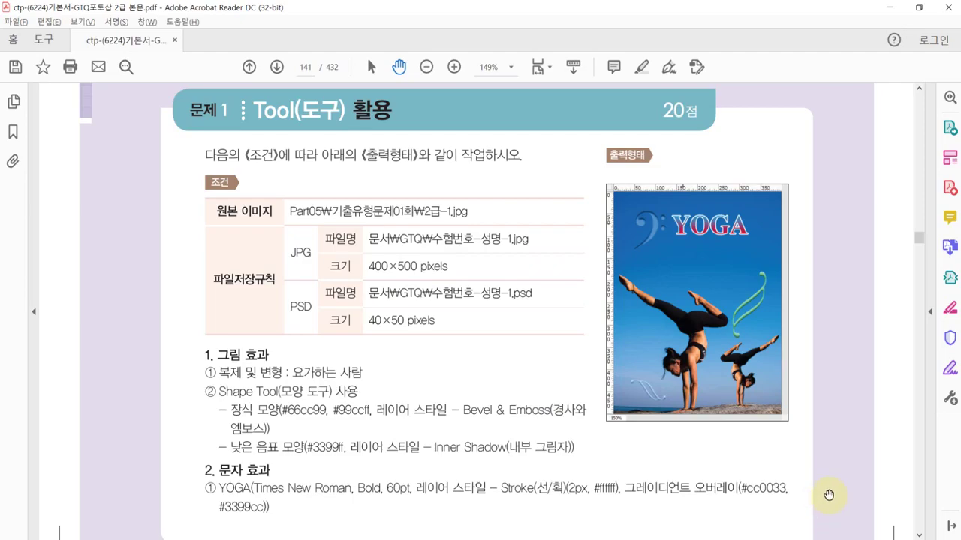
Review the problem 1 conditions in the exam PDF, switch to Photoshop, and look up source image 2급-1.jpg among the files to open
{"action": "left_click_drag", "start_coordinate": [828, 495], "coordinate": [825, 461]}
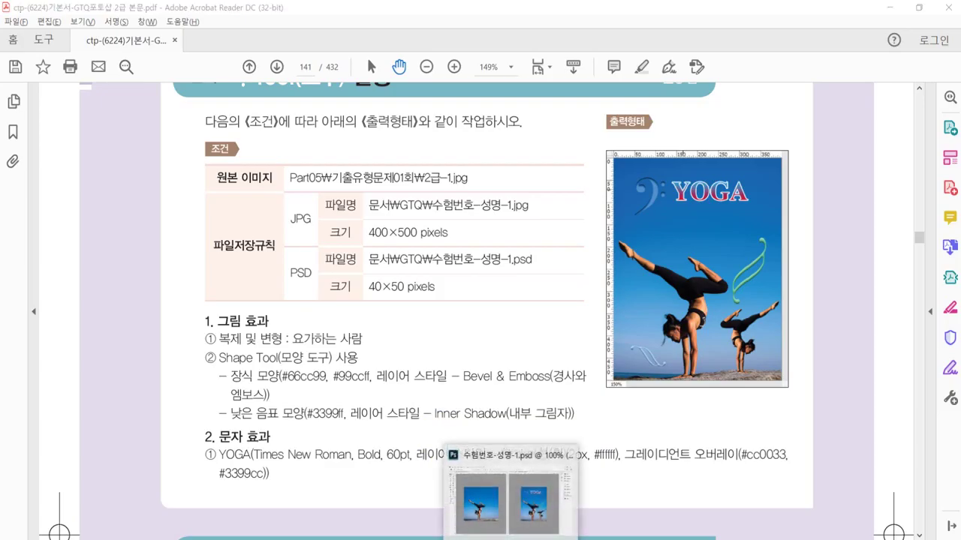
{"action": "left_click", "coordinate": [535, 503]}
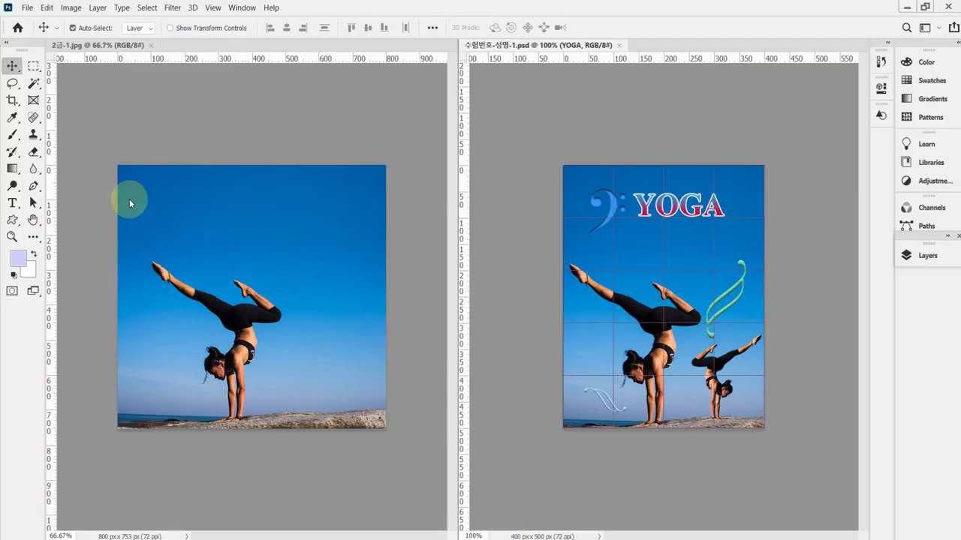
{"action": "left_click", "coordinate": [113, 67]}
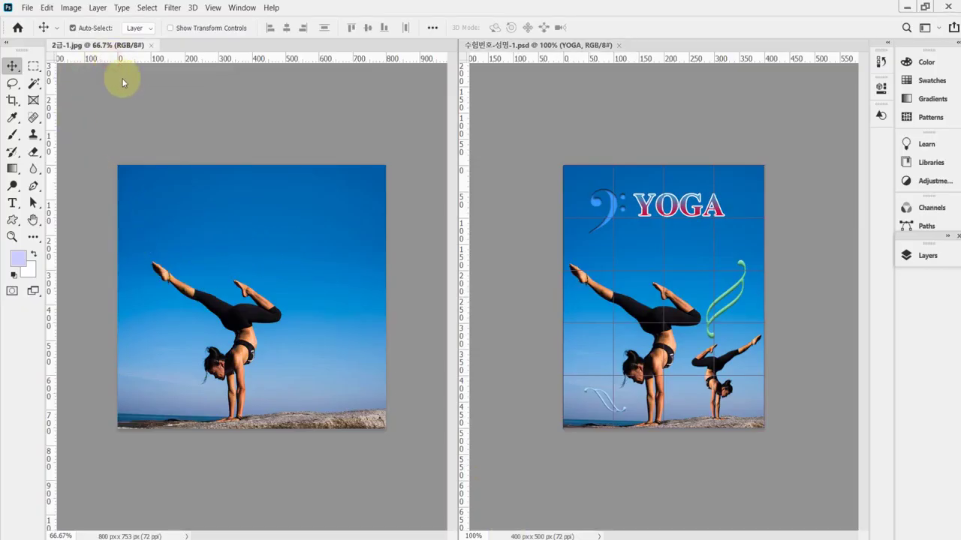
{"action": "left_click", "coordinate": [27, 9]}
{"action": "key", "text": "Escape"}
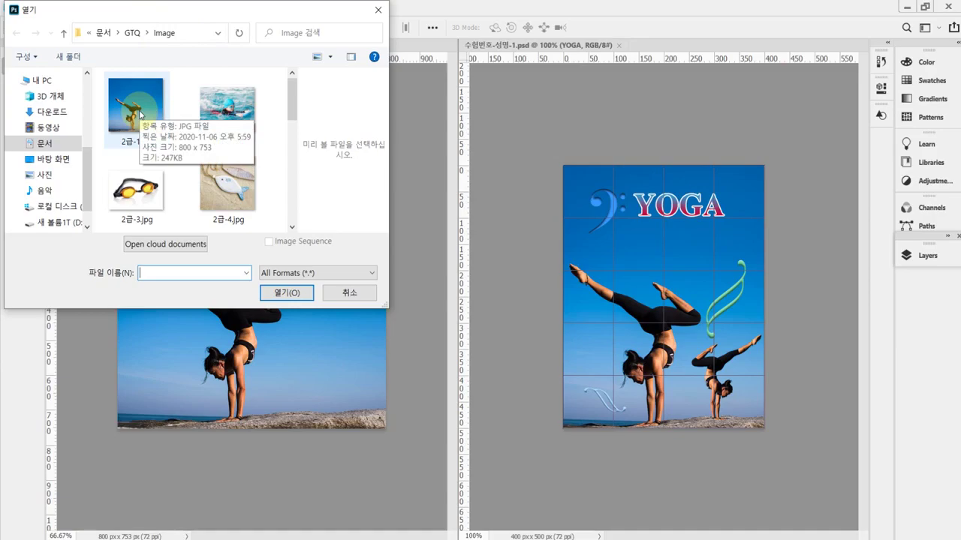
{"action": "left_click", "coordinate": [345, 292]}
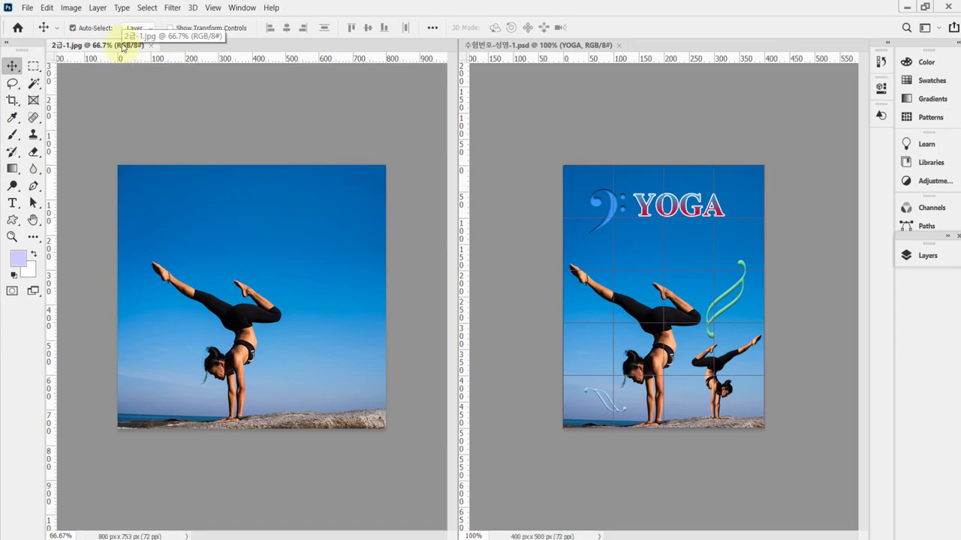
Check the required image size in the exam PDF and create a blank 400 by 500 pixel document in Photoshop
{"action": "key", "text": "alt+Tab"}
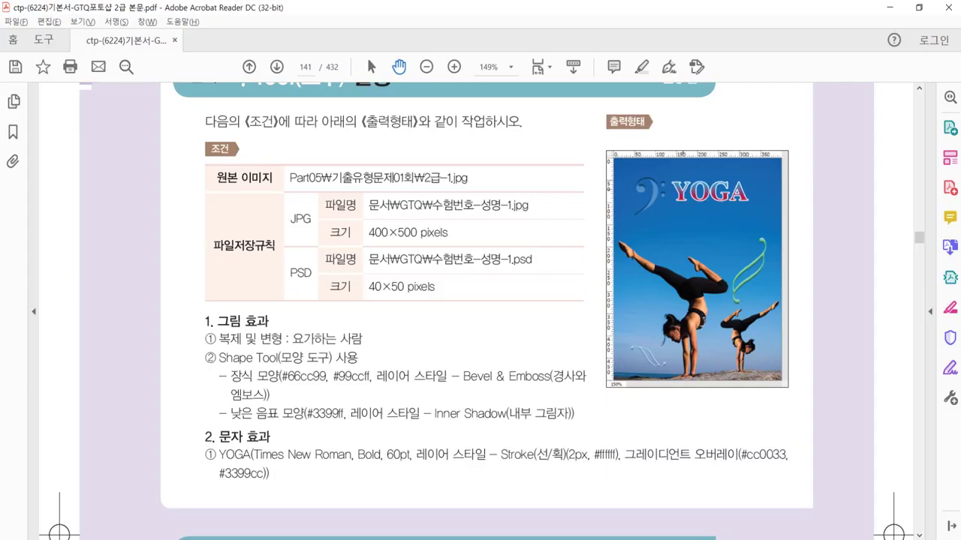
{"action": "left_click", "coordinate": [373, 235]}
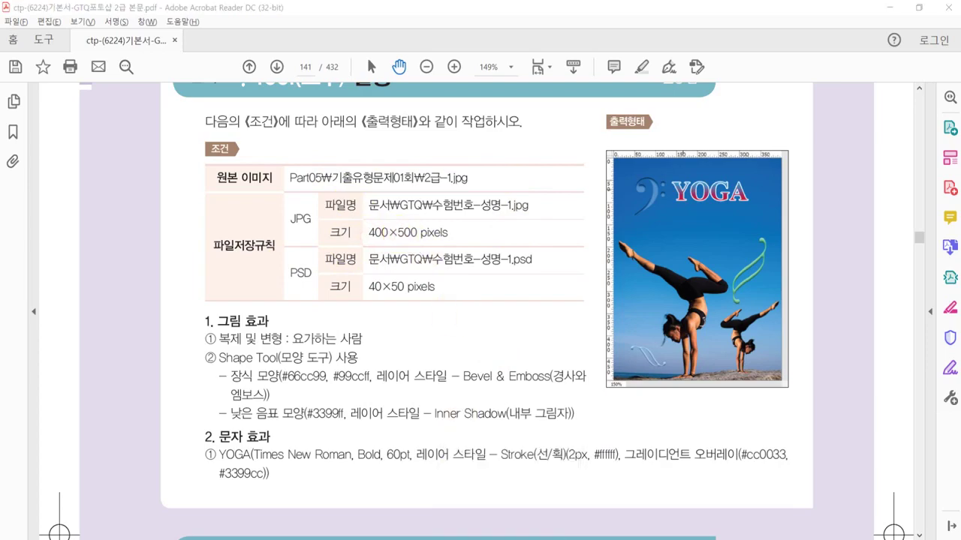
{"action": "left_click", "coordinate": [533, 504]}
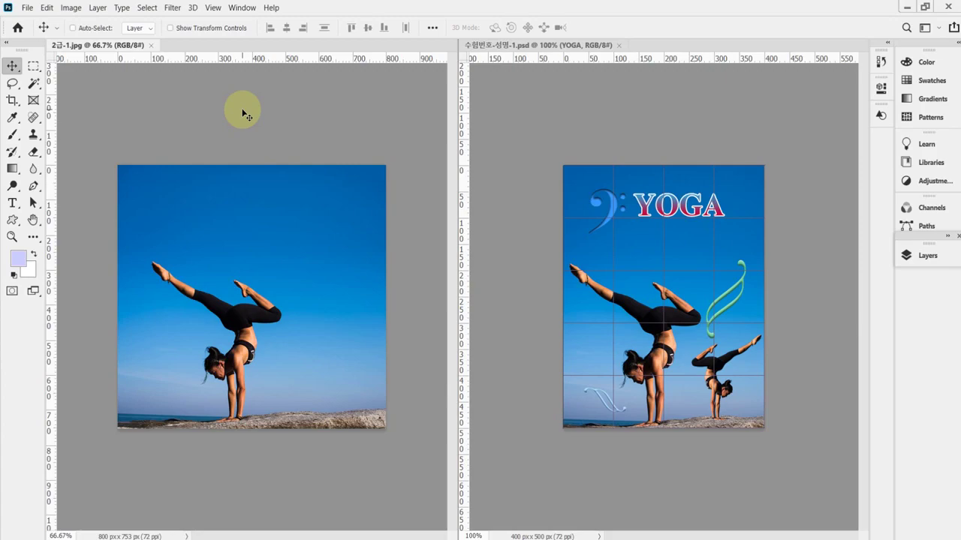
{"action": "key", "text": "ctrl+n"}
{"action": "double_click", "coordinate": [411, 161]}
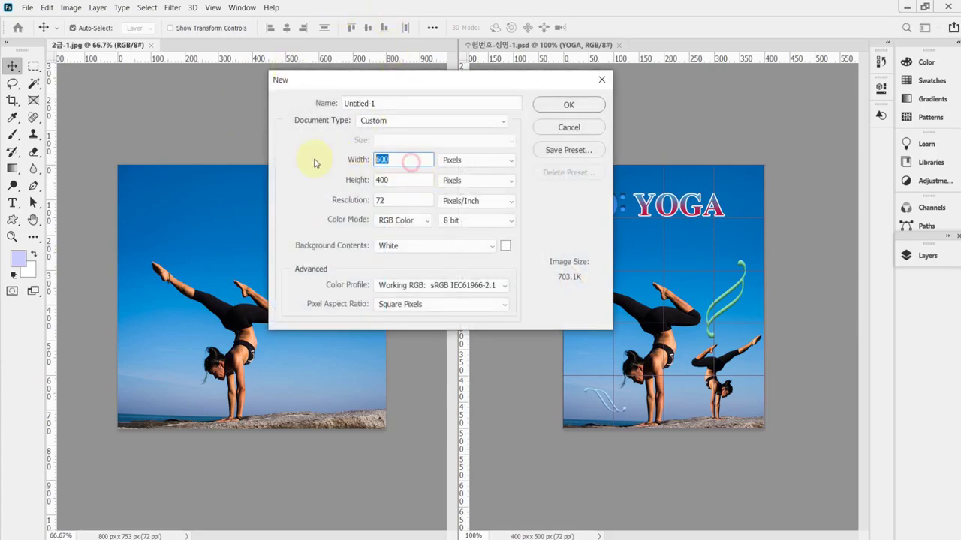
{"action": "type", "text": "400"}
{"action": "key", "text": "Tab"}
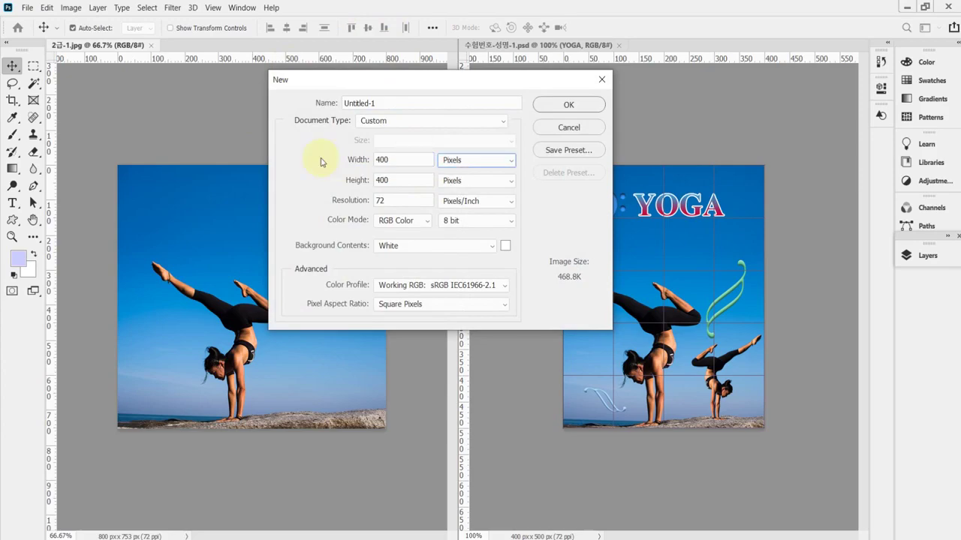
{"action": "key", "text": "Tab"}
{"action": "type", "text": "500"}
{"action": "key", "text": "Tab"}
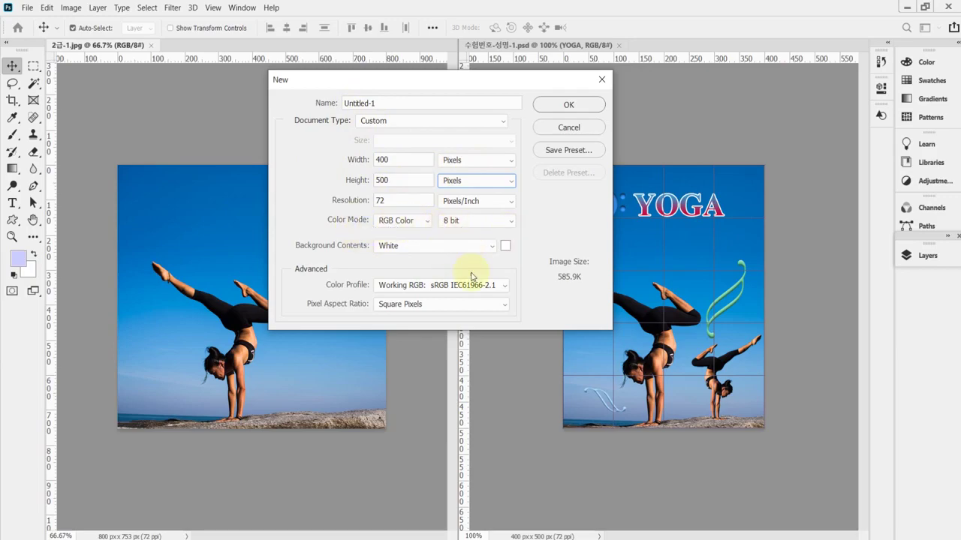
{"action": "left_click", "coordinate": [579, 100]}
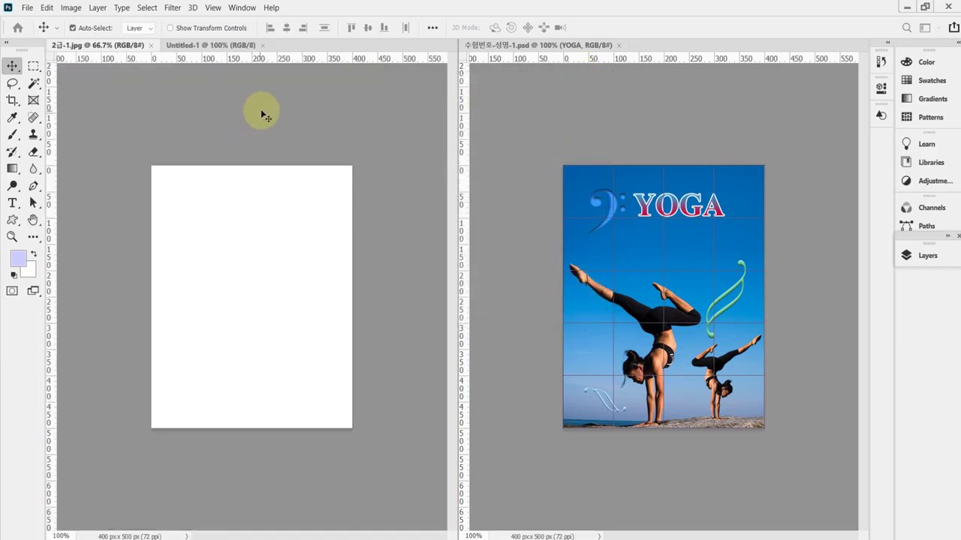
Show the grid on the blank canvas and check the Guides, Grid & Slices preferences for 100-pixel gridlines with 1 subdivision
{"action": "key", "text": "ctrl+apostrophe"}
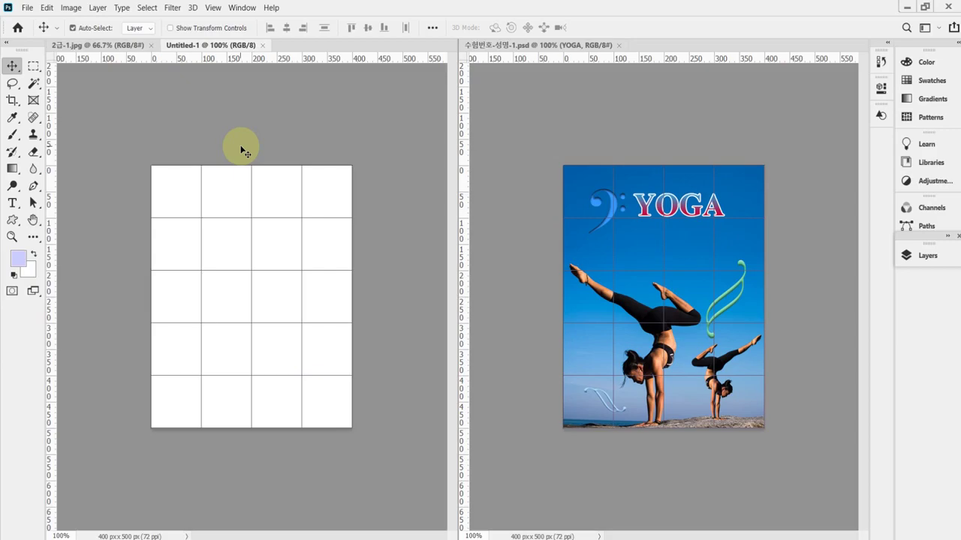
{"action": "left_click", "coordinate": [49, 9]}
{"action": "mouse_move", "coordinate": [157, 515]}
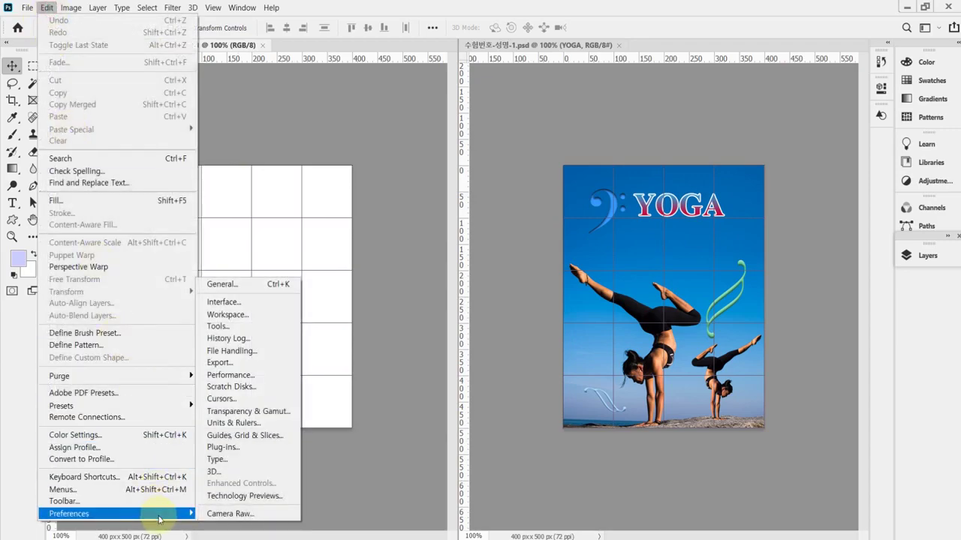
{"action": "left_click", "coordinate": [290, 436]}
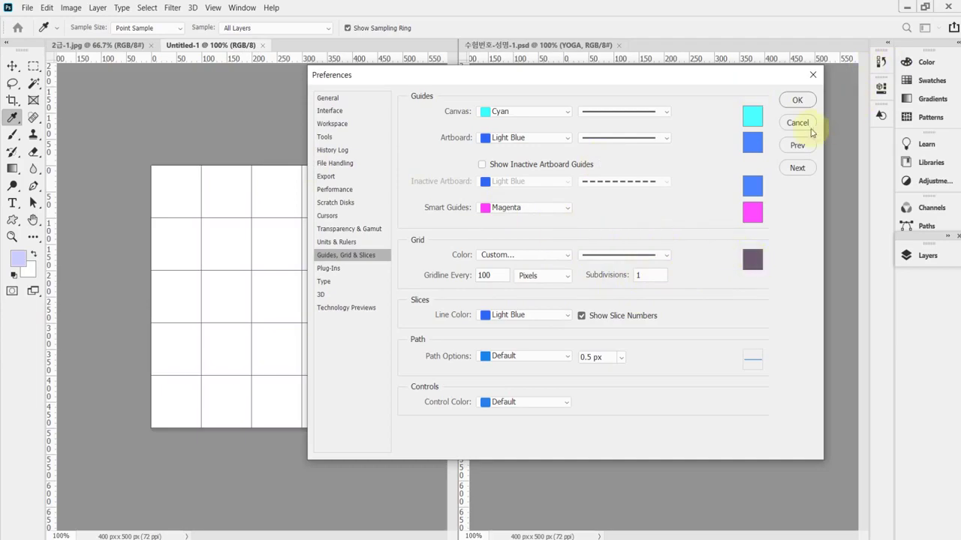
{"action": "left_click", "coordinate": [797, 99]}
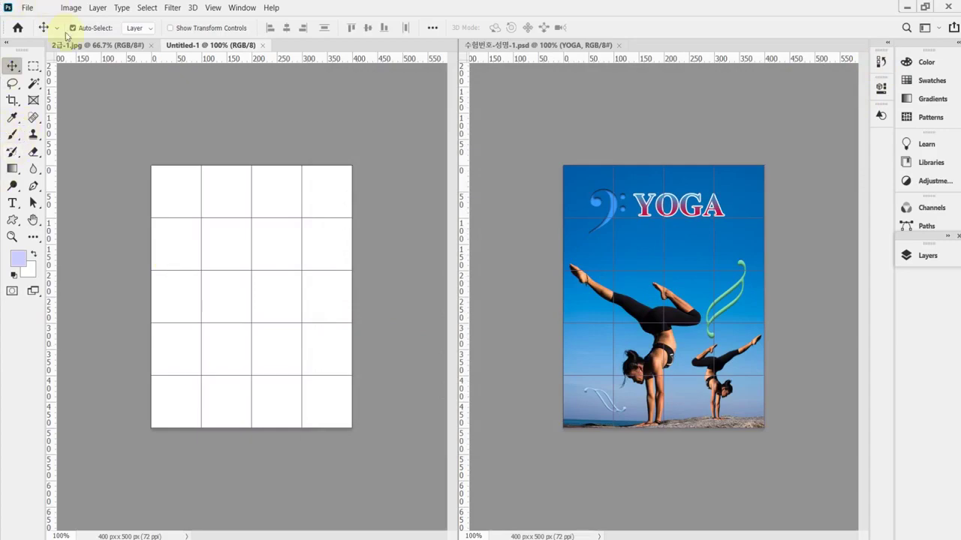
Copy the entire 2급-1.jpg photo and paste it into the blank 400 by 500 pixel document
{"action": "left_click", "coordinate": [86, 45]}
{"action": "key", "text": "ctrl+a"}
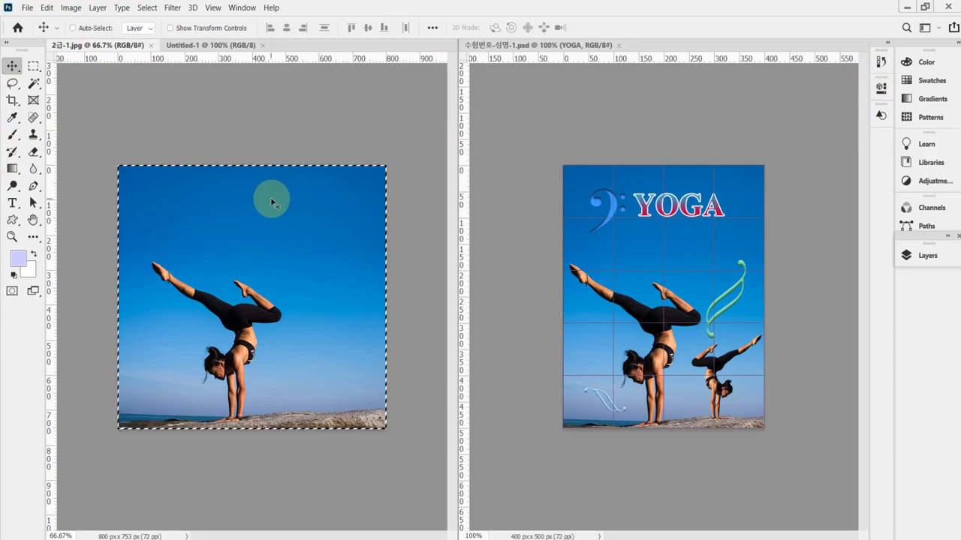
{"action": "key", "text": "ctrl+c"}
{"action": "left_click_drag", "start_coordinate": [275, 201], "coordinate": [267, 158]}
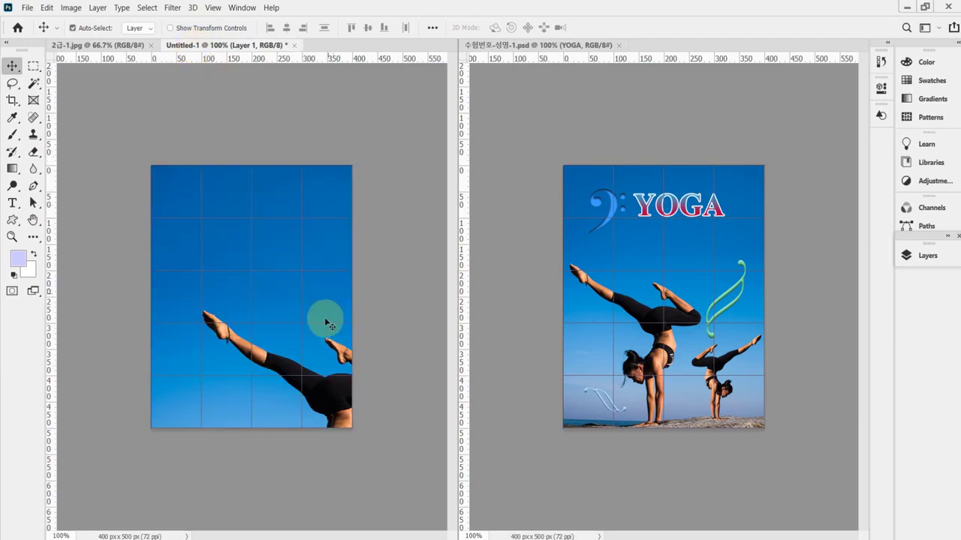
Free-transform the pasted photo with its aspect ratio linked, scaling it to 73% and centring it on the canvas
{"action": "key", "text": "ctrl+t"}
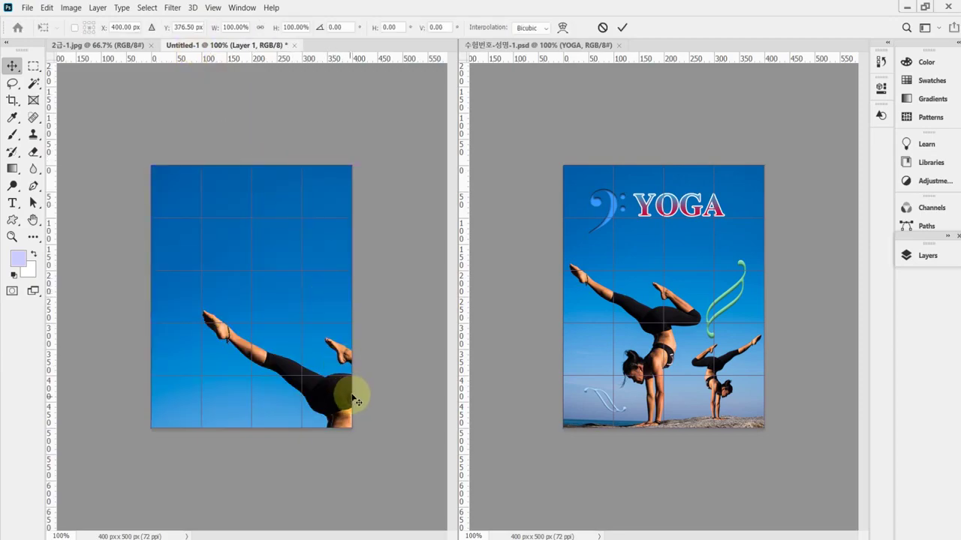
{"action": "left_click", "coordinate": [260, 27]}
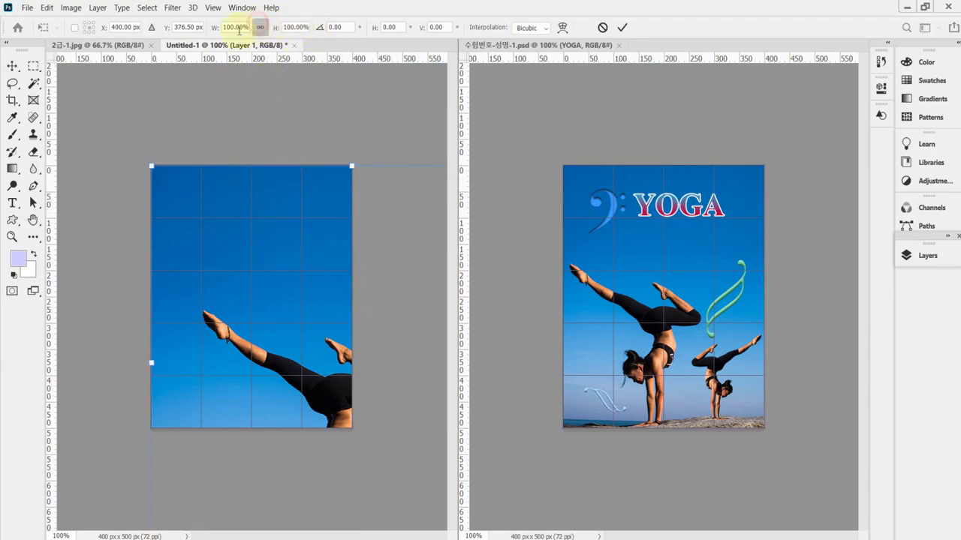
{"action": "left_click_drag", "start_coordinate": [215, 27], "coordinate": [180, 26]}
{"action": "left_click_drag", "start_coordinate": [327, 307], "coordinate": [229, 238]}
{"action": "left_click_drag", "start_coordinate": [216, 27], "coordinate": [227, 27]}
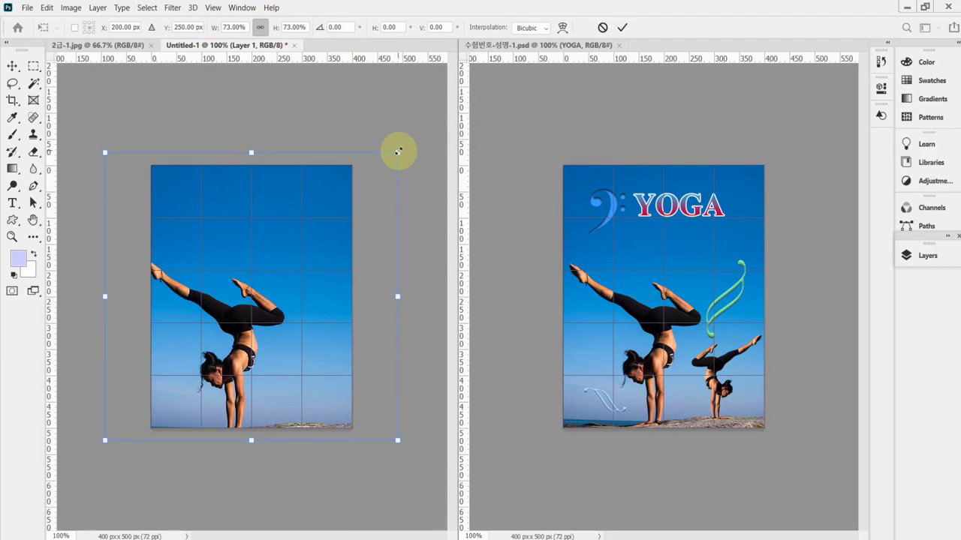
Shrink the photo proportionally to about 68.67% and reposition it to about X 224 px, Y 250 px
{"action": "left_click_drag", "start_coordinate": [397, 151], "coordinate": [381, 169]}
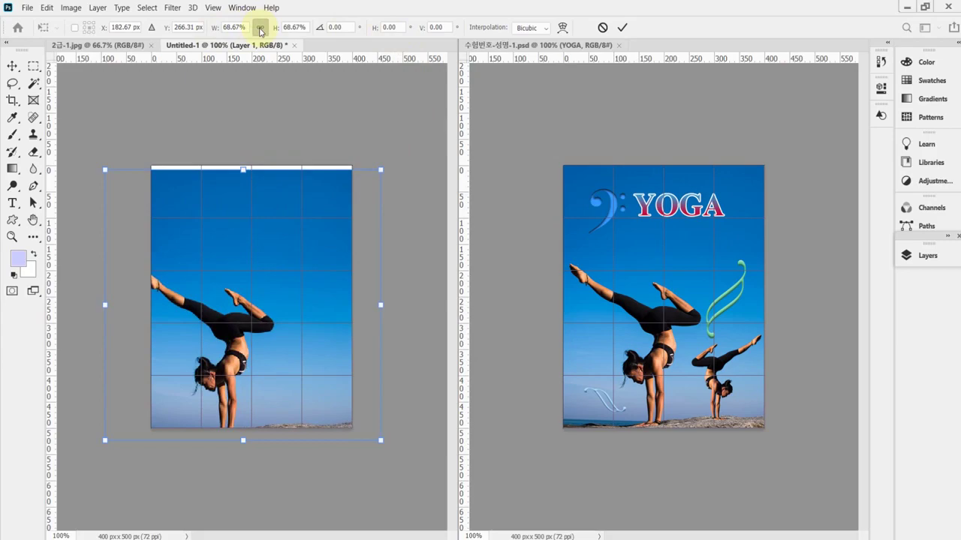
{"action": "left_click_drag", "start_coordinate": [346, 242], "coordinate": [354, 229]}
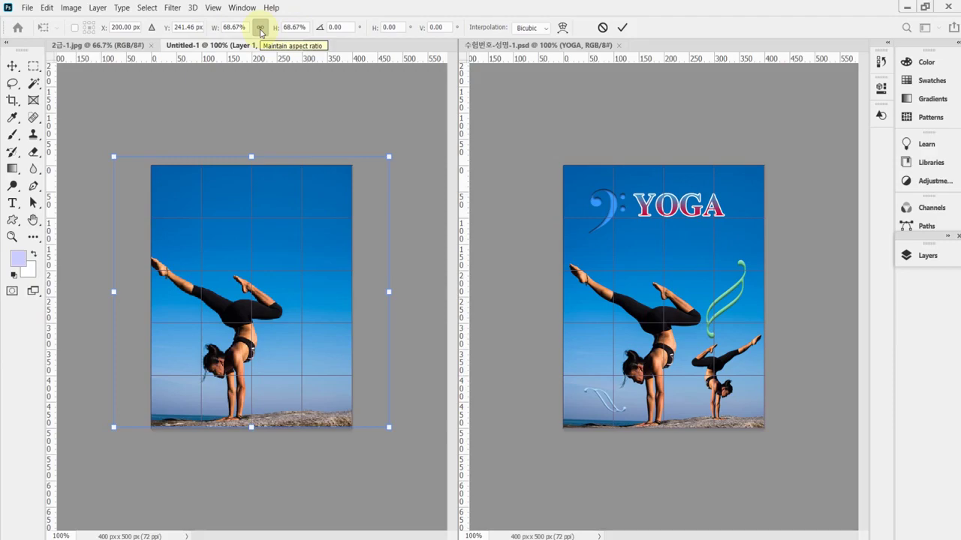
{"action": "left_click_drag", "start_coordinate": [278, 189], "coordinate": [296, 196]}
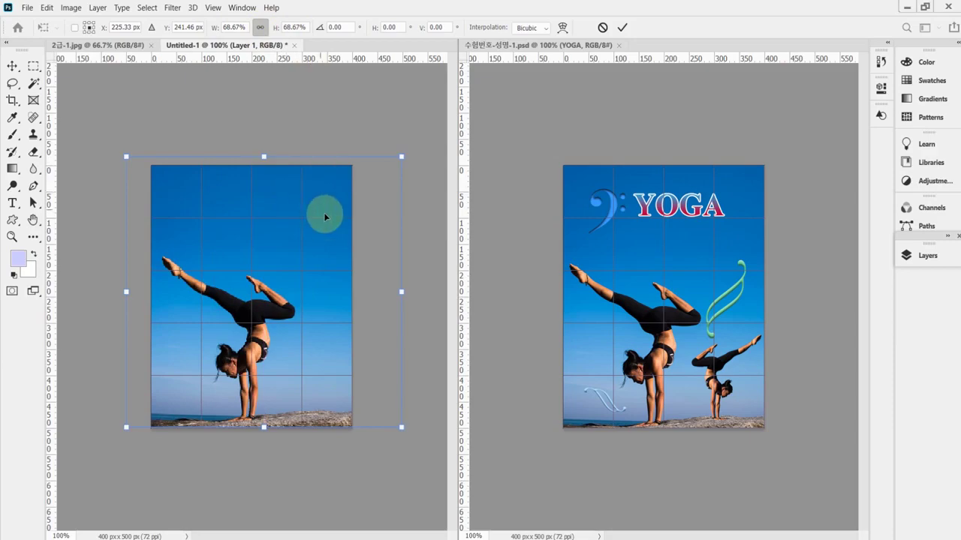
{"action": "left_click", "coordinate": [261, 28]}
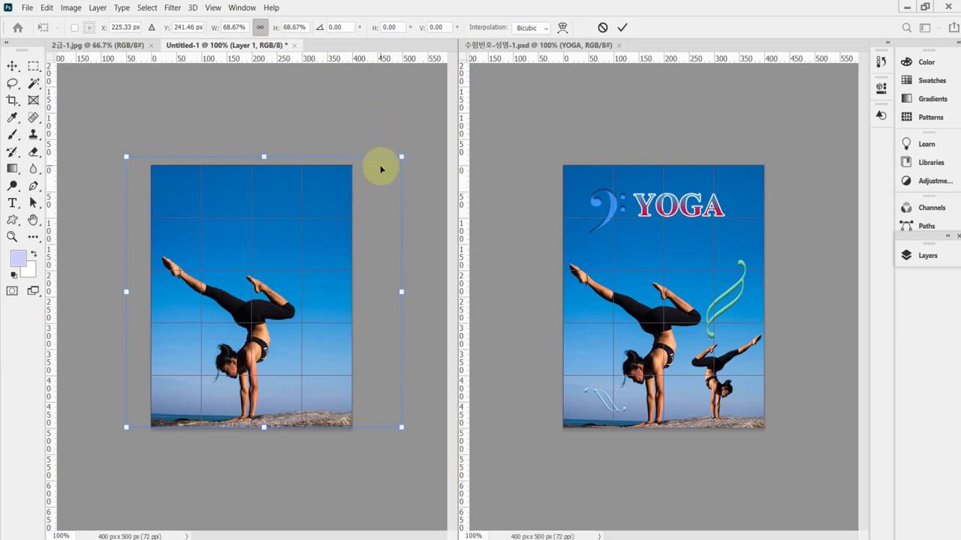
{"action": "left_click_drag", "start_coordinate": [285, 253], "coordinate": [278, 283]}
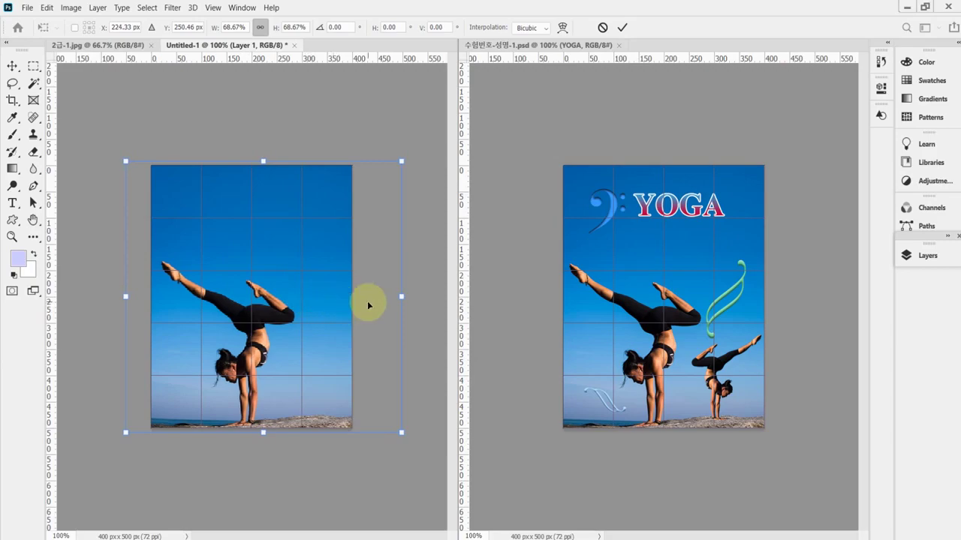
Nudge the photo left and slightly down to about X 211 px, Y 254 px to match the reference composition
{"action": "key", "text": "Left"}
{"action": "key", "text": "Left"}
{"action": "key", "text": "Left"}
{"action": "key", "text": "Left"}
{"action": "key", "text": "Left"}
{"action": "key", "text": "Left"}
{"action": "key", "text": "Left"}
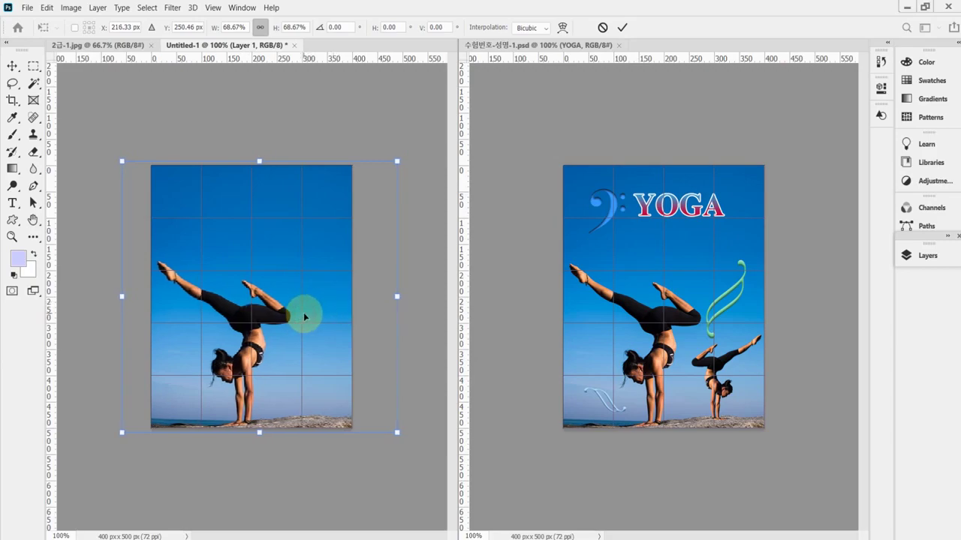
{"action": "key", "text": "Left"}
{"action": "key", "text": "Left"}
{"action": "key", "text": "Left"}
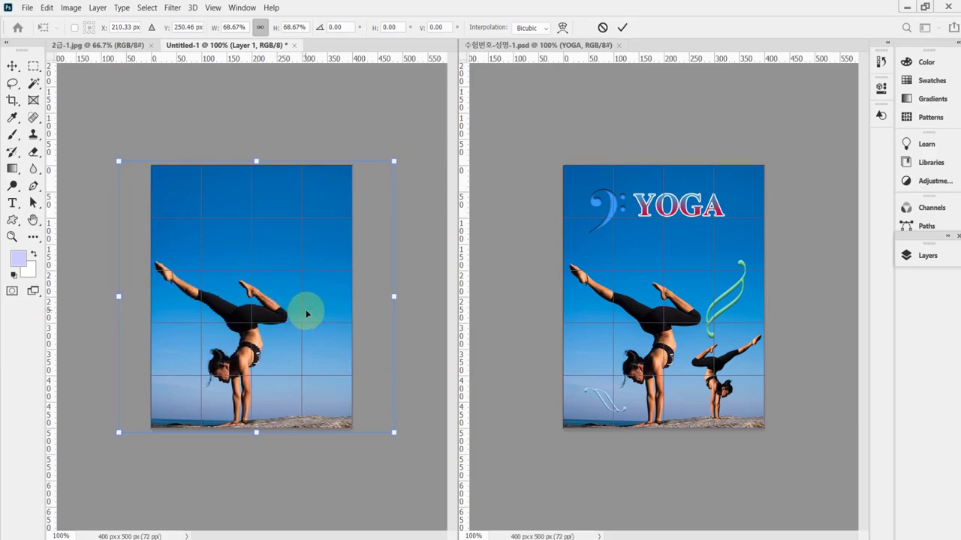
{"action": "key", "text": "Right"}
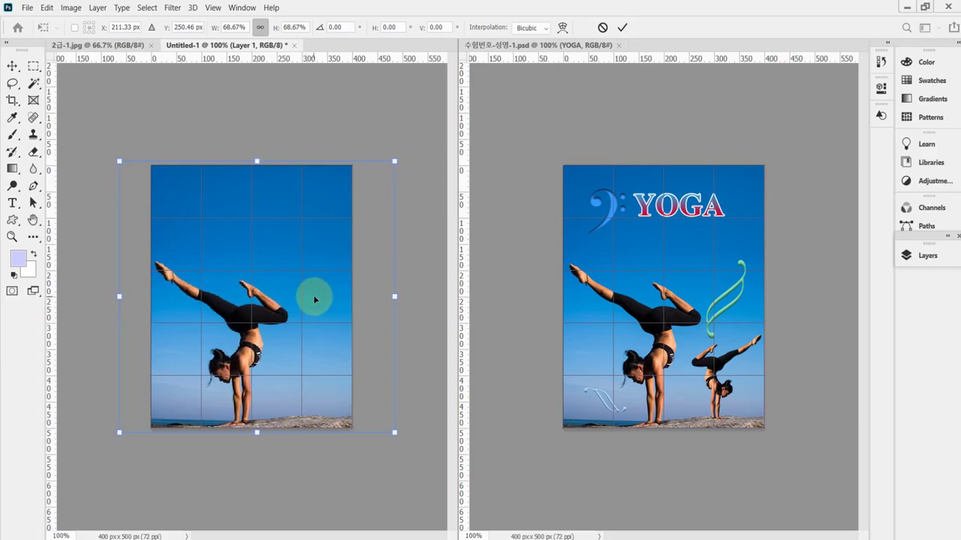
{"action": "key", "text": "Down"}
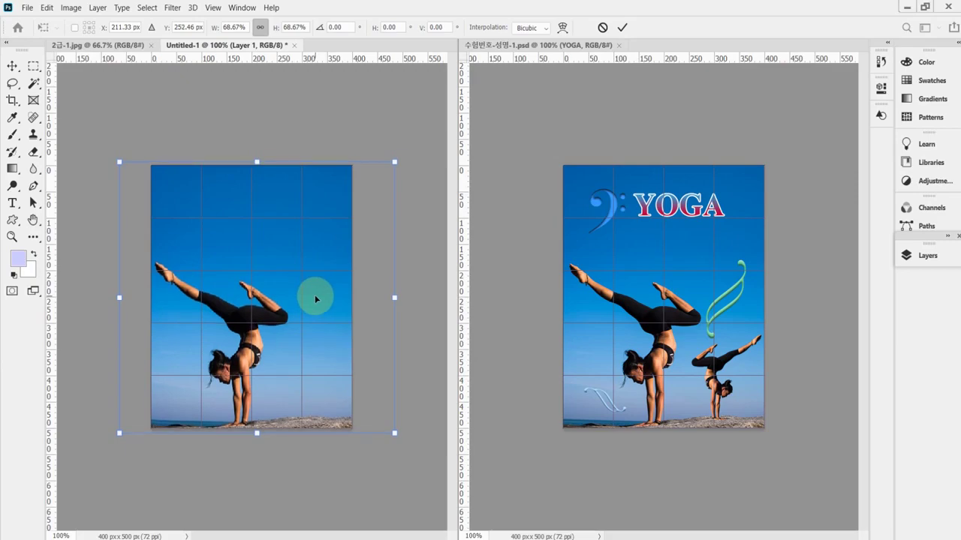
{"action": "key", "text": "Down"}
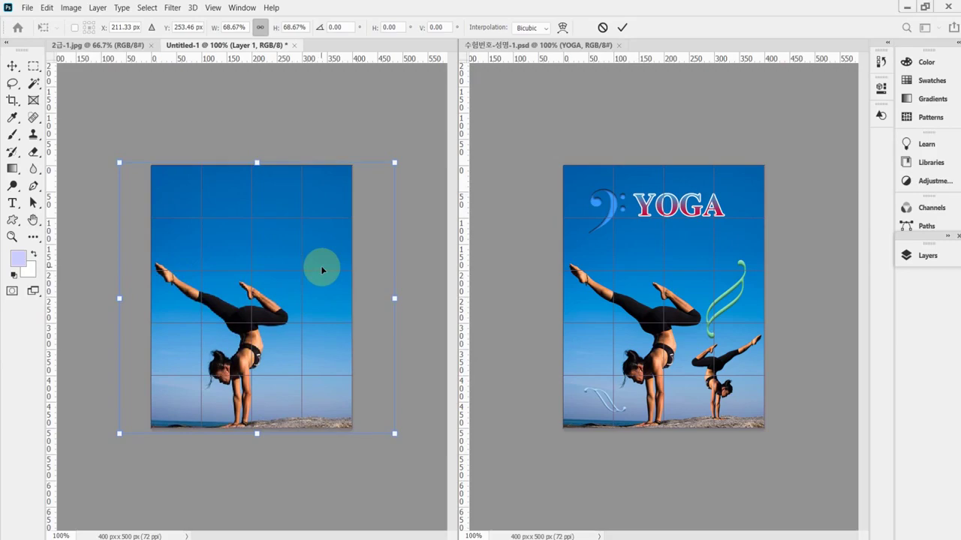
{"action": "key", "text": "Down"}
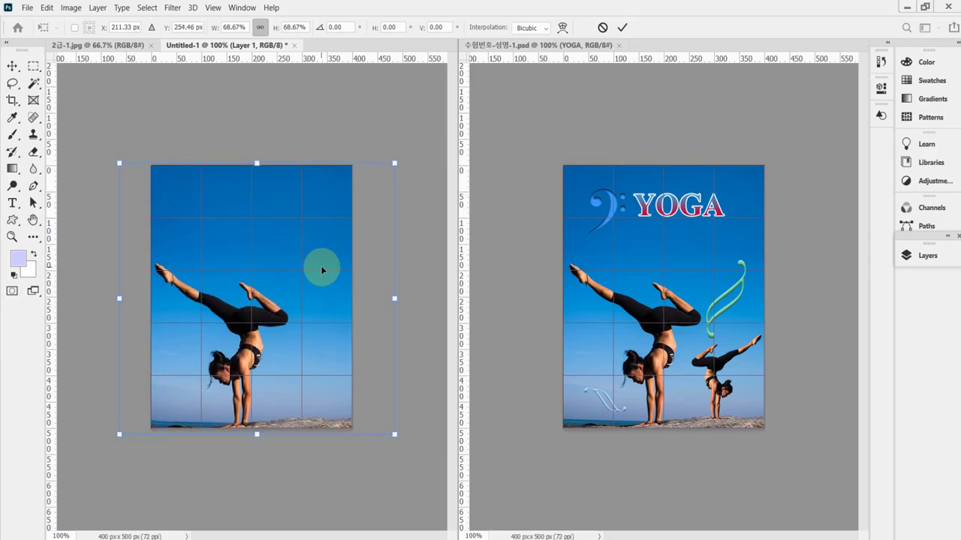
Scale the photo to about 68.54% and fine-tune its vertical position to about Y 254 px
{"action": "left_click_drag", "start_coordinate": [394, 163], "coordinate": [394, 163]}
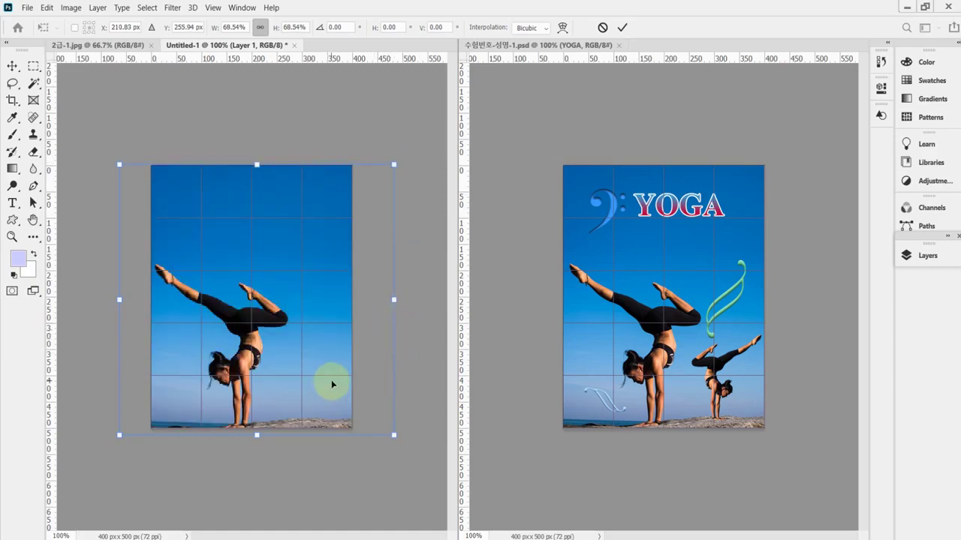
{"action": "key", "text": "Up"}
{"action": "key", "text": "Up"}
{"action": "key", "text": "Up"}
{"action": "key", "text": "Up"}
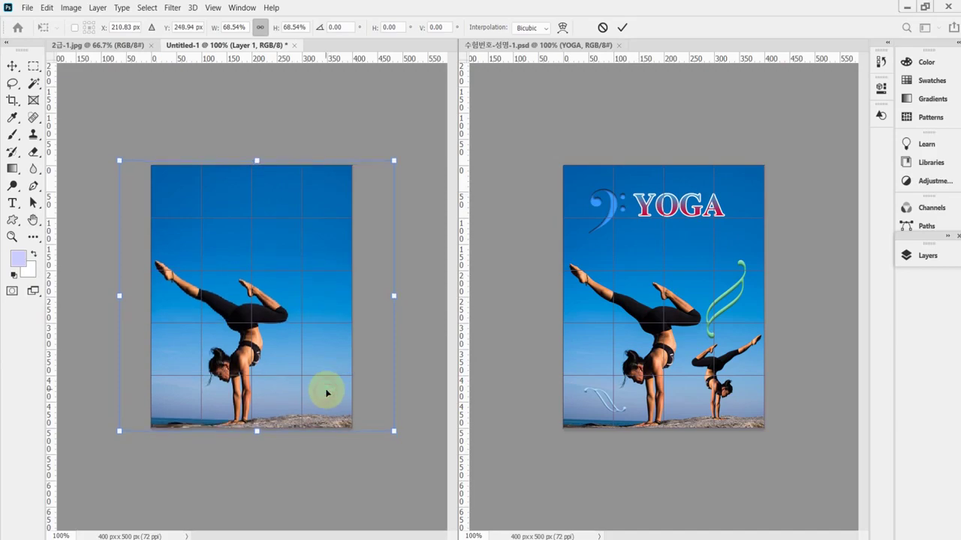
{"action": "key", "text": "Down"}
{"action": "key", "text": "Down"}
{"action": "key", "text": "Down"}
{"action": "key", "text": "Down"}
{"action": "key", "text": "Up"}
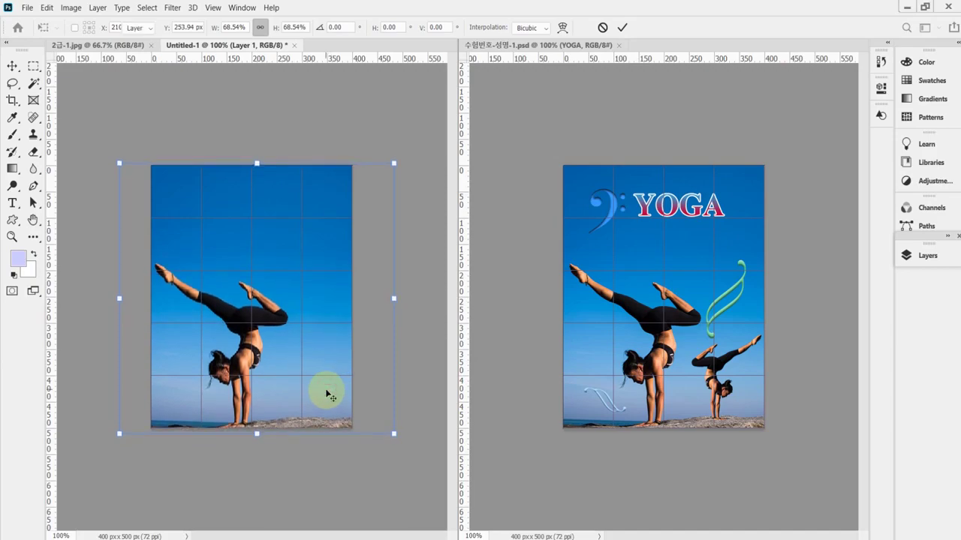
Commit the photo's transform and start saving the document under a new name in the desktop folder 임시파일
{"action": "key", "text": "Return"}
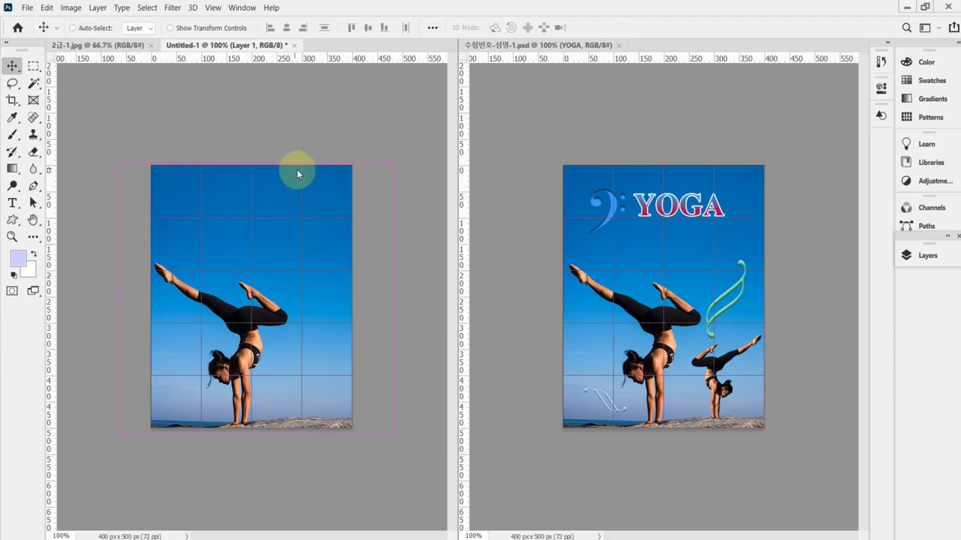
{"action": "key", "text": "ctrl+shift+s"}
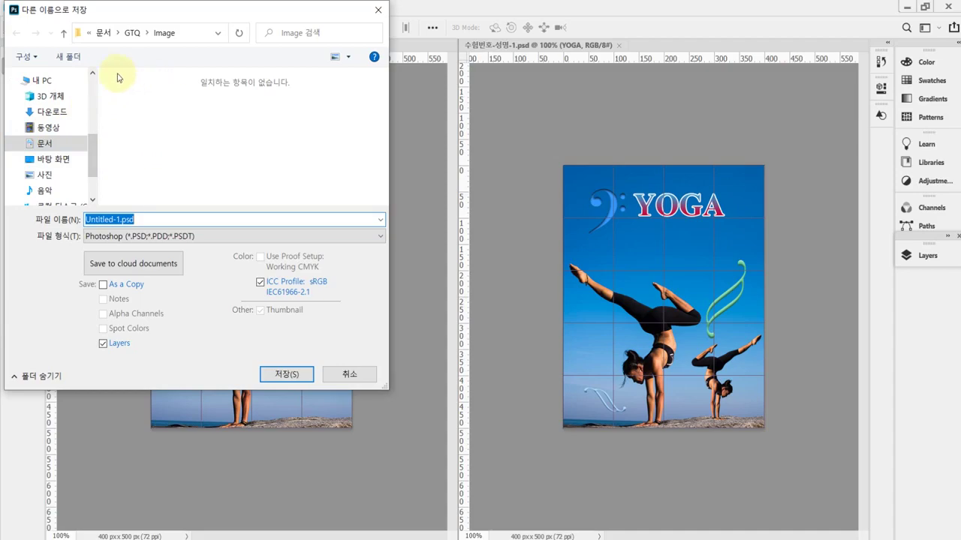
{"action": "left_click_drag", "start_coordinate": [95, 169], "coordinate": [96, 180]}
{"action": "left_click", "coordinate": [72, 126]}
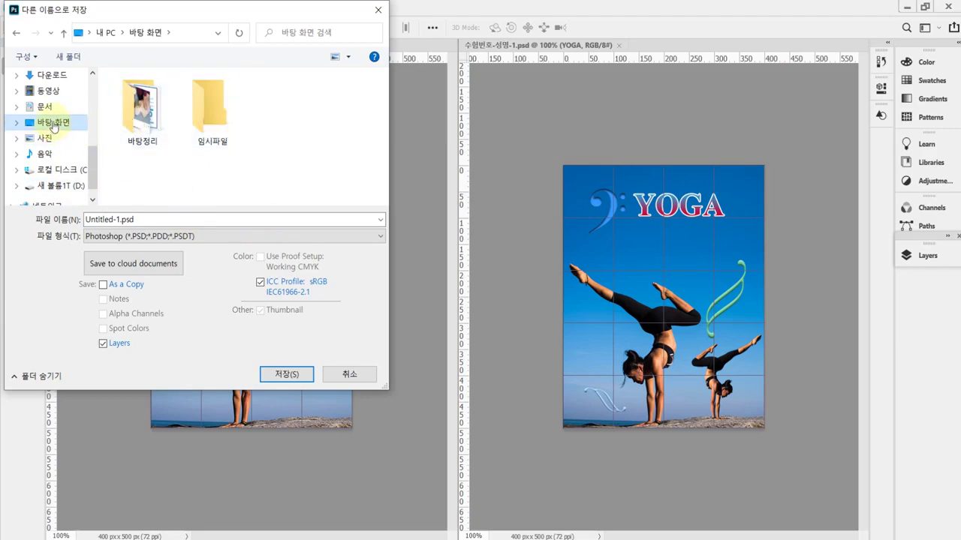
{"action": "left_click", "coordinate": [211, 104]}
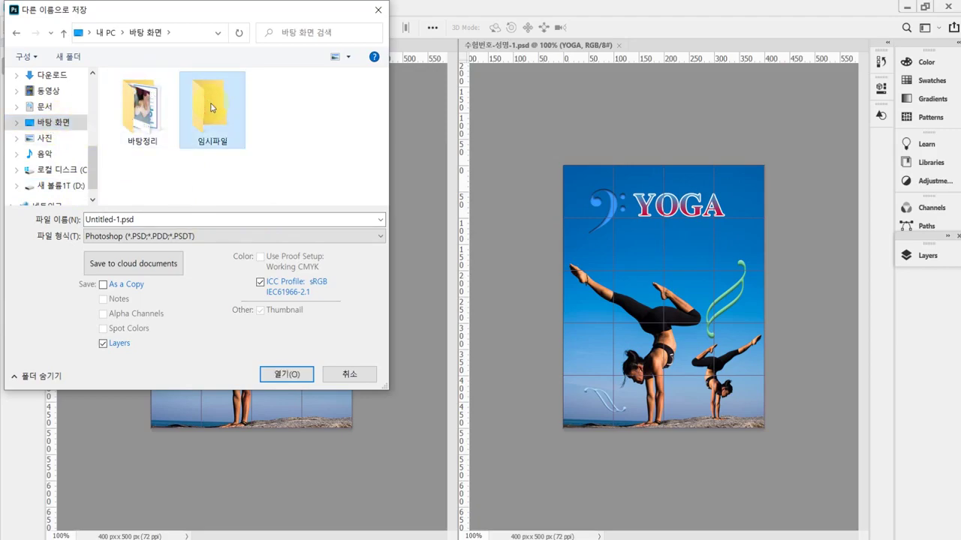
{"action": "double_click", "coordinate": [222, 131]}
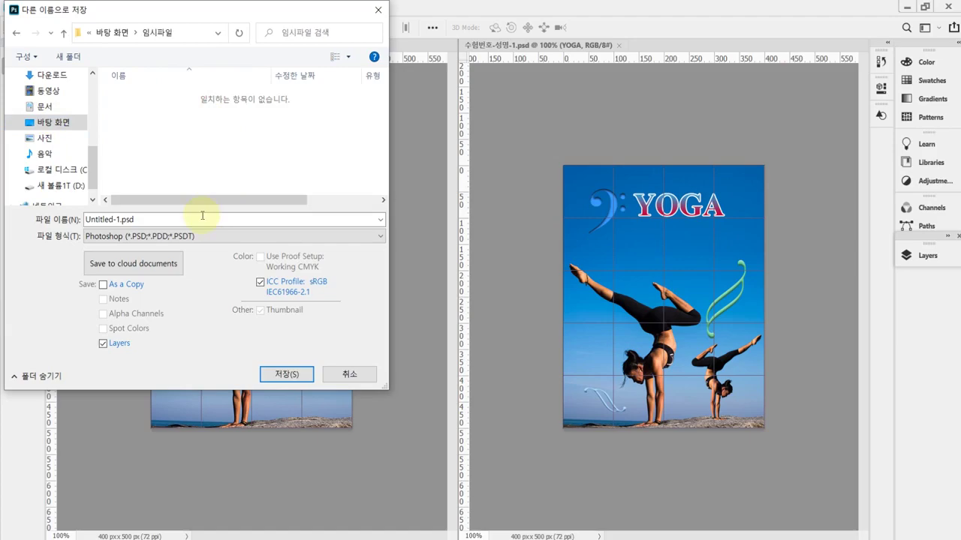
Name the file 수험번호-성명-1 by reusing the name from the text document, and save it in Photoshop format with layers
{"action": "left_click", "coordinate": [158, 219]}
{"action": "left_click", "coordinate": [524, 537]}
{"action": "left_click_drag", "start_coordinate": [586, 465], "coordinate": [484, 465]}
{"action": "key", "text": "ctrl+c"}
{"action": "left_click", "coordinate": [75, 219]}
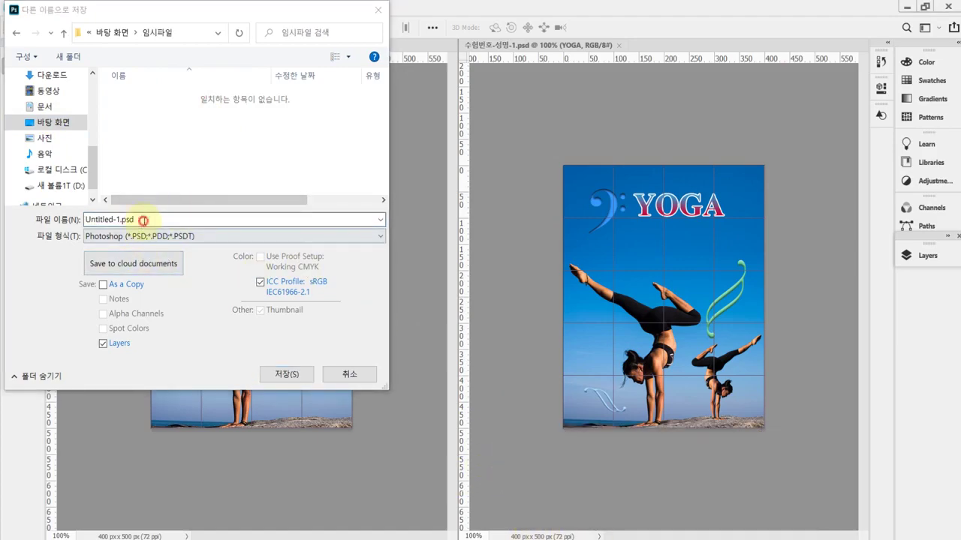
{"action": "key", "text": "ctrl+v"}
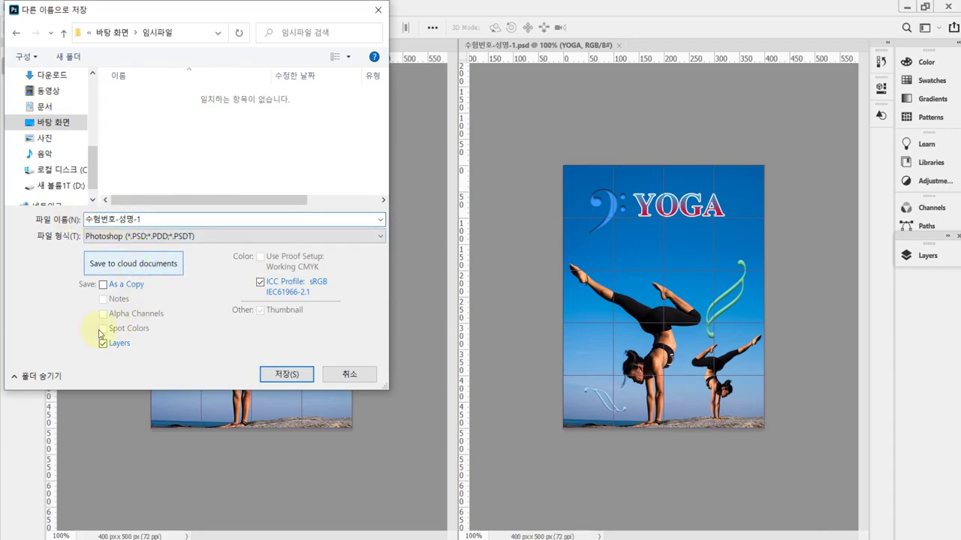
{"action": "left_click", "coordinate": [277, 371]}
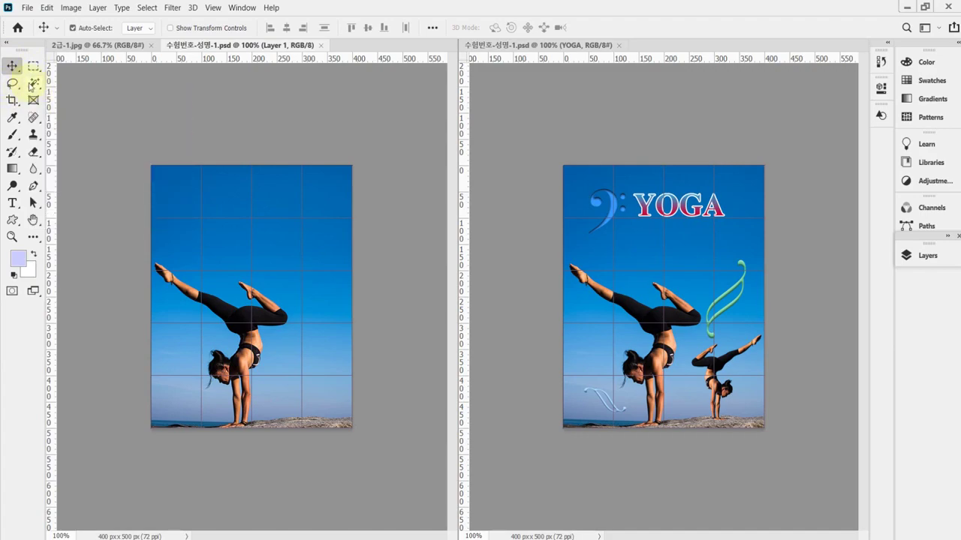
Select the woman in the photo with the Object Selection tool by enclosing her whole figure in a rectangle
{"action": "left_click", "coordinate": [34, 83]}
{"action": "right_click", "coordinate": [34, 83]}
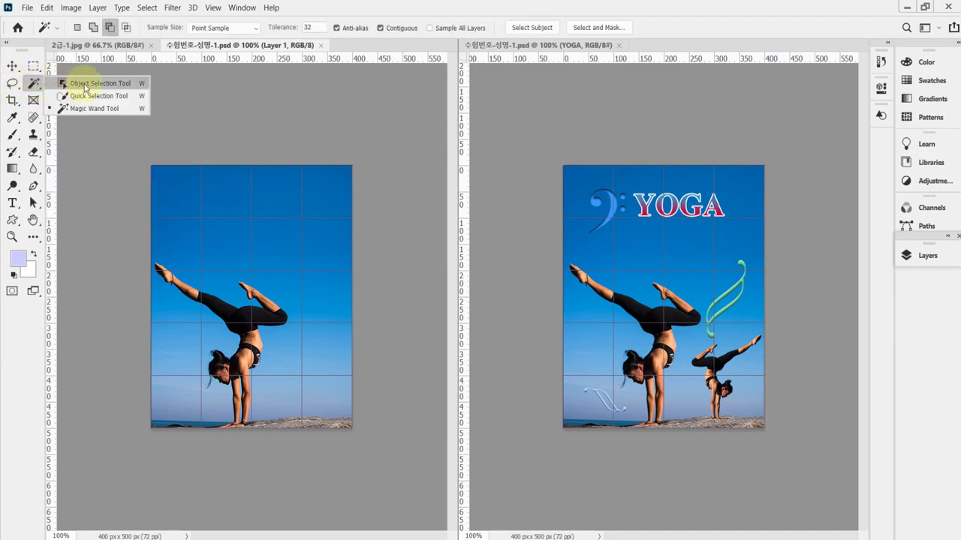
{"action": "left_click", "coordinate": [85, 86]}
{"action": "left_click_drag", "start_coordinate": [150, 251], "coordinate": [301, 428]}
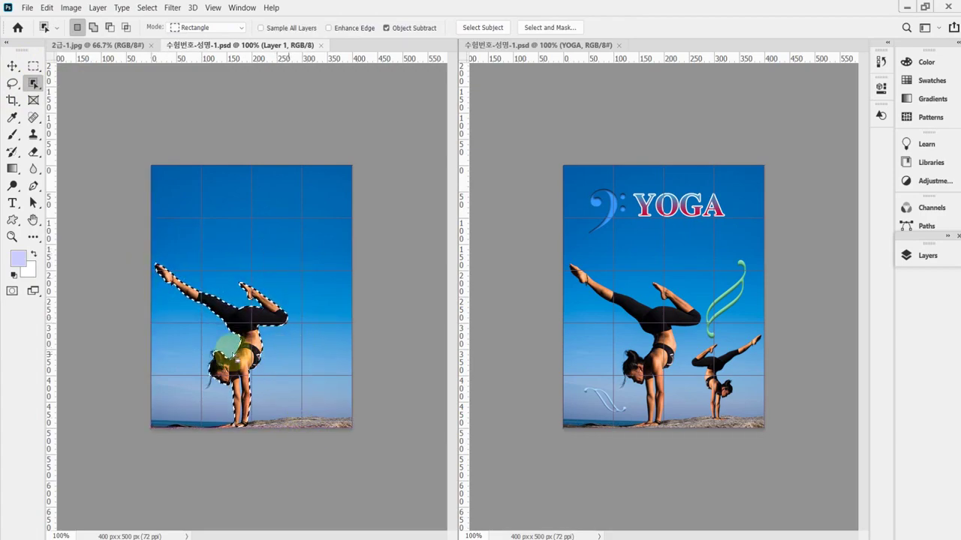
Switch to the Quick Selection tool in add-to-selection mode to refine the selection around the woman's hands and arms
{"action": "scroll", "coordinate": [201, 345], "scroll_direction": "up", "scroll_amount": 2}
{"action": "left_click_drag", "start_coordinate": [371, 366], "coordinate": [278, 225]}
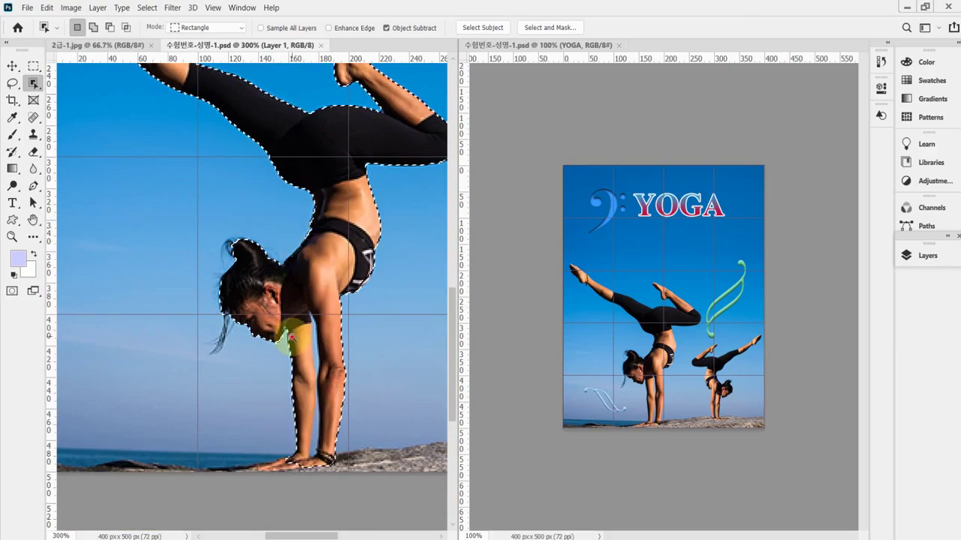
{"action": "scroll", "coordinate": [291, 337], "scroll_direction": "up", "scroll_amount": 1}
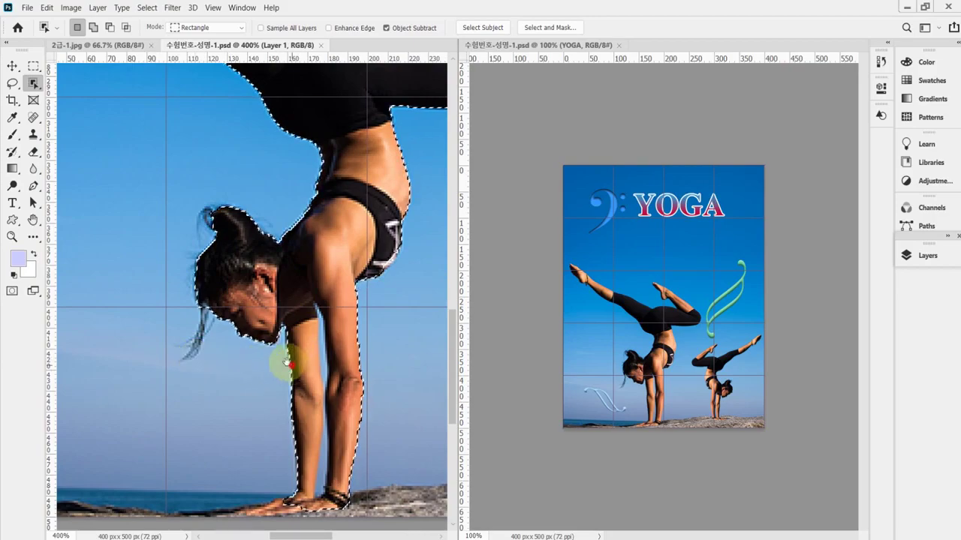
{"action": "left_click_drag", "start_coordinate": [291, 364], "coordinate": [258, 341]}
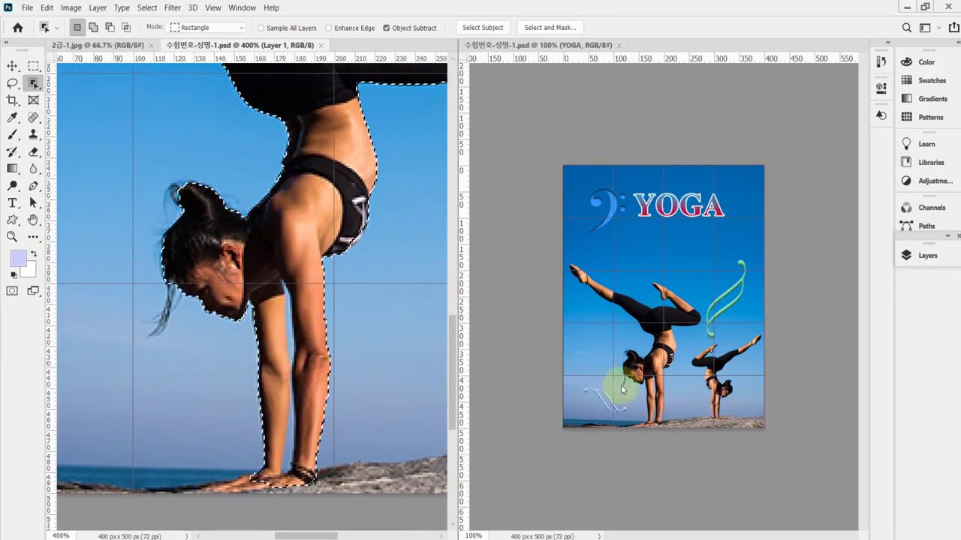
{"action": "left_click", "coordinate": [13, 68]}
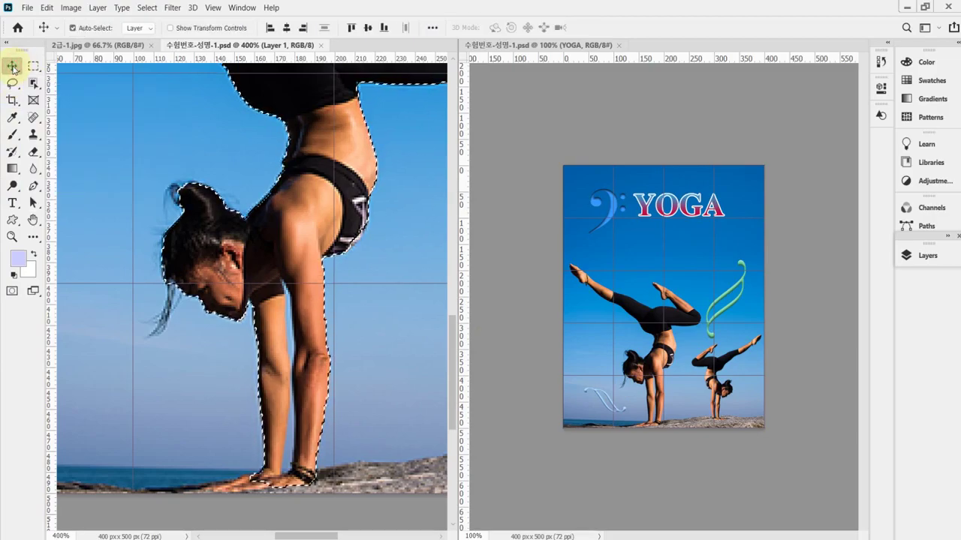
{"action": "left_click", "coordinate": [6, 67]}
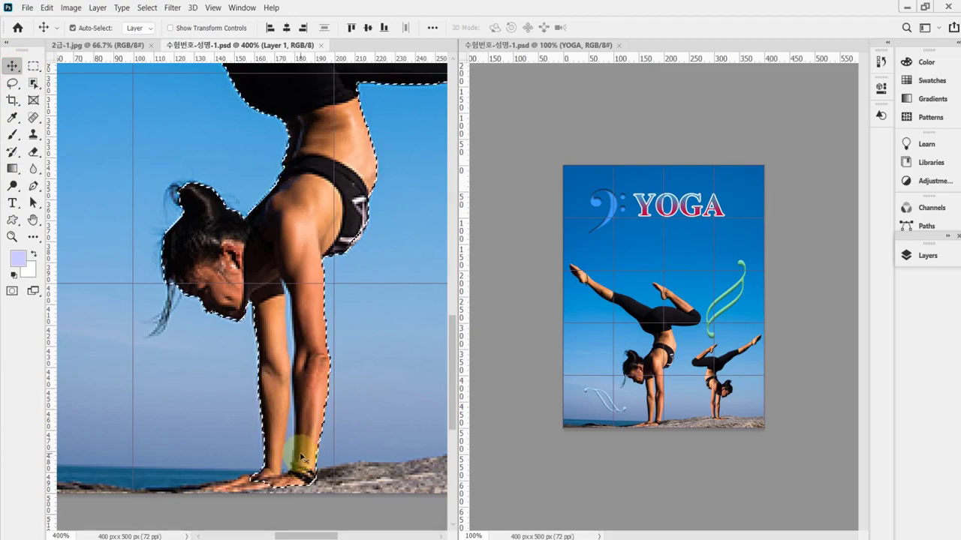
{"action": "left_click", "coordinate": [34, 87]}
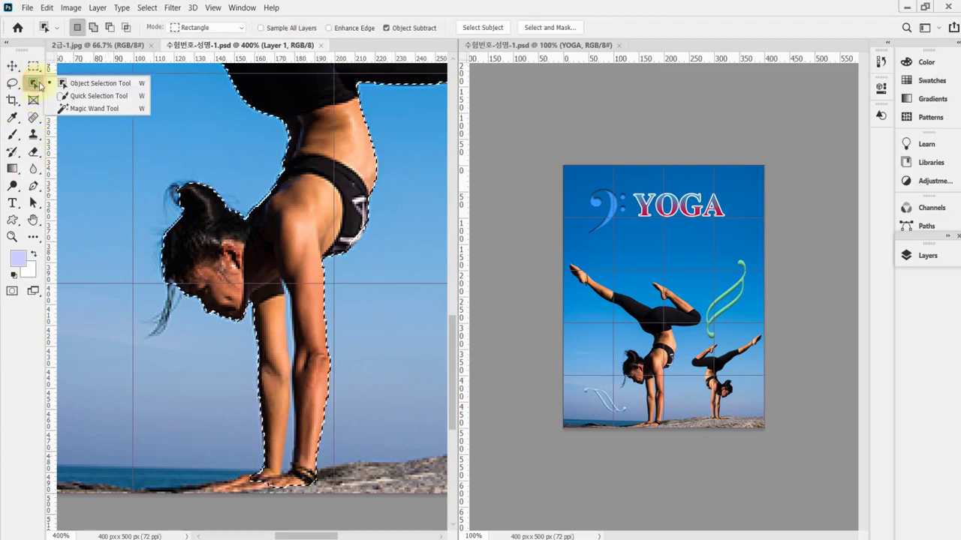
{"action": "left_click", "coordinate": [84, 97]}
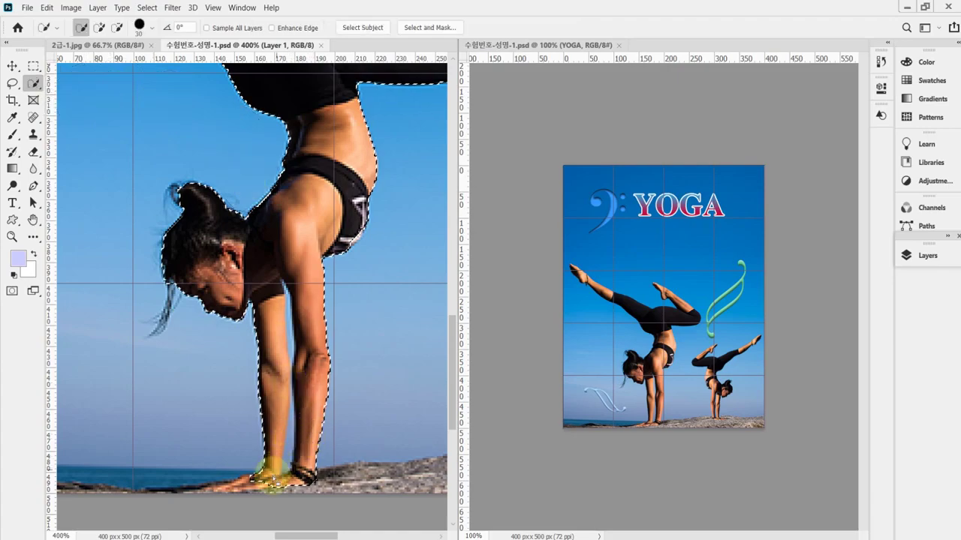
{"action": "left_click", "coordinate": [99, 28]}
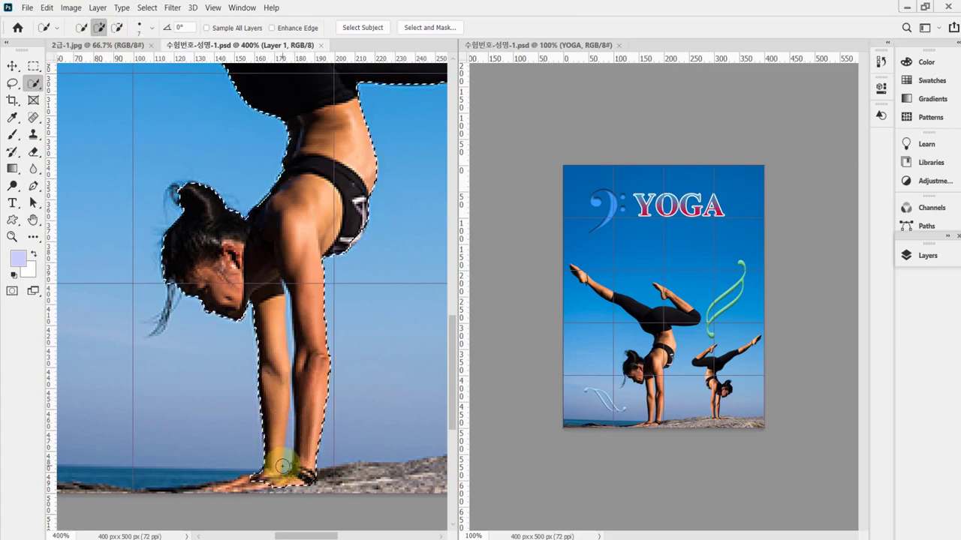
{"action": "key", "text": "bracketleft"}
{"action": "key", "text": "bracketleft"}
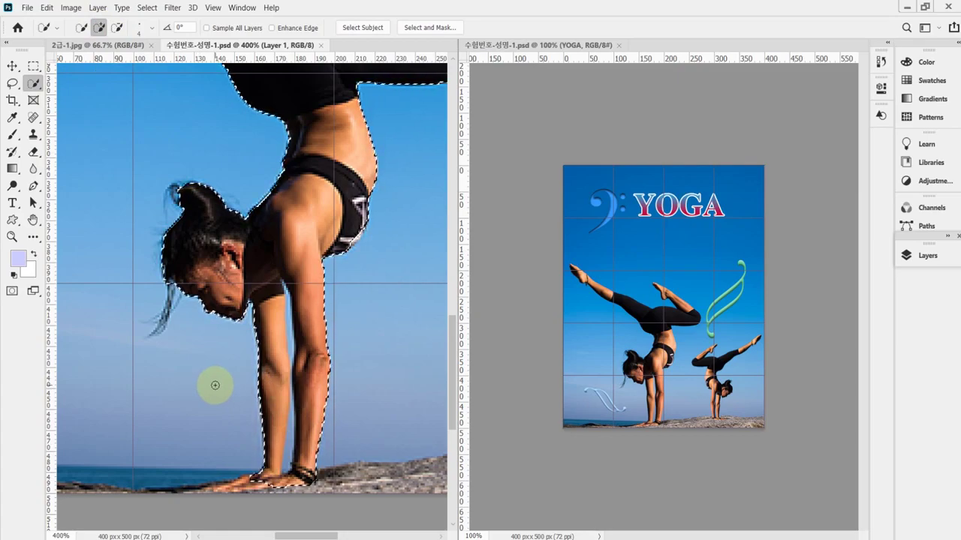
{"action": "key", "text": "bracketright"}
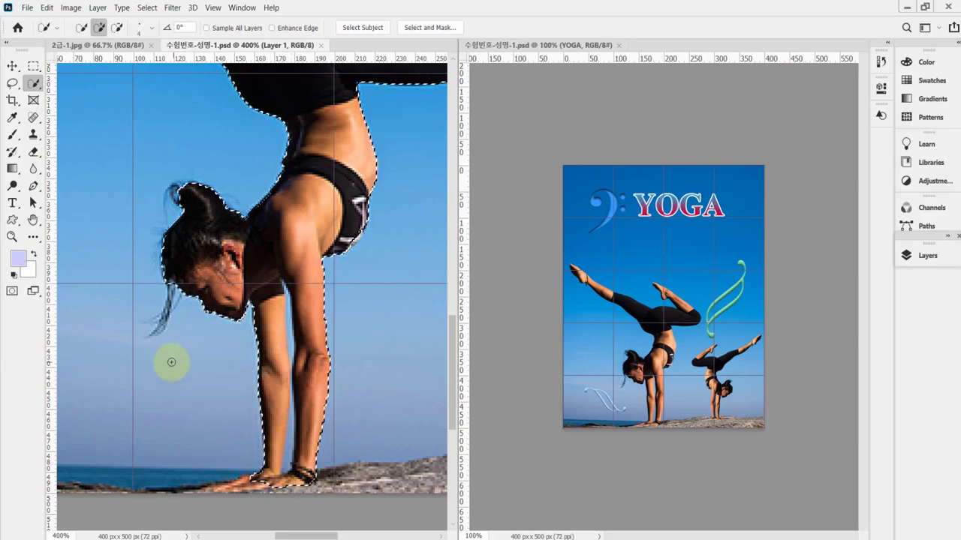
{"action": "key", "text": "bracketright"}
{"action": "key", "text": "bracketright"}
{"action": "key", "text": "bracketright"}
{"action": "key", "text": "bracketright"}
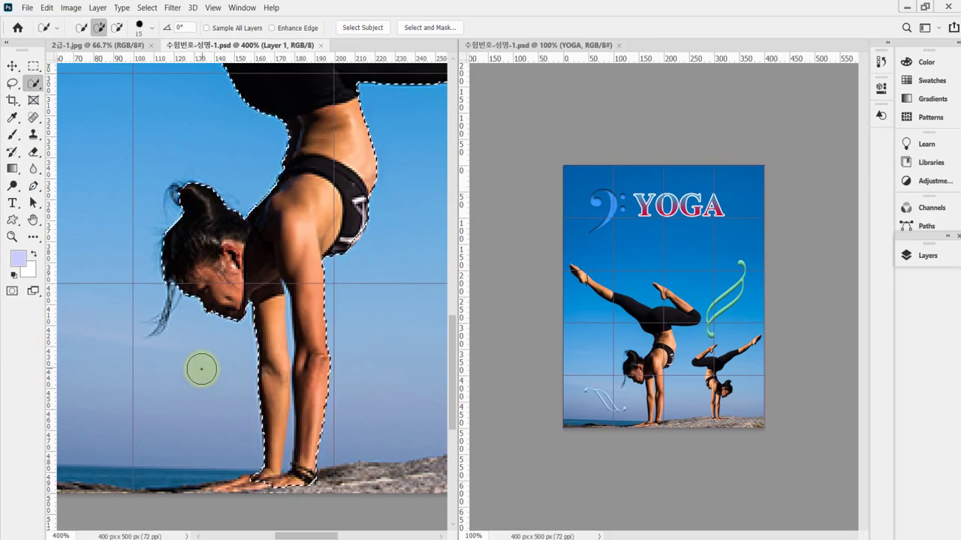
{"action": "key", "text": "Caps_Lock"}
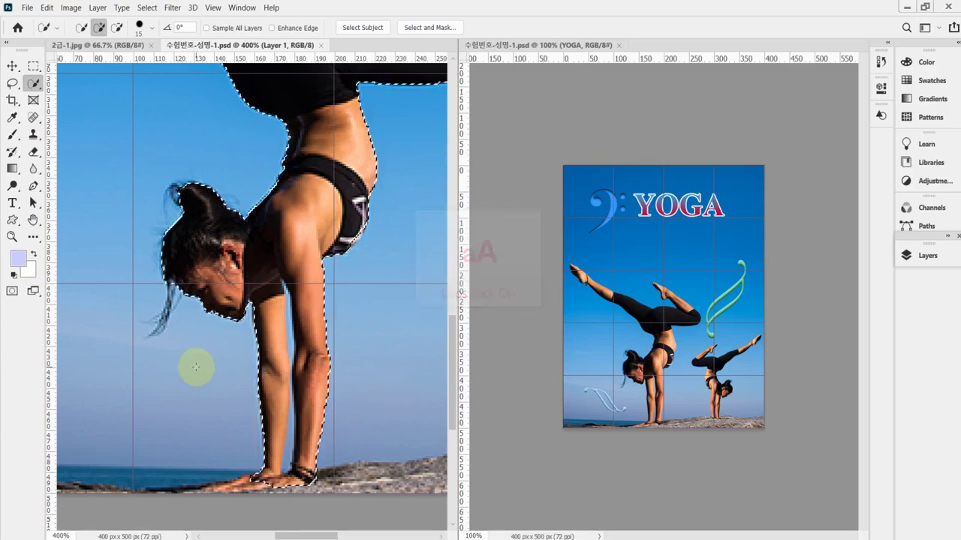
{"action": "key", "text": "Caps_Lock"}
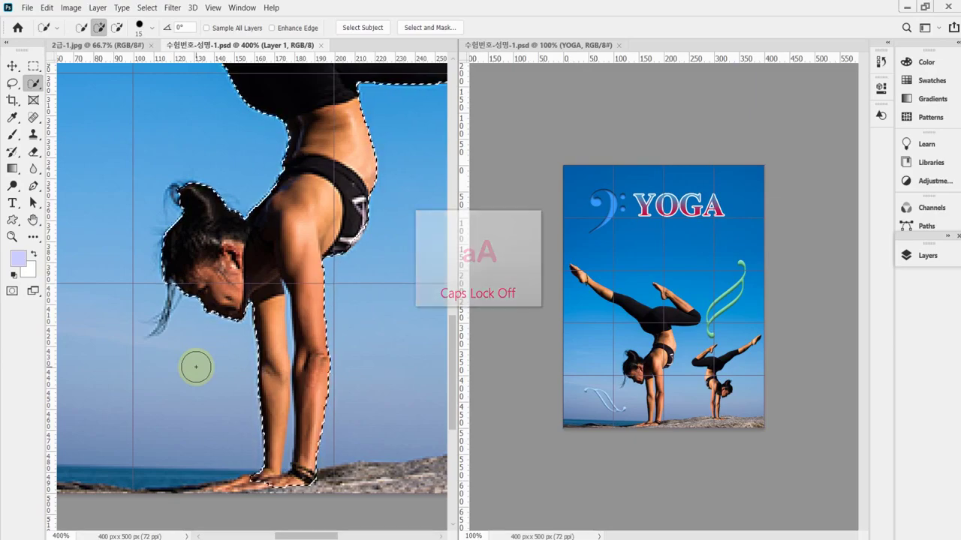
{"action": "left_click", "coordinate": [277, 409]}
Add the missing hand and fingers resting on the rock to the selection with a 7 px Quick Selection brush
{"action": "key", "text": "bracketleft"}
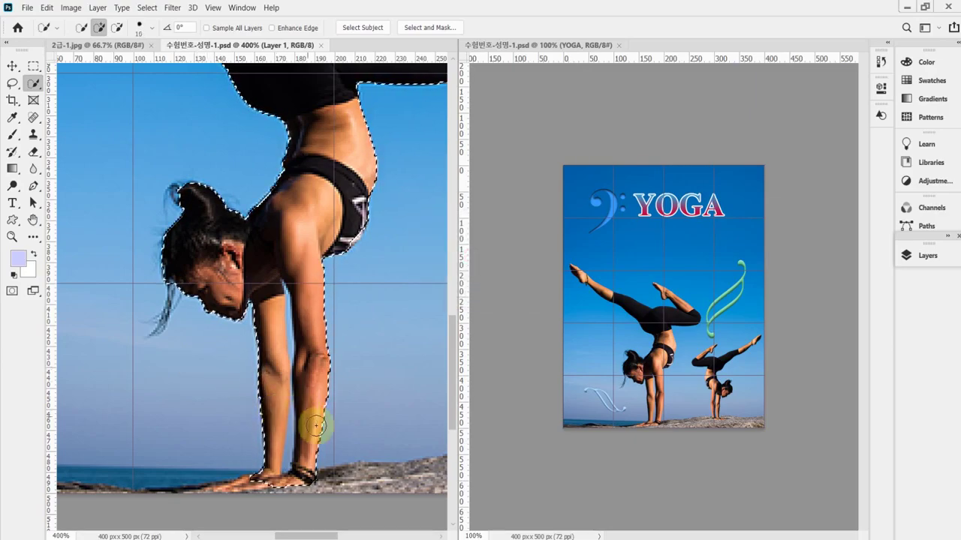
{"action": "key", "text": "bracketleft"}
{"action": "scroll", "coordinate": [286, 489], "scroll_direction": "up", "scroll_amount": 1}
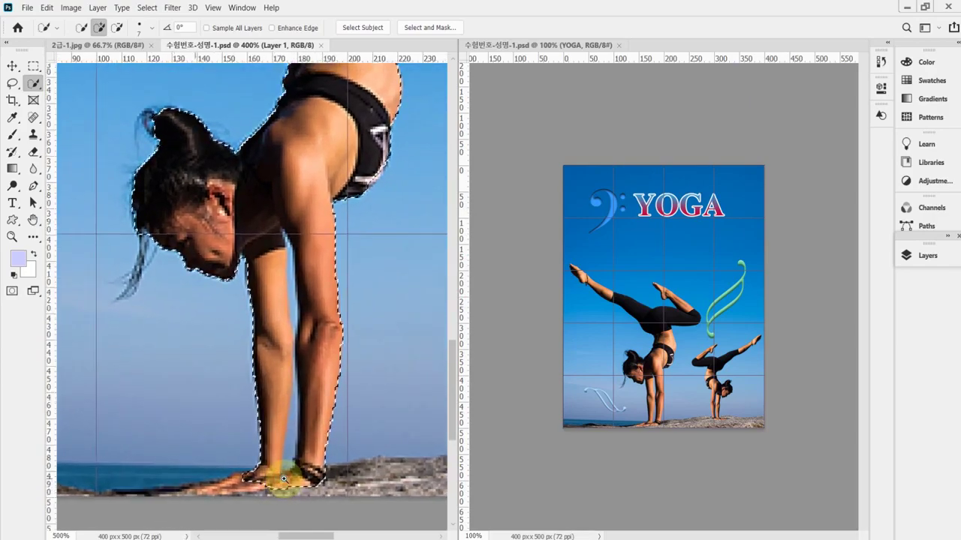
{"action": "scroll", "coordinate": [253, 480], "scroll_direction": "down", "scroll_amount": 2}
{"action": "scroll", "coordinate": [253, 420], "scroll_direction": "up", "scroll_amount": 1}
{"action": "left_click", "coordinate": [248, 424]}
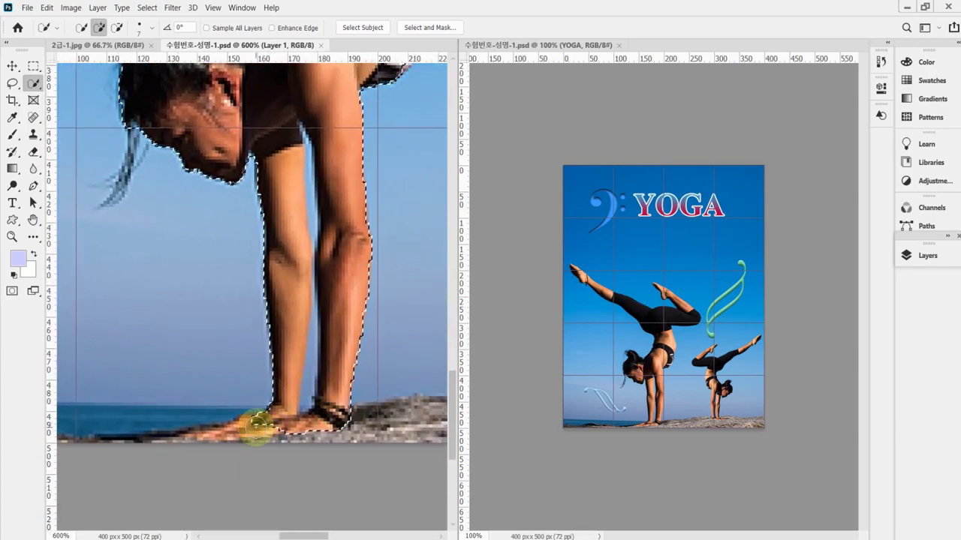
{"action": "left_click_drag", "start_coordinate": [234, 441], "coordinate": [193, 440]}
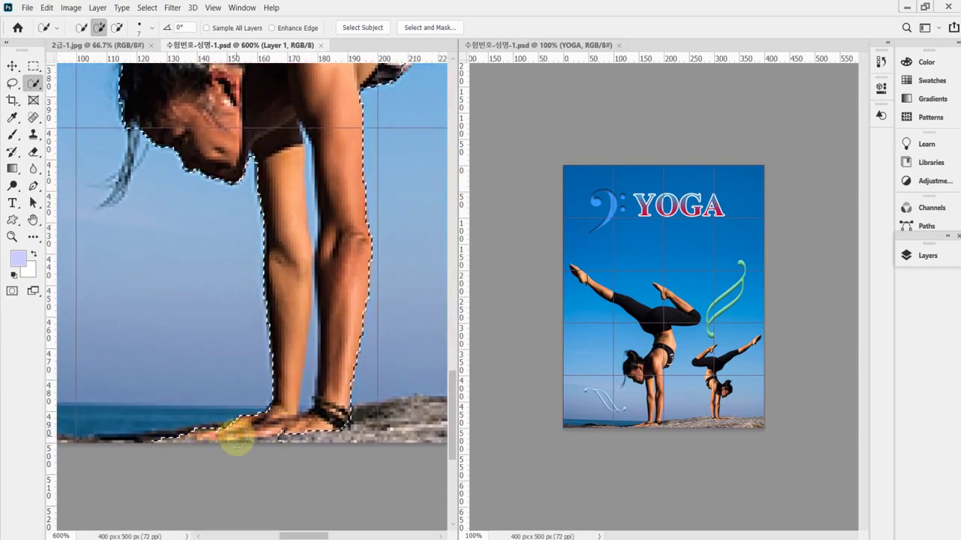
Subtract the excess rock beneath the woman's hand from the selection with a 3 px brush
{"action": "key", "text": "bracketleft"}
{"action": "key", "text": "bracketleft"}
{"action": "key", "text": "bracketleft"}
{"action": "key", "text": "bracketleft"}
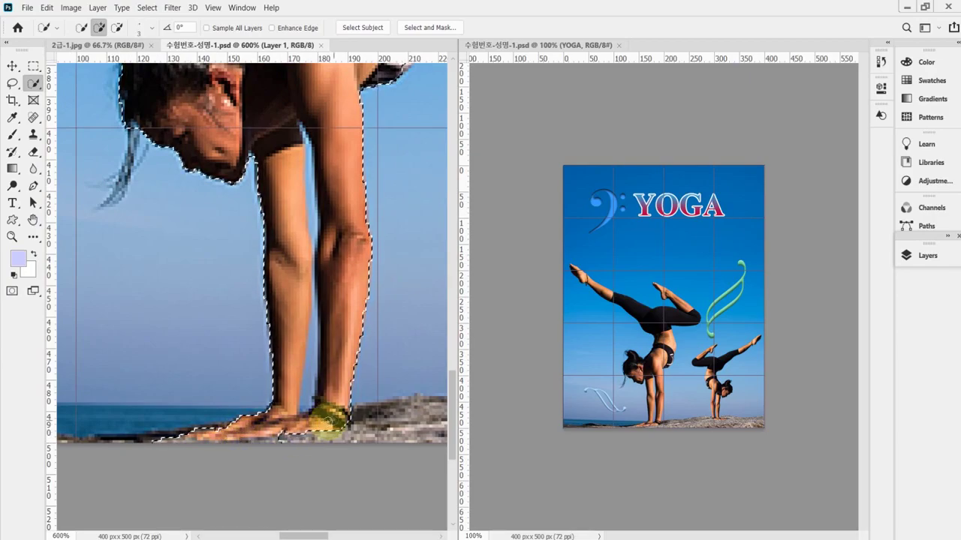
{"action": "key", "text": "alt"}
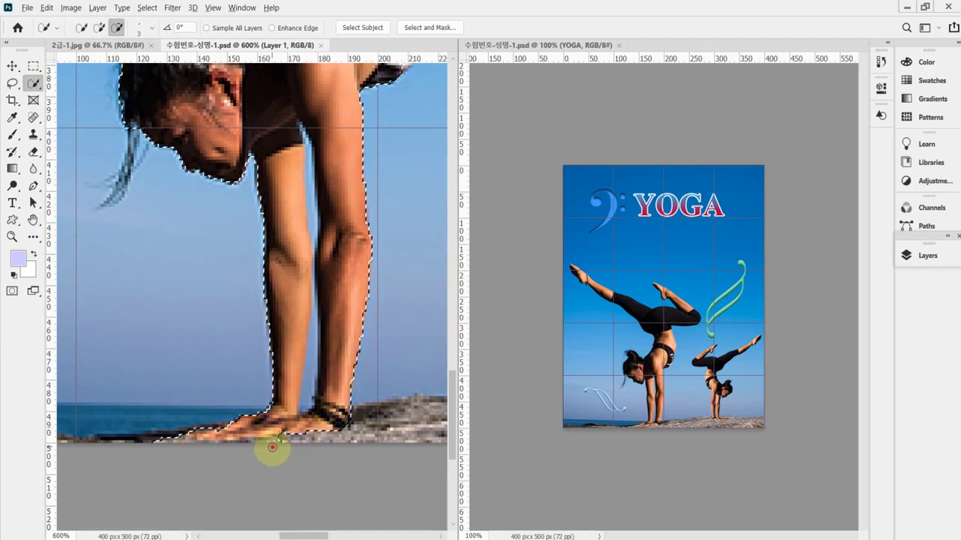
{"action": "left_click_drag", "start_coordinate": [264, 448], "coordinate": [172, 446]}
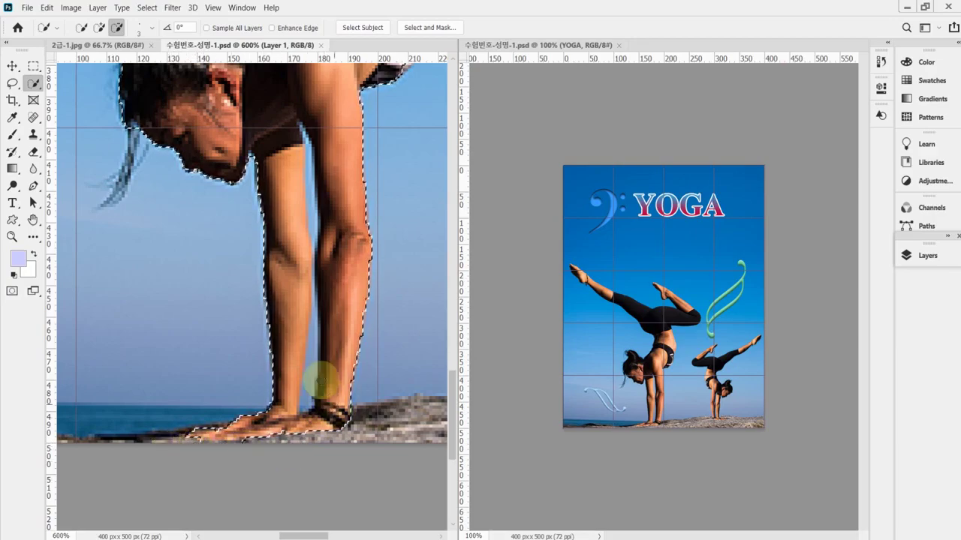
Subtract the gap of sky between the woman's two arms from the selection with a 1 px brush
{"action": "scroll", "coordinate": [302, 335], "scroll_direction": "up", "scroll_amount": 1}
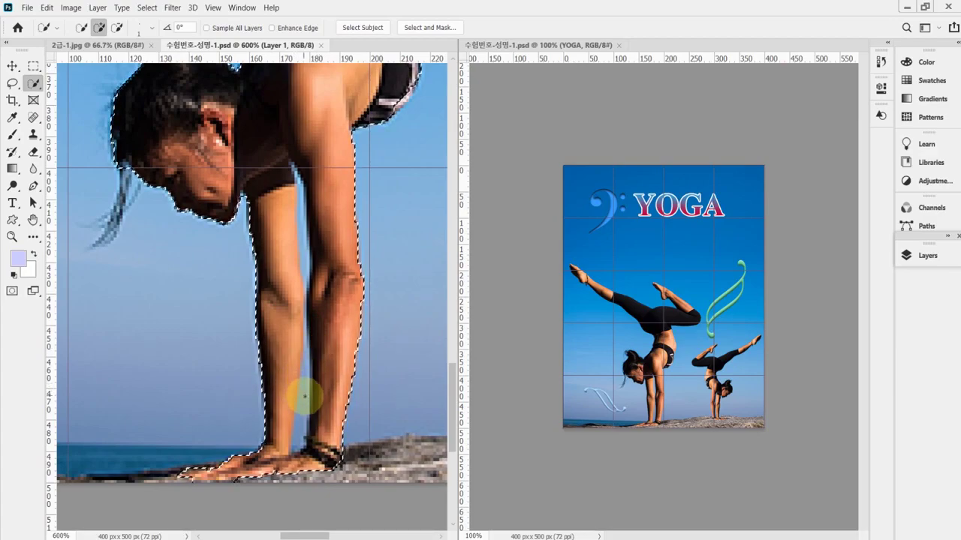
{"action": "key", "text": "alt"}
{"action": "mouse_move", "coordinate": [304, 395]}
{"action": "left_mouse_down"}
{"action": "mouse_move", "coordinate": [313, 227]}
{"action": "mouse_move", "coordinate": [304, 231]}
{"action": "mouse_move", "coordinate": [291, 170]}
{"action": "left_mouse_up"}
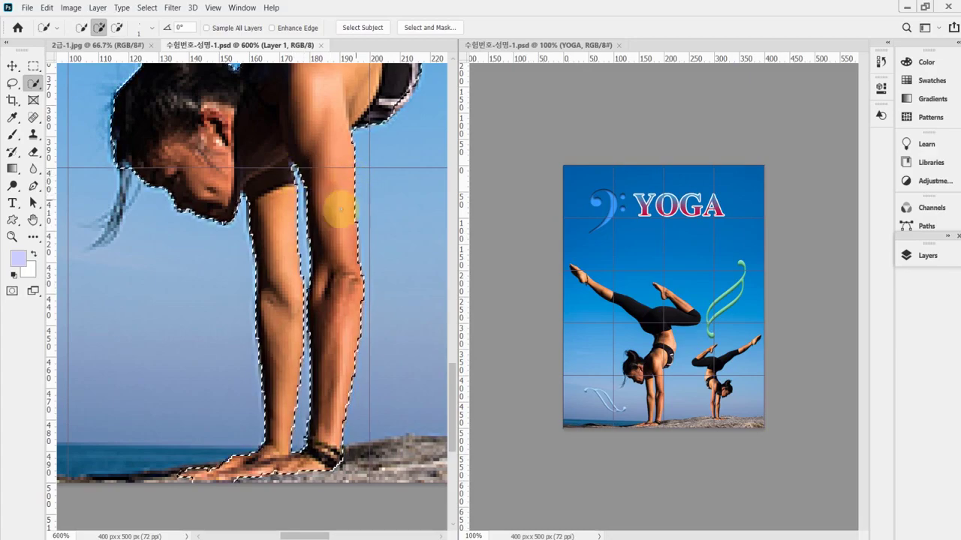
Copy the selected woman from the photo onto a new layer
{"action": "scroll", "coordinate": [331, 381], "scroll_direction": "down", "scroll_amount": 3}
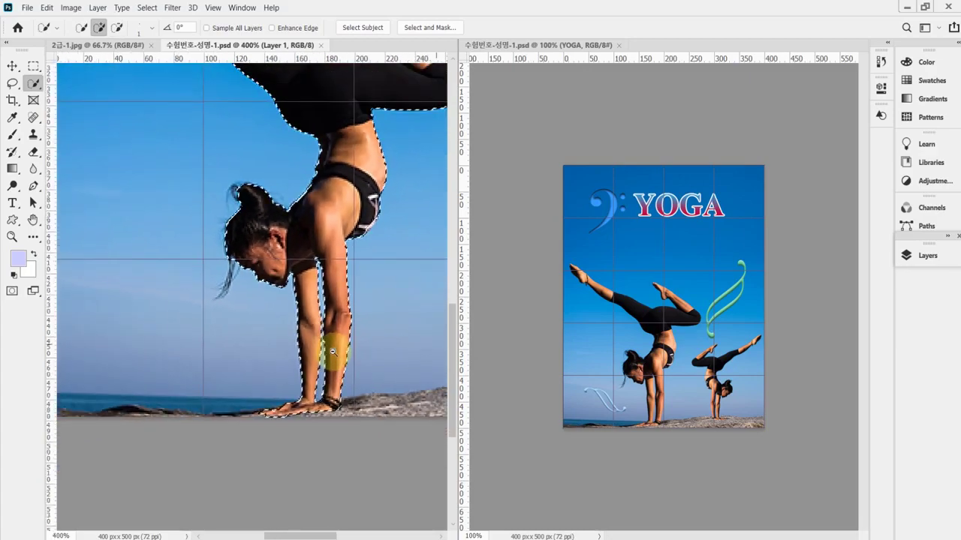
{"action": "scroll", "coordinate": [368, 191], "scroll_direction": "down", "scroll_amount": 4}
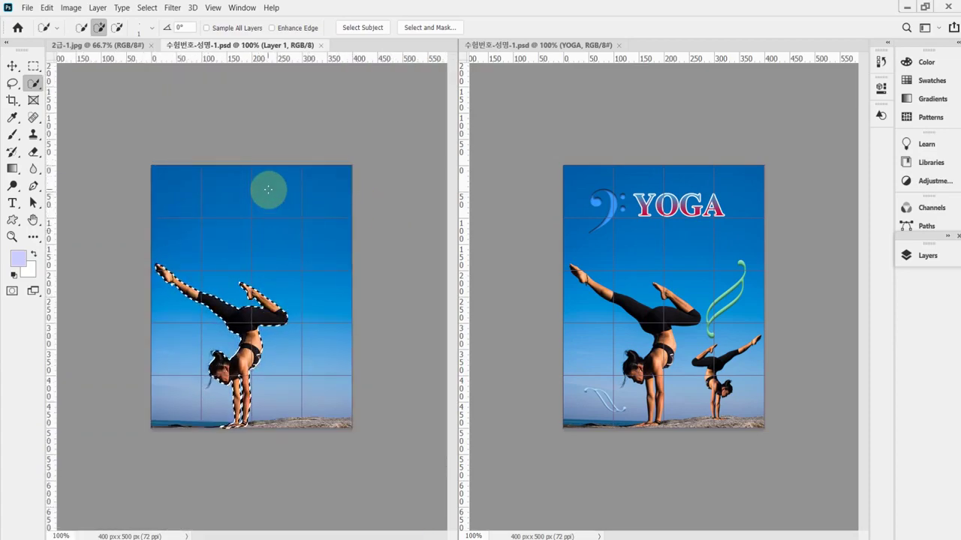
{"action": "key", "text": "ctrl+j"}
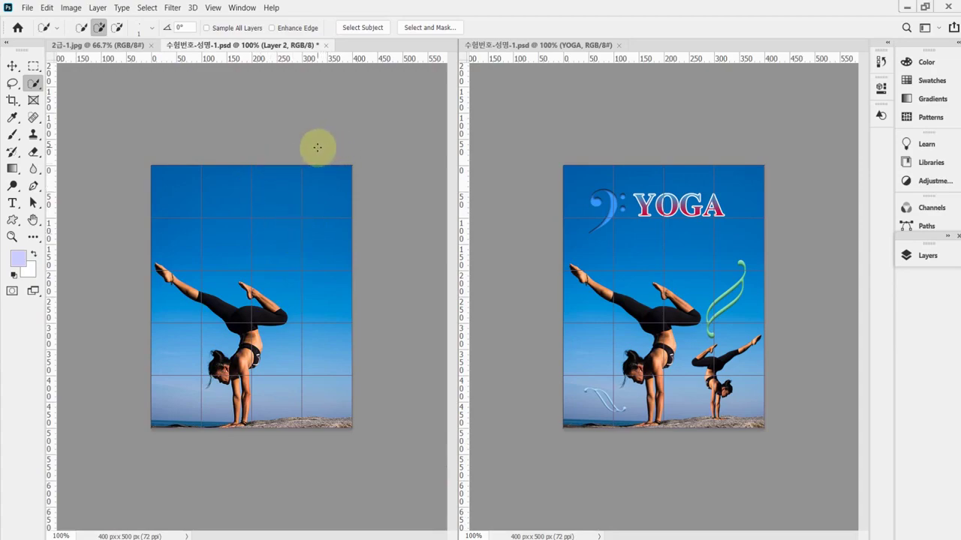
Flip the copied woman on Layer 2 horizontally
{"action": "left_click", "coordinate": [909, 255]}
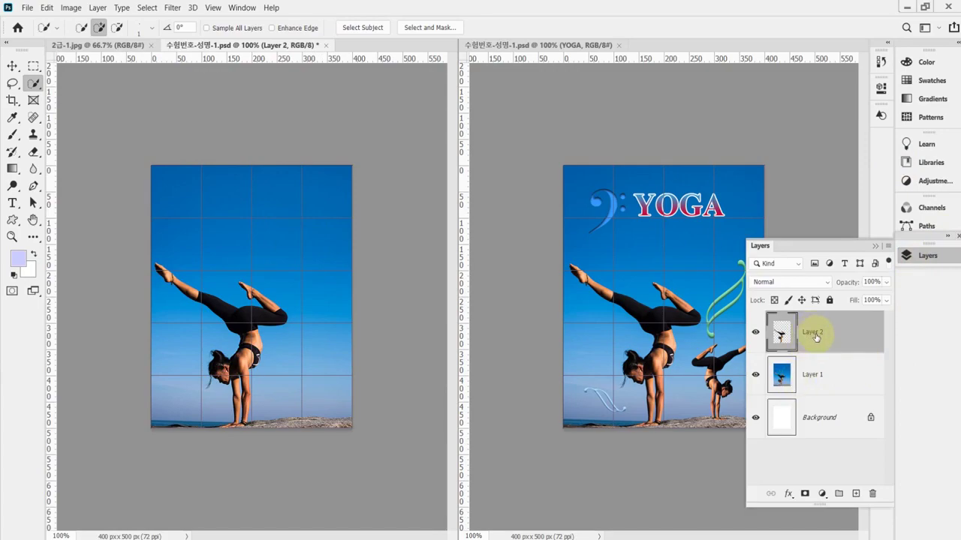
{"action": "left_click", "coordinate": [929, 255]}
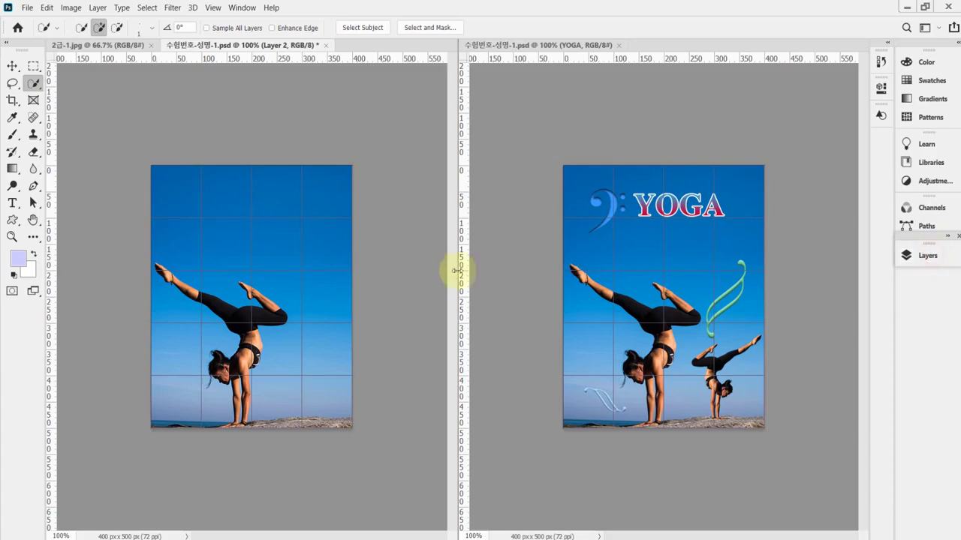
{"action": "key", "text": "ctrl+t"}
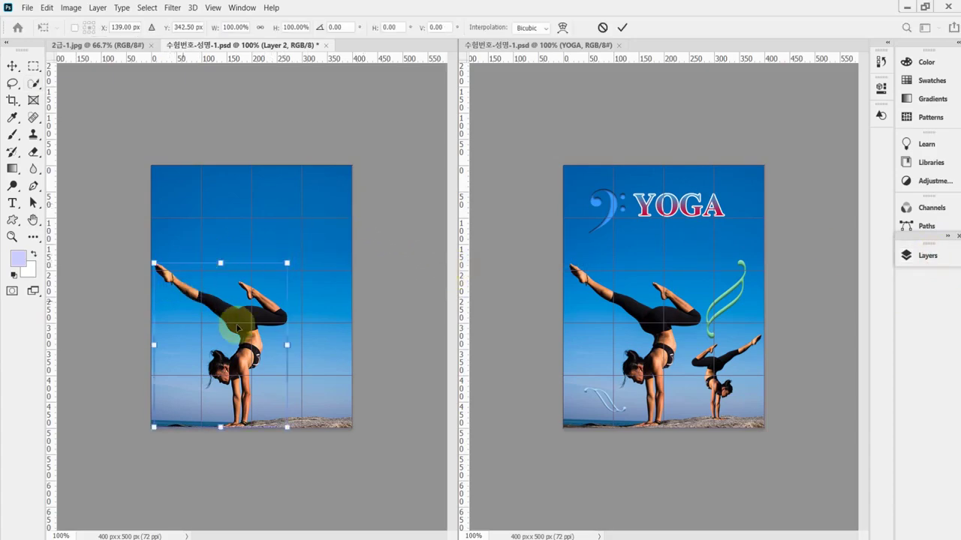
{"action": "right_click", "coordinate": [238, 325]}
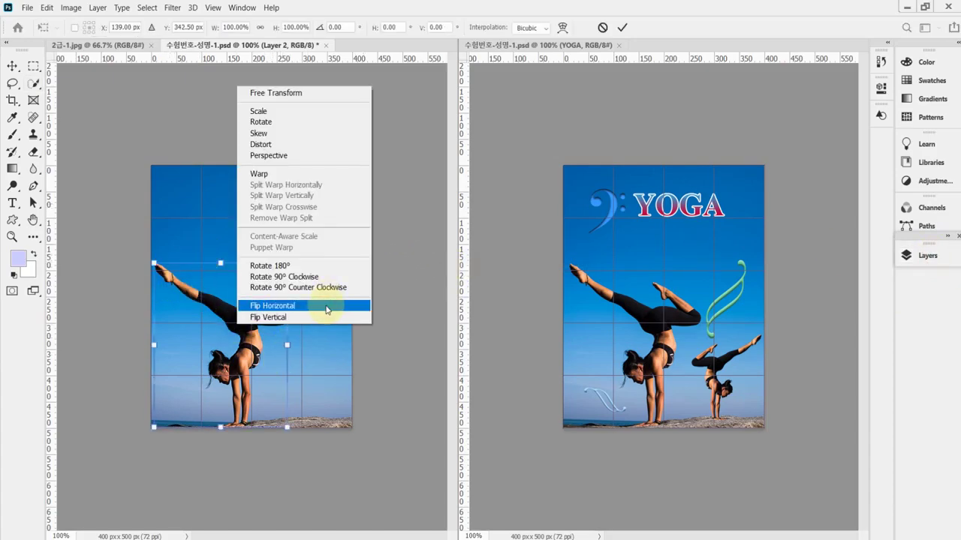
{"action": "left_click", "coordinate": [327, 306]}
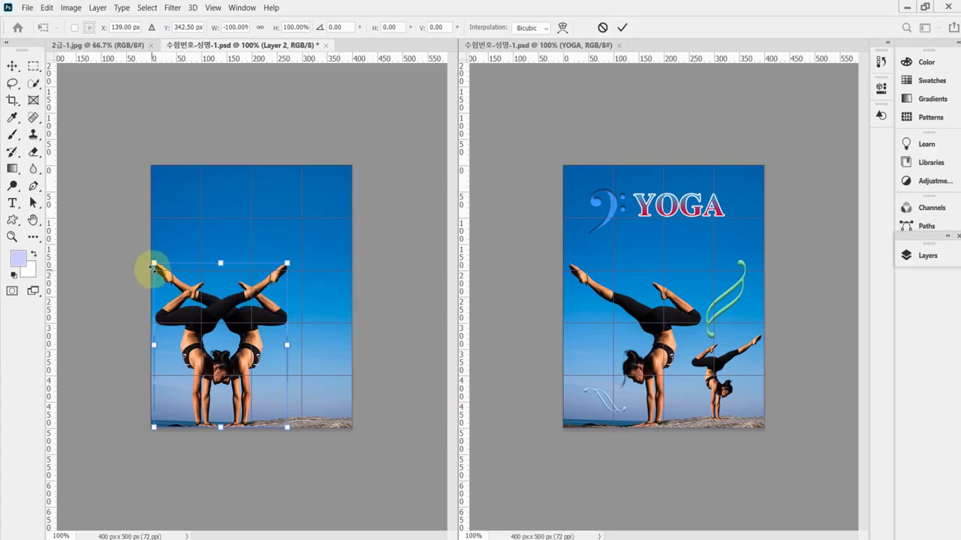
Scale the flipped woman to about 56%, place her on the rock to the right of the original woman, and save the document
{"action": "left_click_drag", "start_coordinate": [153, 263], "coordinate": [196, 316]}
{"action": "left_click_drag", "start_coordinate": [222, 366], "coordinate": [318, 363]}
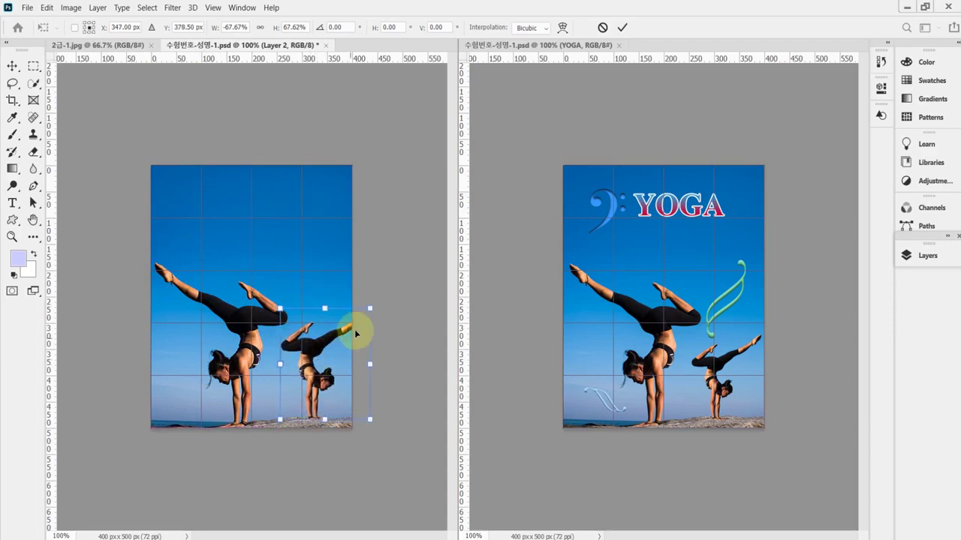
{"action": "left_click_drag", "start_coordinate": [370, 308], "coordinate": [340, 321]}
{"action": "mouse_move", "coordinate": [320, 353]}
{"action": "left_mouse_down"}
{"action": "mouse_move", "coordinate": [307, 347]}
{"action": "mouse_move", "coordinate": [306, 357]}
{"action": "left_mouse_up"}
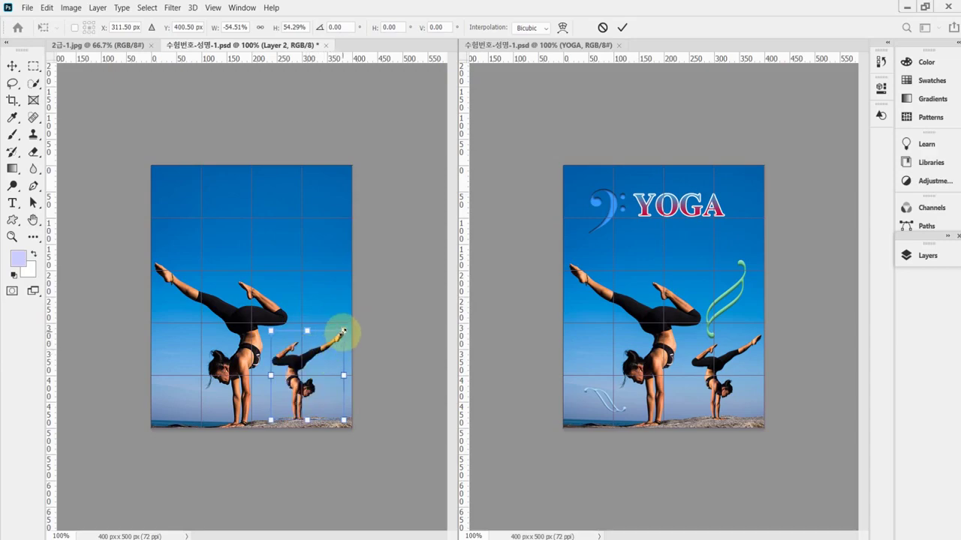
{"action": "left_click_drag", "start_coordinate": [330, 344], "coordinate": [348, 328]}
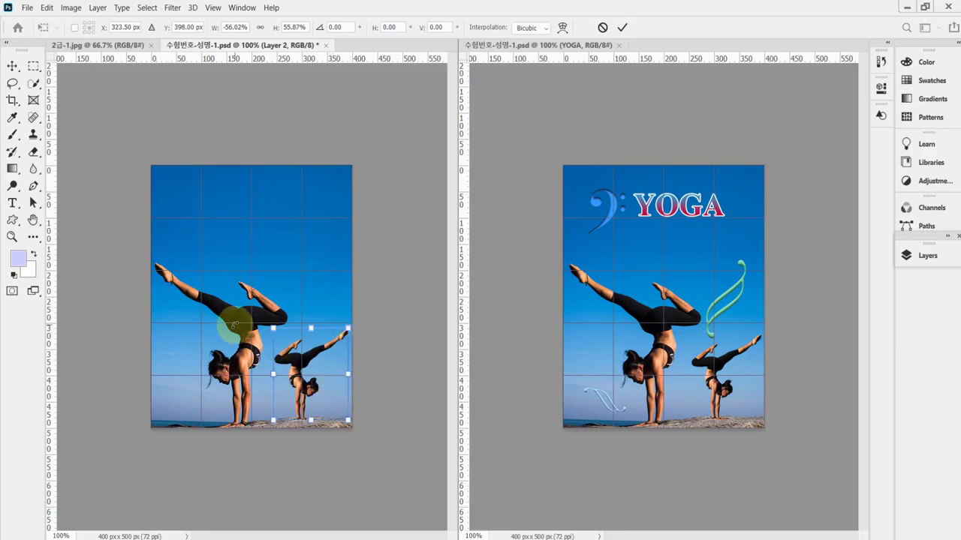
{"action": "key", "text": "Right"}
{"action": "key", "text": "Right"}
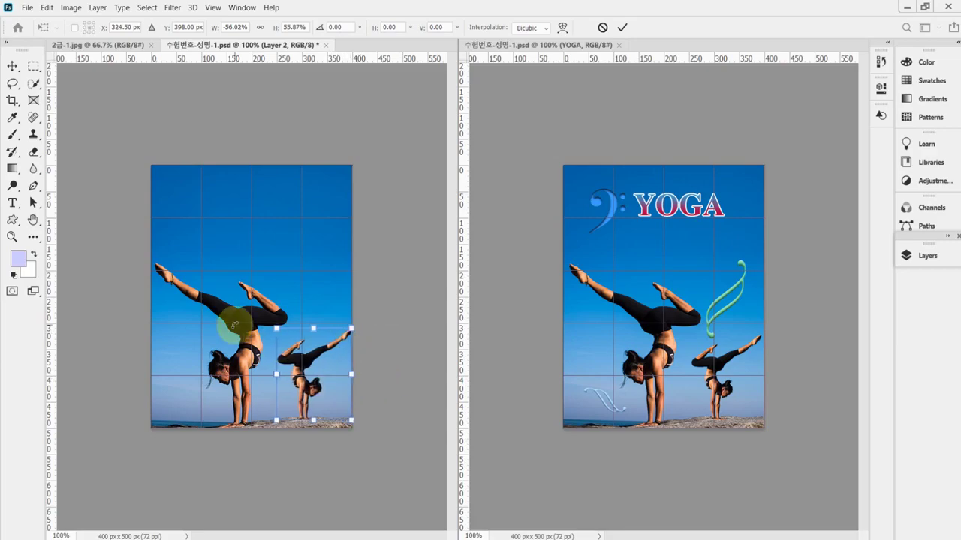
{"action": "key", "text": "Return"}
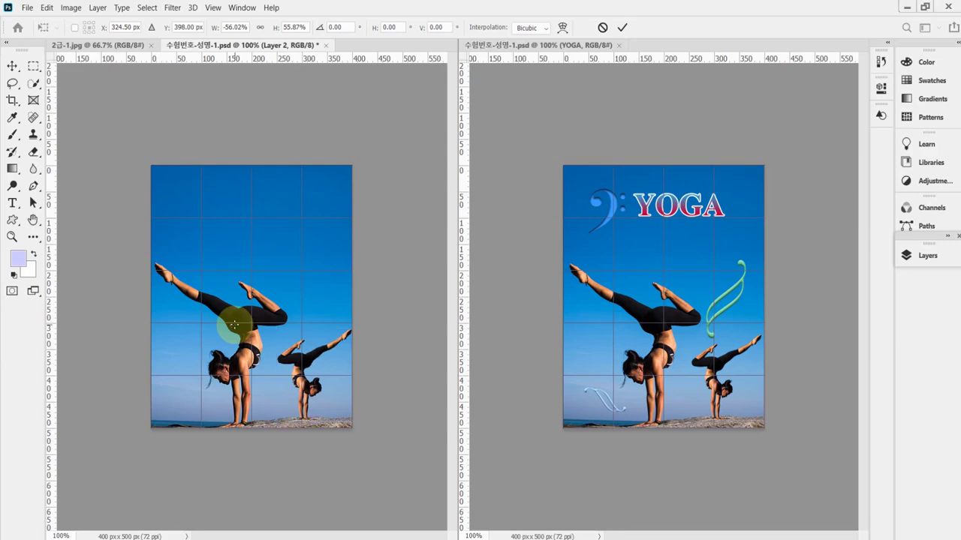
{"action": "key", "text": "w"}
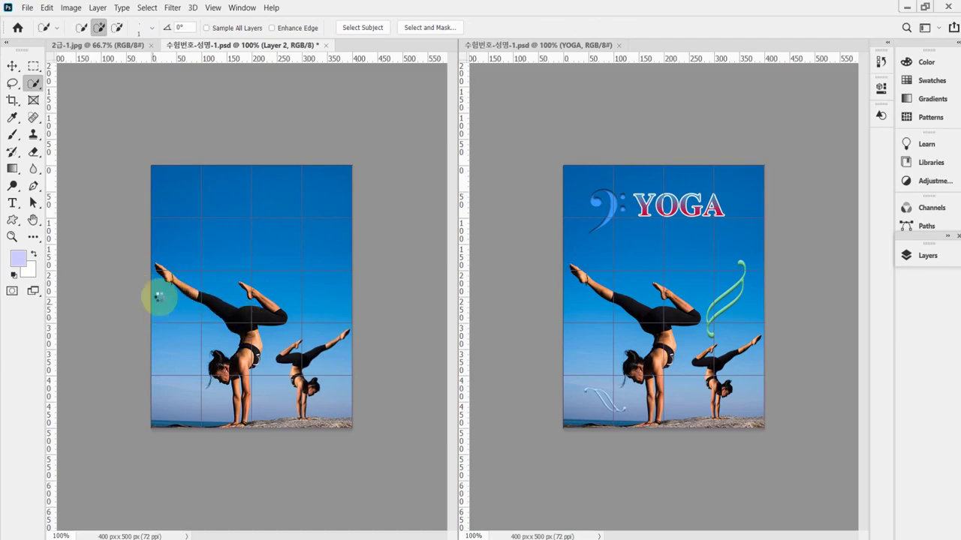
{"action": "key", "text": "ctrl+s"}
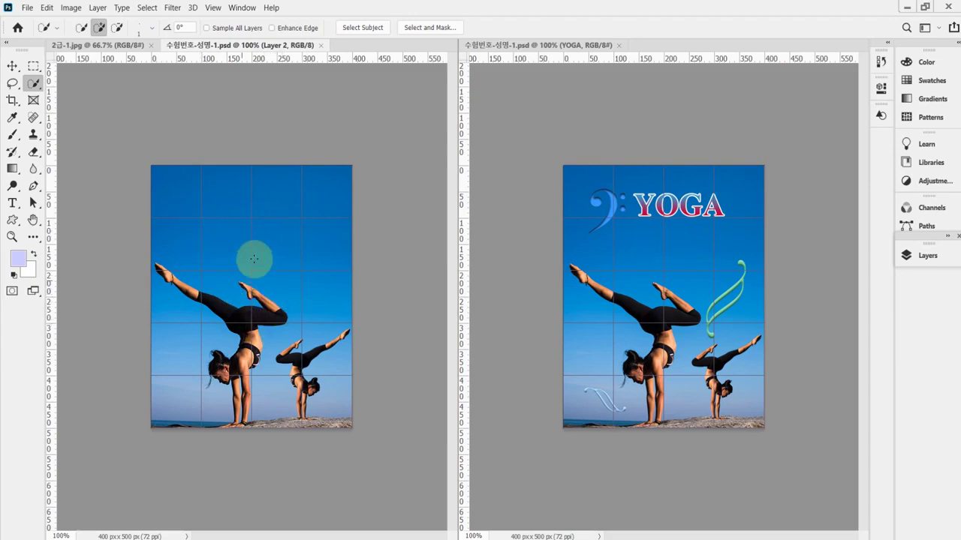
Activate the Custom Shape tool and collapse the Nature and Legacy Shapes and More groups in its shape list
{"action": "left_click", "coordinate": [12, 221]}
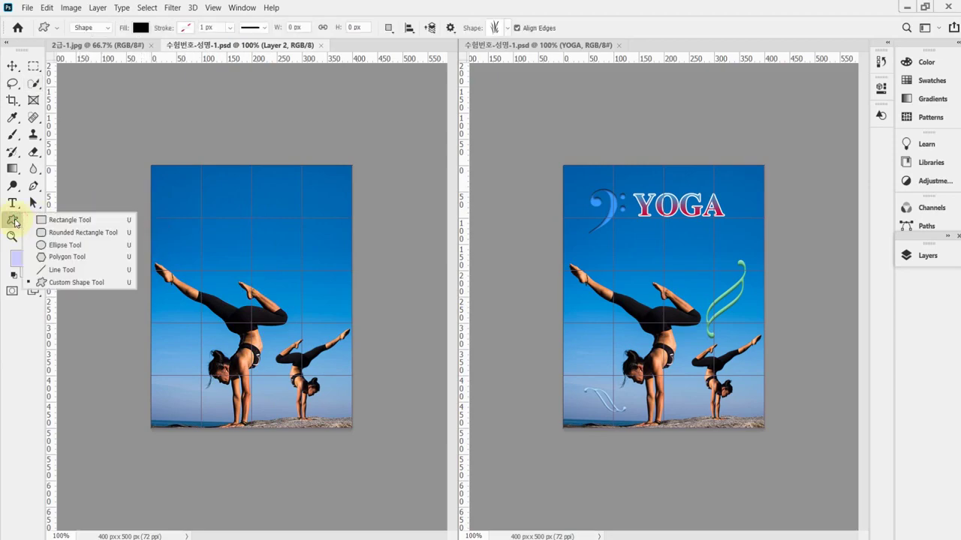
{"action": "left_click", "coordinate": [94, 284]}
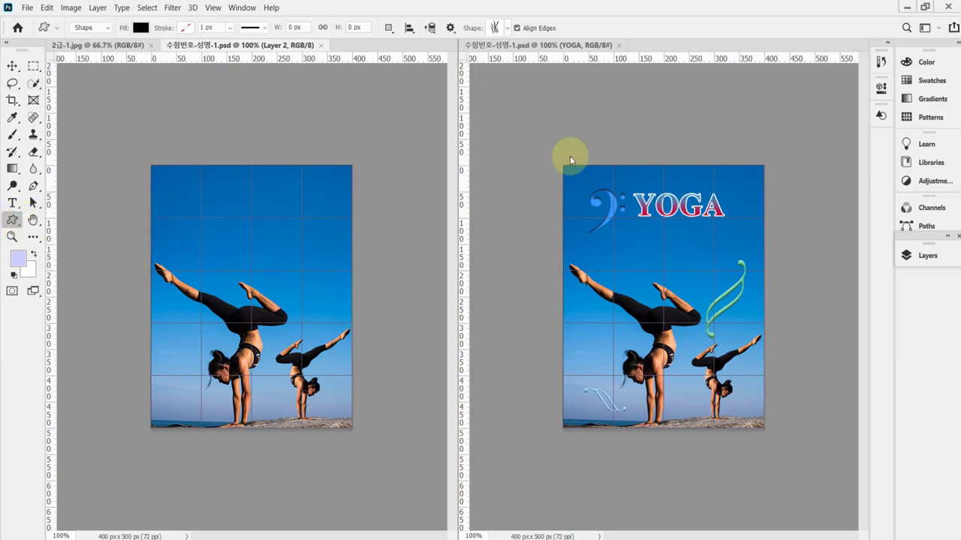
{"action": "left_click", "coordinate": [498, 28]}
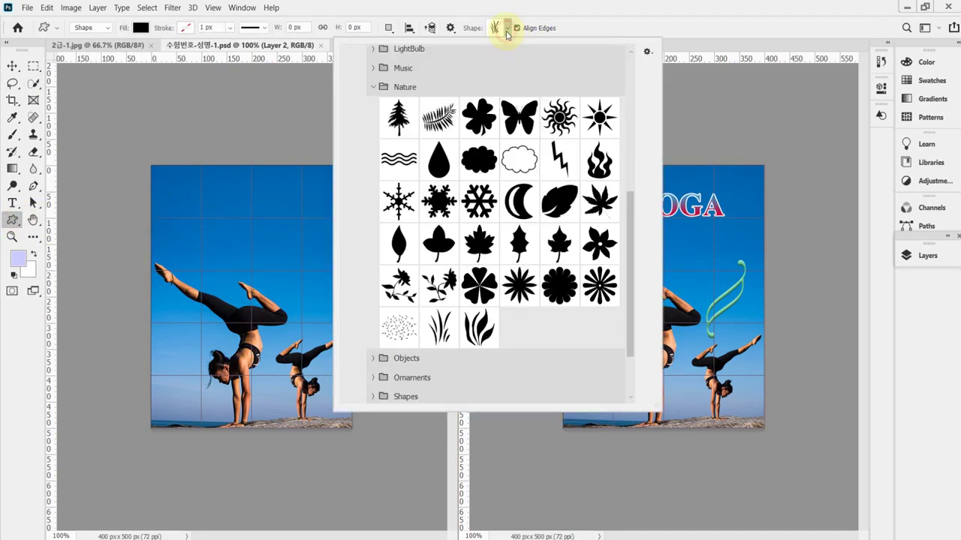
{"action": "left_click", "coordinate": [373, 89]}
{"action": "left_click_drag", "start_coordinate": [631, 150], "coordinate": [637, 45]}
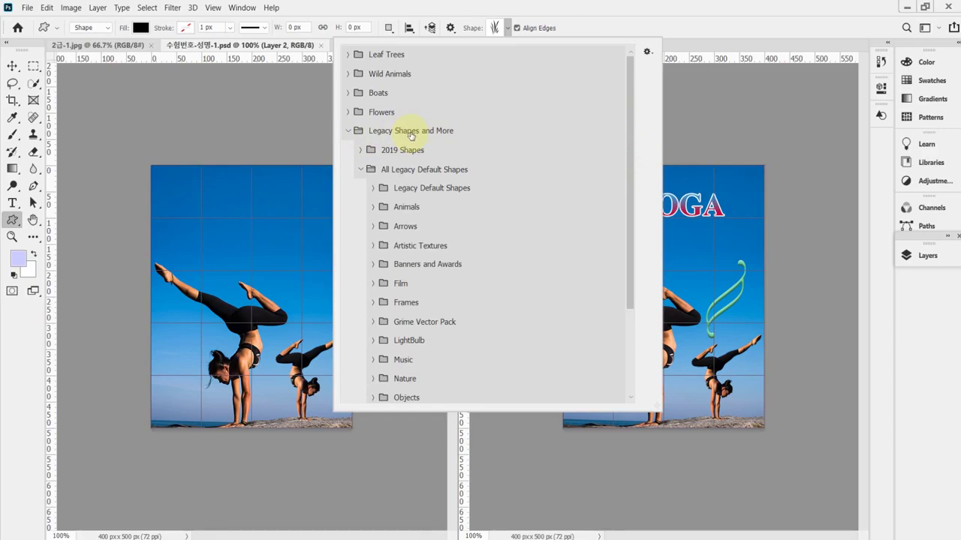
{"action": "left_click", "coordinate": [349, 132]}
{"action": "left_click", "coordinate": [409, 131]}
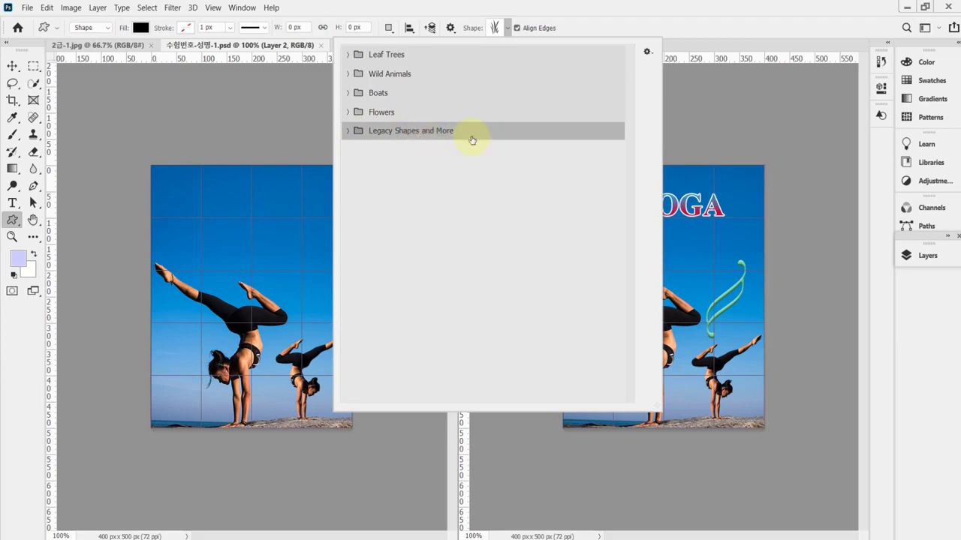
{"action": "left_click", "coordinate": [718, 16]}
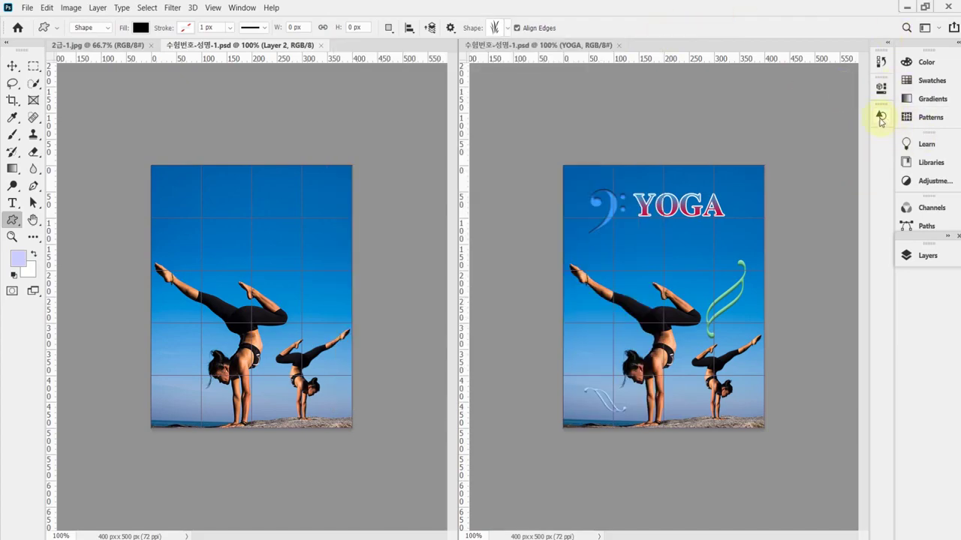
Delete the Legacy Shapes and More group from the shape library
{"action": "left_click", "coordinate": [239, 9]}
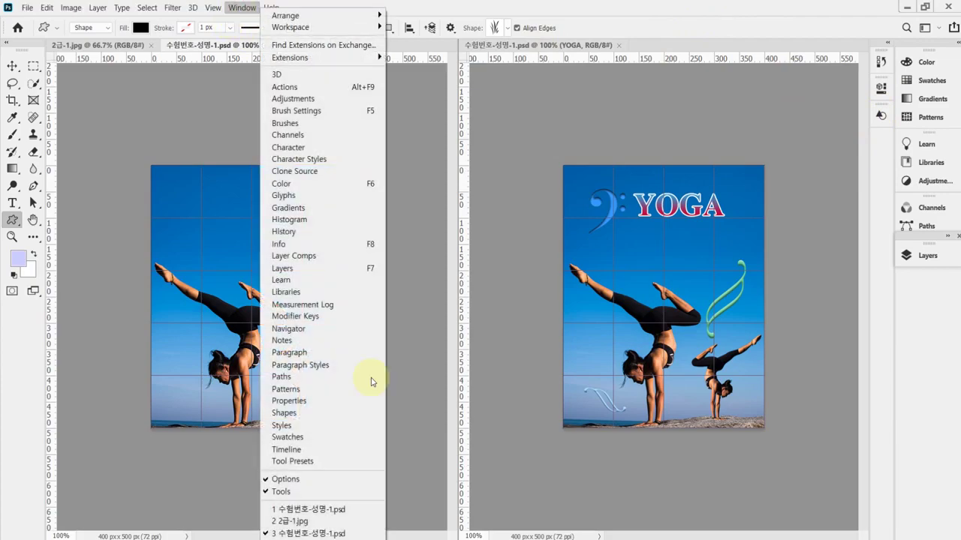
{"action": "left_click", "coordinate": [348, 413]}
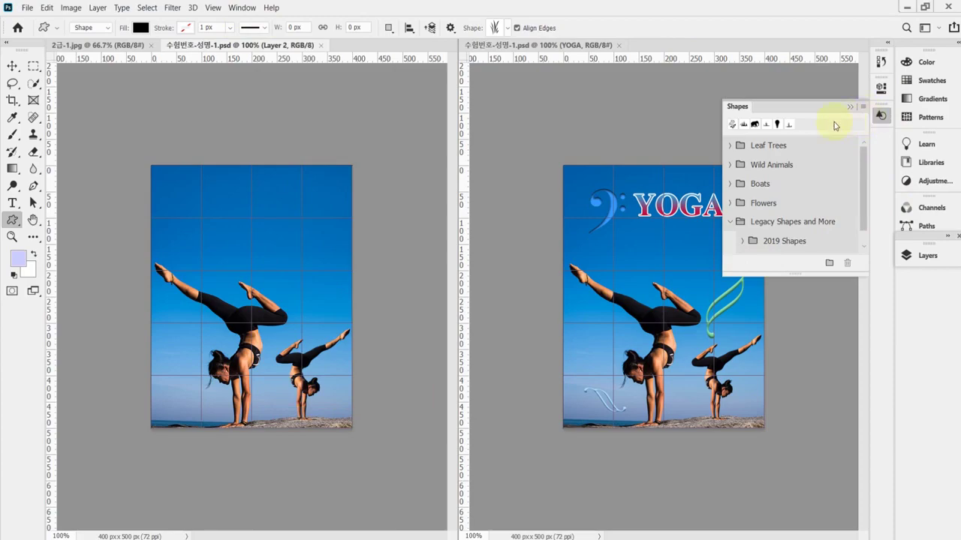
{"action": "left_click", "coordinate": [810, 223]}
{"action": "left_click", "coordinate": [846, 262]}
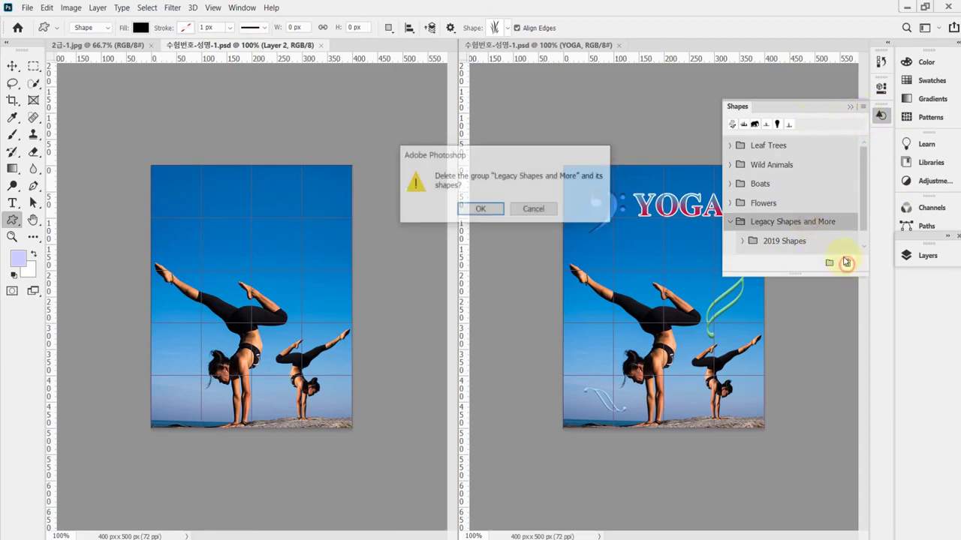
{"action": "left_click", "coordinate": [485, 209]}
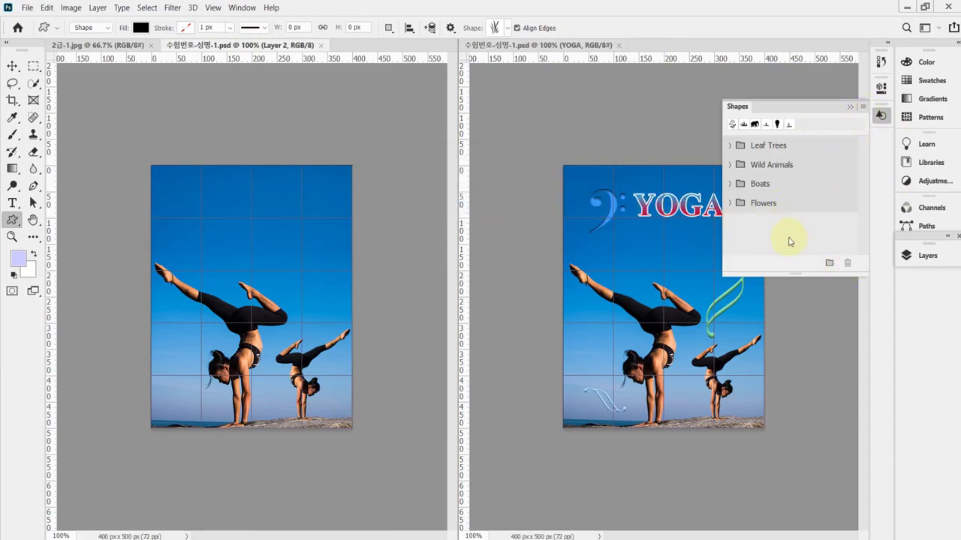
Load the Legacy Shapes and More group into the shape library alongside the four default groups
{"action": "left_click", "coordinate": [765, 145]}
{"action": "left_click", "coordinate": [757, 162]}
{"action": "left_click", "coordinate": [760, 184]}
{"action": "left_click", "coordinate": [764, 204]}
{"action": "left_click", "coordinate": [788, 232]}
{"action": "left_click", "coordinate": [865, 109]}
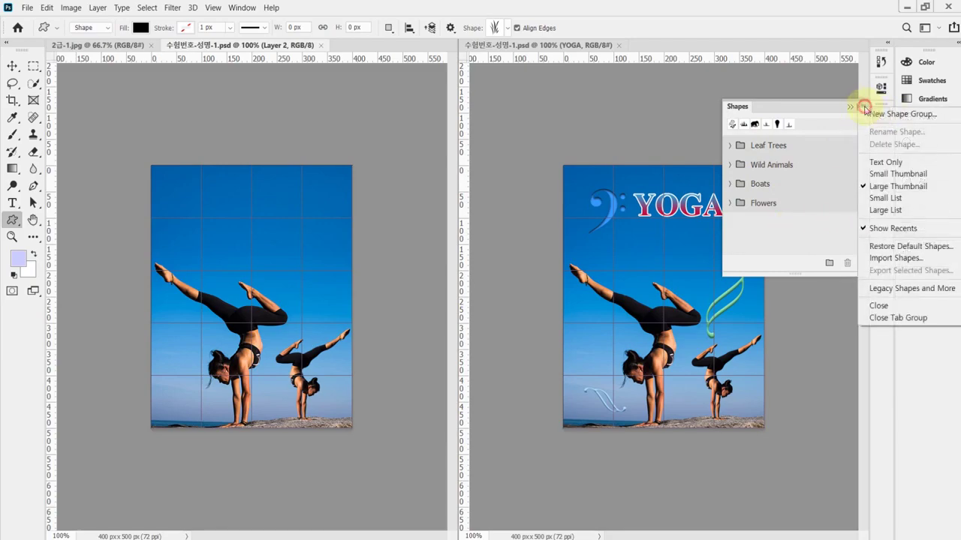
{"action": "left_click", "coordinate": [926, 296]}
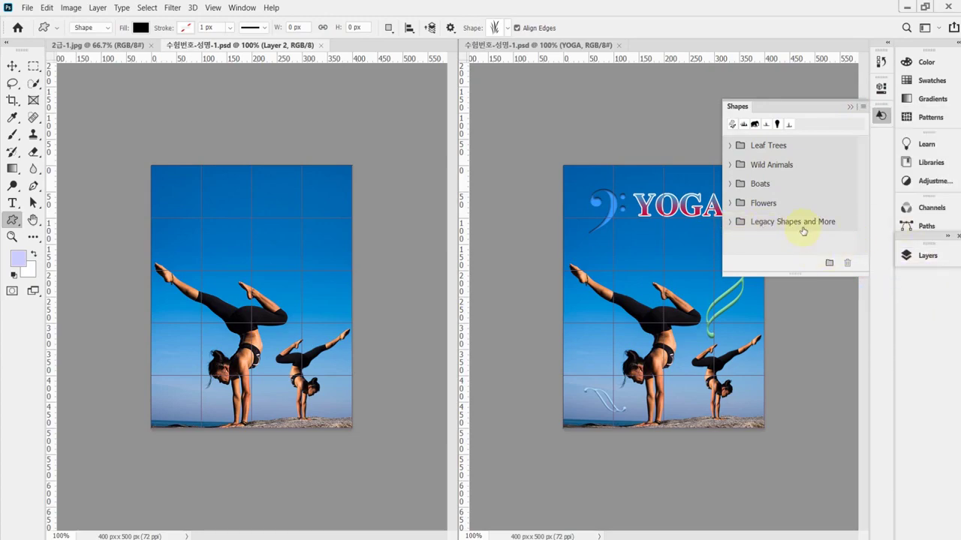
{"action": "left_click", "coordinate": [880, 116]}
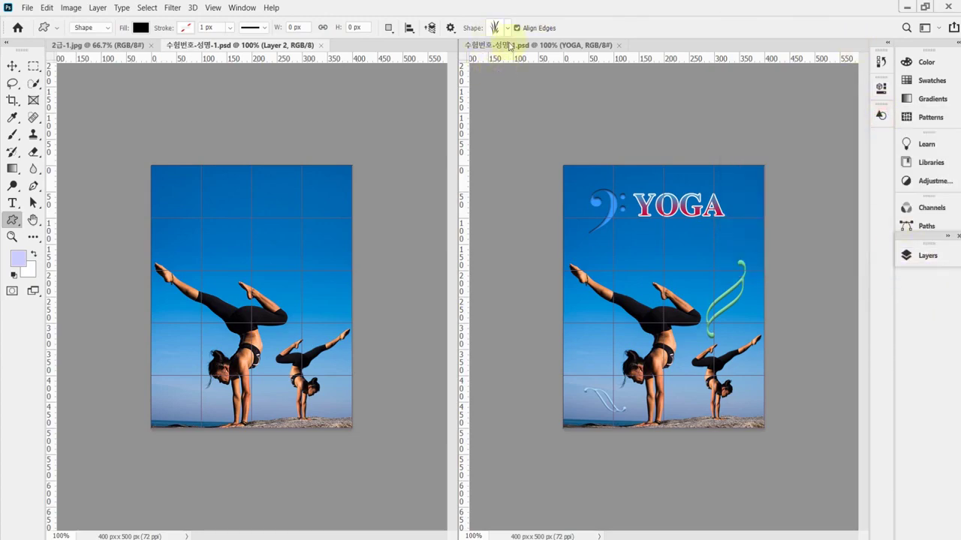
Choose the double-curved flourish from the Ornaments group of All Legacy Default Shapes, with Shape as the drawing mode
{"action": "left_click", "coordinate": [507, 28]}
{"action": "left_click", "coordinate": [349, 131]}
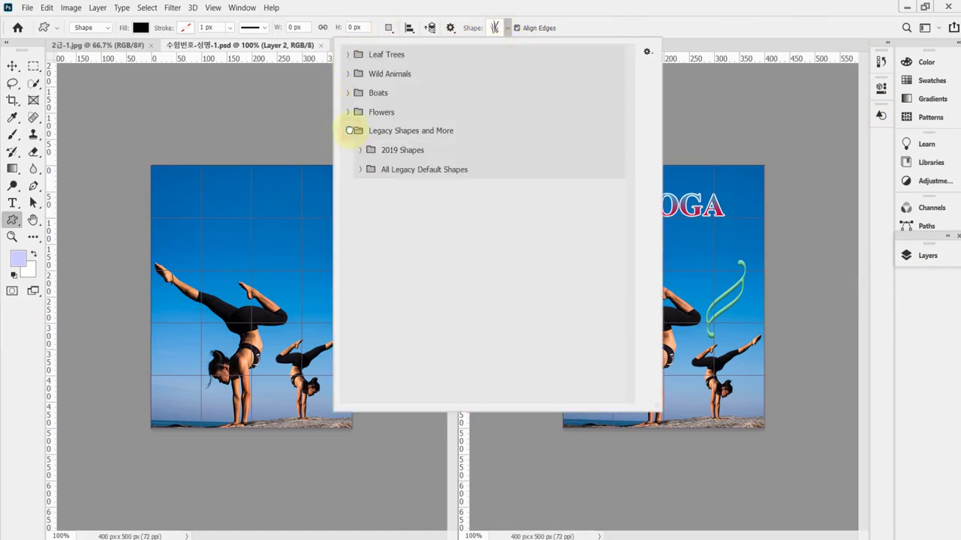
{"action": "left_click", "coordinate": [361, 175]}
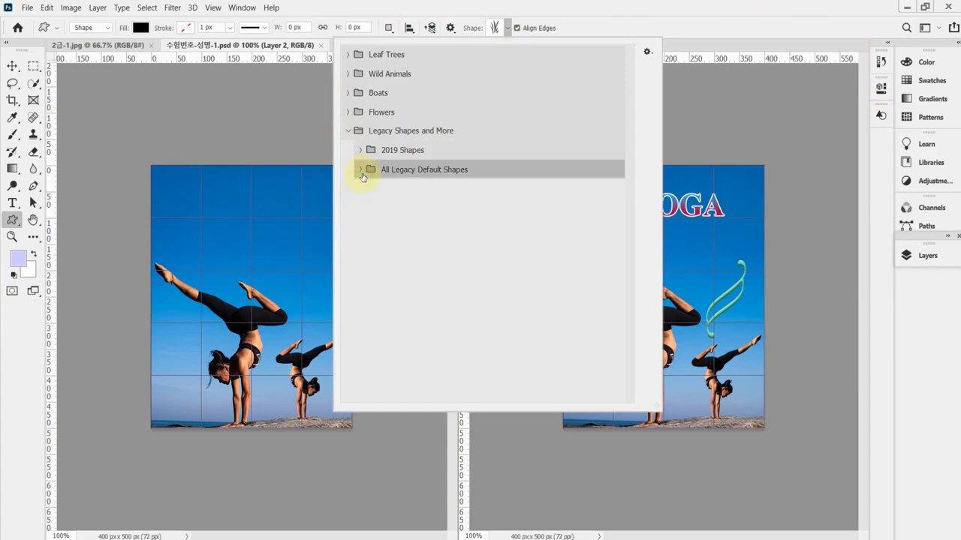
{"action": "left_click", "coordinate": [361, 171]}
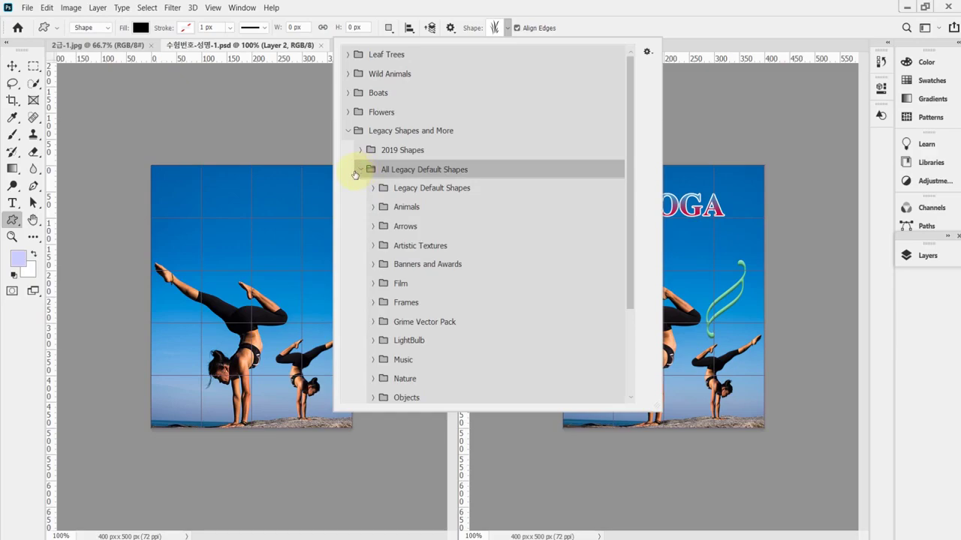
{"action": "scroll", "coordinate": [427, 353], "scroll_direction": "down", "scroll_amount": 5}
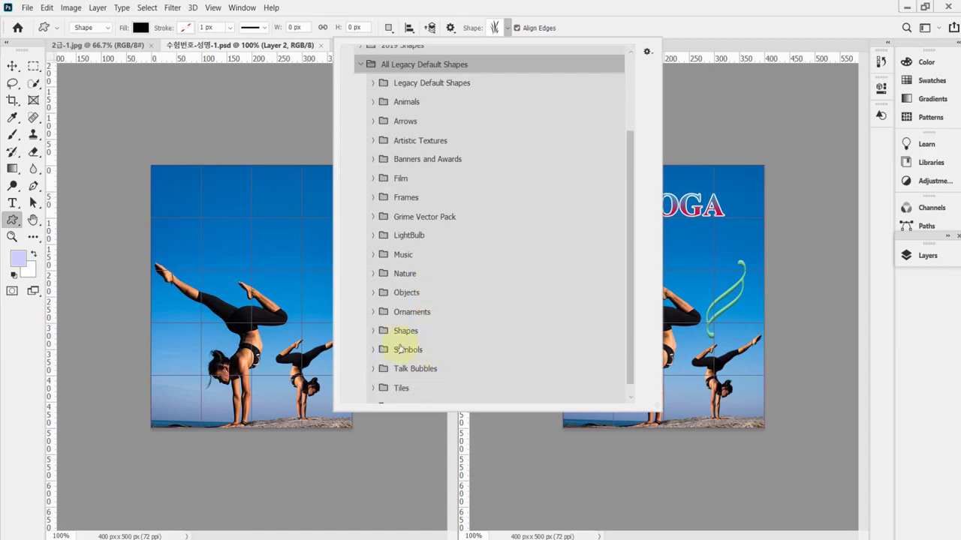
{"action": "left_click", "coordinate": [373, 316]}
{"action": "scroll", "coordinate": [551, 338], "scroll_direction": "down", "scroll_amount": 1}
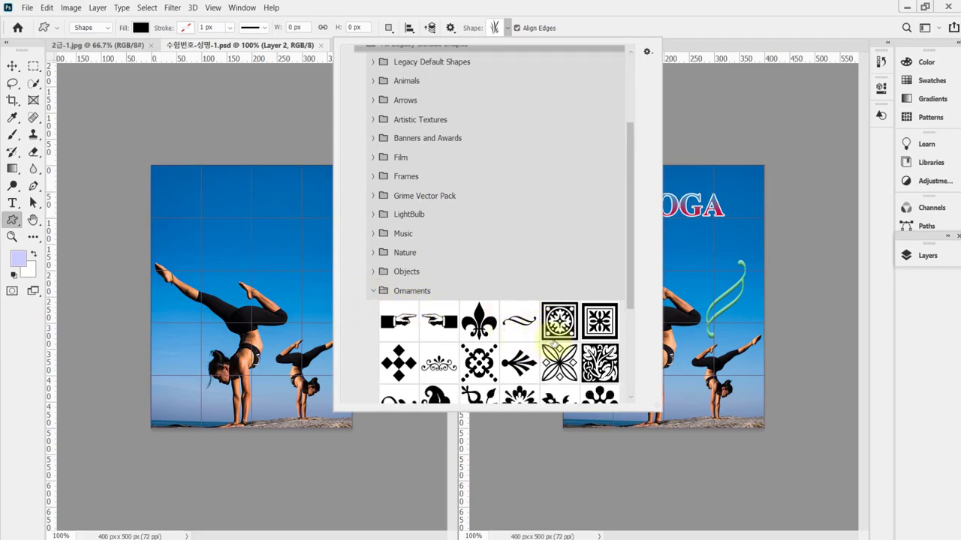
{"action": "scroll", "coordinate": [581, 335], "scroll_direction": "down", "scroll_amount": 3}
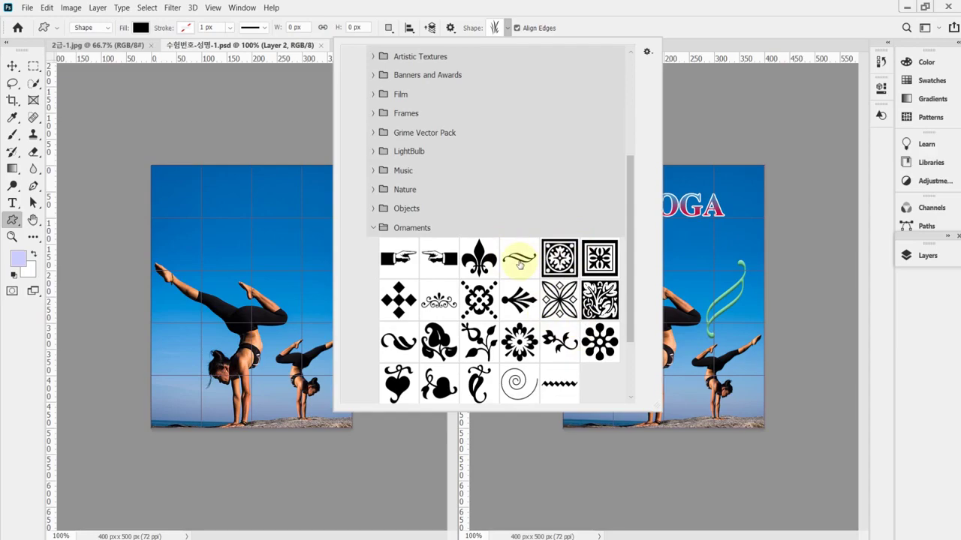
{"action": "left_click", "coordinate": [520, 262]}
{"action": "left_click", "coordinate": [572, 14]}
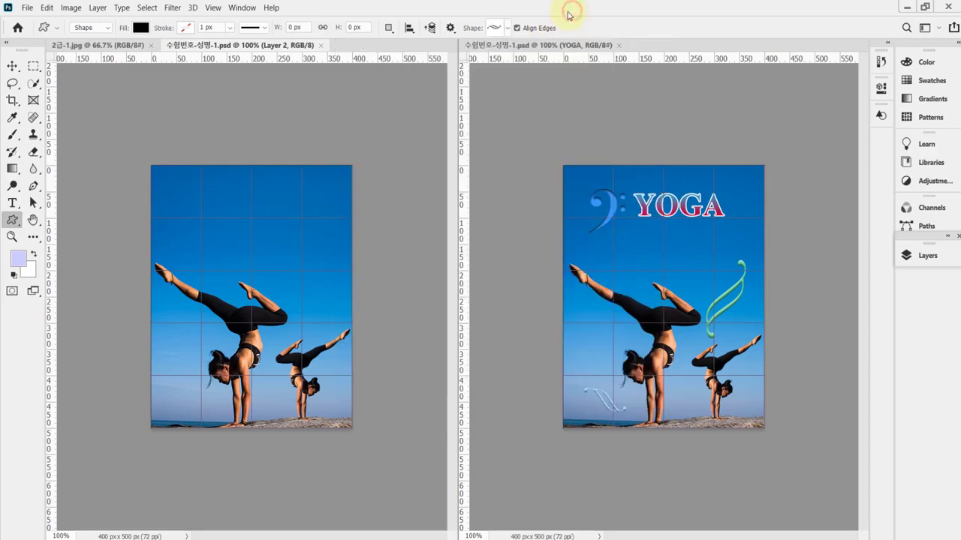
{"action": "left_click", "coordinate": [87, 28]}
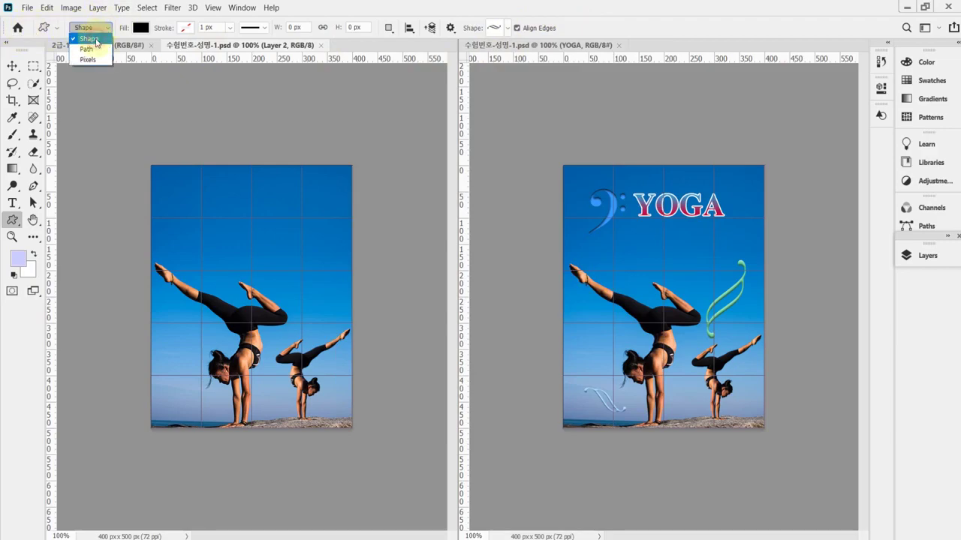
{"action": "left_click", "coordinate": [95, 40]}
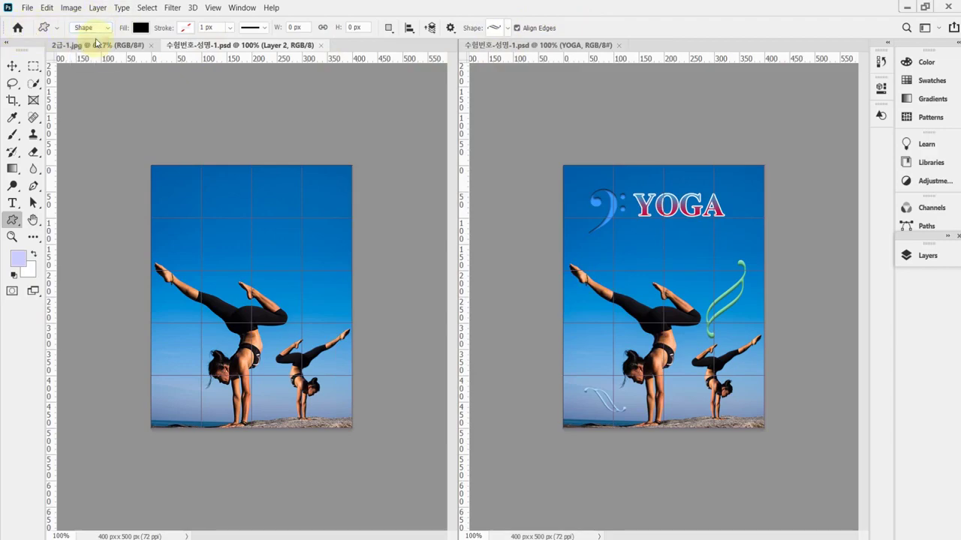
Switch to the 4 in by 6 in, 300 px/in Crop tool preset
{"action": "left_click", "coordinate": [43, 29]}
{"action": "left_click", "coordinate": [96, 85]}
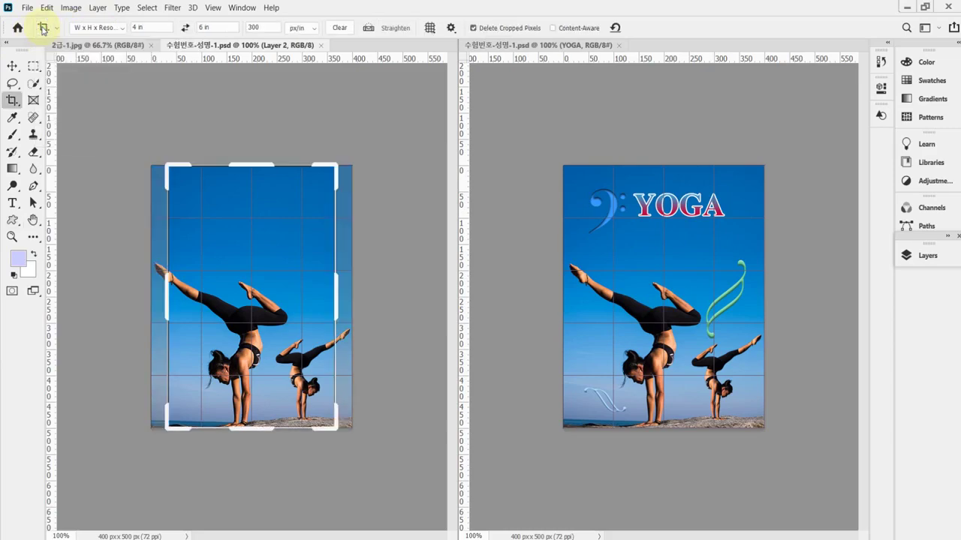
Leave the crop without applying it and reset all tools to their defaults from the Custom Shape tool
{"action": "key", "text": "Escape"}
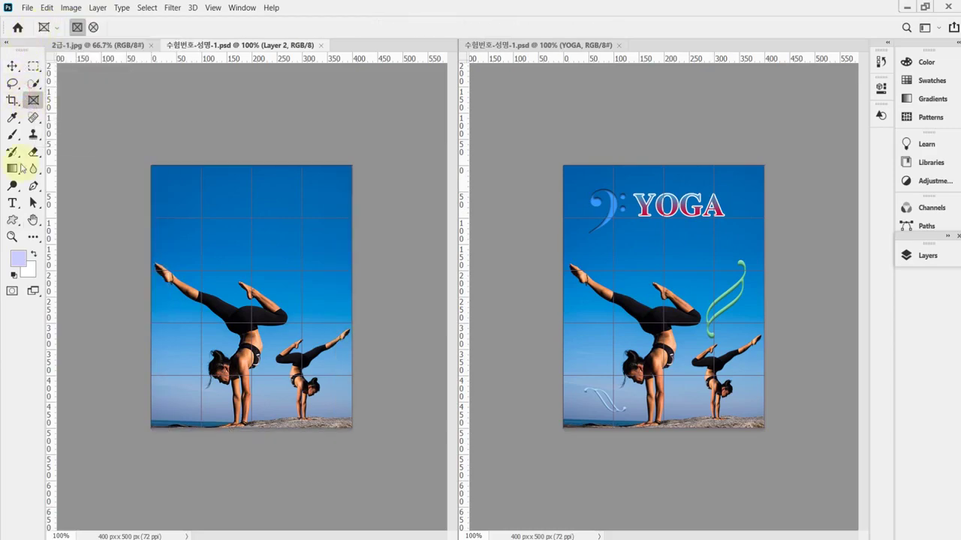
{"action": "left_click", "coordinate": [12, 219]}
{"action": "right_click", "coordinate": [44, 30]}
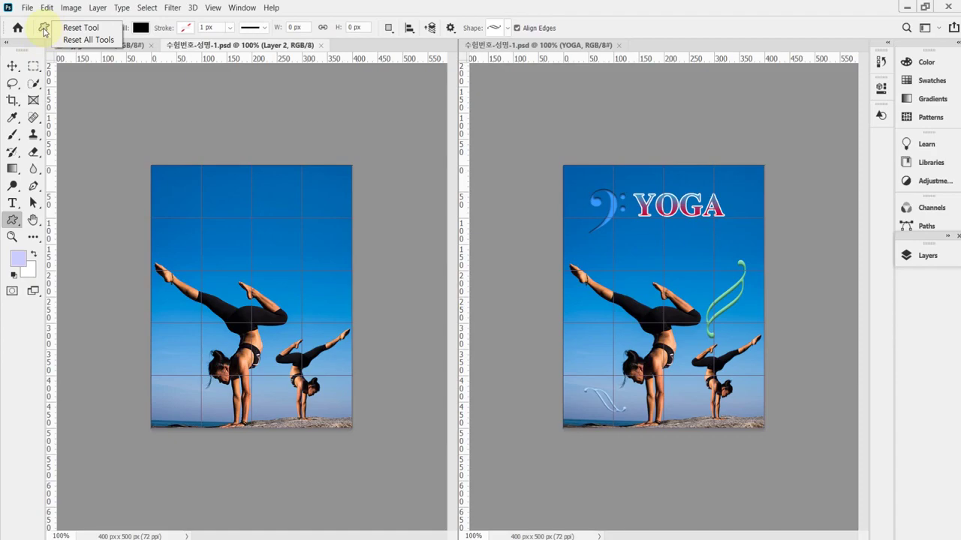
{"action": "left_click", "coordinate": [82, 40]}
{"action": "left_click", "coordinate": [469, 210]}
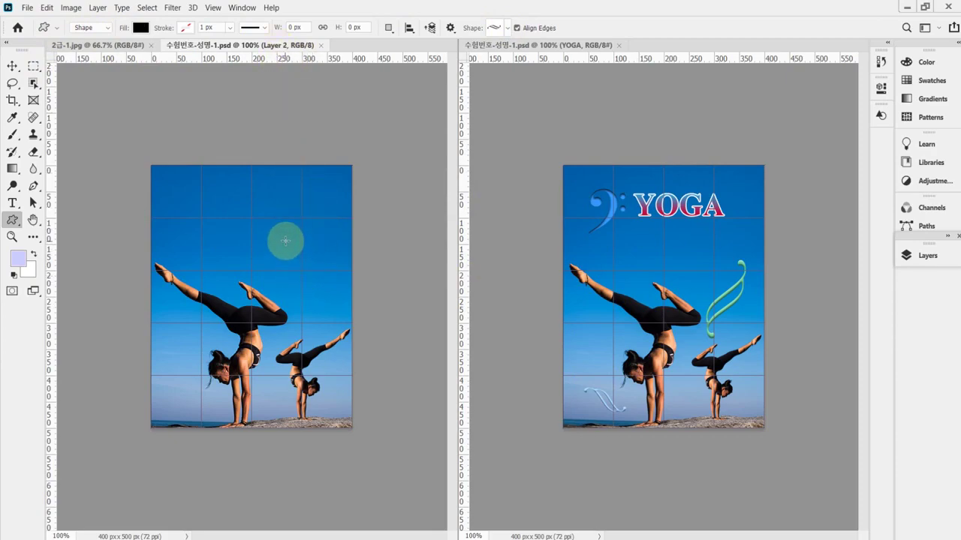
Draw the flourish shape about 144 by 39 px in the sky above the smaller woman
{"action": "left_click_drag", "start_coordinate": [285, 242], "coordinate": [358, 349]}
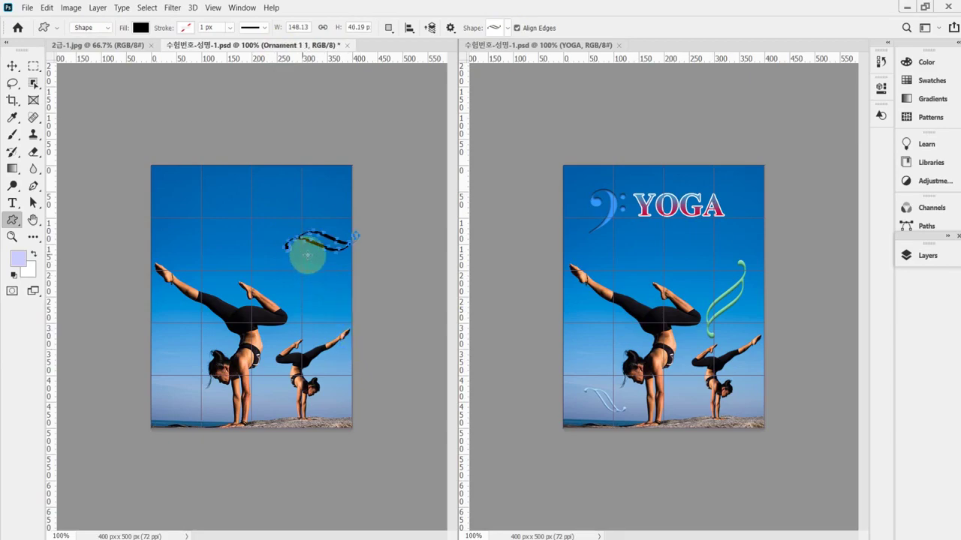
{"action": "key", "text": "ctrl+z"}
{"action": "left_click_drag", "start_coordinate": [278, 224], "coordinate": [343, 334]}
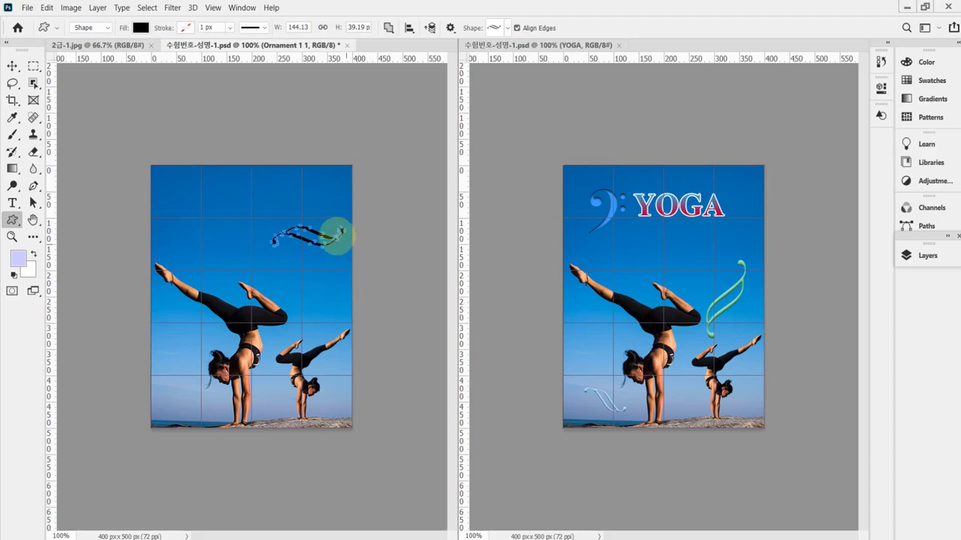
Enlarge the flourish to about 118%, rotate it to about 117° and move it down between the larger woman and the smaller woman's feet
{"action": "key", "text": "ctrl+t"}
{"action": "left_click_drag", "start_coordinate": [271, 245], "coordinate": [258, 249]}
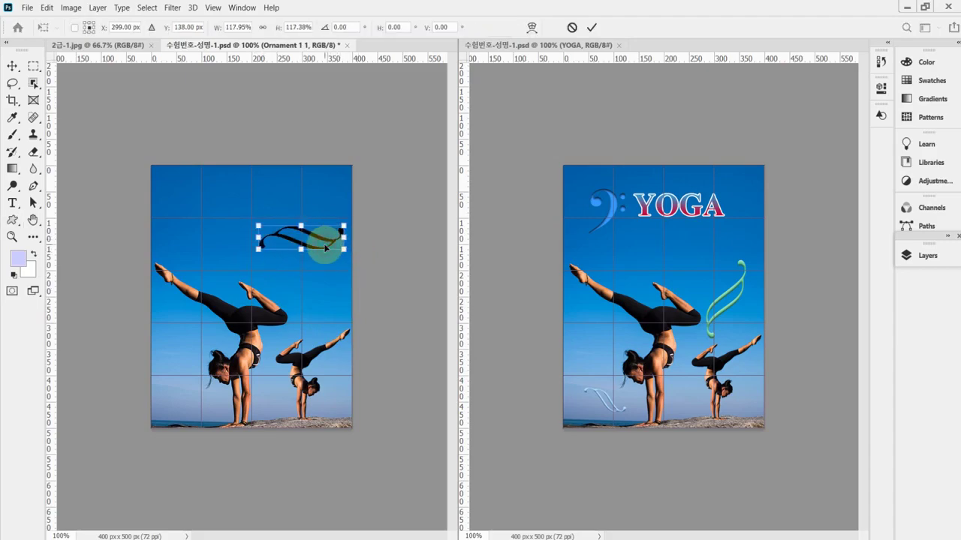
{"action": "left_click_drag", "start_coordinate": [380, 267], "coordinate": [275, 342]}
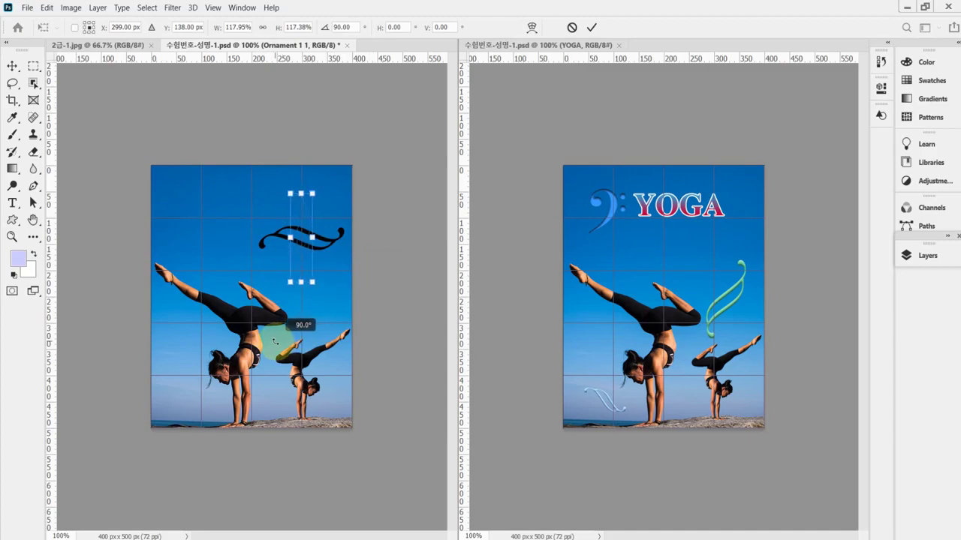
{"action": "left_click_drag", "start_coordinate": [314, 239], "coordinate": [314, 313]}
{"action": "left_click_drag", "start_coordinate": [343, 242], "coordinate": [328, 276]}
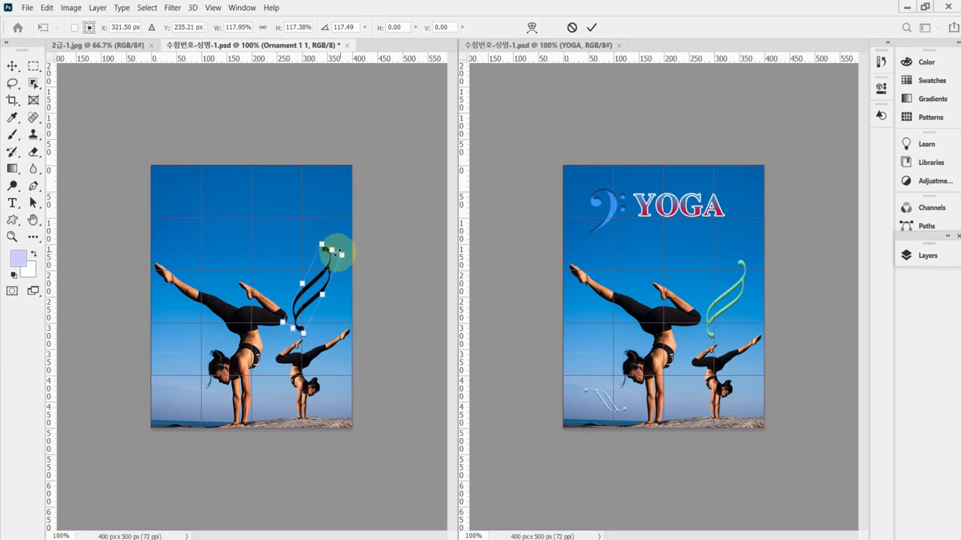
Fine-tune the flourish to about 108% scale and 119° rotation, centred near X 318 px, Y 244 px, and apply the transform
{"action": "left_click_drag", "start_coordinate": [342, 255], "coordinate": [339, 260]}
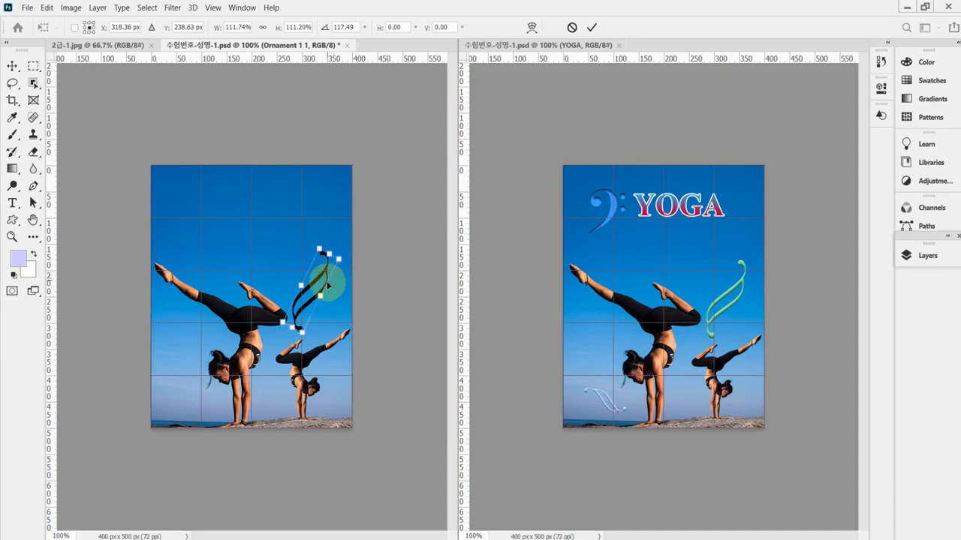
{"action": "left_click_drag", "start_coordinate": [328, 284], "coordinate": [328, 286]}
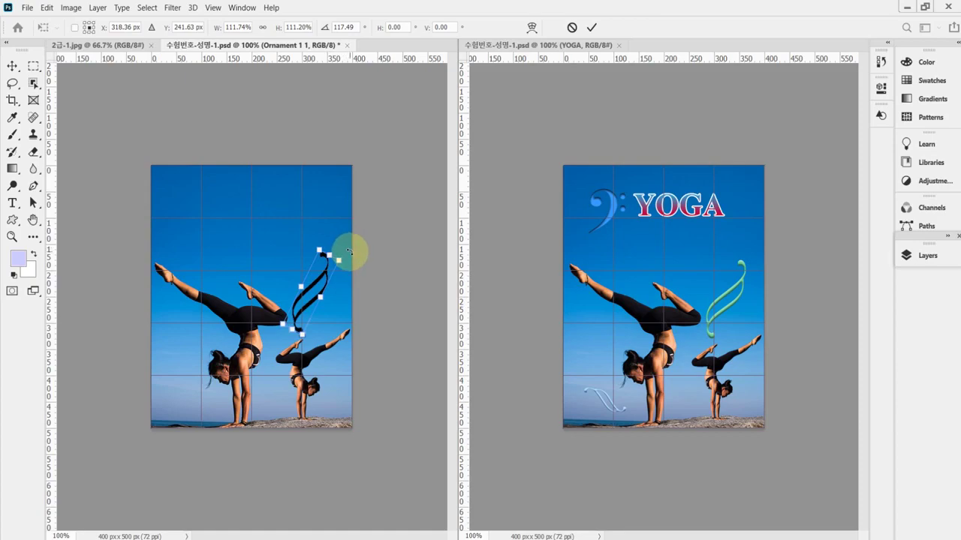
{"action": "left_click_drag", "start_coordinate": [349, 251], "coordinate": [350, 253]}
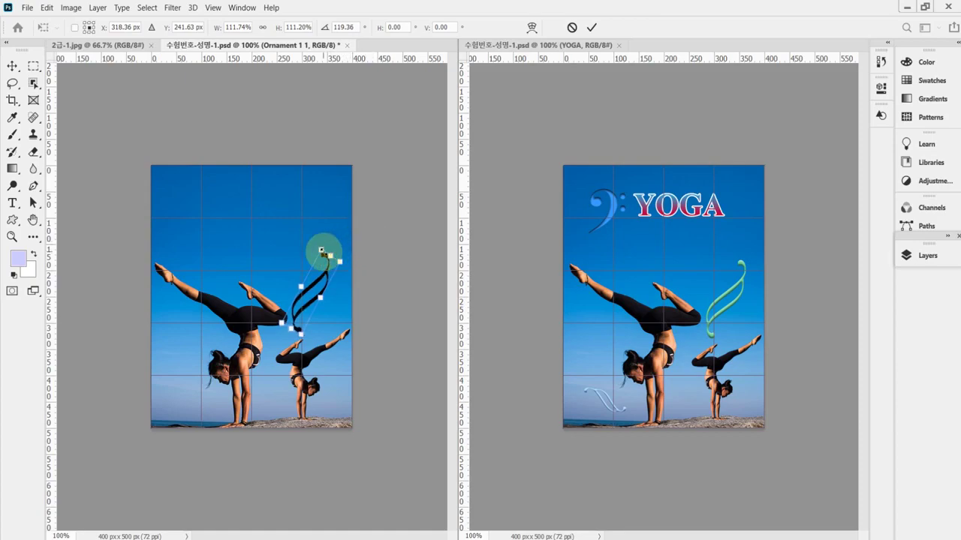
{"action": "left_click_drag", "start_coordinate": [321, 250], "coordinate": [321, 253]}
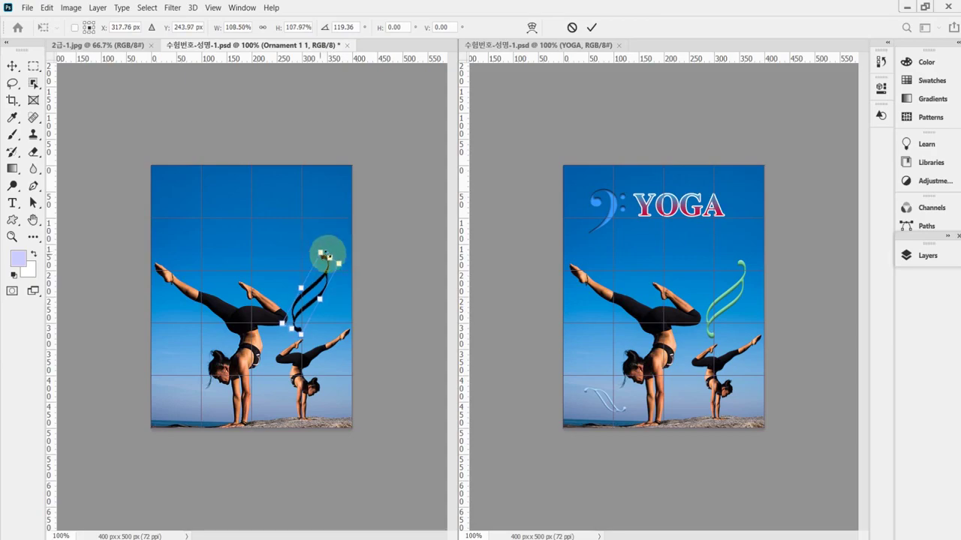
{"action": "key", "text": "Return"}
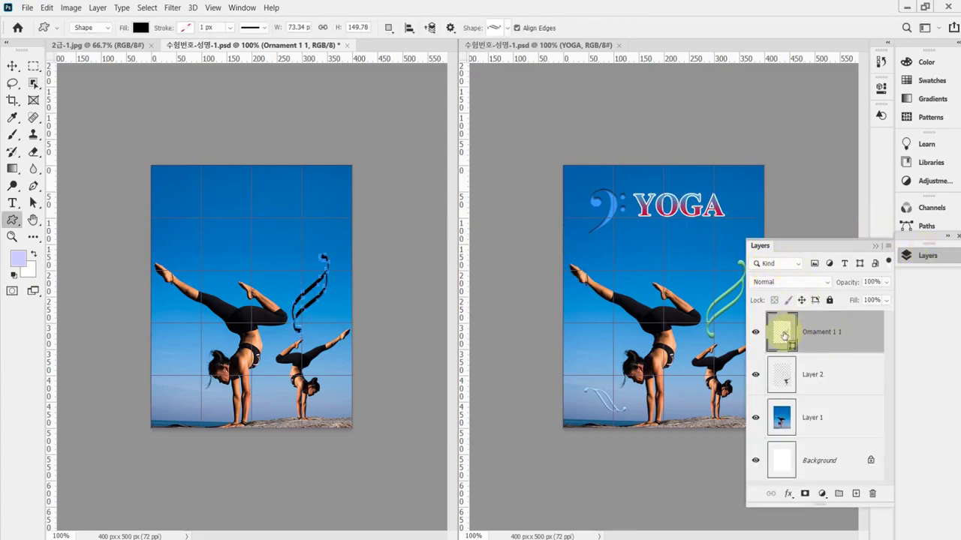
Set the flourish's fill colour to #66cc99
{"action": "double_click", "coordinate": [788, 338]}
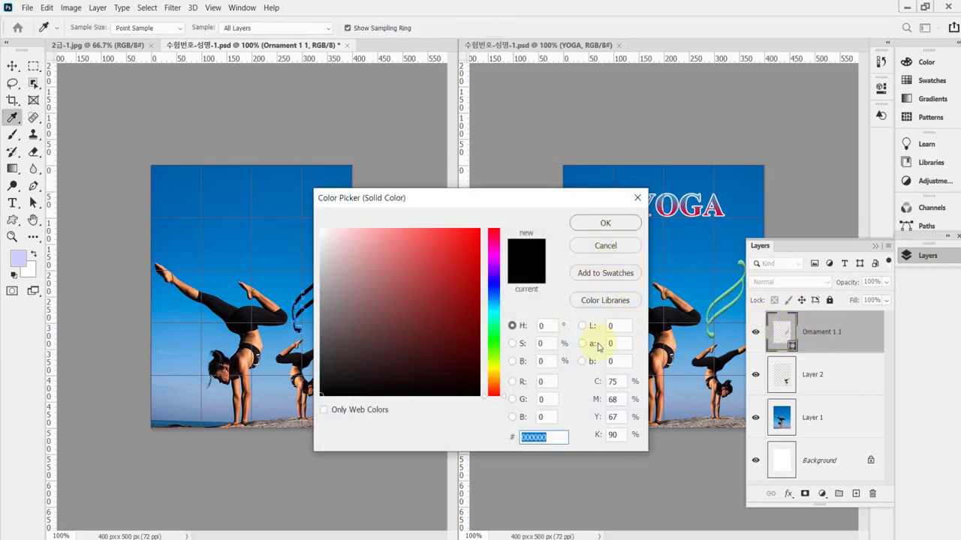
{"action": "type", "text": "6"}
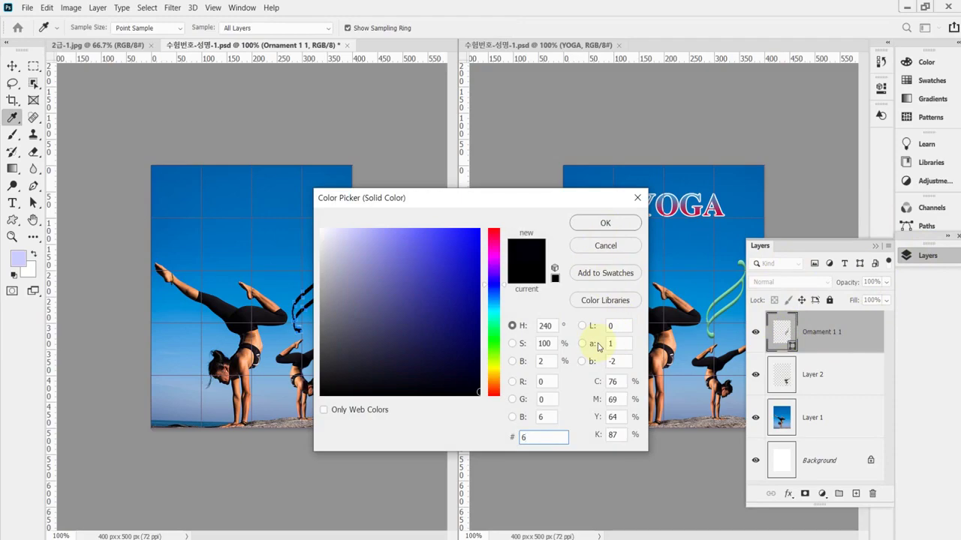
{"action": "type", "text": "c9"}
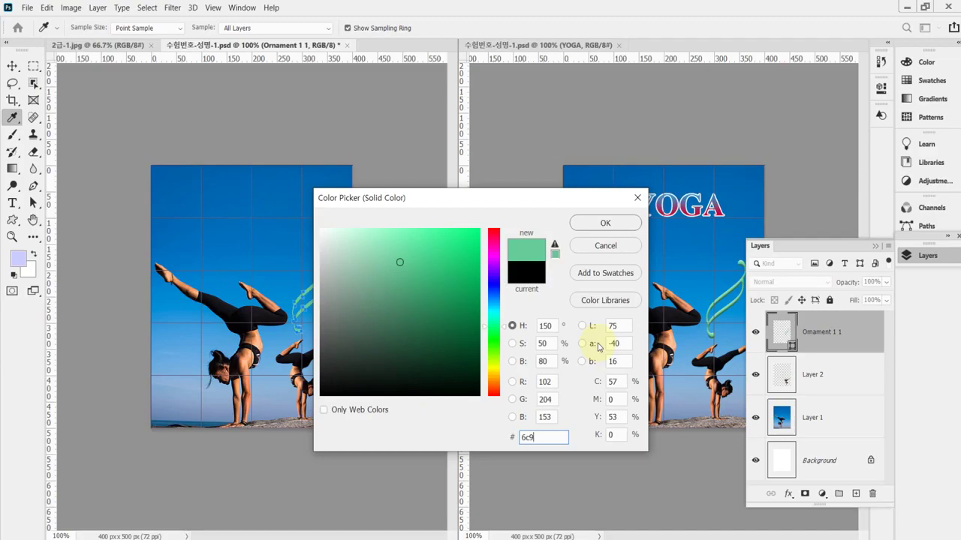
{"action": "key", "text": "Return"}
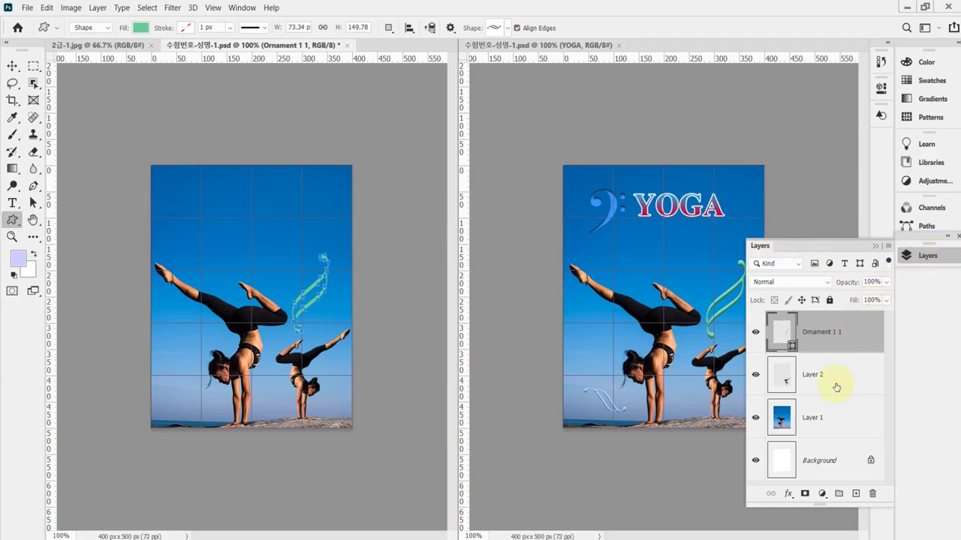
Add a Bevel & Emboss effect to the flourish with Inner Bevel style and a size of 4 px
{"action": "left_click", "coordinate": [787, 495]}
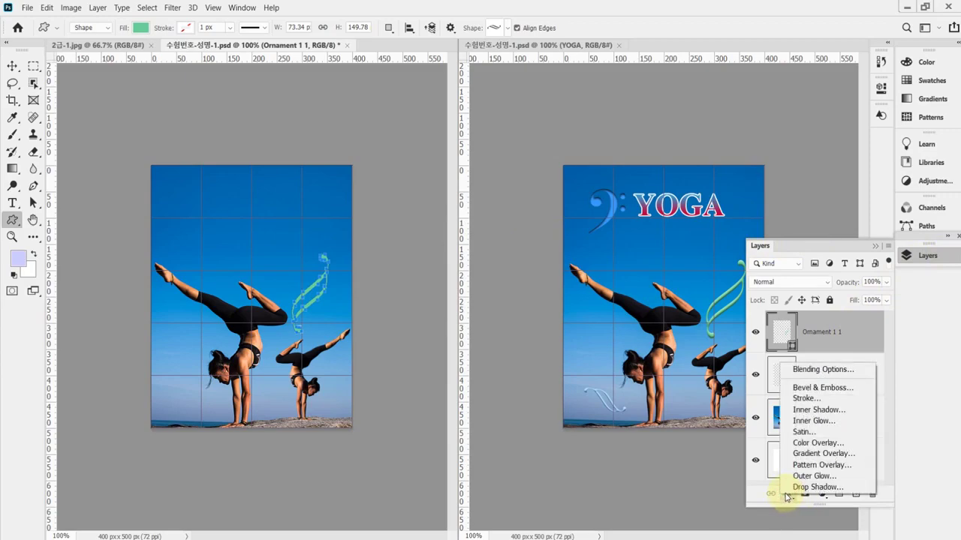
{"action": "left_click", "coordinate": [842, 388]}
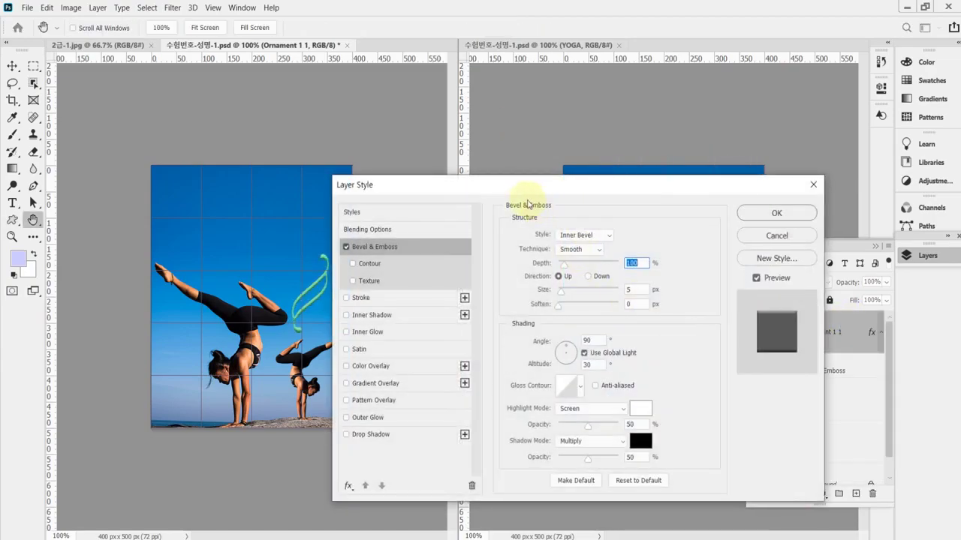
{"action": "left_click", "coordinate": [631, 290]}
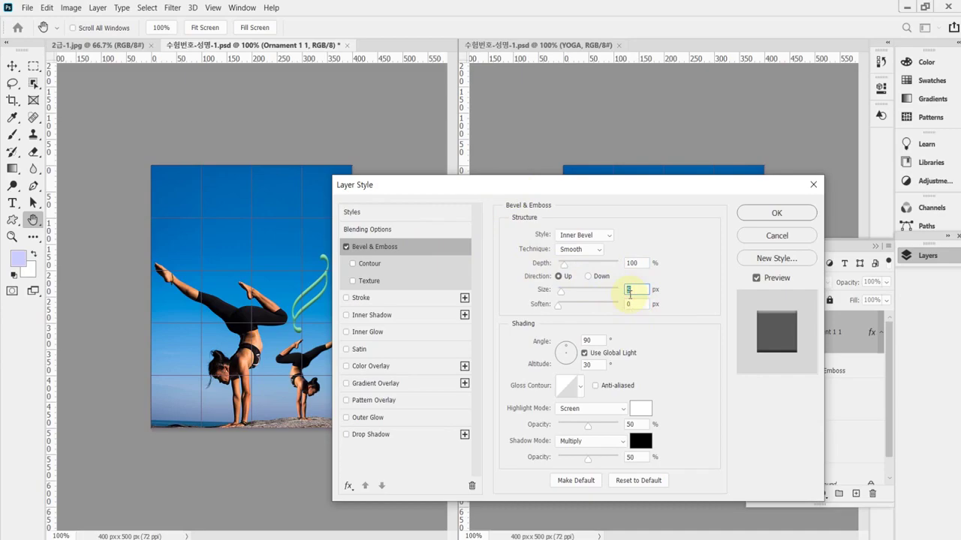
{"action": "type", "text": "4"}
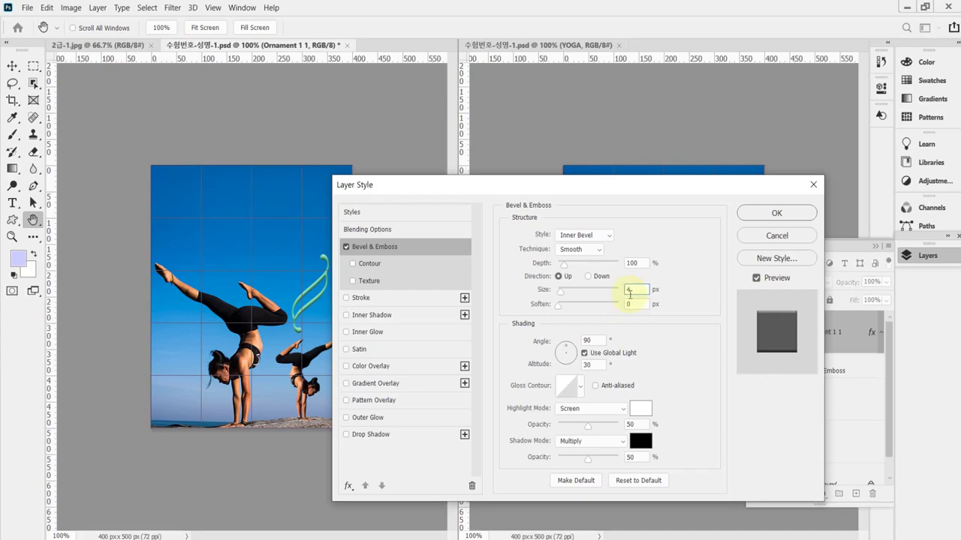
{"action": "key", "text": "Return"}
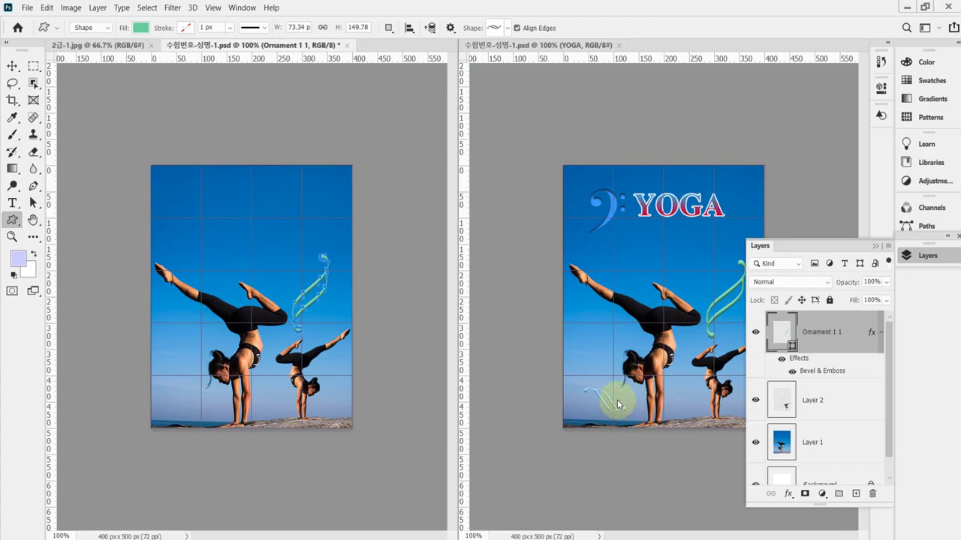
Duplicate the flourish, scale the copy to about 62%, rotate it about -86° and place it in the image's lower-left area beside the larger woman
{"action": "left_click_drag", "start_coordinate": [617, 403], "coordinate": [326, 293]}
{"action": "key", "text": "ctrl+t"}
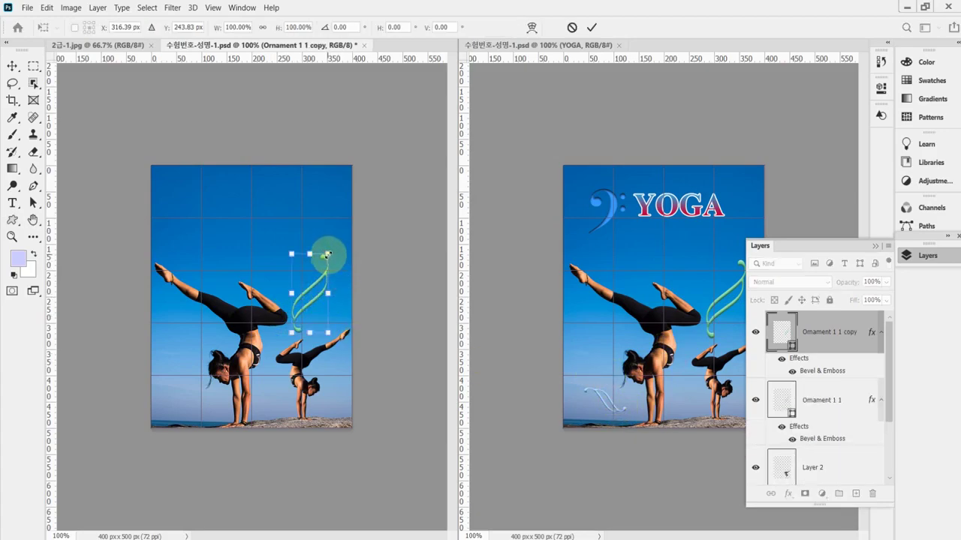
{"action": "left_click_drag", "start_coordinate": [327, 255], "coordinate": [168, 392]}
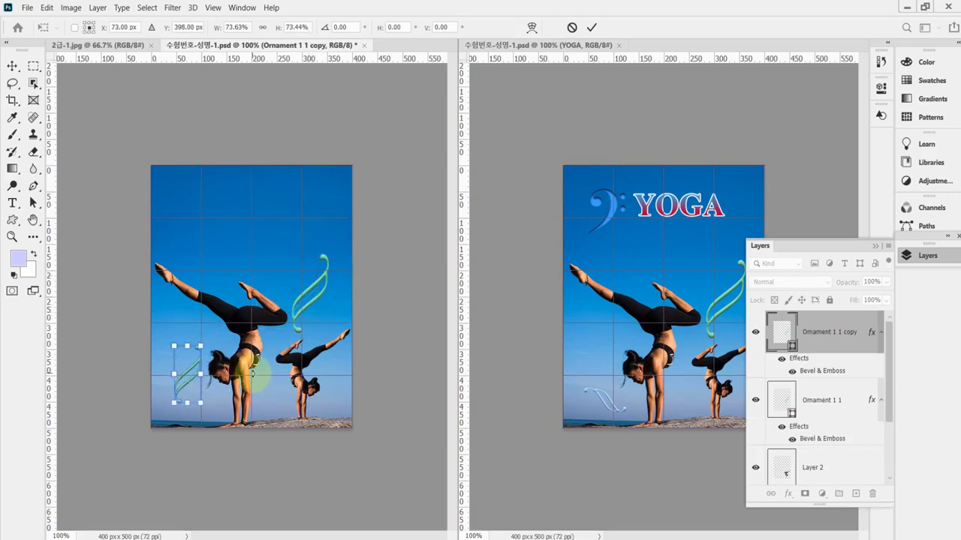
{"action": "left_click_drag", "start_coordinate": [236, 362], "coordinate": [253, 386]}
{"action": "mouse_move", "coordinate": [162, 384]}
{"action": "left_mouse_down"}
{"action": "mouse_move", "coordinate": [155, 382]}
{"action": "mouse_move", "coordinate": [168, 385]}
{"action": "left_mouse_up"}
{"action": "left_click_drag", "start_coordinate": [268, 401], "coordinate": [188, 402]}
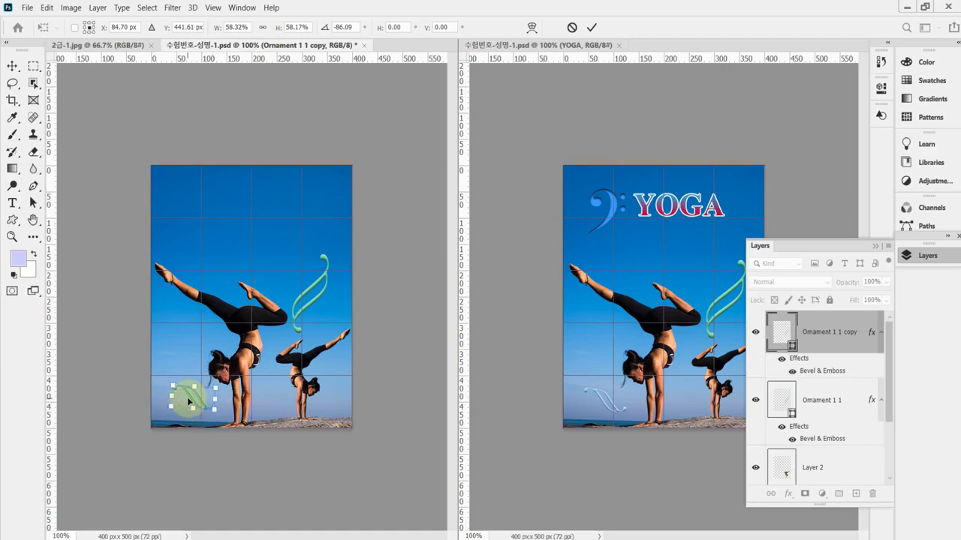
{"action": "left_click_drag", "start_coordinate": [172, 406], "coordinate": [167, 412]}
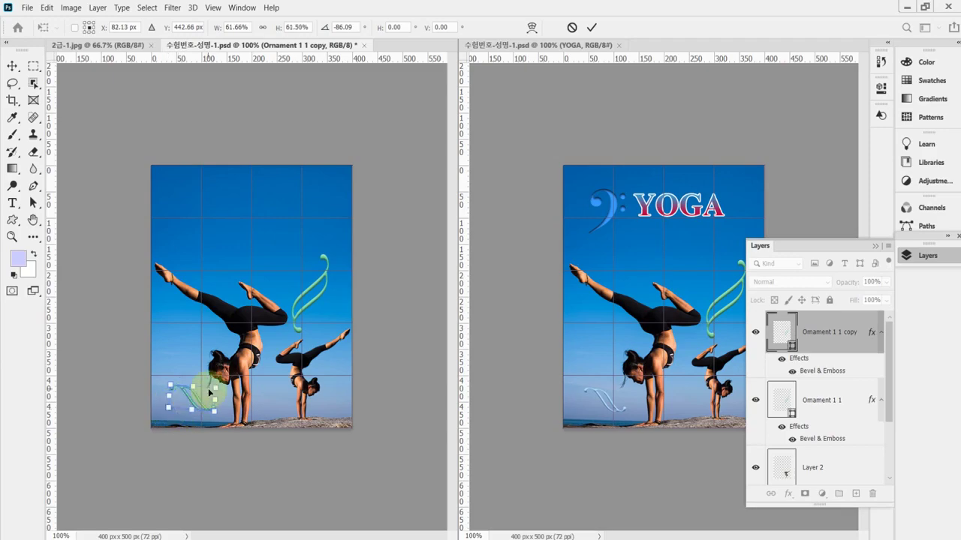
{"action": "key", "text": "Return"}
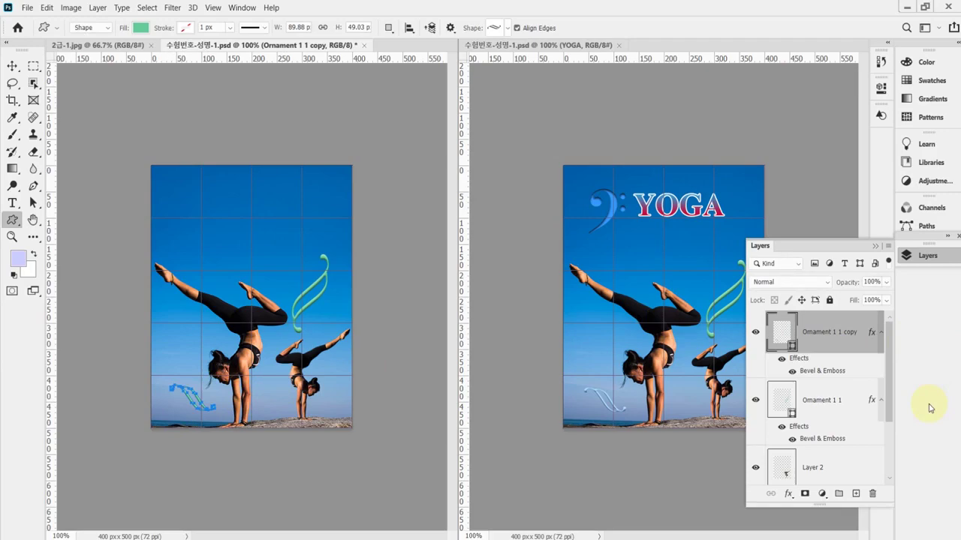
Set the duplicated flourish's fill colour to #99ccff
{"action": "left_click", "coordinate": [788, 338]}
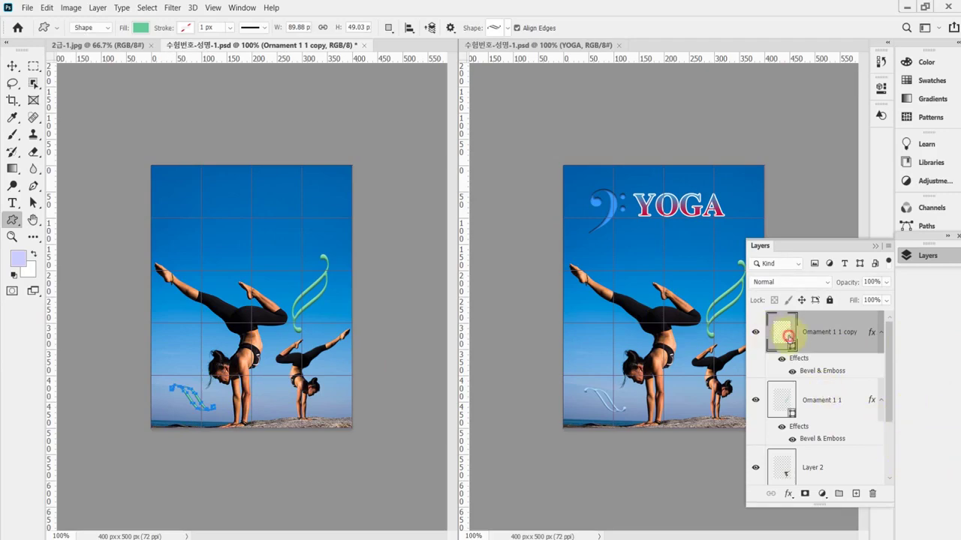
{"action": "double_click", "coordinate": [788, 338]}
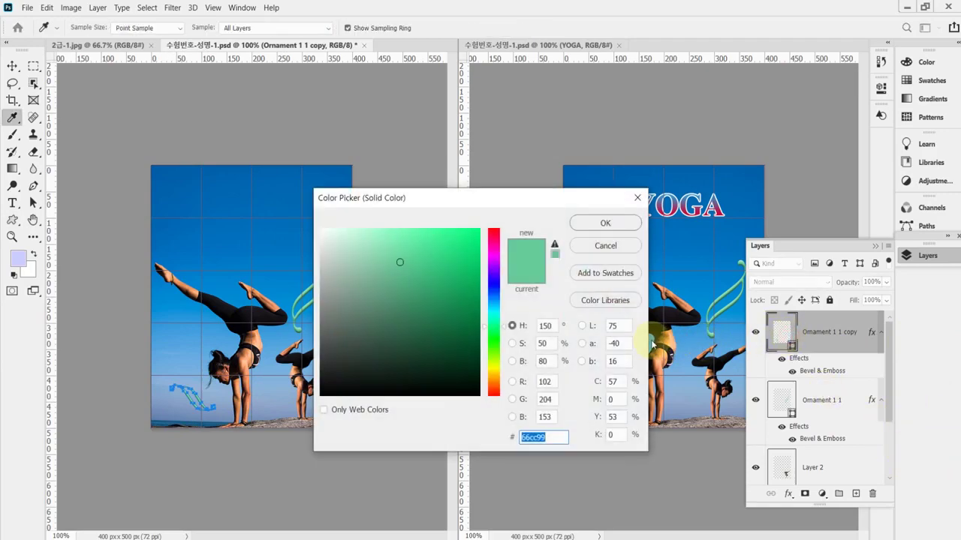
{"action": "type", "text": "9cf"}
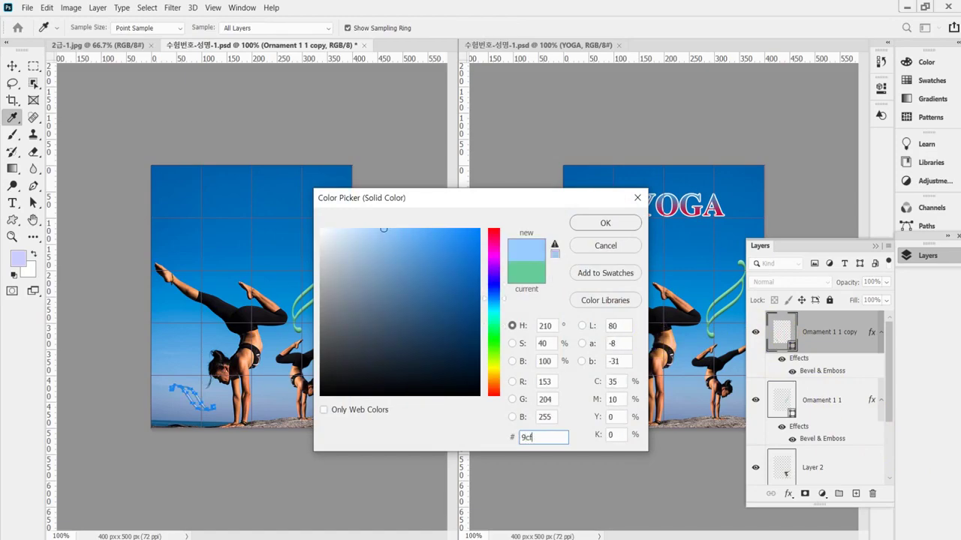
{"action": "key", "text": "Return"}
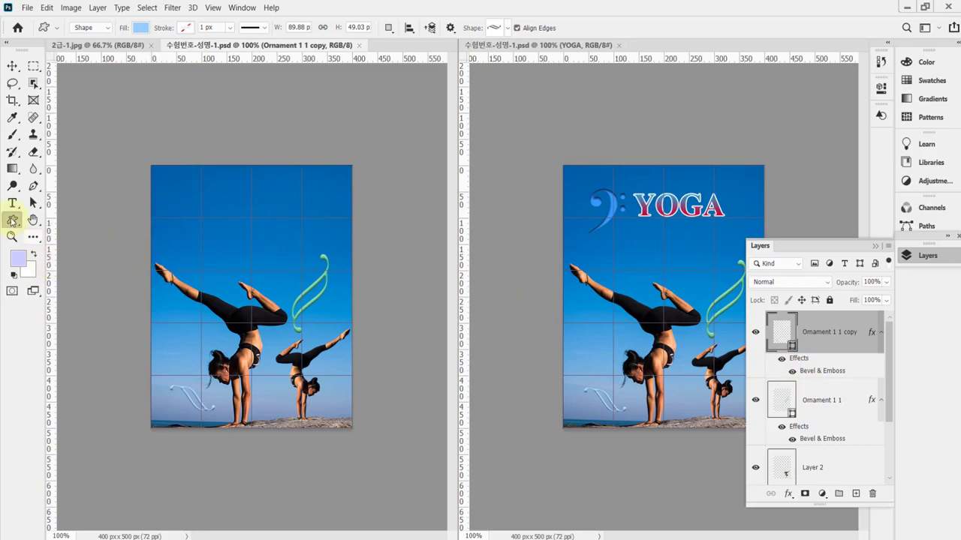
Choose the bass clef from the Music group of All Legacy Default Shapes as the custom shape
{"action": "left_click", "coordinate": [506, 28]}
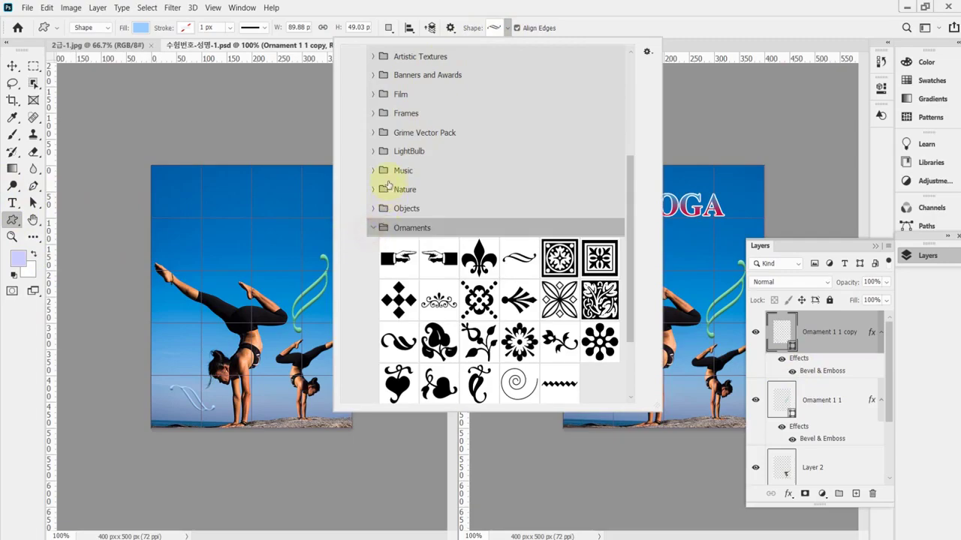
{"action": "left_click", "coordinate": [372, 227]}
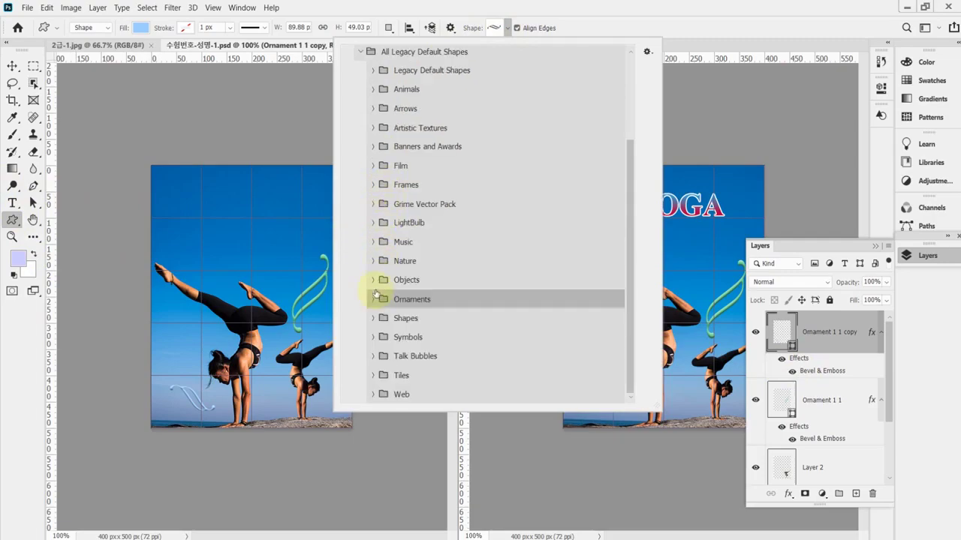
{"action": "left_click", "coordinate": [373, 243]}
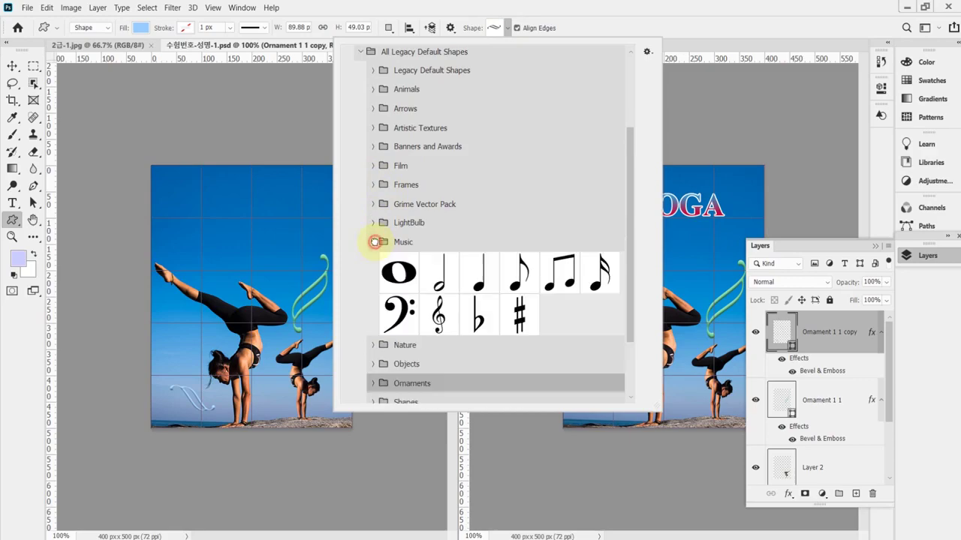
{"action": "left_click", "coordinate": [397, 315]}
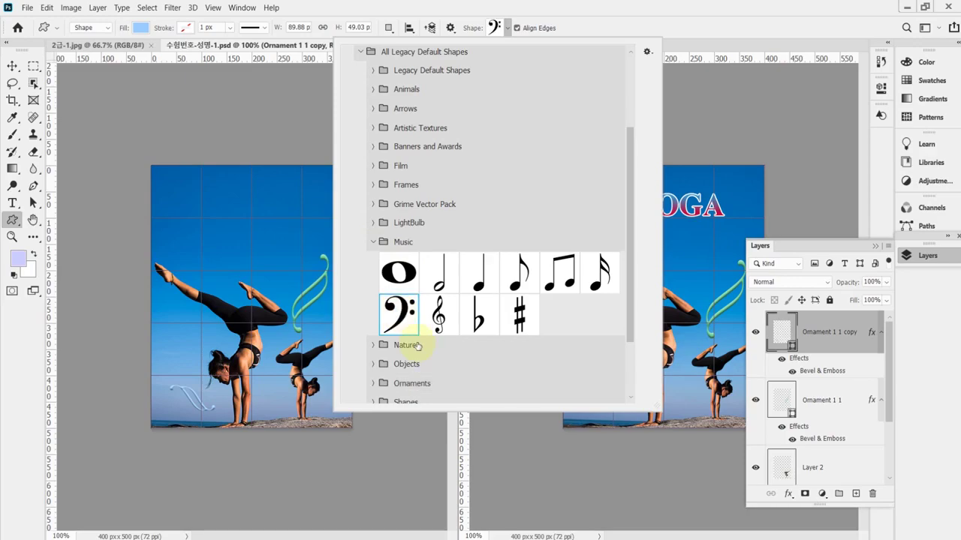
Draw the bass clef in the sky at the image's upper left and scale it to about 74 by 86 px
{"action": "left_click", "coordinate": [555, 12]}
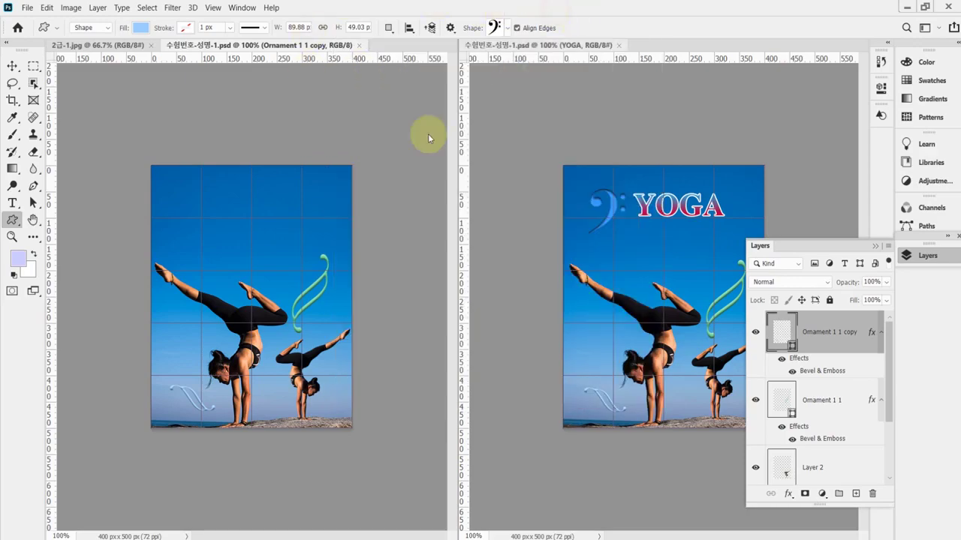
{"action": "left_click_drag", "start_coordinate": [168, 167], "coordinate": [204, 214]}
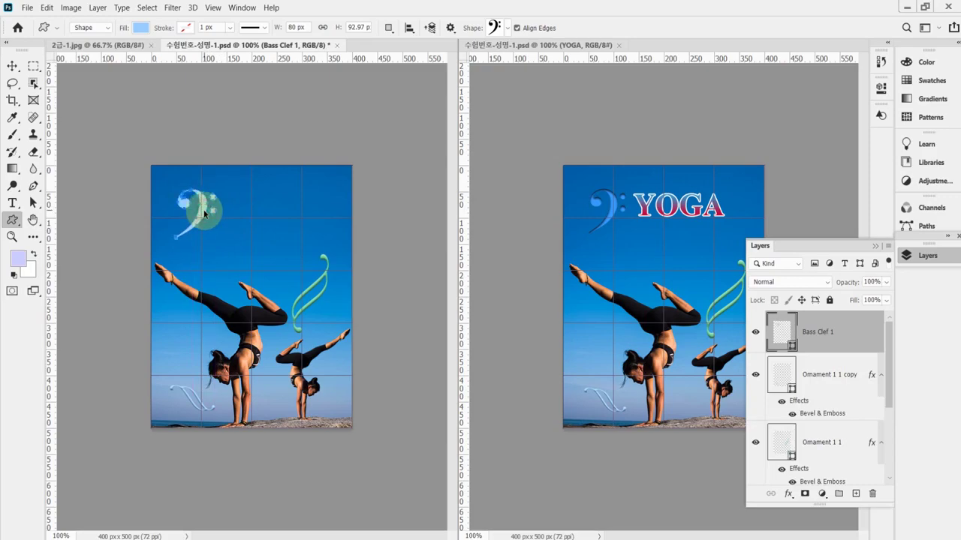
{"action": "key", "text": "ctrl+t"}
{"action": "left_click_drag", "start_coordinate": [168, 236], "coordinate": [177, 232]}
{"action": "key", "text": "Return"}
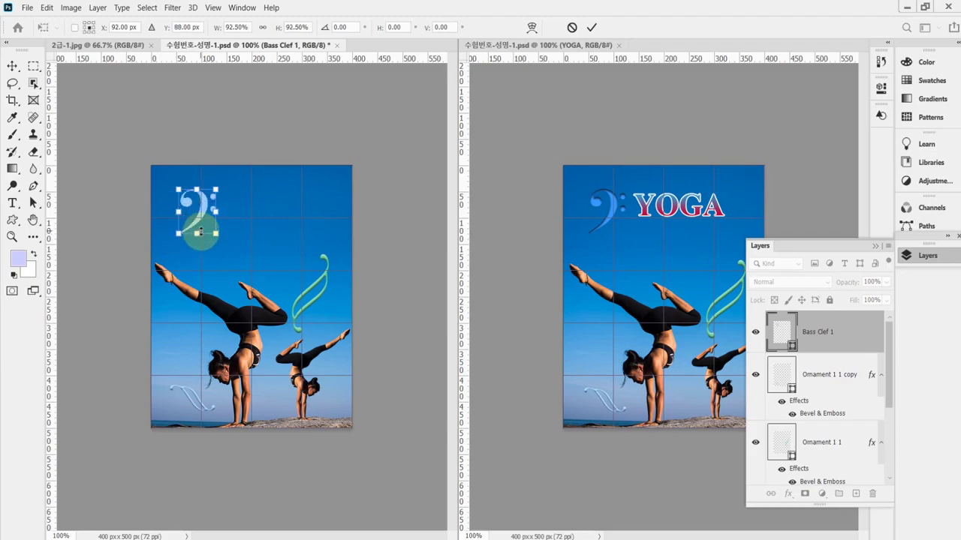
{"action": "key", "text": "u"}
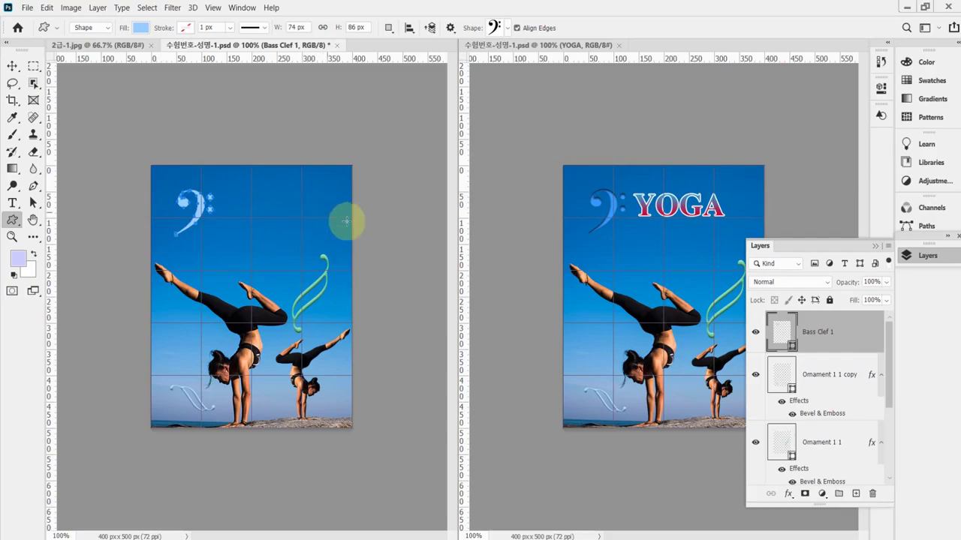
Set the bass clef's fill colour to #3366ff
{"action": "double_click", "coordinate": [776, 342]}
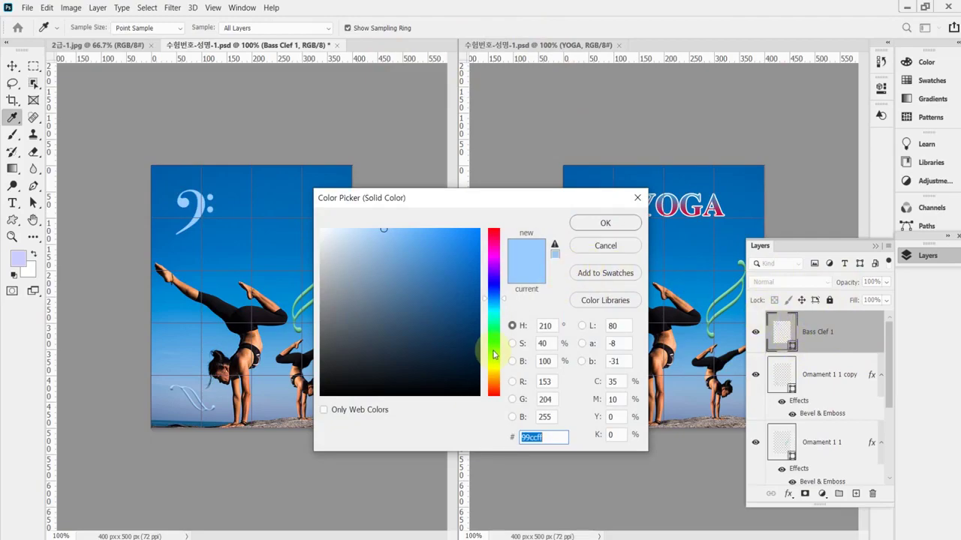
{"action": "type", "text": "36f"}
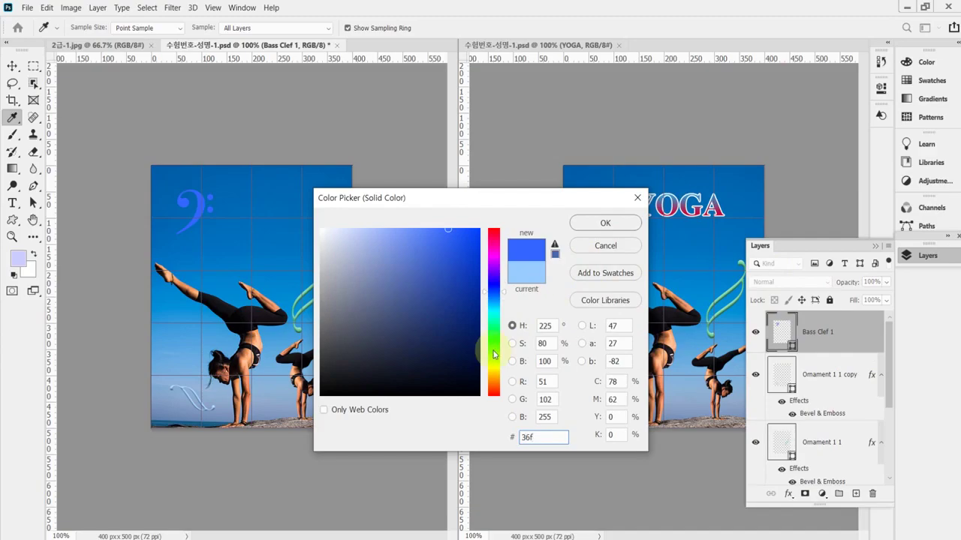
{"action": "key", "text": "Return"}
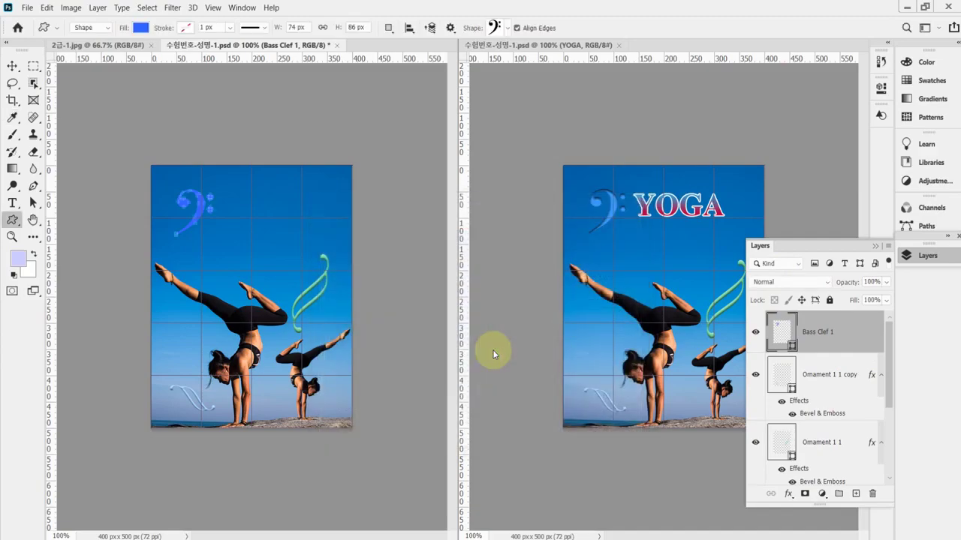
Add an Inner Shadow effect to the bass clef with a distance of 3 px and a size of 4 px
{"action": "left_click", "coordinate": [788, 493]}
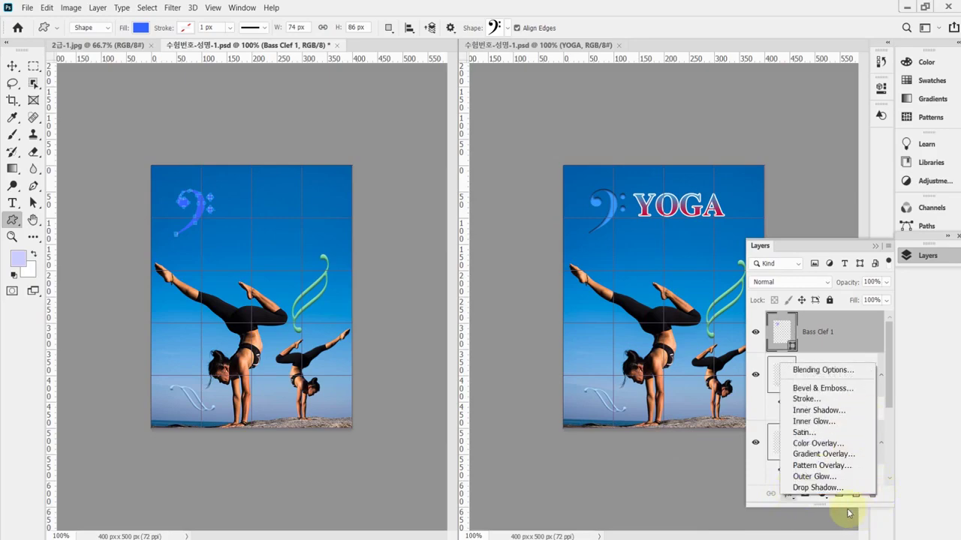
{"action": "left_click", "coordinate": [803, 409]}
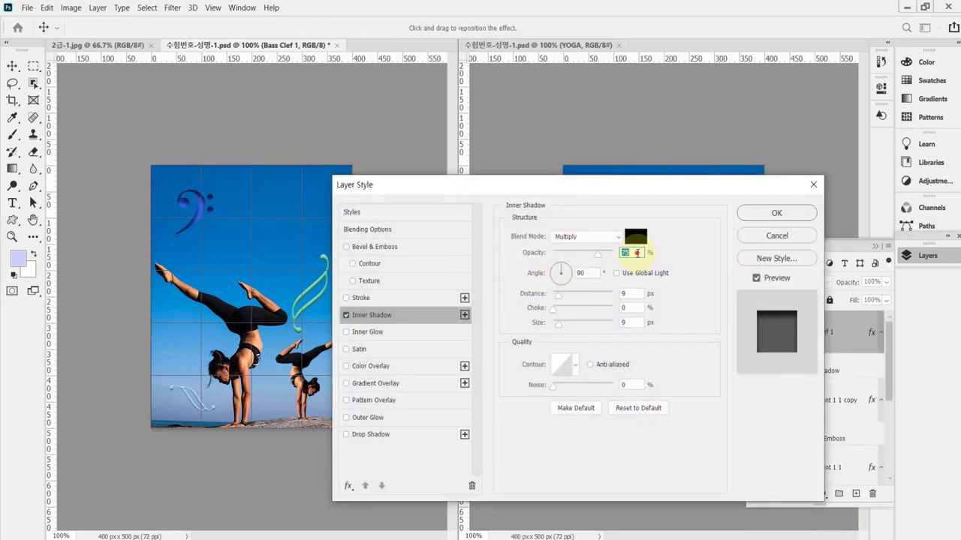
{"action": "left_click", "coordinate": [591, 275]}
{"action": "key", "text": "Tab"}
{"action": "type", "text": "3"}
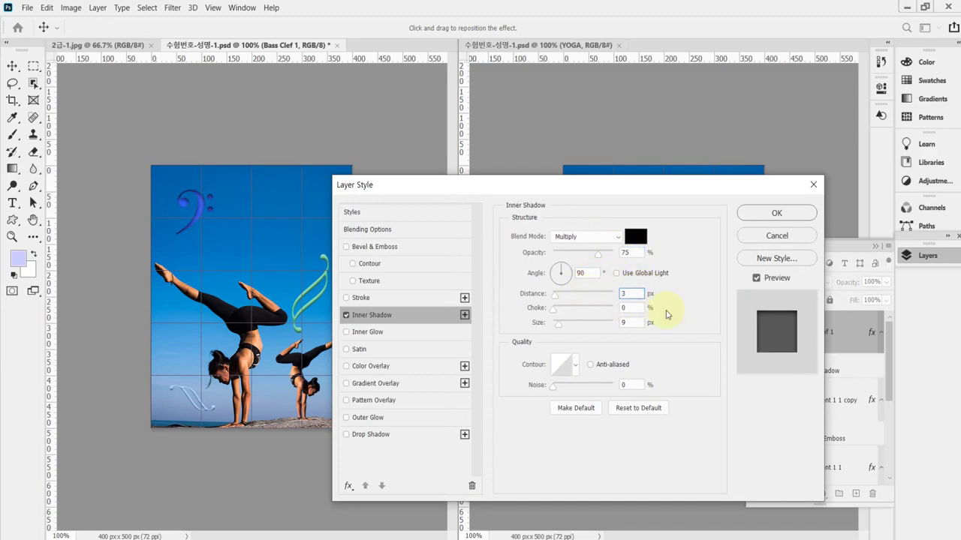
{"action": "key", "text": "Tab"}
{"action": "key", "text": "Tab"}
{"action": "type", "text": "4"}
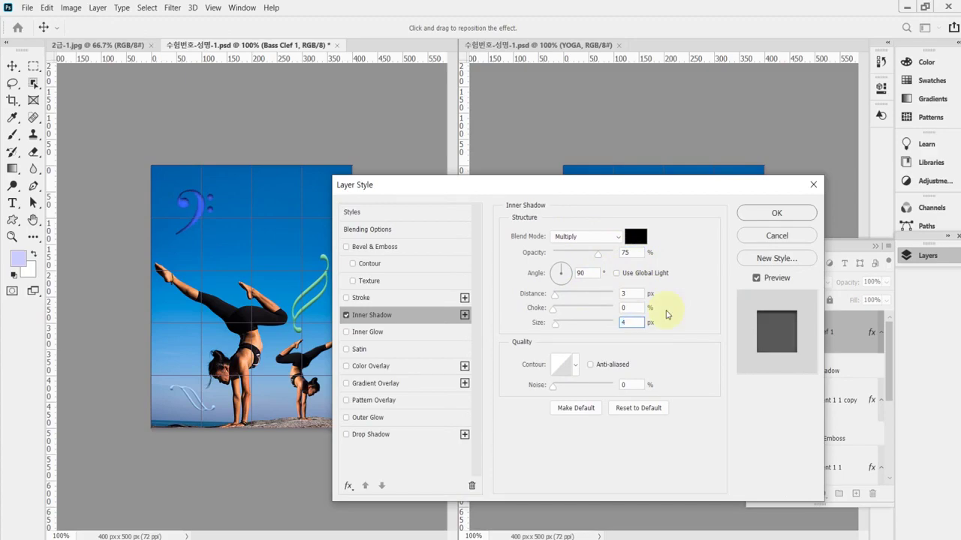
{"action": "key", "text": "Return"}
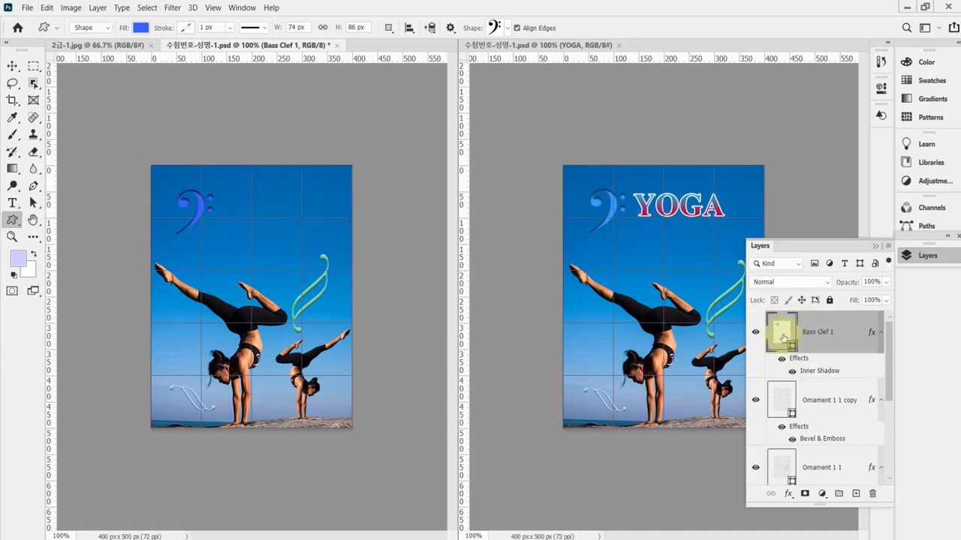
Set the bass clef's fill colour to #3399ff as specified in the exam PDF, and save the document
{"action": "left_click", "coordinate": [506, 521]}
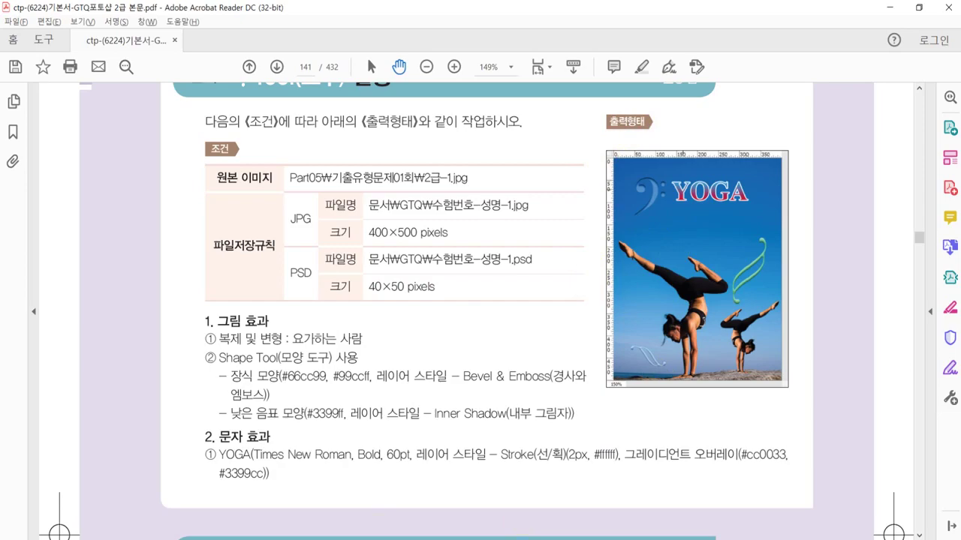
{"action": "mouse_move", "coordinate": [479, 535]}
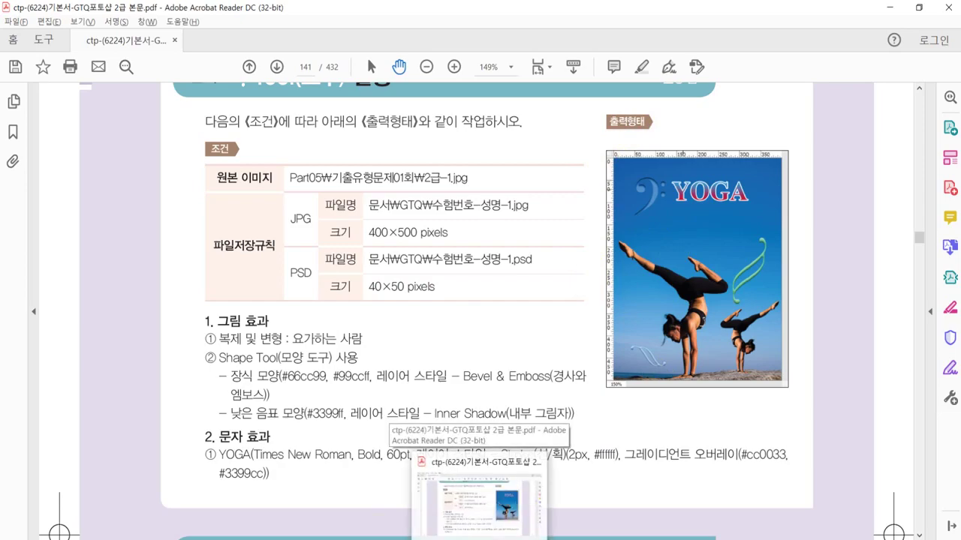
{"action": "left_click", "coordinate": [481, 530]}
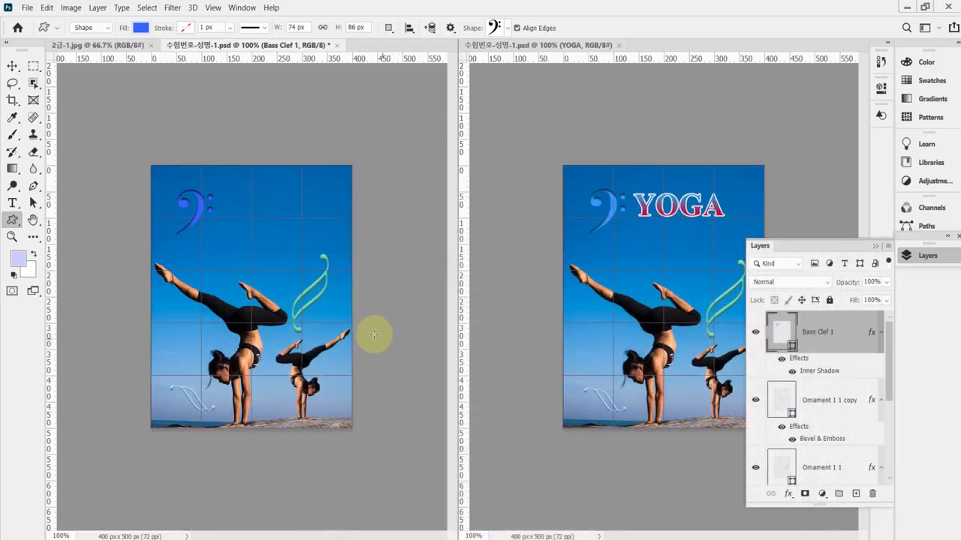
{"action": "double_click", "coordinate": [778, 331]}
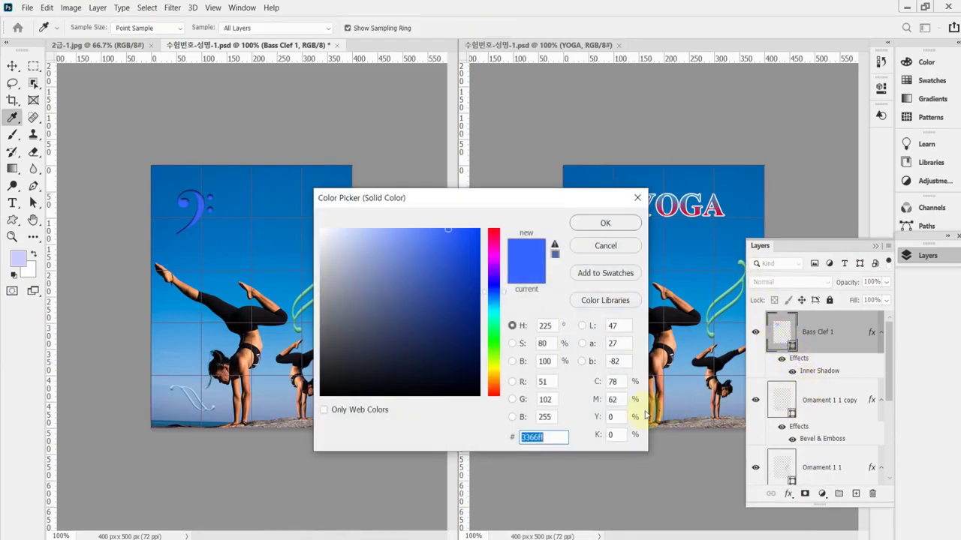
{"action": "left_click_drag", "start_coordinate": [559, 437], "coordinate": [529, 437]}
{"action": "type", "text": "39f"}
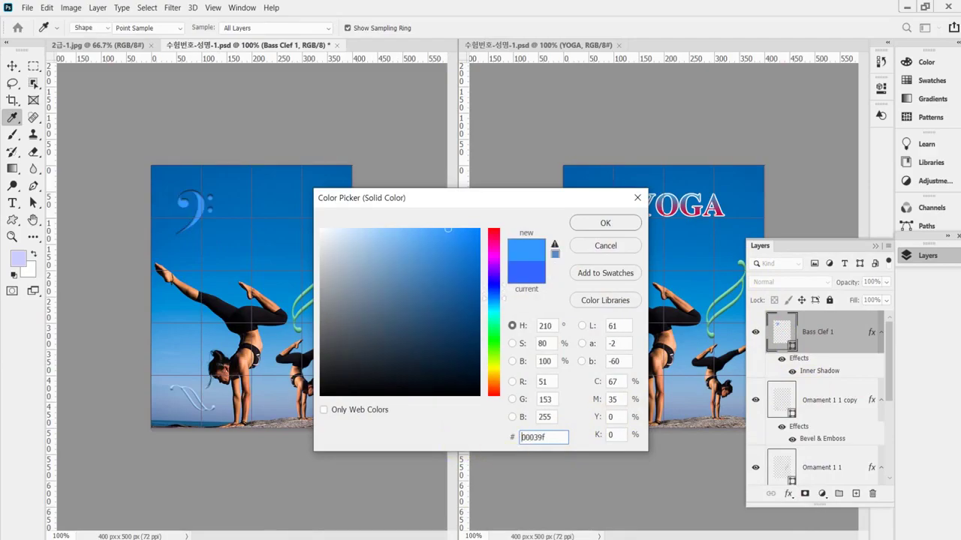
{"action": "key", "text": "Return"}
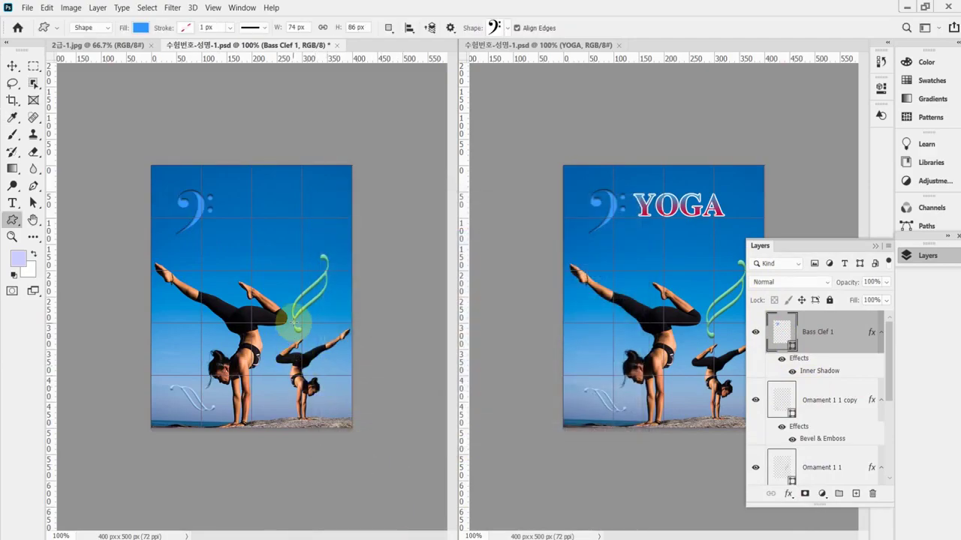
{"action": "key", "text": "ctrl+s"}
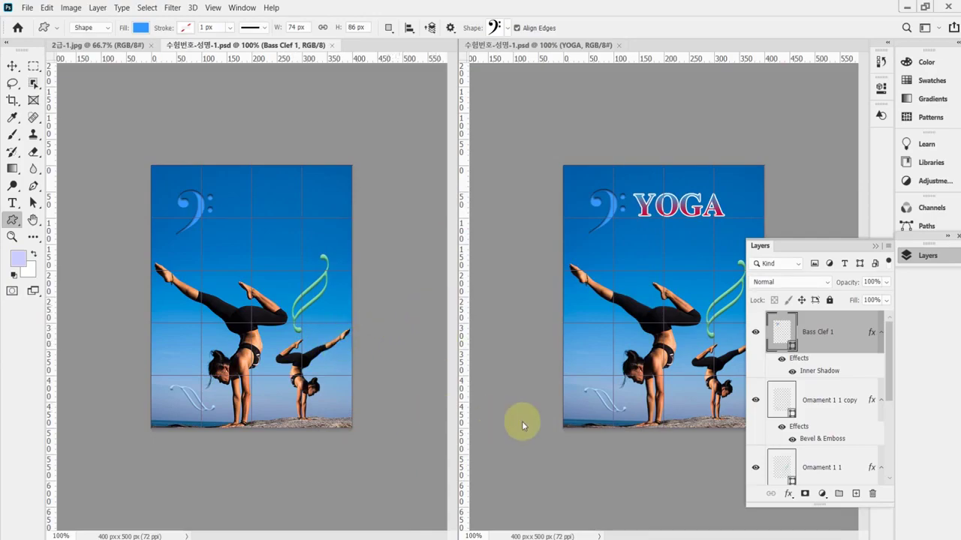
Start a horizontal text beside the bass clef and set its font to Times New Roman Bold at 60 pt
{"action": "key", "text": "alt+Tab"}
{"action": "left_click_drag", "start_coordinate": [574, 486], "coordinate": [489, 487]}
{"action": "left_click", "coordinate": [354, 5]}
{"action": "left_click", "coordinate": [12, 204]}
{"action": "left_click_drag", "start_coordinate": [13, 204], "coordinate": [65, 208]}
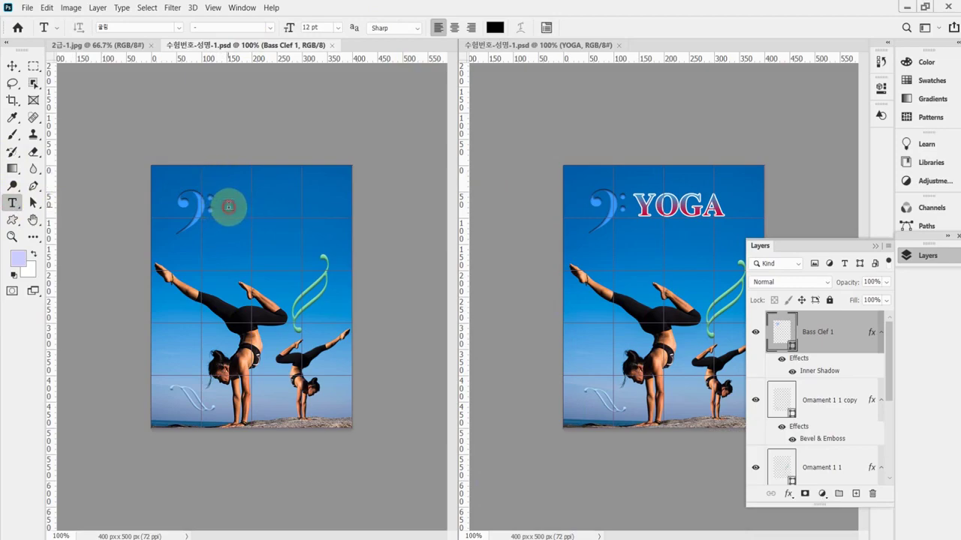
{"action": "left_click", "coordinate": [228, 206]}
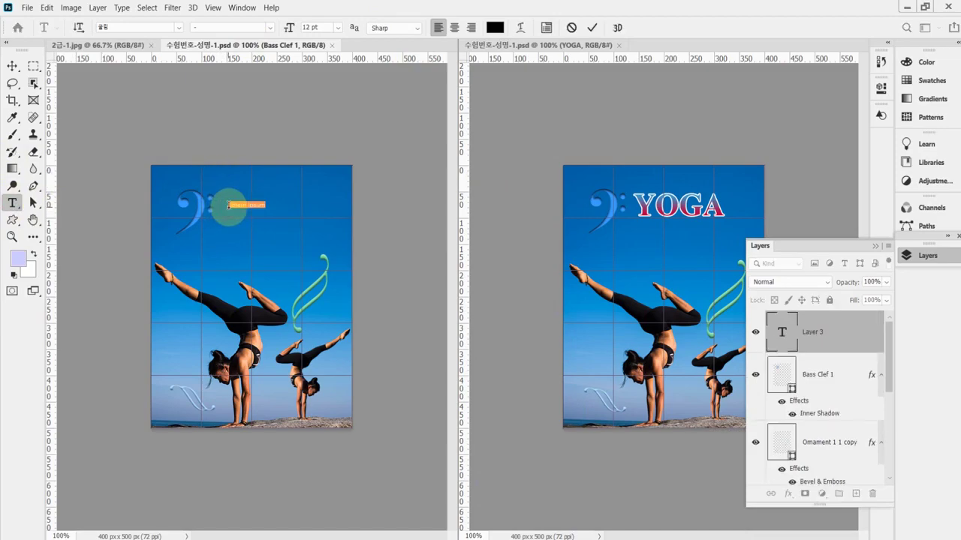
{"action": "left_click", "coordinate": [127, 30]}
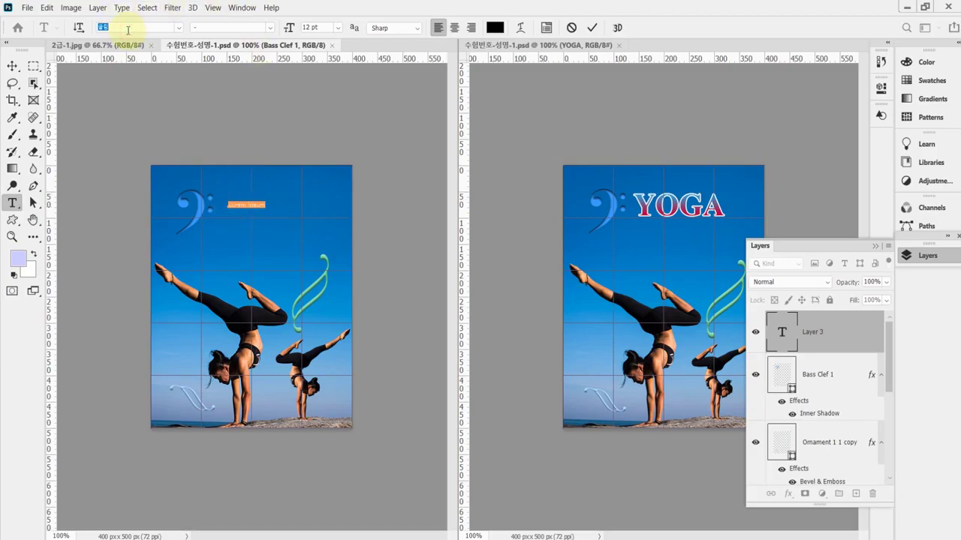
{"action": "type", "text": "tim"}
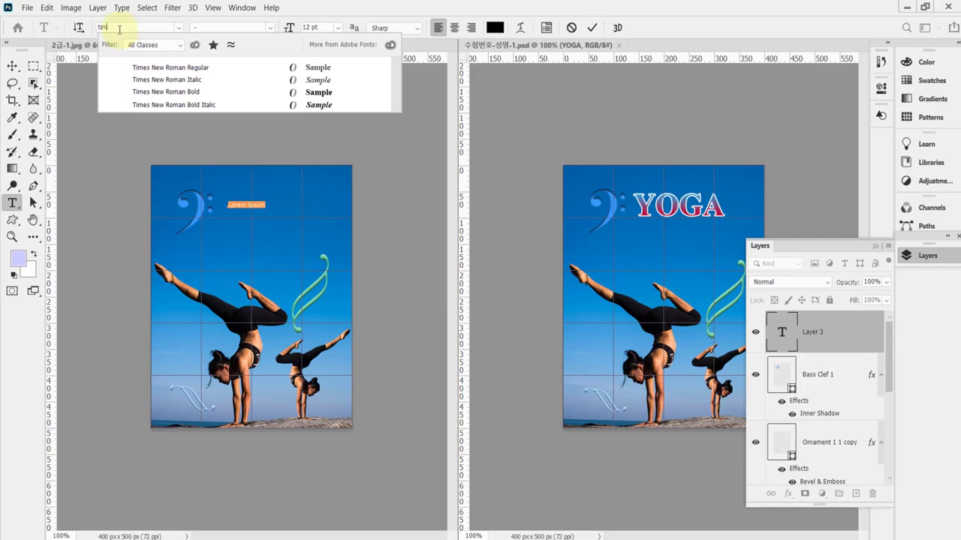
{"action": "left_click", "coordinate": [191, 94]}
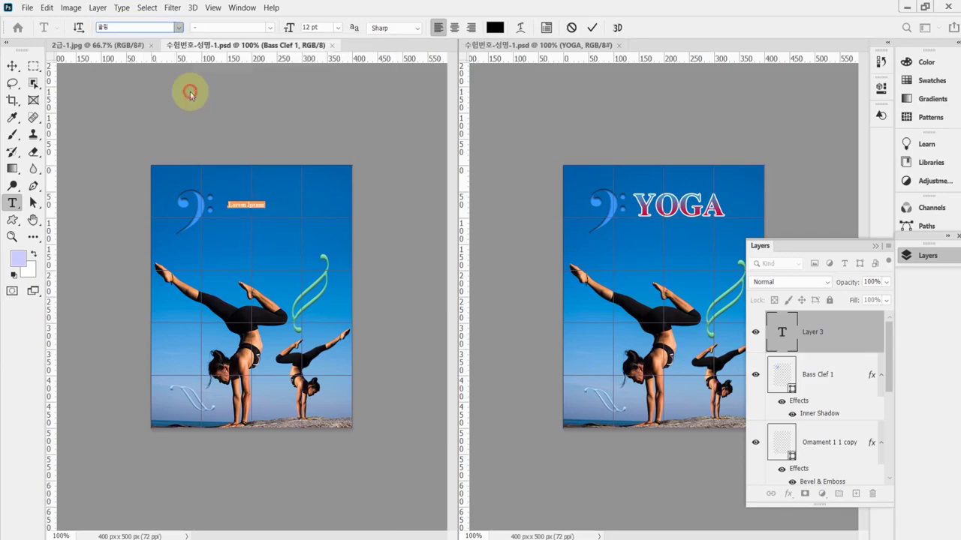
{"action": "left_click", "coordinate": [320, 28]}
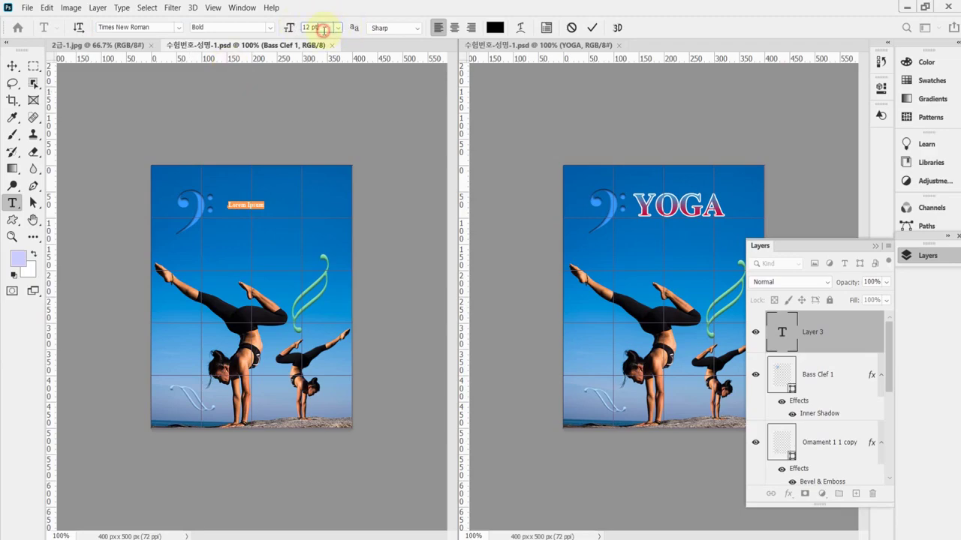
{"action": "type", "text": "60"}
{"action": "key", "text": "Return"}
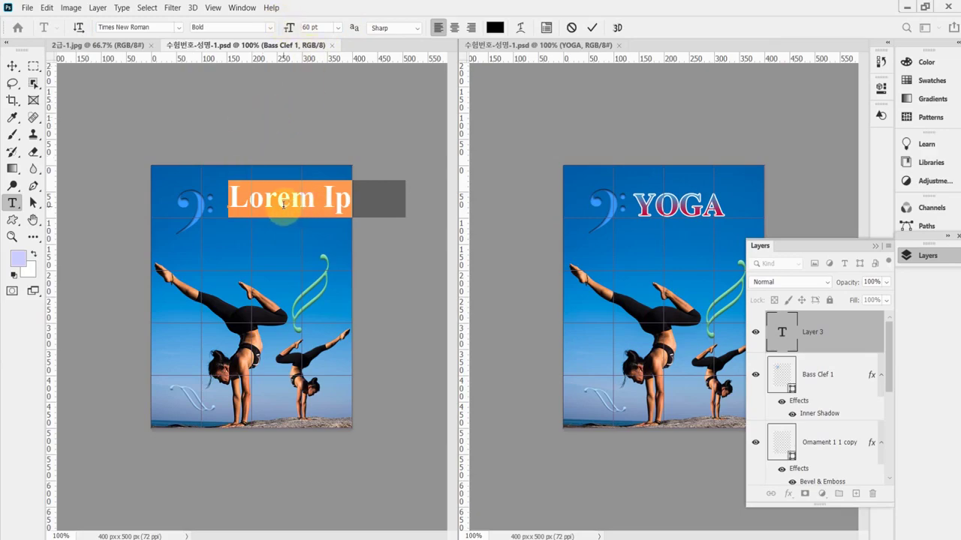
Enter the text YOGA and position it just to the right of the bass clef
{"action": "left_click_drag", "start_coordinate": [259, 238], "coordinate": [253, 240]}
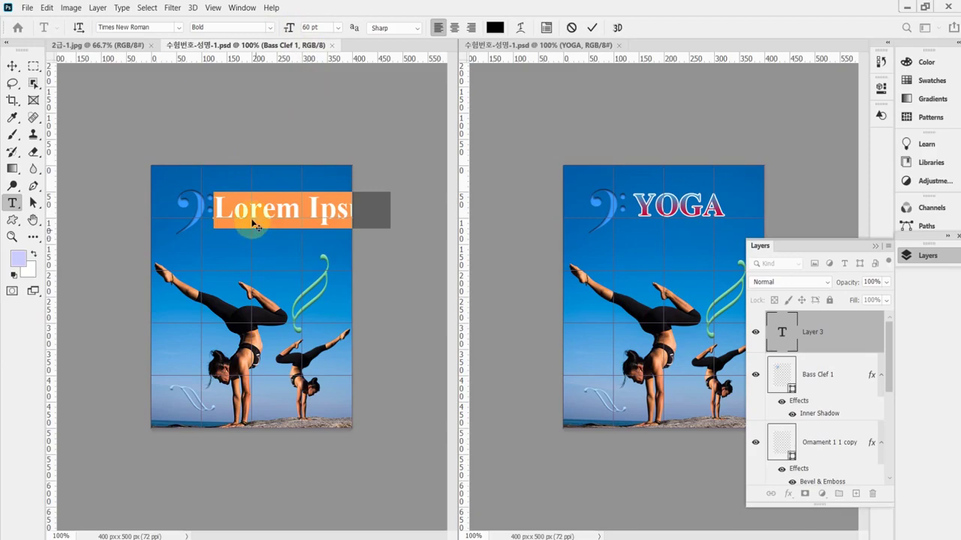
{"action": "type", "text": "YOGA"}
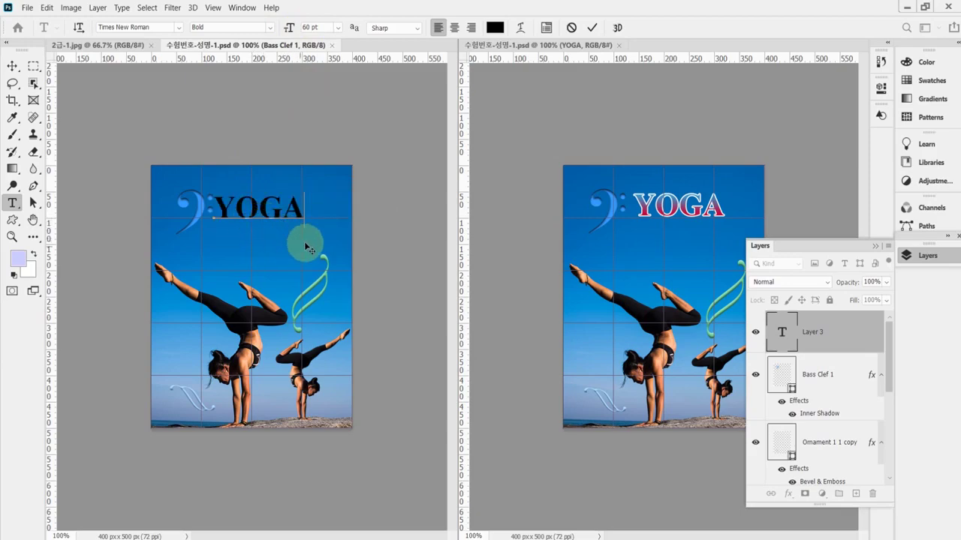
{"action": "left_click_drag", "start_coordinate": [316, 244], "coordinate": [318, 244]}
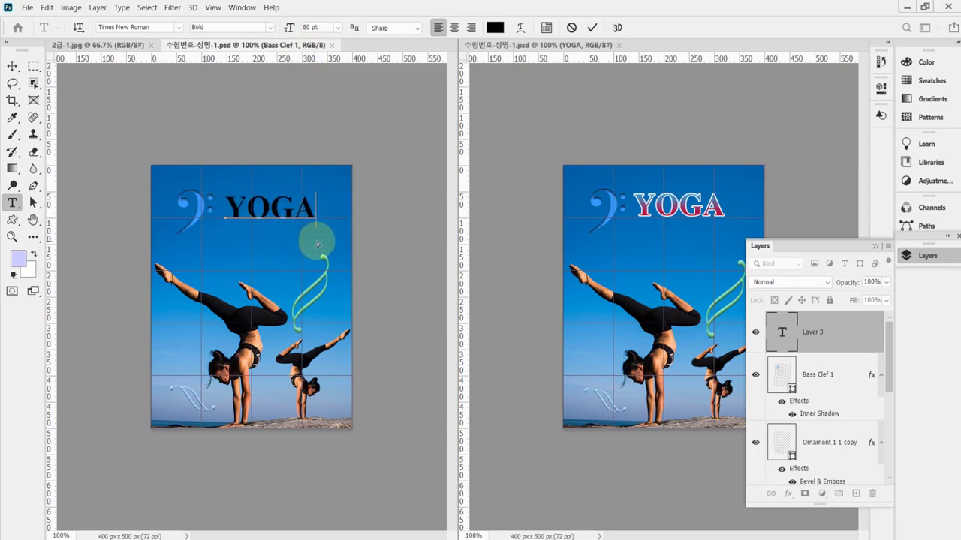
{"action": "left_click", "coordinate": [788, 498]}
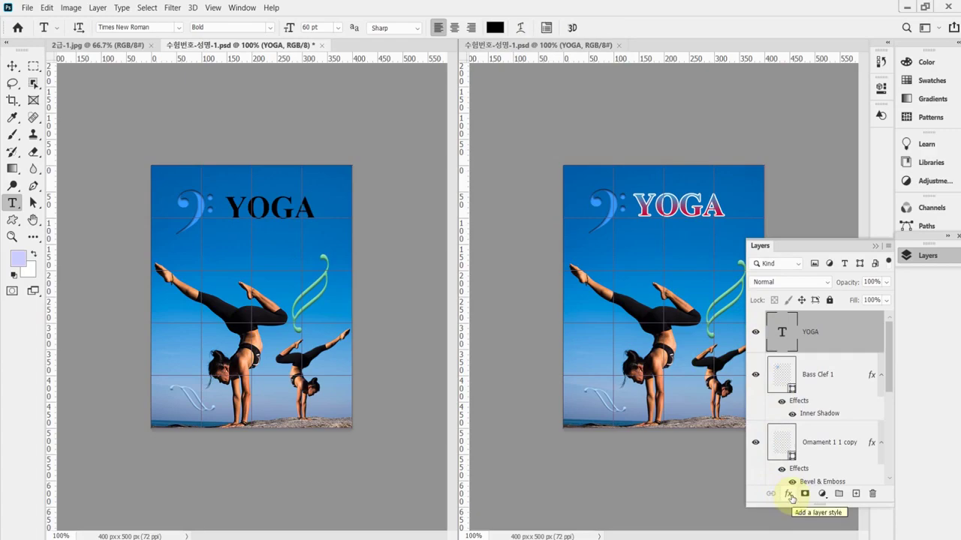
Add a Stroke effect to the YOGA text with the colour #ffffff
{"action": "left_click", "coordinate": [789, 495]}
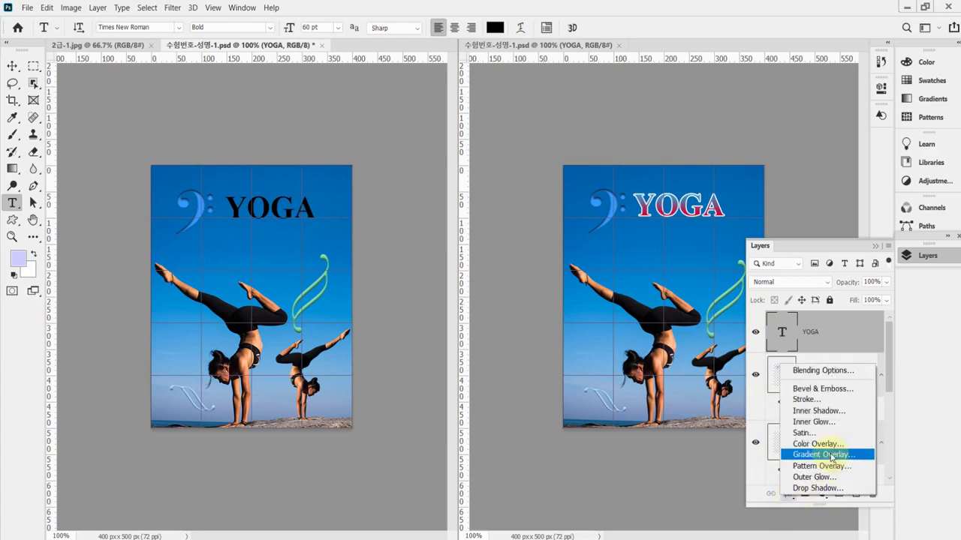
{"action": "left_click", "coordinate": [839, 409]}
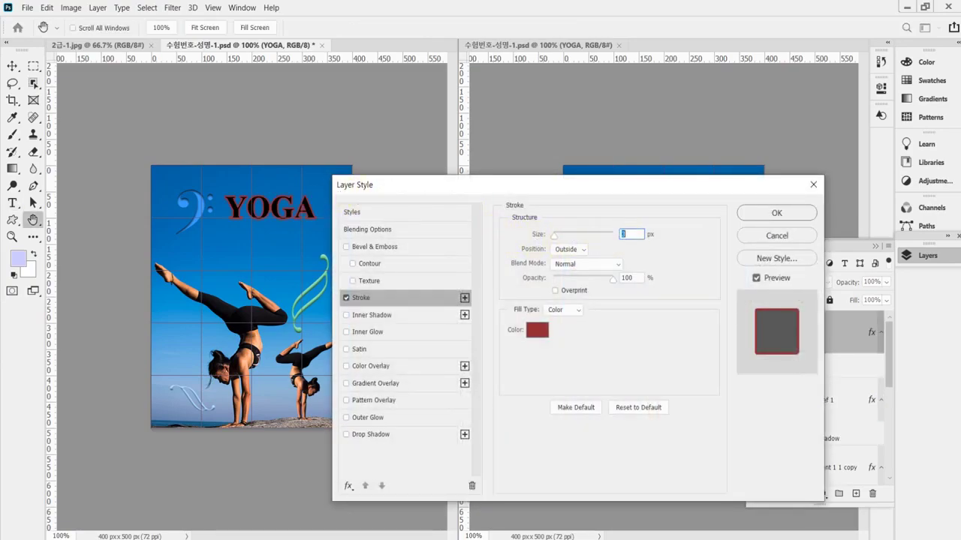
{"action": "left_click", "coordinate": [537, 330]}
{"action": "left_click_drag", "start_coordinate": [351, 249], "coordinate": [302, 221]}
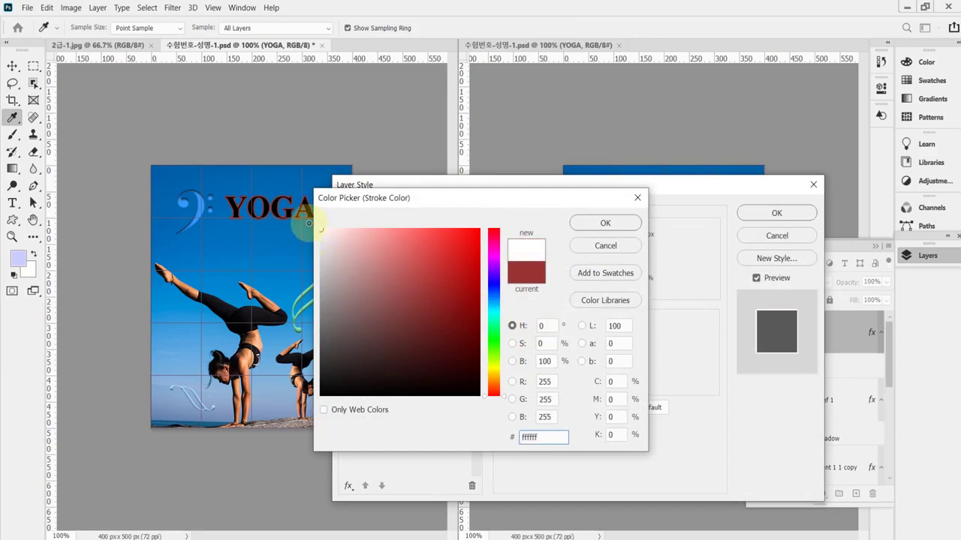
{"action": "left_click", "coordinate": [613, 225]}
Add a Gradient Overlay to the YOGA text and set the gradient's starting colour stop to #cc0033
{"action": "left_click", "coordinate": [375, 384]}
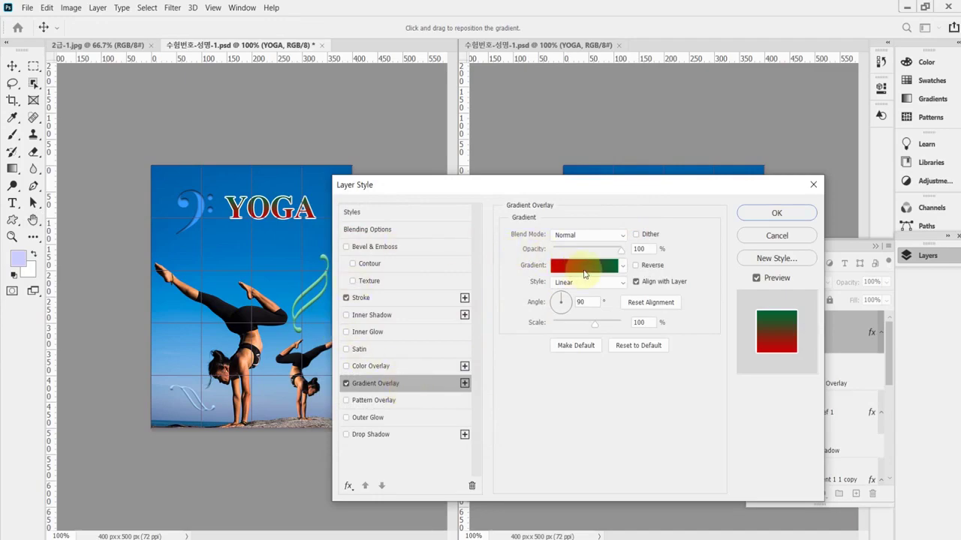
{"action": "left_click", "coordinate": [584, 267]}
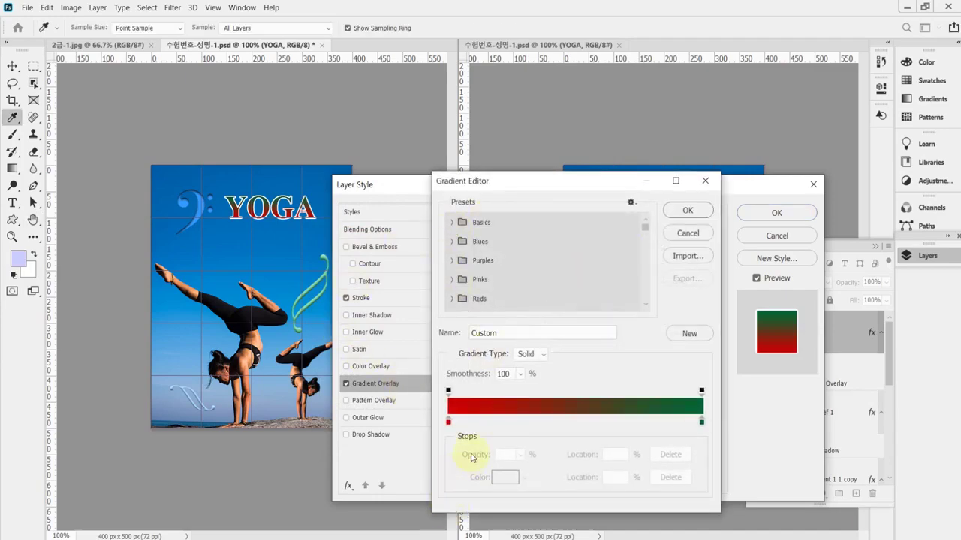
{"action": "double_click", "coordinate": [448, 422]}
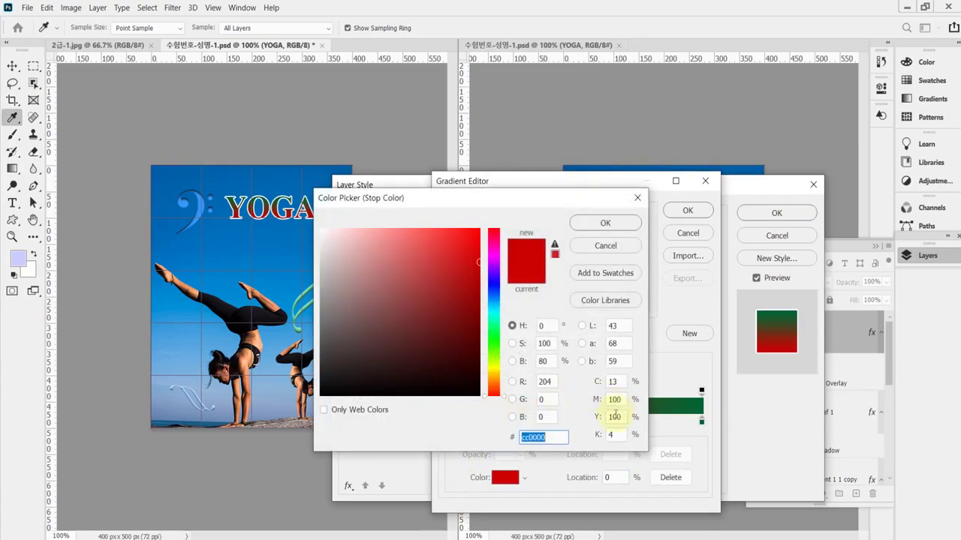
{"action": "type", "text": "c03"}
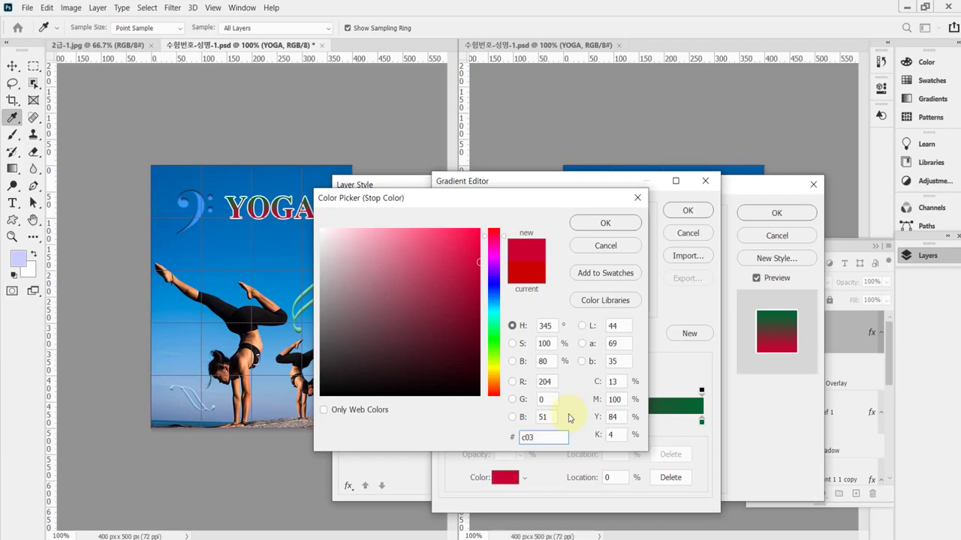
{"action": "key", "text": "Return"}
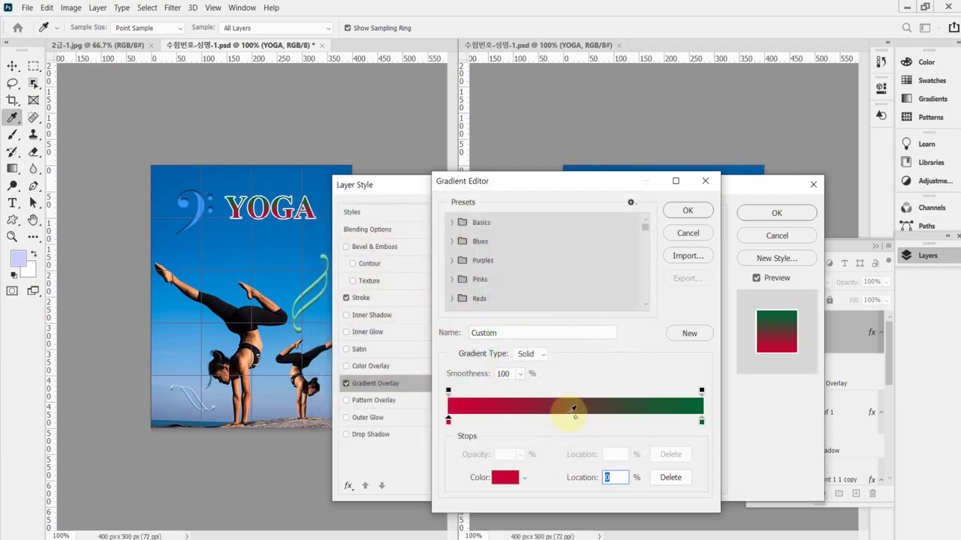
Set the gradient's ending colour stop to #3399cc and apply the layer style to the YOGA text
{"action": "double_click", "coordinate": [702, 422]}
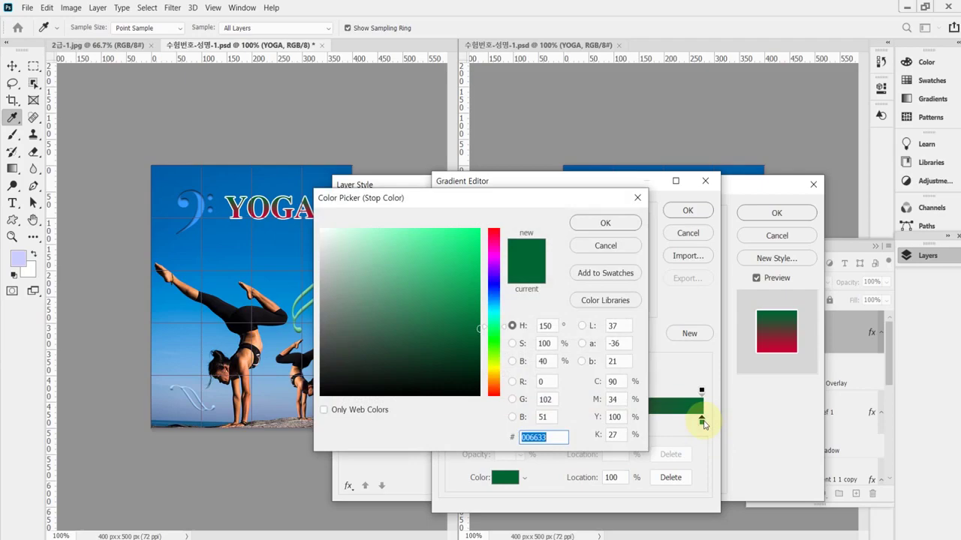
{"action": "type", "text": "39"}
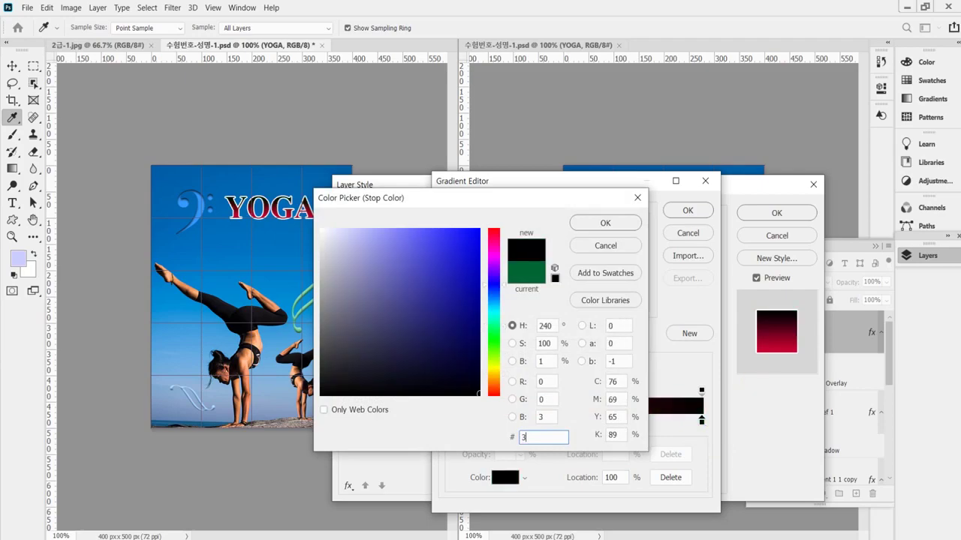
{"action": "type", "text": "c"}
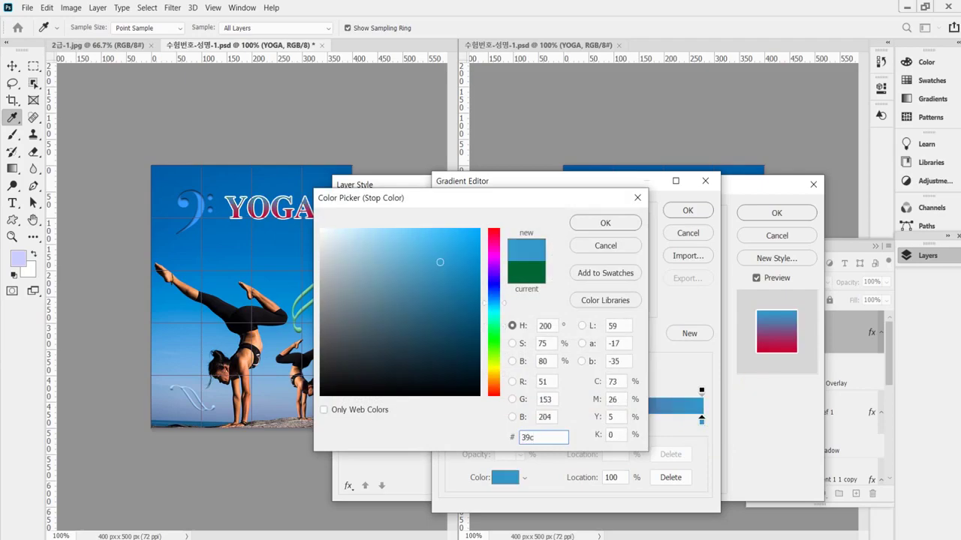
{"action": "key", "text": "Return"}
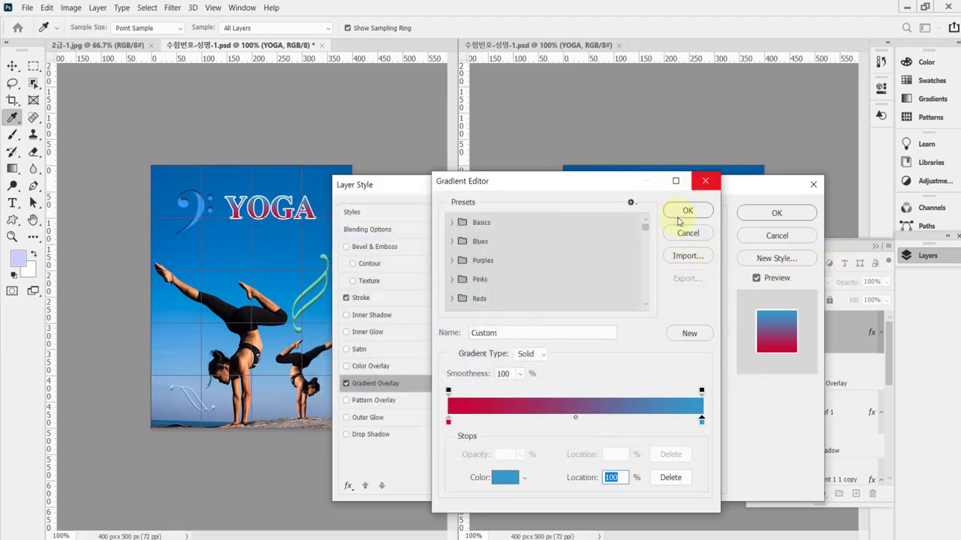
{"action": "left_click", "coordinate": [686, 212]}
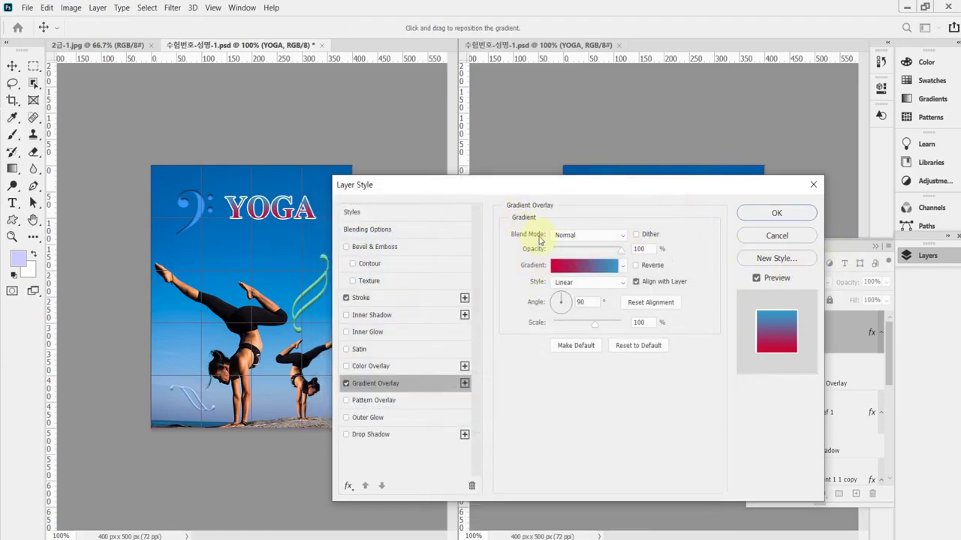
{"action": "left_click_drag", "start_coordinate": [540, 189], "coordinate": [463, 271]}
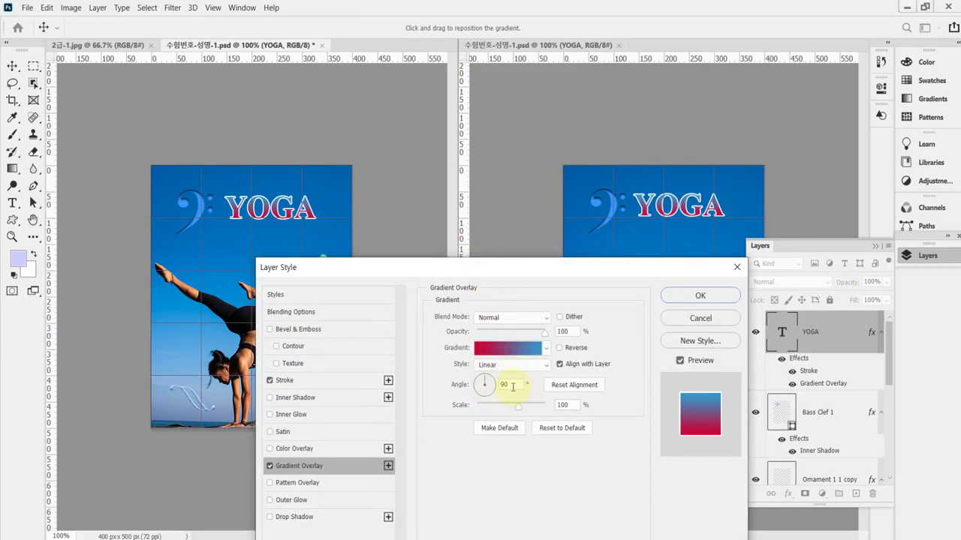
{"action": "left_click", "coordinate": [679, 297]}
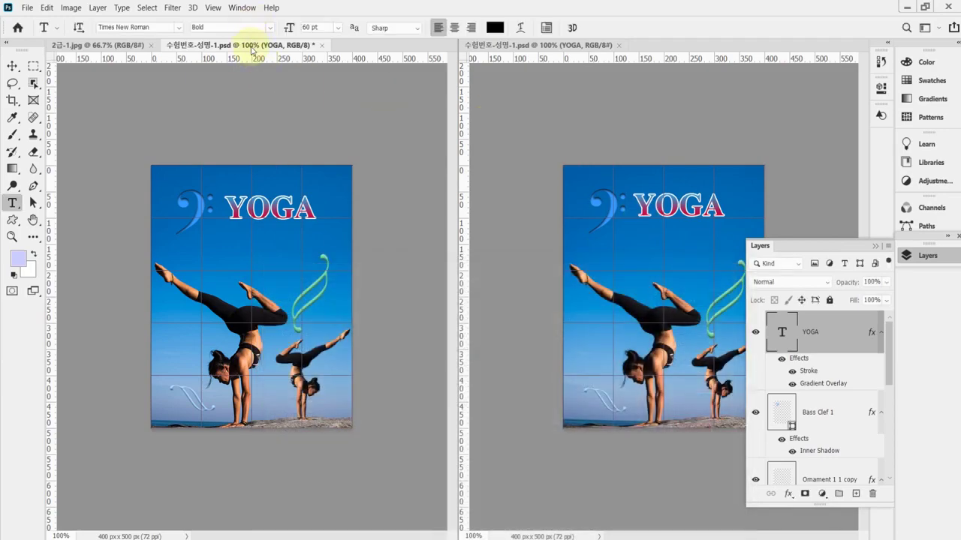
Save the finished composition and hide the grid in its window
{"action": "key", "text": "ctrl+s"}
{"action": "key", "text": "ctrl+apostrophe"}
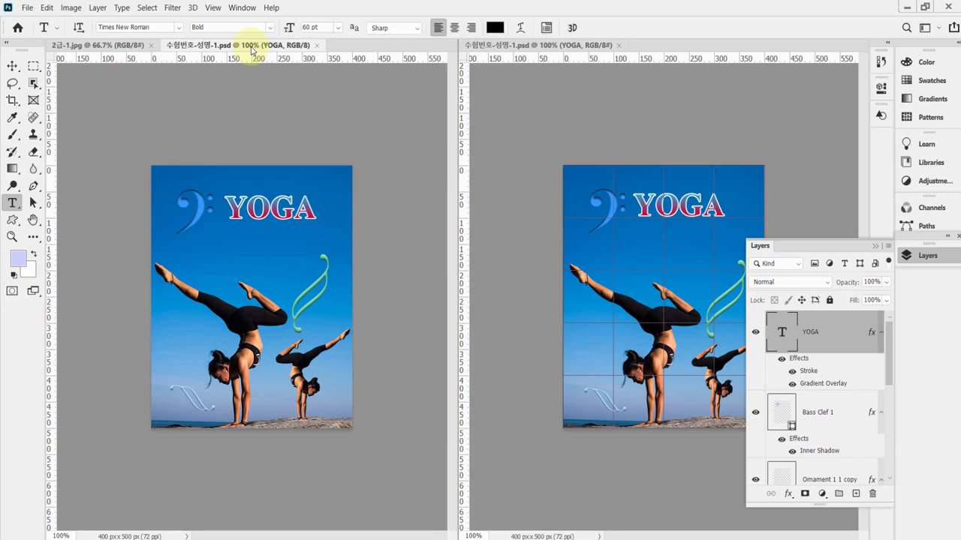
Begin saving the composition under another format, choosing JPEG with the file name 수험번호-성명-1.jpg
{"action": "left_click", "coordinate": [27, 8]}
{"action": "mouse_move", "coordinate": [90, 182]}
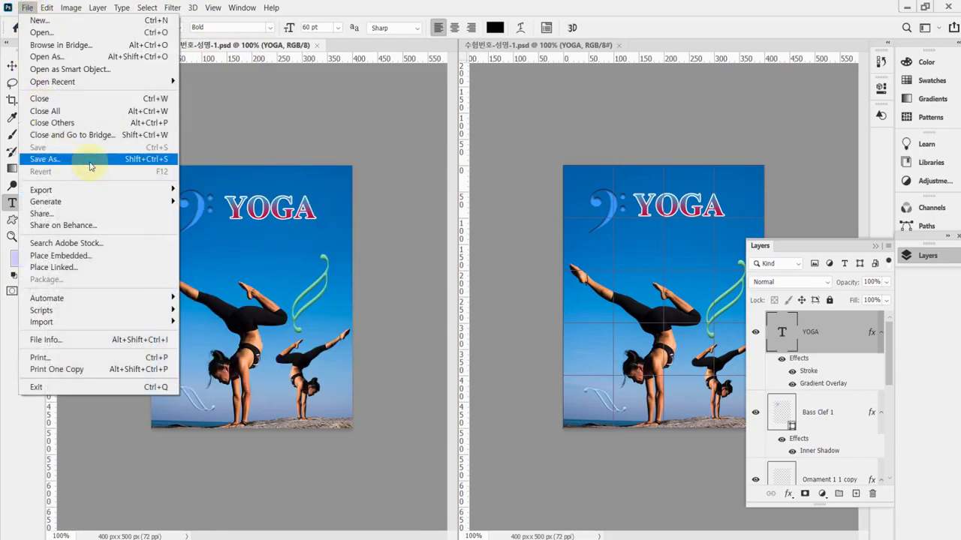
{"action": "left_click", "coordinate": [90, 166]}
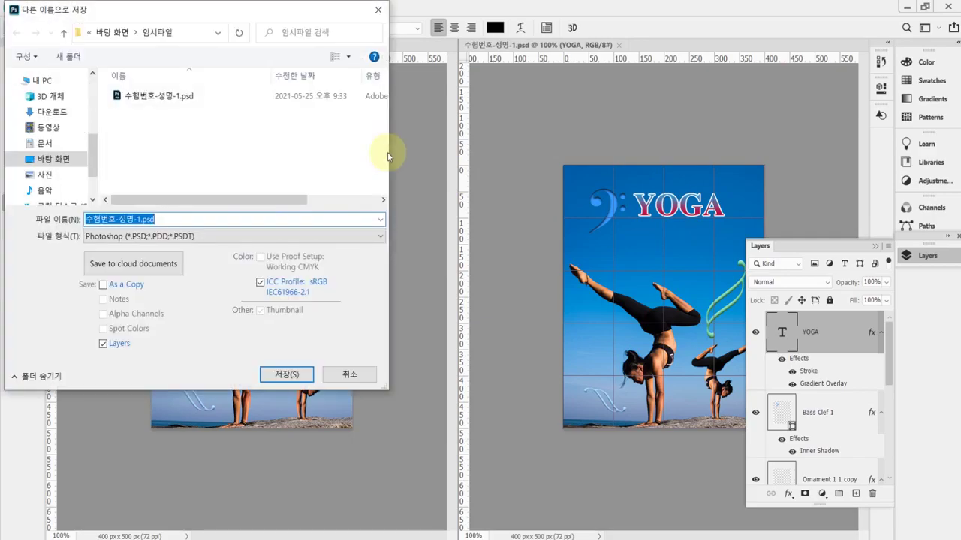
{"action": "left_click_drag", "start_coordinate": [231, 7], "coordinate": [363, 75]}
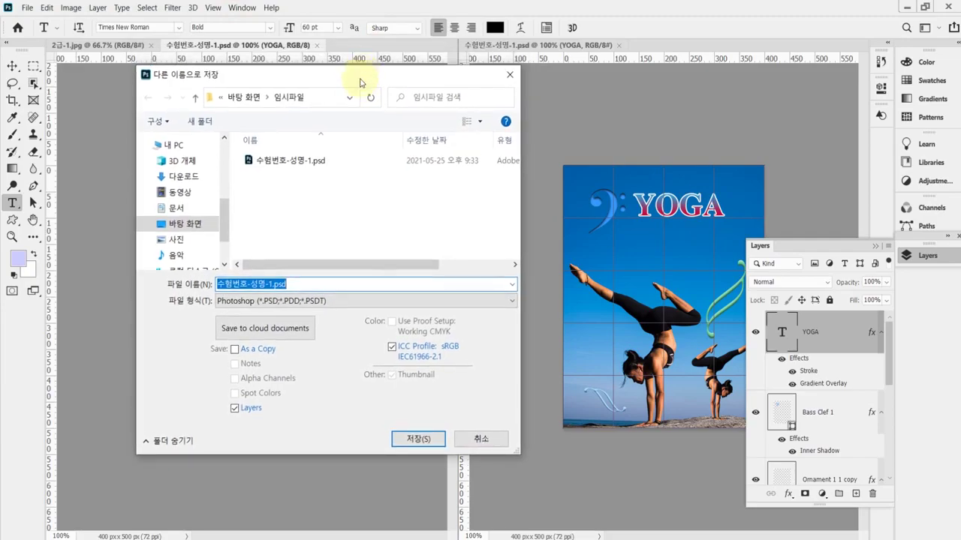
{"action": "left_click", "coordinate": [266, 301]}
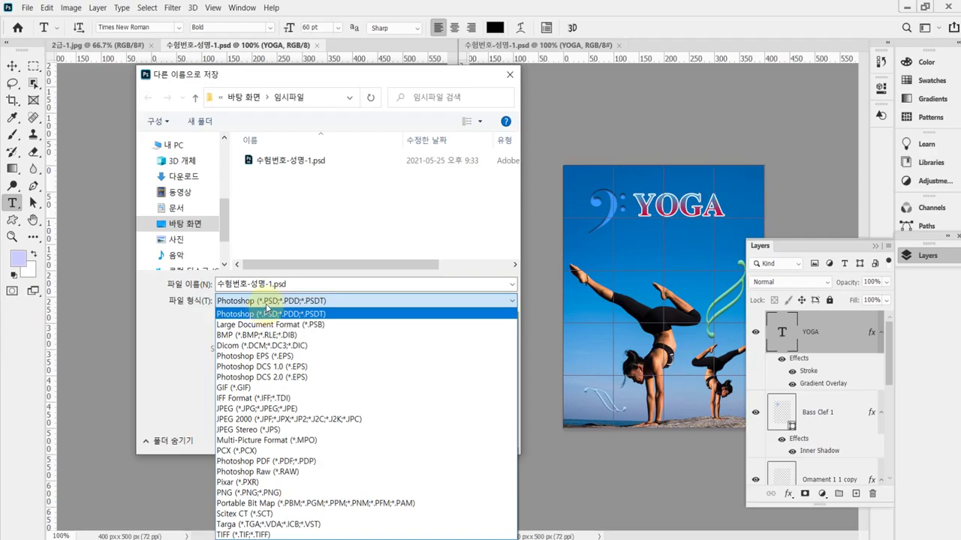
{"action": "left_click", "coordinate": [294, 411]}
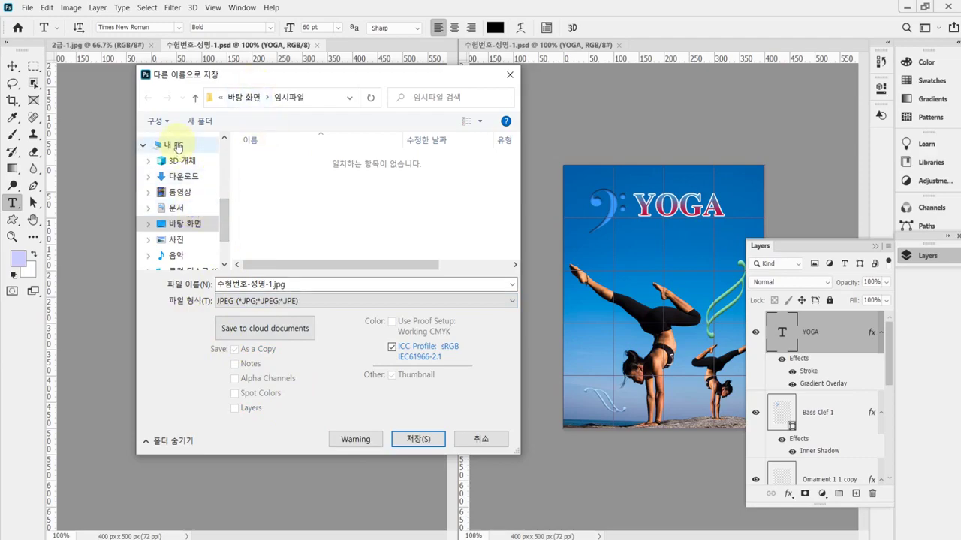
Save the JPEG into the GTQ folder in Documents (문서) with a quality of 8
{"action": "left_click", "coordinate": [174, 208]}
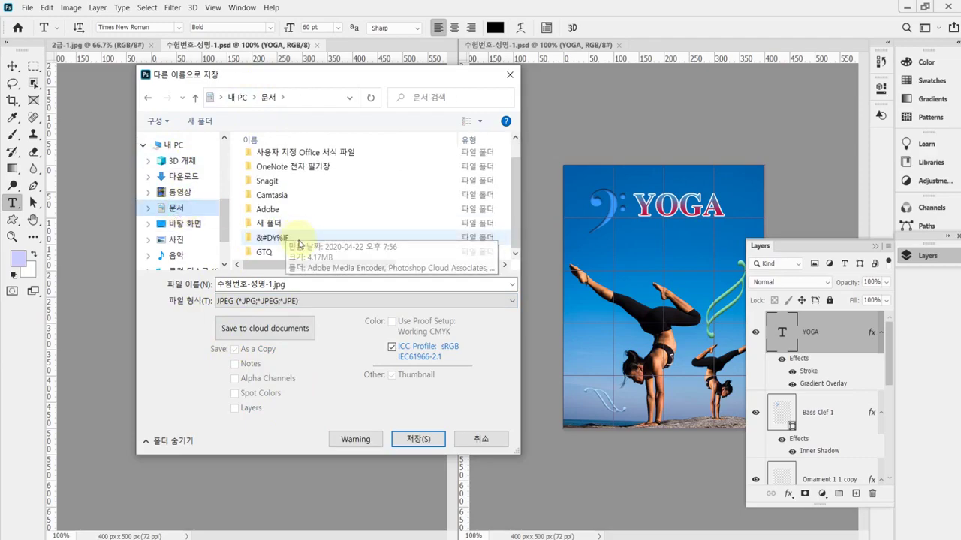
{"action": "double_click", "coordinate": [263, 252]}
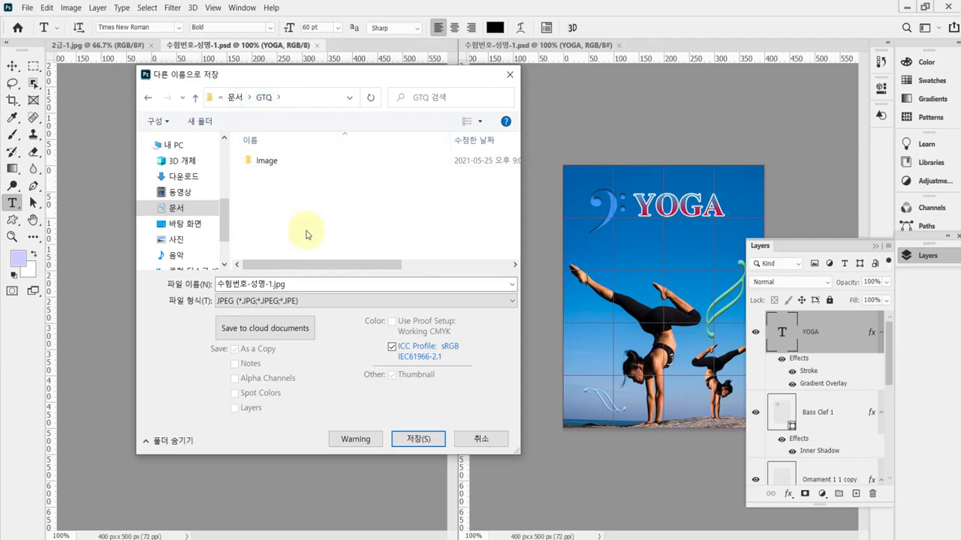
{"action": "left_click", "coordinate": [300, 302]}
{"action": "left_click", "coordinate": [414, 440]}
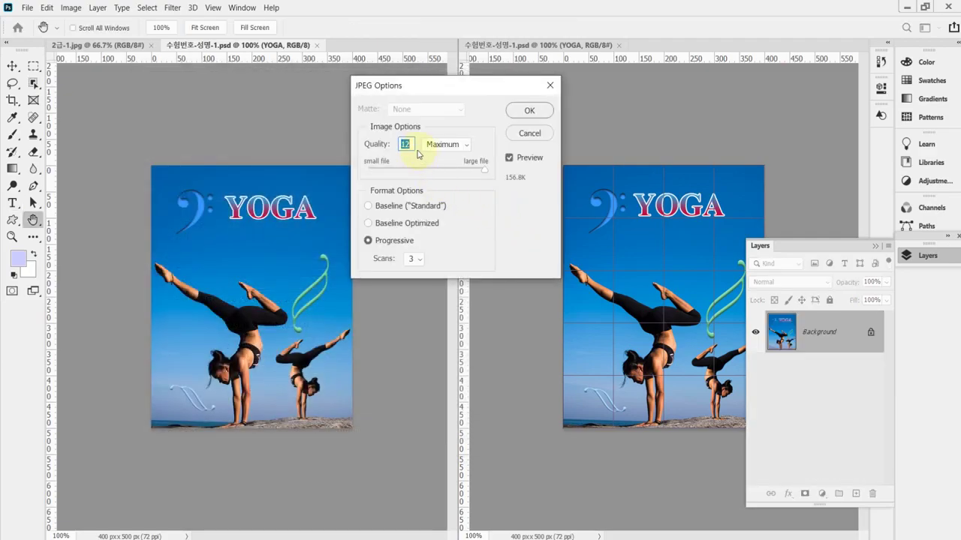
{"action": "type", "text": "8"}
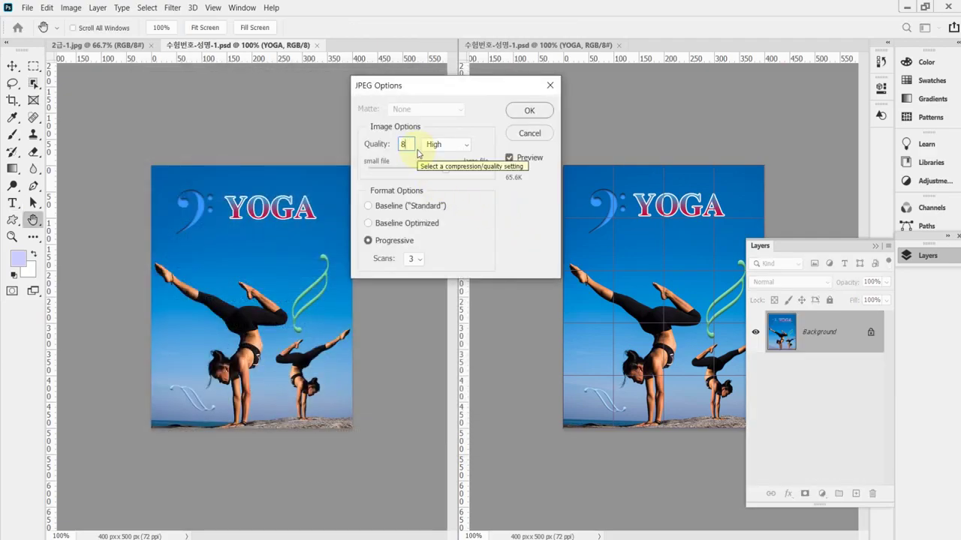
{"action": "key", "text": "Return"}
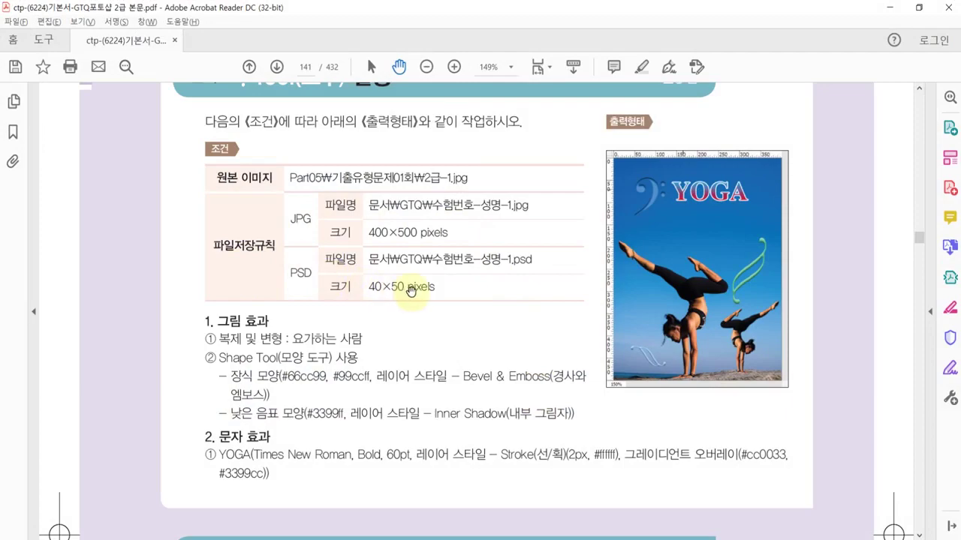
Return to Photoshop from the exam PDF and resize the image to 40 by 50 pixels with the aspect ratio constrained
{"action": "key", "text": "alt+Tab"}
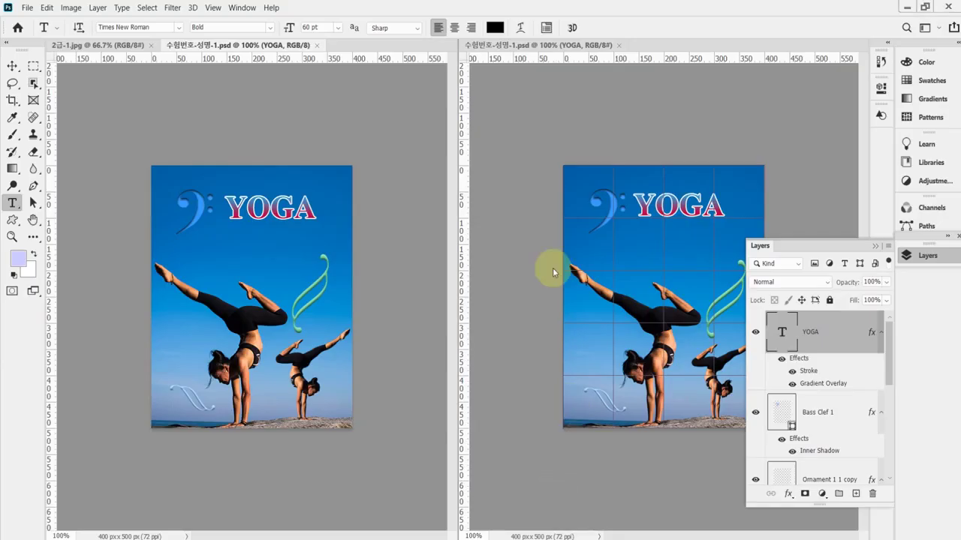
{"action": "left_click", "coordinate": [71, 7]}
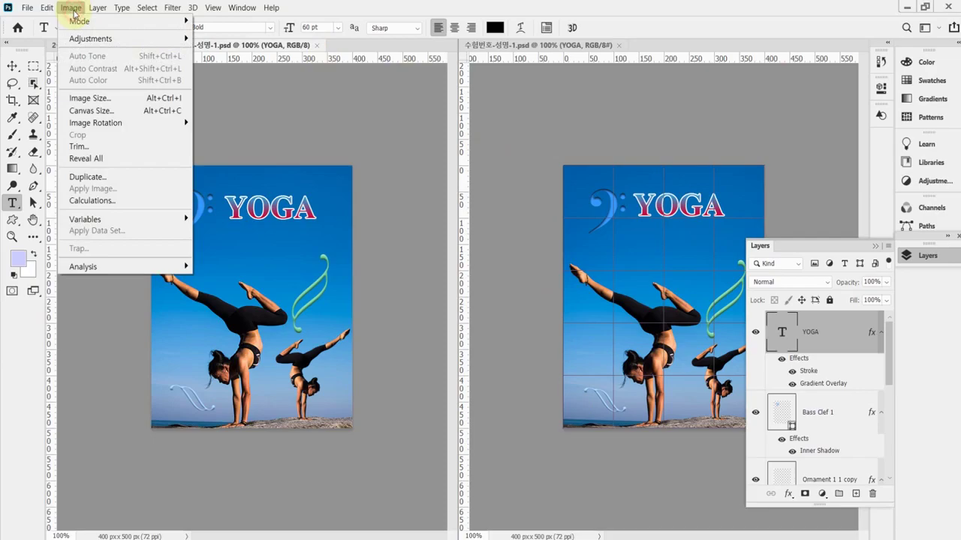
{"action": "left_click", "coordinate": [103, 97]}
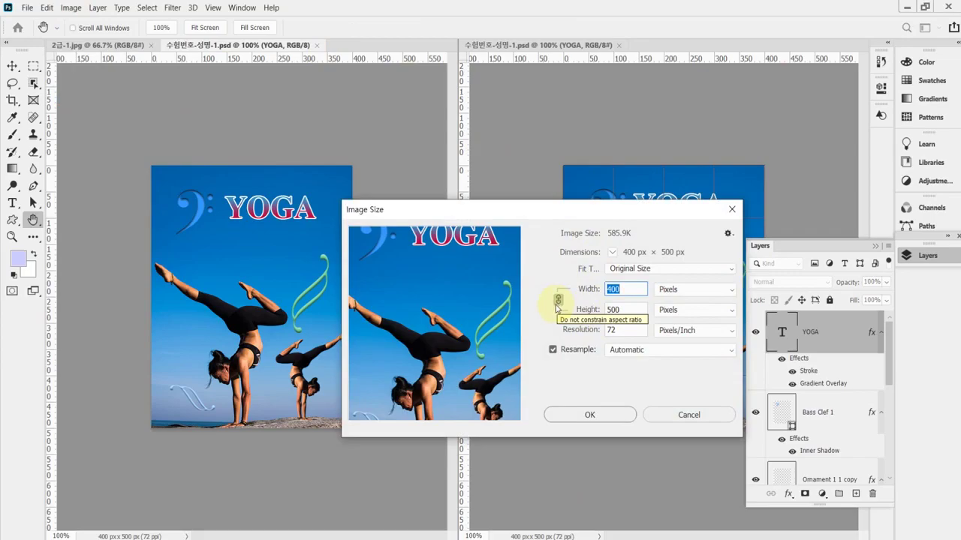
{"action": "left_click", "coordinate": [559, 302]}
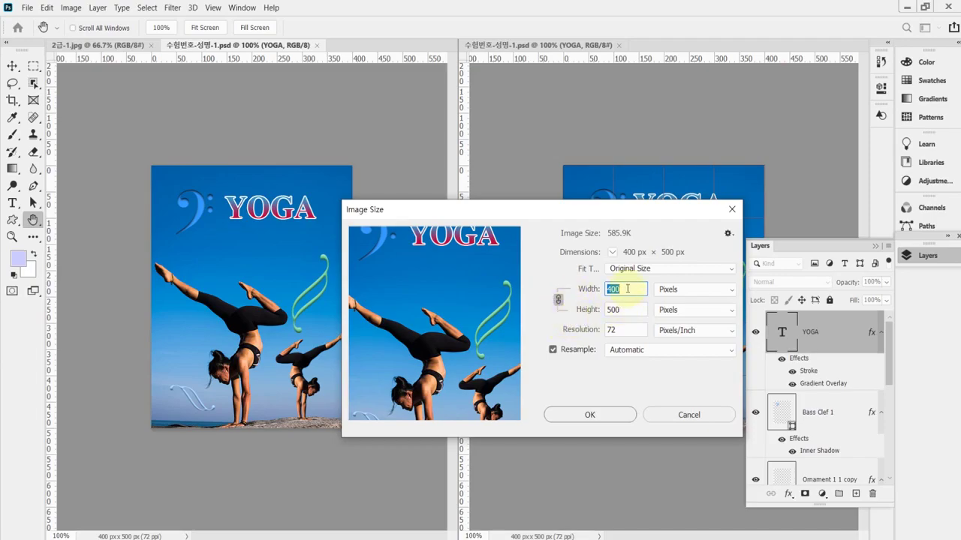
{"action": "type", "text": "40"}
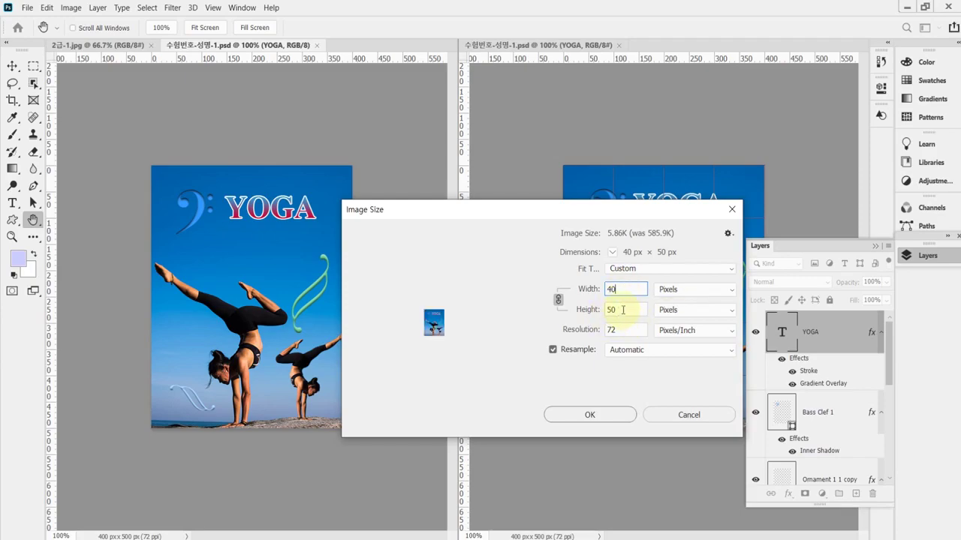
{"action": "left_click", "coordinate": [572, 417]}
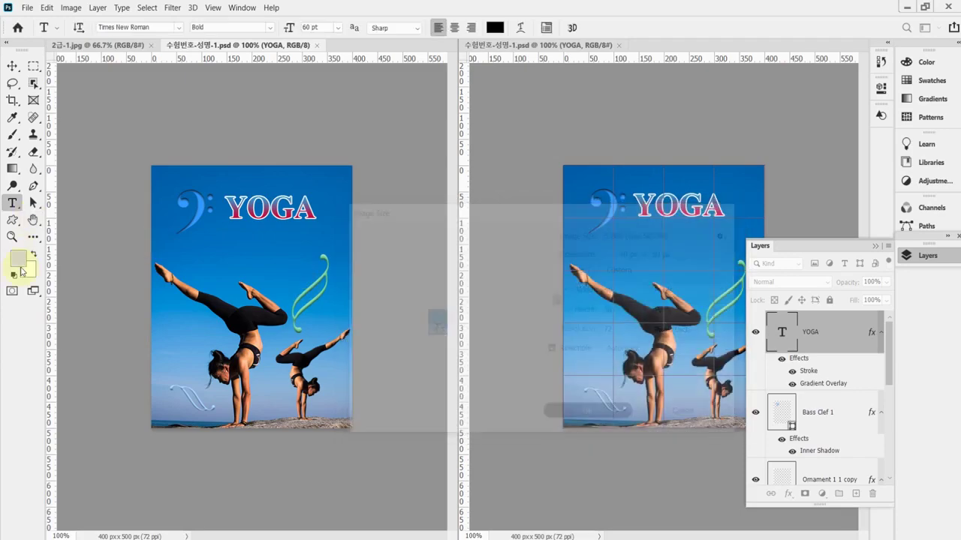
Save the reduced document in Photoshop format as 수험번호-성명-1.psd in the GTQ folder in Documents (문서)
{"action": "left_click", "coordinate": [26, 8]}
{"action": "left_click", "coordinate": [85, 159]}
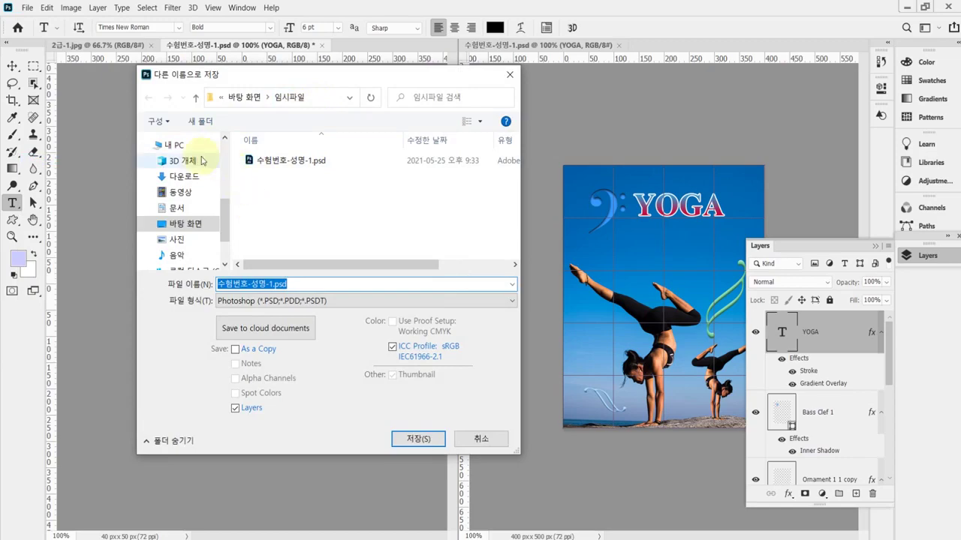
{"action": "left_click", "coordinate": [187, 213]}
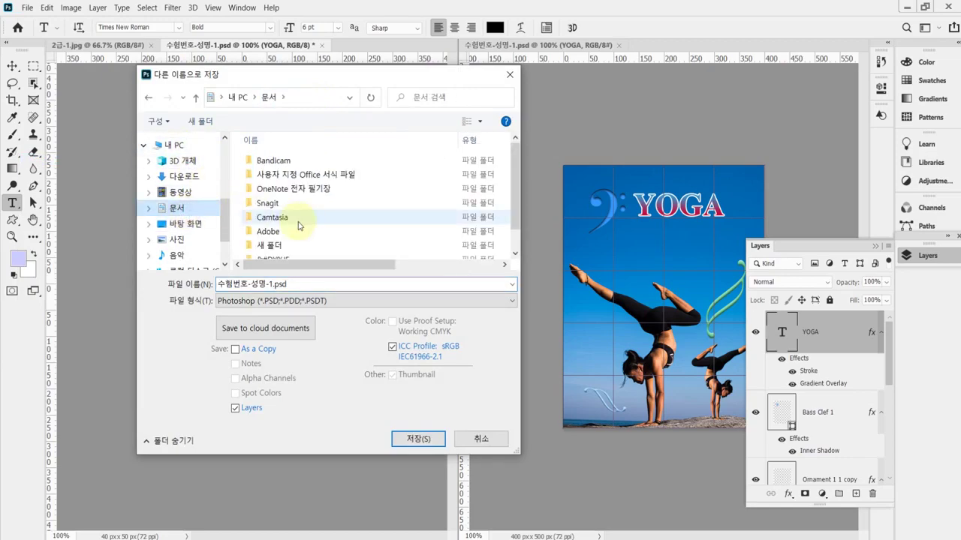
{"action": "scroll", "coordinate": [300, 225], "scroll_direction": "down", "scroll_amount": 2}
{"action": "double_click", "coordinate": [302, 252]}
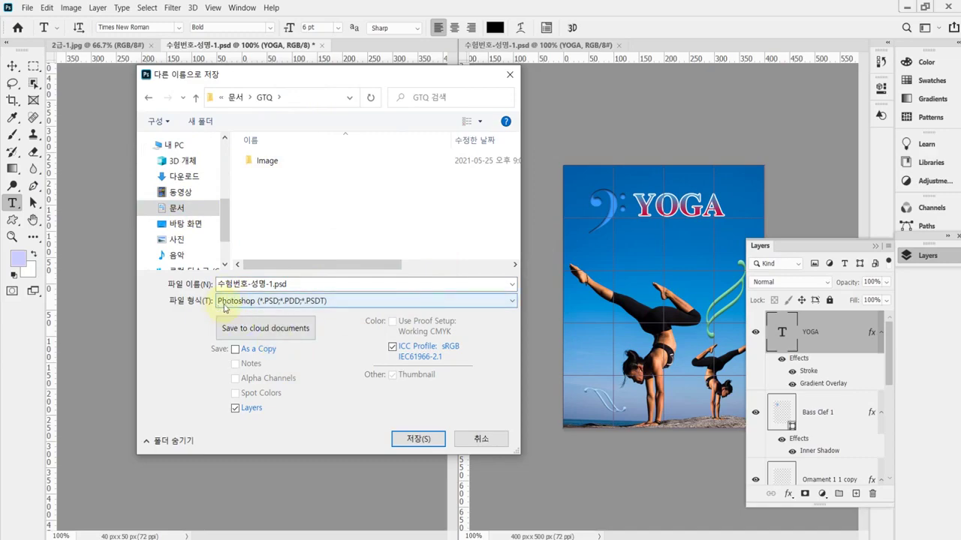
{"action": "left_click", "coordinate": [414, 440]}
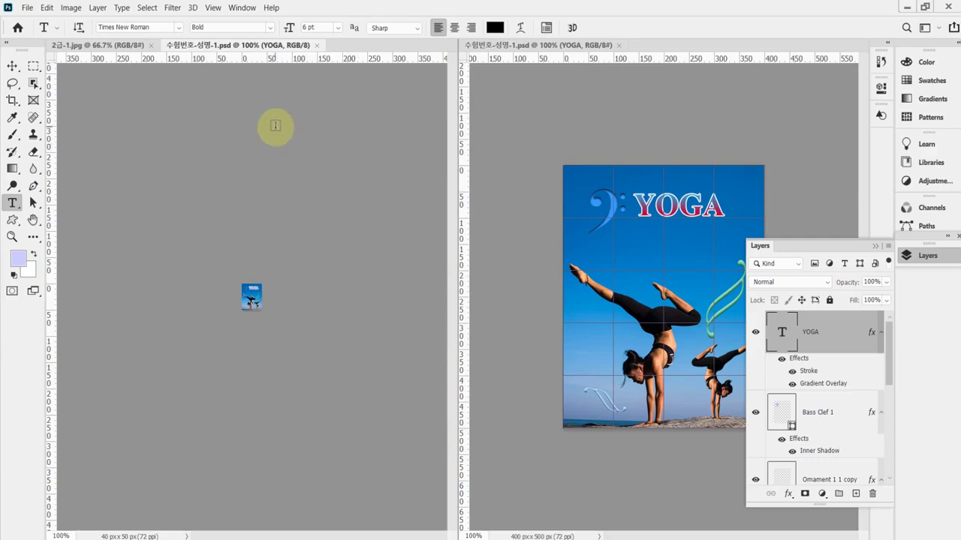
Open 수험번호-성명-1.psd from the 임시파일 folder on the desktop (바탕 화면)
{"action": "left_click", "coordinate": [27, 9]}
{"action": "left_click", "coordinate": [31, 34]}
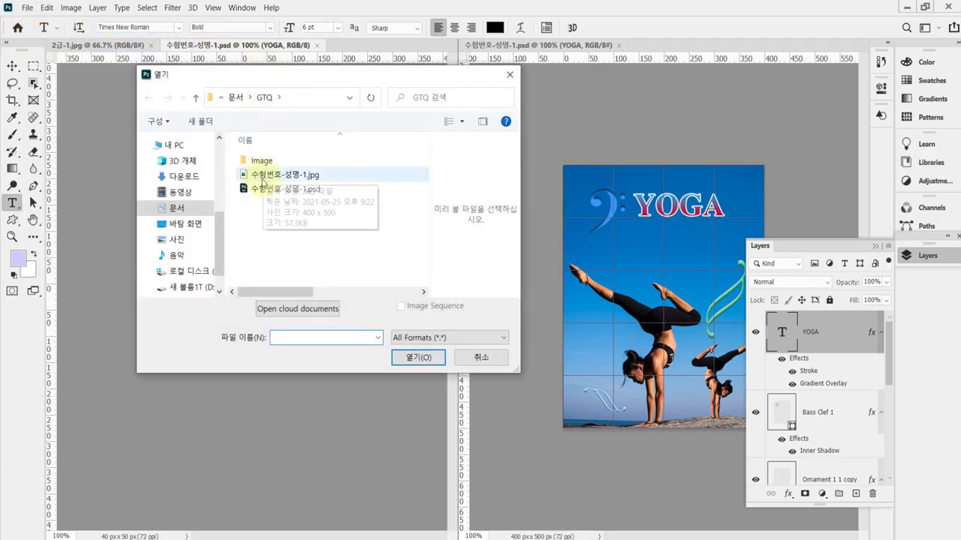
{"action": "left_click", "coordinate": [186, 223]}
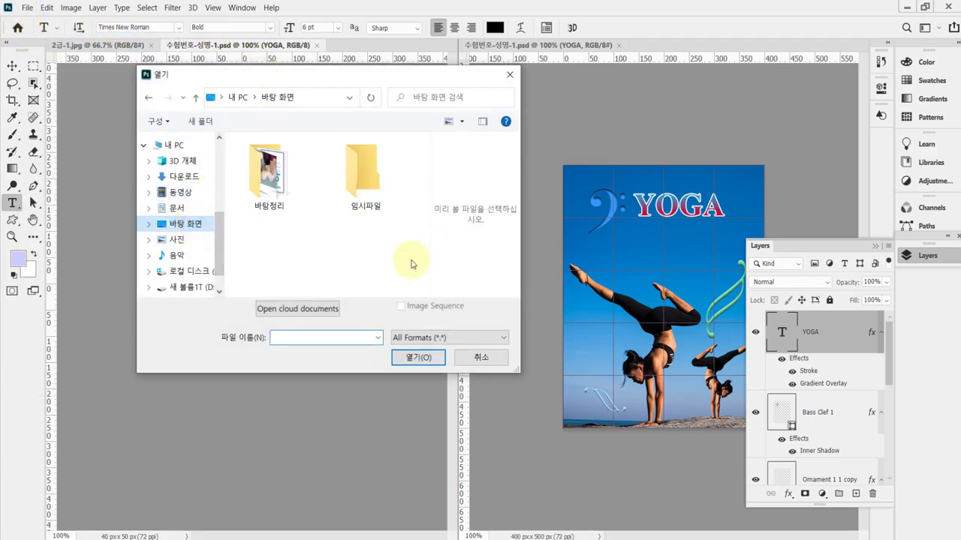
{"action": "left_click", "coordinate": [373, 183]}
{"action": "double_click", "coordinate": [373, 182]}
{"action": "left_click", "coordinate": [326, 165]}
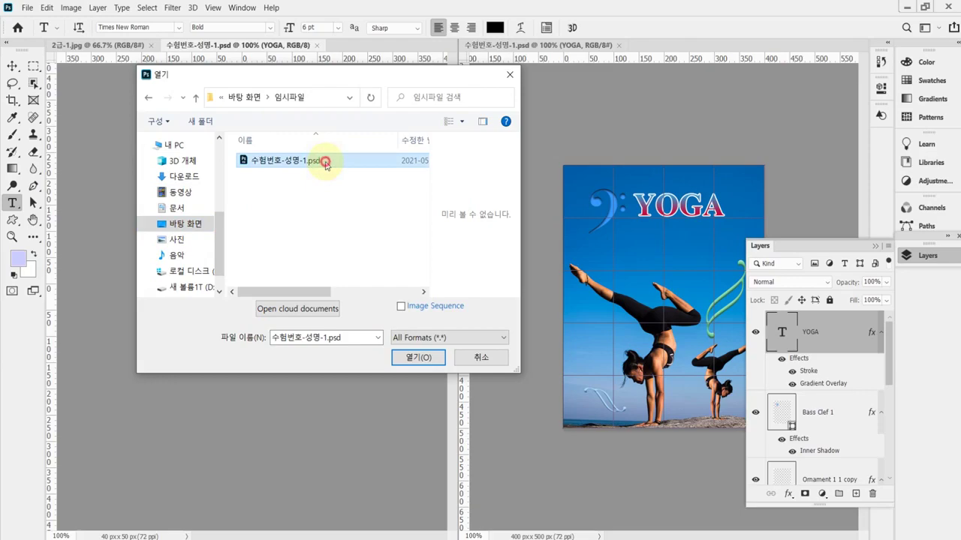
{"action": "double_click", "coordinate": [325, 162]}
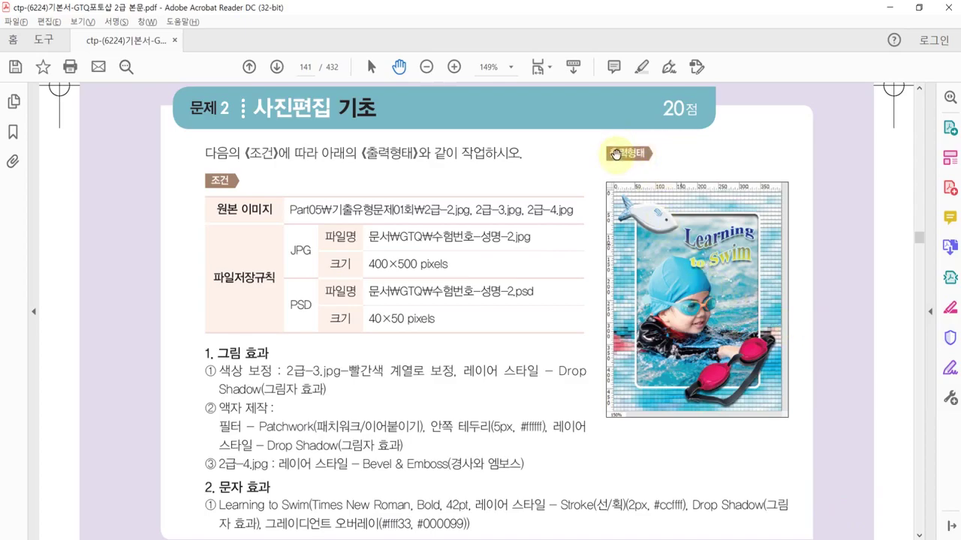
Read the conditions and the sample output of problem 2 on page 141 of the exam PDF
{"action": "scroll", "coordinate": [747, 384], "scroll_direction": "down", "scroll_amount": 1}
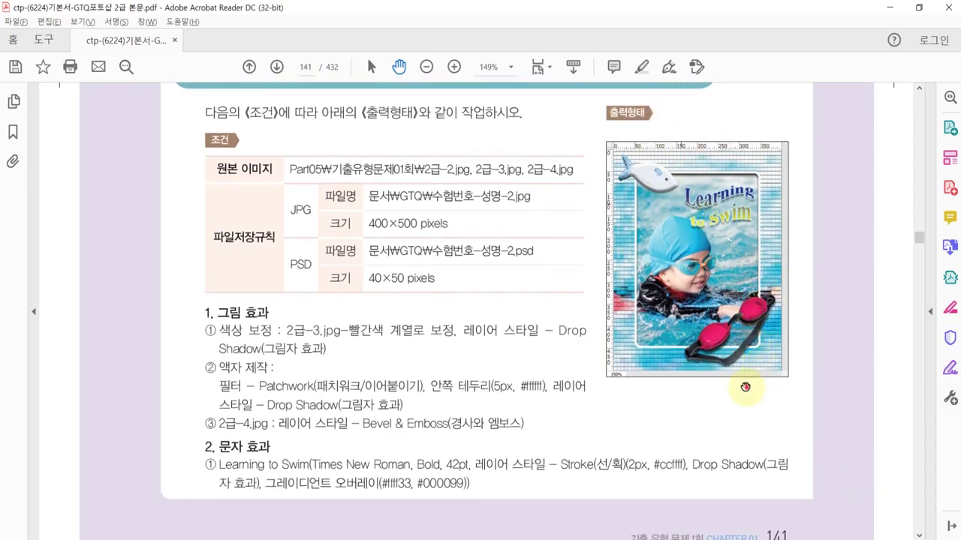
{"action": "left_click_drag", "start_coordinate": [745, 386], "coordinate": [744, 379]}
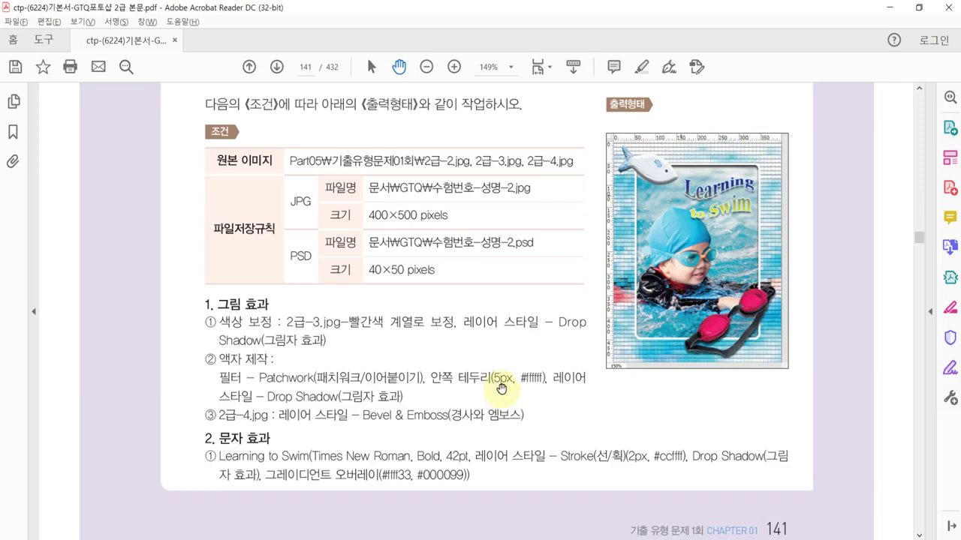
{"action": "scroll", "coordinate": [500, 387], "scroll_direction": "up", "scroll_amount": 1}
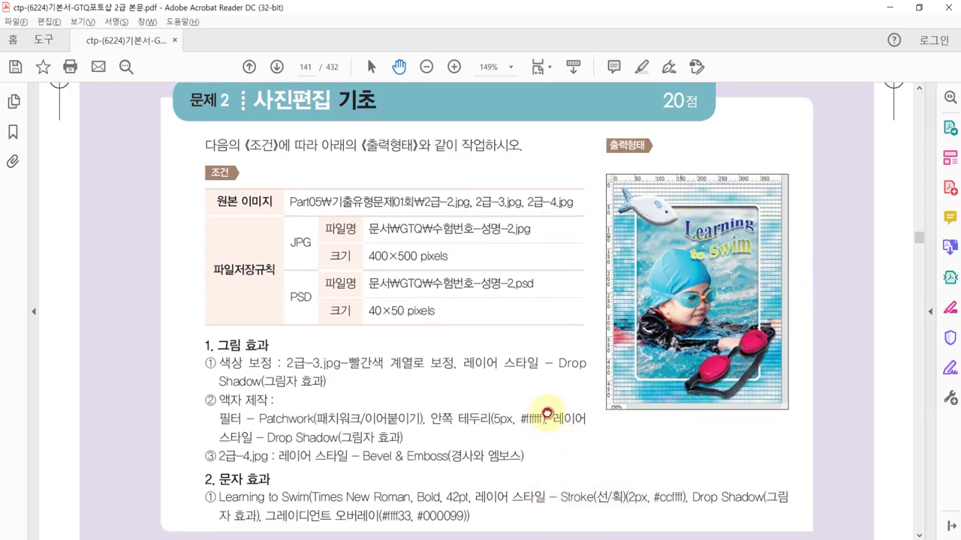
{"action": "scroll", "coordinate": [548, 413], "scroll_direction": "down", "scroll_amount": 1}
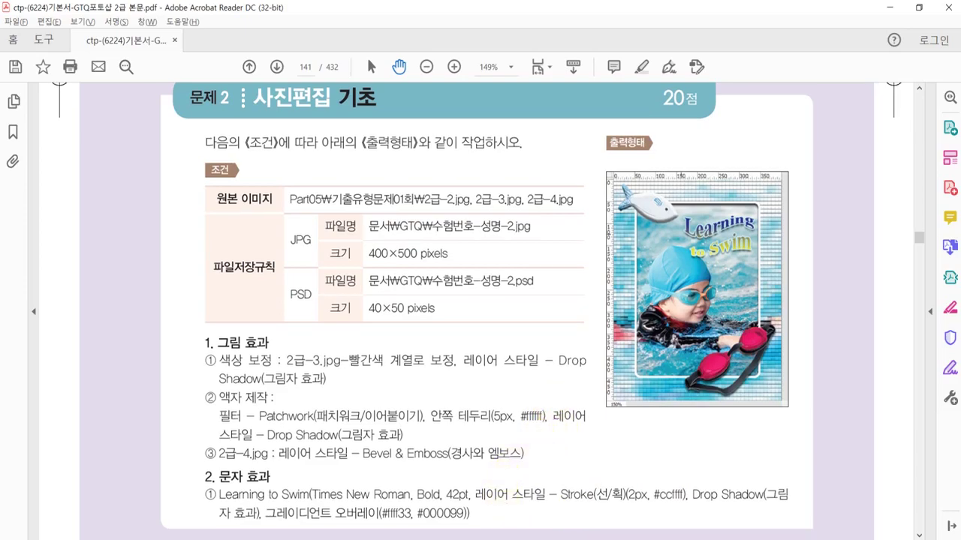
Switch to Photoshop, open 2급-2.jpg, 2급-3.jpg and 2급-4.jpg from the Image folder in GTQ, and bring 2급-2.jpg to the front
{"action": "left_click", "coordinate": [505, 517]}
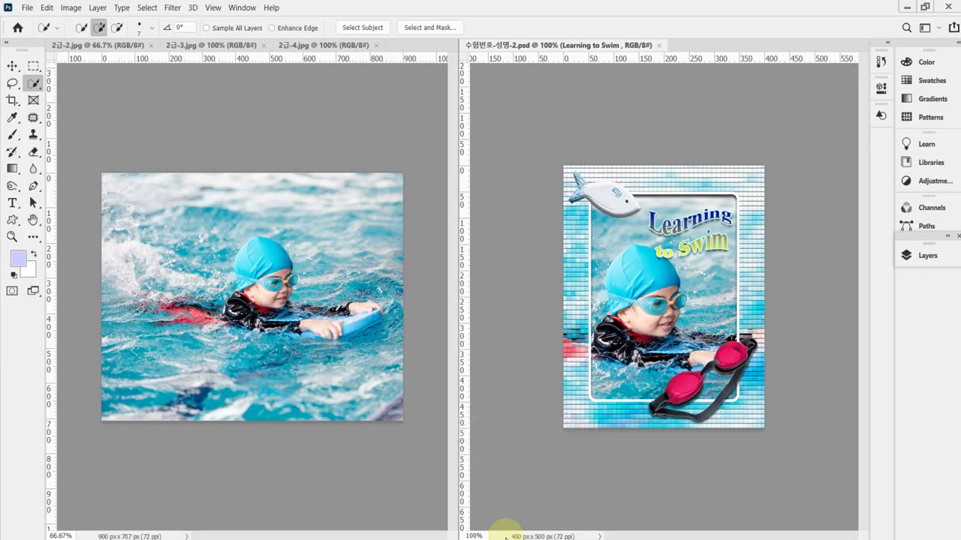
{"action": "left_click", "coordinate": [132, 98]}
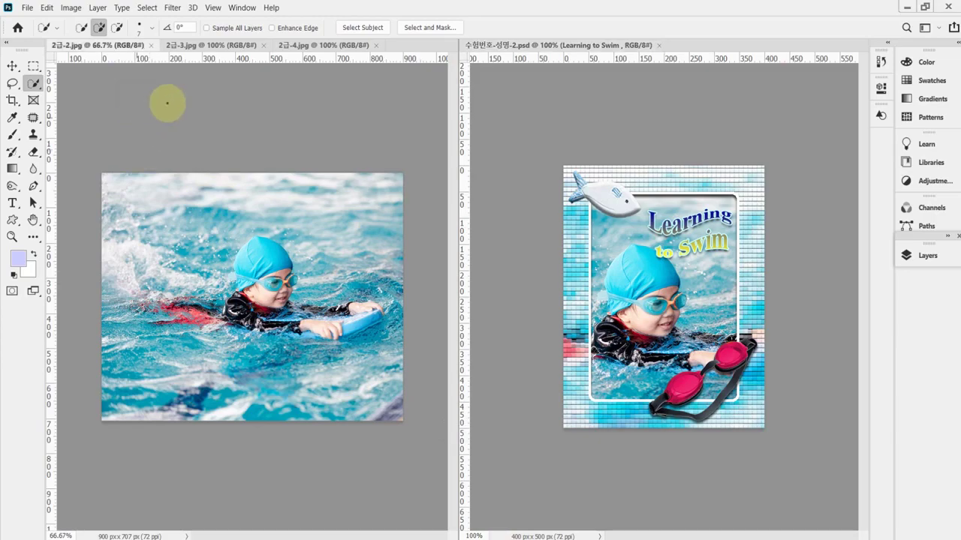
{"action": "left_click", "coordinate": [27, 7]}
{"action": "left_click", "coordinate": [38, 33]}
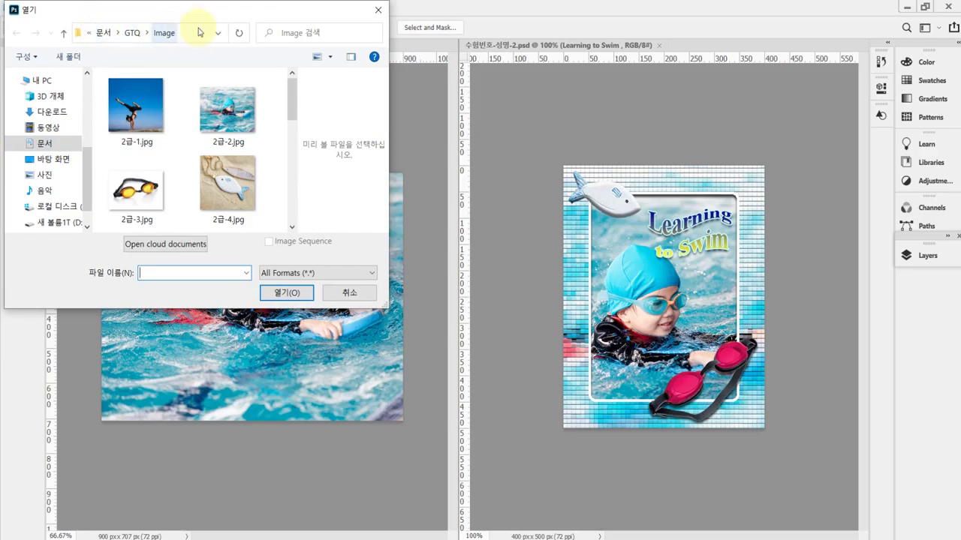
{"action": "left_click", "coordinate": [226, 105]}
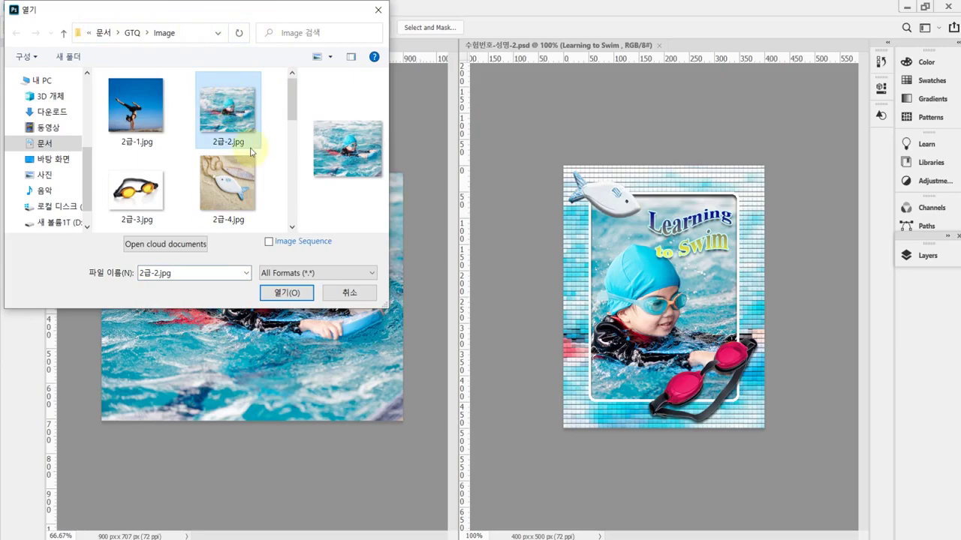
{"action": "left_click", "coordinate": [228, 190], "text": "shift"}
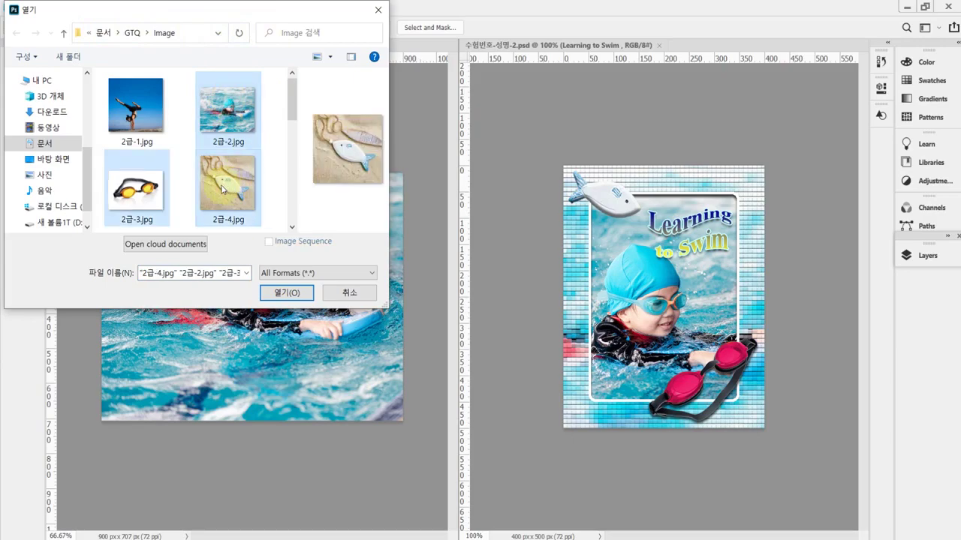
{"action": "key", "text": "Return"}
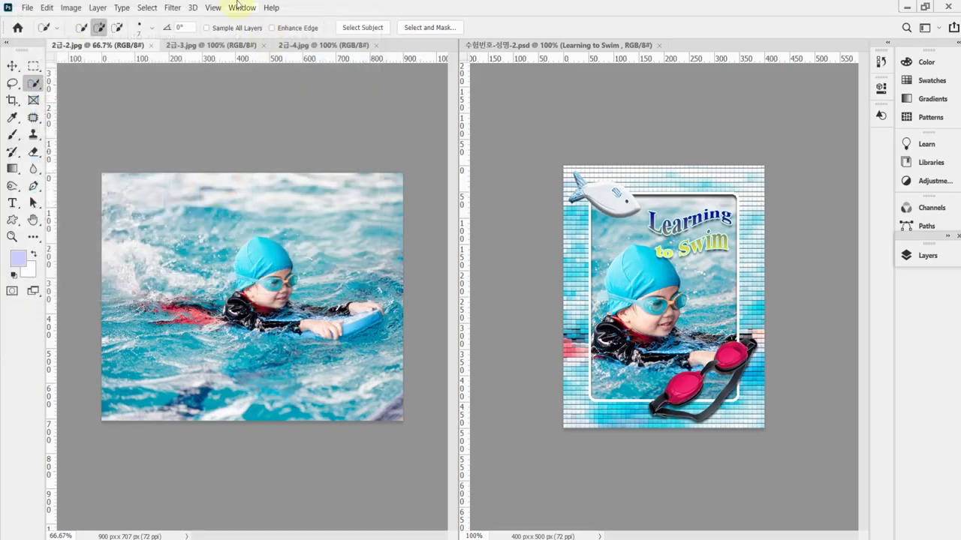
{"action": "left_click", "coordinate": [294, 47]}
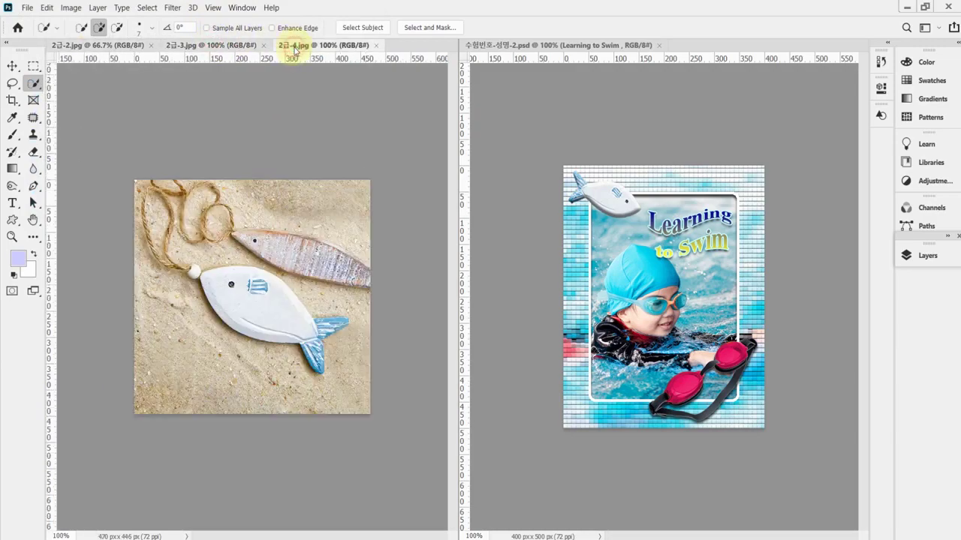
{"action": "left_click", "coordinate": [79, 45]}
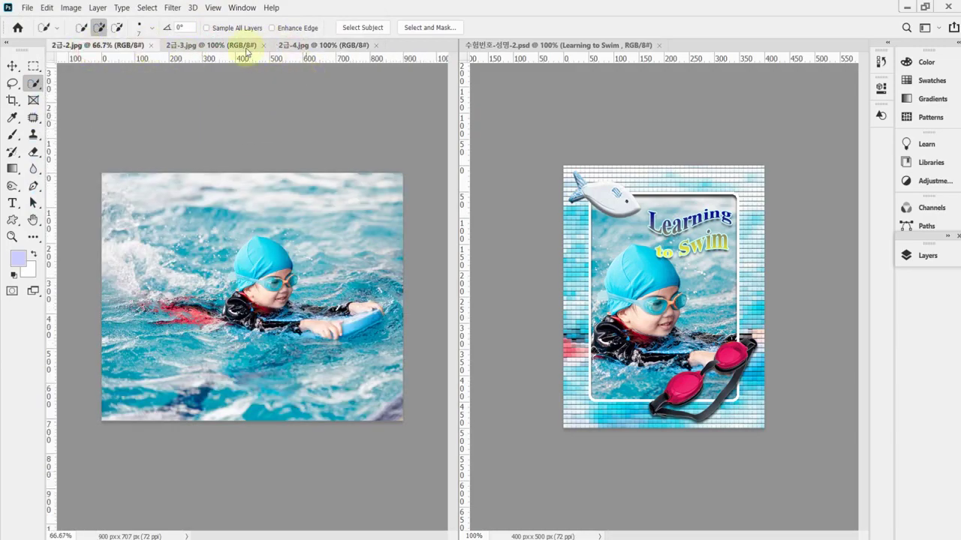
Create a 400 by 500 pixel document at 72 pixels/inch, RGB 8 bit, with a white background, and show its grid
{"action": "left_click", "coordinate": [28, 7]}
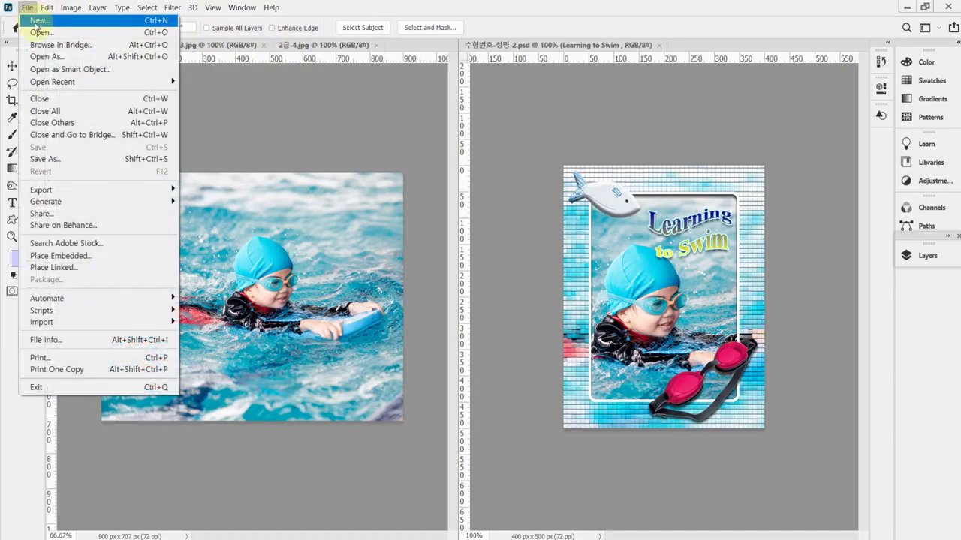
{"action": "left_click", "coordinate": [35, 21]}
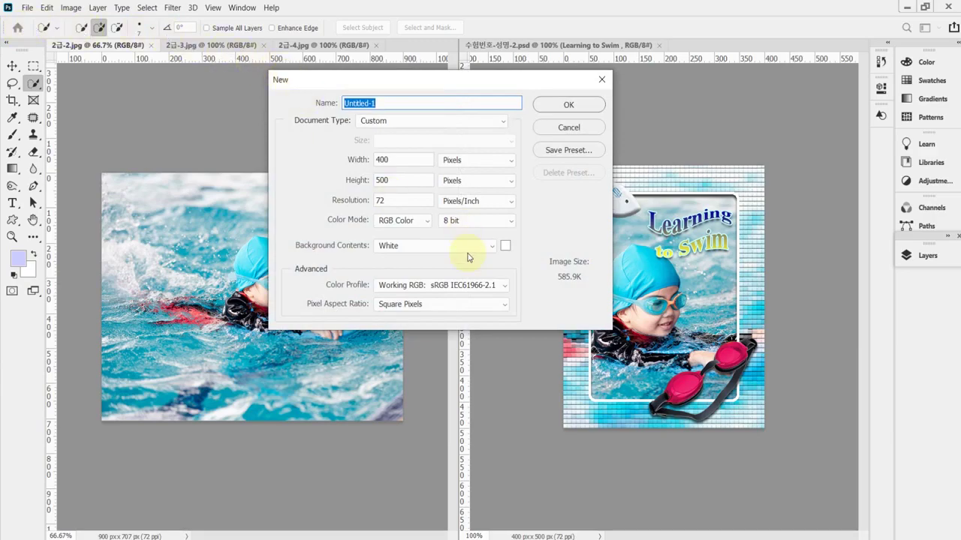
{"action": "left_click", "coordinate": [399, 159]}
{"action": "left_click", "coordinate": [393, 178]}
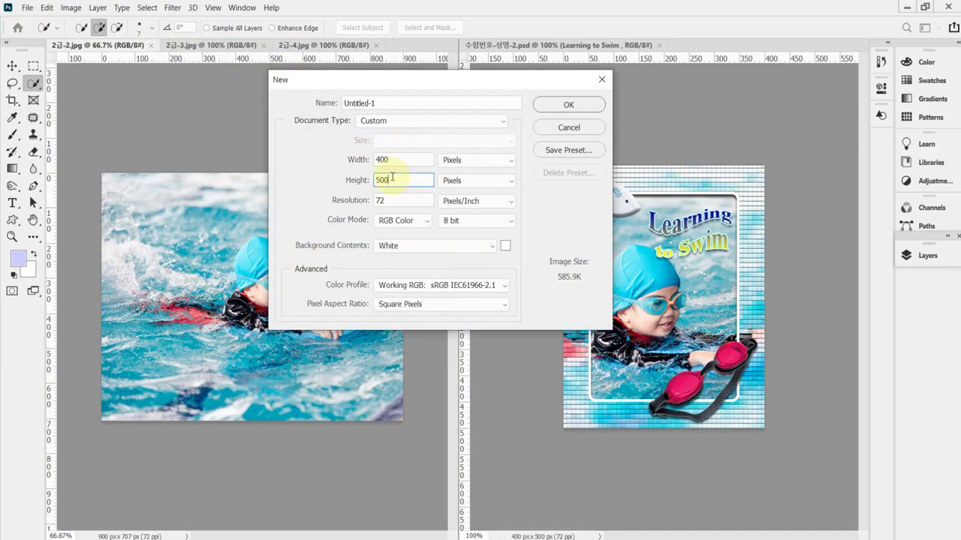
{"action": "left_click", "coordinate": [564, 106]}
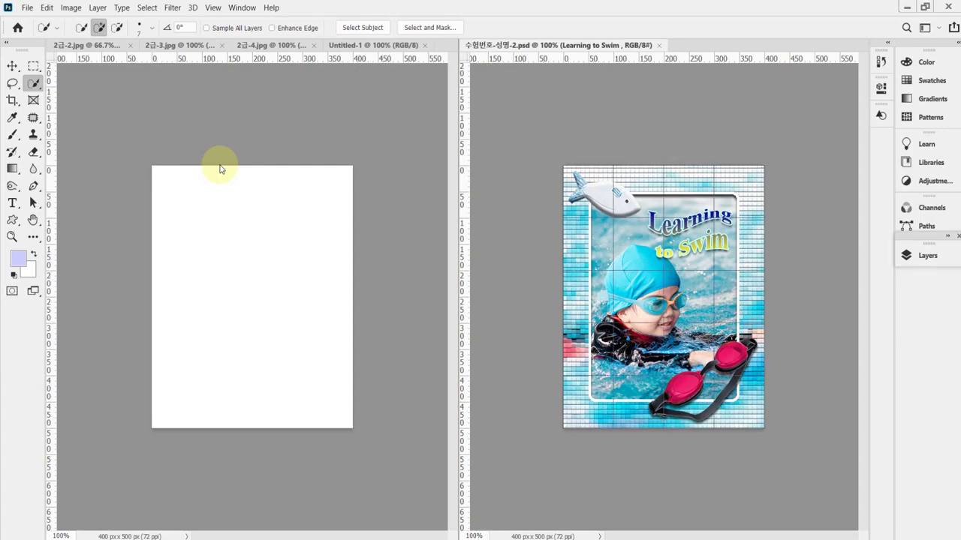
{"action": "left_click", "coordinate": [223, 163]}
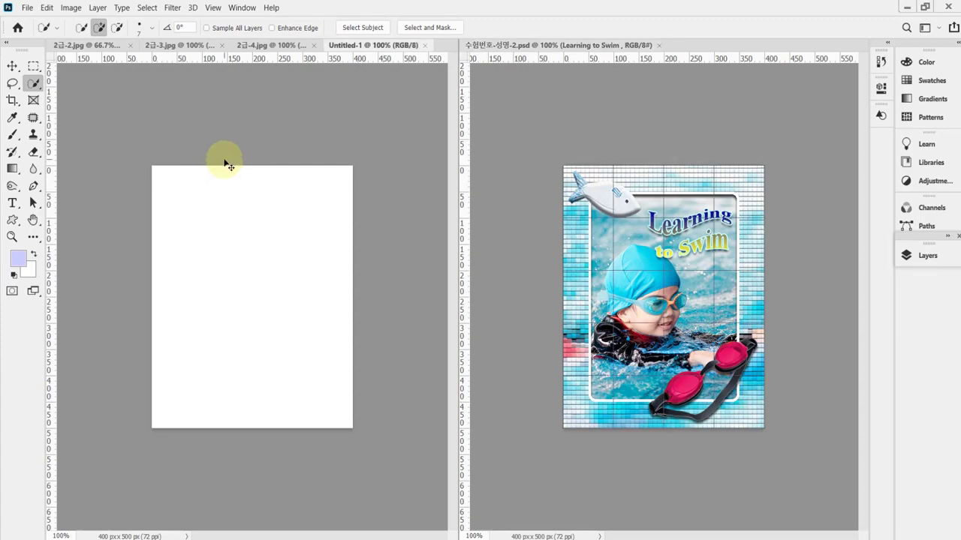
{"action": "key", "text": "ctrl+apostrophe"}
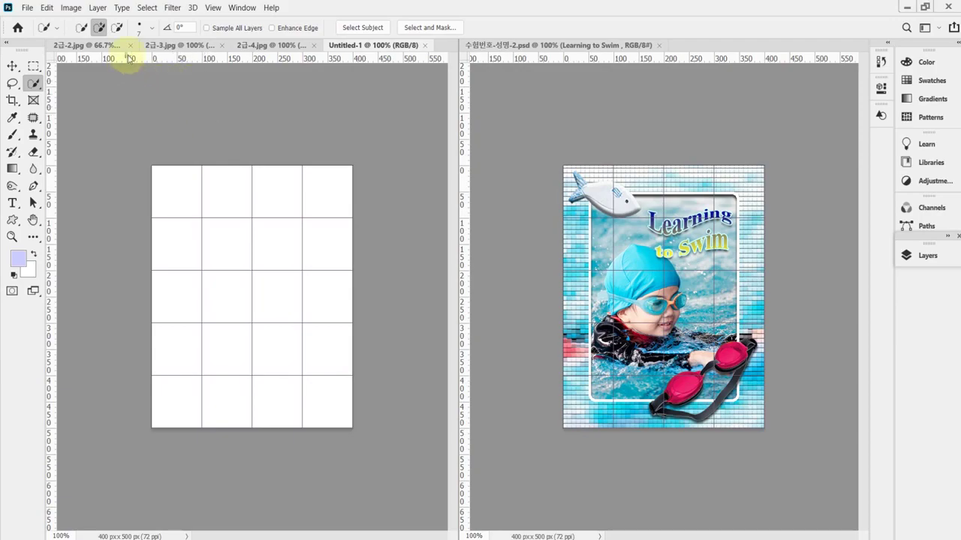
Copy the whole 2급-2.jpg image and paste it into the new 400 by 500 pixel document
{"action": "left_click", "coordinate": [72, 44]}
{"action": "key", "text": "ctrl+a"}
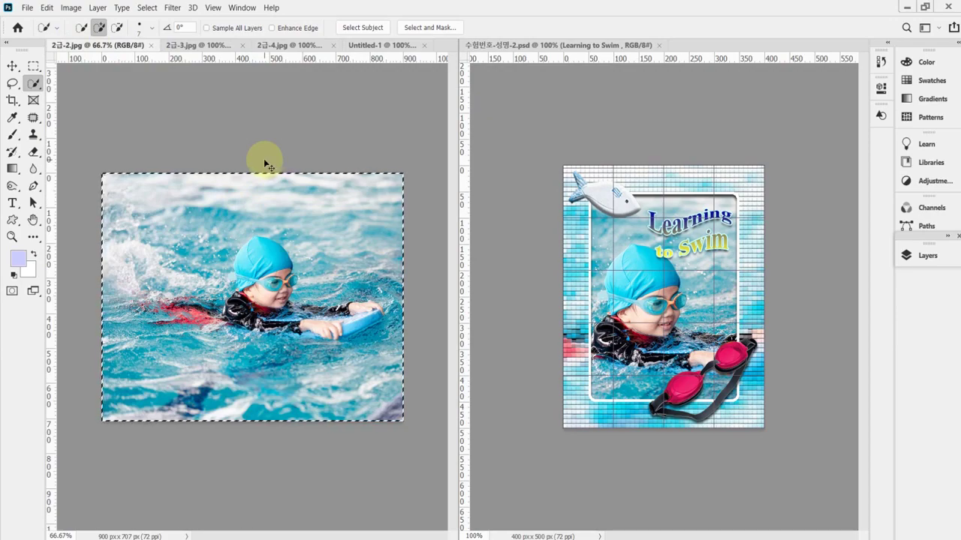
{"action": "left_click", "coordinate": [349, 44]}
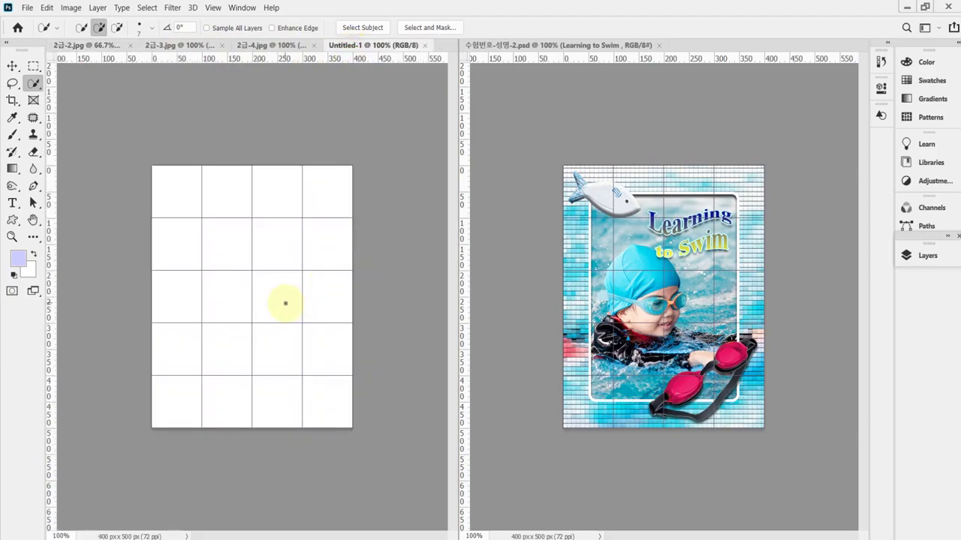
{"action": "key", "text": "ctrl+v"}
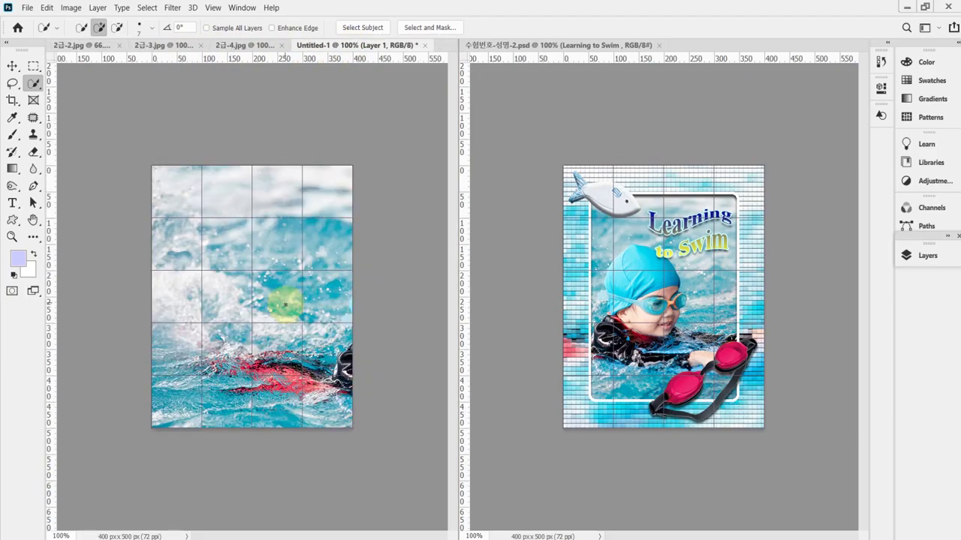
Free-transform the pasted swimmer photo, scaling it to 81% with linked proportions and moving it to about X 164.5 px, Y 250 px
{"action": "key", "text": "ctrl+t"}
{"action": "left_click_drag", "start_coordinate": [330, 230], "coordinate": [223, 278]}
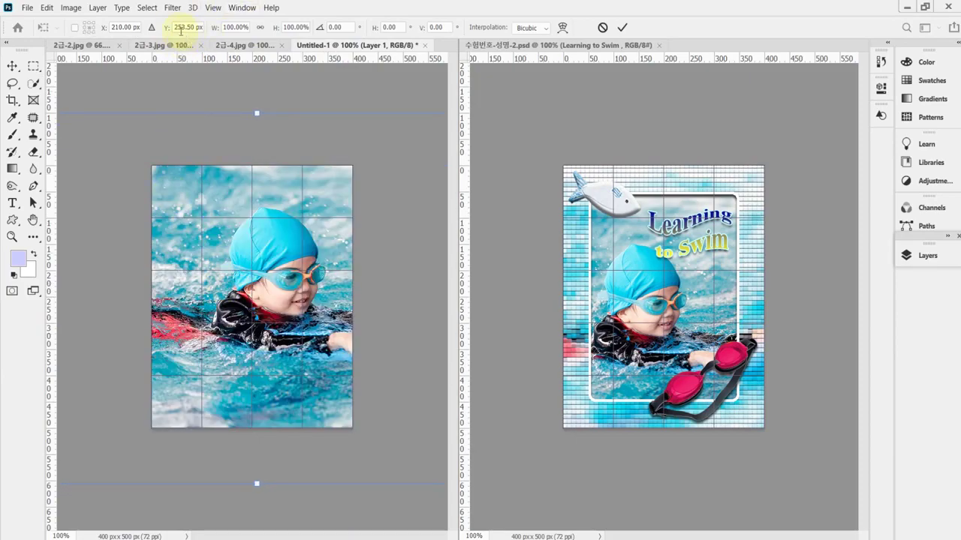
{"action": "left_click_drag", "start_coordinate": [213, 29], "coordinate": [202, 27]}
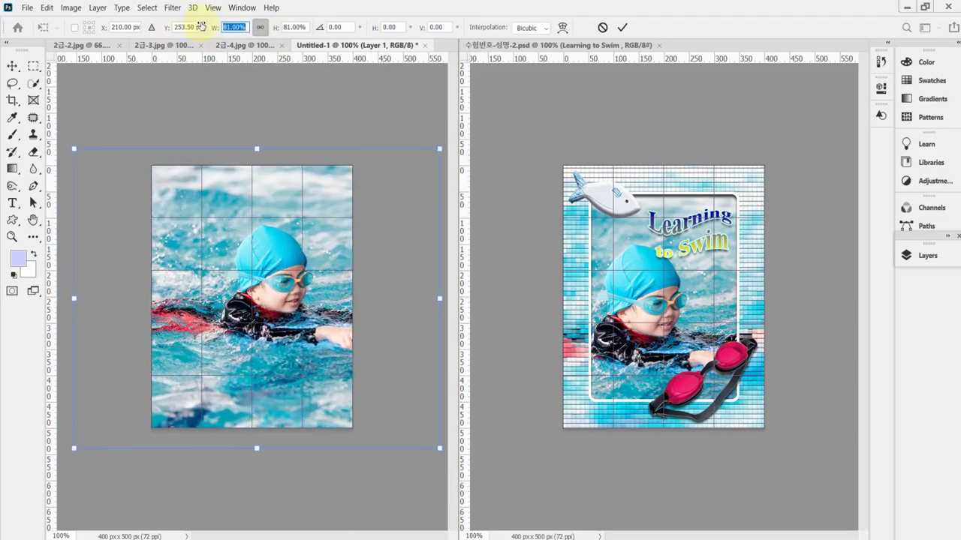
{"action": "left_click", "coordinate": [260, 28]}
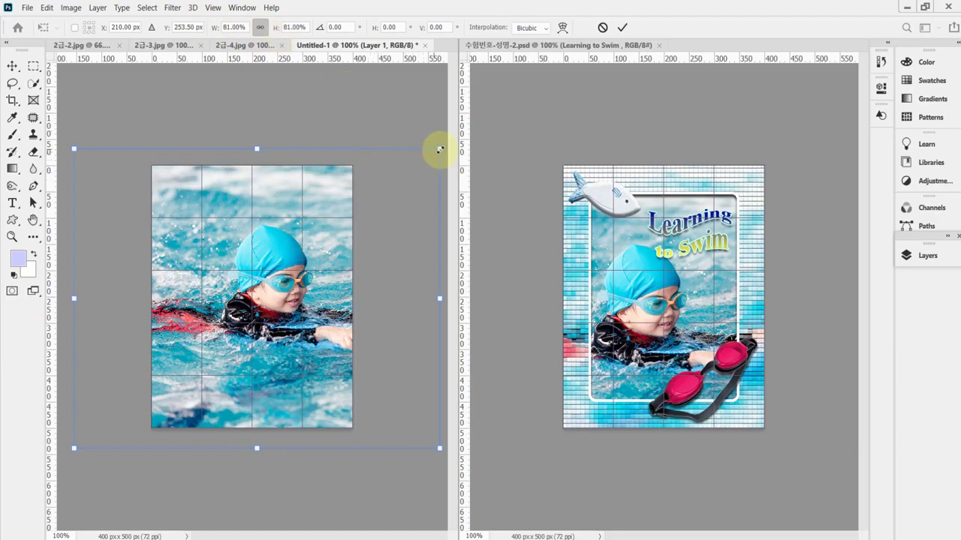
{"action": "left_click_drag", "start_coordinate": [385, 228], "coordinate": [365, 220]}
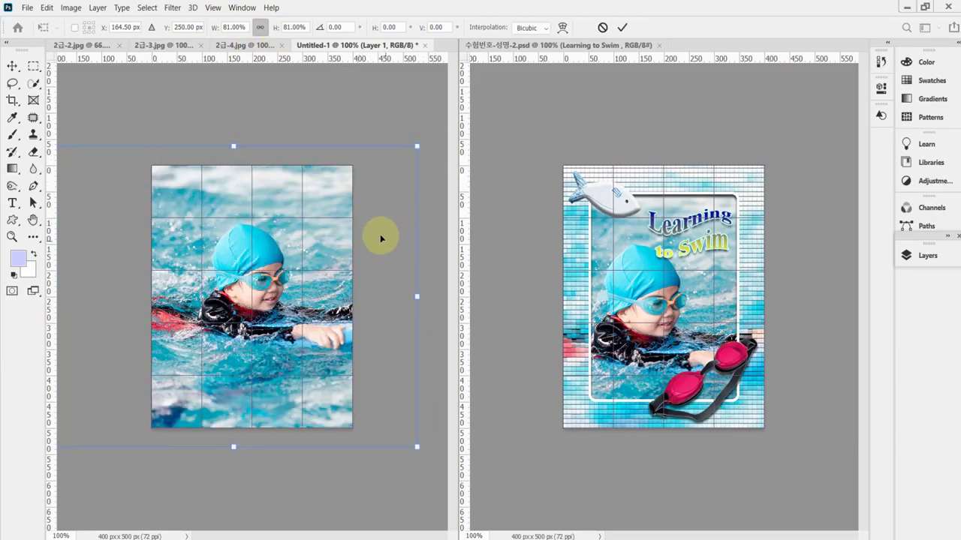
Enlarge the swimmer photo to 88.39% with linked proportions and reposition it at about X 120 px, Y 300 px
{"action": "left_click_drag", "start_coordinate": [416, 145], "coordinate": [440, 125]}
{"action": "left_click_drag", "start_coordinate": [388, 223], "coordinate": [355, 229]}
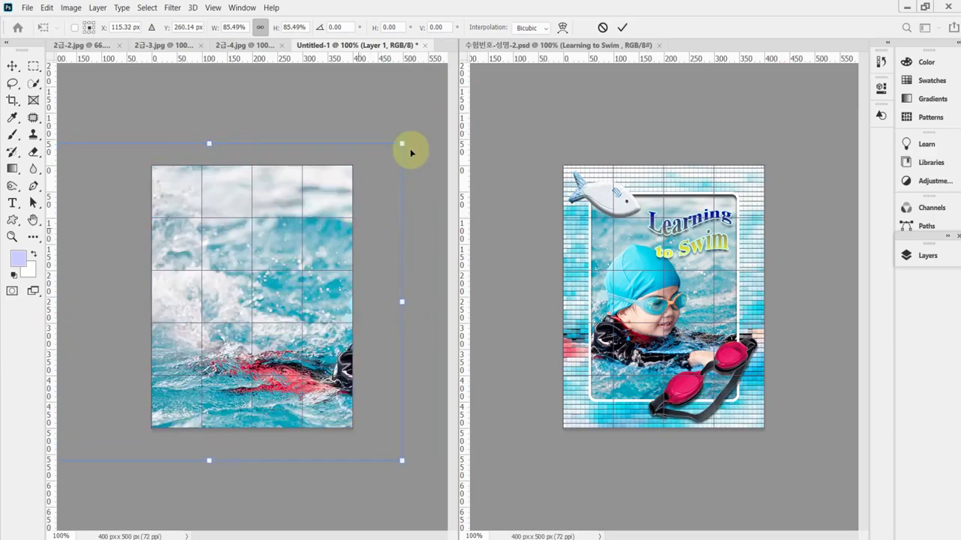
{"action": "left_click_drag", "start_coordinate": [399, 144], "coordinate": [413, 133]}
{"action": "left_click_drag", "start_coordinate": [375, 239], "coordinate": [377, 276]}
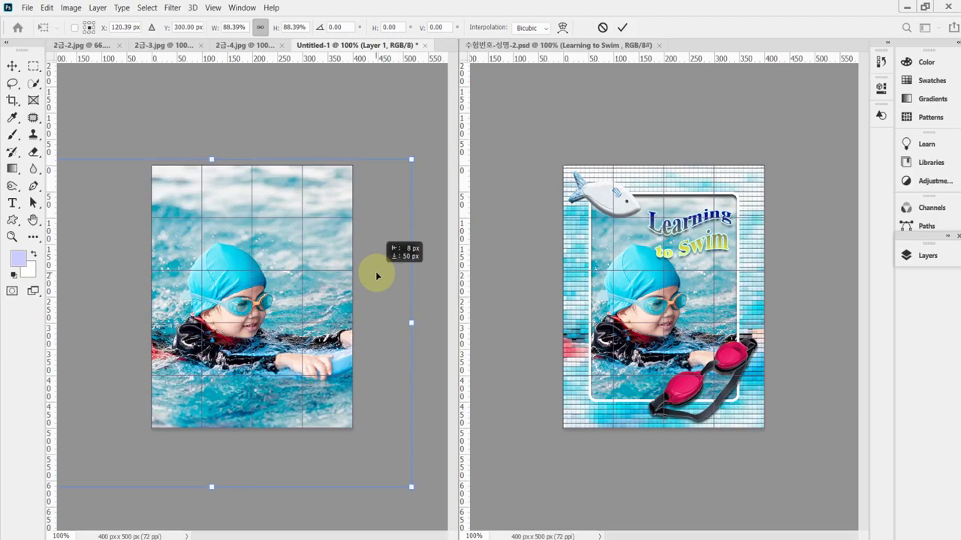
{"action": "left_click_drag", "start_coordinate": [376, 276], "coordinate": [377, 276]}
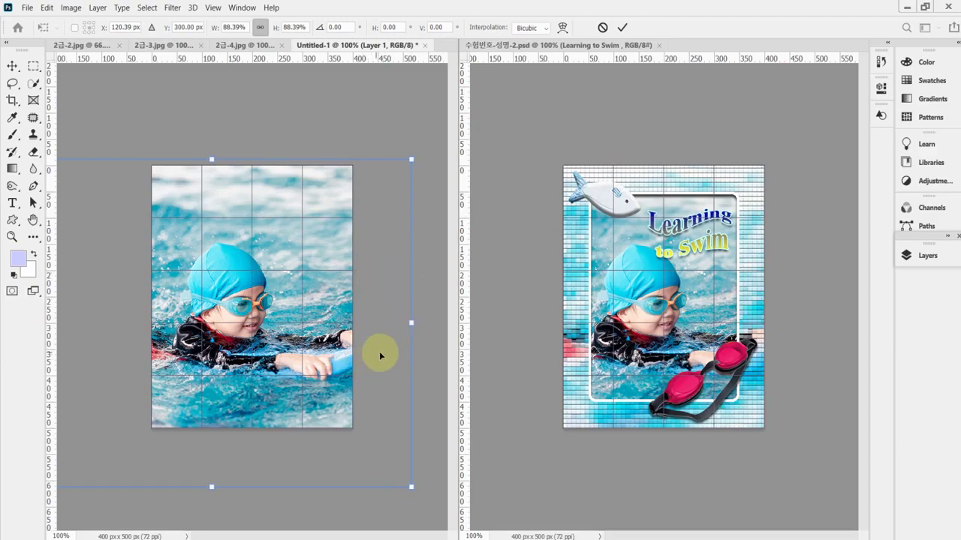
Shift the enlarged swimmer photo horizontally to about X 128 px and apply the transform
{"action": "key", "text": "Left"}
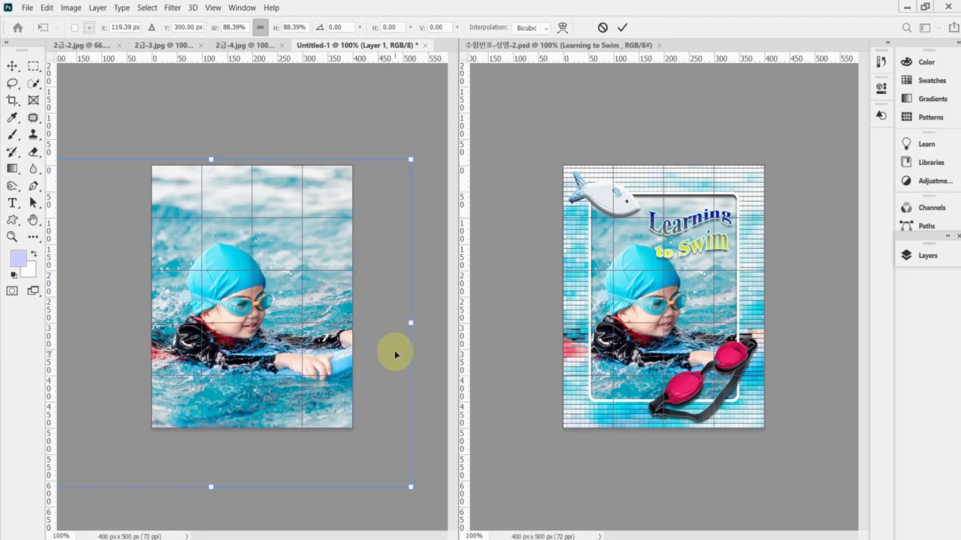
{"action": "key", "text": "Right"}
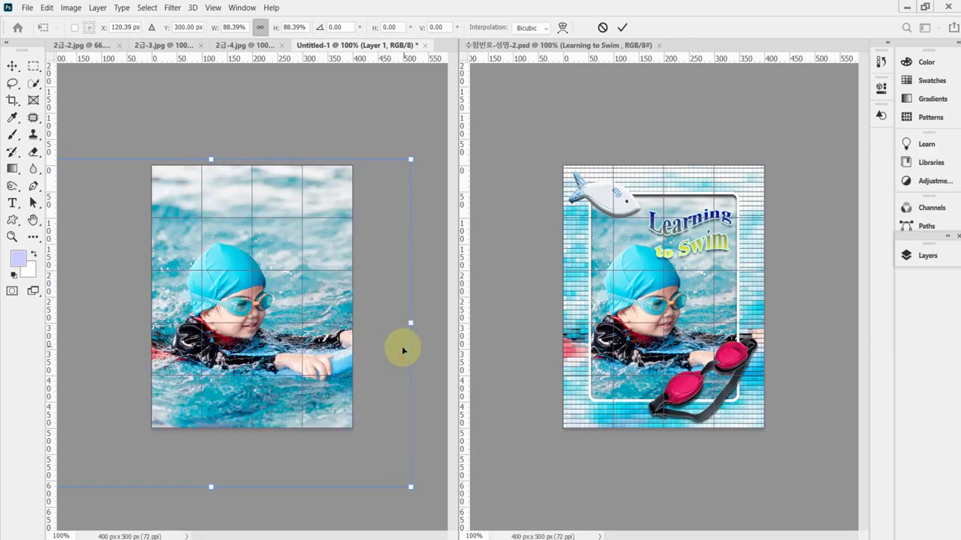
{"action": "key", "text": "Right"}
{"action": "left_click_drag", "start_coordinate": [304, 368], "coordinate": [307, 369]}
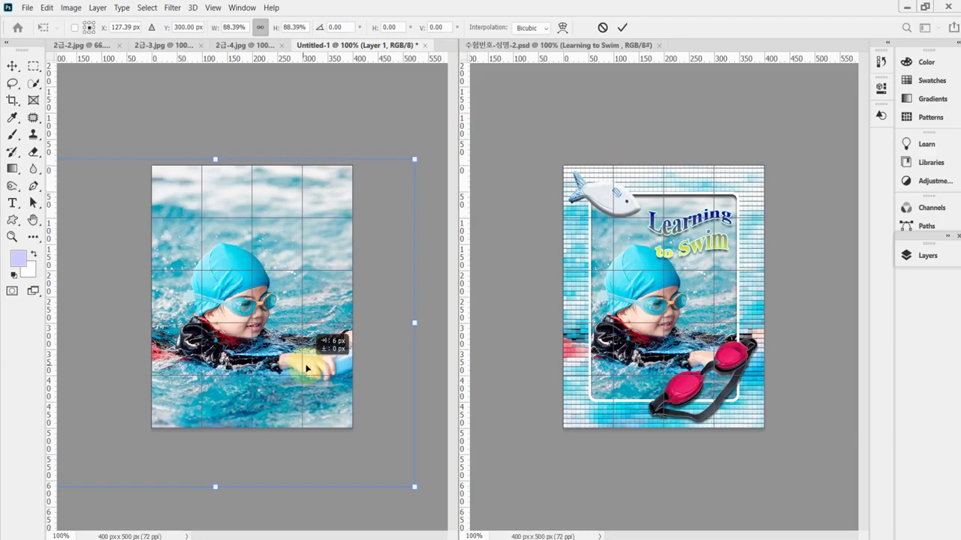
{"action": "key", "text": "Right"}
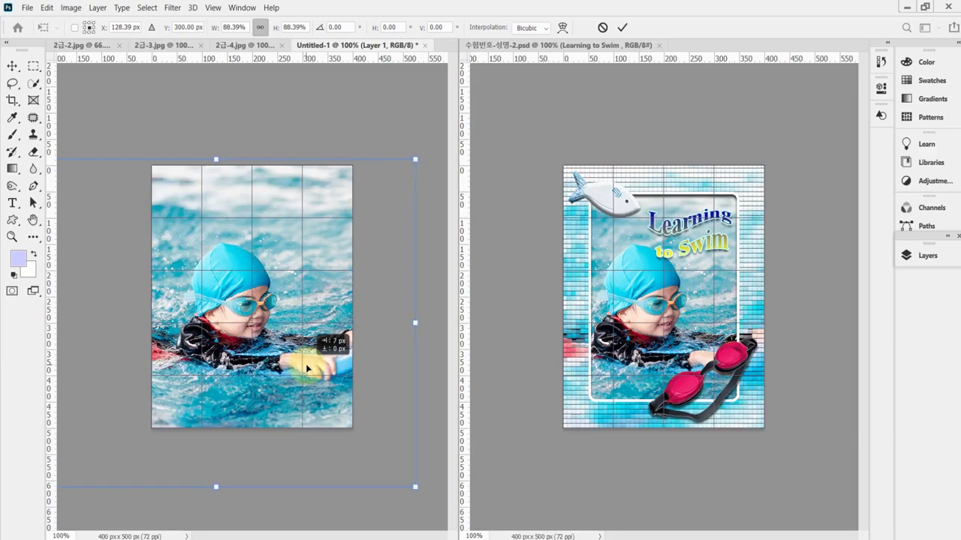
{"action": "key", "text": "Return"}
{"action": "key", "text": "w"}
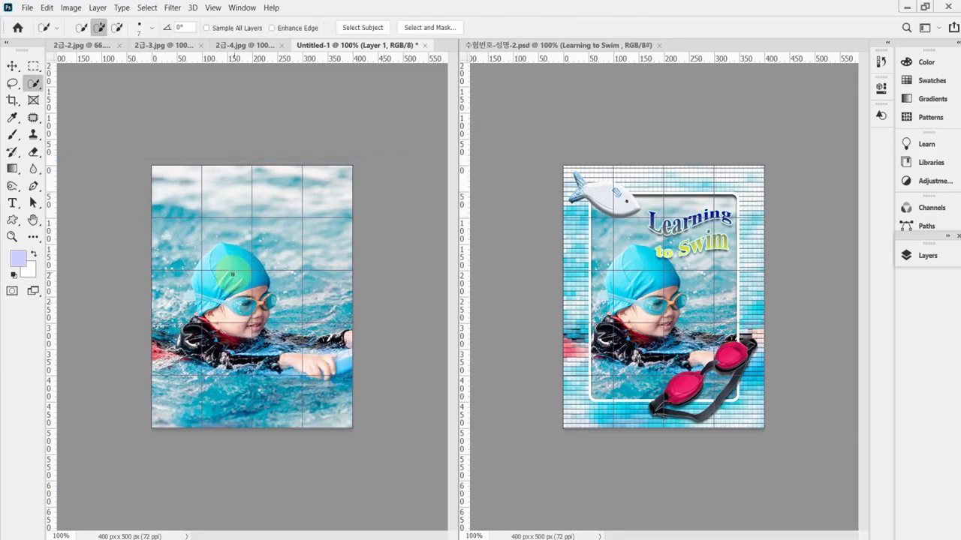
Save the document as the Photoshop file 수험번호-성명-2 in the 임시파일 folder on the desktop
{"action": "key", "text": "ctrl+shift+s"}
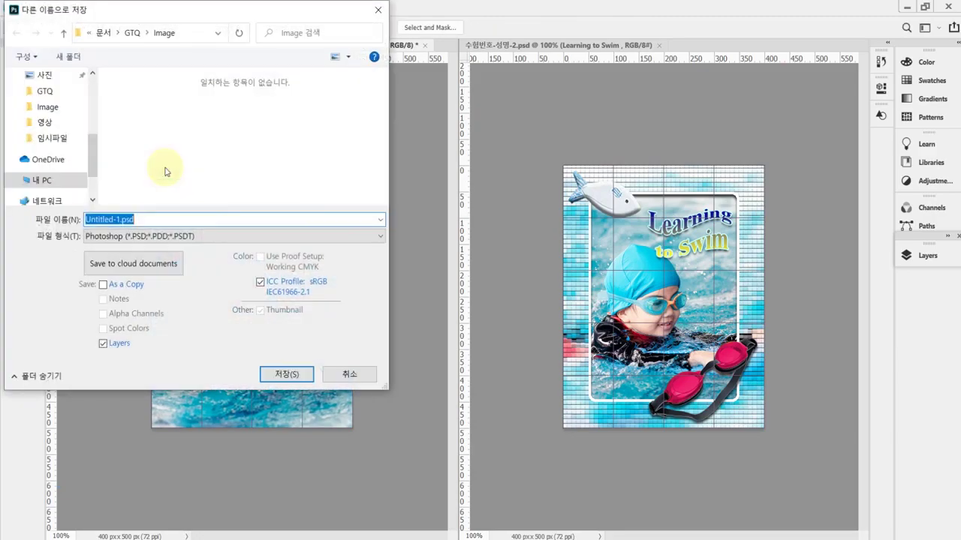
{"action": "left_click", "coordinate": [72, 159]}
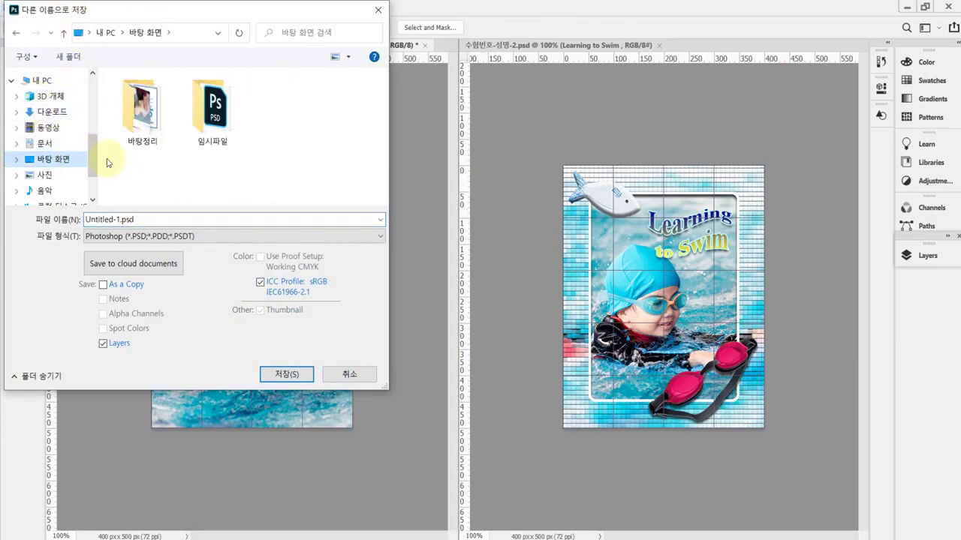
{"action": "double_click", "coordinate": [211, 113]}
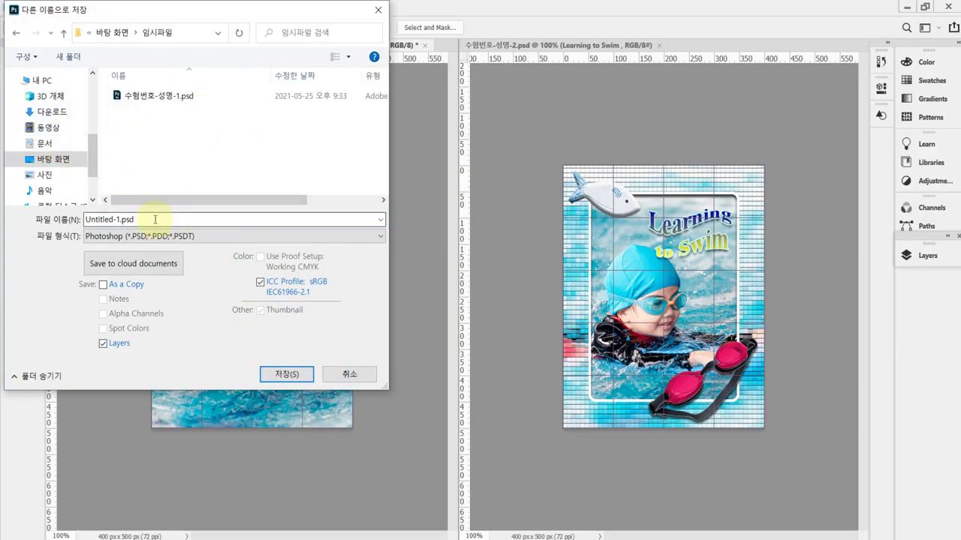
{"action": "left_click", "coordinate": [156, 95]}
{"action": "left_click", "coordinate": [141, 217]}
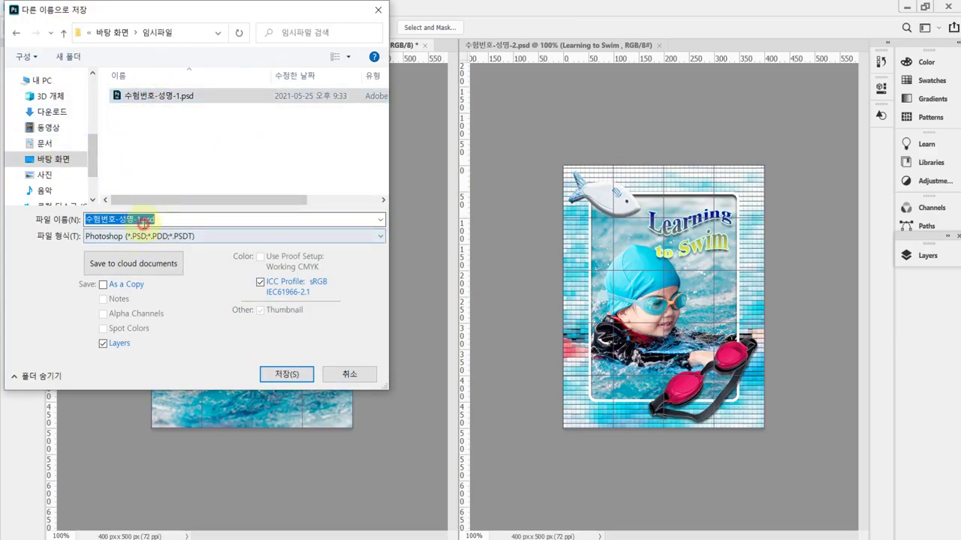
{"action": "left_click", "coordinate": [141, 219]}
{"action": "left_click_drag", "start_coordinate": [136, 219], "coordinate": [165, 219]}
{"action": "type", "text": "2"}
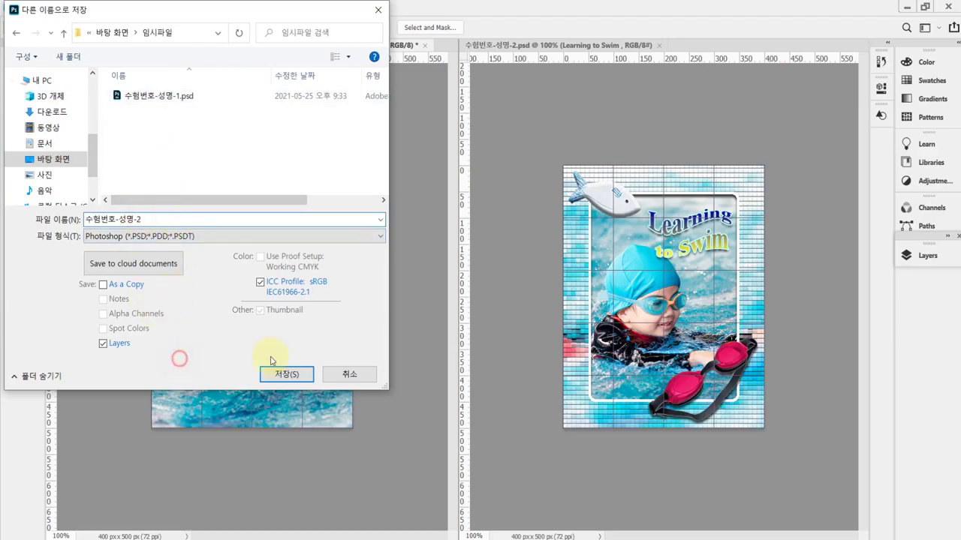
{"action": "left_click", "coordinate": [285, 373]}
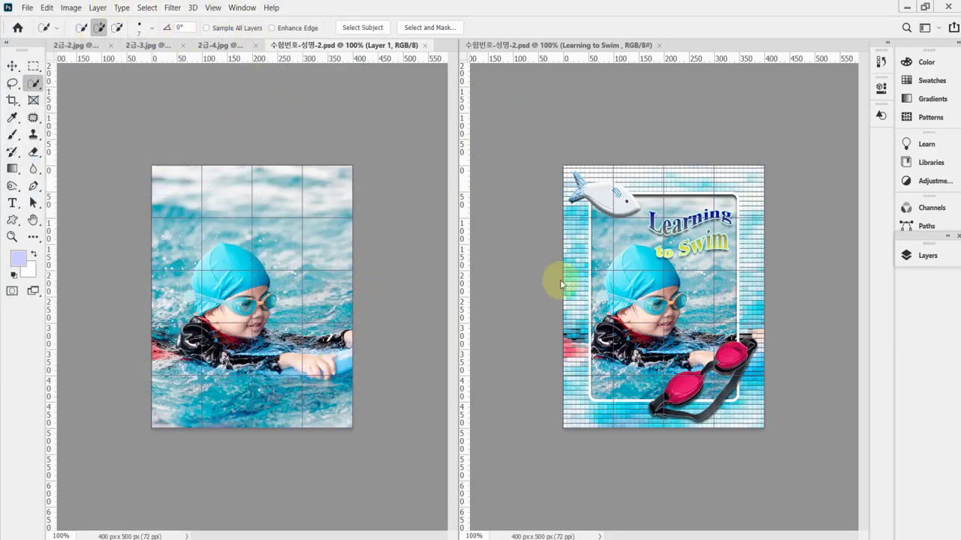
Duplicate the swimmer photo layer, Layer 1
{"action": "left_click", "coordinate": [929, 259]}
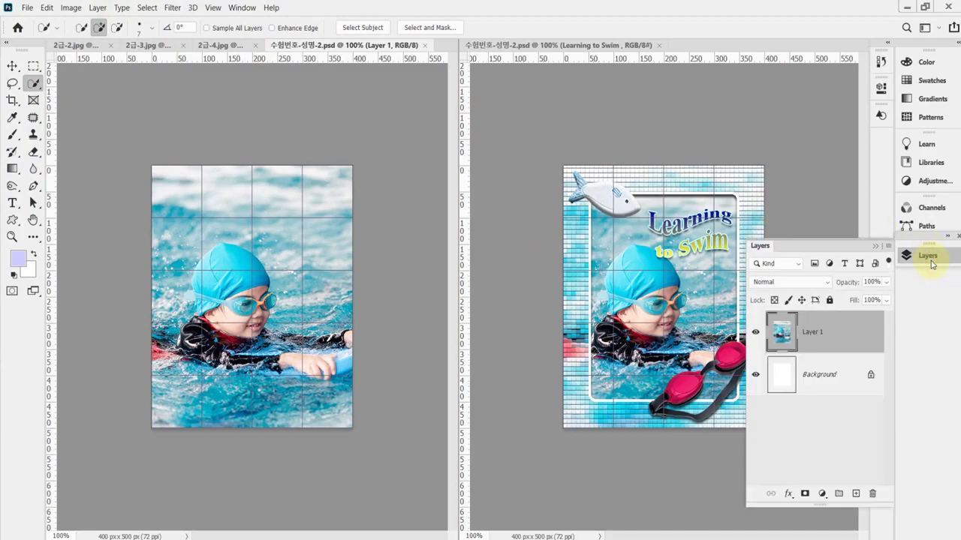
{"action": "key", "text": "ctrl+j"}
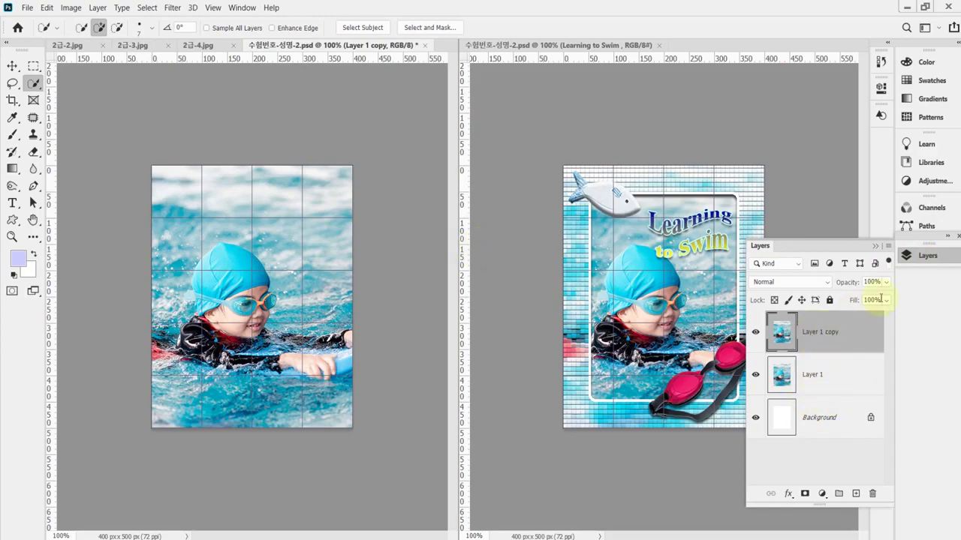
{"action": "left_click", "coordinate": [917, 258]}
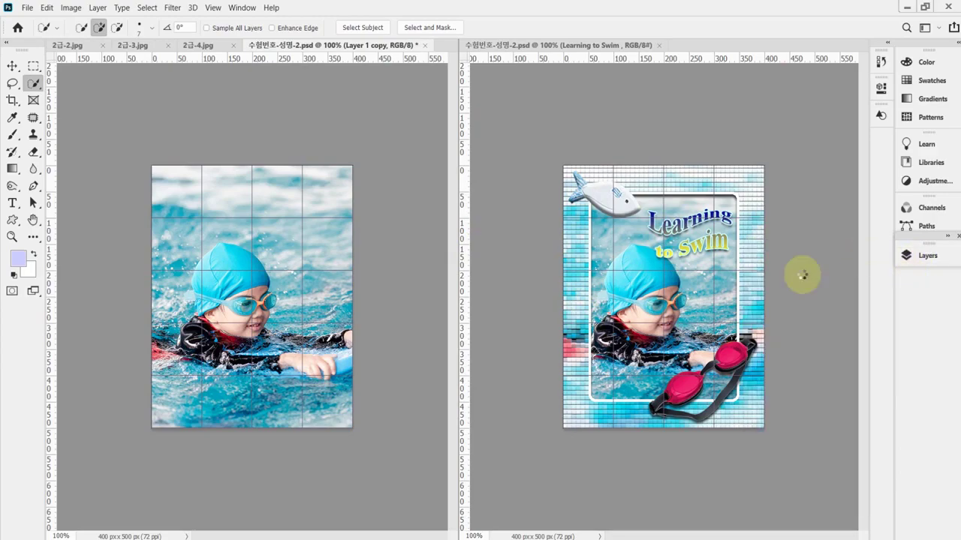
Check the frame conditions in the exam PDF and apply the Patchwork texture filter to the duplicated layer with square size 4 and relief 8
{"action": "key", "text": "alt+Tab"}
{"action": "scroll", "coordinate": [390, 409], "scroll_direction": "down", "scroll_amount": 1}
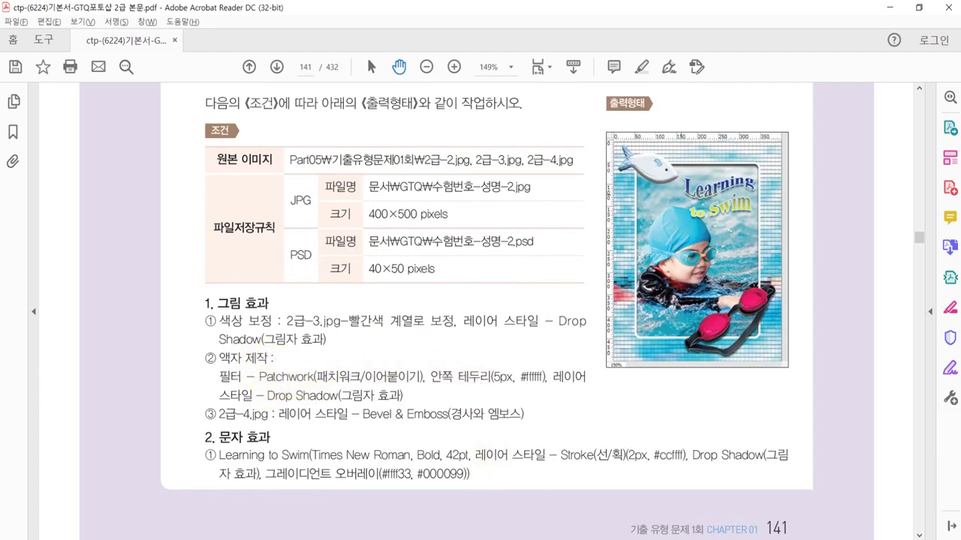
{"action": "left_click", "coordinate": [495, 531]}
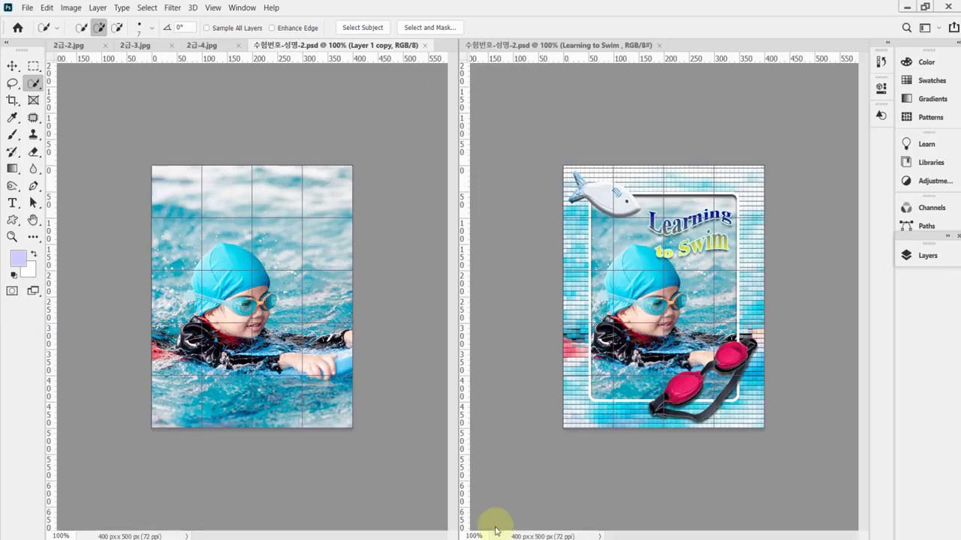
{"action": "left_click", "coordinate": [172, 8]}
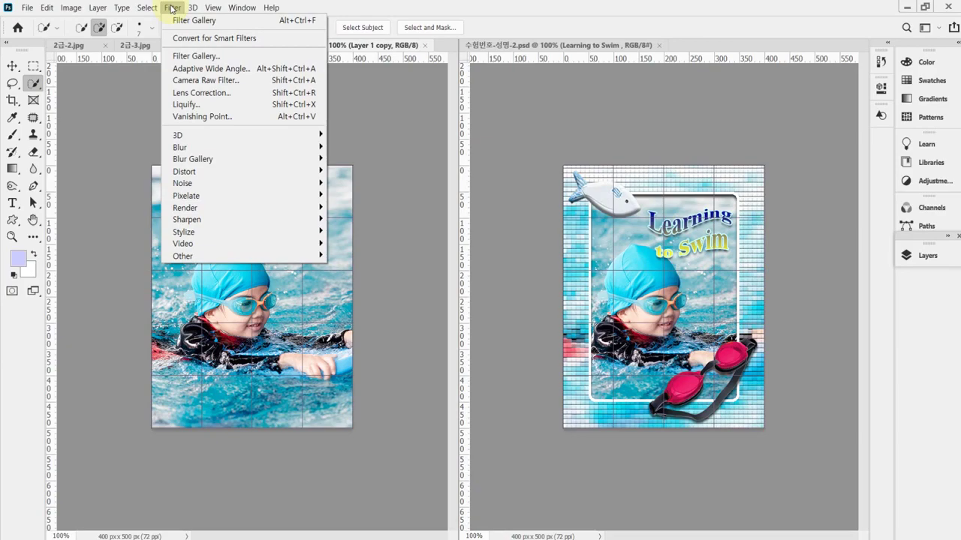
{"action": "left_click", "coordinate": [196, 56]}
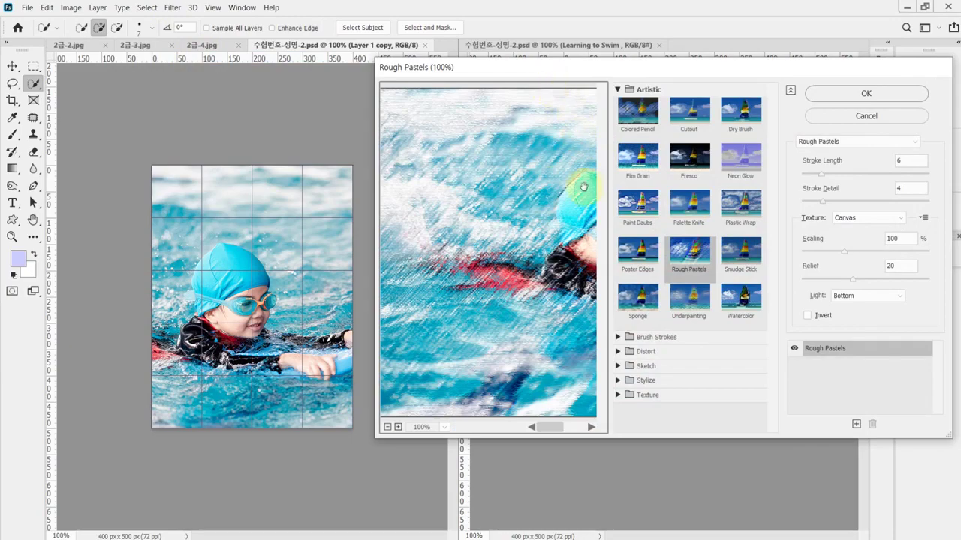
{"action": "left_click_drag", "start_coordinate": [584, 186], "coordinate": [452, 214]}
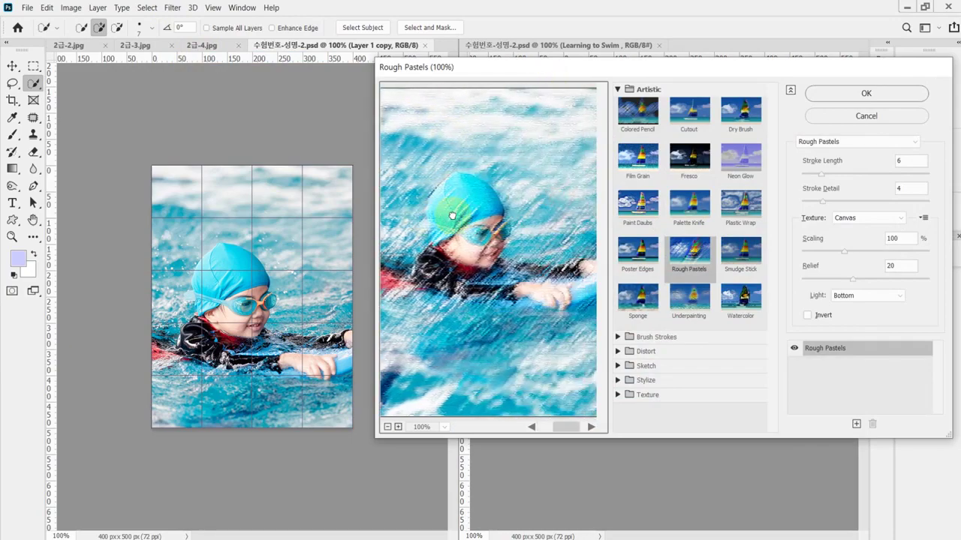
{"action": "left_click", "coordinate": [618, 88]}
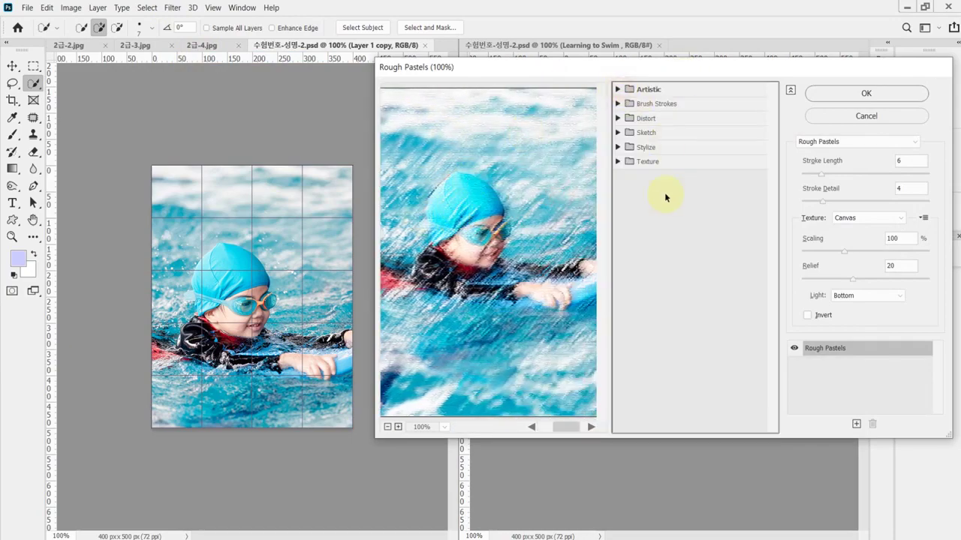
{"action": "left_click", "coordinate": [618, 162]}
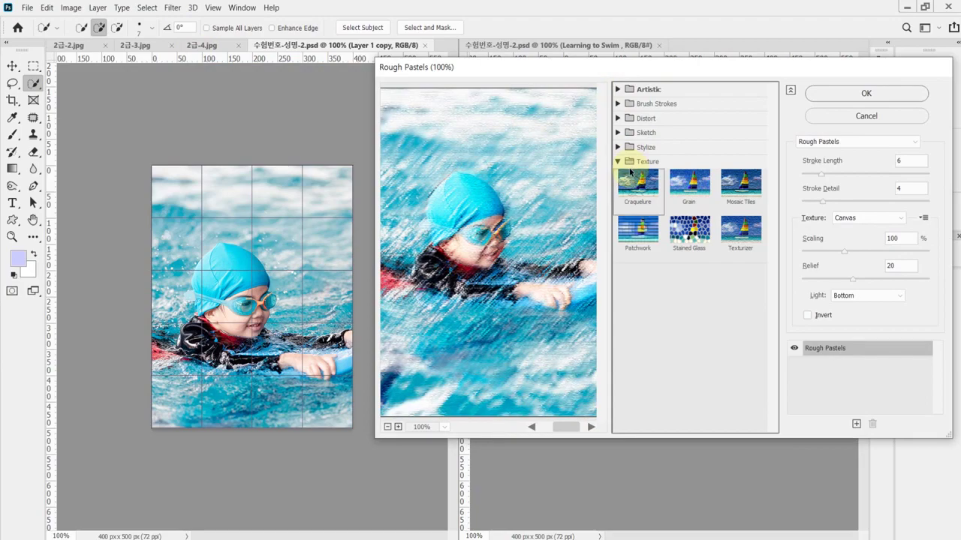
{"action": "left_click", "coordinate": [637, 238]}
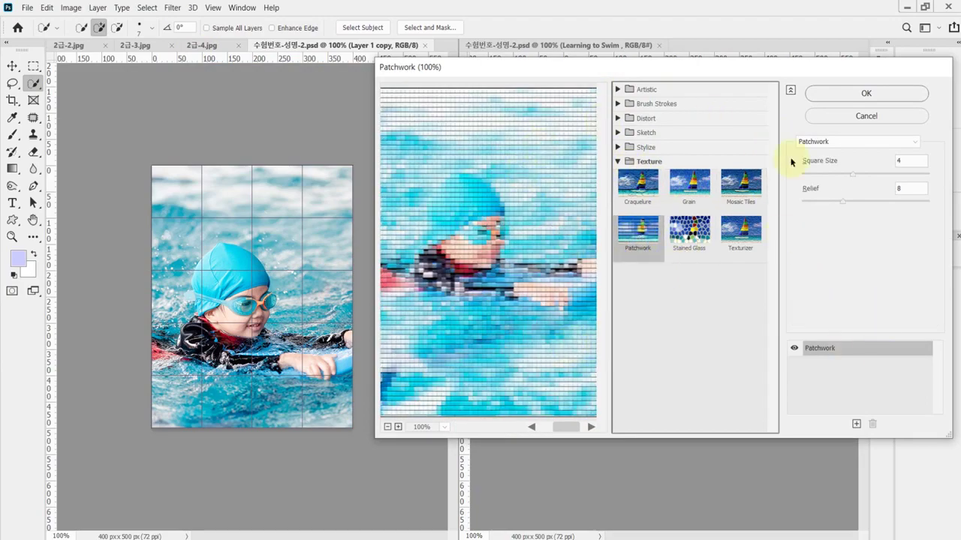
{"action": "left_click", "coordinate": [855, 94]}
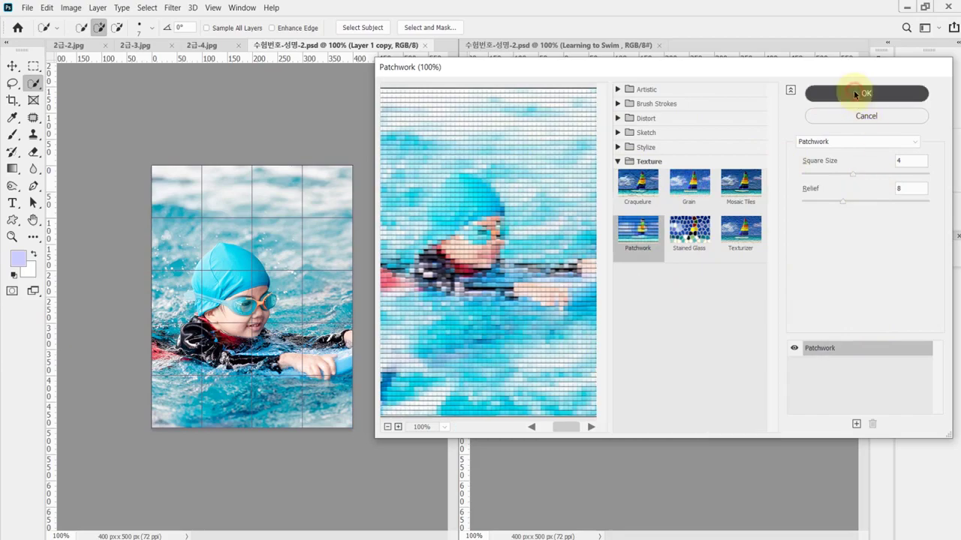
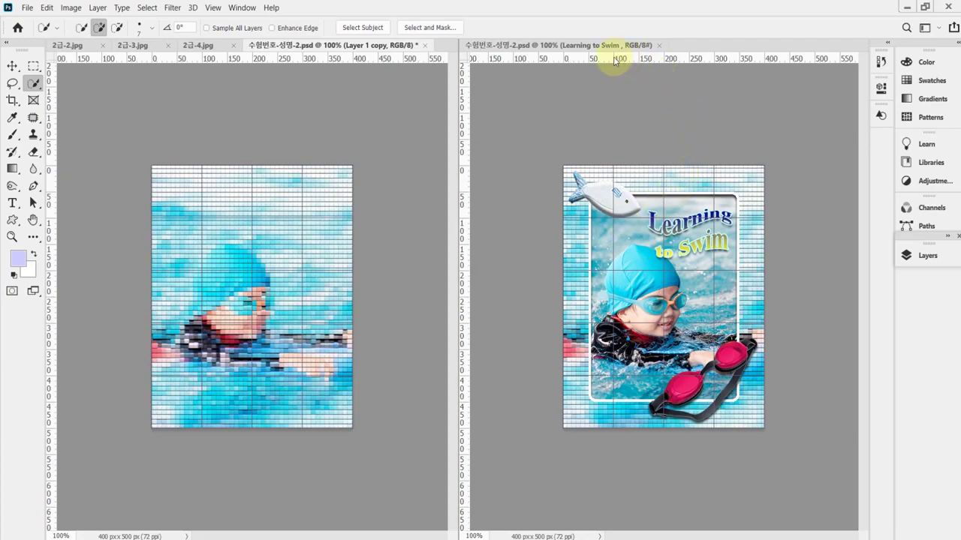
Examine the frame's position against the rulers in the finished example and in the exam PDF's output image
{"action": "left_click_drag", "start_coordinate": [594, 75], "coordinate": [589, 229]}
{"action": "key", "text": "alt+Tab"}
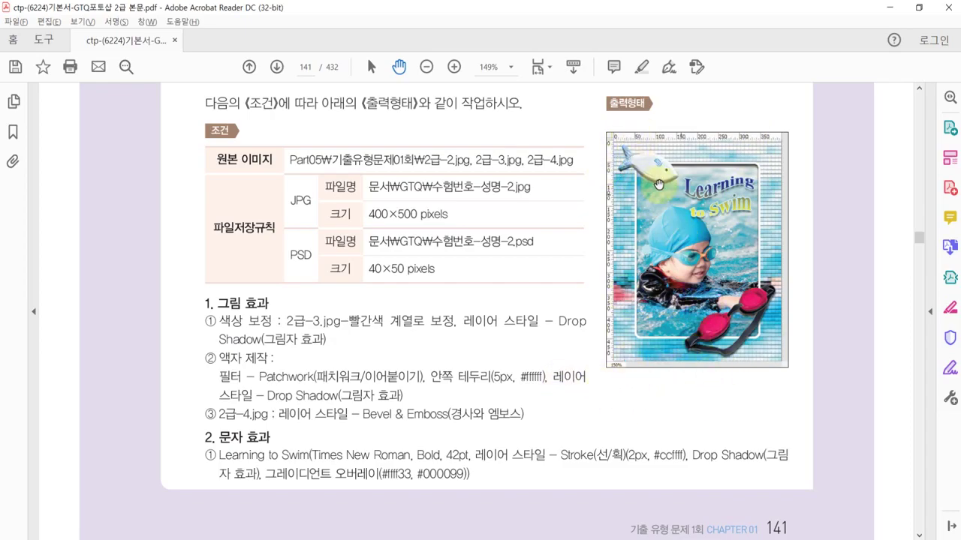
{"action": "scroll", "coordinate": [647, 188], "scroll_direction": "up", "scroll_amount": 3}
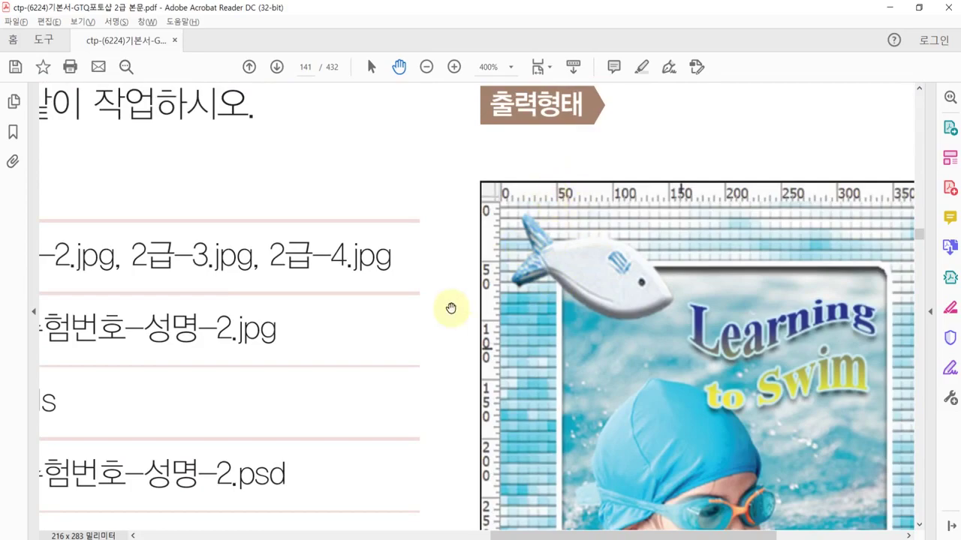
{"action": "scroll", "coordinate": [492, 320], "scroll_direction": "down", "scroll_amount": 2, "text": "ctrl"}
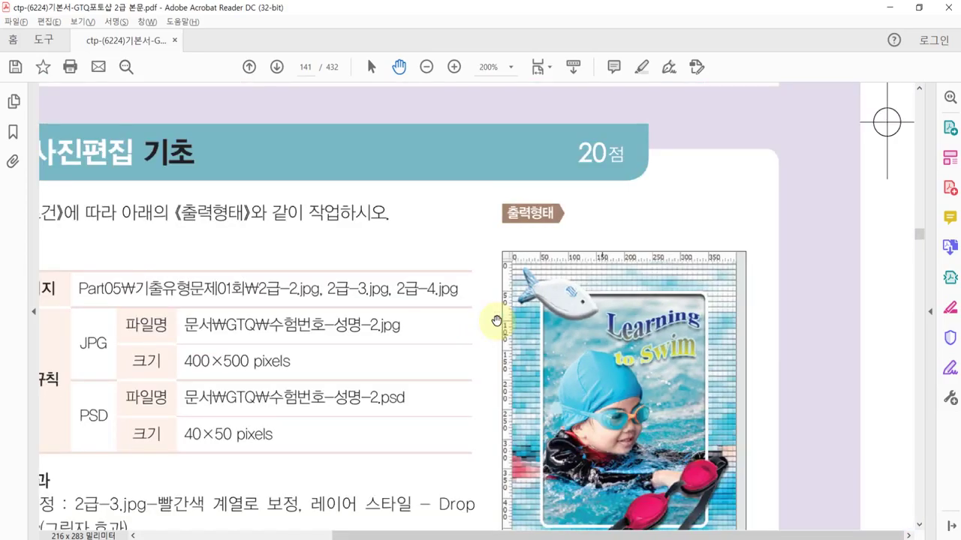
{"action": "scroll", "coordinate": [496, 321], "scroll_direction": "down", "scroll_amount": 2}
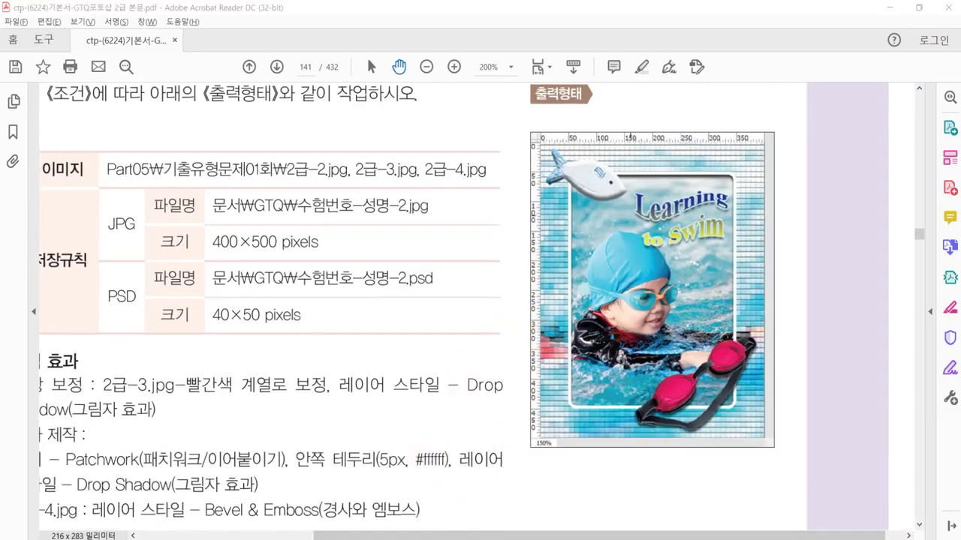
{"action": "key", "text": "alt+Tab"}
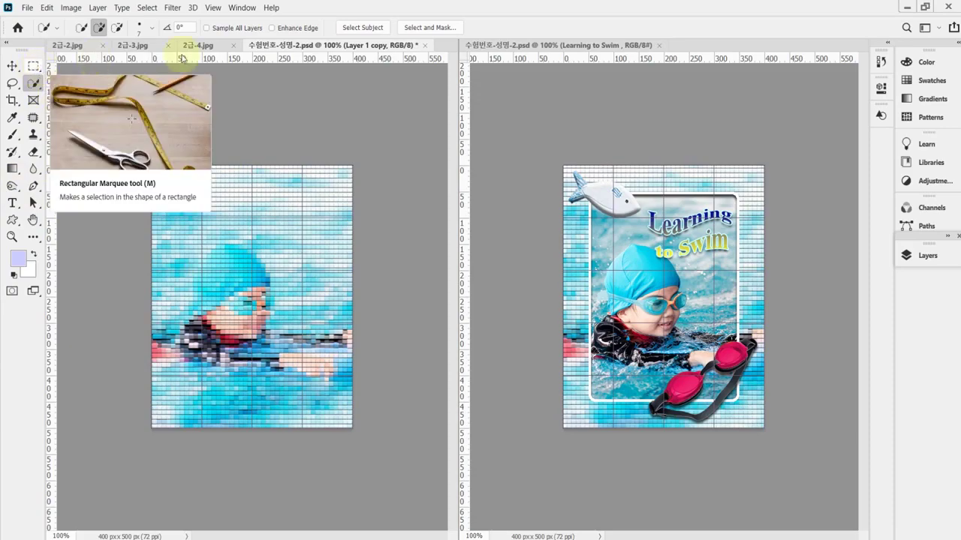
Place a horizontal guide across the vertical centre of the canvas at Y 250 px
{"action": "left_click_drag", "start_coordinate": [253, 60], "coordinate": [264, 296]}
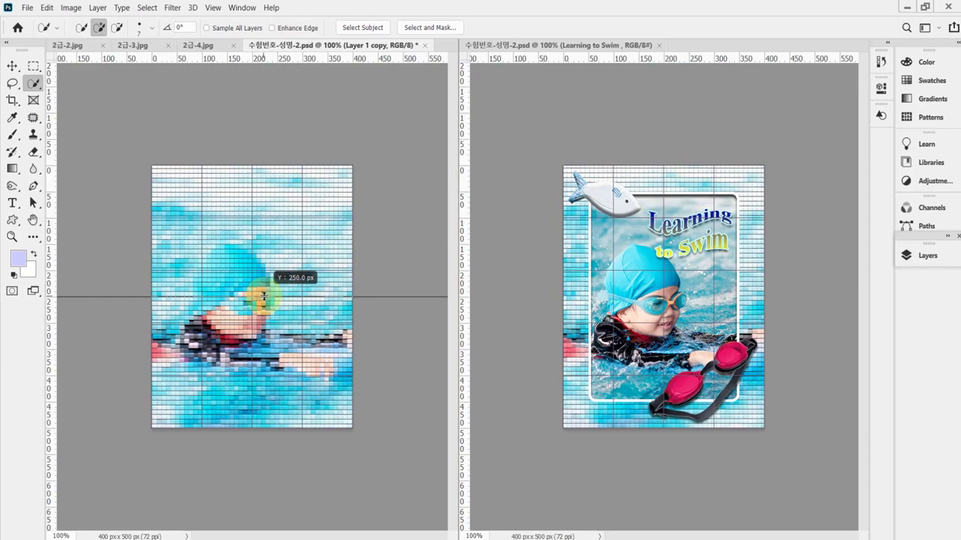
{"action": "left_click_drag", "start_coordinate": [263, 297], "coordinate": [264, 296]}
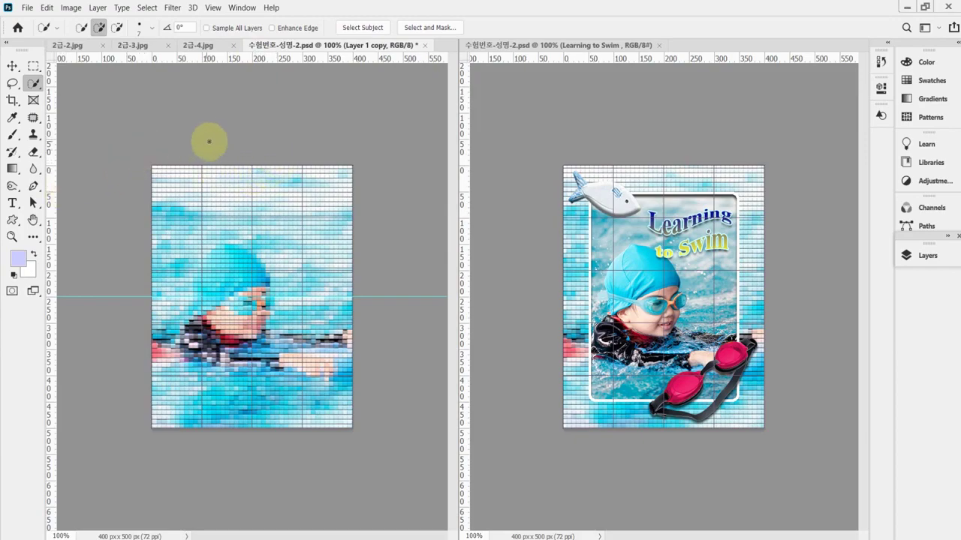
Activate the Rectangular Marquee tool and reset all tools to their default settings
{"action": "left_click", "coordinate": [34, 67]}
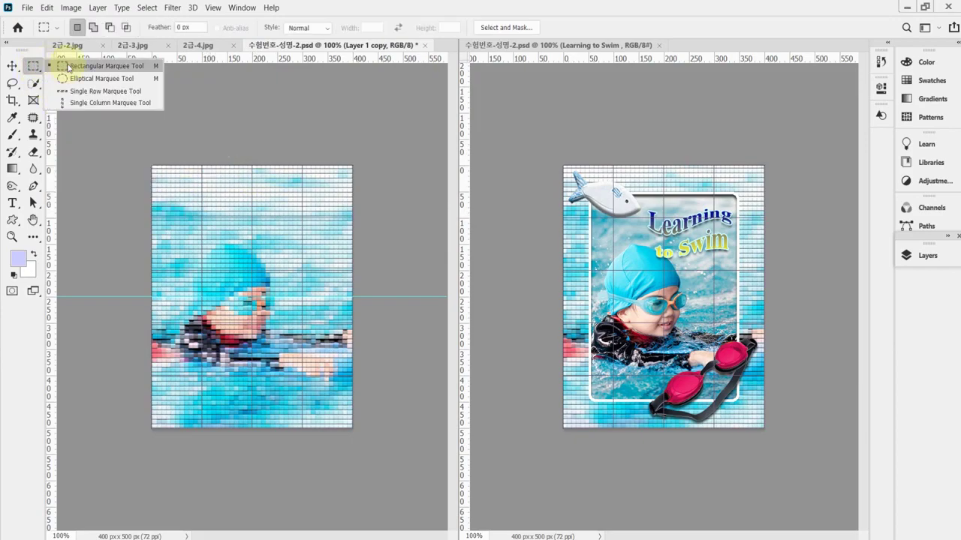
{"action": "left_click", "coordinate": [68, 67]}
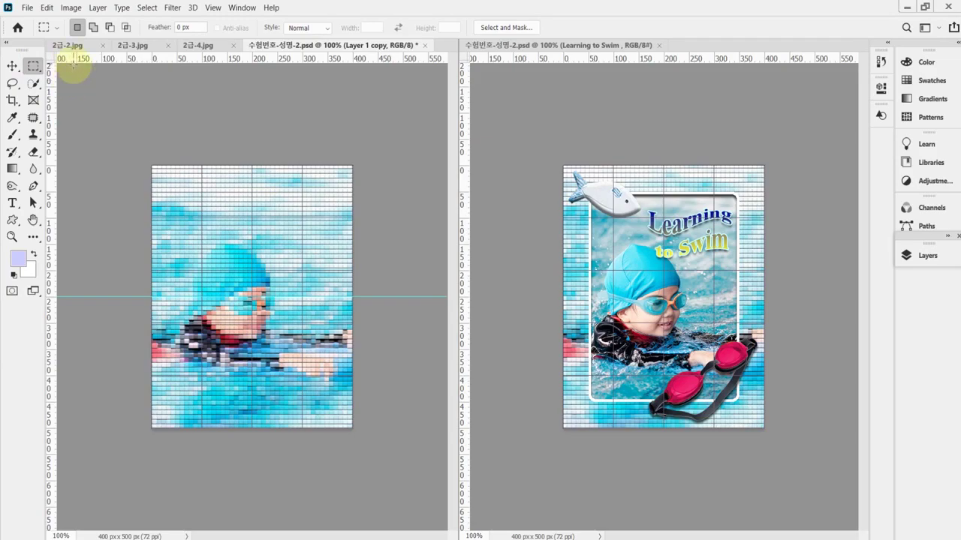
{"action": "right_click", "coordinate": [47, 29]}
{"action": "left_click", "coordinate": [69, 39]}
{"action": "left_click", "coordinate": [461, 210]}
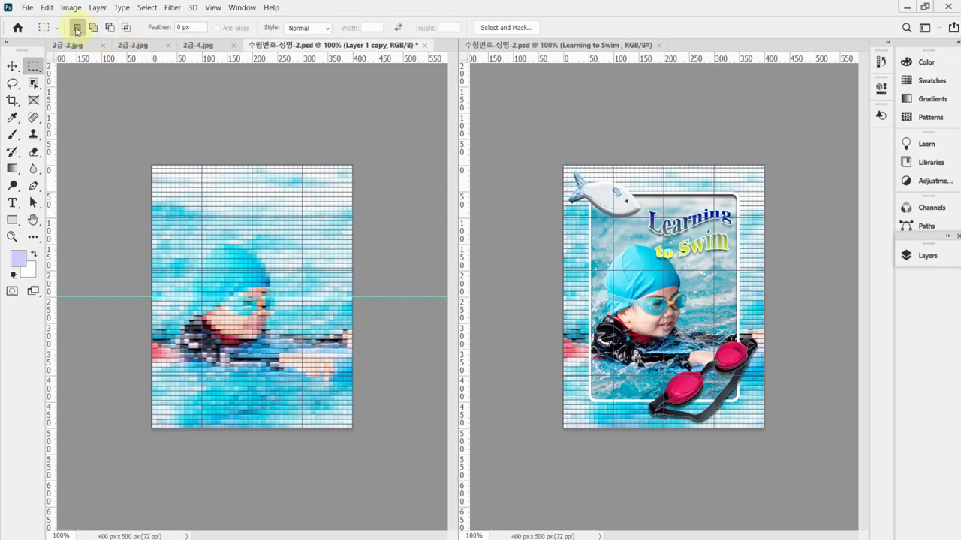
Set the Rectangular Marquee to the Fixed Size style with a width of 300 px and a height of 400 px
{"action": "left_click", "coordinate": [162, 31]}
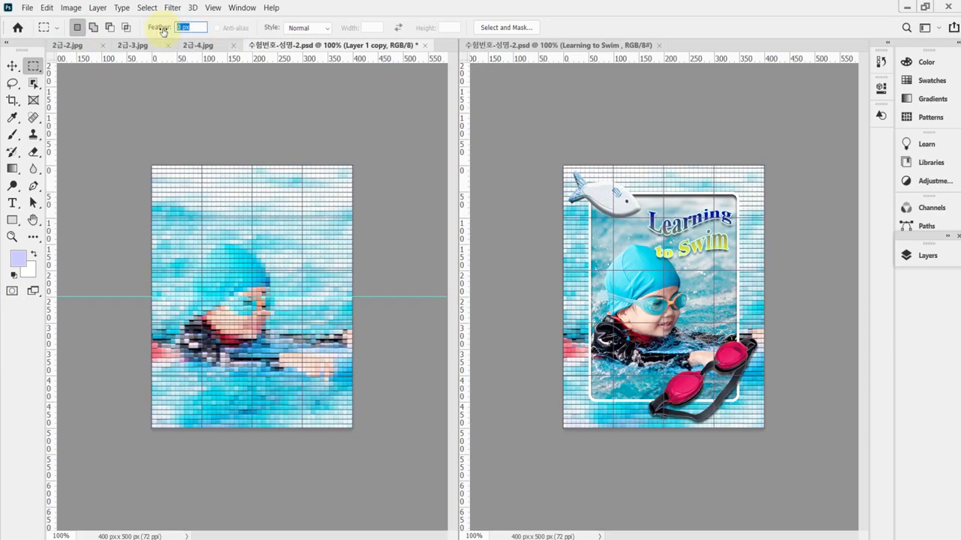
{"action": "left_click", "coordinate": [321, 28]}
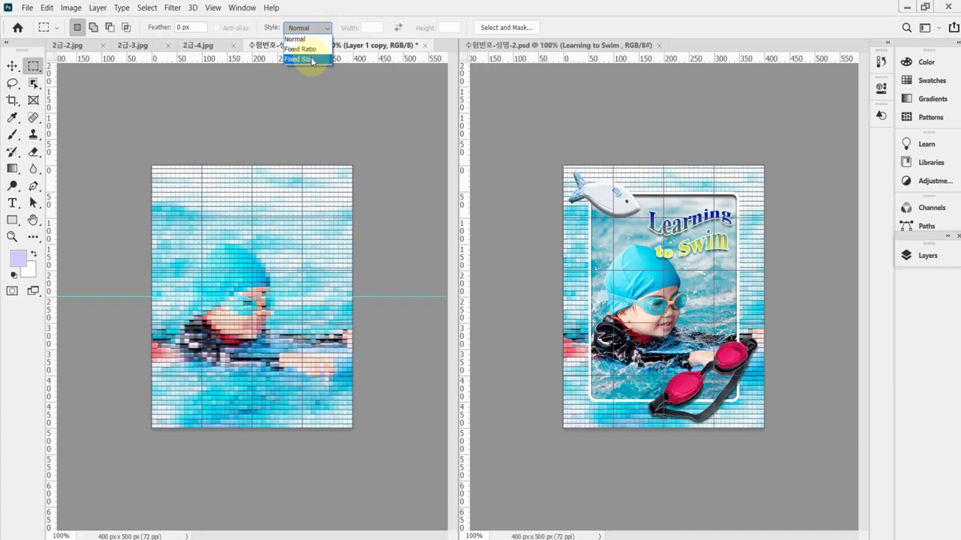
{"action": "left_click", "coordinate": [311, 60]}
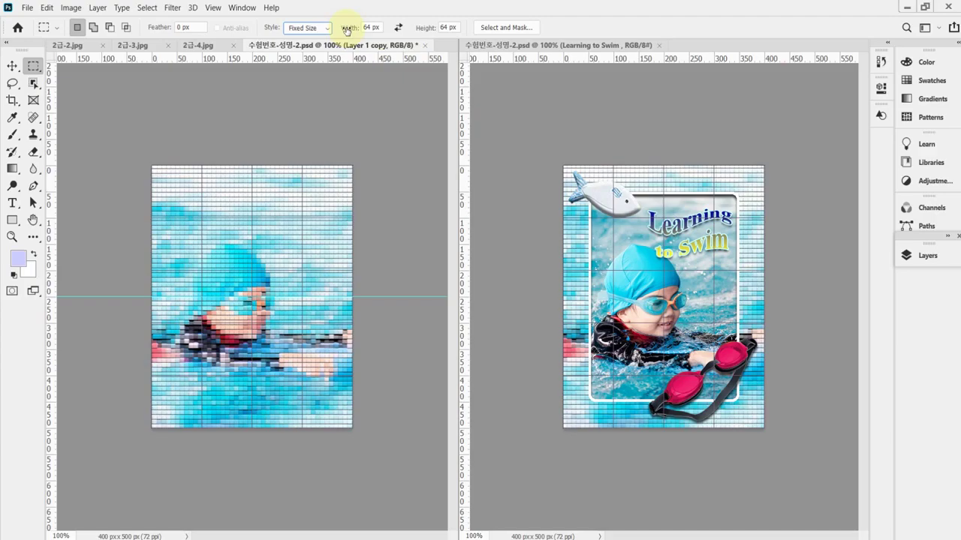
{"action": "left_click", "coordinate": [347, 29]}
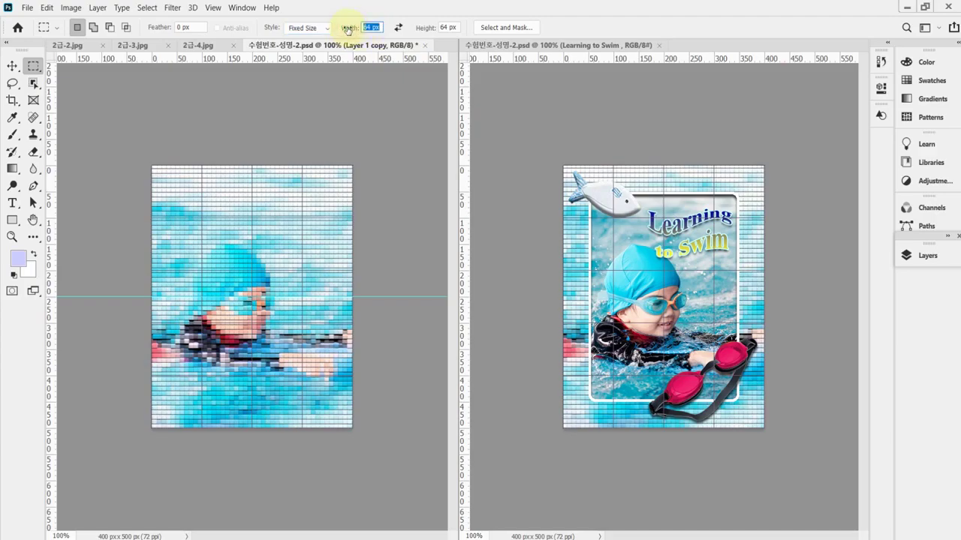
{"action": "type", "text": "300"}
{"action": "key", "text": "Tab"}
{"action": "type", "text": "400"}
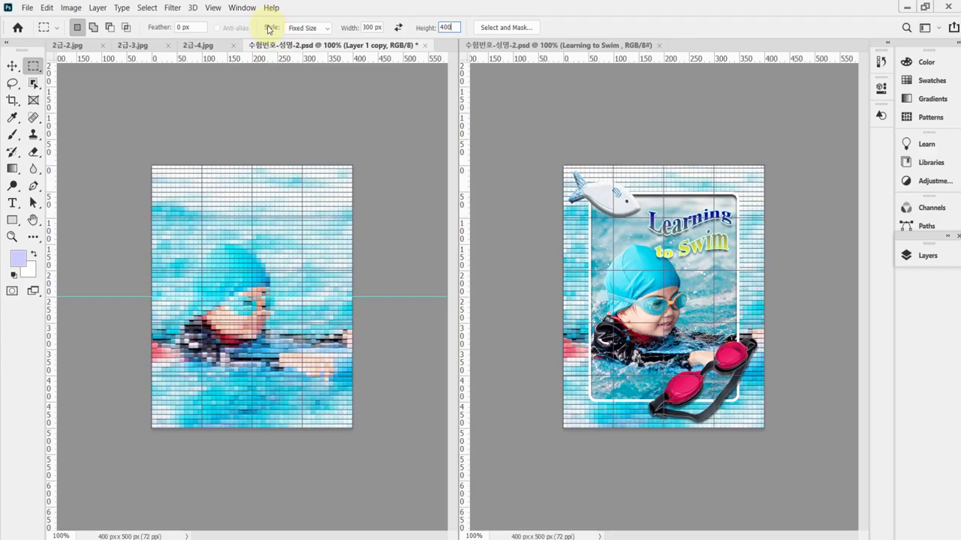
{"action": "key", "text": "Return"}
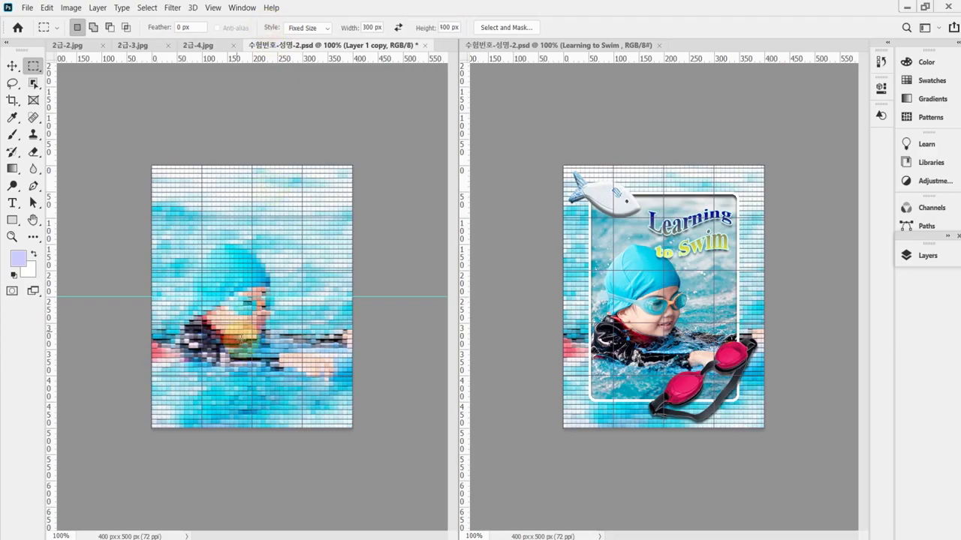
Place the fixed-size rectangular selection from its centre on the middle of the canvas, where the guide and centre grid line meet
{"action": "key", "text": "ctrl+plus"}
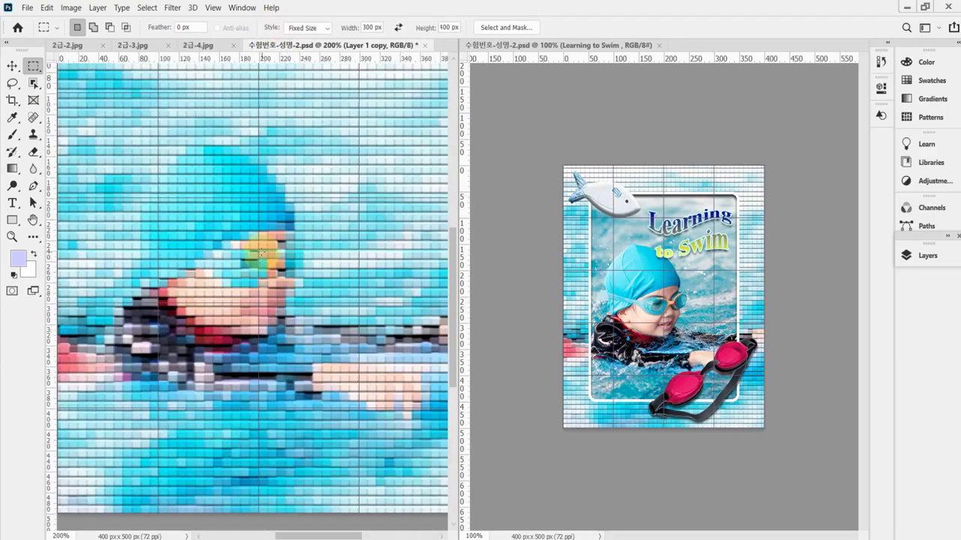
{"action": "key", "text": "ctrl+minus"}
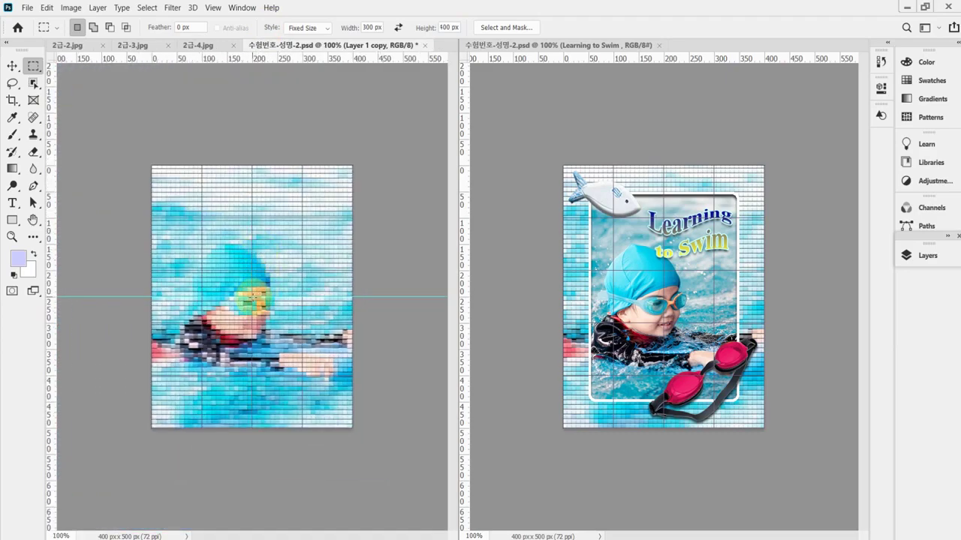
{"action": "left_click", "coordinate": [253, 298], "text": "alt"}
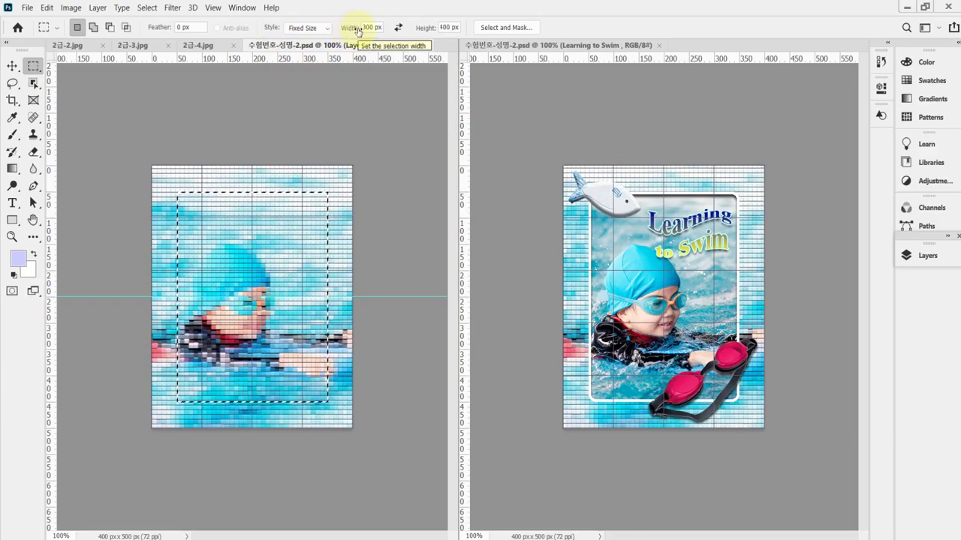
{"action": "left_click", "coordinate": [306, 255]}
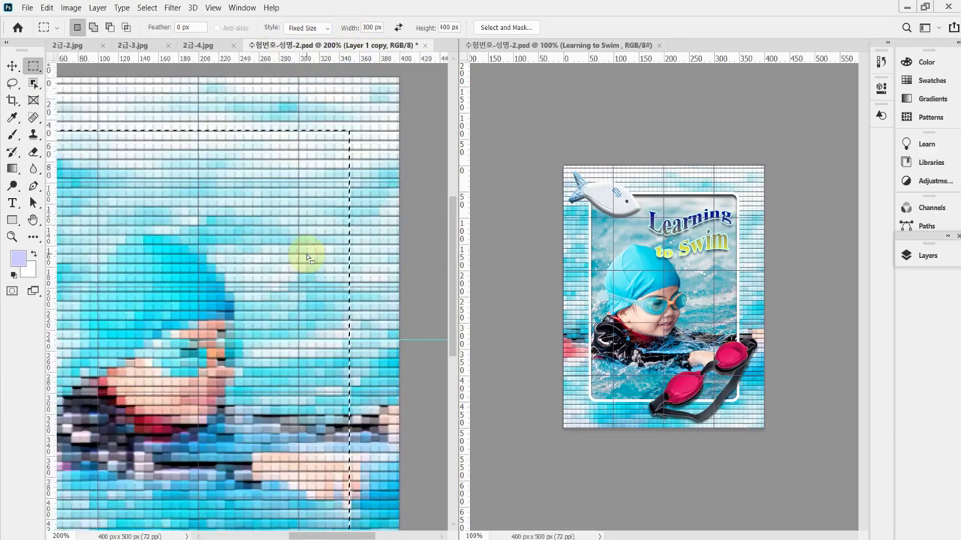
{"action": "left_click_drag", "start_coordinate": [250, 251], "coordinate": [300, 230]}
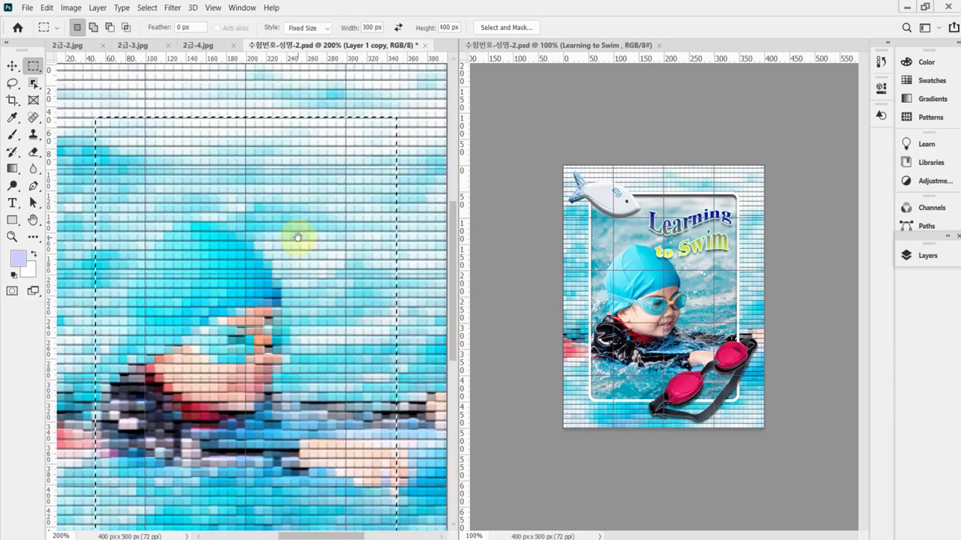
{"action": "left_click", "coordinate": [300, 240], "text": "alt"}
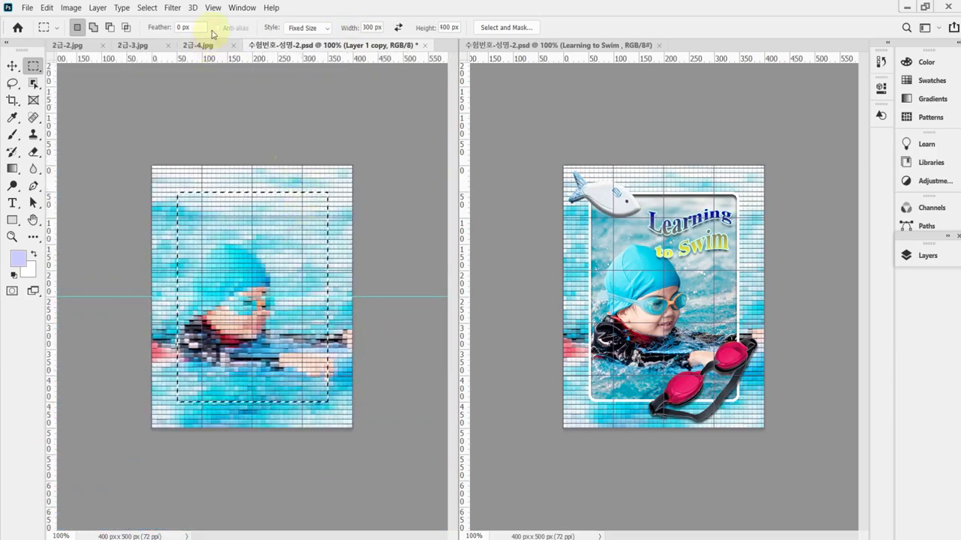
Smooth the selection's corners with a sample radius of 10 pixels and delete the Patchwork area inside it from the duplicated layer
{"action": "left_click", "coordinate": [147, 9]}
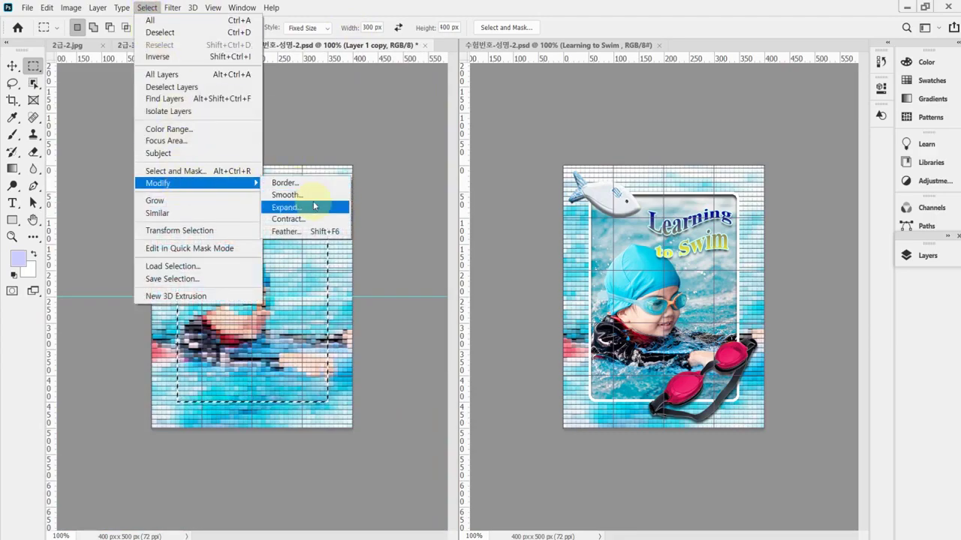
{"action": "left_click", "coordinate": [313, 196]}
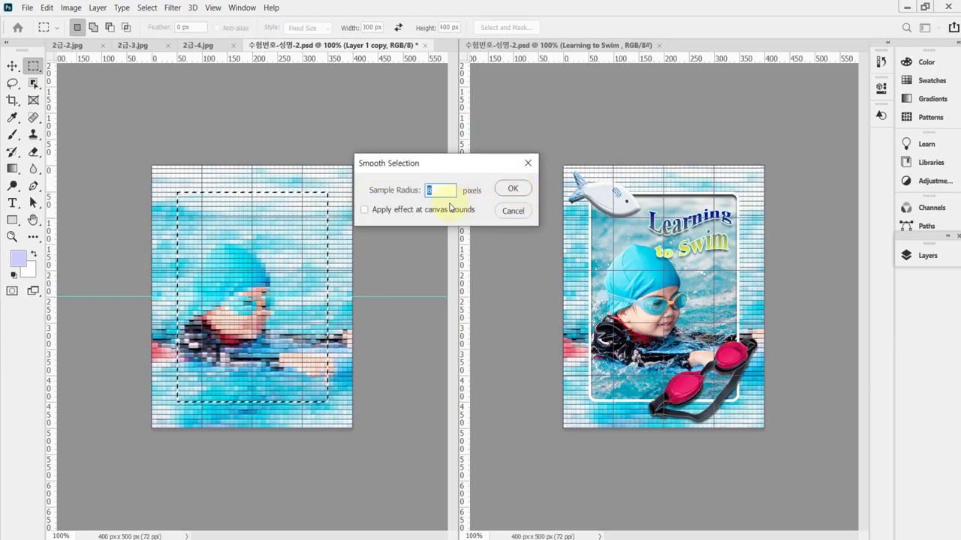
{"action": "type", "text": "10"}
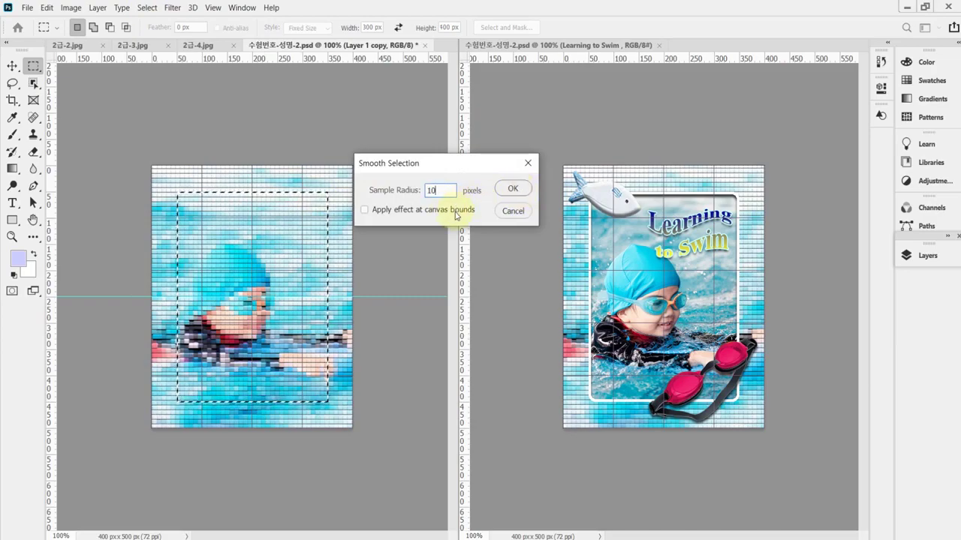
{"action": "left_click", "coordinate": [379, 193]}
{"action": "left_click_drag", "start_coordinate": [379, 193], "coordinate": [440, 193]}
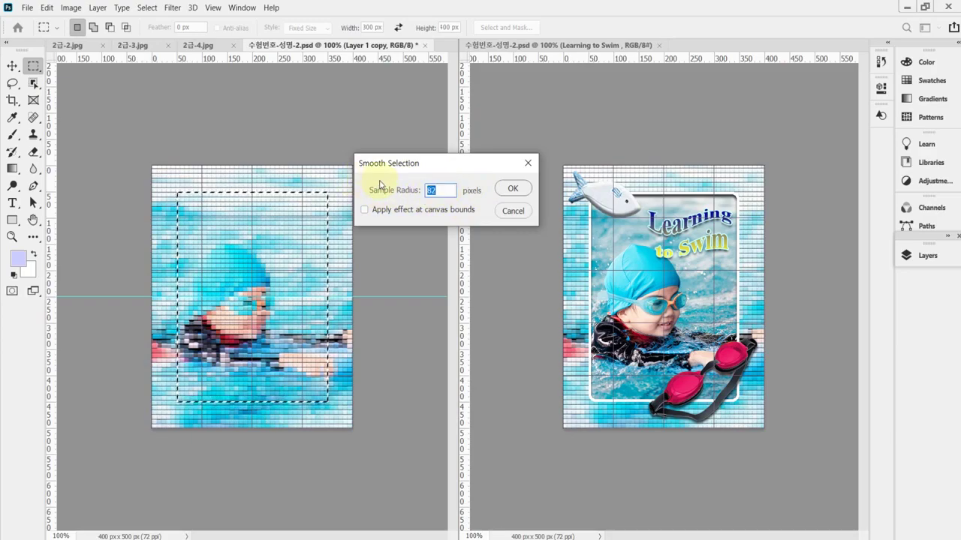
{"action": "type", "text": "10"}
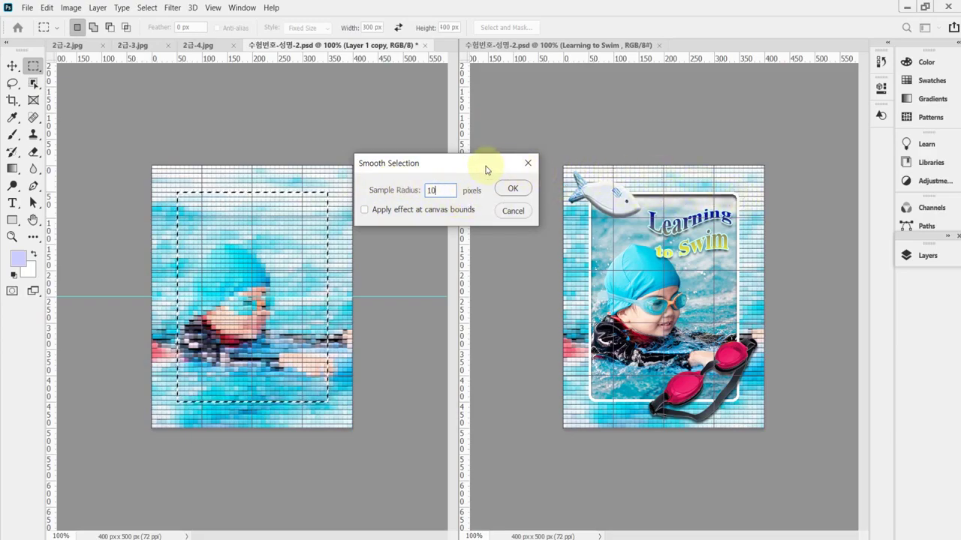
{"action": "left_click", "coordinate": [509, 189]}
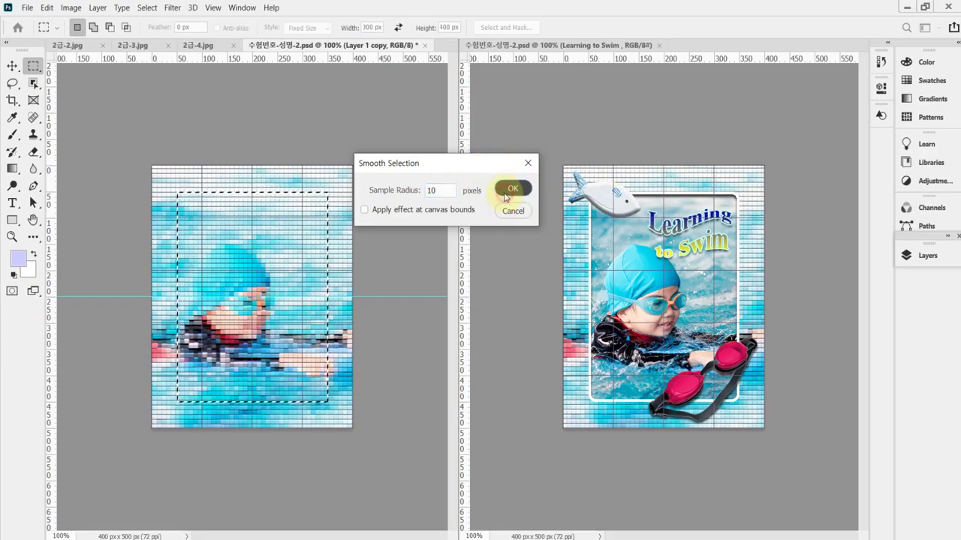
{"action": "left_click", "coordinate": [306, 157]}
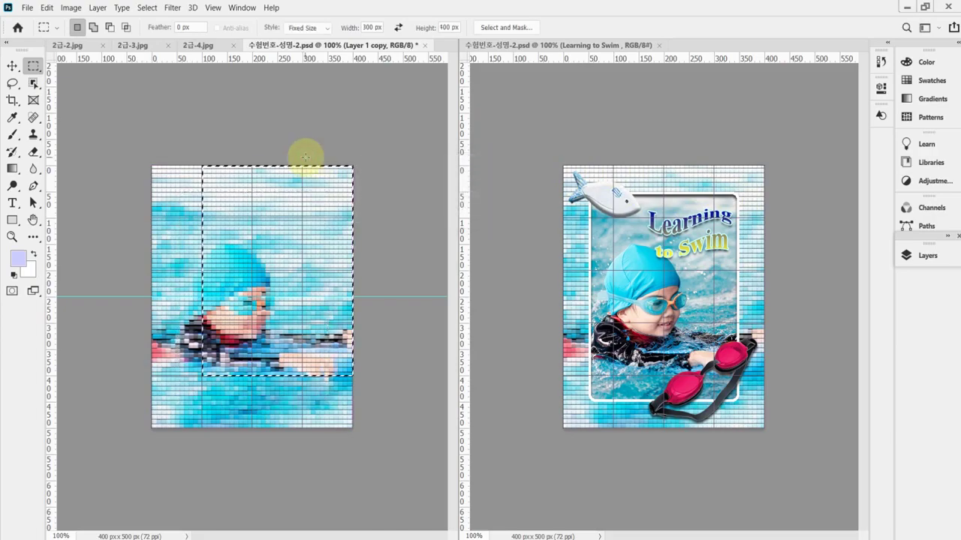
{"action": "key", "text": "ctrl+z"}
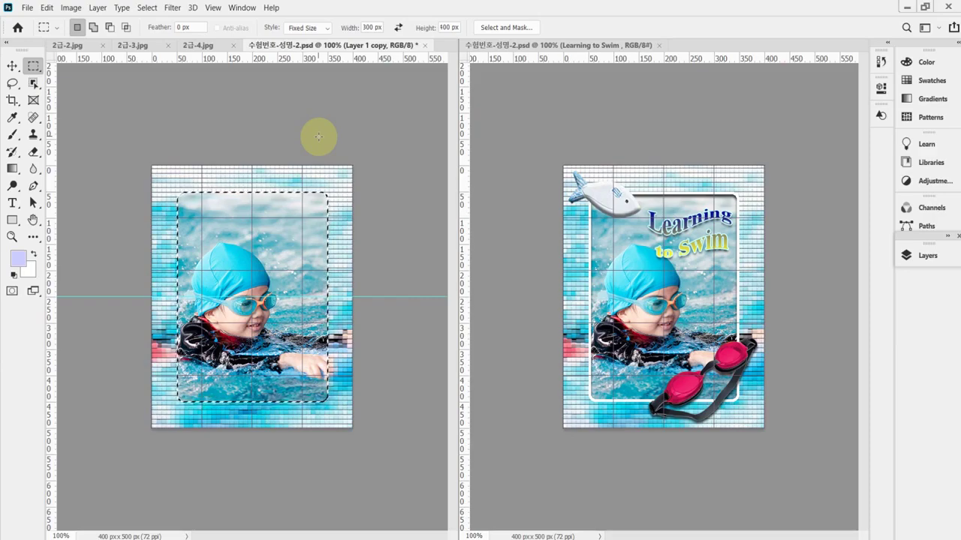
{"action": "key", "text": "shift+Right"}
{"action": "key", "text": "shift+Right"}
{"action": "key", "text": "shift+Right"}
{"action": "key", "text": "shift+Right"}
{"action": "key", "text": "shift+Right"}
{"action": "key", "text": "shift+Up"}
{"action": "key", "text": "shift+Up"}
{"action": "key", "text": "shift+Up"}
{"action": "key", "text": "shift+Up"}
{"action": "key", "text": "shift+Up"}
{"action": "key", "text": "shift+Up"}
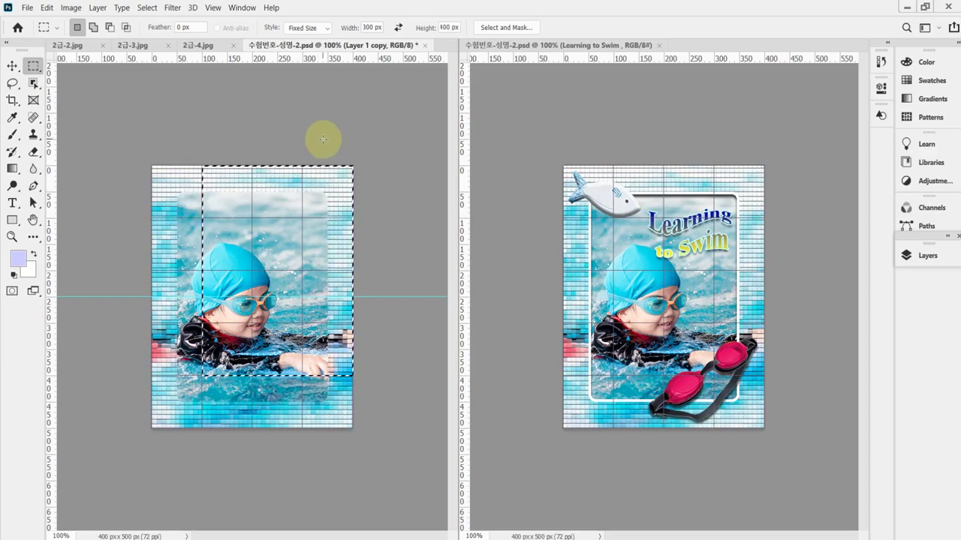
{"action": "left_click", "coordinate": [46, 9]}
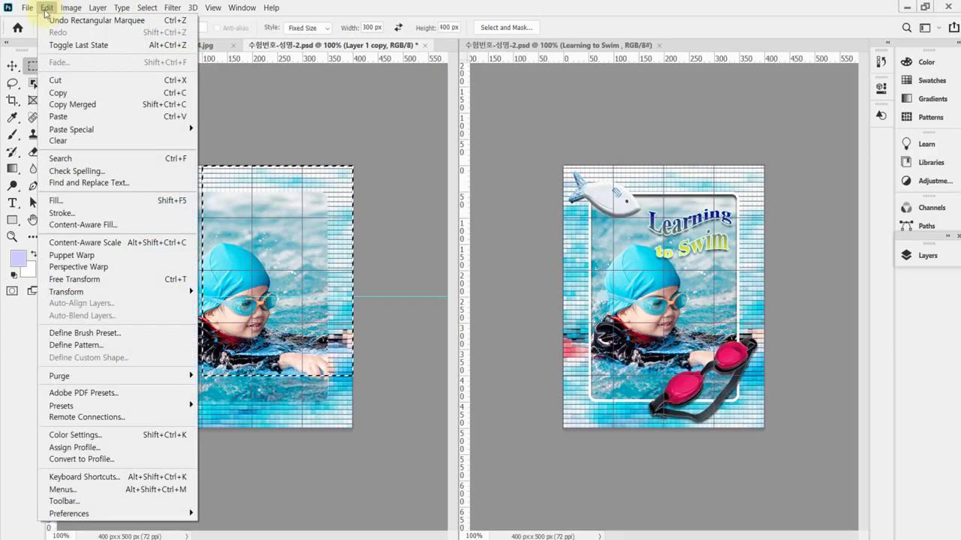
{"action": "left_click", "coordinate": [95, 218]}
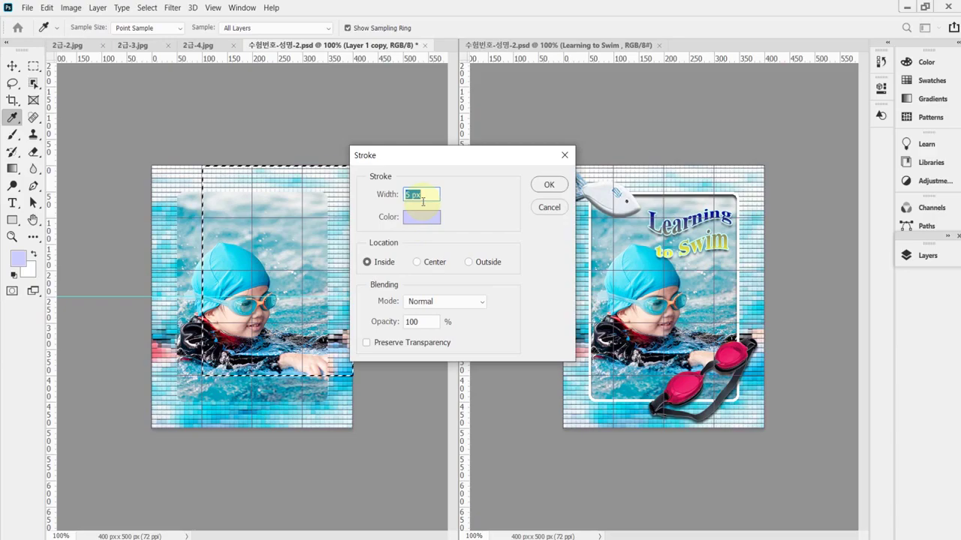
{"action": "type", "text": "5"}
{"action": "left_click", "coordinate": [420, 217]}
{"action": "left_click", "coordinate": [323, 227]}
{"action": "left_click_drag", "start_coordinate": [323, 226], "coordinate": [311, 222]}
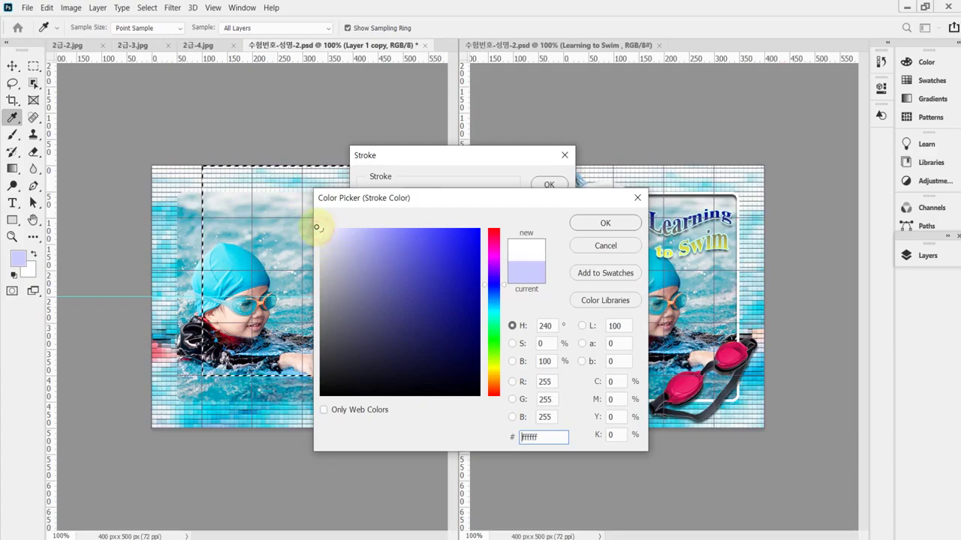
{"action": "left_click", "coordinate": [604, 223]}
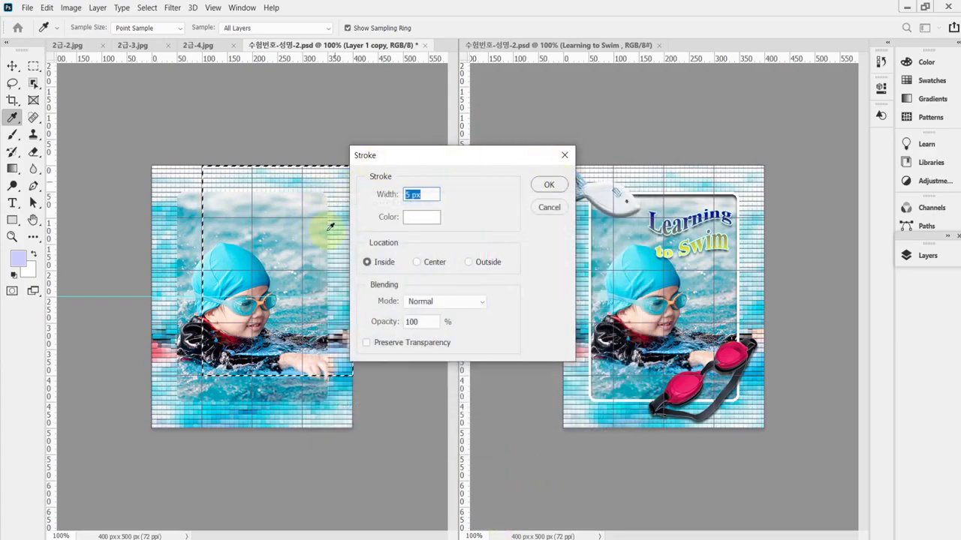
{"action": "left_click", "coordinate": [382, 262]}
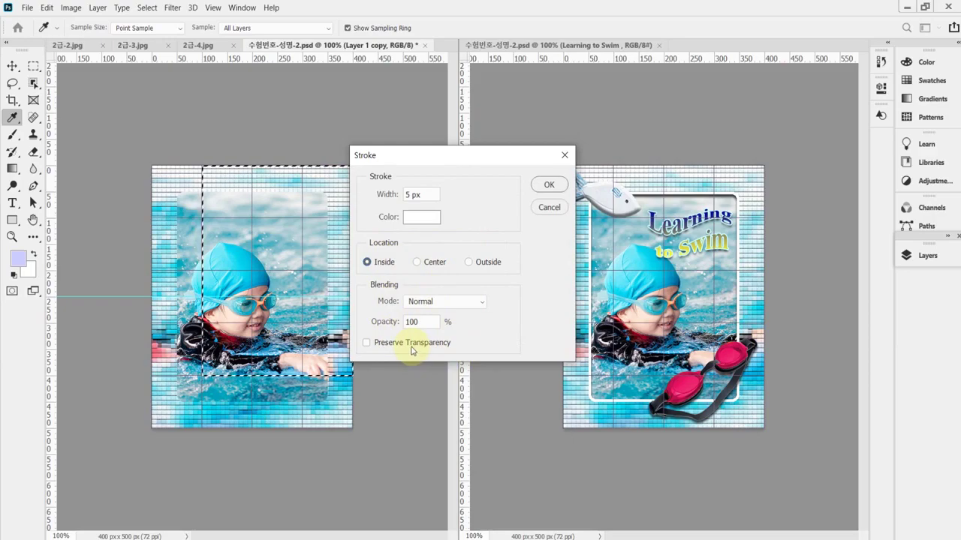
{"action": "left_click", "coordinate": [548, 208]}
{"action": "key", "text": "m"}
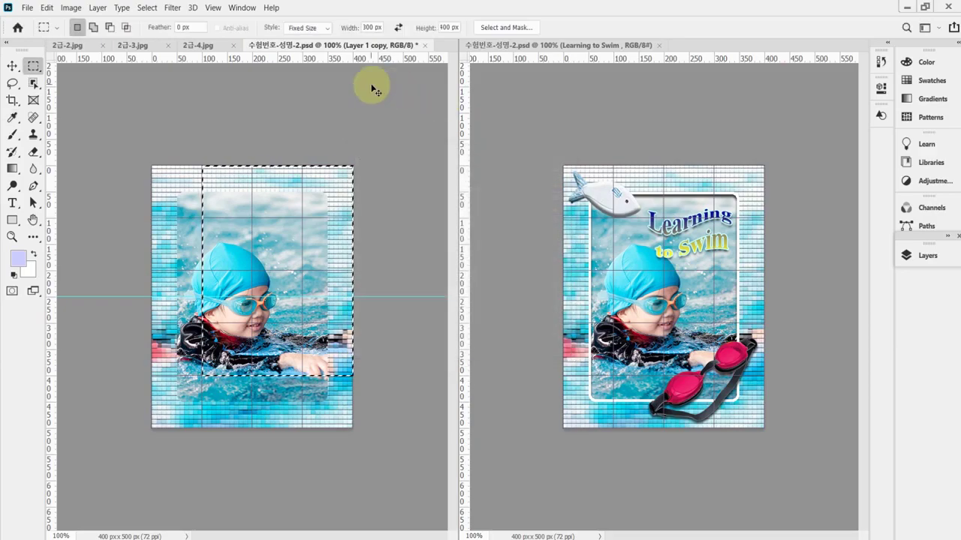
{"action": "key", "text": "ctrl+z"}
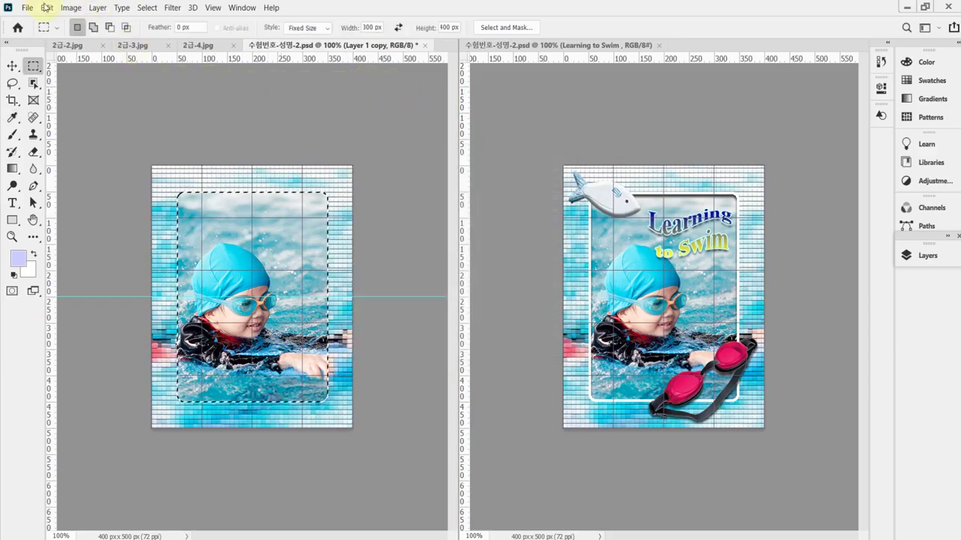
Stroke the inside of the rounded selection with a 5 px white line, then deselect it and save the document
{"action": "left_click", "coordinate": [46, 7]}
{"action": "left_click", "coordinate": [170, 217]}
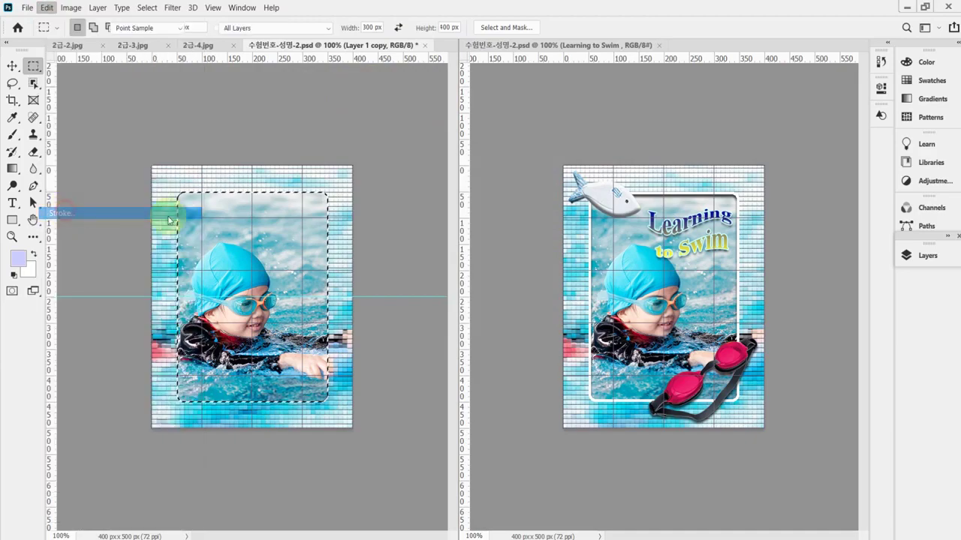
{"action": "left_click", "coordinate": [428, 216]}
{"action": "left_click_drag", "start_coordinate": [380, 253], "coordinate": [320, 228]}
{"action": "left_click", "coordinate": [605, 223]}
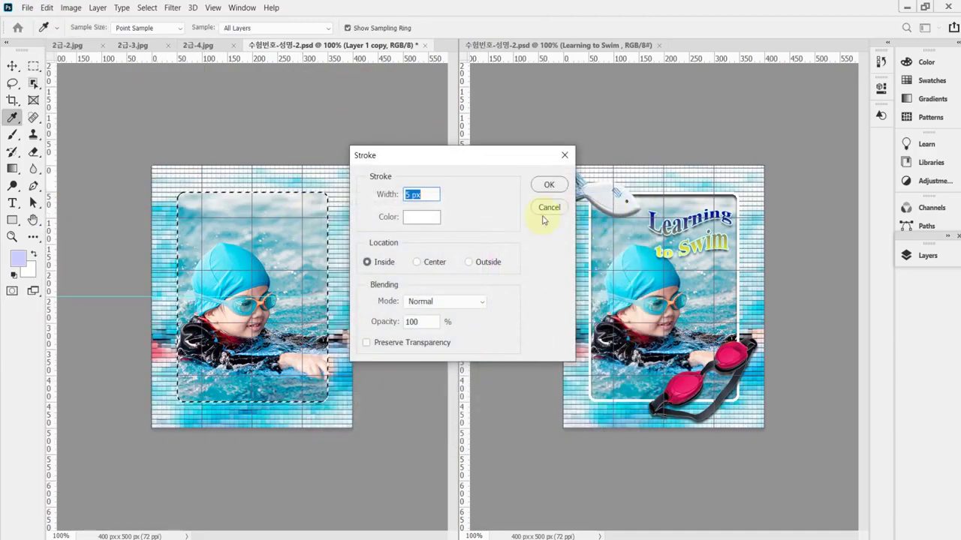
{"action": "left_click", "coordinate": [548, 185]}
{"action": "key", "text": "m"}
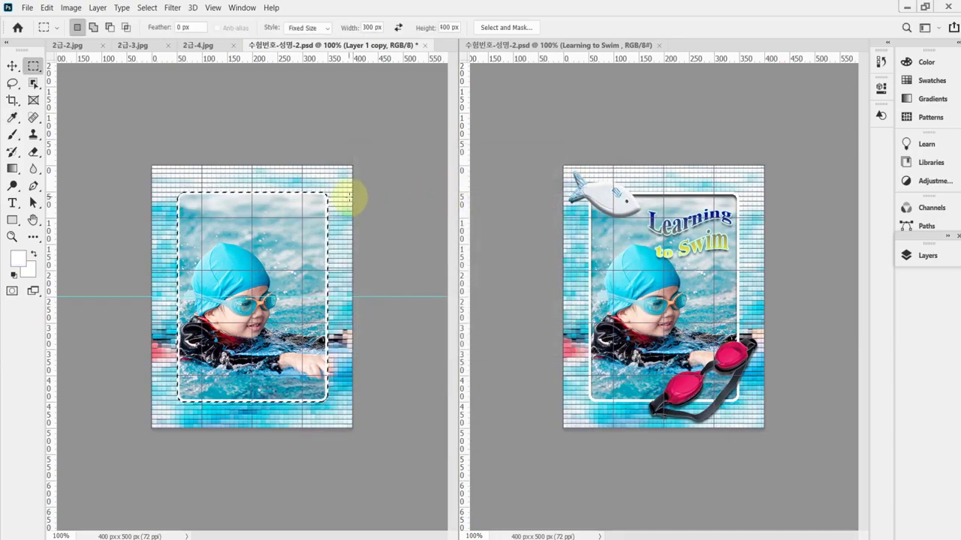
{"action": "key", "text": "ctrl+d"}
{"action": "key", "text": "ctrl+s"}
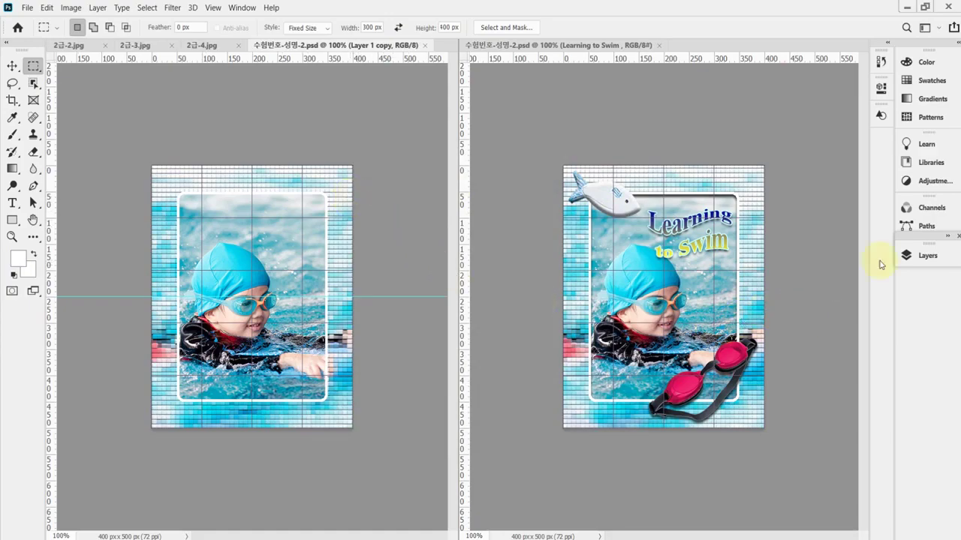
Add a Drop Shadow with a 90° angle to the Layer 1 copy frame and save the document
{"action": "left_click", "coordinate": [915, 258]}
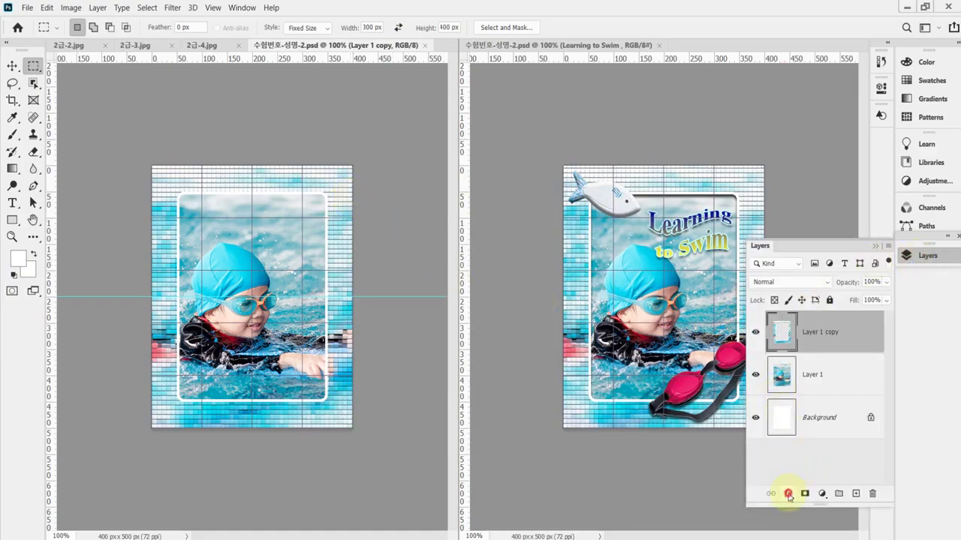
{"action": "left_click", "coordinate": [788, 494]}
{"action": "left_click", "coordinate": [798, 488]}
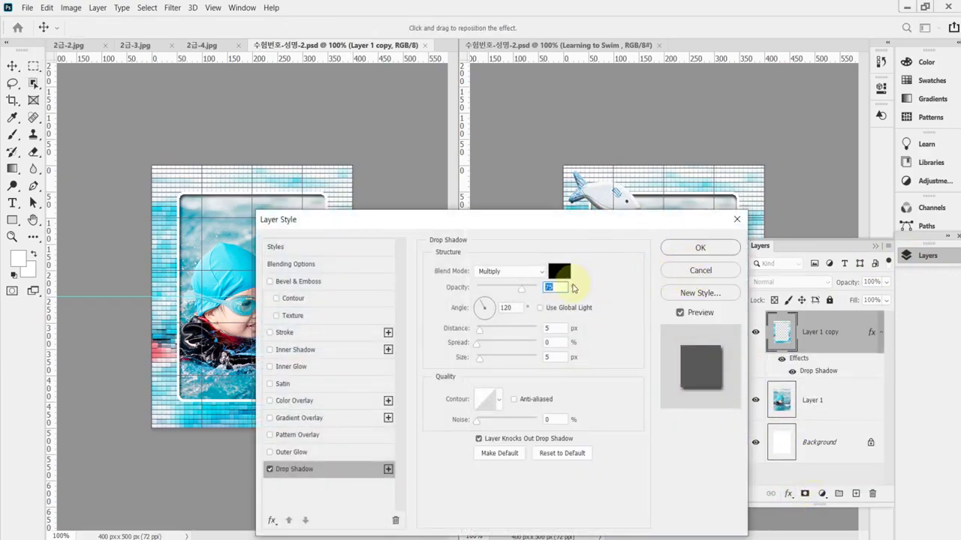
{"action": "left_click", "coordinate": [511, 308]}
{"action": "double_click", "coordinate": [511, 308]}
{"action": "type", "text": "90"}
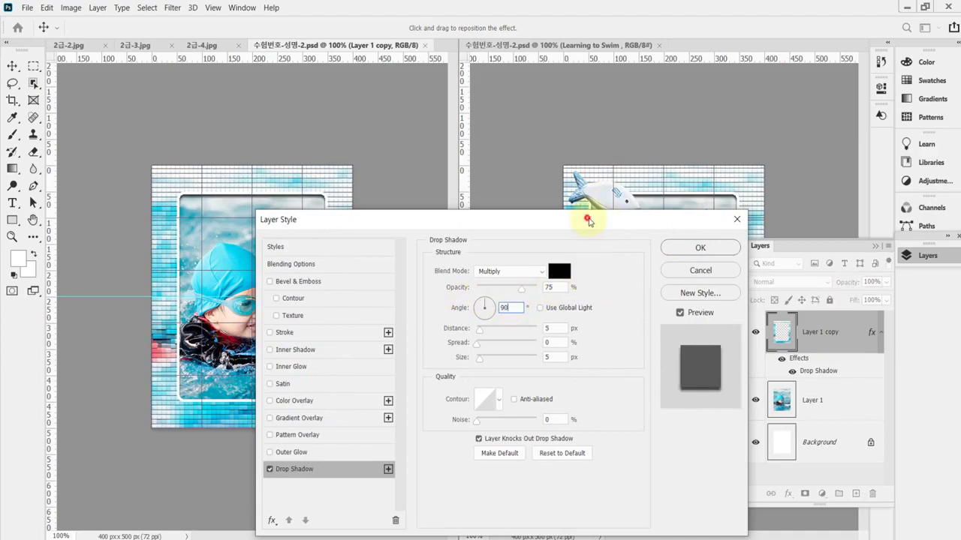
{"action": "left_click_drag", "start_coordinate": [588, 219], "coordinate": [651, 160]}
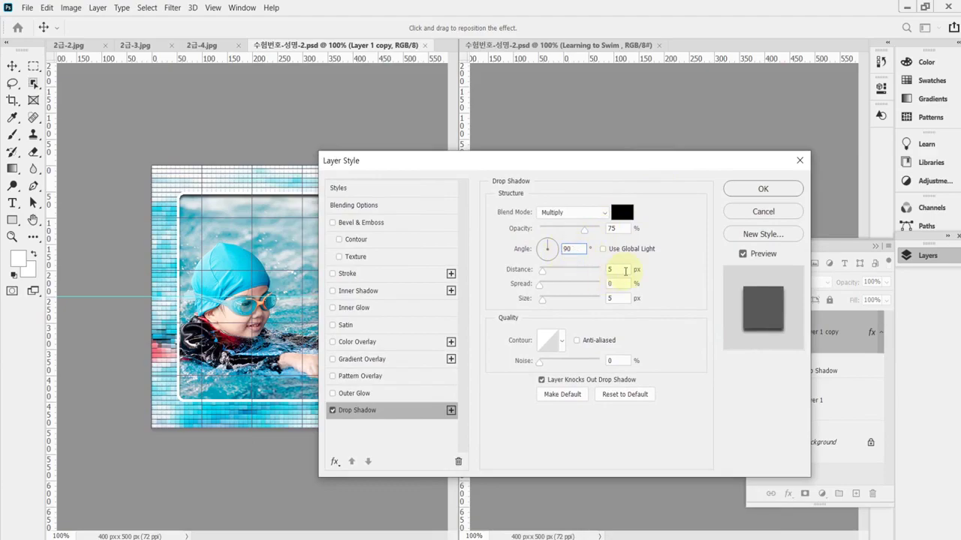
{"action": "double_click", "coordinate": [619, 273]}
{"action": "left_click", "coordinate": [754, 192]}
{"action": "key", "text": "m"}
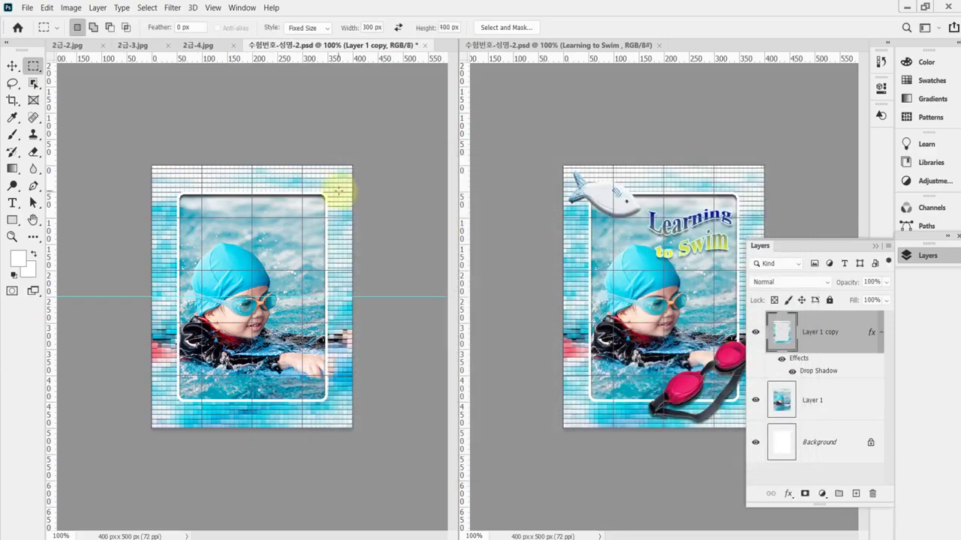
{"action": "left_click", "coordinate": [172, 27]}
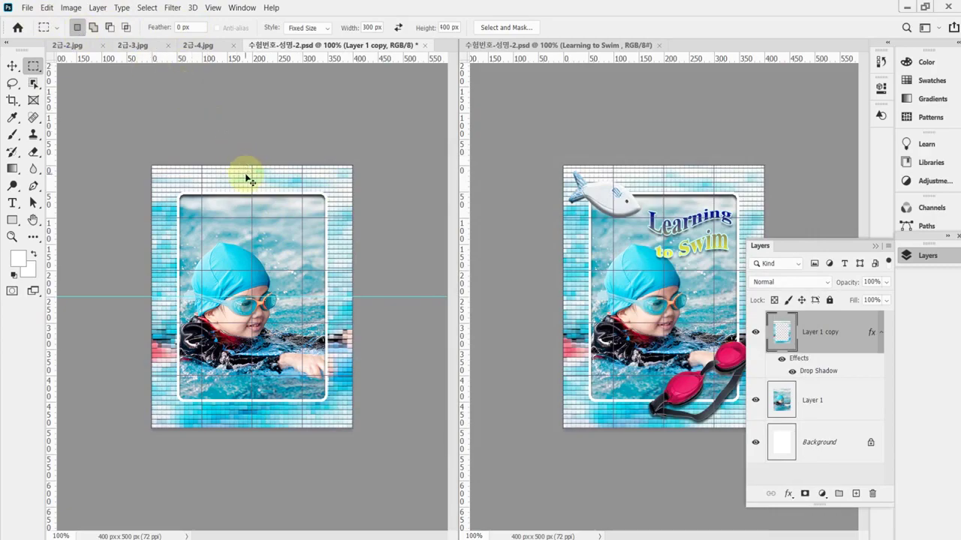
{"action": "key", "text": "ctrl+s"}
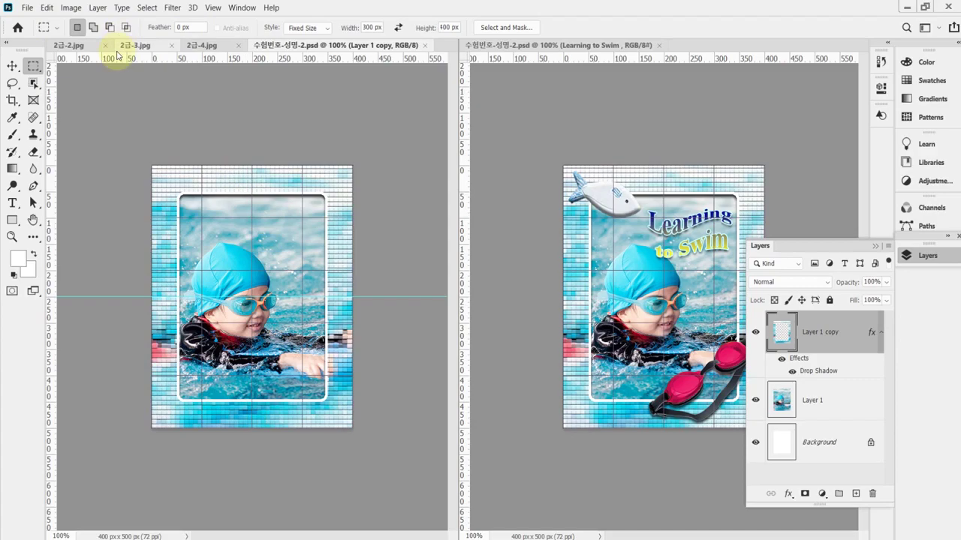
In 2급-3.jpg, select the whole pair of goggles including lenses and strap with the Quick Selection tool
{"action": "left_click", "coordinate": [133, 47]}
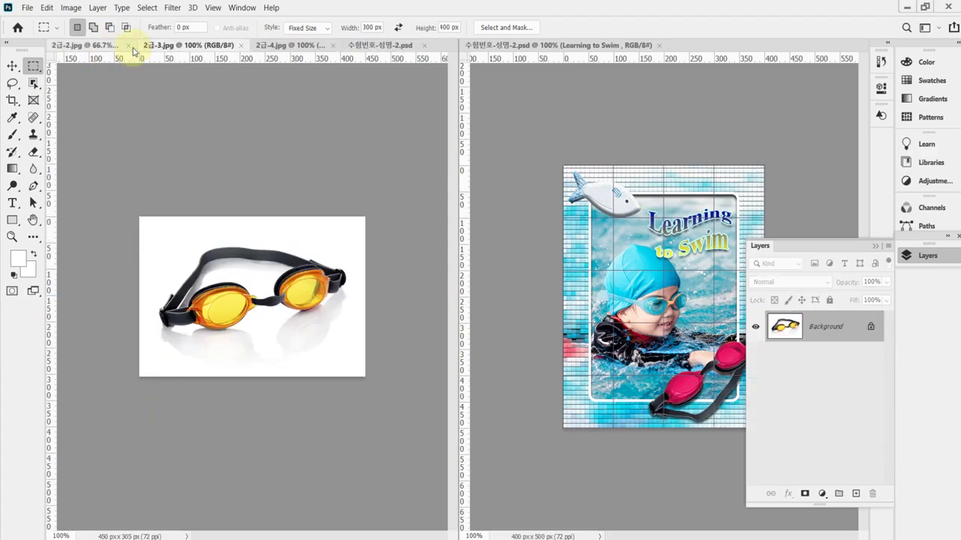
{"action": "scroll", "coordinate": [295, 295], "scroll_direction": "up", "scroll_amount": 1}
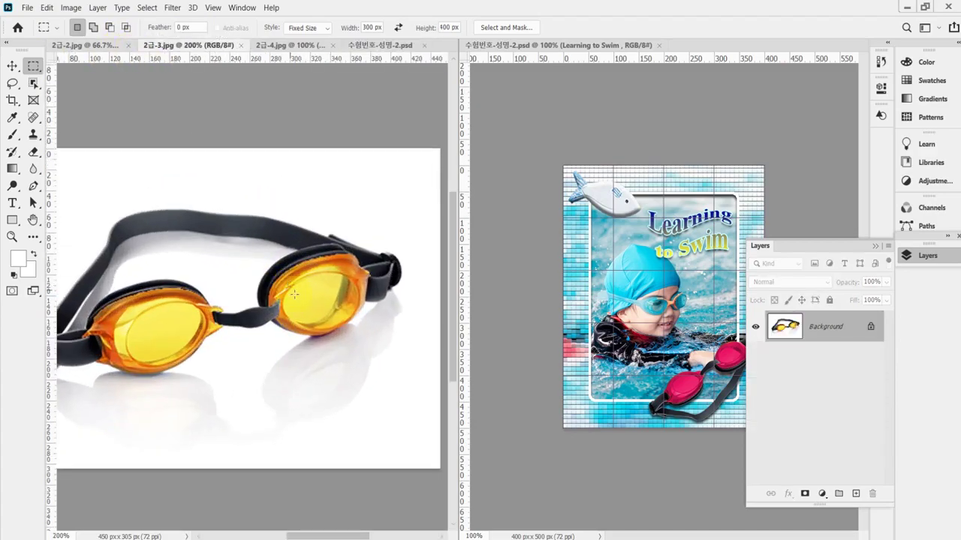
{"action": "left_click_drag", "start_coordinate": [242, 272], "coordinate": [276, 246]}
{"action": "left_click", "coordinate": [50, 192]}
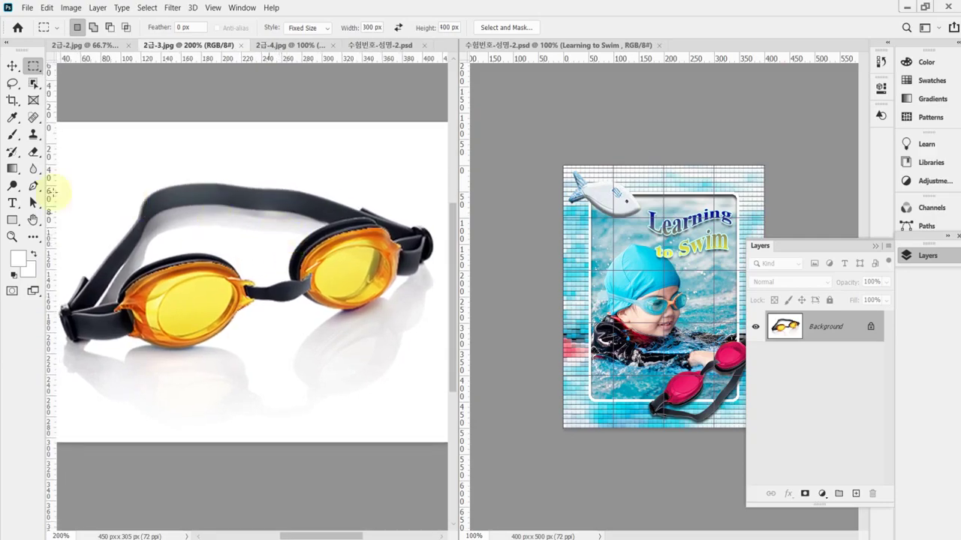
{"action": "left_click", "coordinate": [33, 85]}
{"action": "left_click", "coordinate": [75, 97]}
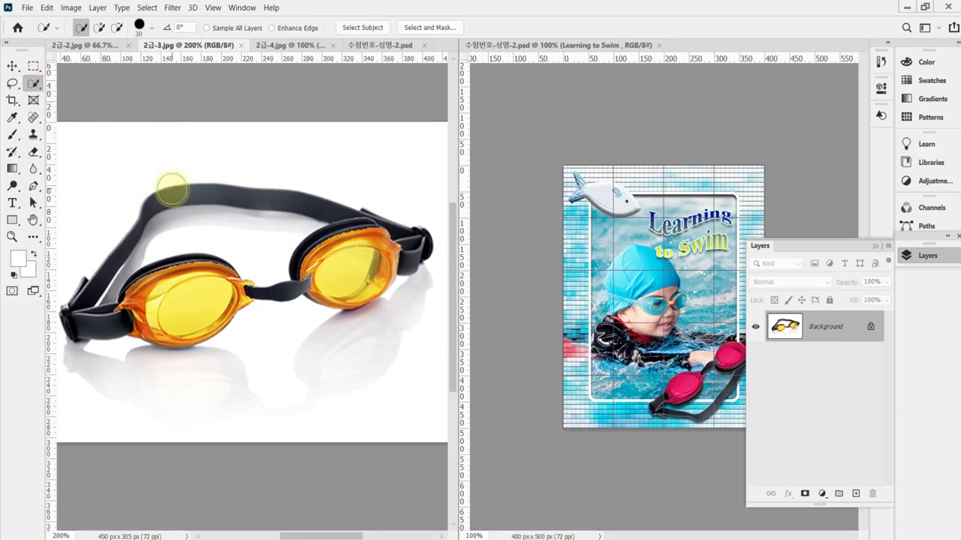
{"action": "left_click", "coordinate": [177, 298]}
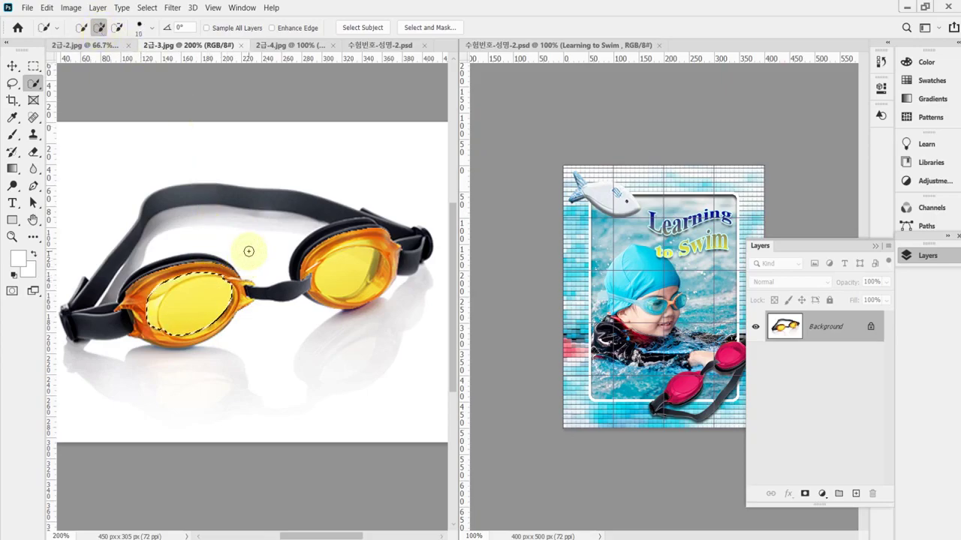
{"action": "mouse_move", "coordinate": [331, 247]}
{"action": "left_mouse_down"}
{"action": "mouse_move", "coordinate": [345, 223]}
{"action": "mouse_move", "coordinate": [370, 233]}
{"action": "mouse_move", "coordinate": [325, 242]}
{"action": "mouse_move", "coordinate": [300, 280]}
{"action": "mouse_move", "coordinate": [411, 243]}
{"action": "mouse_move", "coordinate": [395, 229]}
{"action": "mouse_move", "coordinate": [150, 212]}
{"action": "mouse_move", "coordinate": [182, 197]}
{"action": "mouse_move", "coordinate": [309, 189]}
{"action": "mouse_move", "coordinate": [412, 225]}
{"action": "mouse_move", "coordinate": [395, 226]}
{"action": "mouse_move", "coordinate": [413, 239]}
{"action": "mouse_move", "coordinate": [370, 220]}
{"action": "mouse_move", "coordinate": [383, 231]}
{"action": "mouse_move", "coordinate": [421, 248]}
{"action": "left_mouse_up"}
{"action": "mouse_move", "coordinate": [105, 323]}
{"action": "left_mouse_down"}
{"action": "mouse_move", "coordinate": [127, 313]}
{"action": "mouse_move", "coordinate": [154, 270]}
{"action": "mouse_move", "coordinate": [210, 265]}
{"action": "mouse_move", "coordinate": [153, 268]}
{"action": "mouse_move", "coordinate": [140, 300]}
{"action": "mouse_move", "coordinate": [172, 324]}
{"action": "mouse_move", "coordinate": [144, 328]}
{"action": "mouse_move", "coordinate": [194, 297]}
{"action": "mouse_move", "coordinate": [240, 292]}
{"action": "mouse_move", "coordinate": [204, 266]}
{"action": "mouse_move", "coordinate": [155, 271]}
{"action": "mouse_move", "coordinate": [136, 238]}
{"action": "mouse_move", "coordinate": [100, 288]}
{"action": "mouse_move", "coordinate": [81, 283]}
{"action": "mouse_move", "coordinate": [59, 314]}
{"action": "left_mouse_up"}
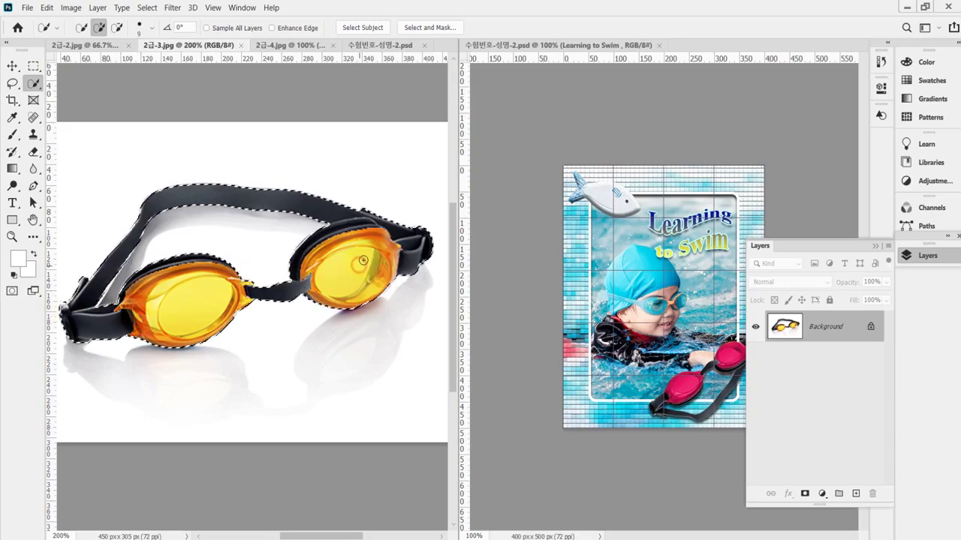
{"action": "left_click", "coordinate": [277, 182]}
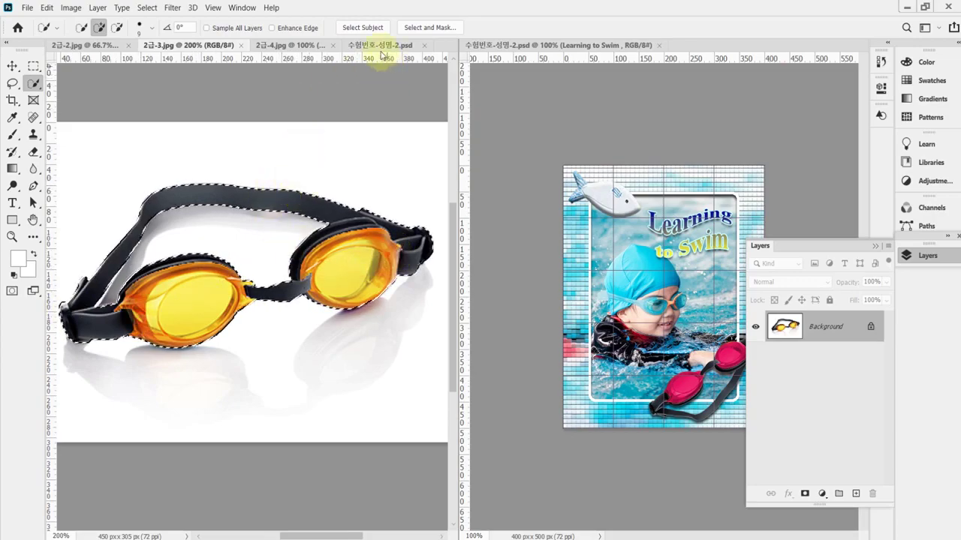
Refine the goggles selection in Select and Mask with an edge radius of 1 px and a Smooth value of 1
{"action": "left_click", "coordinate": [445, 30]}
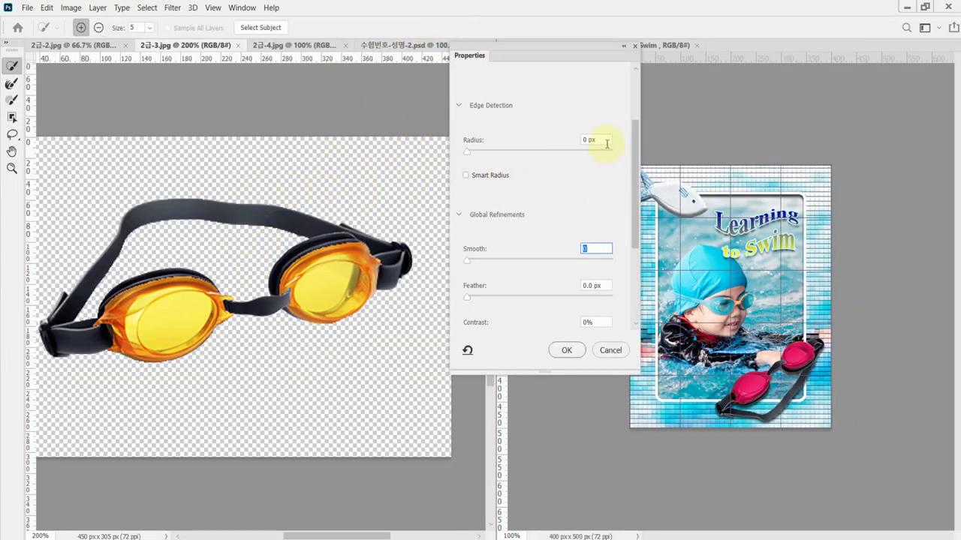
{"action": "left_click", "coordinate": [604, 139]}
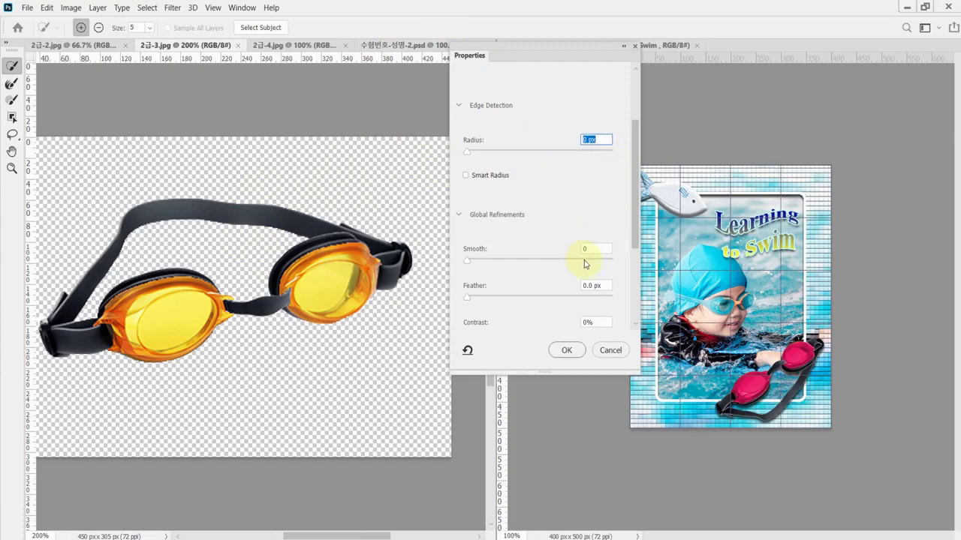
{"action": "type", "text": "1"}
{"action": "left_click", "coordinate": [583, 248]}
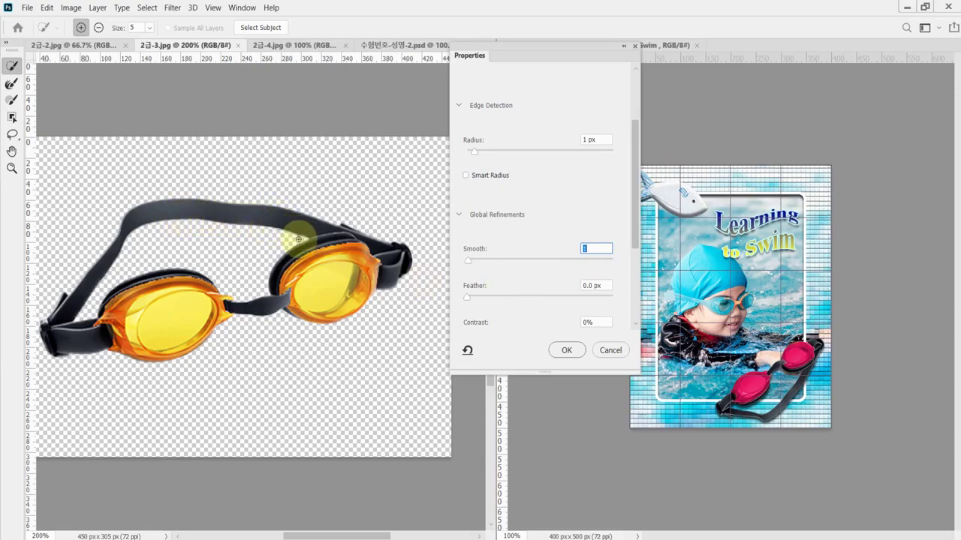
{"action": "left_click", "coordinate": [559, 351]}
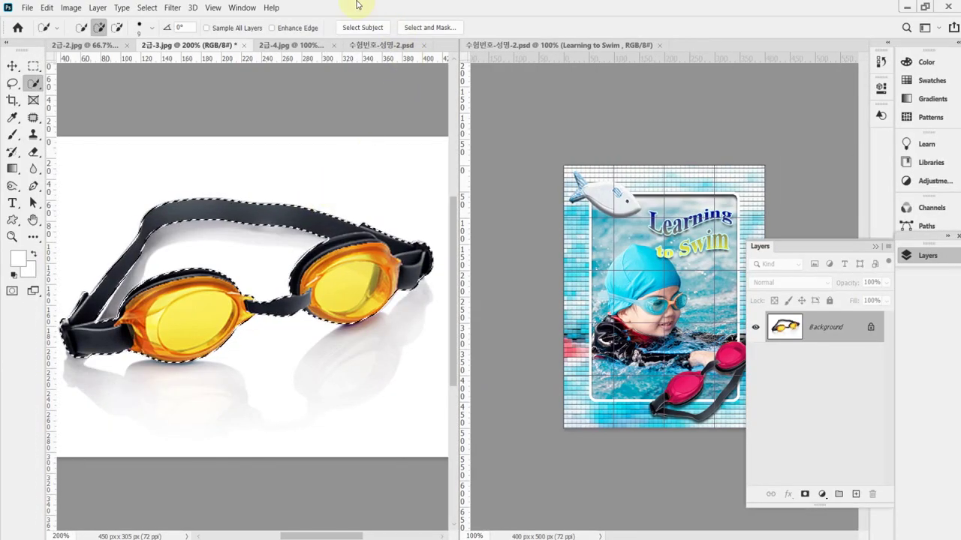
Paste the copied goggles into 수험번호-성명-2.psd and flip them vertically
{"action": "left_click", "coordinate": [378, 46]}
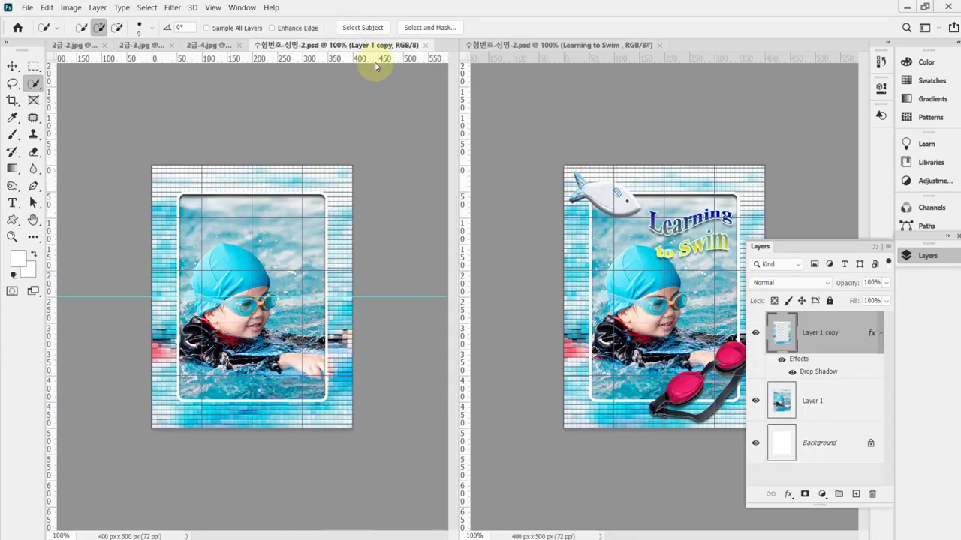
{"action": "key", "text": "ctrl+v"}
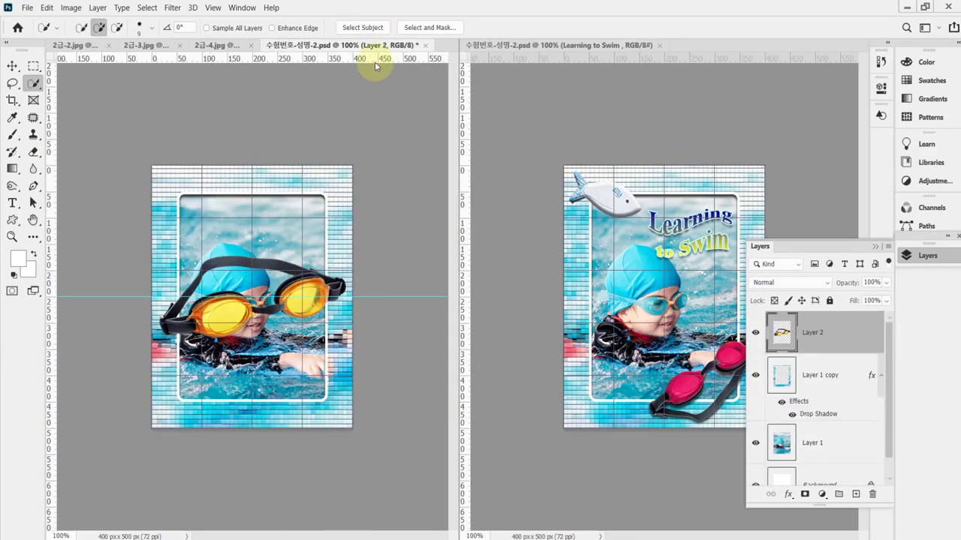
{"action": "key", "text": "ctrl+t"}
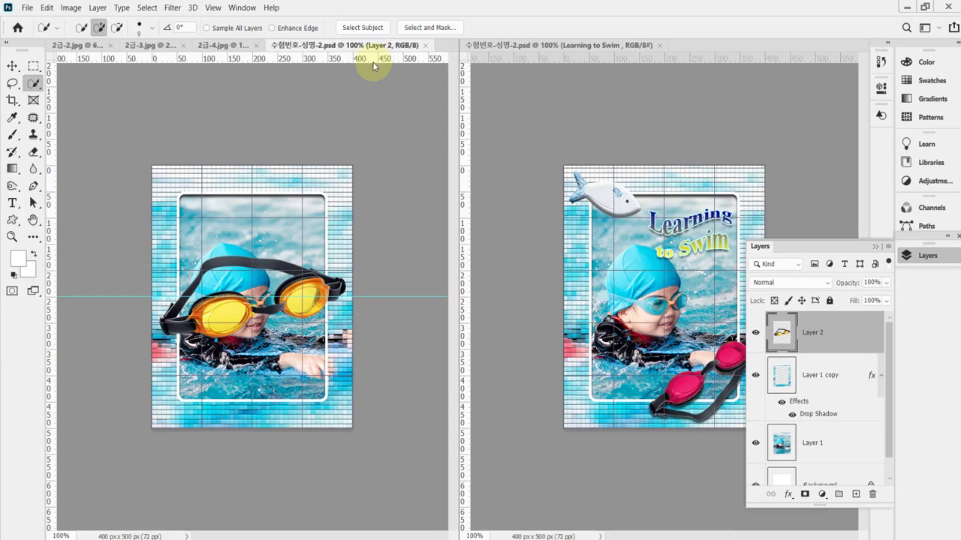
{"action": "right_click", "coordinate": [300, 293]}
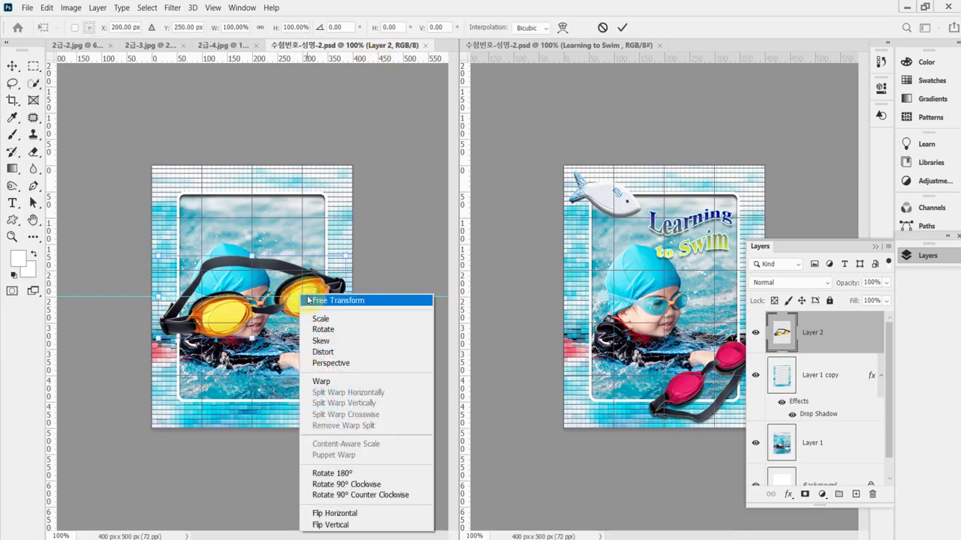
{"action": "left_click", "coordinate": [364, 526]}
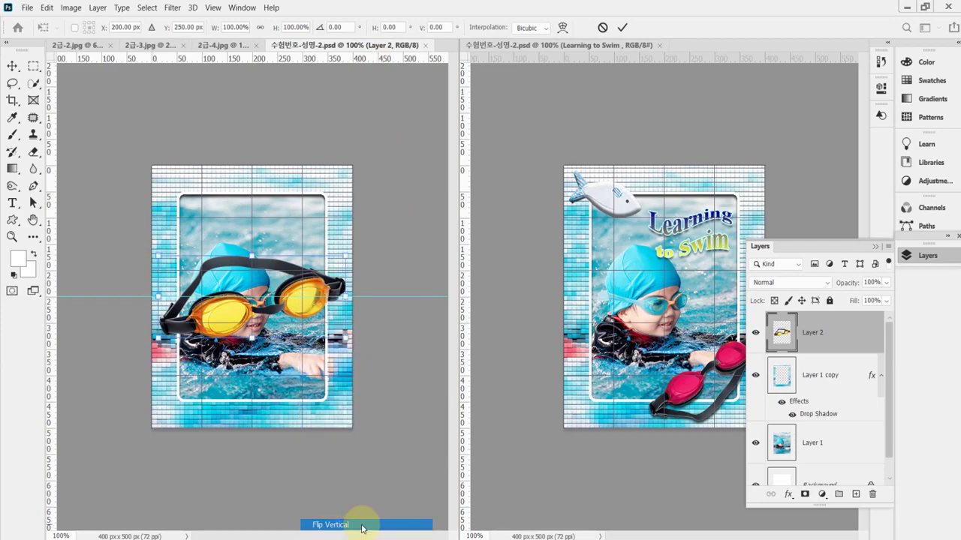
Rotate the goggles to about -28°, scale them to about 76% and move them to the canvas's lower-right area
{"action": "left_click_drag", "start_coordinate": [289, 396], "coordinate": [332, 337]}
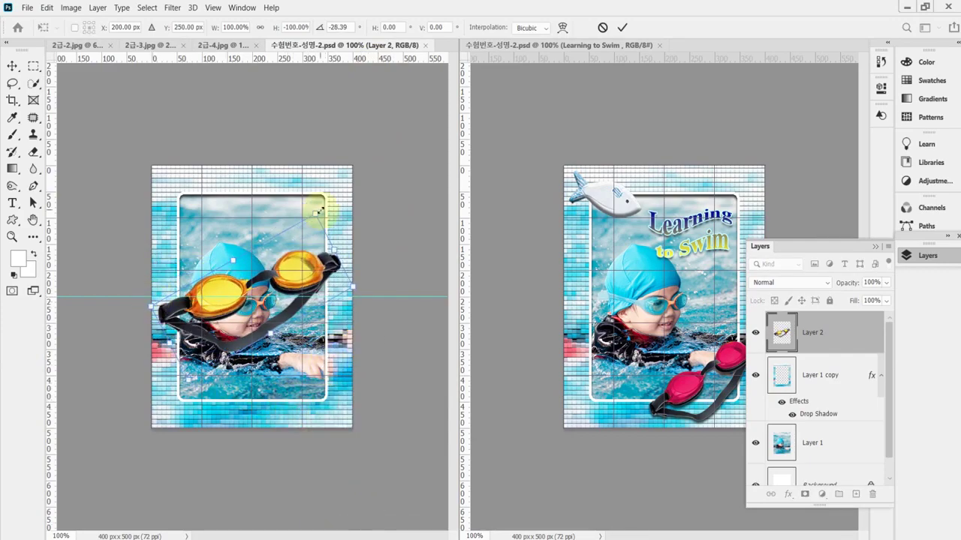
{"action": "left_click_drag", "start_coordinate": [313, 215], "coordinate": [284, 256]}
{"action": "left_click_drag", "start_coordinate": [233, 350], "coordinate": [290, 417]}
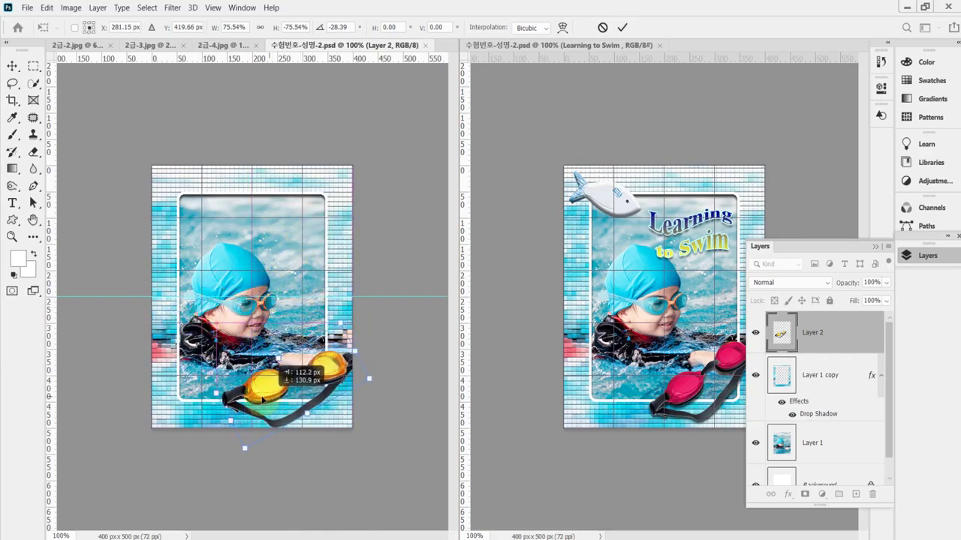
Fine-tune the goggles to about 70% scale and -47° rotation over the frame's lower-right corner, matching the reference, and save the document
{"action": "left_click", "coordinate": [915, 265]}
{"action": "left_click_drag", "start_coordinate": [349, 337], "coordinate": [327, 323]}
{"action": "left_click_drag", "start_coordinate": [386, 396], "coordinate": [381, 370]}
{"action": "left_click_drag", "start_coordinate": [313, 338], "coordinate": [325, 325]}
{"action": "left_click_drag", "start_coordinate": [392, 349], "coordinate": [392, 356]}
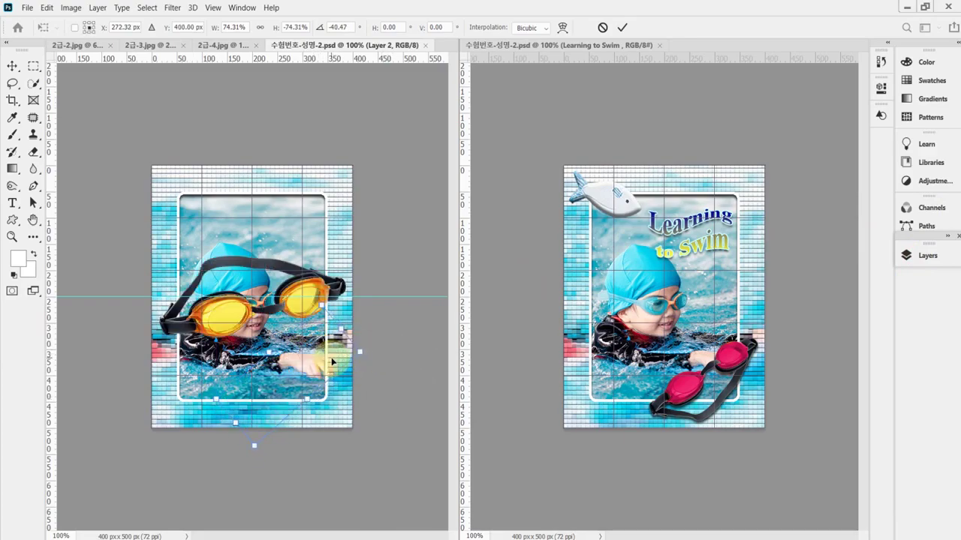
{"action": "left_click_drag", "start_coordinate": [342, 337], "coordinate": [351, 363]}
{"action": "left_click_drag", "start_coordinate": [379, 397], "coordinate": [385, 387]}
{"action": "left_click_drag", "start_coordinate": [317, 368], "coordinate": [335, 361]}
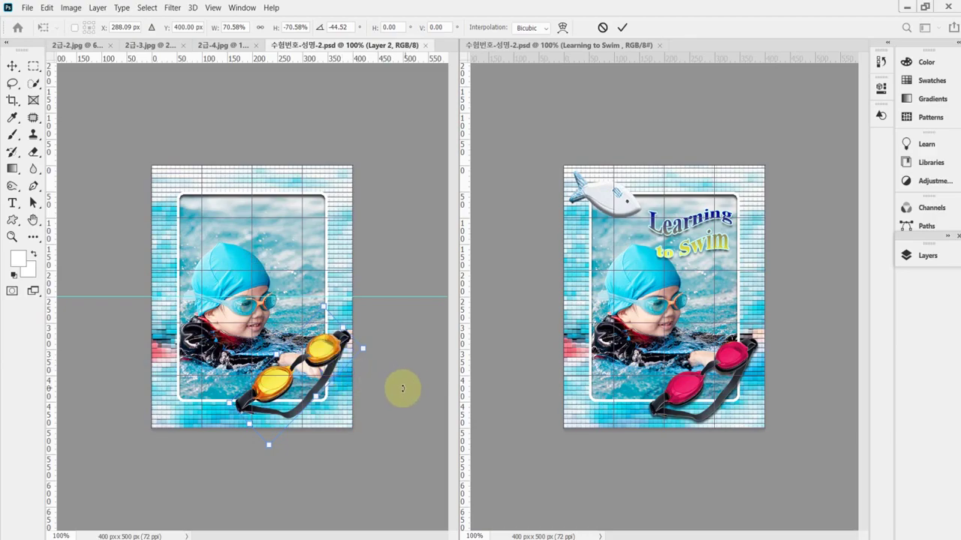
{"action": "left_click_drag", "start_coordinate": [403, 388], "coordinate": [400, 382]}
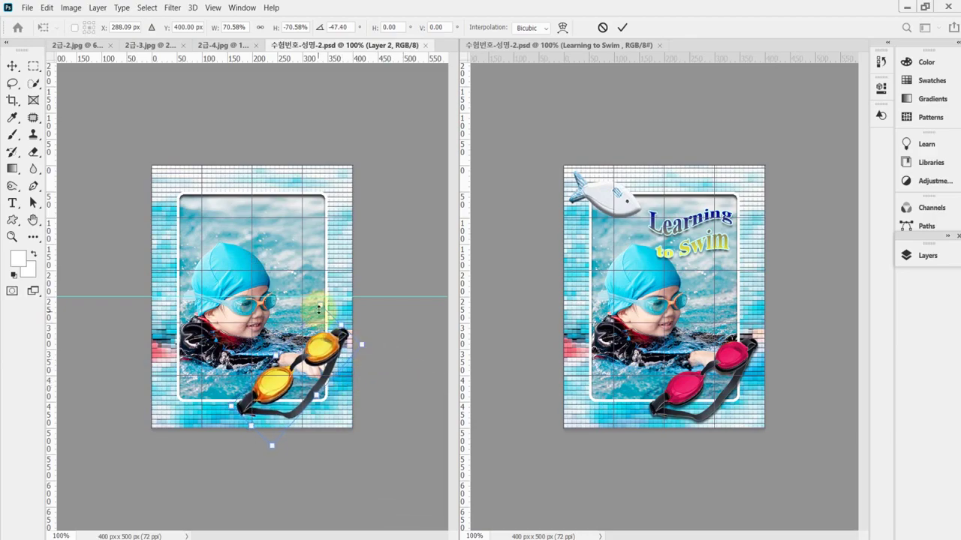
{"action": "left_click_drag", "start_coordinate": [319, 308], "coordinate": [319, 310]}
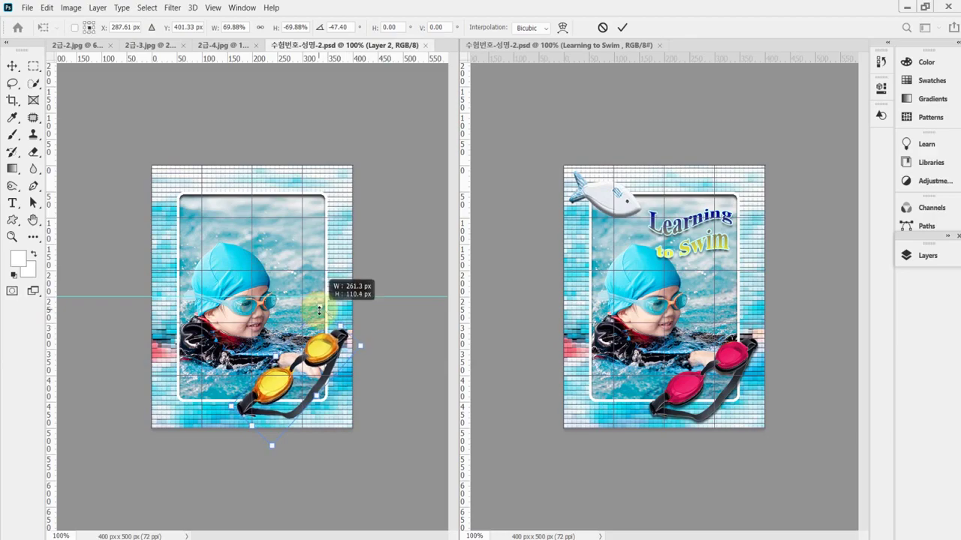
{"action": "key", "text": "Return"}
{"action": "key", "text": "w"}
{"action": "key", "text": "ctrl+s"}
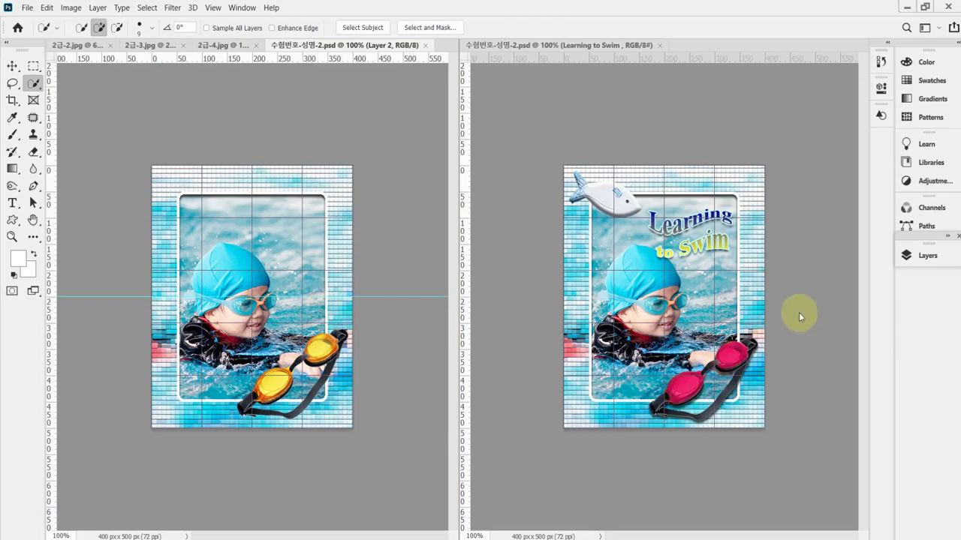
Add a black Multiply Drop Shadow to the goggles layer with 75% opacity, 90° angle, 5 px distance and 5 px size
{"action": "left_click", "coordinate": [908, 256]}
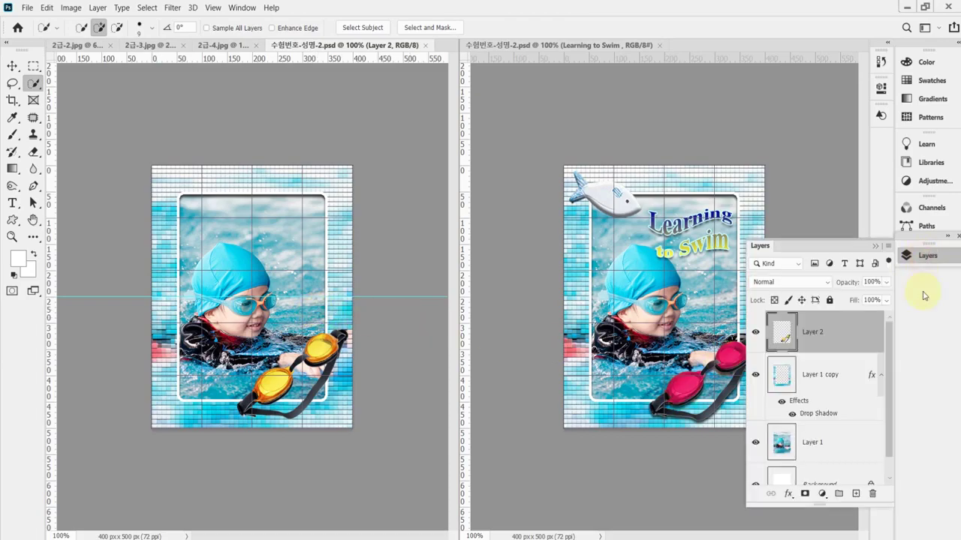
{"action": "left_click", "coordinate": [787, 494]}
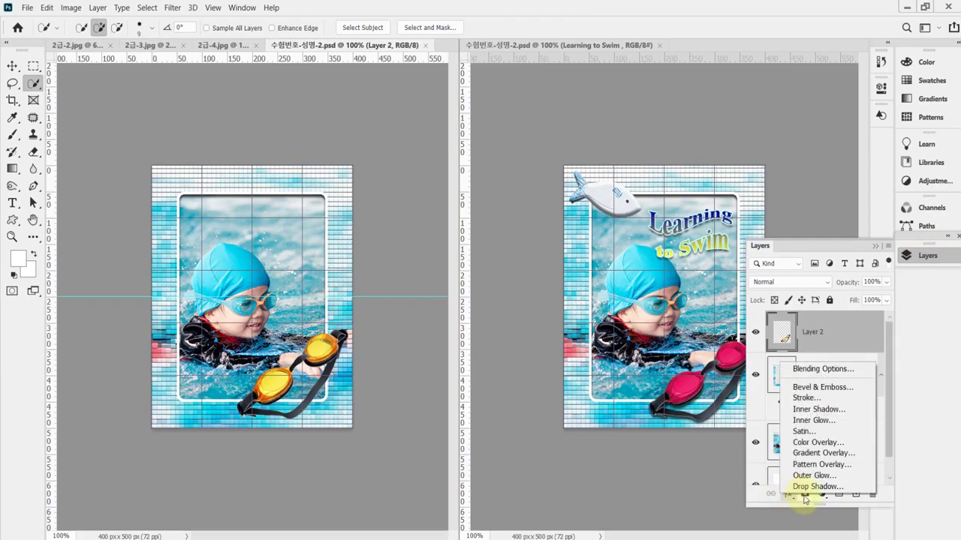
{"action": "left_click", "coordinate": [800, 487]}
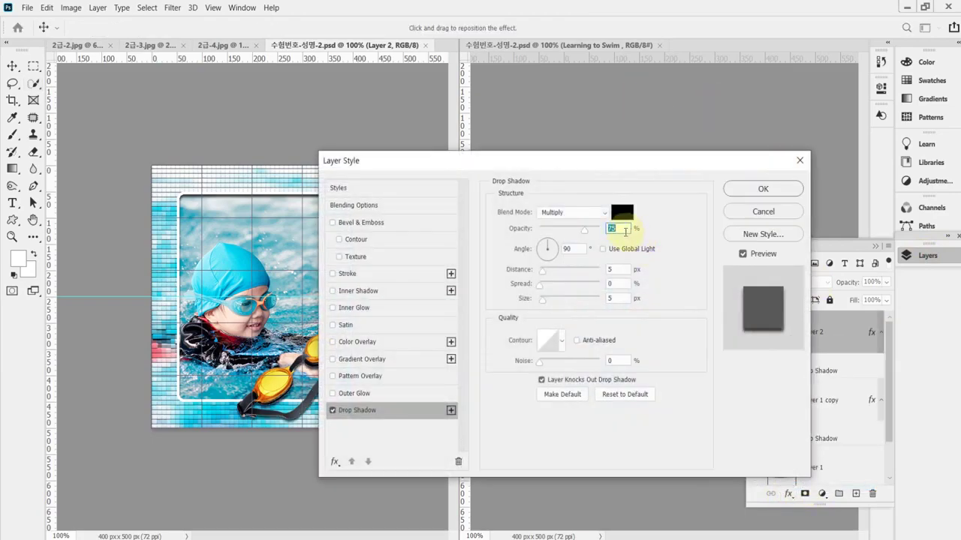
{"action": "left_click", "coordinate": [624, 230]}
{"action": "left_click", "coordinate": [775, 188]}
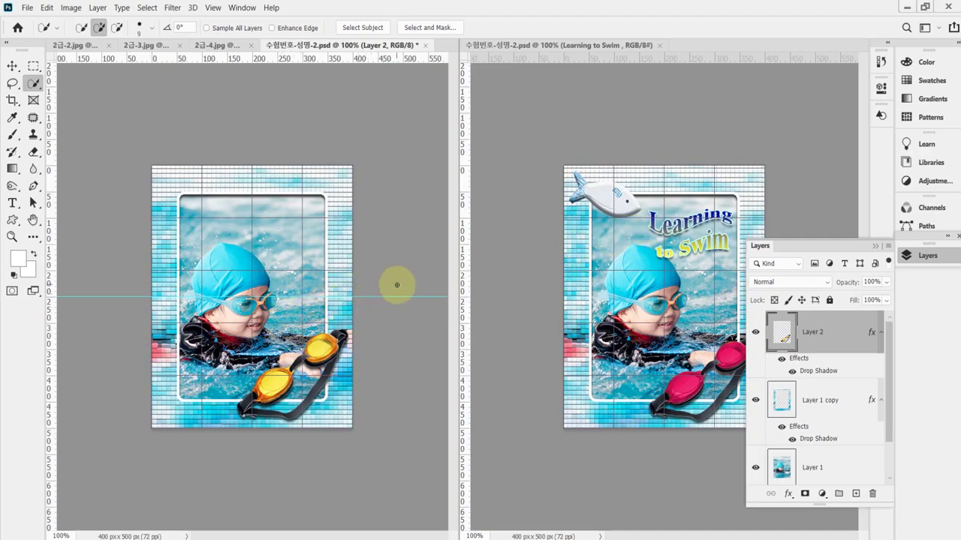
Select both orange lenses of the large goggles on Layer 2 with the Quick Selection tool
{"action": "left_click", "coordinate": [297, 378], "text": "ctrl"}
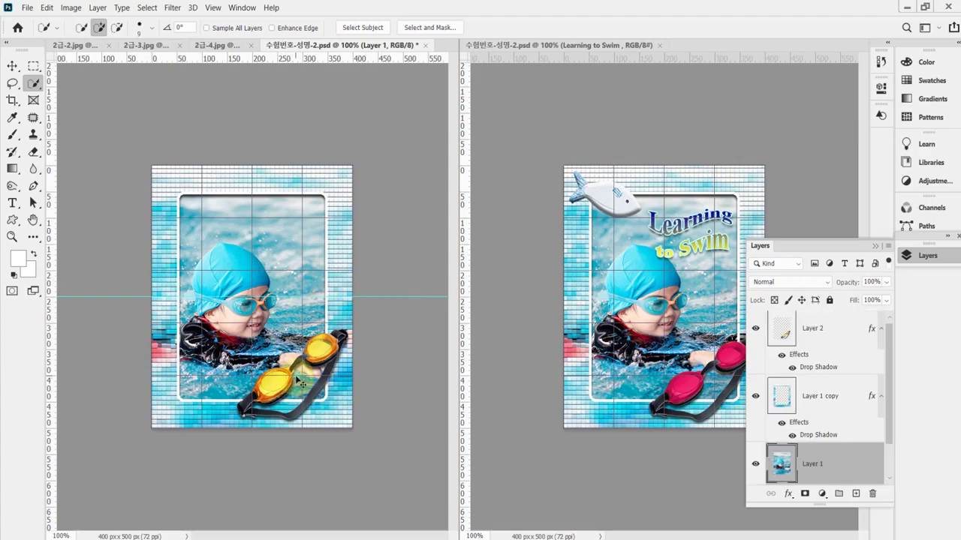
{"action": "scroll", "coordinate": [307, 373], "scroll_direction": "up", "scroll_amount": 3}
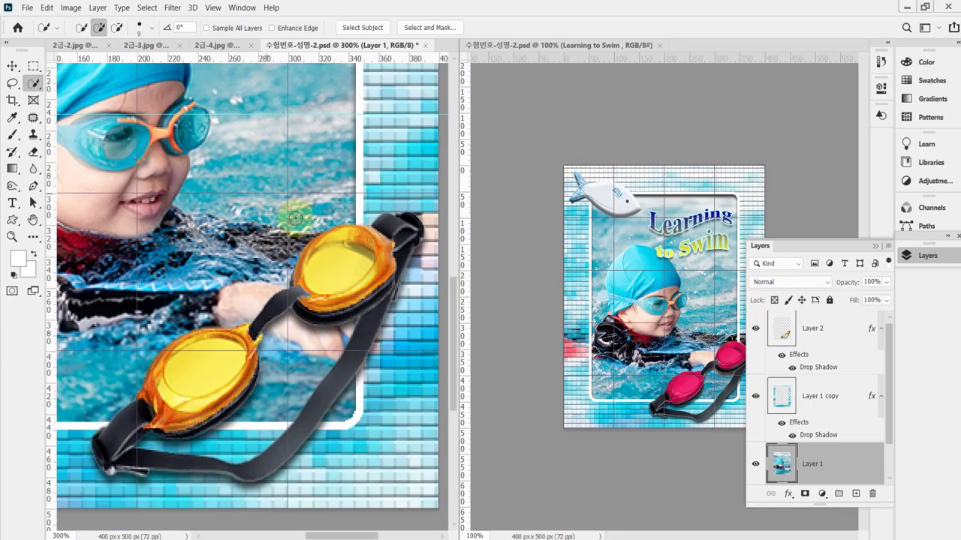
{"action": "left_click", "coordinate": [336, 262], "text": "ctrl"}
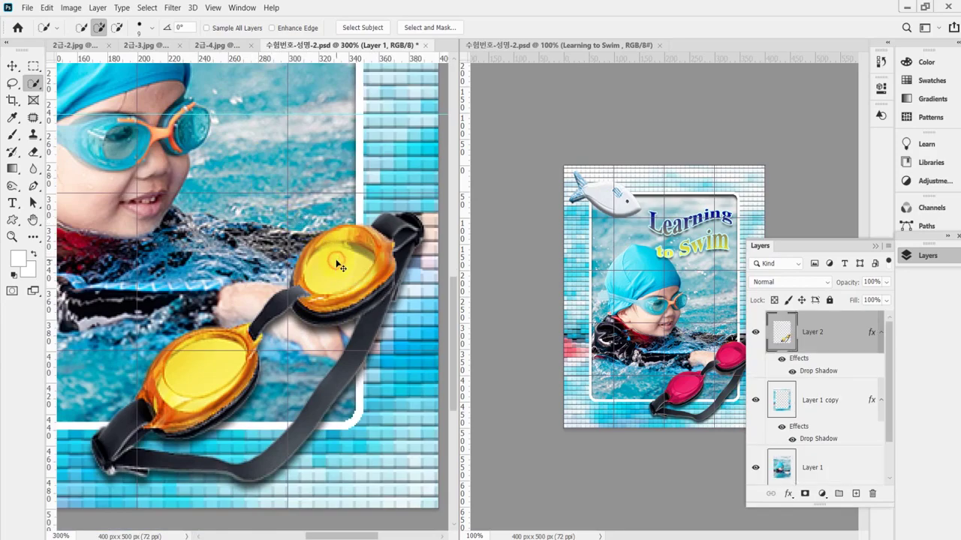
{"action": "right_click", "coordinate": [33, 84]}
{"action": "left_click", "coordinate": [83, 97]}
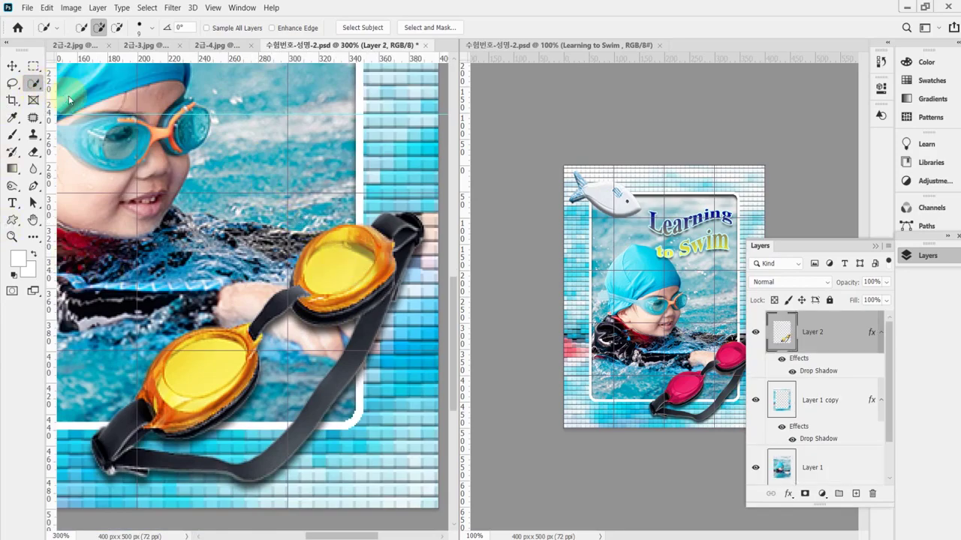
{"action": "mouse_move", "coordinate": [332, 262]}
{"action": "left_mouse_down"}
{"action": "mouse_move", "coordinate": [190, 365]}
{"action": "mouse_move", "coordinate": [201, 364]}
{"action": "mouse_move", "coordinate": [196, 389]}
{"action": "mouse_move", "coordinate": [172, 399]}
{"action": "mouse_move", "coordinate": [188, 388]}
{"action": "mouse_move", "coordinate": [172, 390]}
{"action": "mouse_move", "coordinate": [197, 390]}
{"action": "left_mouse_up"}
Refine the lens selection around the rims and strap joints with the Quick Selection brush reduced to 1 px
{"action": "scroll", "coordinate": [218, 370], "scroll_direction": "up", "scroll_amount": 3}
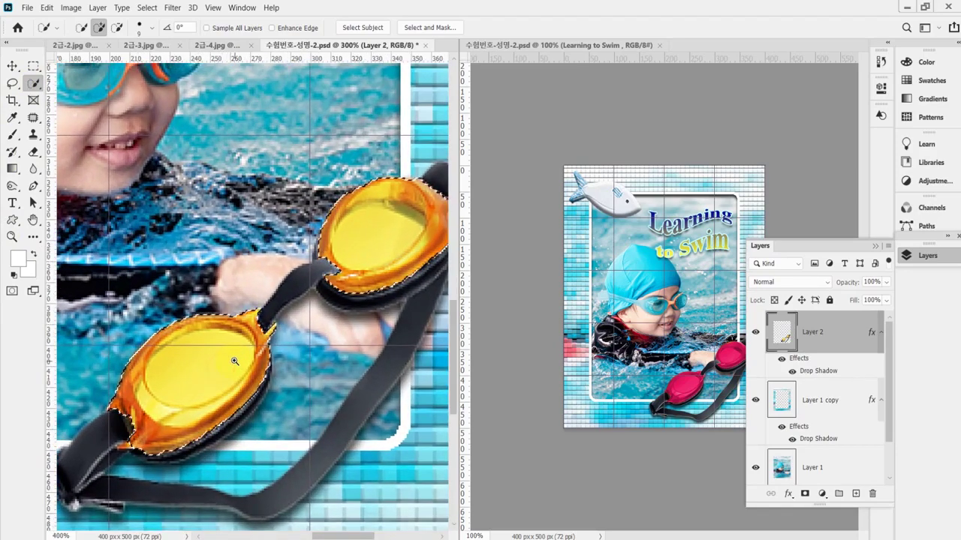
{"action": "key", "text": "bracketleft"}
{"action": "key", "text": "bracketleft"}
{"action": "key", "text": "bracketleft"}
{"action": "key", "text": "bracketleft"}
{"action": "key", "text": "bracketleft"}
{"action": "key", "text": "bracketleft"}
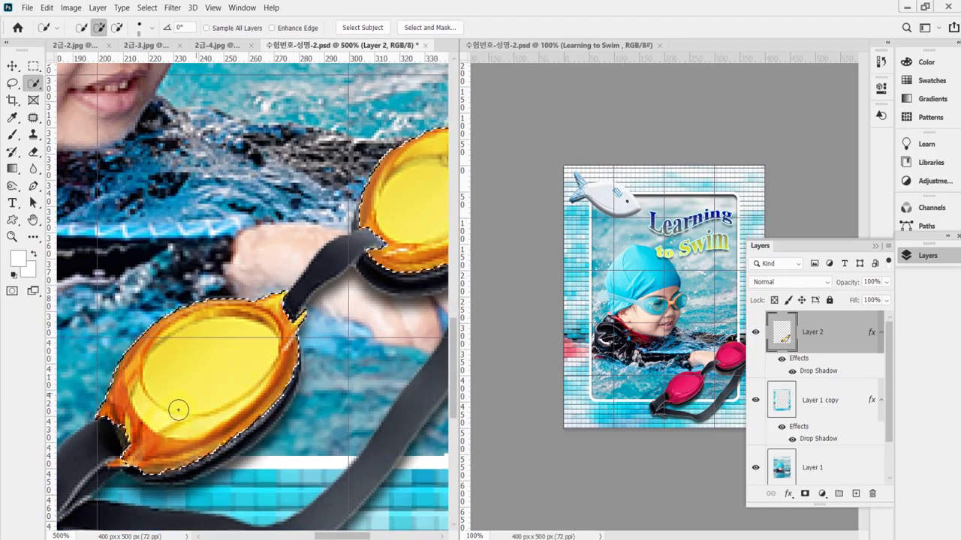
{"action": "left_click", "coordinate": [128, 465]}
{"action": "key", "text": "bracketleft"}
{"action": "key", "text": "bracketleft"}
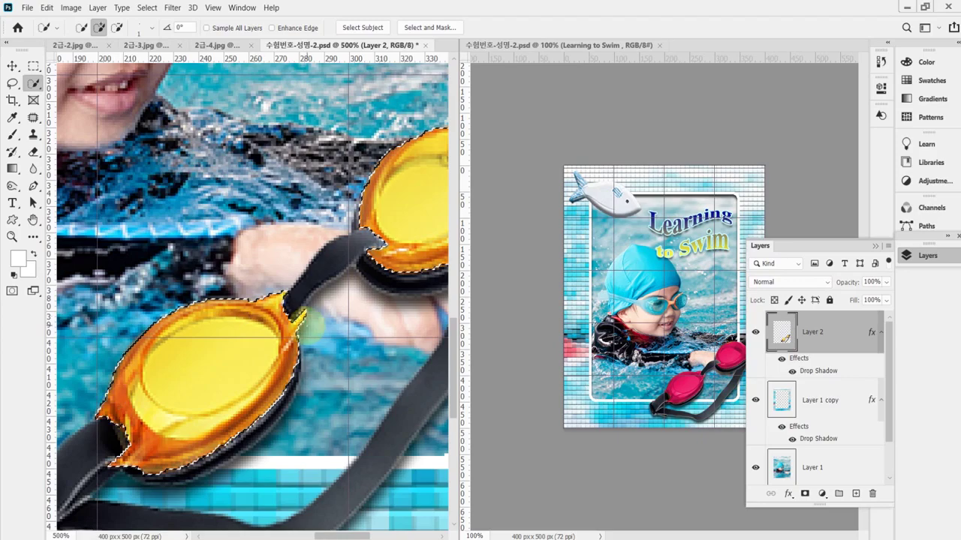
{"action": "scroll", "coordinate": [342, 279], "scroll_direction": "down", "scroll_amount": 3}
{"action": "scroll", "coordinate": [343, 278], "scroll_direction": "right", "scroll_amount": 2}
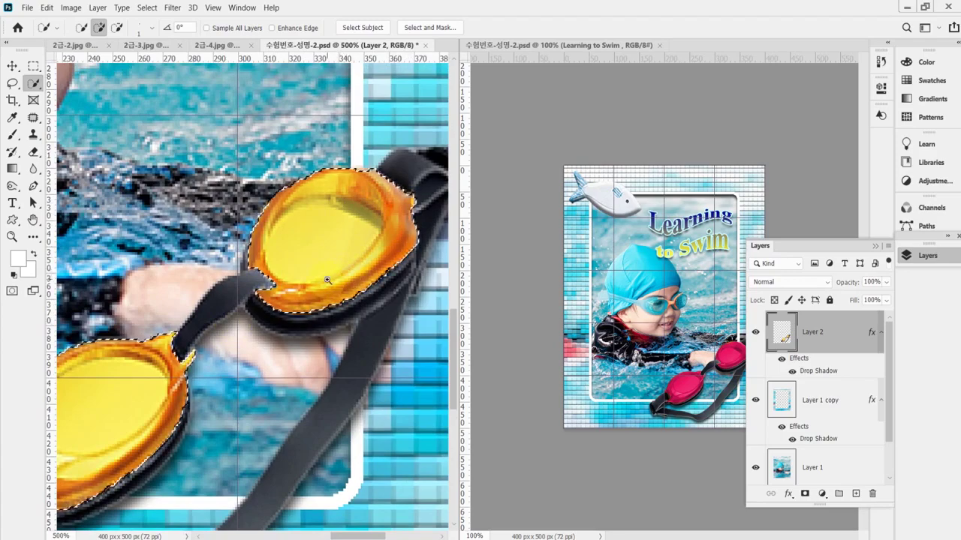
{"action": "scroll", "coordinate": [344, 268], "scroll_direction": "down", "scroll_amount": 2}
{"action": "scroll", "coordinate": [343, 269], "scroll_direction": "down", "scroll_amount": 1}
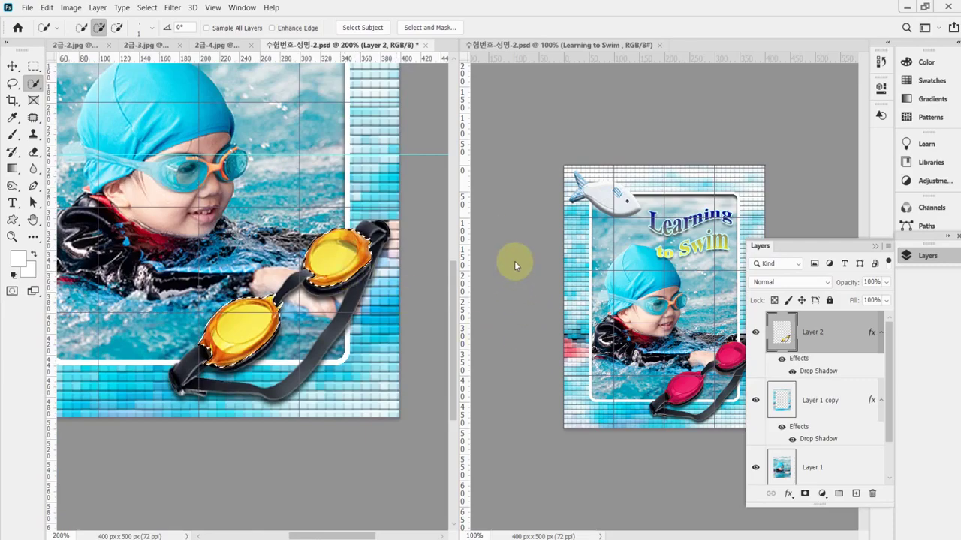
{"action": "left_click_drag", "start_coordinate": [436, 208], "coordinate": [691, 368]}
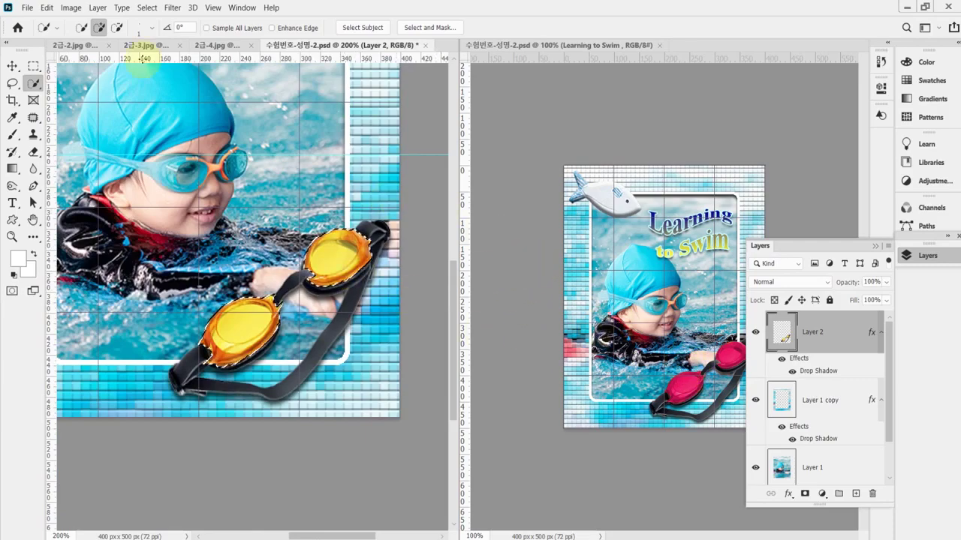
{"action": "left_click", "coordinate": [70, 9]}
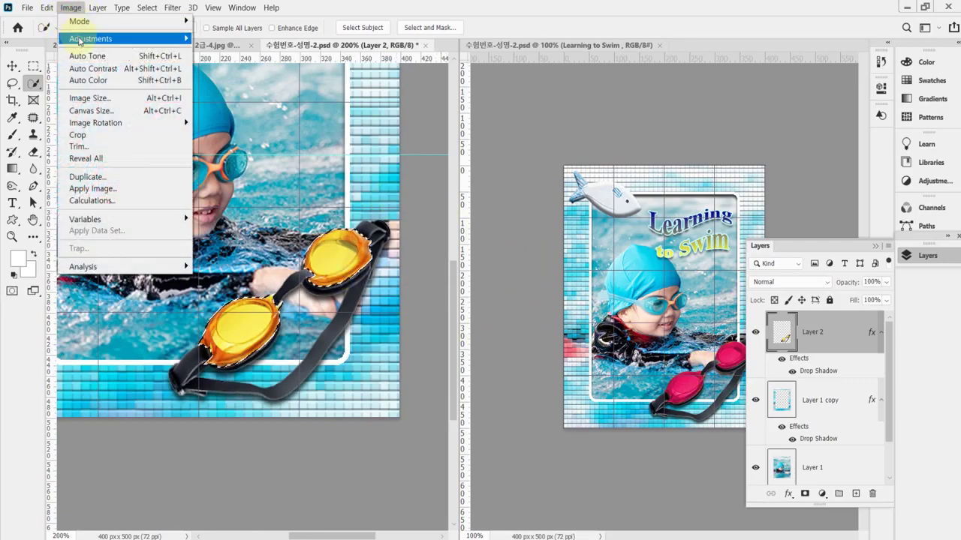
{"action": "mouse_move", "coordinate": [90, 39]}
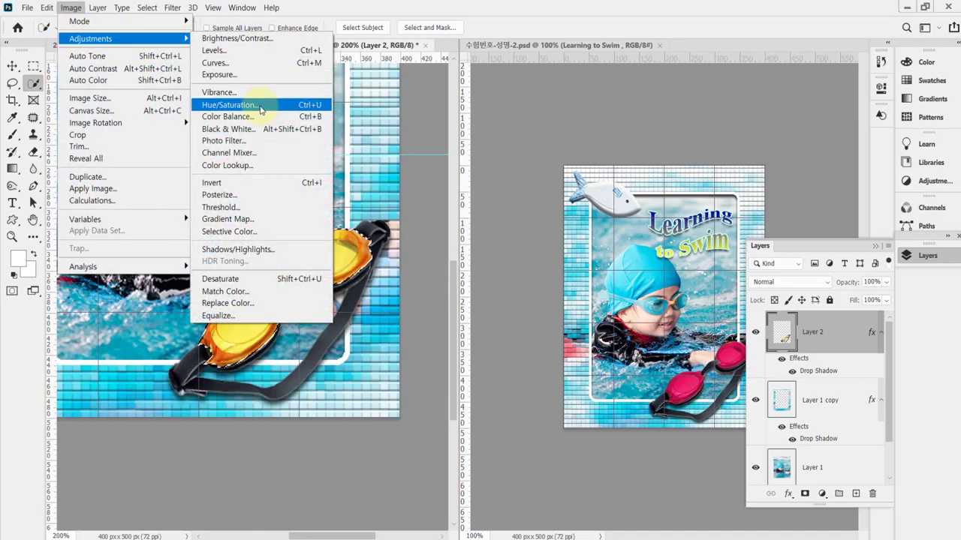
{"action": "left_click", "coordinate": [624, 9]}
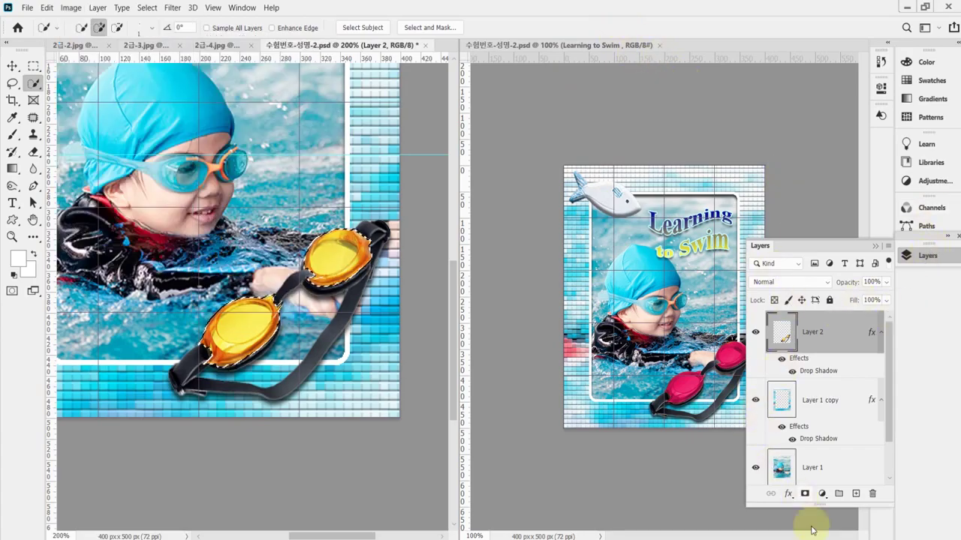
Add a Hue/Saturation adjustment layer masked to the selected lenses and widen the layer list to show full layer names
{"action": "left_click", "coordinate": [822, 494]}
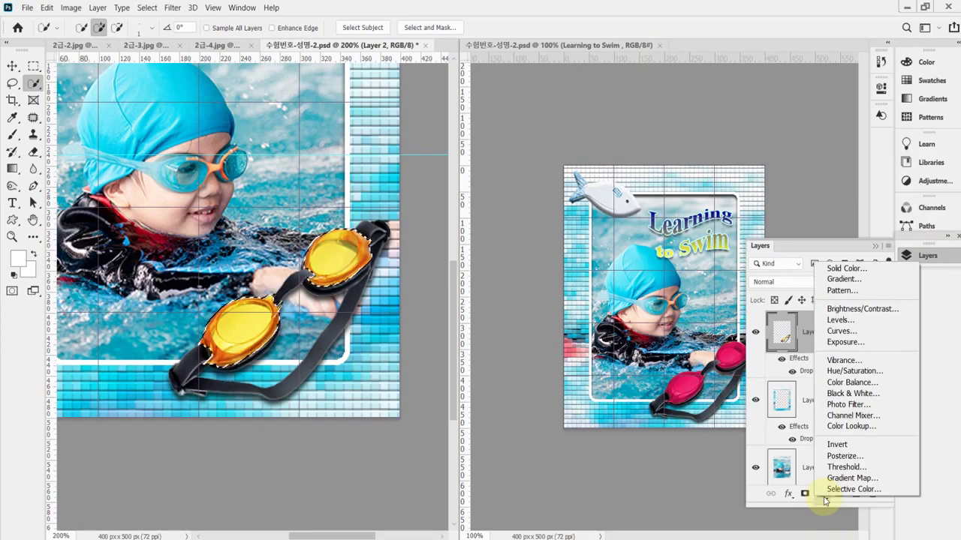
{"action": "left_click", "coordinate": [881, 374]}
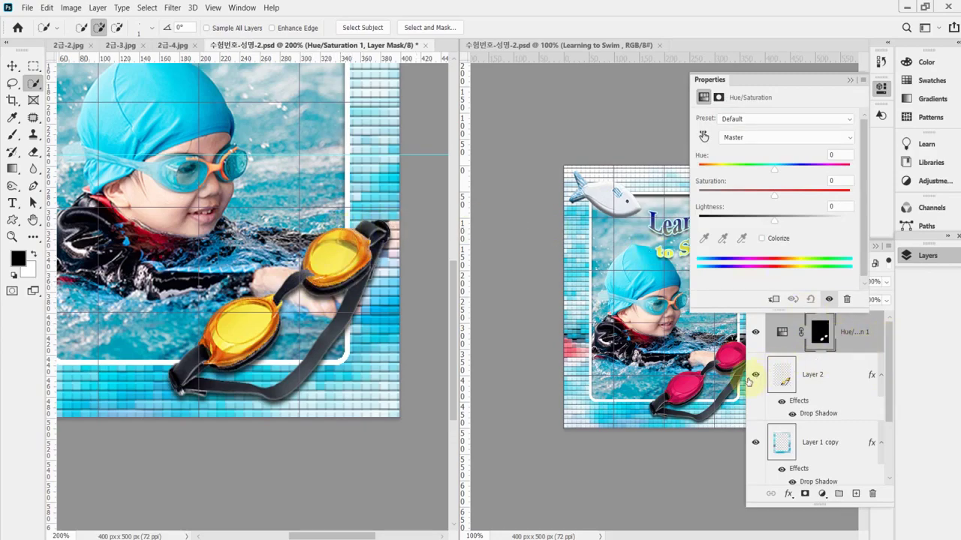
{"action": "left_click_drag", "start_coordinate": [746, 375], "coordinate": [680, 374]}
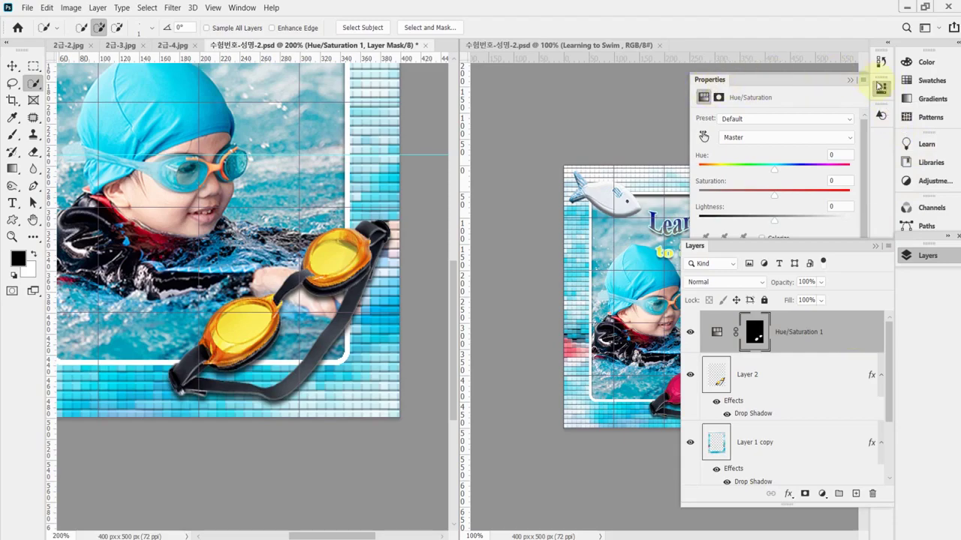
{"action": "left_click", "coordinate": [884, 88]}
{"action": "left_click", "coordinate": [884, 88]}
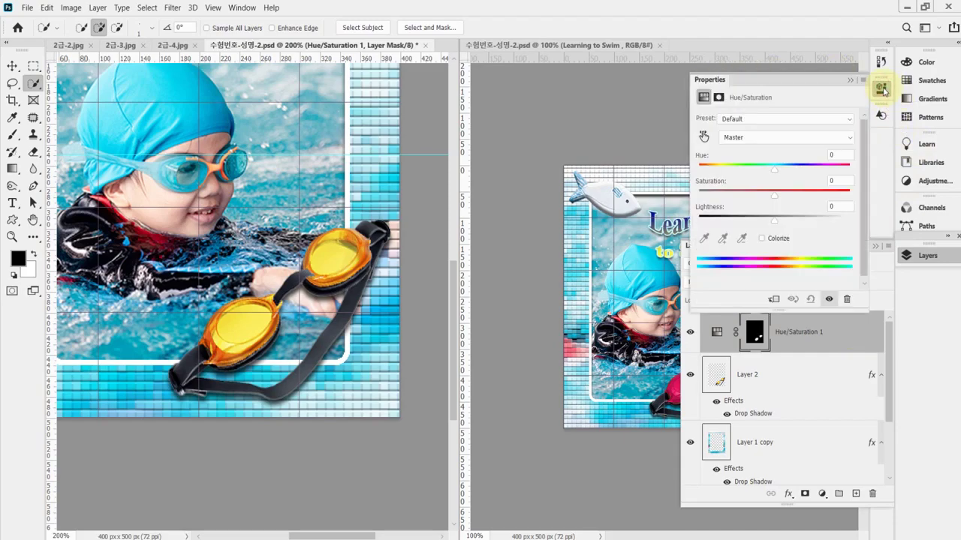
Colorize the goggle lenses in the Hue/Saturation adjustment and set the hue to 340
{"action": "left_click", "coordinate": [765, 240]}
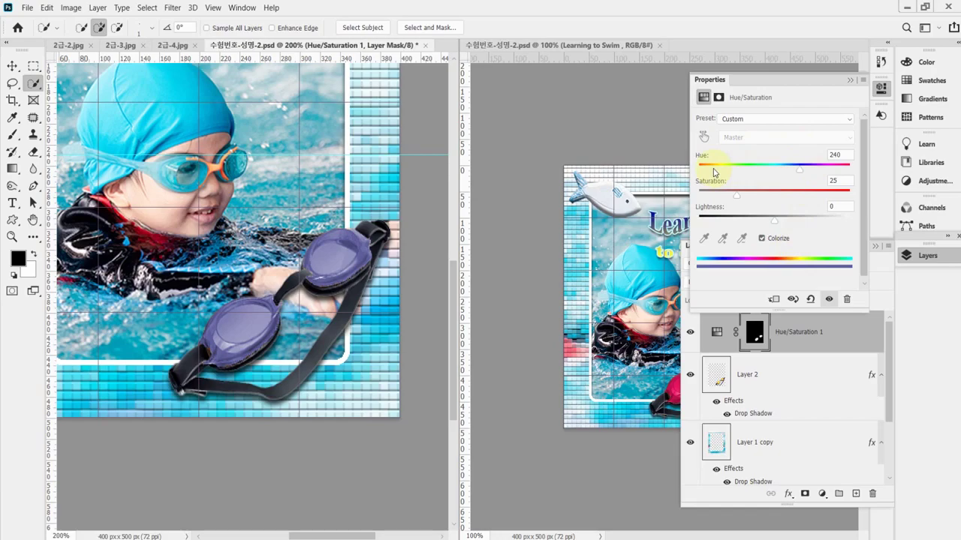
{"action": "left_click_drag", "start_coordinate": [801, 170], "coordinate": [834, 171]}
{"action": "left_click", "coordinate": [806, 192]}
{"action": "double_click", "coordinate": [835, 156]}
{"action": "type", "text": "340"}
{"action": "key", "text": "Tab"}
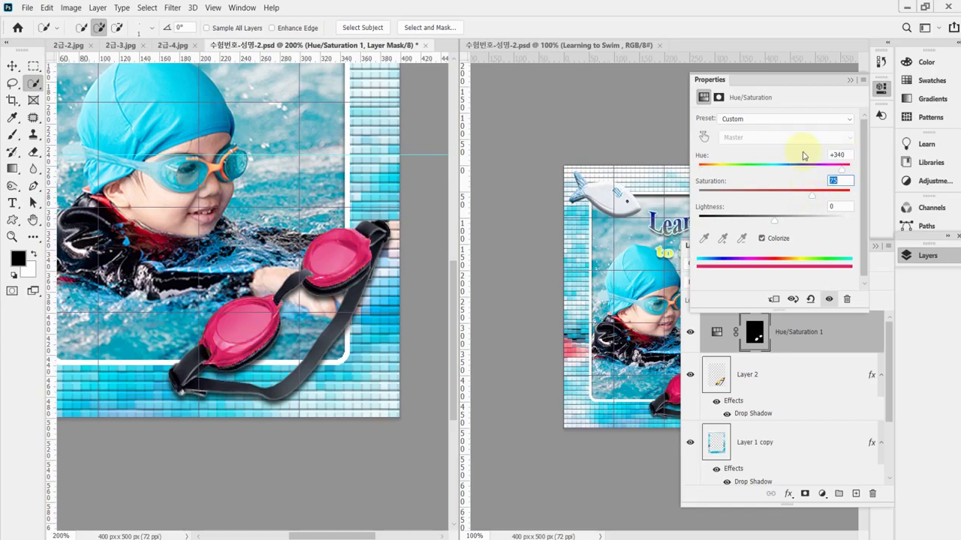
Set the lens adjustment's saturation to 85 and lightness to -20, then close its settings
{"action": "type", "text": "85"}
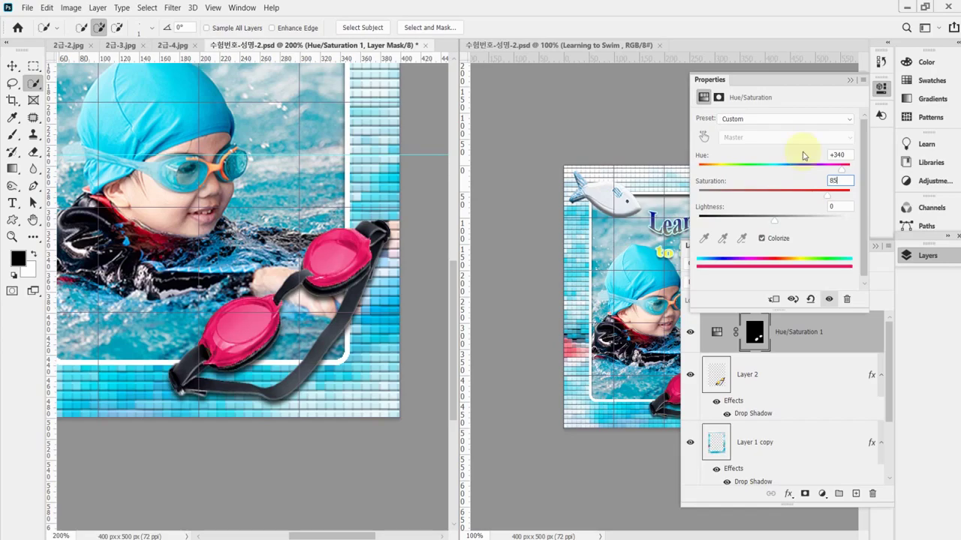
{"action": "key", "text": "Tab"}
{"action": "type", "text": "-20"}
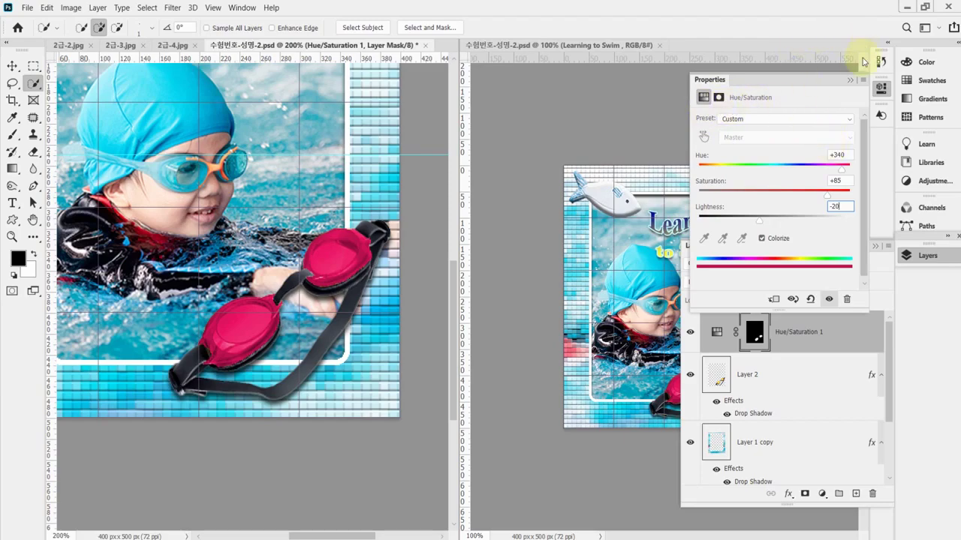
{"action": "left_click", "coordinate": [881, 87]}
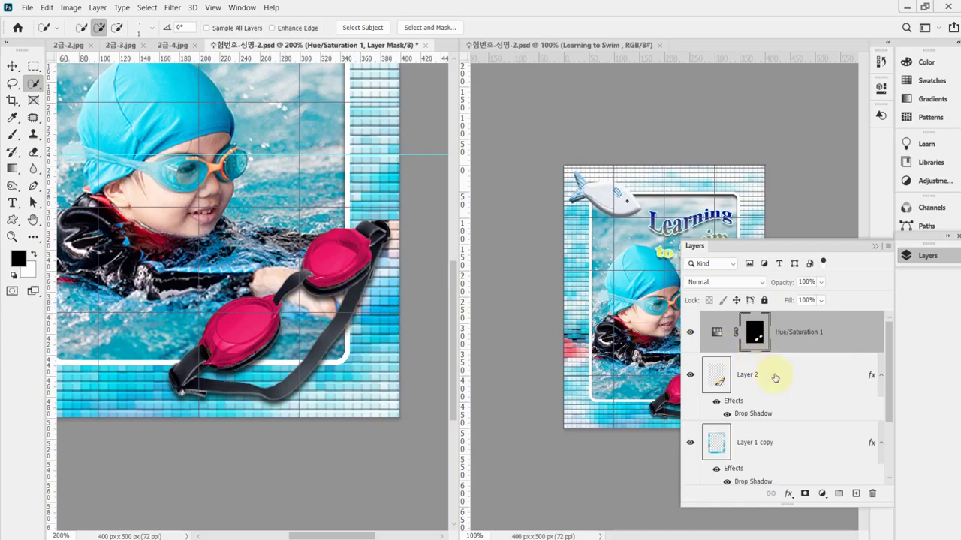
Check the Hue/Saturation 1 adjustment's effect and settings on the goggles, and save the document
{"action": "left_click", "coordinate": [690, 334]}
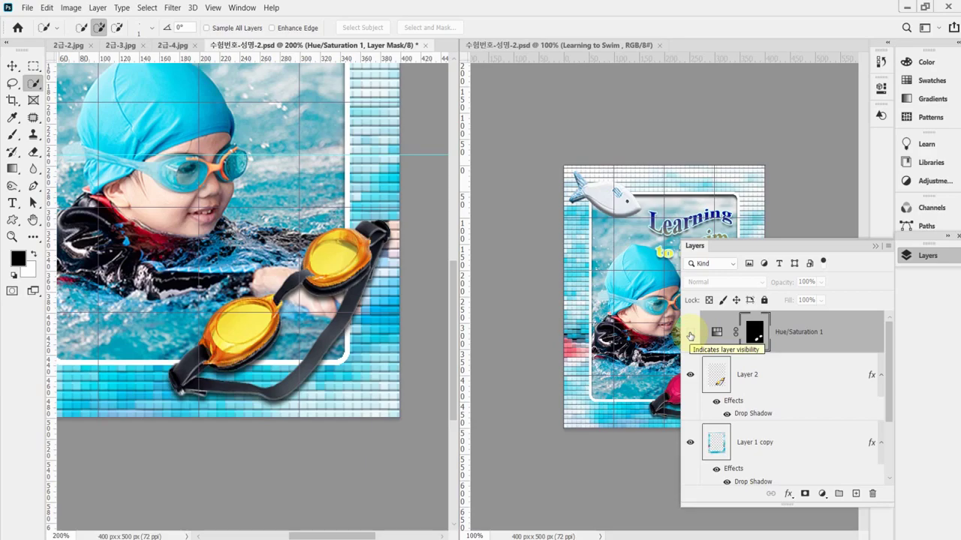
{"action": "left_click", "coordinate": [689, 335]}
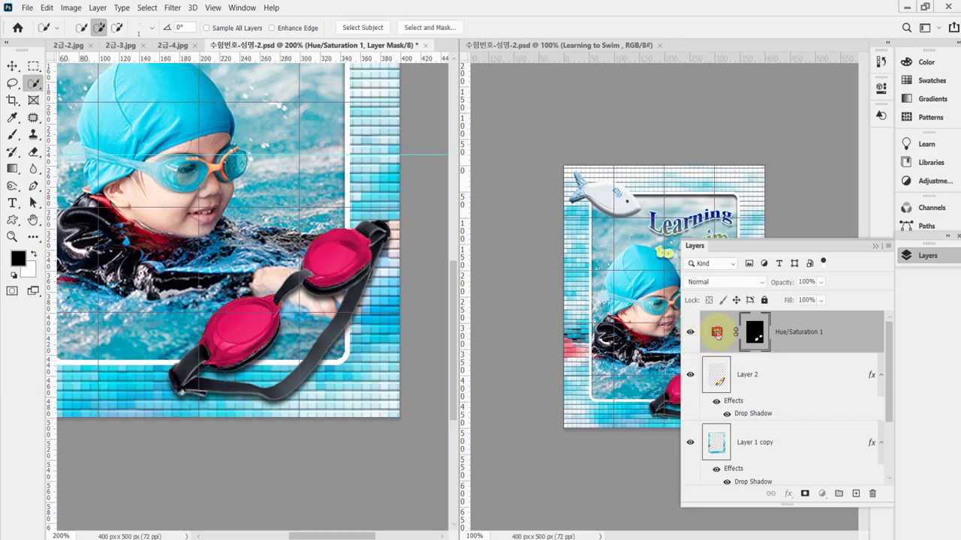
{"action": "double_click", "coordinate": [716, 333]}
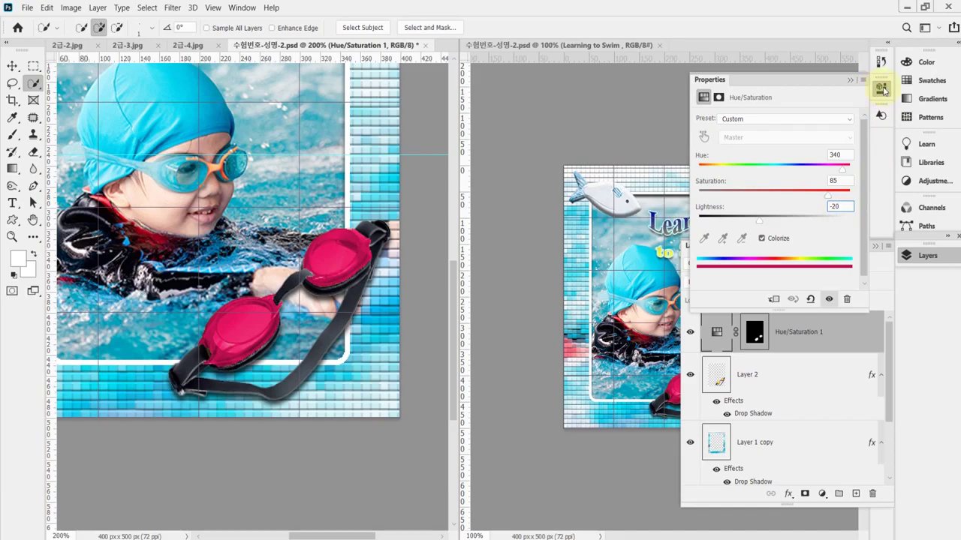
{"action": "left_click", "coordinate": [884, 90]}
{"action": "key", "text": "ctrl+s"}
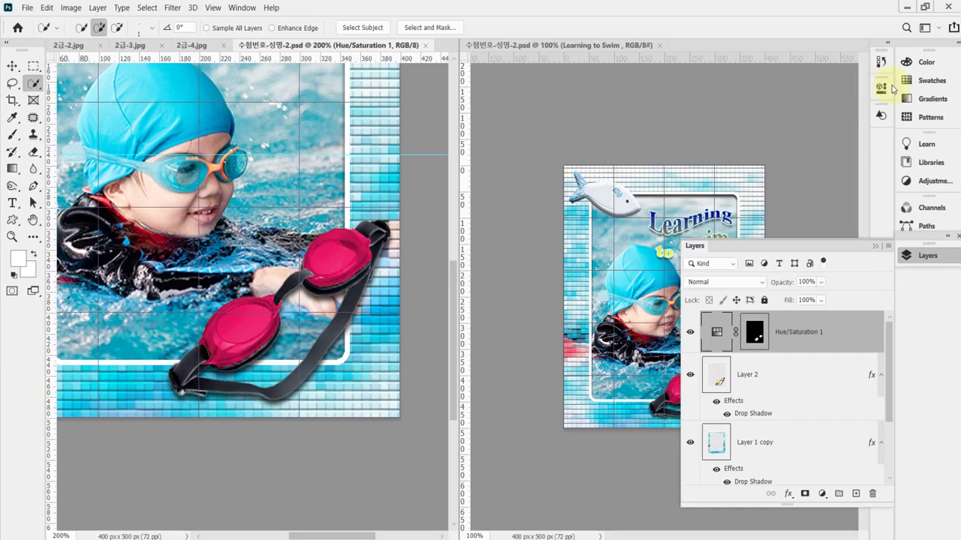
Select the white fish in 2급-4.jpg with the Object Selection tool, inspect the selection edge, and copy the fish
{"action": "left_click", "coordinate": [180, 46]}
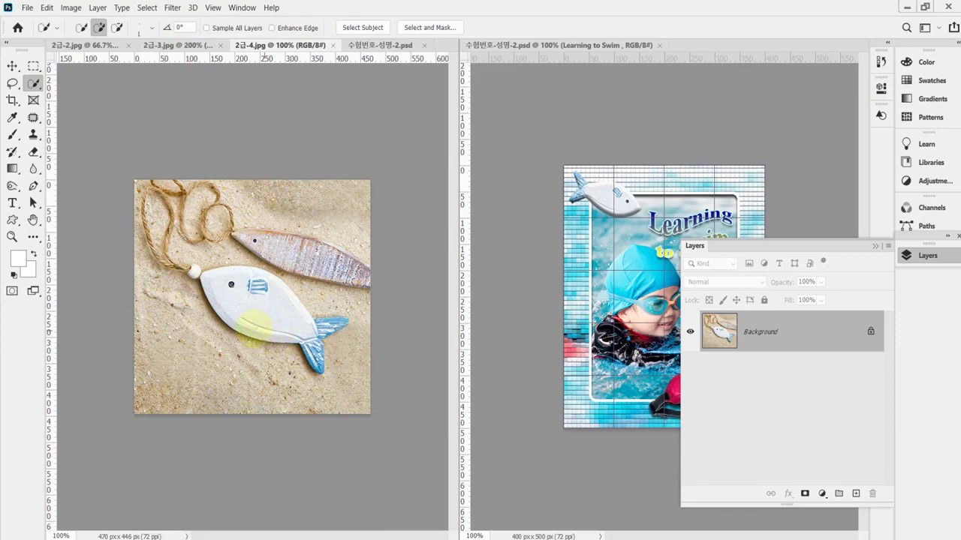
{"action": "right_click", "coordinate": [35, 89]}
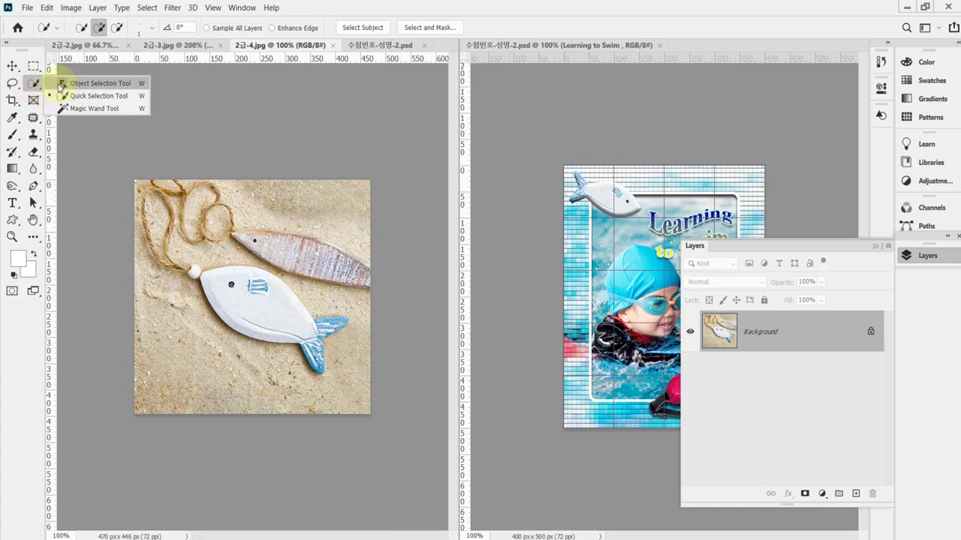
{"action": "left_click", "coordinate": [60, 83]}
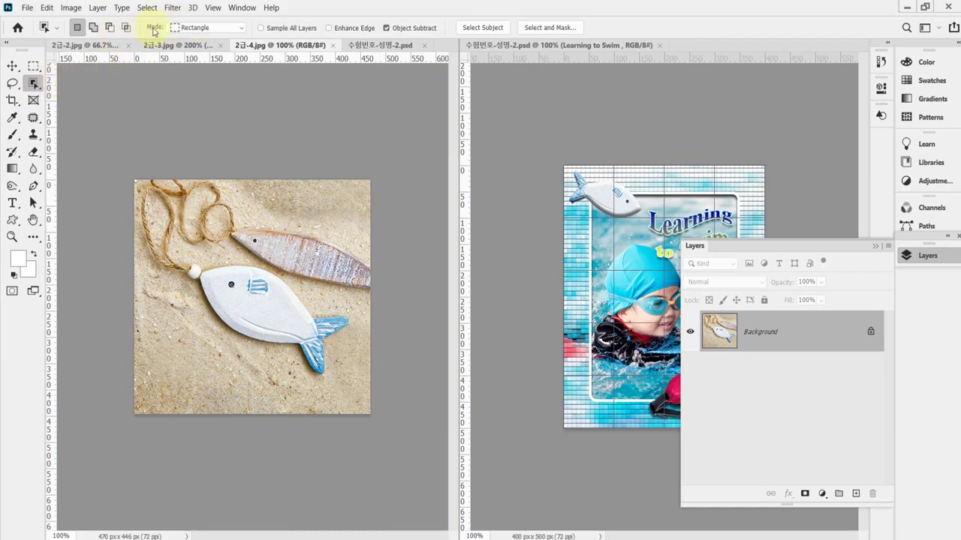
{"action": "left_click_drag", "start_coordinate": [183, 248], "coordinate": [356, 402]}
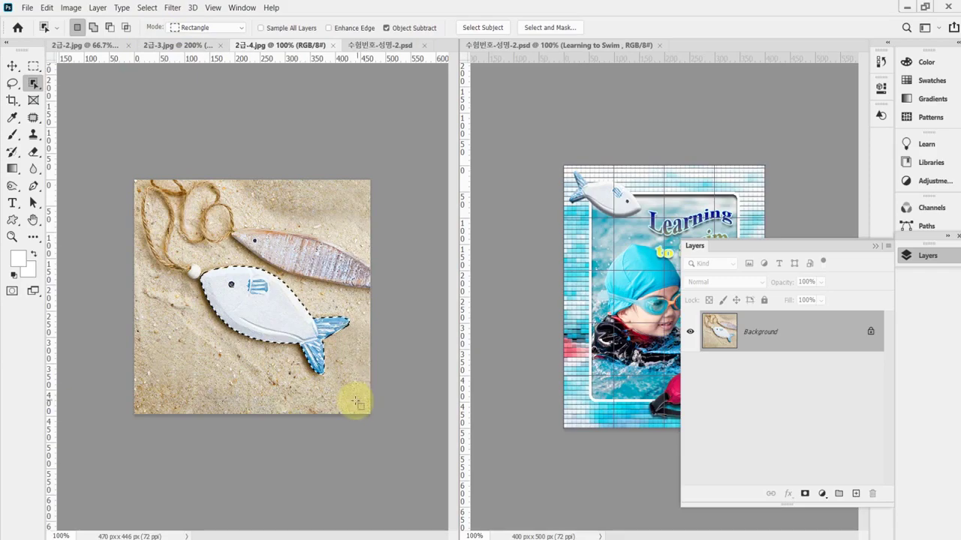
{"action": "scroll", "coordinate": [293, 307], "scroll_direction": "up", "scroll_amount": 1}
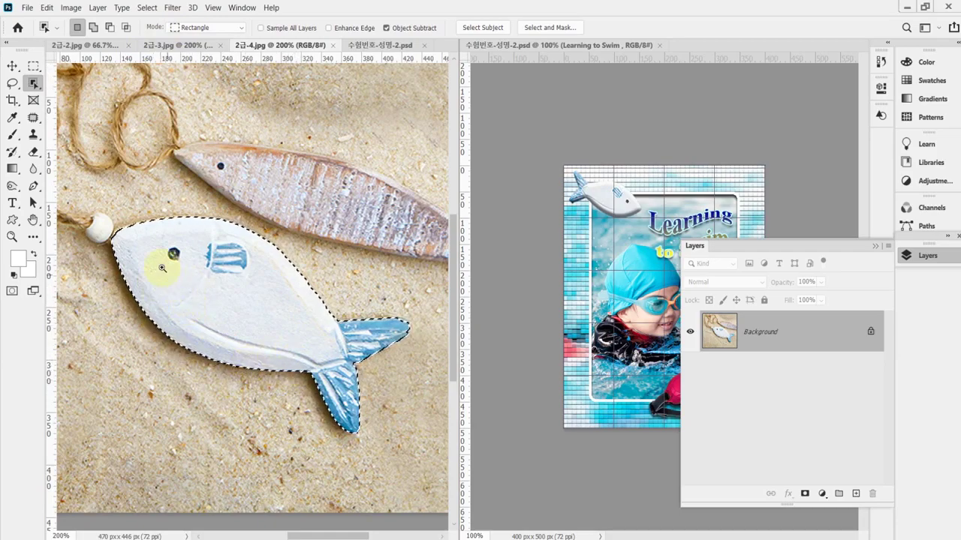
{"action": "scroll", "coordinate": [161, 266], "scroll_direction": "up", "scroll_amount": 1}
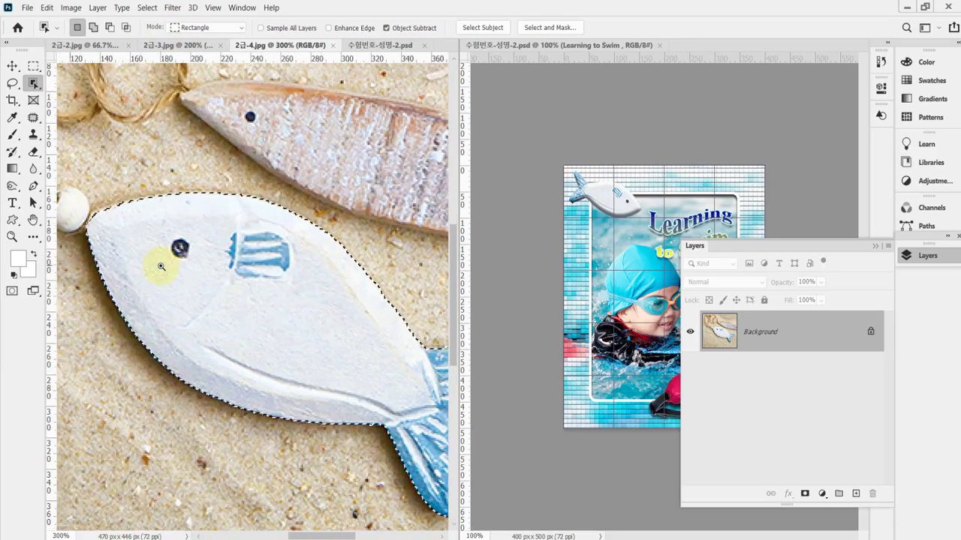
{"action": "right_click", "coordinate": [34, 84]}
{"action": "left_click", "coordinate": [63, 96]}
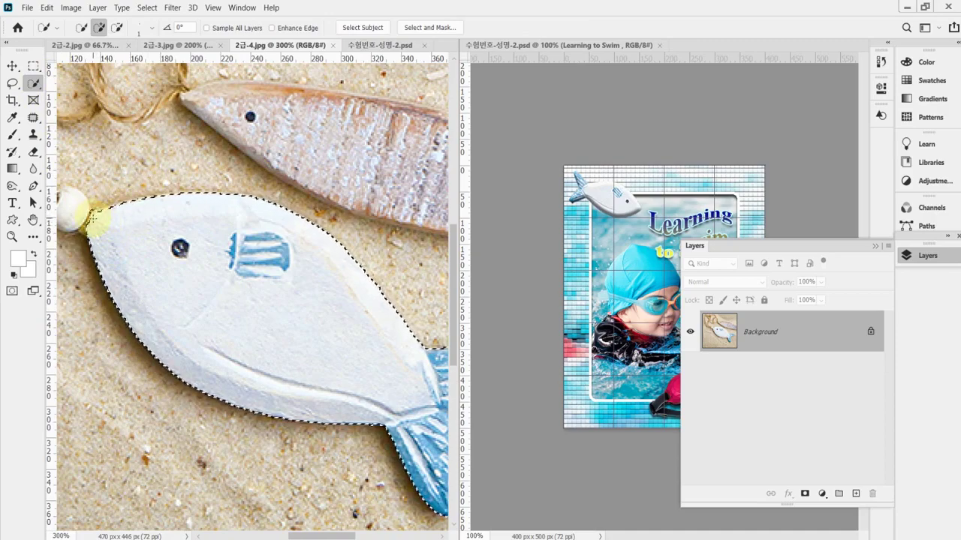
{"action": "key", "text": "ctrl+d"}
Paste the copied fish into the working document 수험번호-성명-2.psd above the Hue/Saturation 1 layer
{"action": "left_click", "coordinate": [286, 335], "text": "alt"}
{"action": "left_click", "coordinate": [286, 336], "text": "alt"}
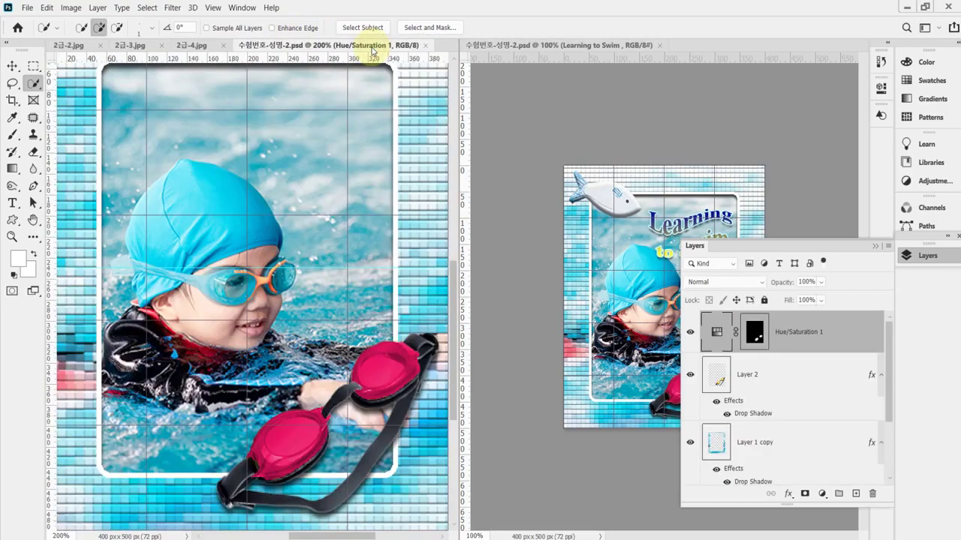
{"action": "left_click", "coordinate": [375, 46]}
{"action": "left_click", "coordinate": [280, 281], "text": "alt"}
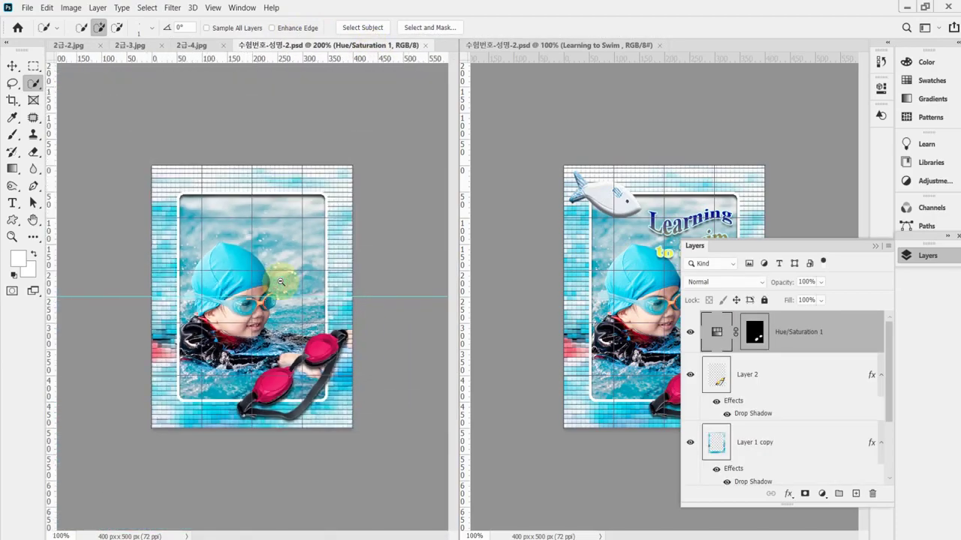
{"action": "key", "text": "ctrl+v"}
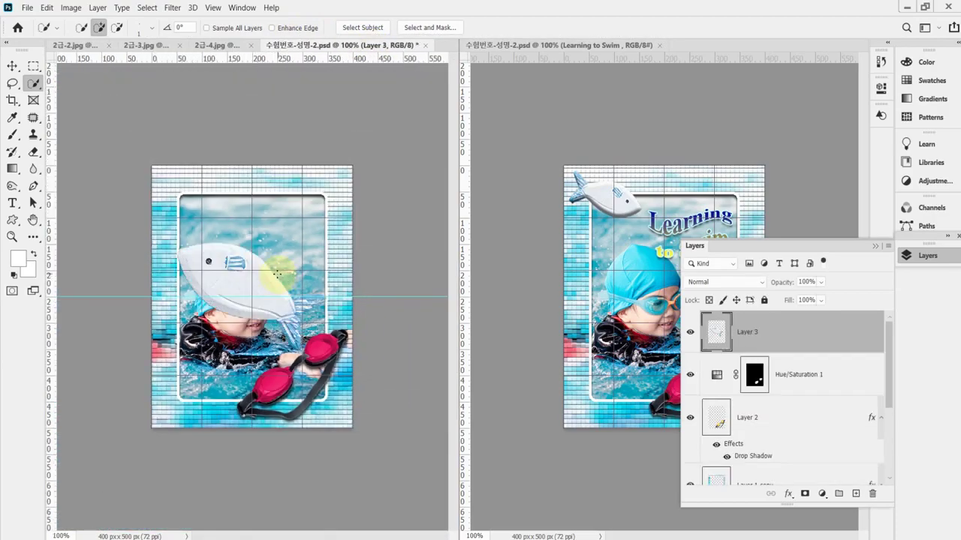
Scale the pasted fish down to about 64% with Free Transform and flip it horizontally
{"action": "key", "text": "ctrl+t"}
{"action": "left_click_drag", "start_coordinate": [274, 297], "coordinate": [241, 256]}
{"action": "left_click_drag", "start_coordinate": [294, 309], "coordinate": [248, 251]}
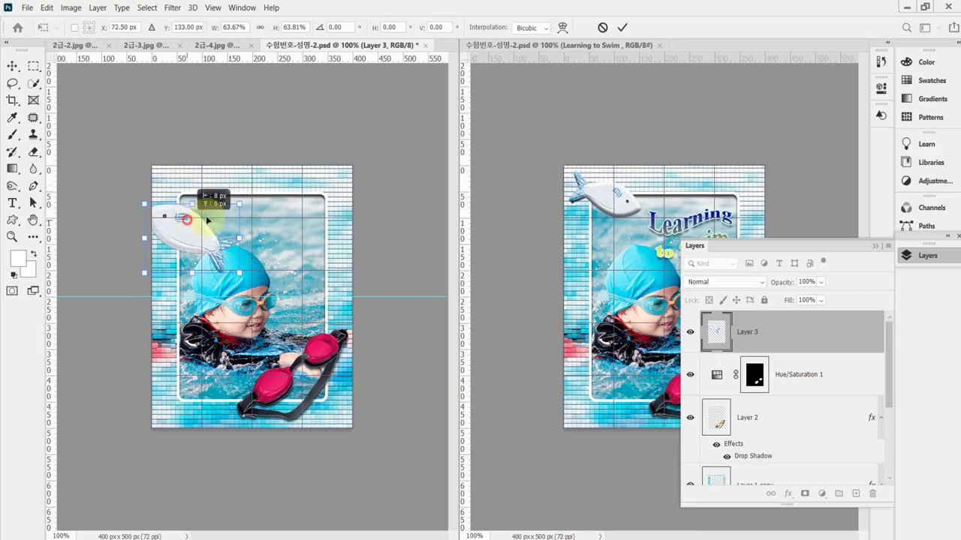
{"action": "left_click_drag", "start_coordinate": [188, 225], "coordinate": [230, 211]}
{"action": "right_click", "coordinate": [231, 212]}
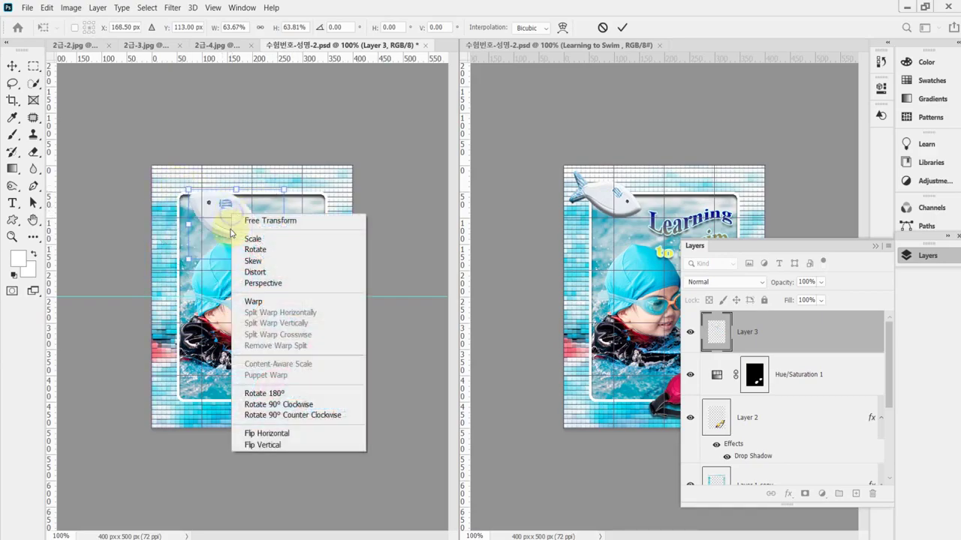
{"action": "left_click", "coordinate": [292, 433]}
Rotate the fish to about -134.3°, scale it to about 49%, and apply it over the frame's upper-left corner
{"action": "left_click_drag", "start_coordinate": [249, 237], "coordinate": [211, 226]}
{"action": "left_click_drag", "start_coordinate": [330, 225], "coordinate": [215, 257]}
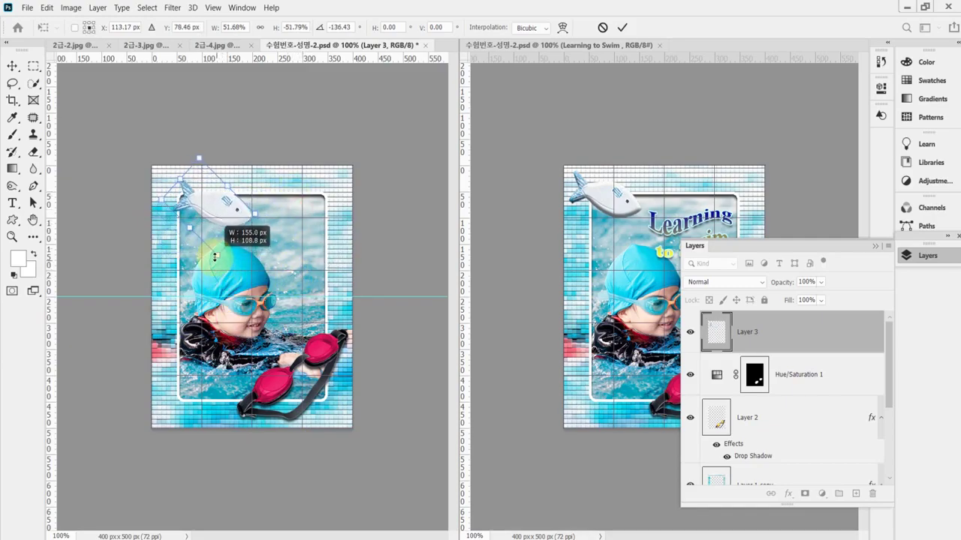
{"action": "left_click_drag", "start_coordinate": [223, 220], "coordinate": [212, 215]}
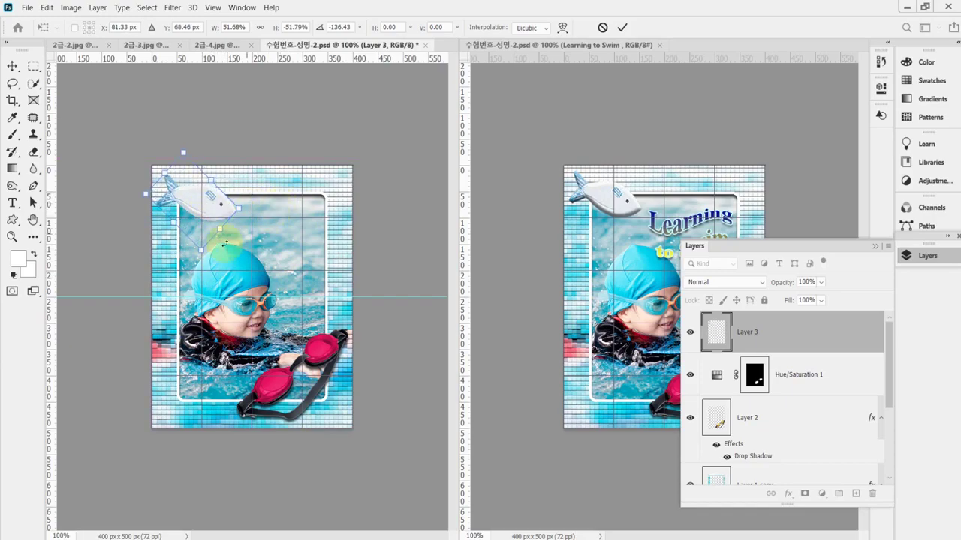
{"action": "left_click_drag", "start_coordinate": [200, 253], "coordinate": [199, 245]}
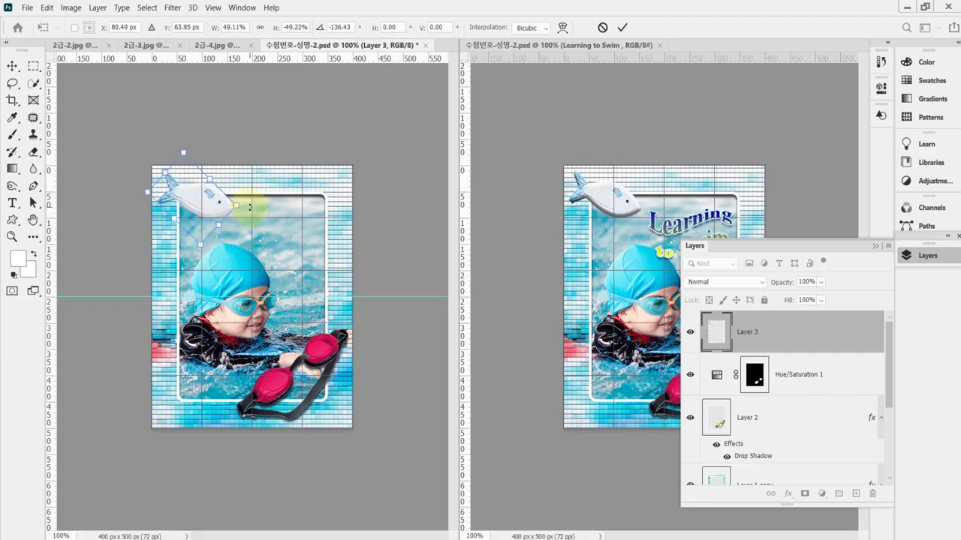
{"action": "mouse_move", "coordinate": [255, 206]}
{"action": "left_mouse_down"}
{"action": "mouse_move", "coordinate": [272, 203]}
{"action": "mouse_move", "coordinate": [267, 209]}
{"action": "left_mouse_up"}
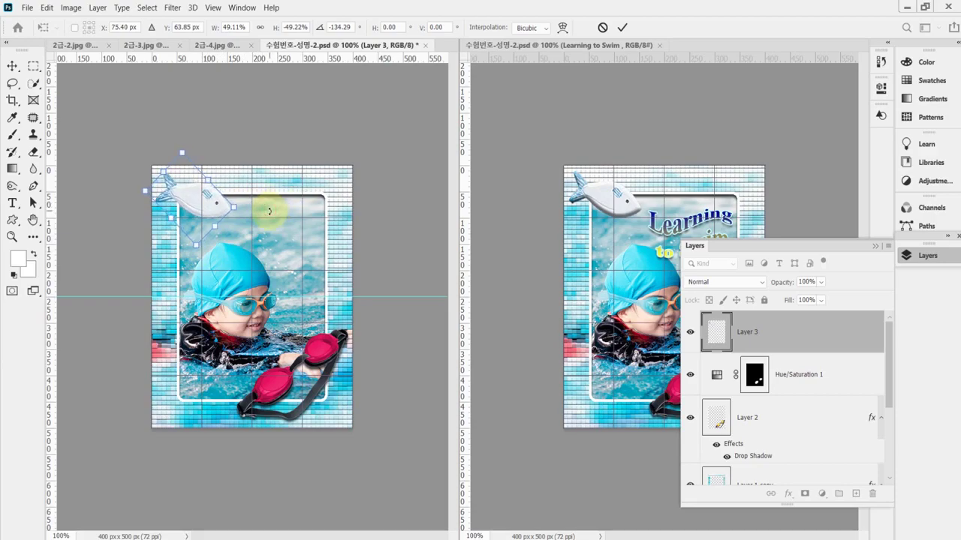
{"action": "key", "text": "Return"}
{"action": "key", "text": "w"}
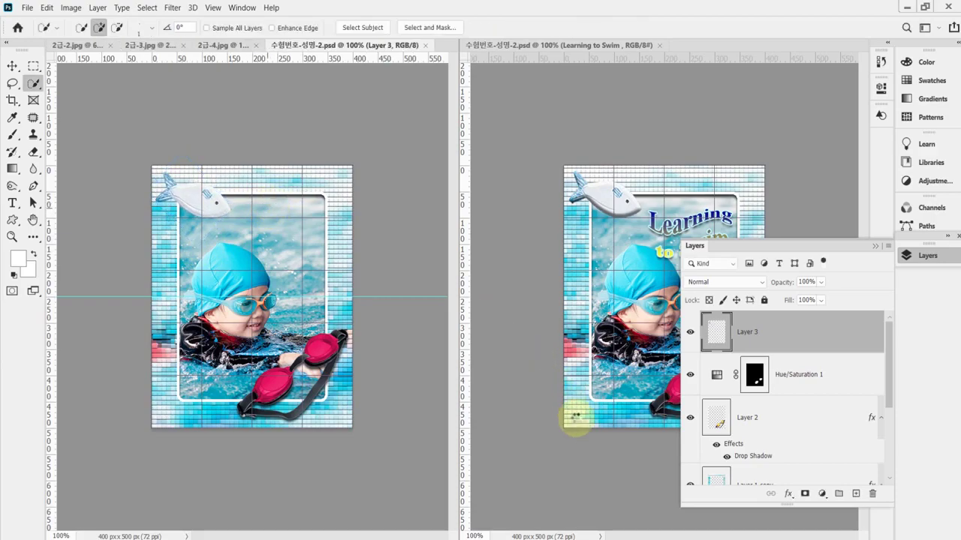
Add a Bevel & Emboss style with a 9 px Inner Bevel to the fish layer and save the document
{"action": "left_click", "coordinate": [788, 494]}
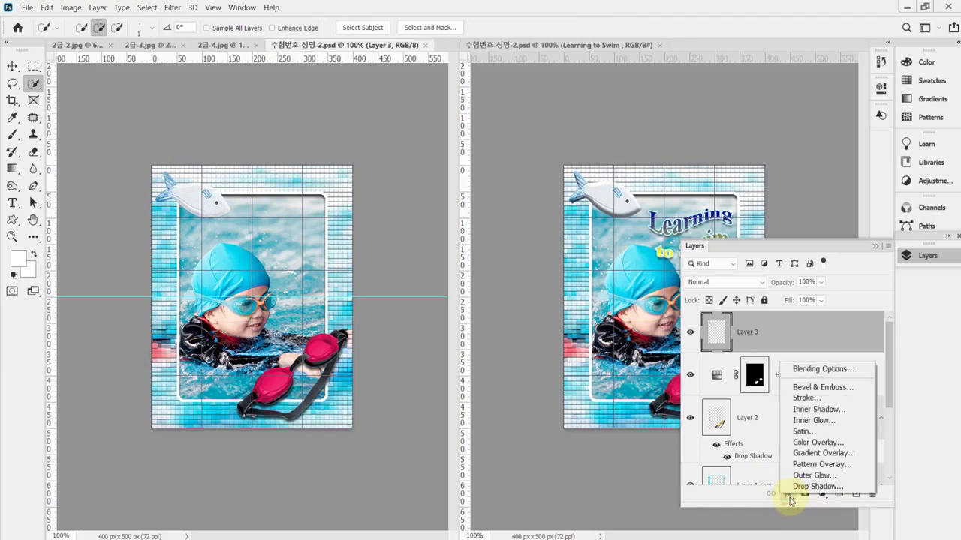
{"action": "left_click", "coordinate": [812, 390]}
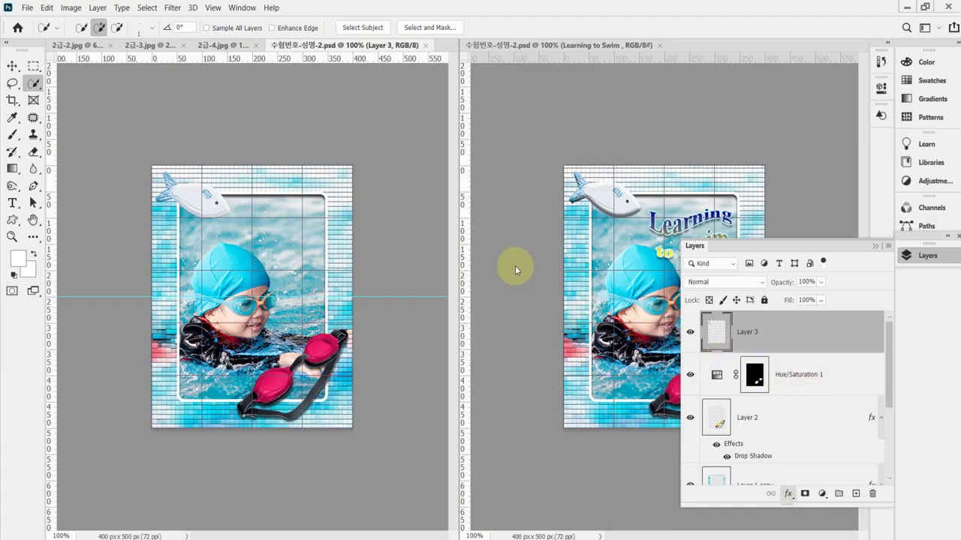
{"action": "double_click", "coordinate": [621, 265]}
{"action": "type", "text": "9"}
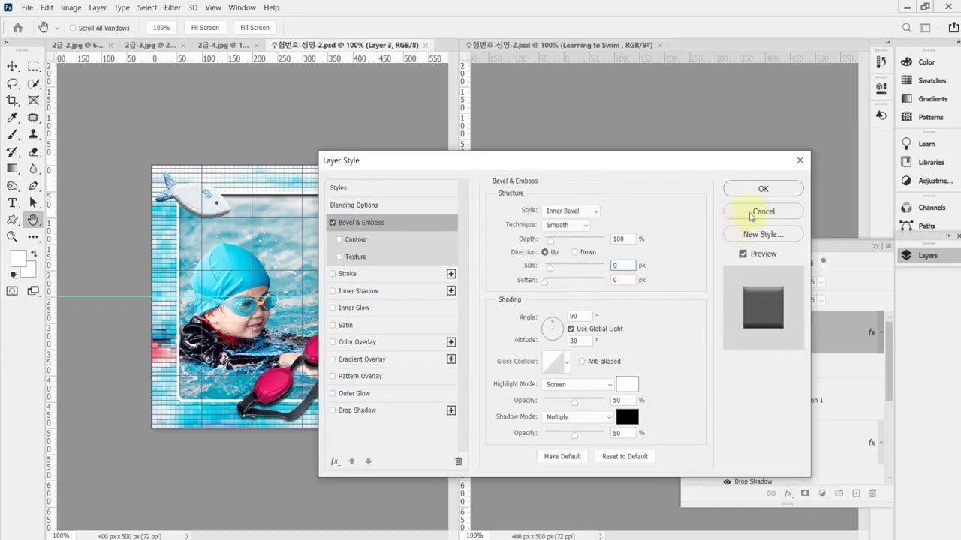
{"action": "left_click", "coordinate": [763, 191]}
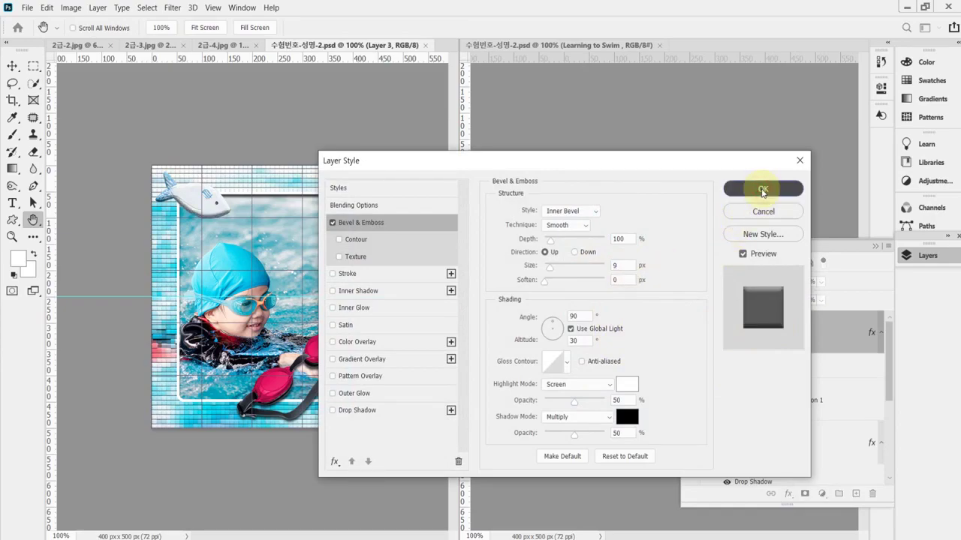
{"action": "key", "text": "ctrl+s"}
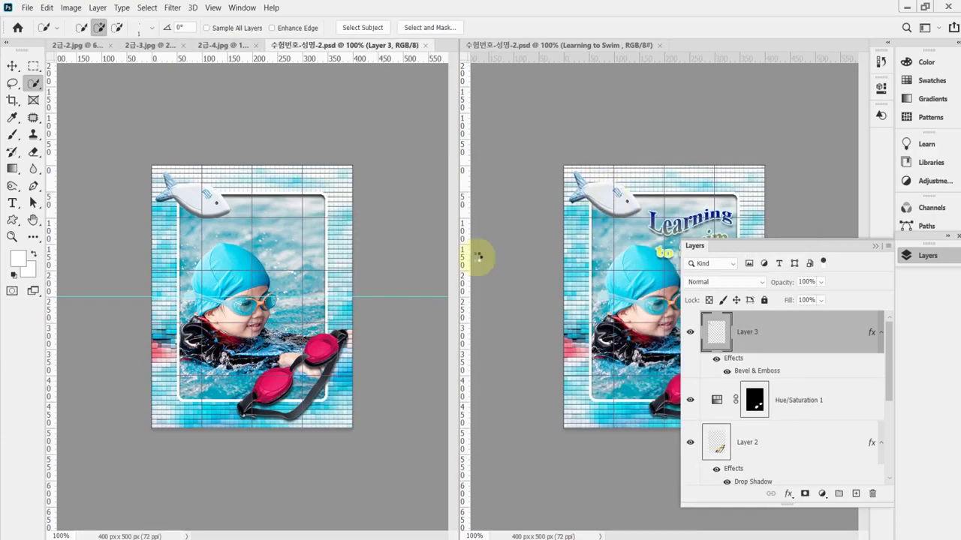
Switch to Notepad, copy the line "Learning to Swim", and return to the working document in Photoshop
{"action": "left_click", "coordinate": [917, 259]}
{"action": "key", "text": "alt+Tab"}
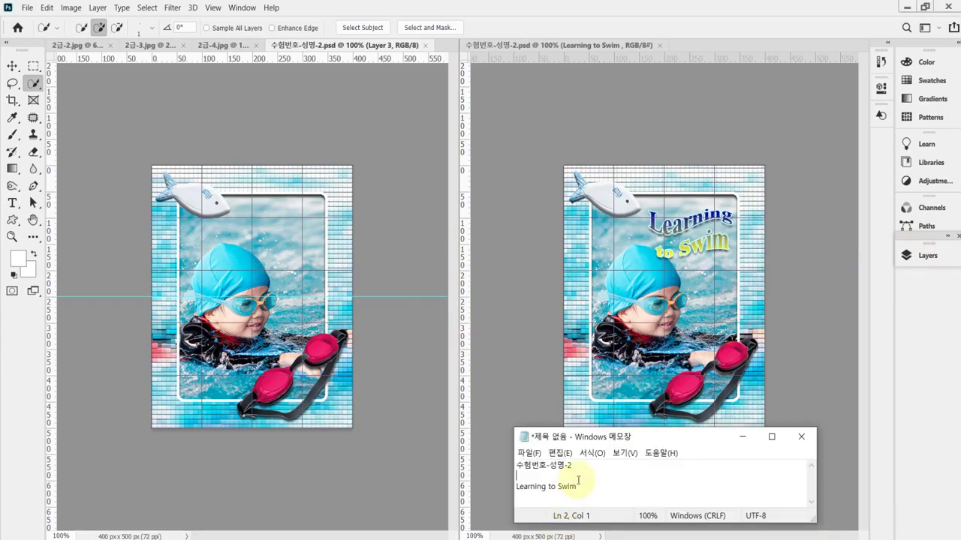
{"action": "left_click_drag", "start_coordinate": [588, 486], "coordinate": [500, 486]}
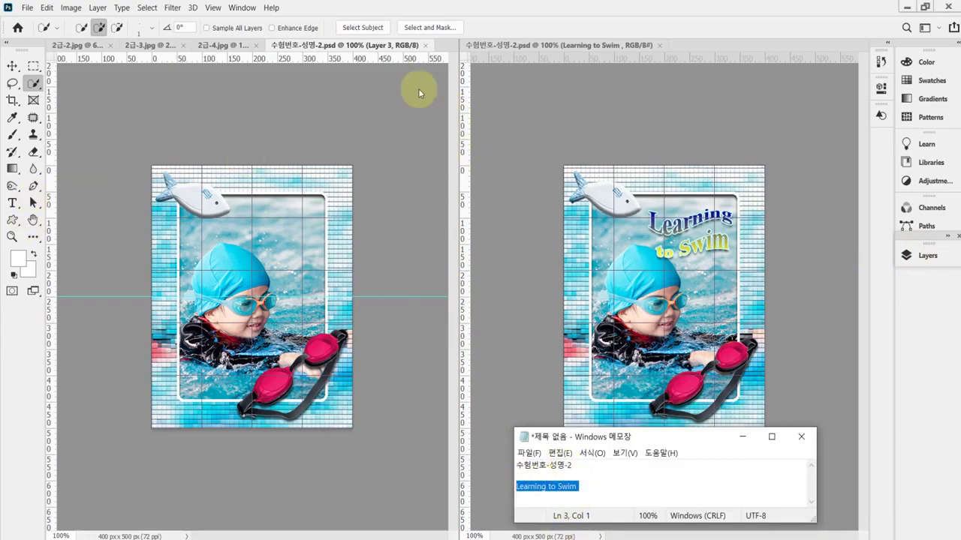
{"action": "left_click", "coordinate": [346, 48]}
Start a horizontal text line in the photo's upper right area, set to Times New Roman Bold at 42 pt
{"action": "left_click_drag", "start_coordinate": [15, 206], "coordinate": [54, 204]}
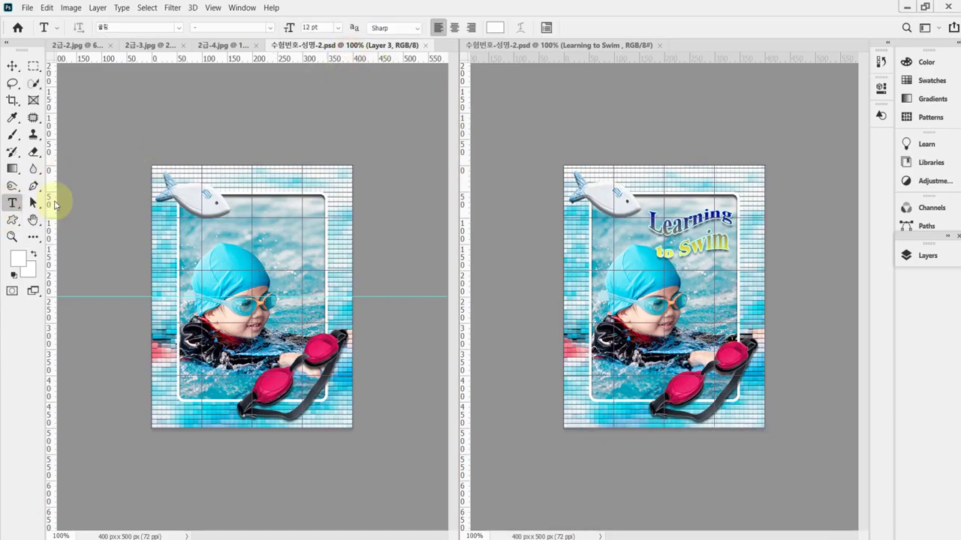
{"action": "left_click", "coordinate": [241, 216]}
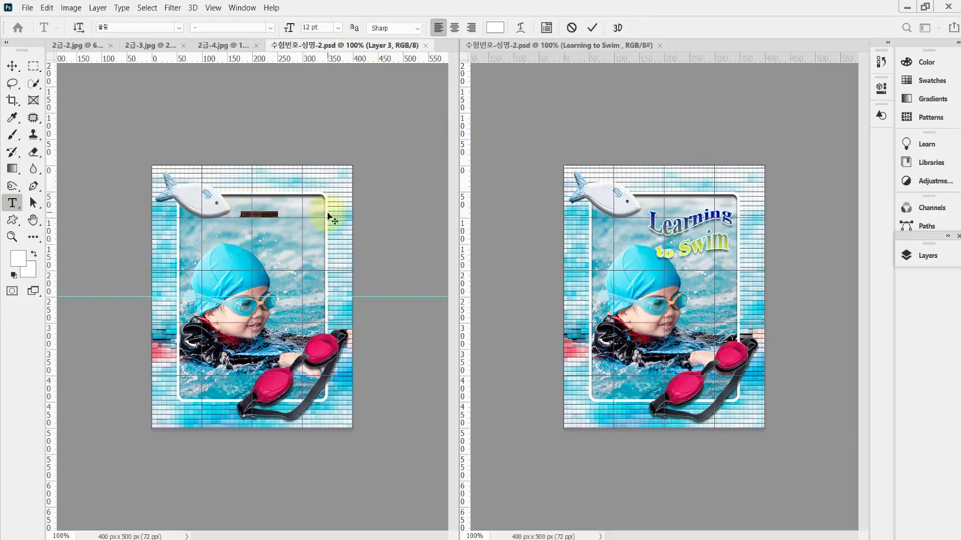
{"action": "left_click", "coordinate": [283, 224]}
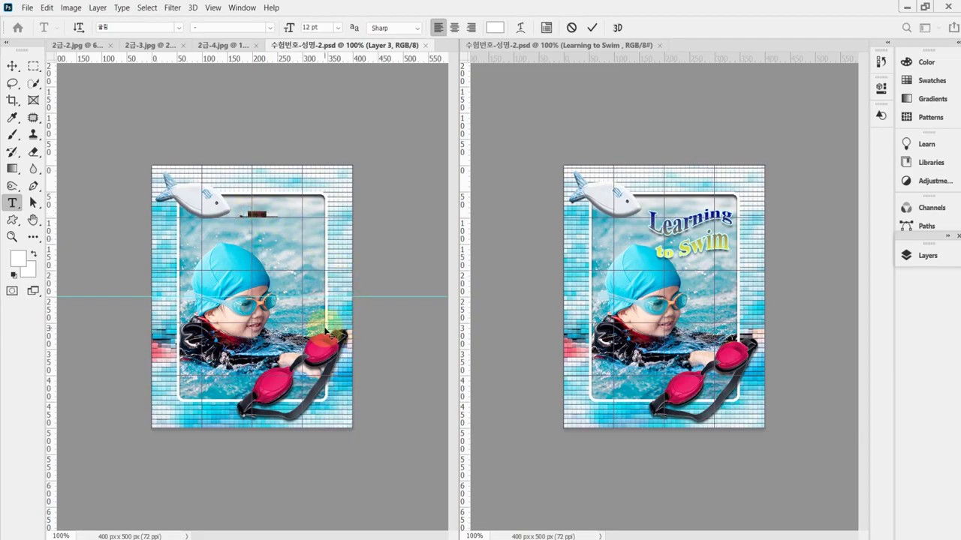
{"action": "left_click", "coordinate": [132, 30]}
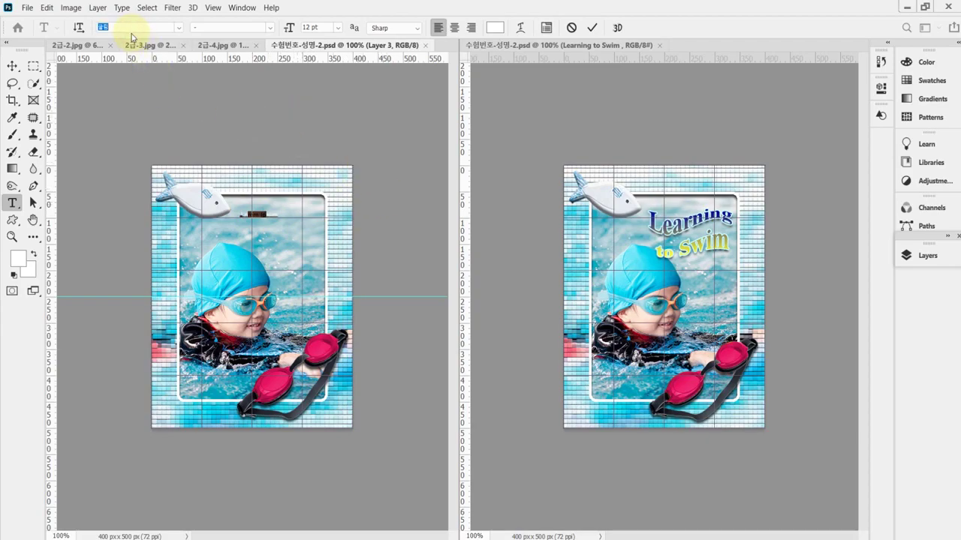
{"action": "type", "text": "tim"}
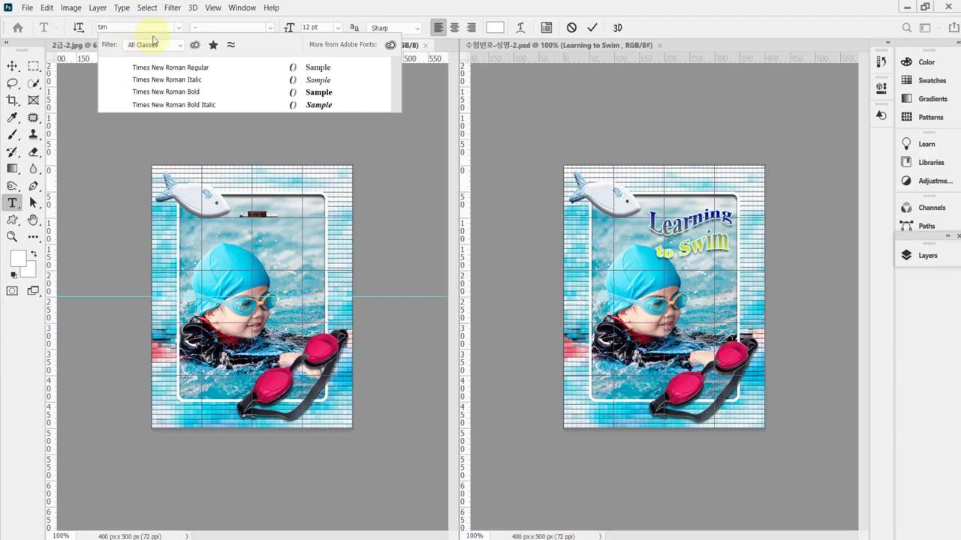
{"action": "left_click", "coordinate": [185, 93]}
{"action": "left_click", "coordinate": [322, 27]}
{"action": "type", "text": "42"}
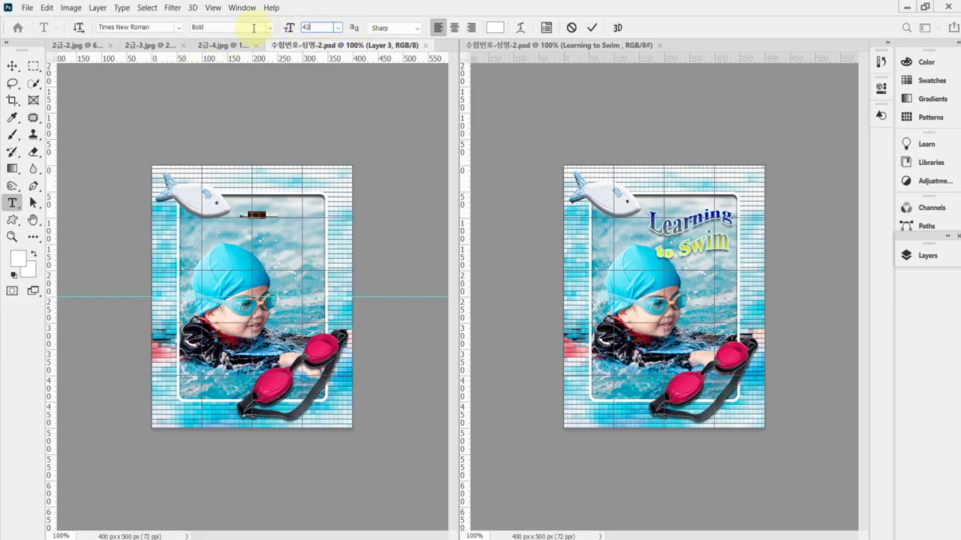
{"action": "key", "text": "Return"}
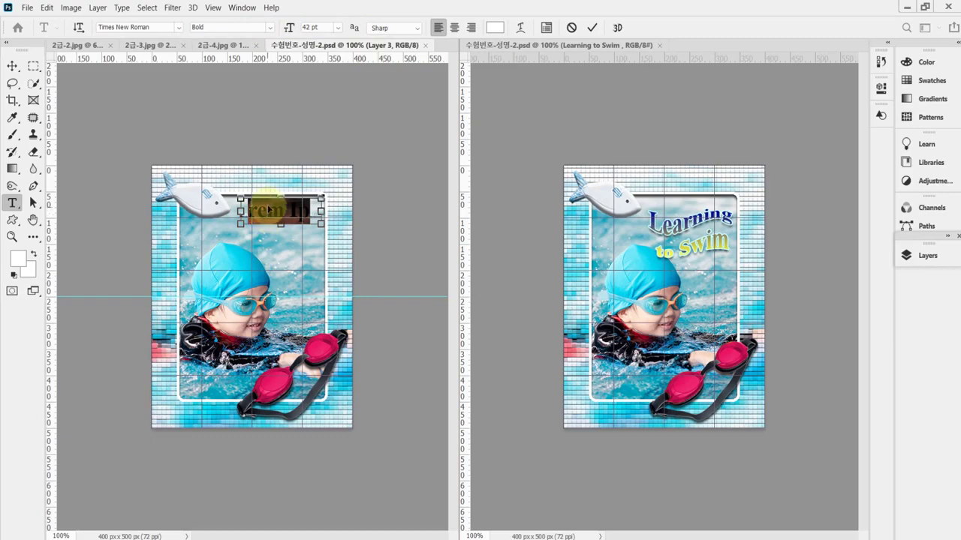
Replace the placeholder text in the photo's upper area with the copied "Learning to Swim" and centre-align it
{"action": "left_click", "coordinate": [264, 213]}
{"action": "key", "text": "ctrl+a"}
{"action": "key", "text": "BackSpace"}
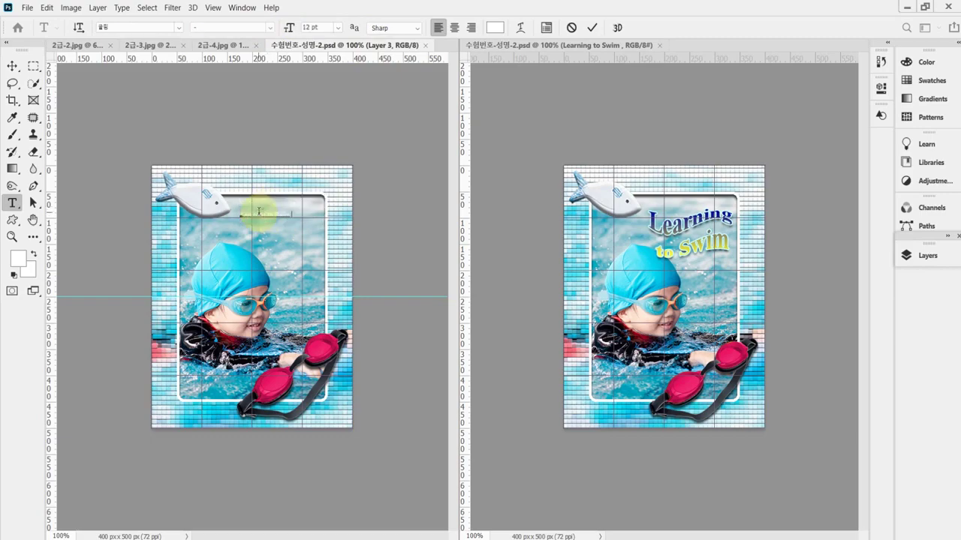
{"action": "key", "text": "ctrl+v"}
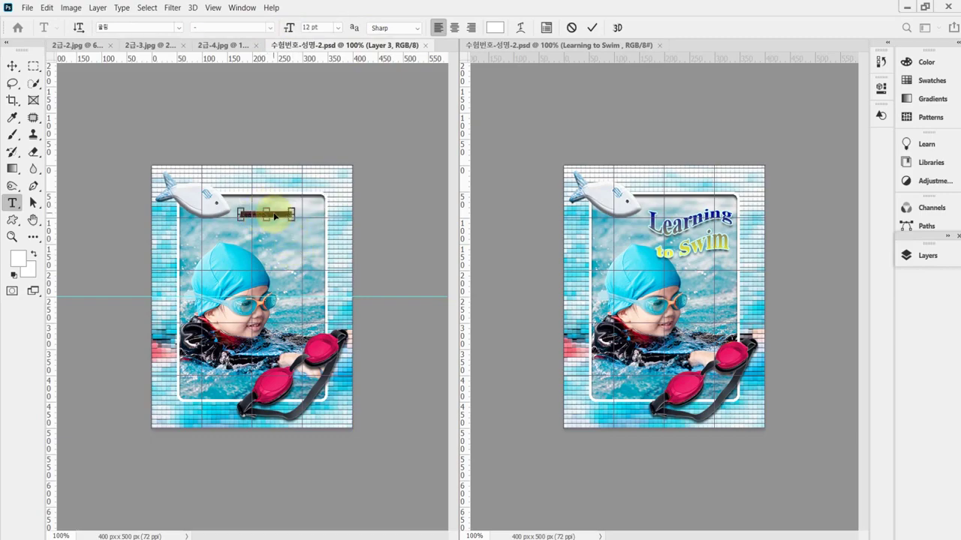
{"action": "left_click", "coordinate": [309, 28]}
{"action": "left_click", "coordinate": [456, 30]}
{"action": "left_click", "coordinate": [261, 216]}
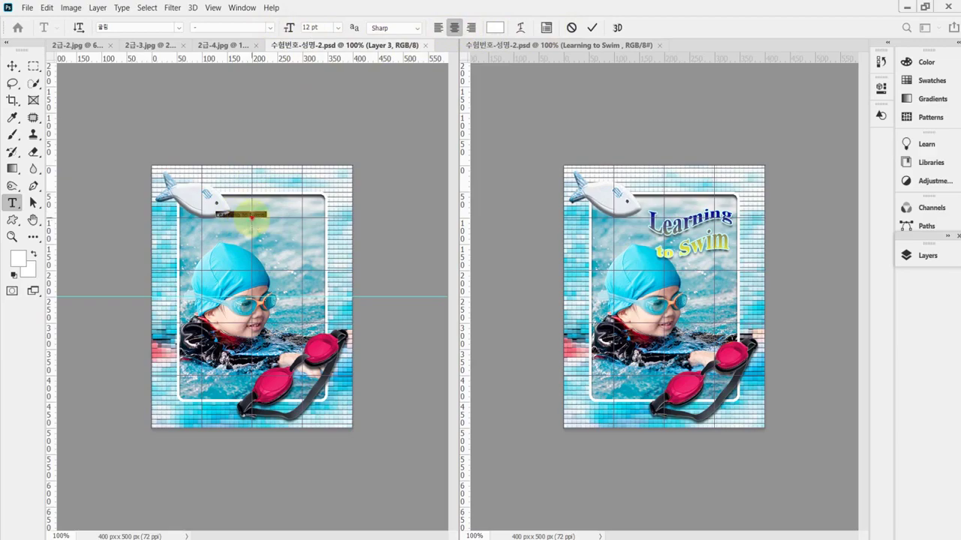
Format the whole "Learning to Swim" text as Times New Roman Bold at 42 pt
{"action": "key", "text": "ctrl+a"}
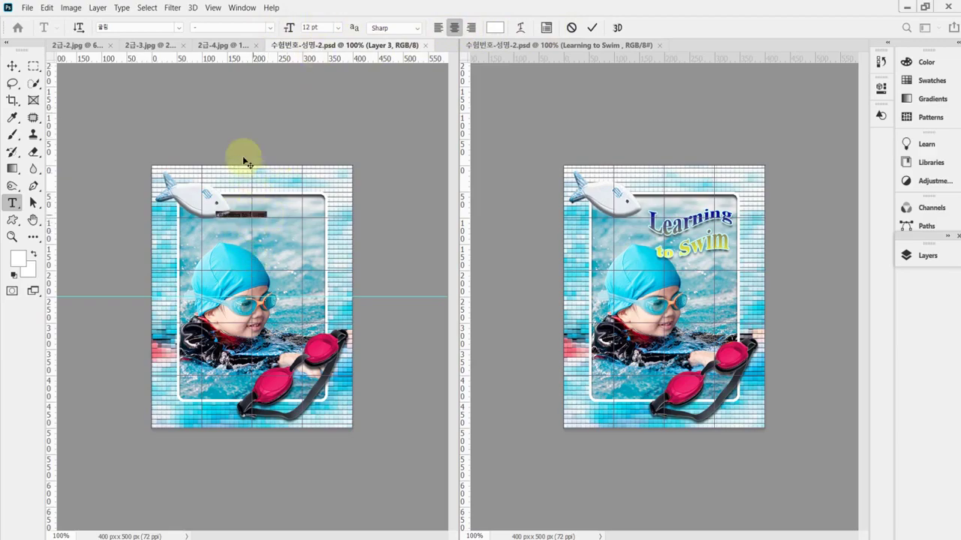
{"action": "left_click", "coordinate": [153, 27]}
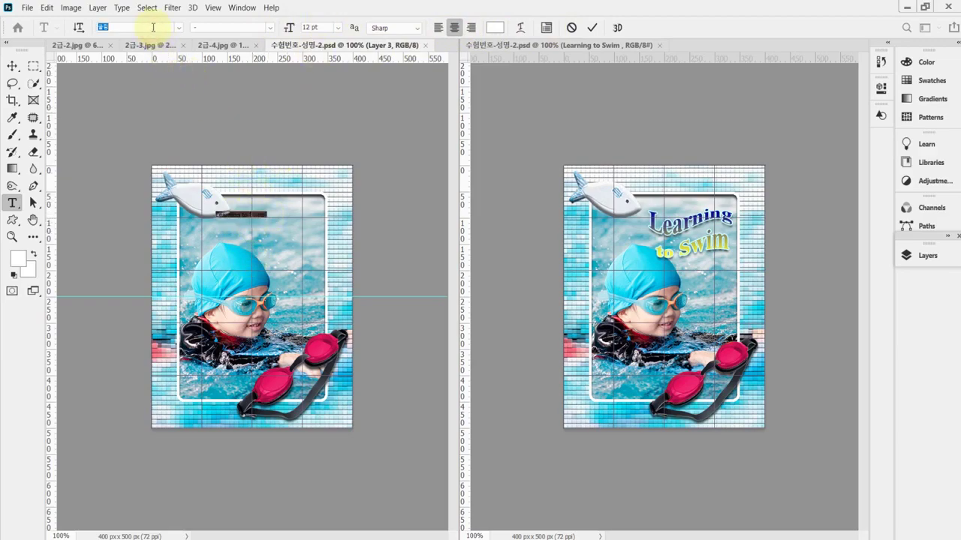
{"action": "type", "text": "tim"}
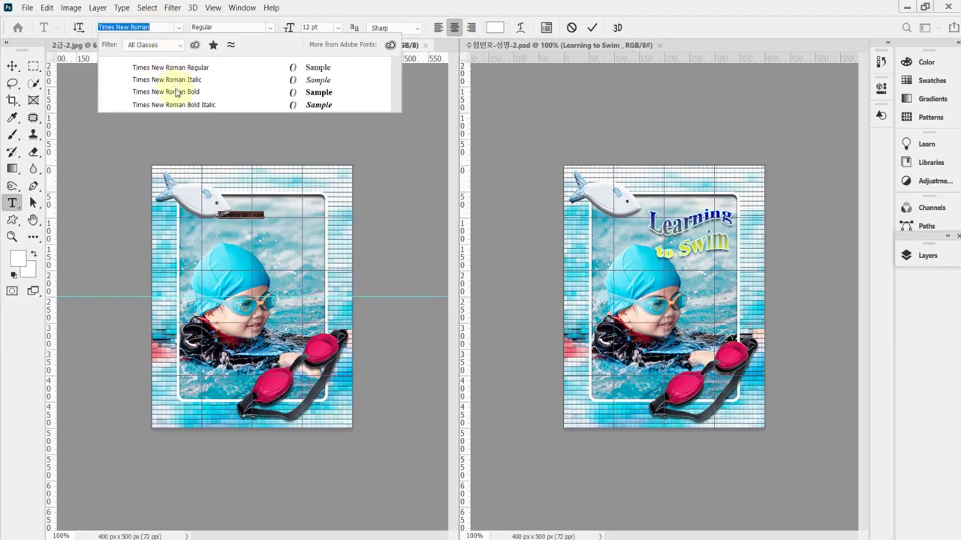
{"action": "left_click", "coordinate": [161, 92]}
{"action": "left_click", "coordinate": [322, 31]}
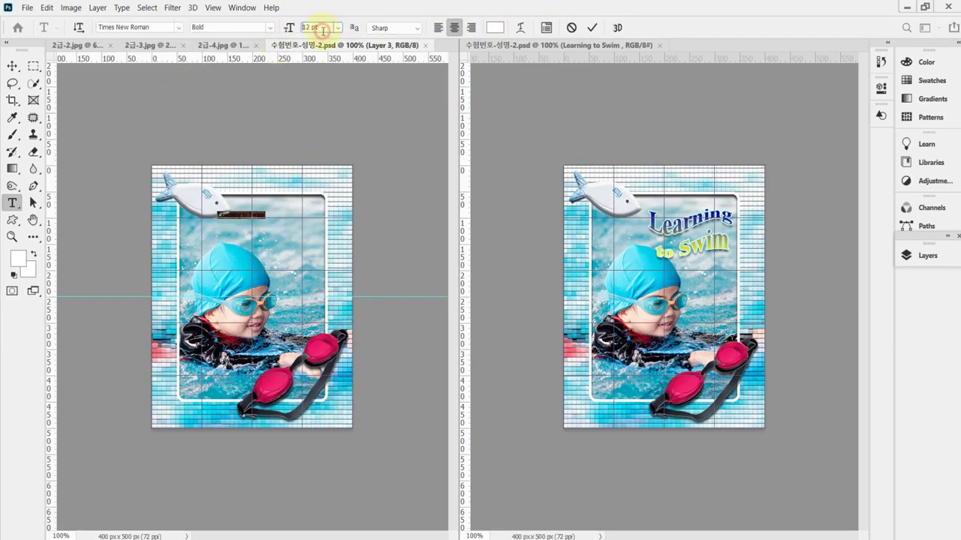
{"action": "type", "text": "42"}
{"action": "key", "text": "Return"}
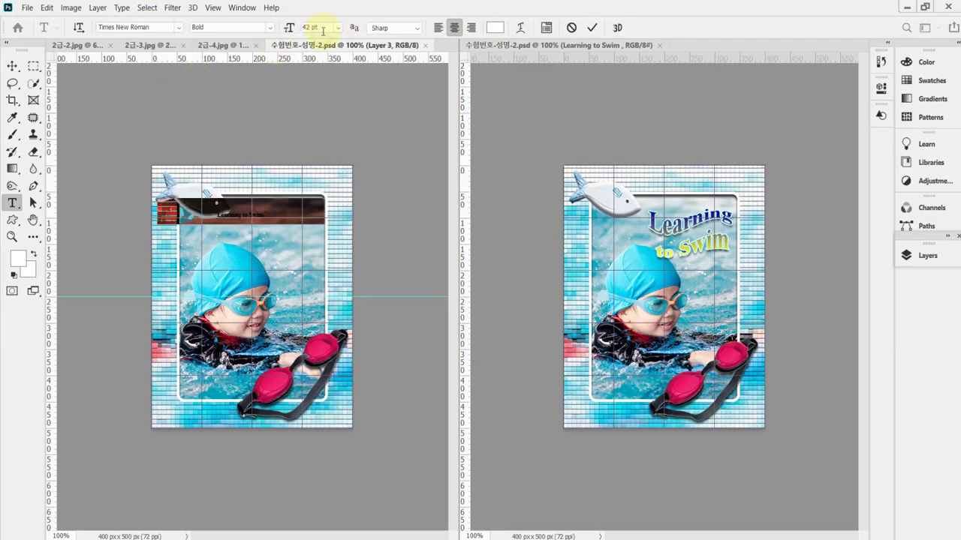
Break the title into two centred lines before "to" and place it in the photo's upper right area
{"action": "left_click", "coordinate": [257, 208]}
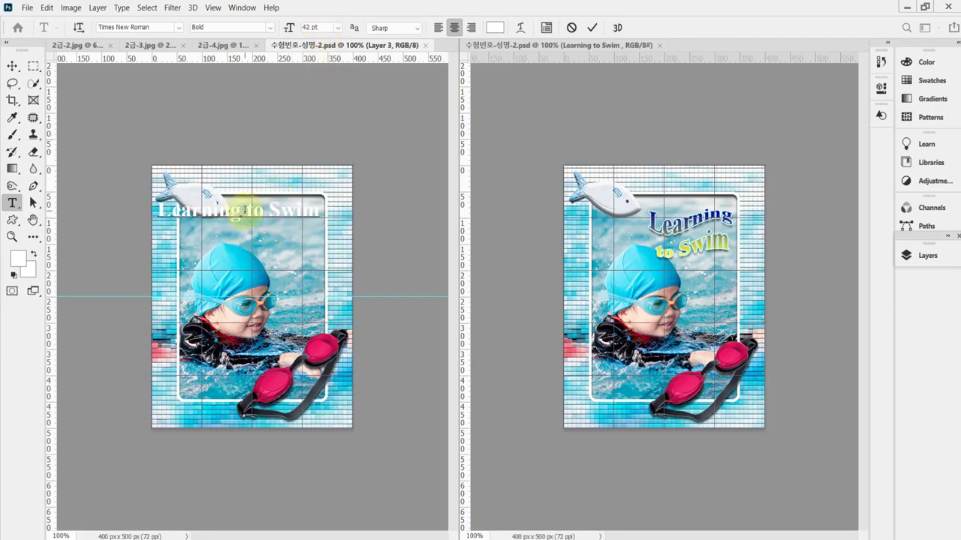
{"action": "left_click", "coordinate": [244, 214]}
{"action": "key", "text": "Return"}
{"action": "mouse_move", "coordinate": [340, 284]}
{"action": "left_mouse_down"}
{"action": "mouse_move", "coordinate": [311, 267]}
{"action": "mouse_move", "coordinate": [322, 280]}
{"action": "left_mouse_up"}
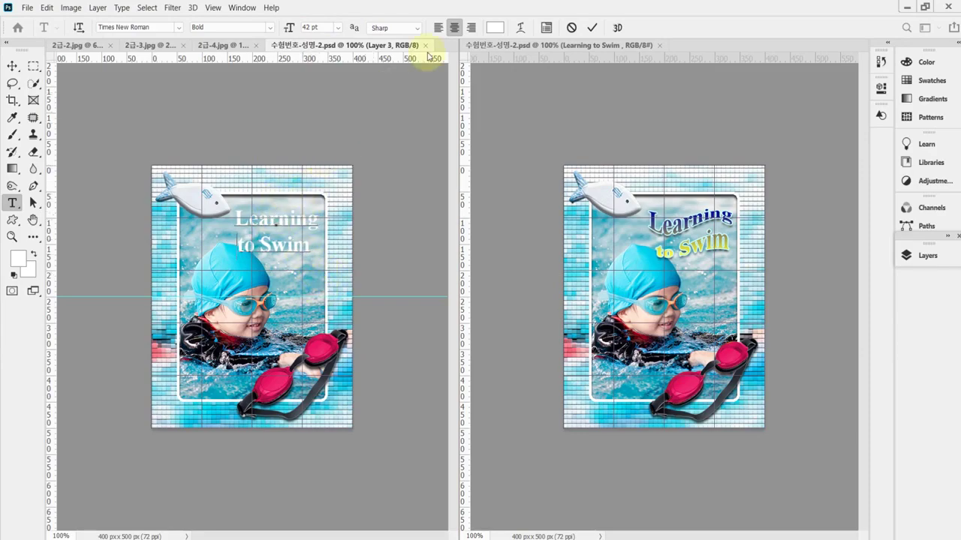
{"action": "key", "text": "ctrl+a"}
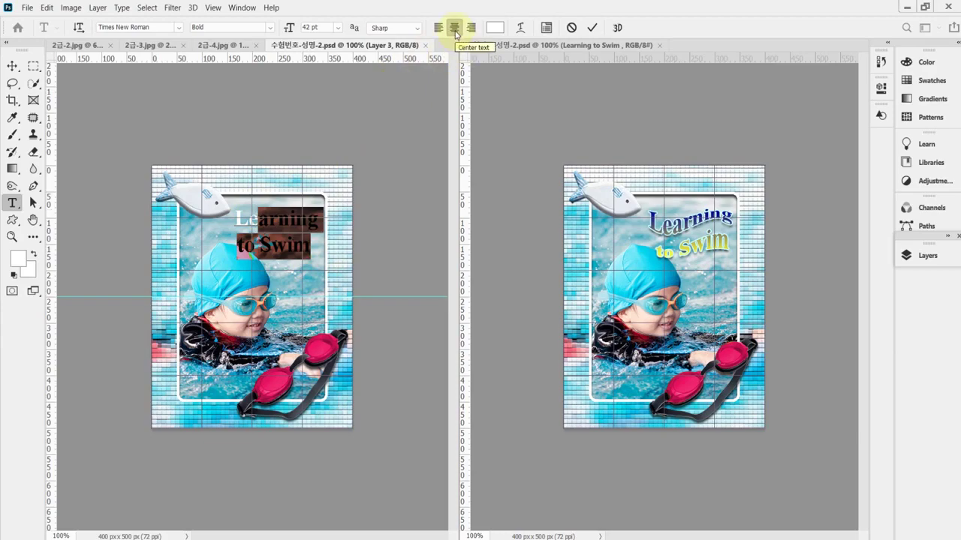
{"action": "left_click", "coordinate": [454, 28]}
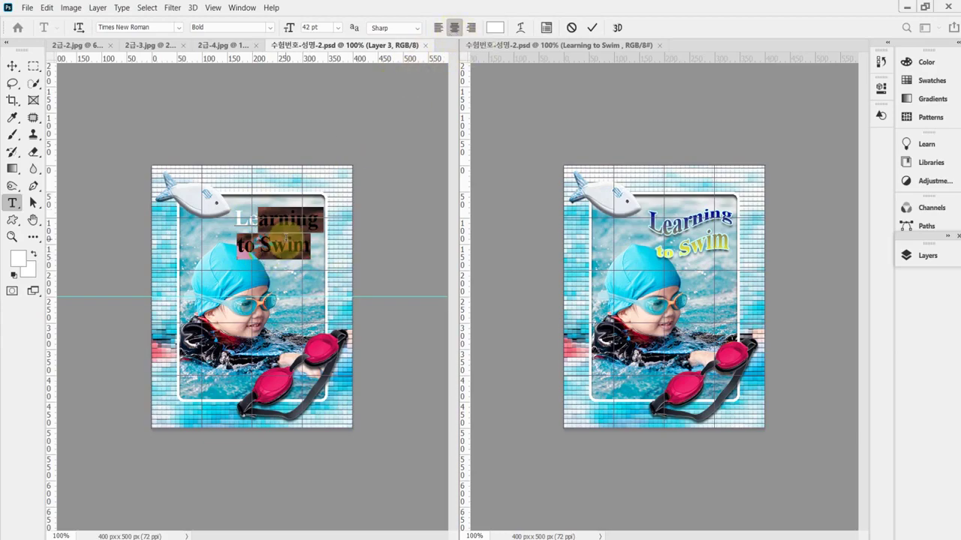
Warp the title text with the horizontal Wave style at a 60% bend
{"action": "left_click", "coordinate": [520, 27]}
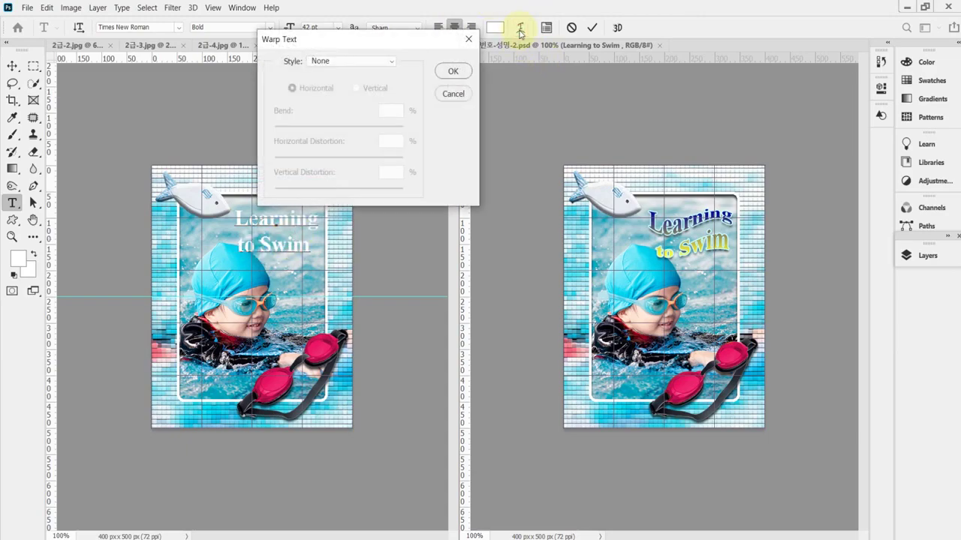
{"action": "left_click", "coordinate": [349, 61]}
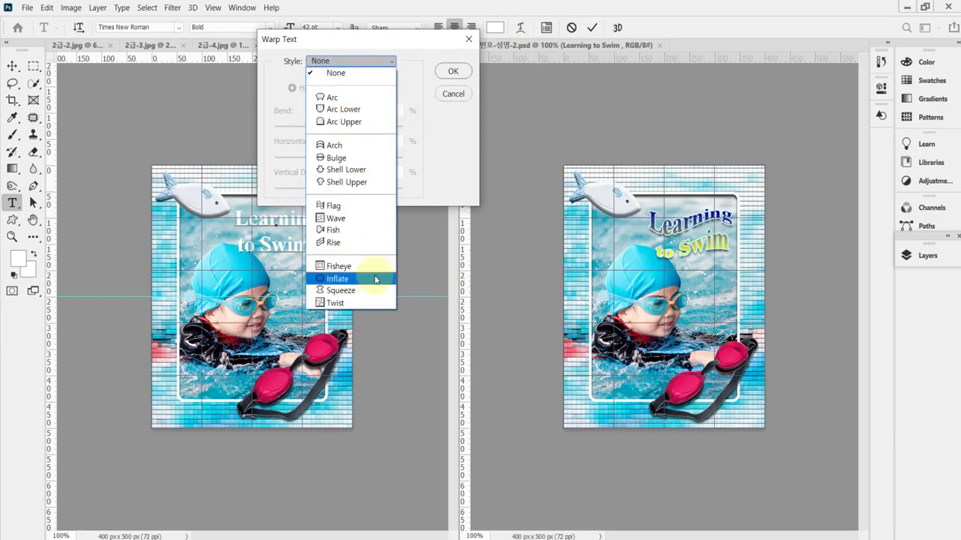
{"action": "left_click", "coordinate": [363, 219]}
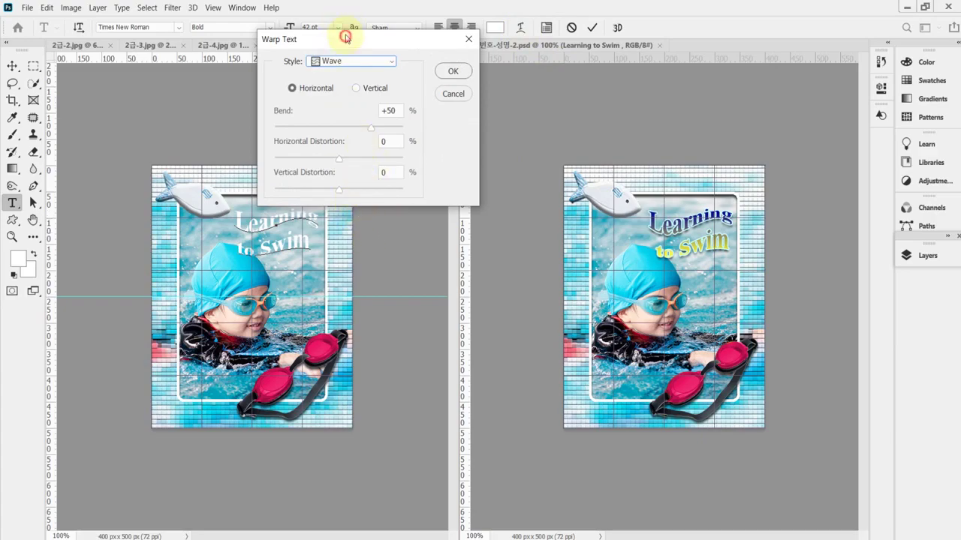
{"action": "left_click_drag", "start_coordinate": [345, 37], "coordinate": [347, 30]}
{"action": "left_click", "coordinate": [390, 103]}
{"action": "type", "text": "60"}
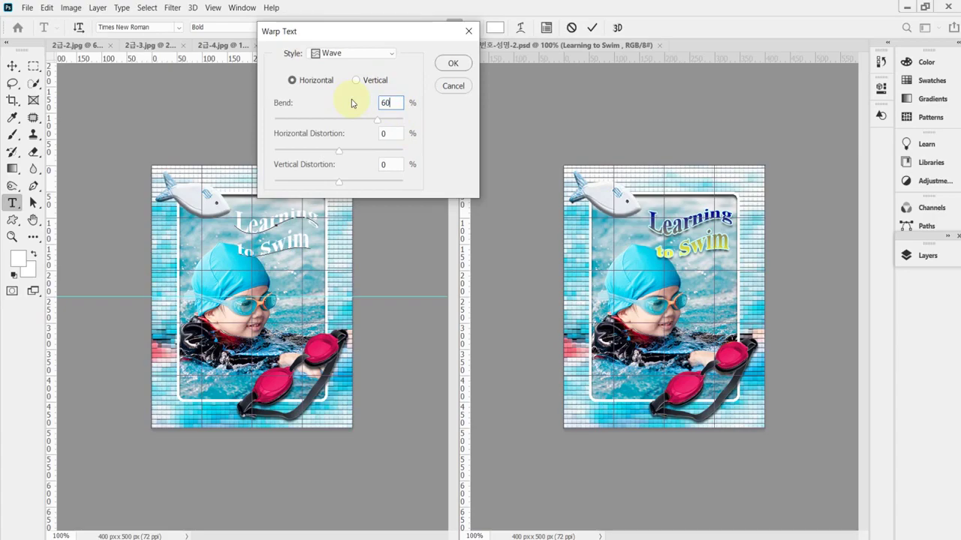
{"action": "left_click", "coordinate": [453, 63]}
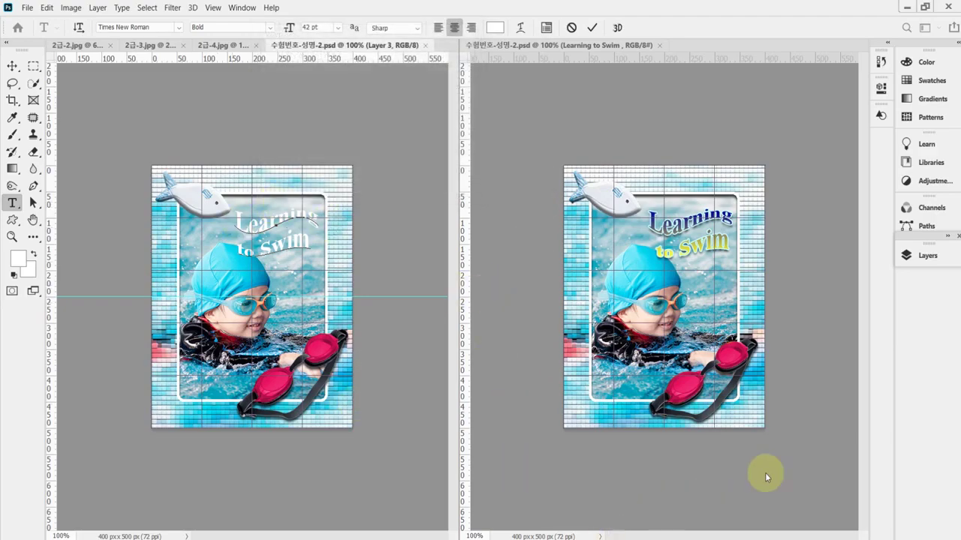
Commit the title text and give its layer a 2 px outside Stroke in light cyan #ccffff
{"action": "left_click", "coordinate": [925, 255]}
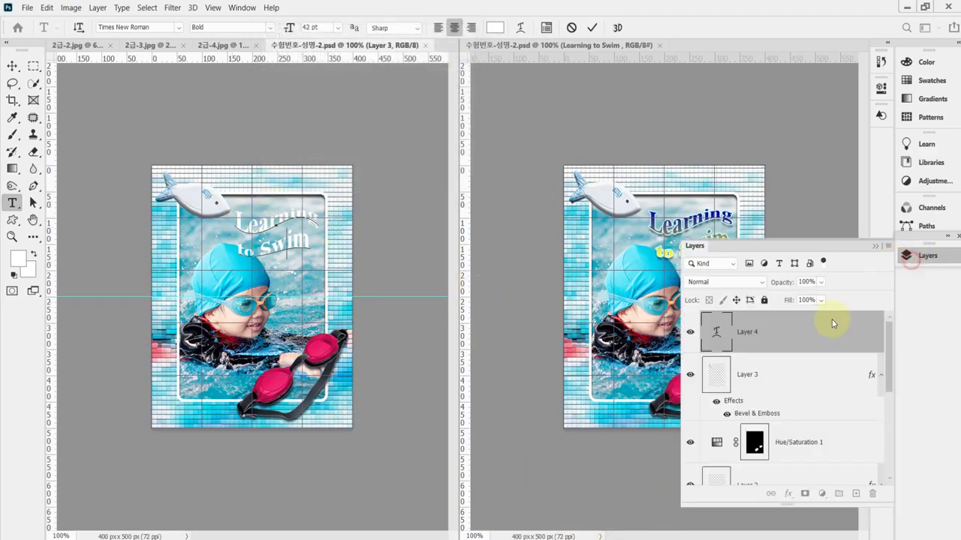
{"action": "left_click", "coordinate": [788, 495]}
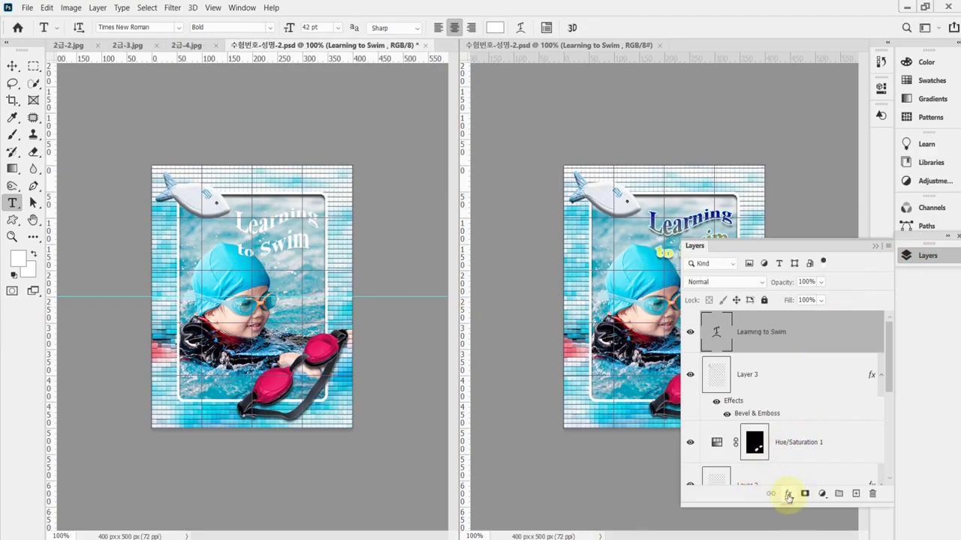
{"action": "left_click", "coordinate": [788, 495]}
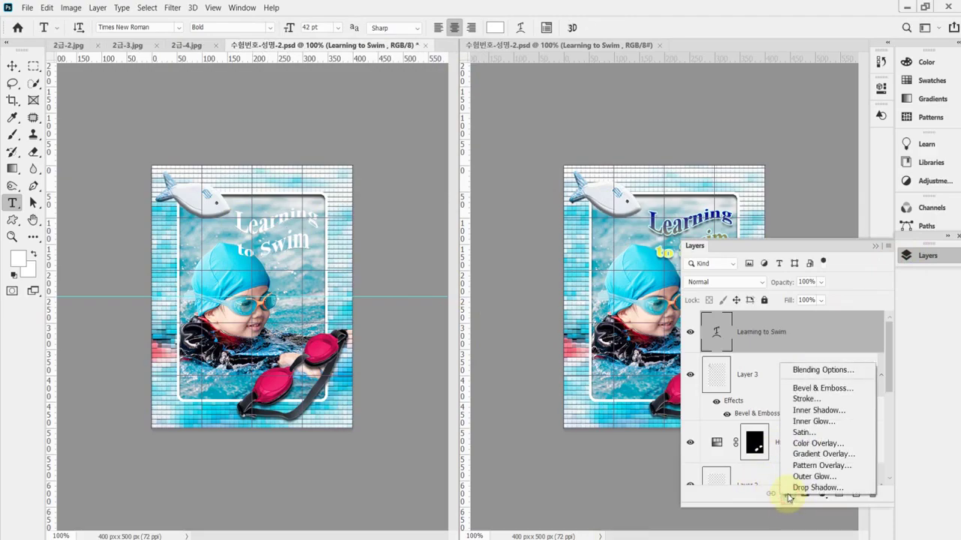
{"action": "key", "text": "Escape"}
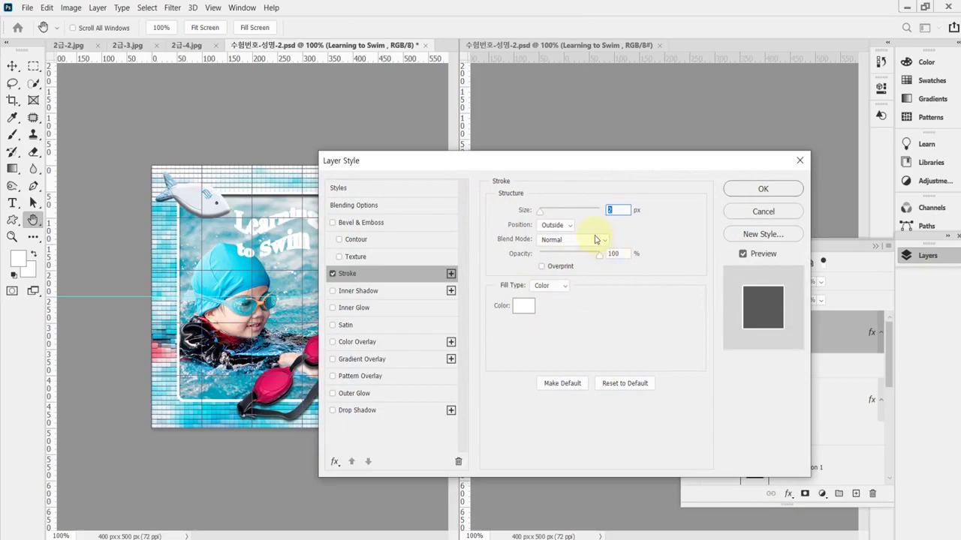
{"action": "left_click", "coordinate": [623, 211]}
{"action": "left_click", "coordinate": [526, 307]}
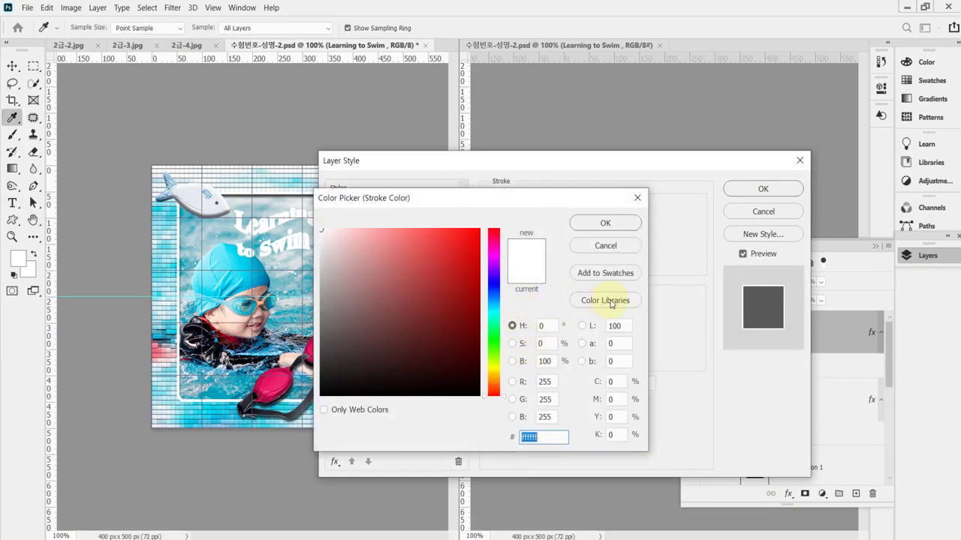
{"action": "type", "text": "cff"}
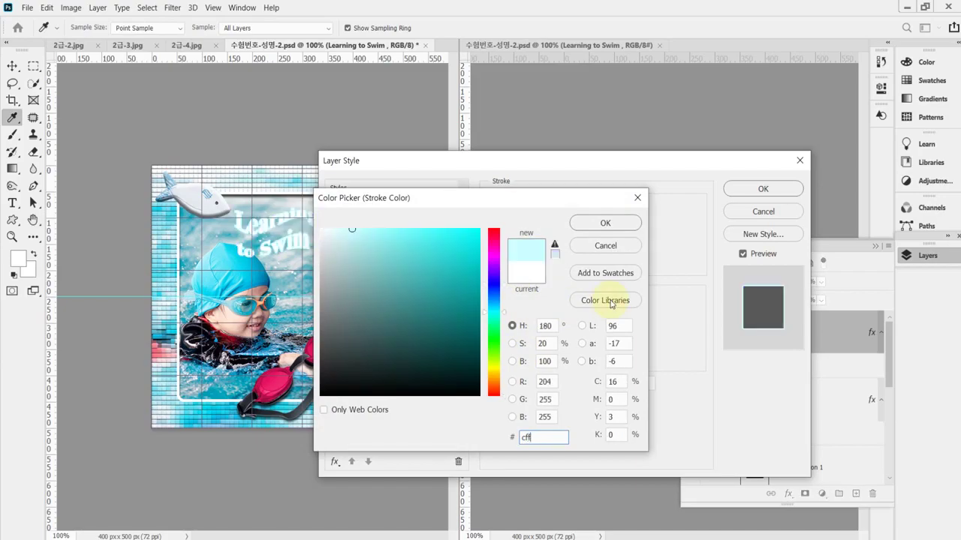
{"action": "key", "text": "Return"}
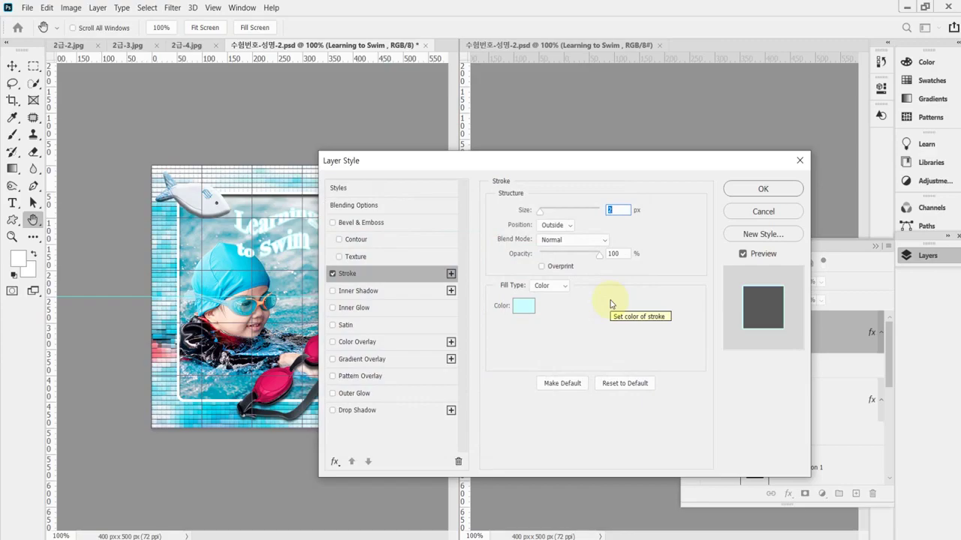
Add a Gradient Overlay to the title and set the gradient's starting stop to yellow #ffff33
{"action": "left_click", "coordinate": [376, 361]}
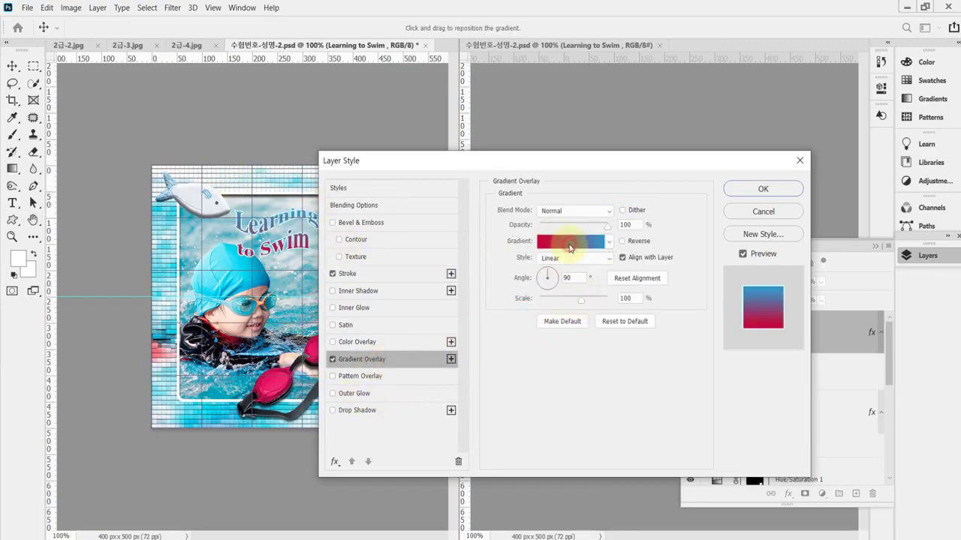
{"action": "left_click", "coordinate": [569, 248]}
{"action": "left_click_drag", "start_coordinate": [476, 180], "coordinate": [543, 184]}
{"action": "left_click", "coordinate": [454, 426]}
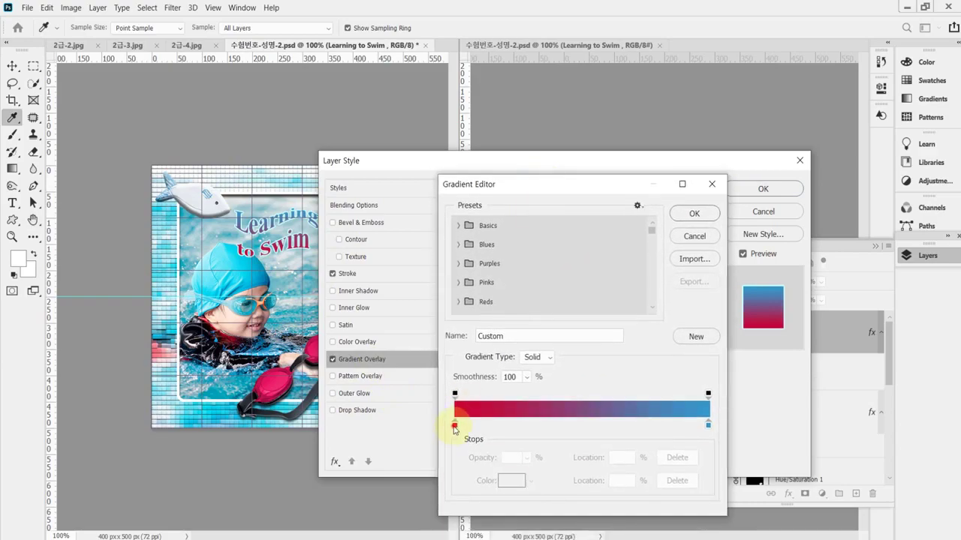
{"action": "double_click", "coordinate": [454, 427]}
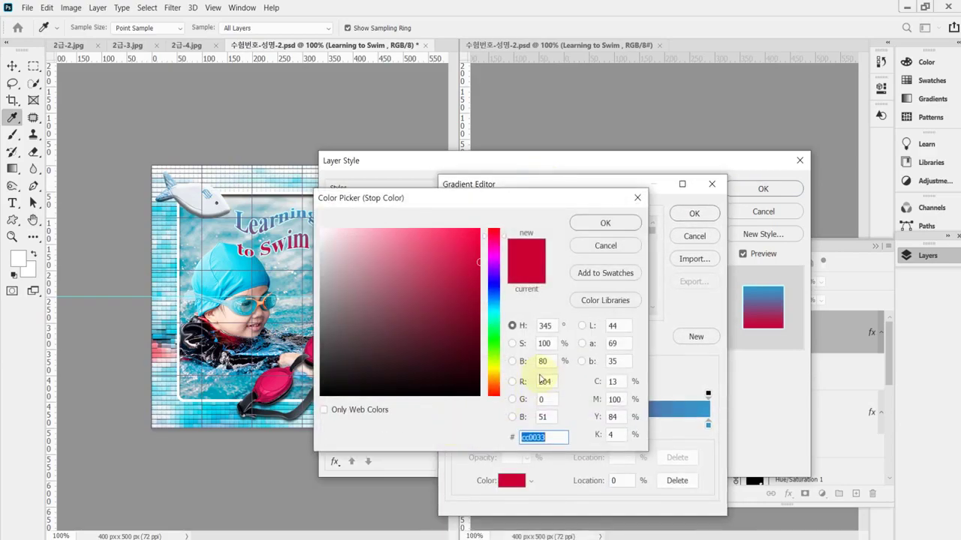
{"action": "type", "text": "ff3"}
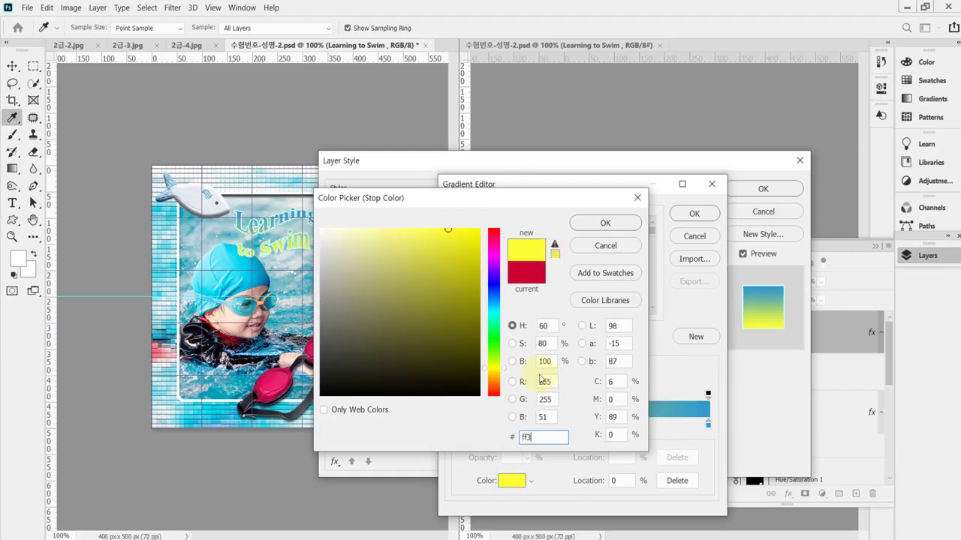
{"action": "key", "text": "Return"}
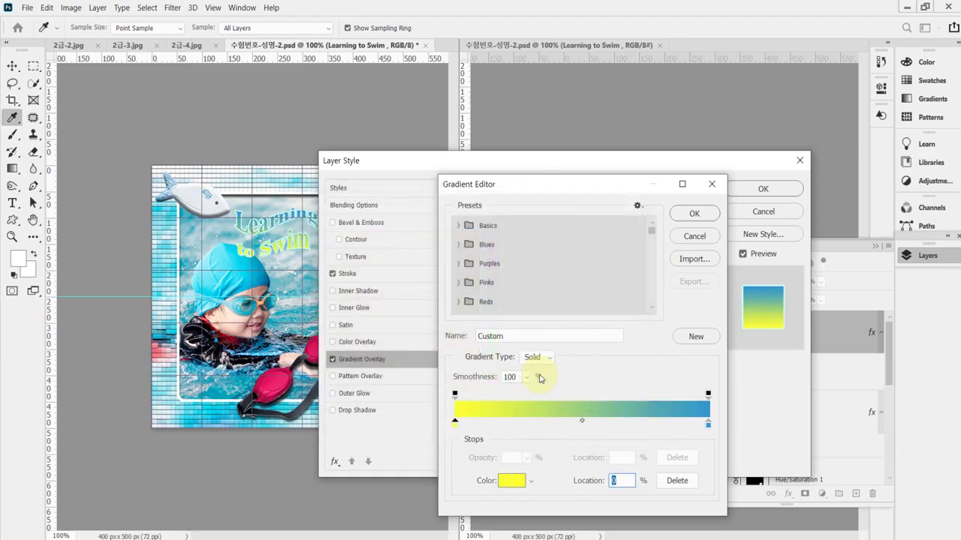
Set the gradient's ending stop to dark blue #000099 and accept the edited gradient
{"action": "left_click", "coordinate": [707, 425]}
{"action": "double_click", "coordinate": [707, 424]}
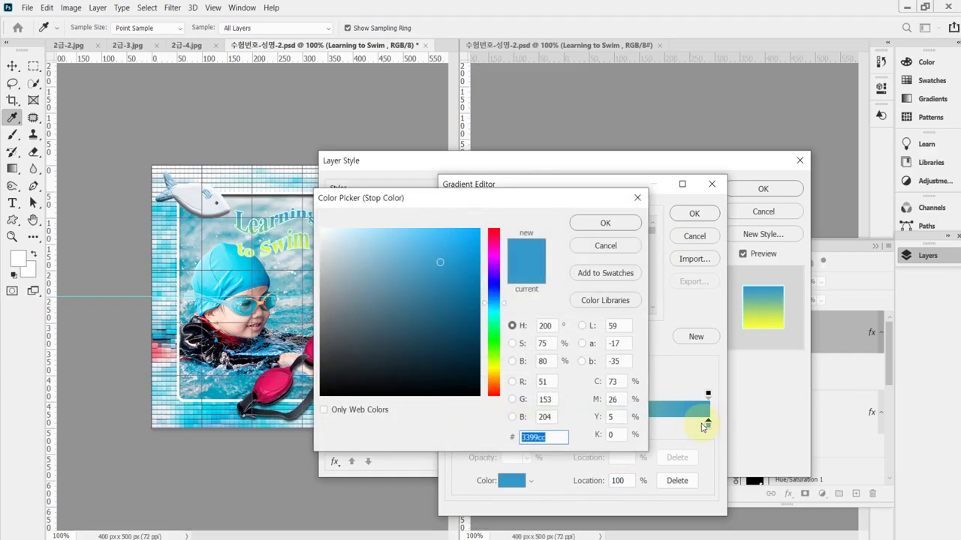
{"action": "type", "text": "000099"}
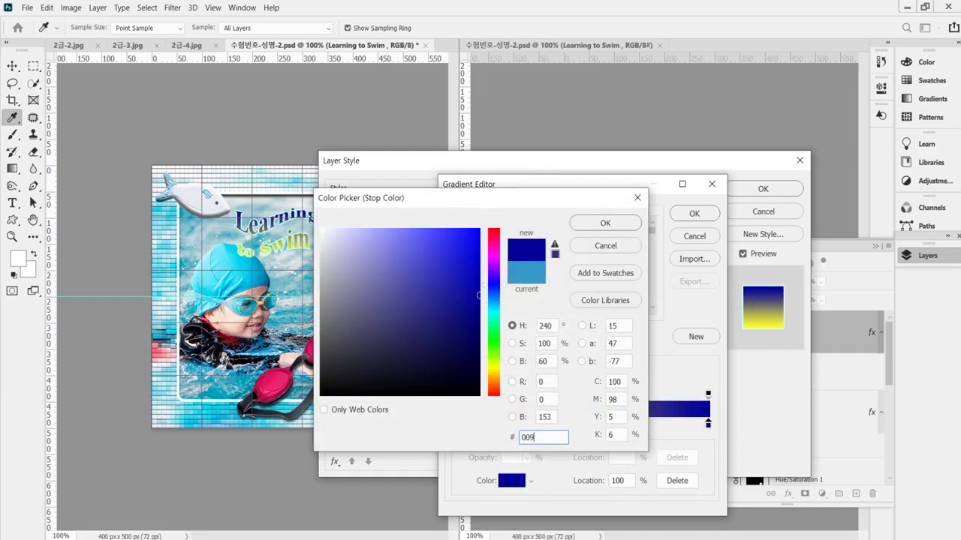
{"action": "key", "text": "Return"}
{"action": "left_click", "coordinate": [706, 220]}
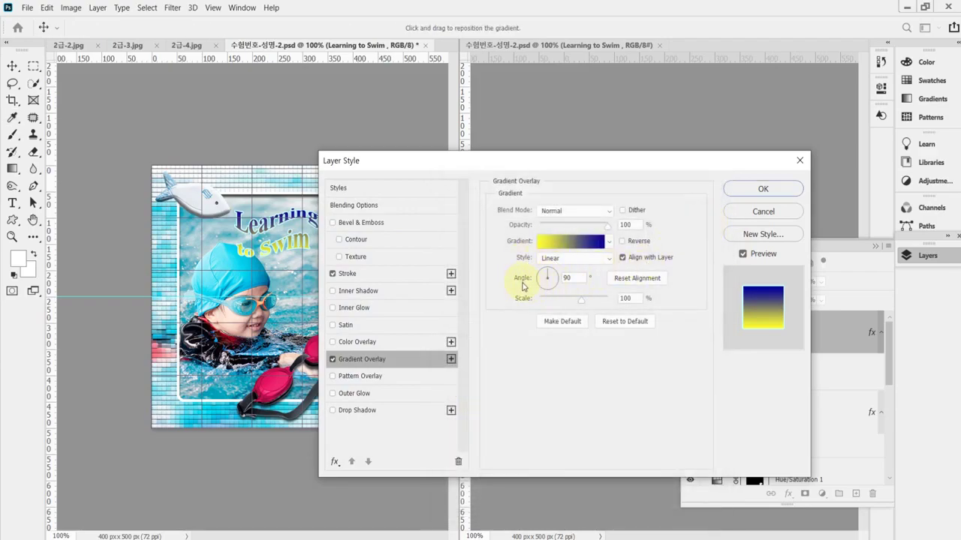
Add a Drop Shadow to the title with 75% opacity and 5 px distance, apply the layer style, and save the document
{"action": "left_click", "coordinate": [389, 411]}
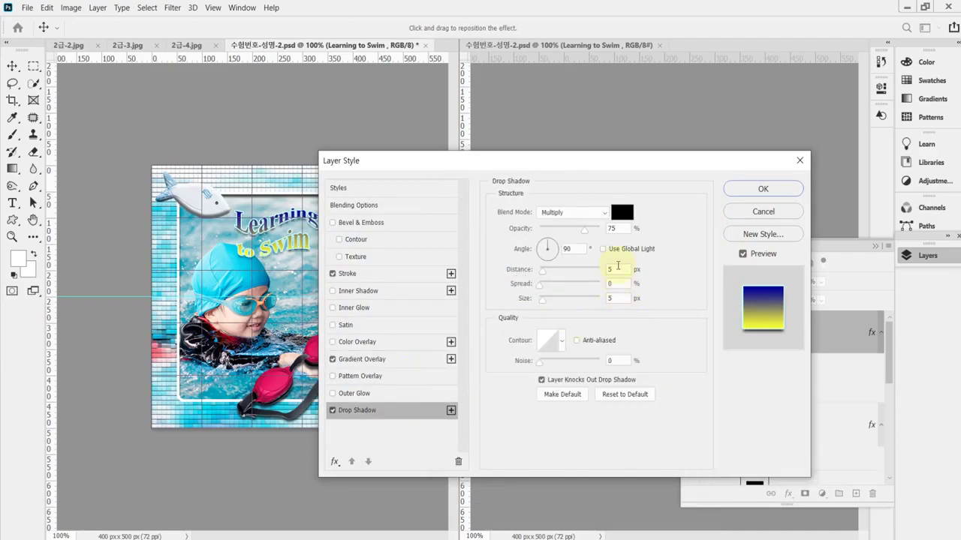
{"action": "left_click", "coordinate": [622, 229]}
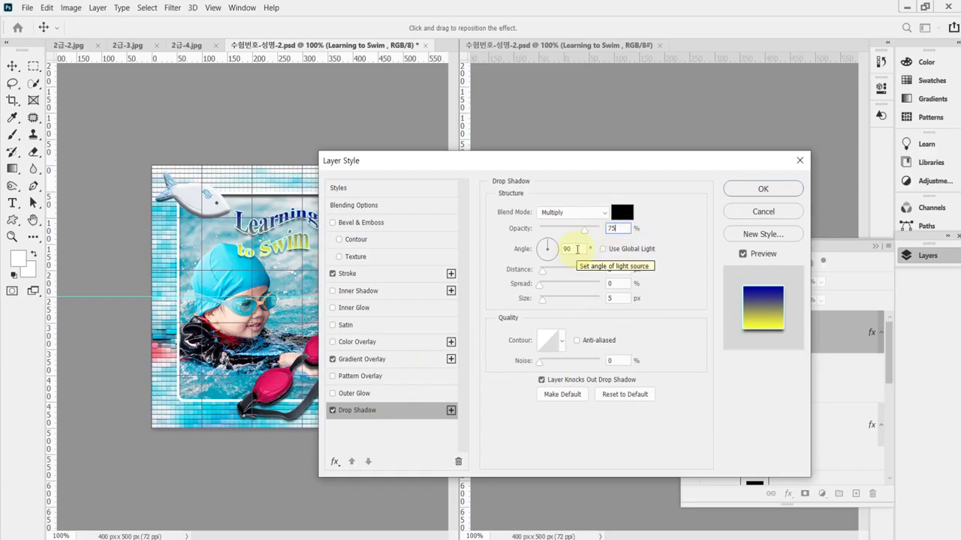
{"action": "left_click", "coordinate": [622, 268]}
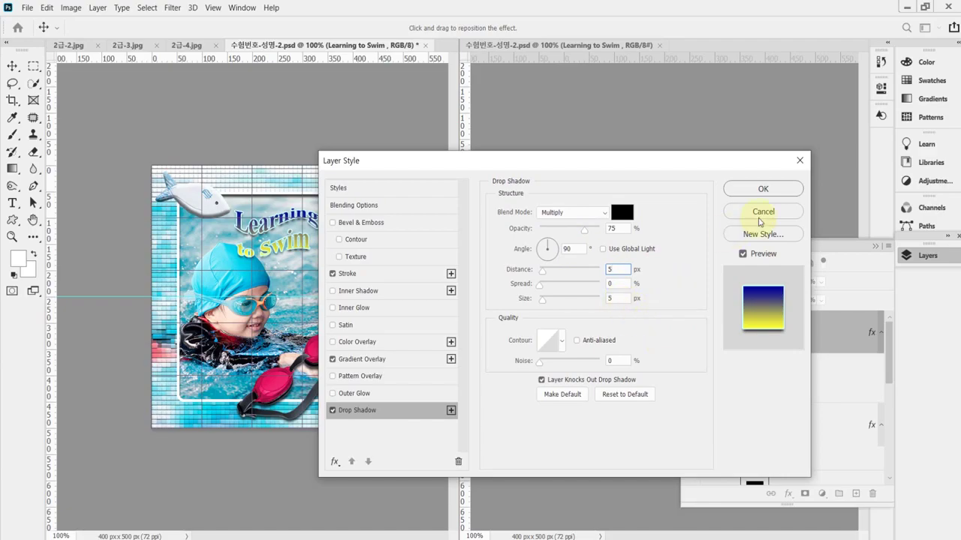
{"action": "left_click", "coordinate": [758, 188]}
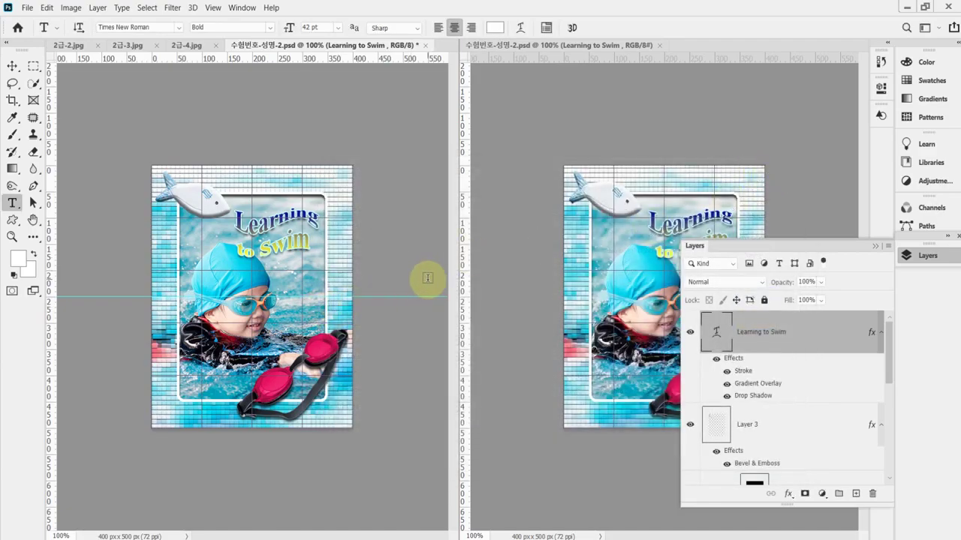
{"action": "key", "text": "ctrl+s"}
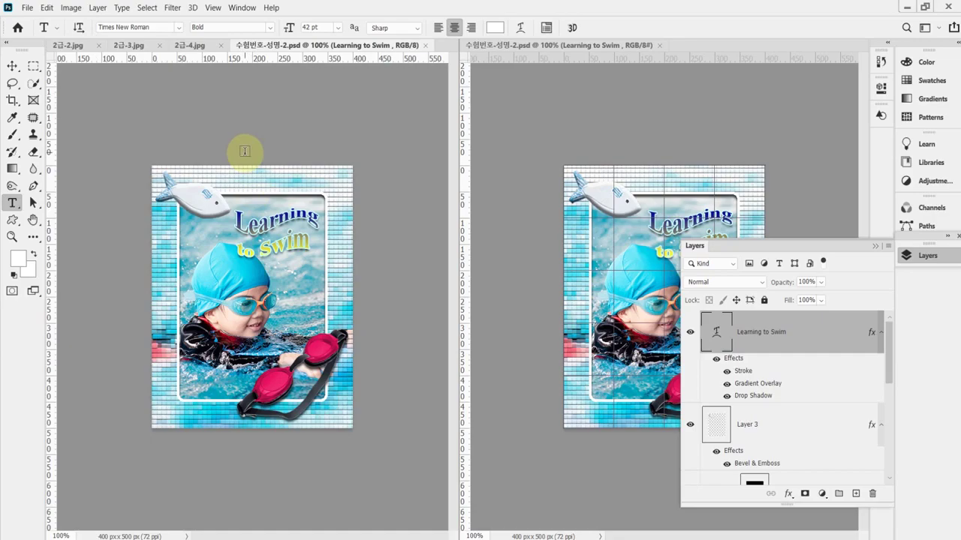
Save a JPEG copy as 수험번호-성명-2.jpg in the 문서 > GTQ folder at quality 8
{"action": "left_click", "coordinate": [27, 7]}
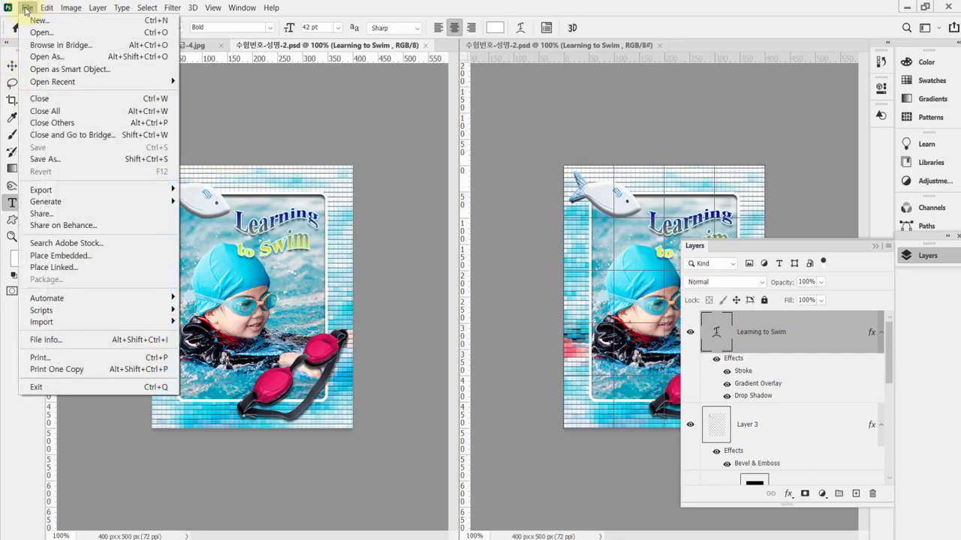
{"action": "left_click", "coordinate": [63, 159]}
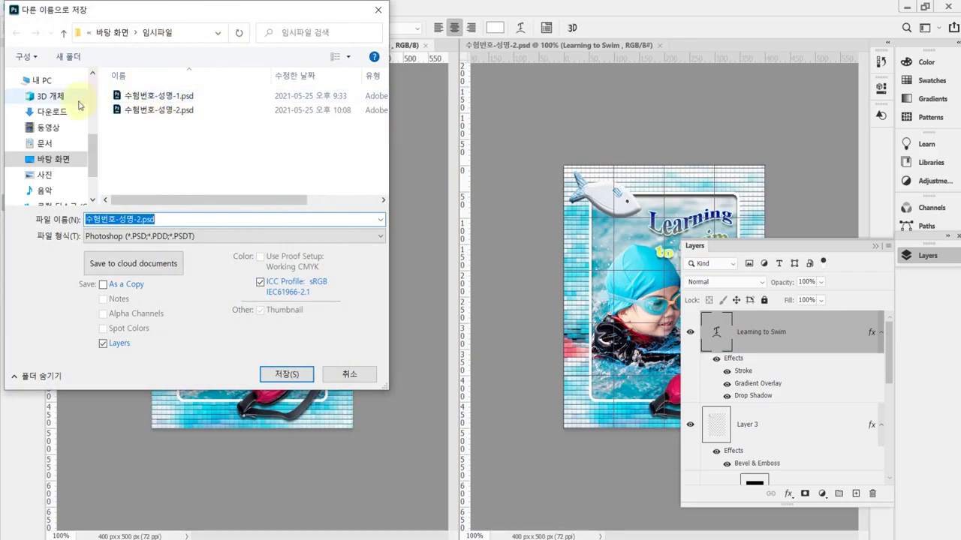
{"action": "left_click", "coordinate": [48, 144]}
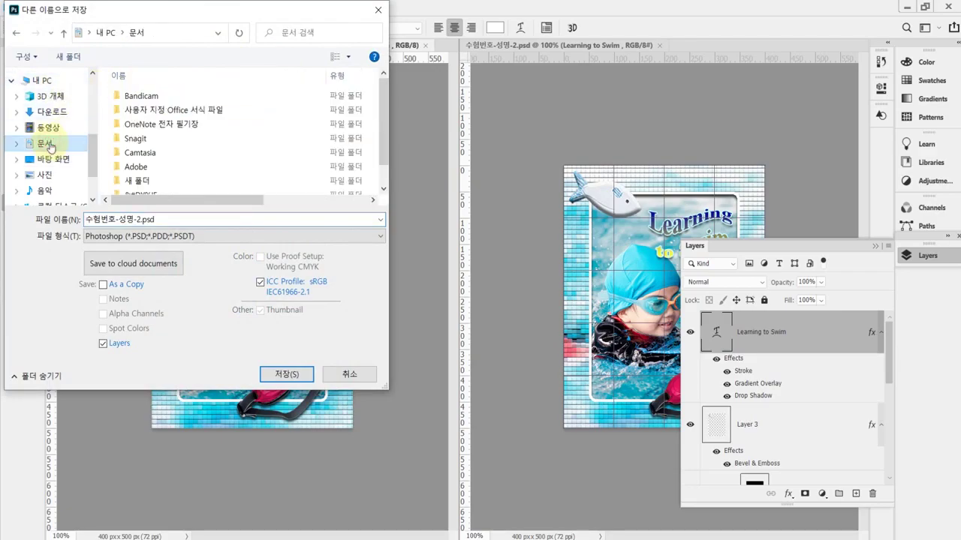
{"action": "scroll", "coordinate": [184, 188], "scroll_direction": "down", "scroll_amount": 2}
{"action": "left_click", "coordinate": [130, 188]}
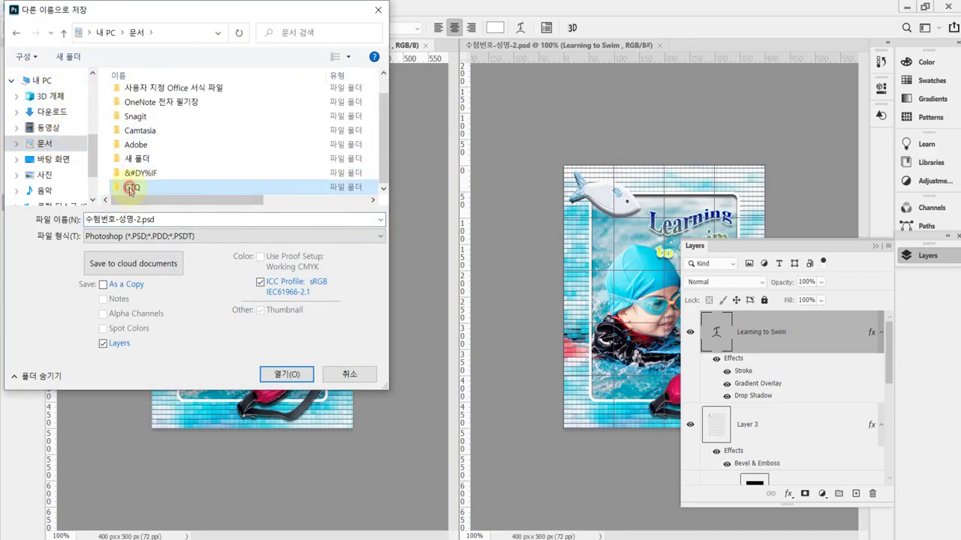
{"action": "double_click", "coordinate": [130, 188]}
{"action": "left_click", "coordinate": [168, 237]}
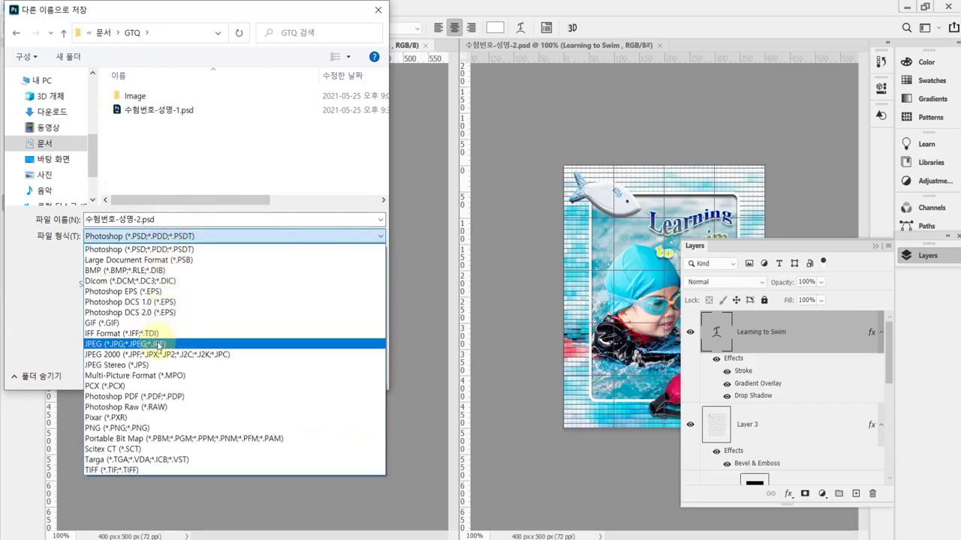
{"action": "left_click", "coordinate": [158, 343]}
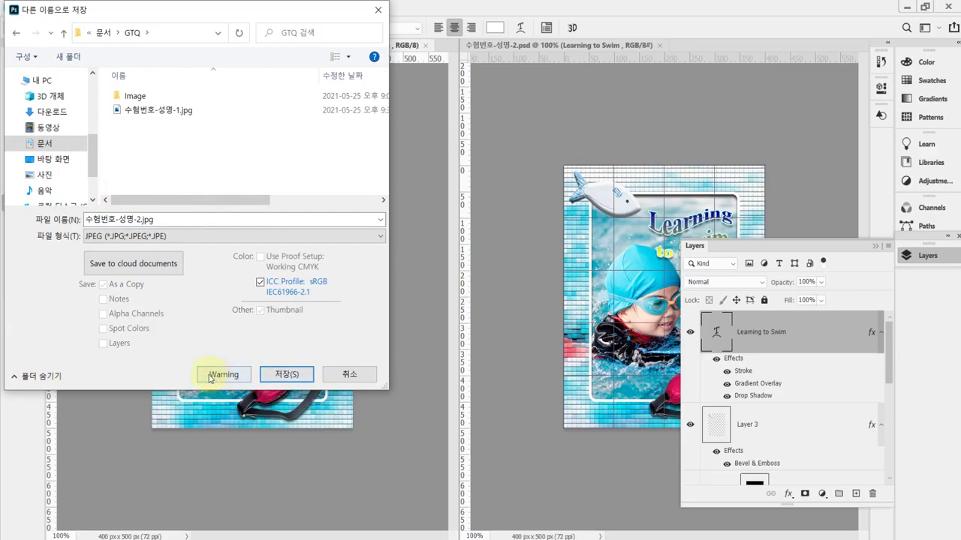
{"action": "left_click", "coordinate": [135, 219]}
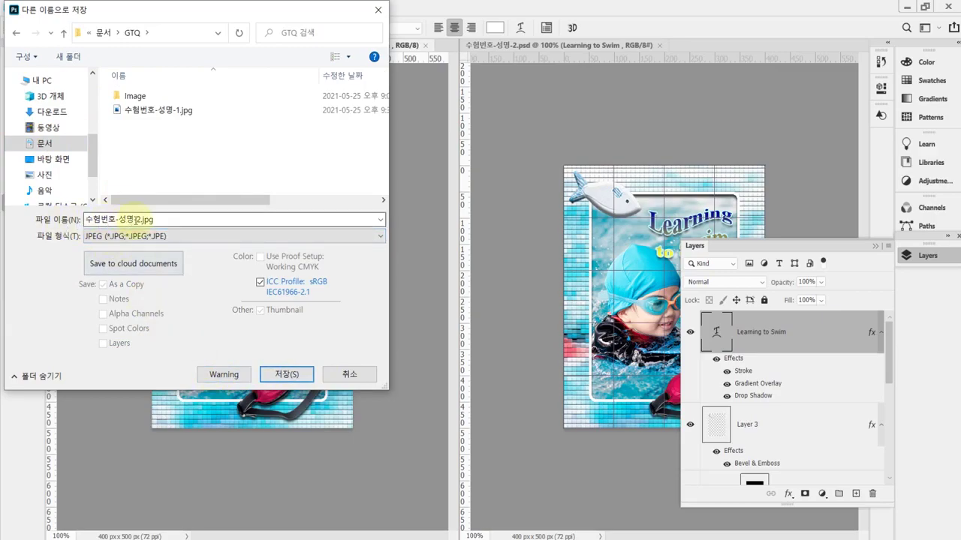
{"action": "left_click", "coordinate": [286, 374]}
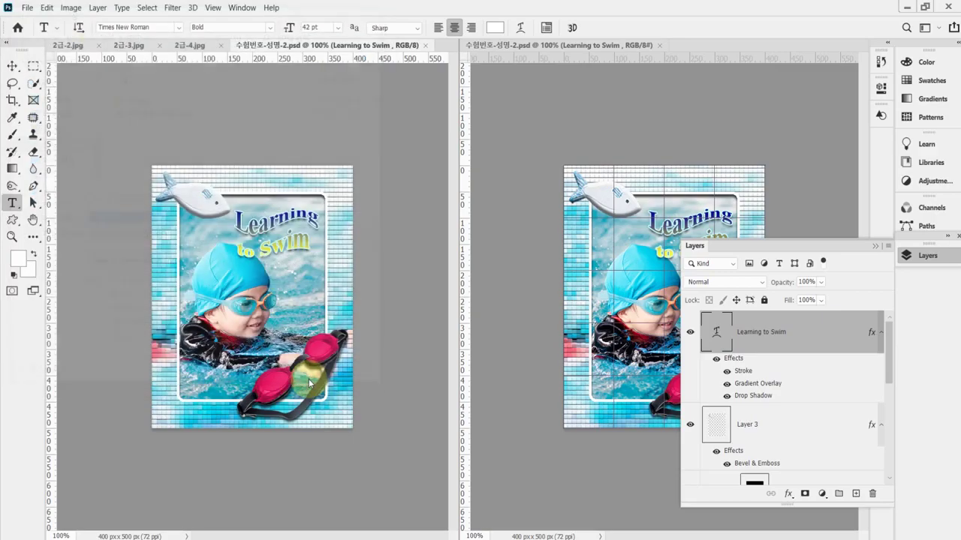
{"action": "type", "text": "8"}
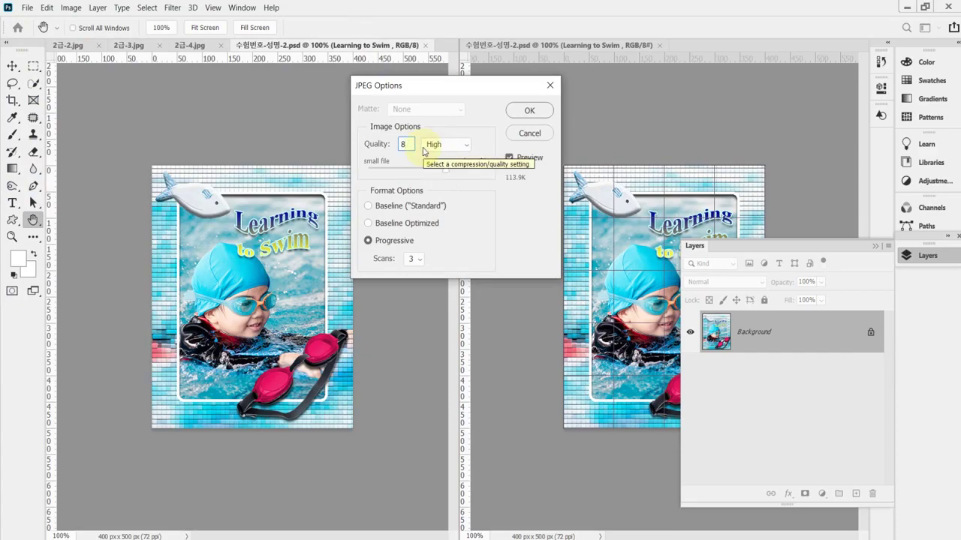
{"action": "key", "text": "Return"}
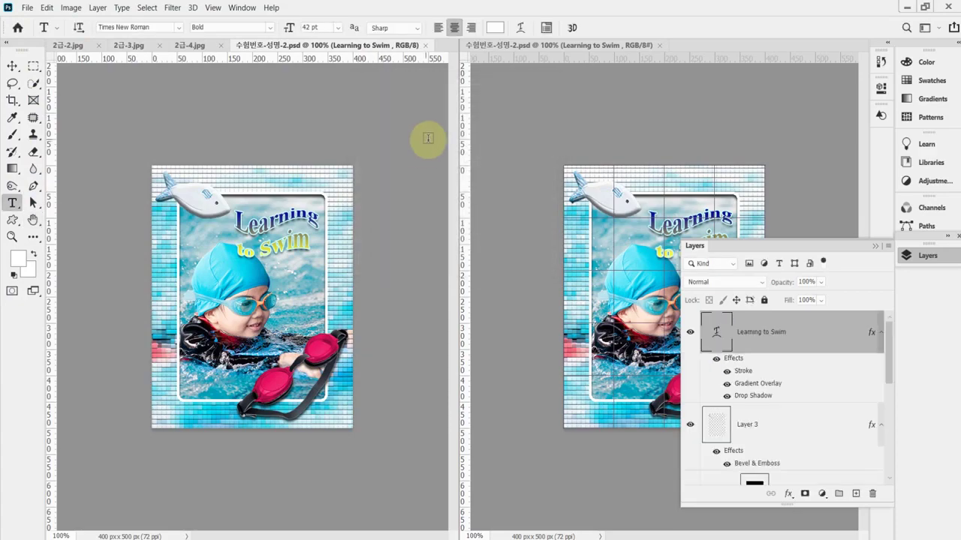
Resize the image to 40 × 50 px with its proportions constrained
{"action": "left_click", "coordinate": [71, 8]}
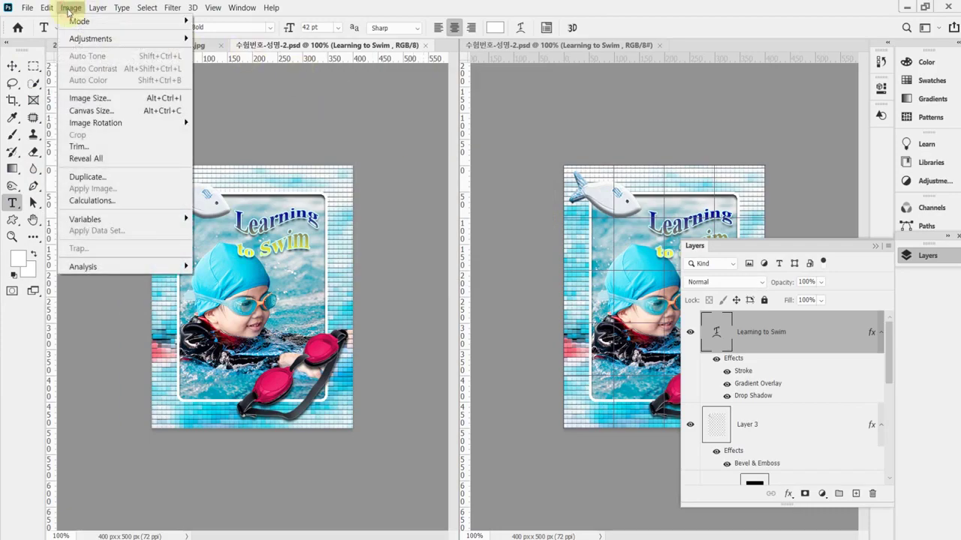
{"action": "left_click", "coordinate": [94, 101]}
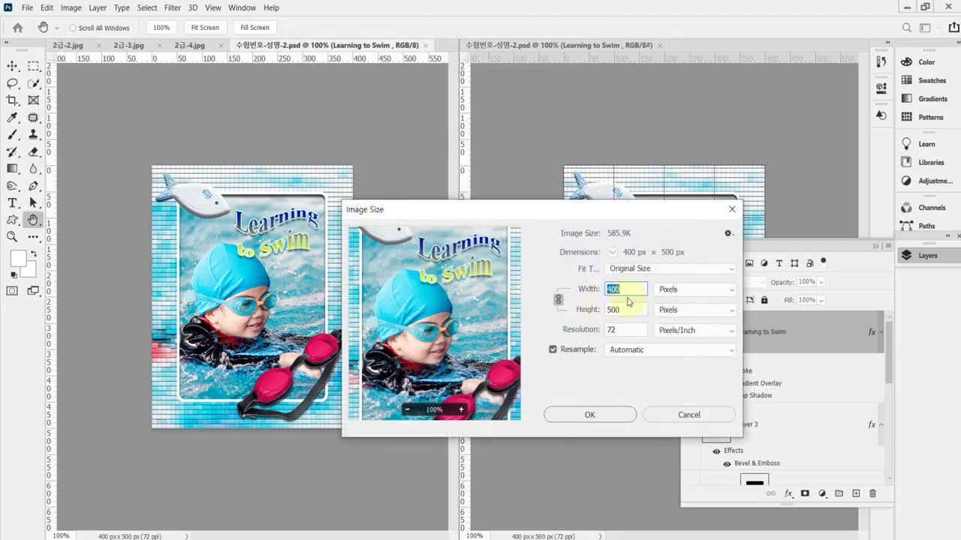
{"action": "left_click", "coordinate": [558, 301]}
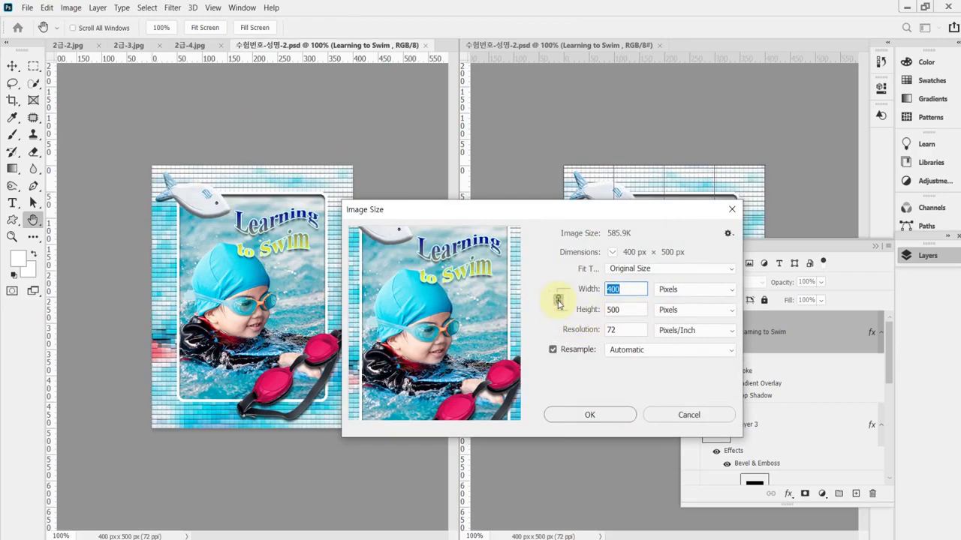
{"action": "type", "text": "40"}
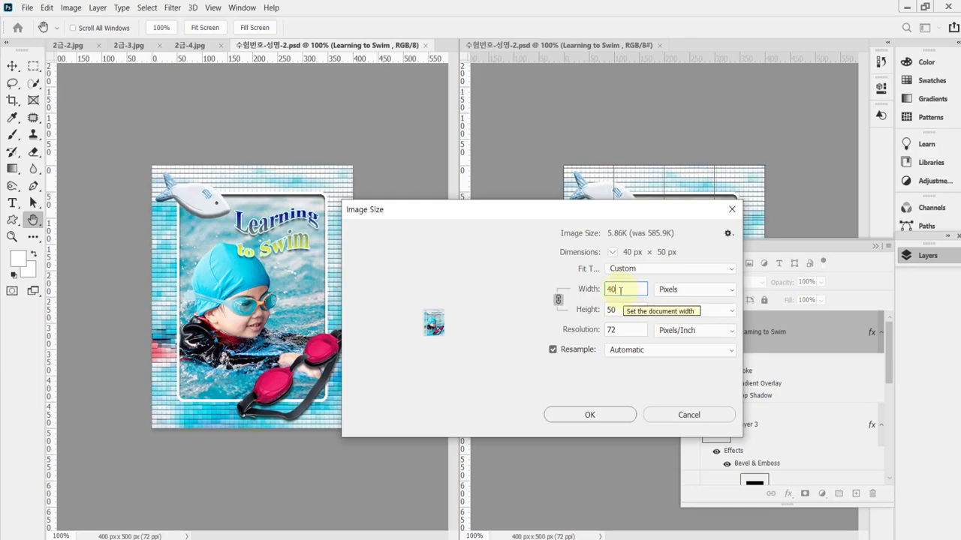
{"action": "left_click", "coordinate": [591, 415]}
{"action": "left_click", "coordinate": [592, 415]}
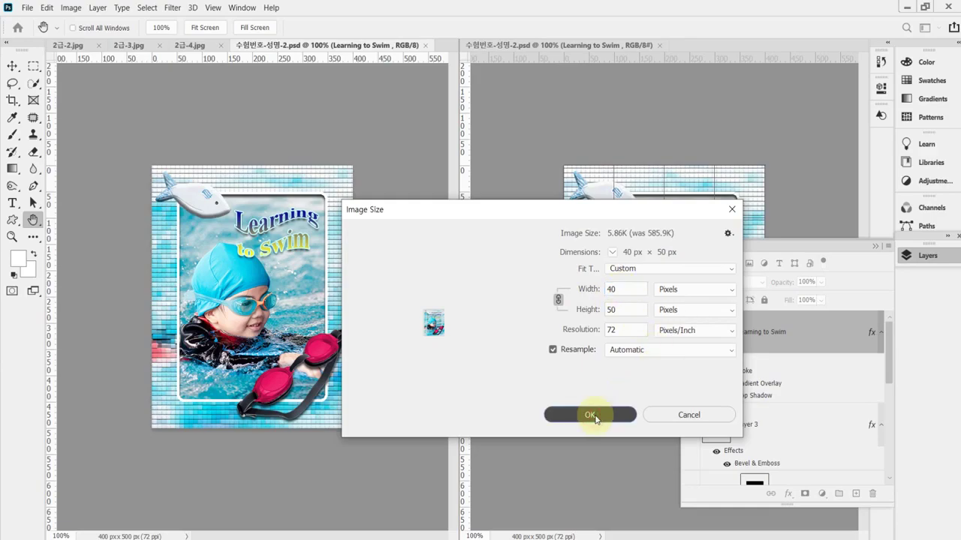
Save the reduced document in Photoshop format as 수험번호-성명-2.psd in the 문서 > GTQ folder
{"action": "left_click", "coordinate": [28, 10]}
{"action": "left_click", "coordinate": [51, 158]}
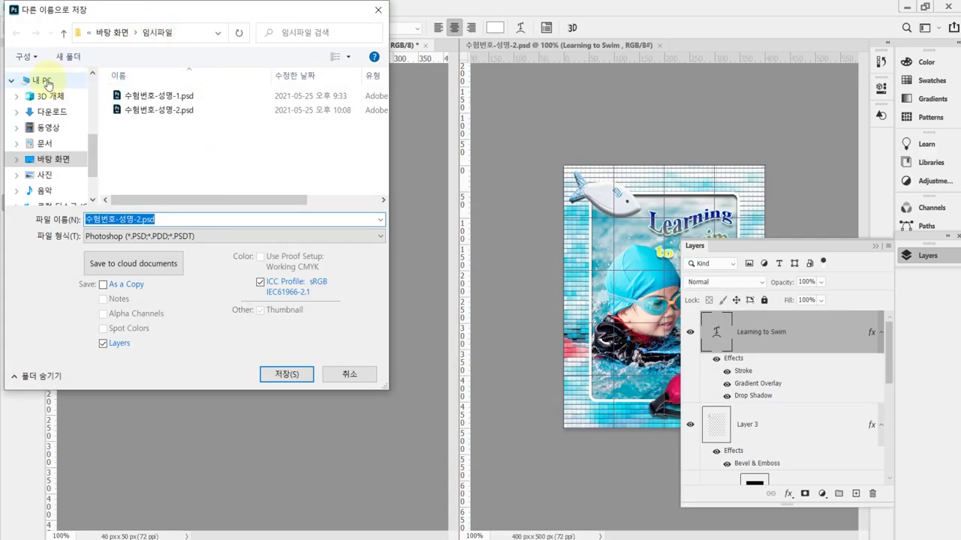
{"action": "left_click", "coordinate": [45, 143]}
{"action": "scroll", "coordinate": [193, 167], "scroll_direction": "down", "scroll_amount": 1}
{"action": "double_click", "coordinate": [160, 187]}
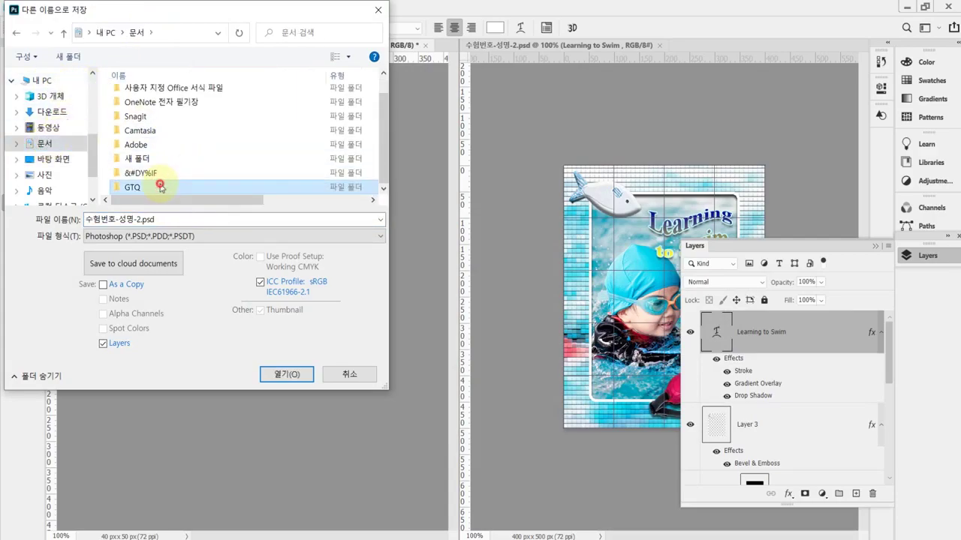
{"action": "left_click", "coordinate": [154, 219]}
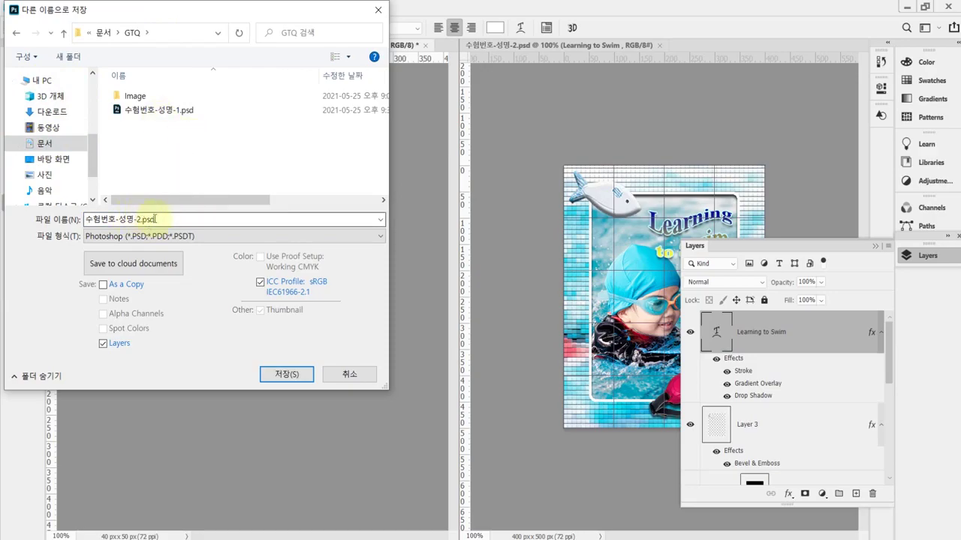
{"action": "left_click", "coordinate": [286, 376]}
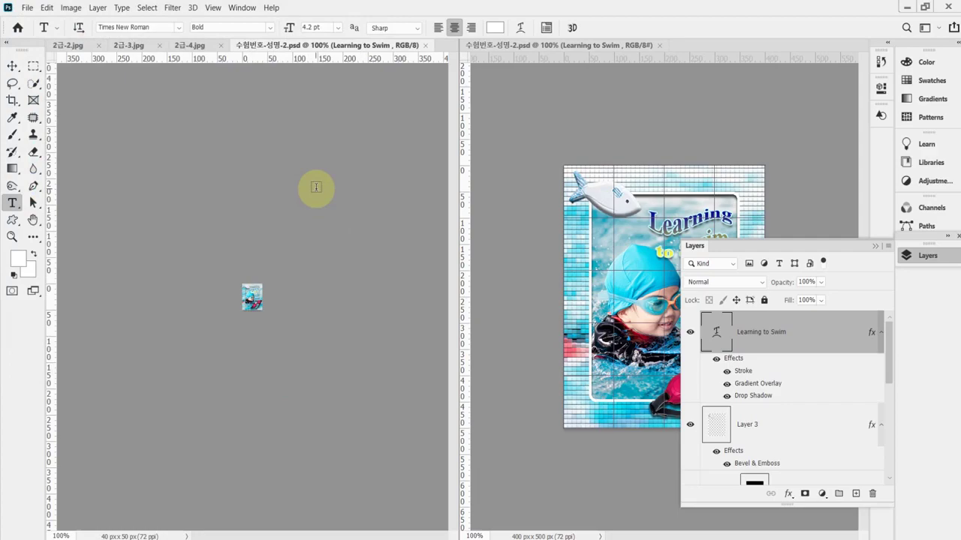
Switch to Acrobat Reader and review the file rules, picture effects, text effects and sample output of the soccer composition task on page 142
{"action": "key", "text": "alt+Tab"}
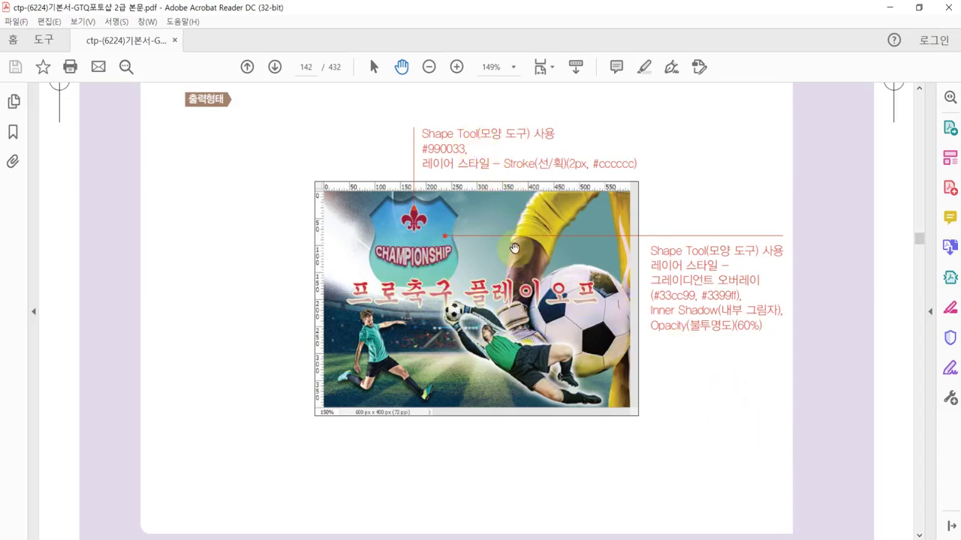
{"action": "scroll", "coordinate": [537, 309], "scroll_direction": "up", "scroll_amount": 3}
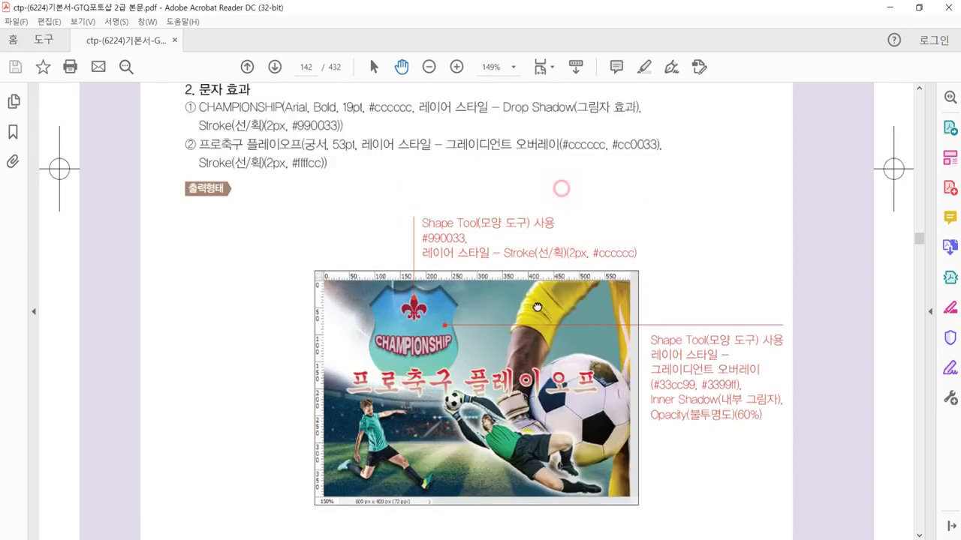
{"action": "scroll", "coordinate": [585, 270], "scroll_direction": "up", "scroll_amount": 1}
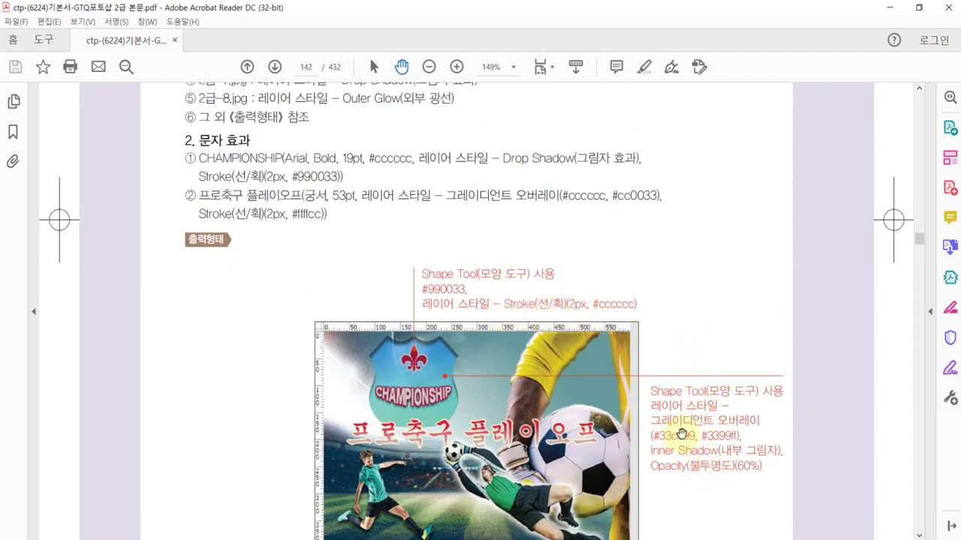
{"action": "left_click_drag", "start_coordinate": [615, 248], "coordinate": [633, 388]}
{"action": "left_click_drag", "start_coordinate": [637, 228], "coordinate": [664, 360]}
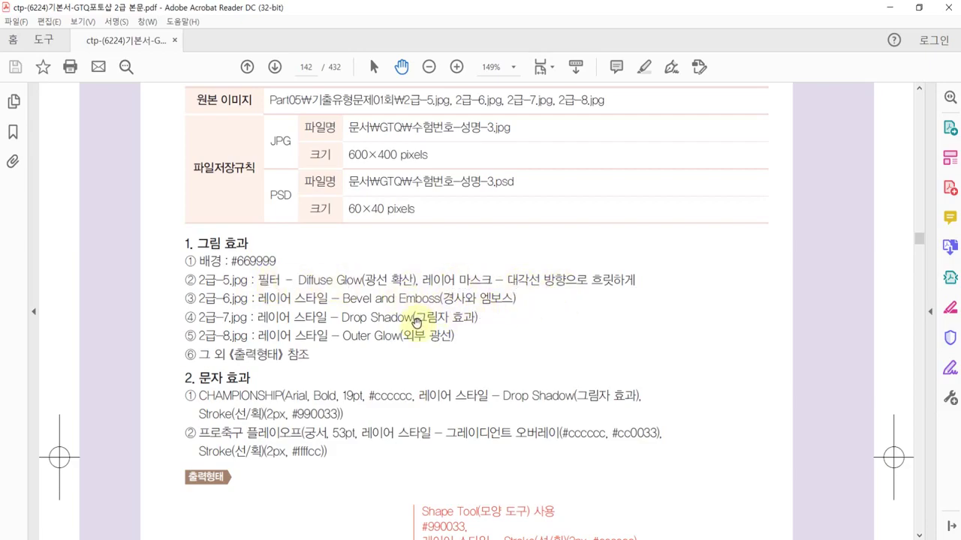
{"action": "left_click_drag", "start_coordinate": [448, 373], "coordinate": [431, 142]}
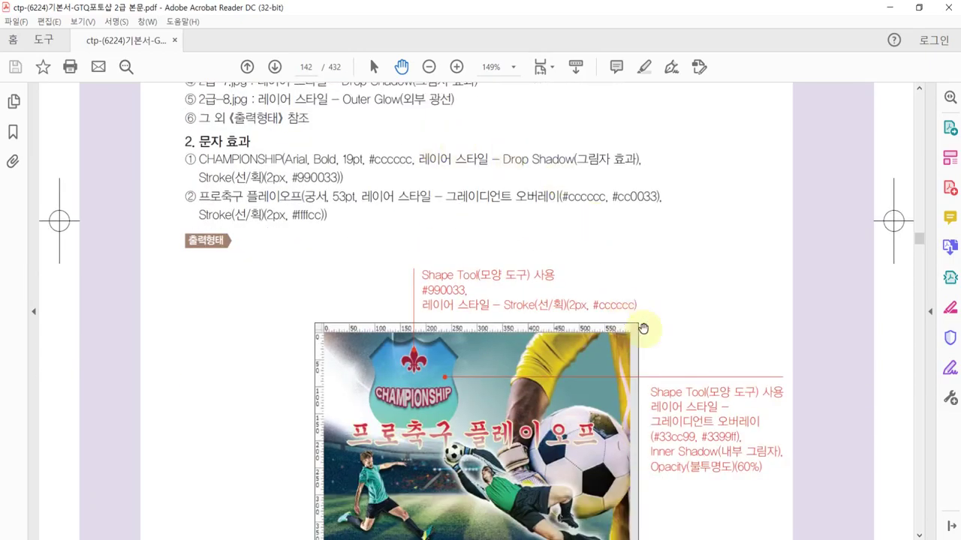
{"action": "left_click_drag", "start_coordinate": [667, 330], "coordinate": [666, 320]}
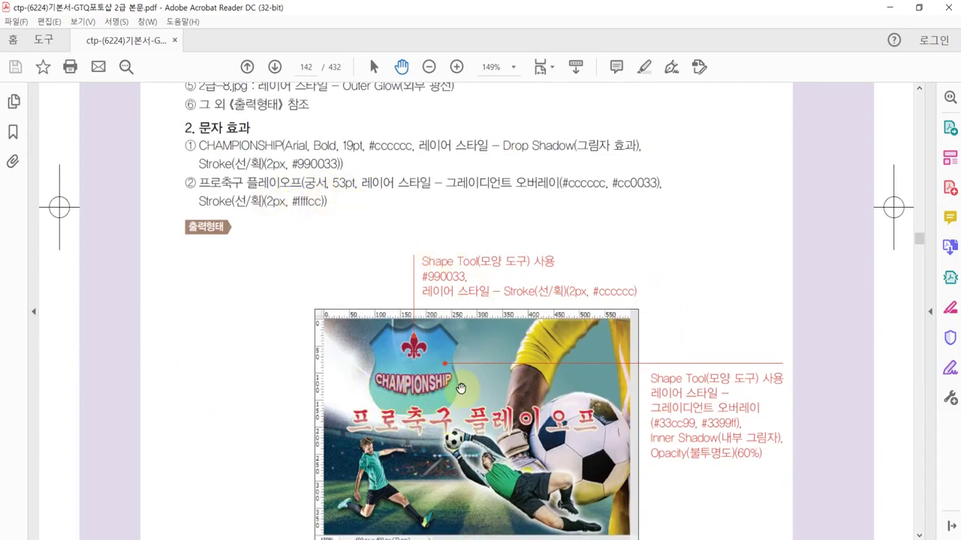
{"action": "left_click_drag", "start_coordinate": [678, 325], "coordinate": [669, 298]}
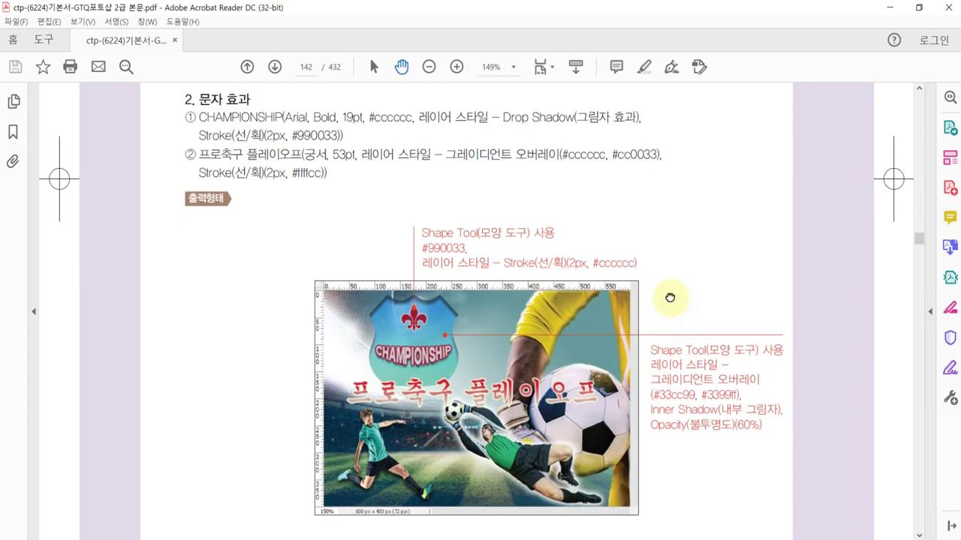
{"action": "scroll", "coordinate": [622, 197], "scroll_direction": "up", "scroll_amount": 5}
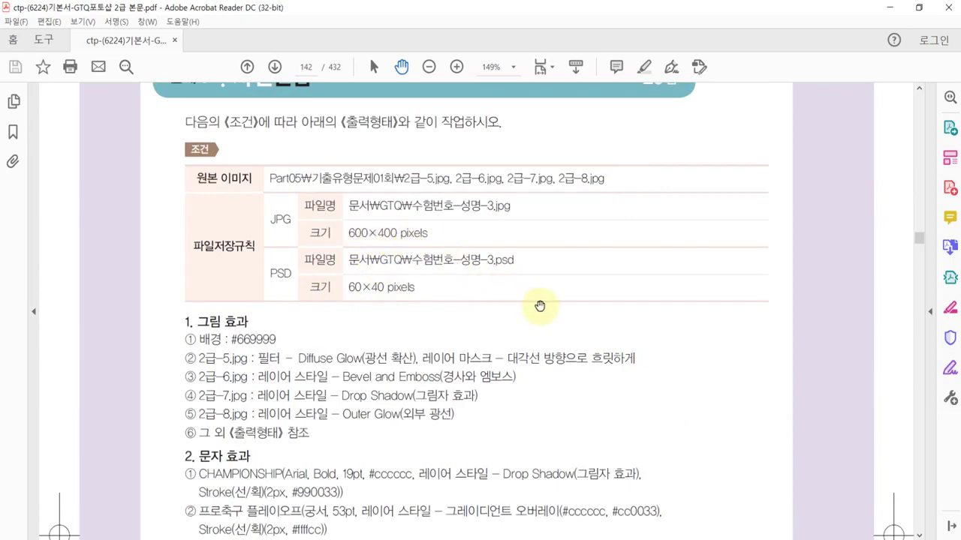
{"action": "left_click_drag", "start_coordinate": [540, 305], "coordinate": [536, 287]}
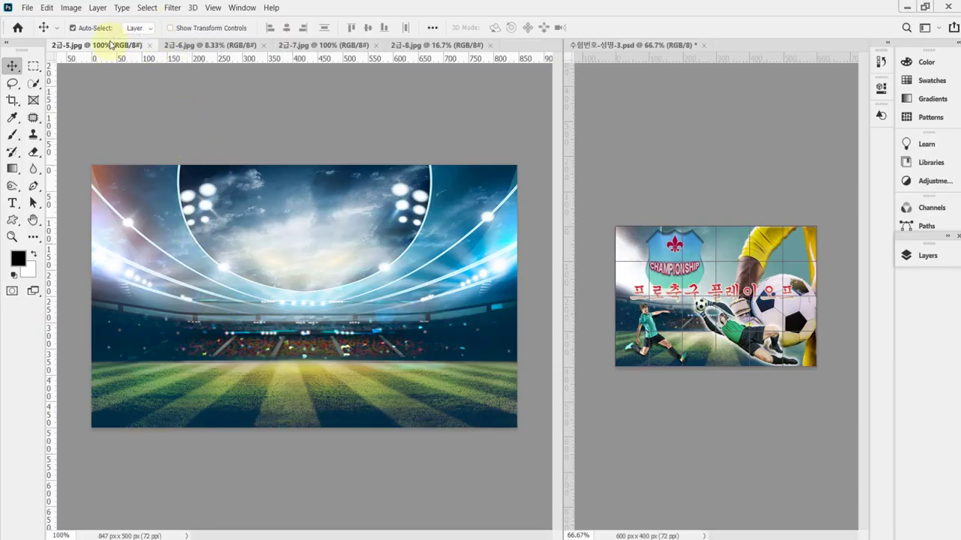
Open 2급-5.jpg through 2급-8.jpg from the 문서 > GTQ > Image folder and view each of them
{"action": "left_click", "coordinate": [28, 9]}
{"action": "left_click", "coordinate": [33, 32]}
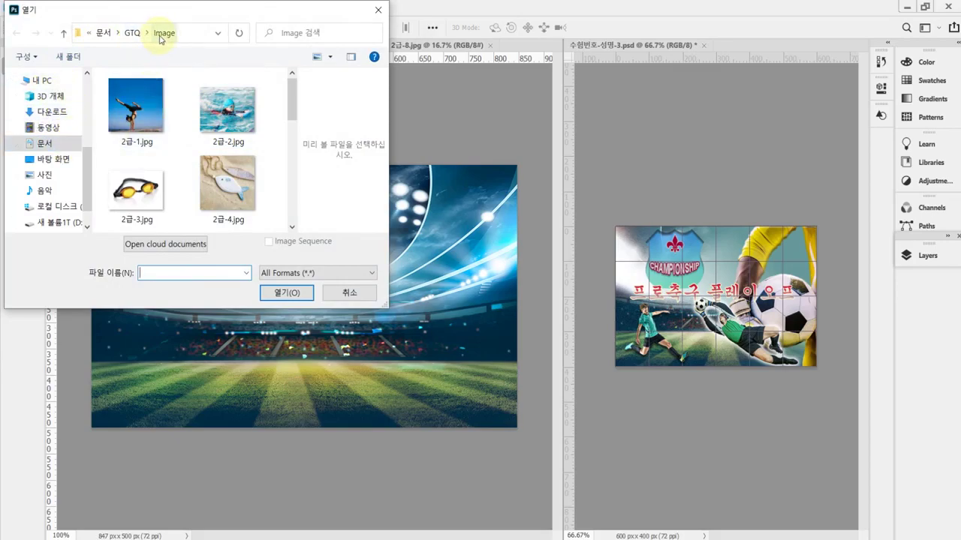
{"action": "left_click_drag", "start_coordinate": [293, 96], "coordinate": [296, 151]}
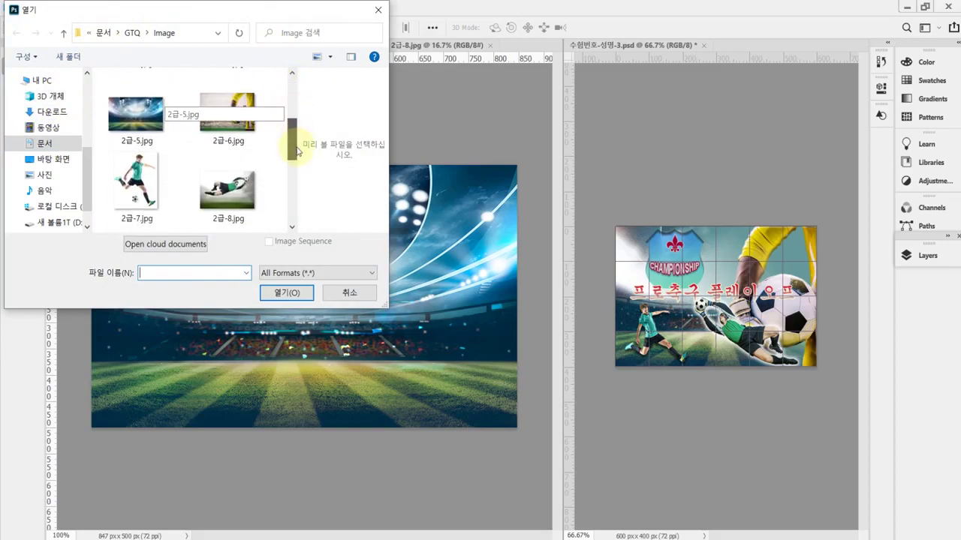
{"action": "left_click", "coordinate": [143, 117]}
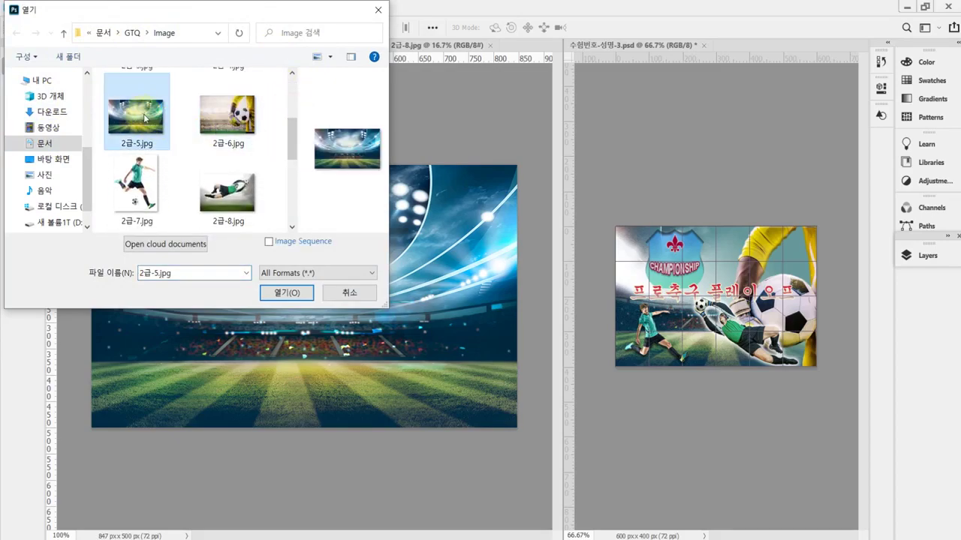
{"action": "left_click", "coordinate": [245, 200], "text": "shift"}
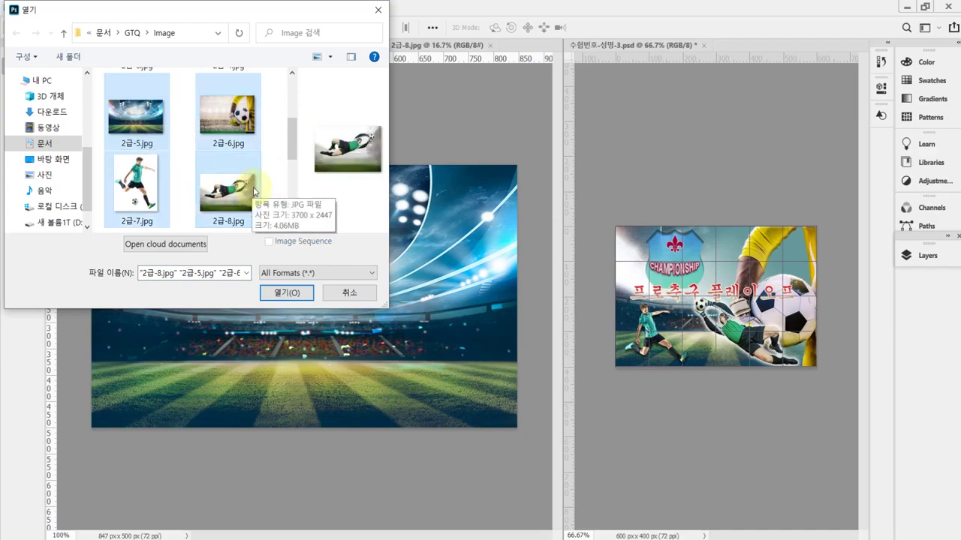
{"action": "key", "text": "Return"}
{"action": "left_click", "coordinate": [201, 46]}
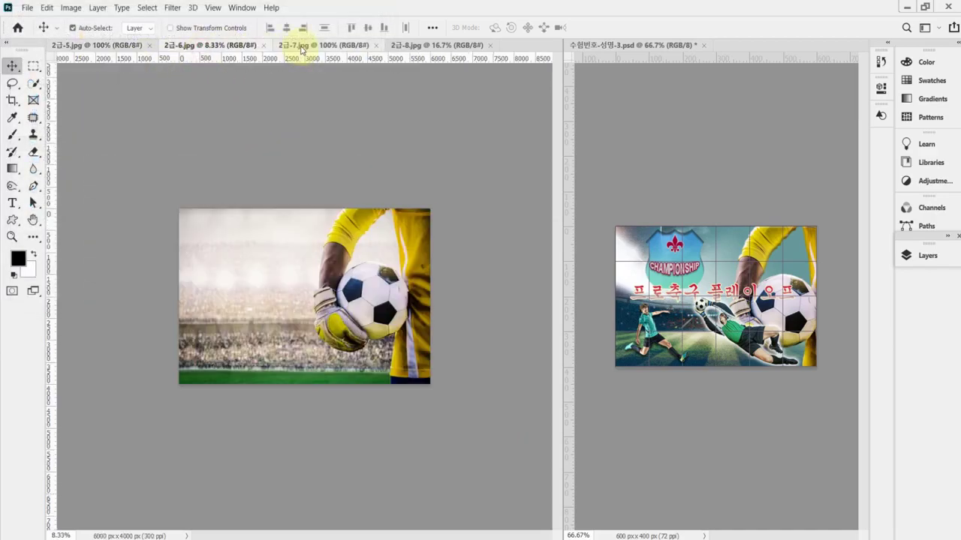
{"action": "left_click", "coordinate": [308, 46]}
{"action": "left_click", "coordinate": [417, 45]}
{"action": "left_click", "coordinate": [115, 47]}
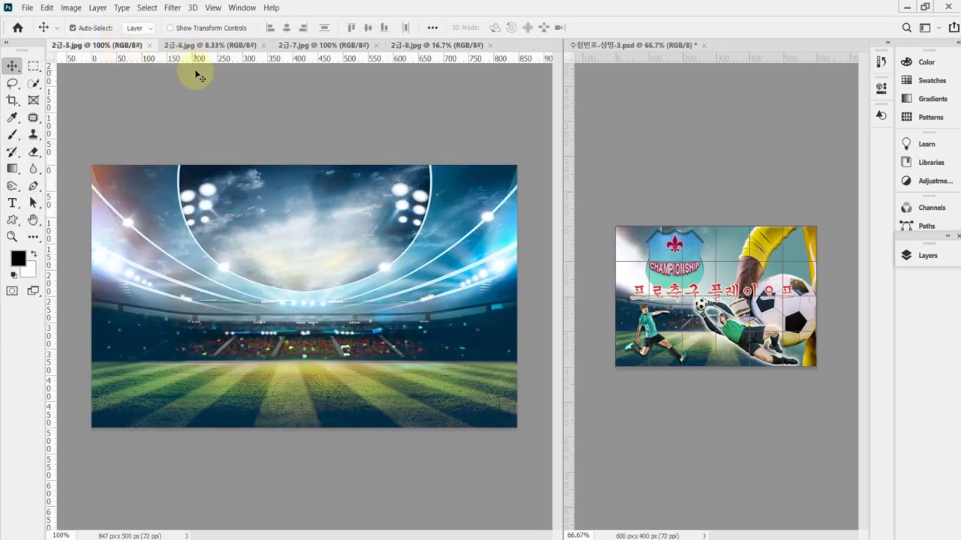
Create a 600 × 400 px document at 72 pixels/inch in RGB Color, 8 bit, with white background contents
{"action": "scroll", "coordinate": [746, 386], "scroll_direction": "up", "scroll_amount": 1}
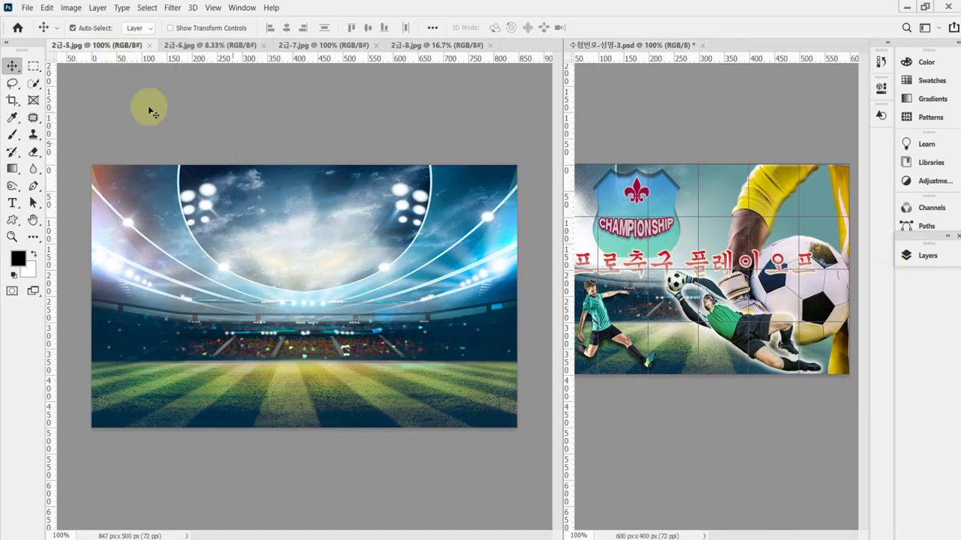
{"action": "left_click", "coordinate": [27, 7]}
{"action": "left_click", "coordinate": [27, 7]}
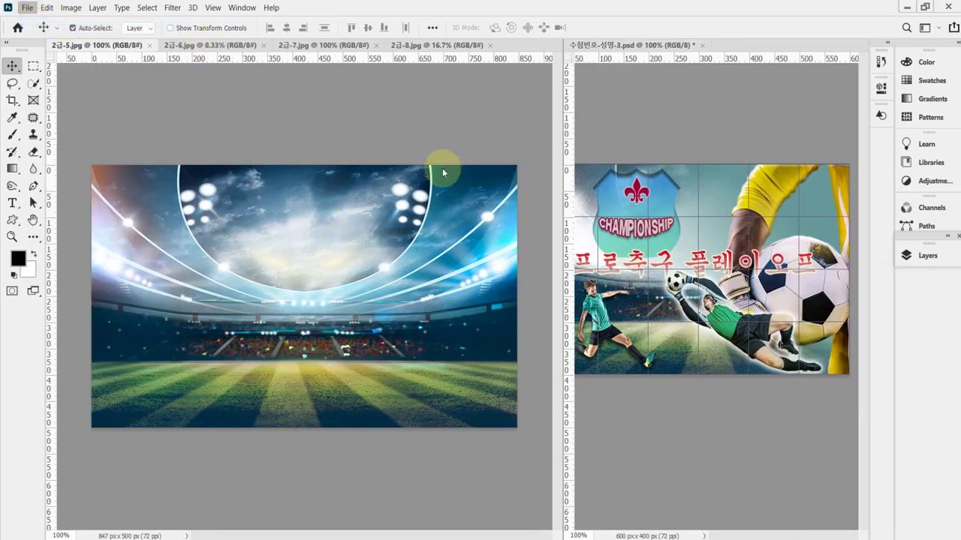
{"action": "key", "text": "ctrl+n"}
{"action": "double_click", "coordinate": [394, 160]}
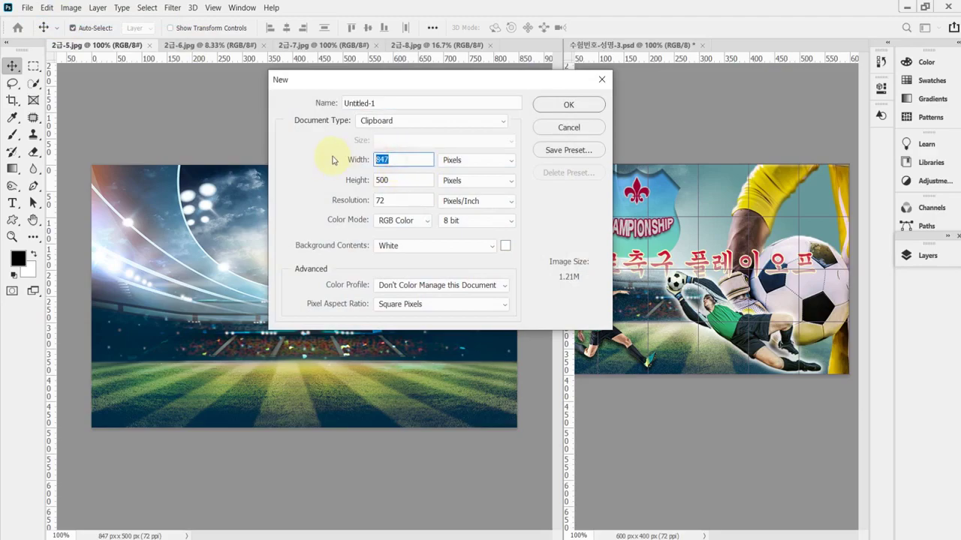
{"action": "type", "text": "6"}
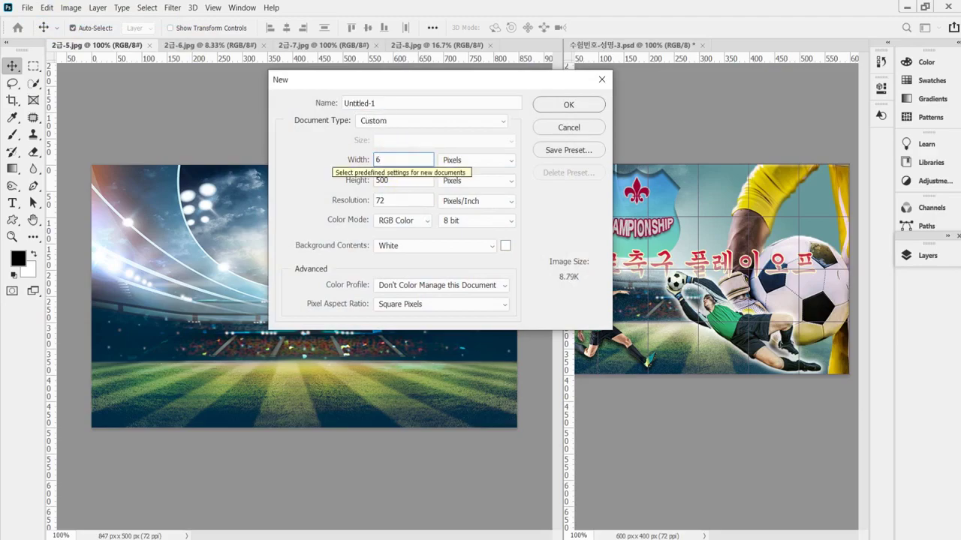
{"action": "type", "text": "00"}
{"action": "key", "text": "Tab"}
{"action": "key", "text": "Tab"}
{"action": "type", "text": "400"}
{"action": "key", "text": "Tab"}
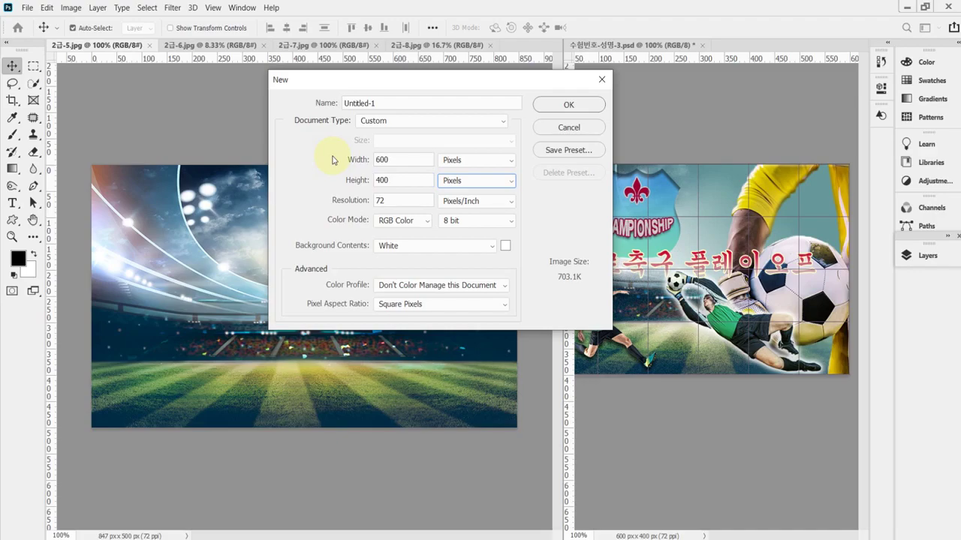
{"action": "key", "text": "Tab"}
{"action": "key", "text": "Tab"}
{"action": "key", "text": "Tab"}
{"action": "key", "text": "Tab"}
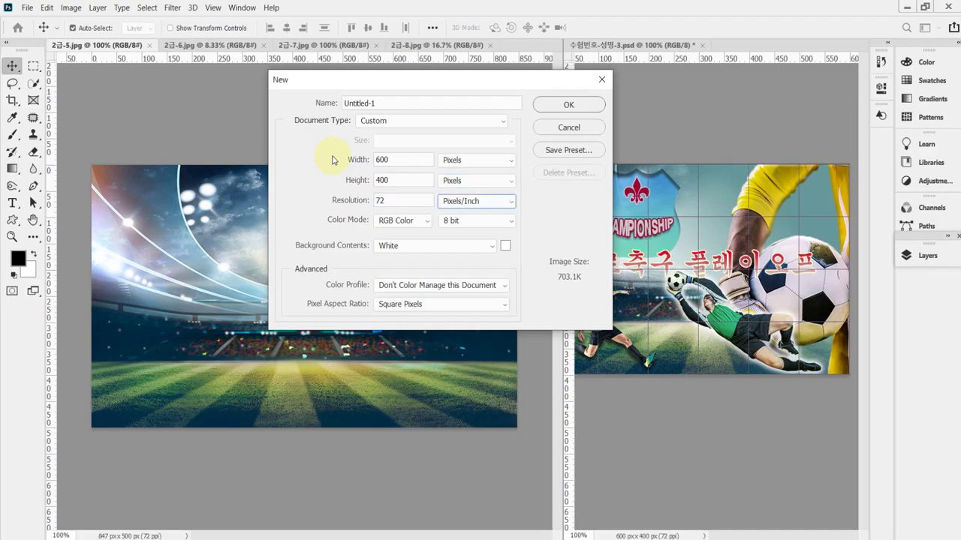
{"action": "key", "text": "Tab"}
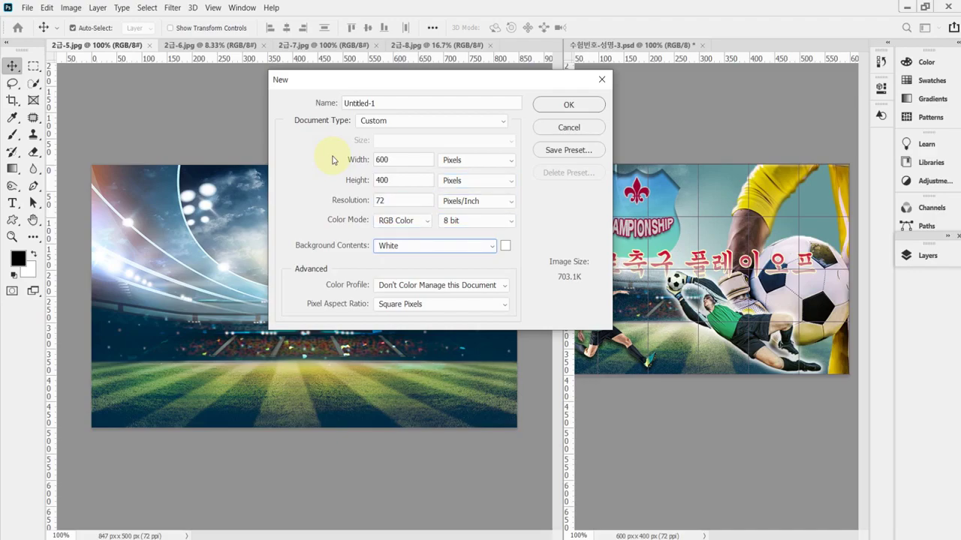
{"action": "key", "text": "Return"}
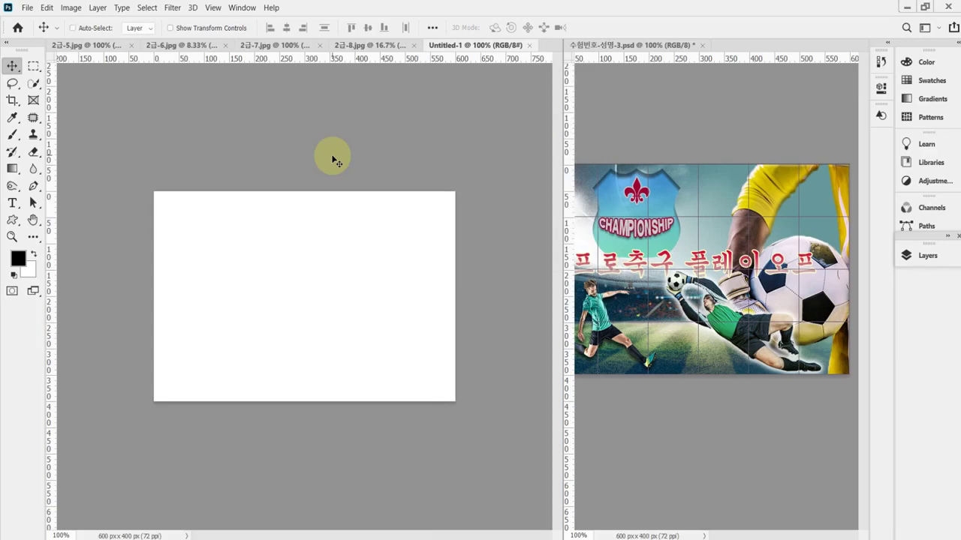
Show the grid on the new document and fill its background with the foreground color #699
{"action": "key", "text": "ctrl+apostrophe"}
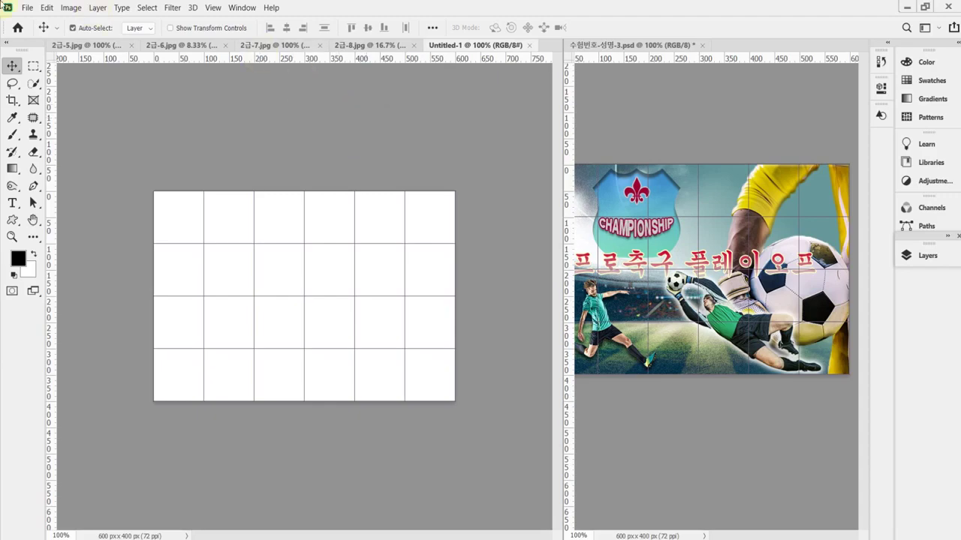
{"action": "left_click", "coordinate": [21, 262]}
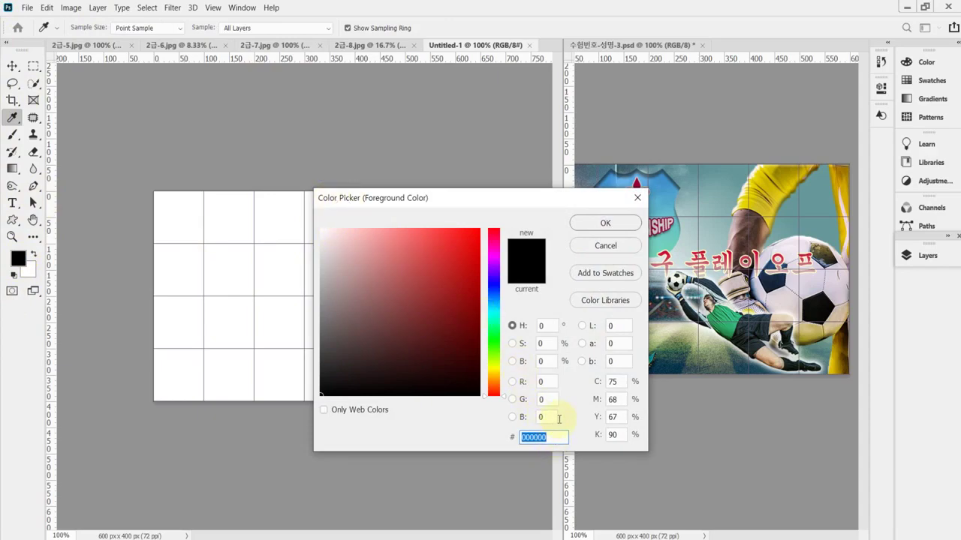
{"action": "type", "text": "699"}
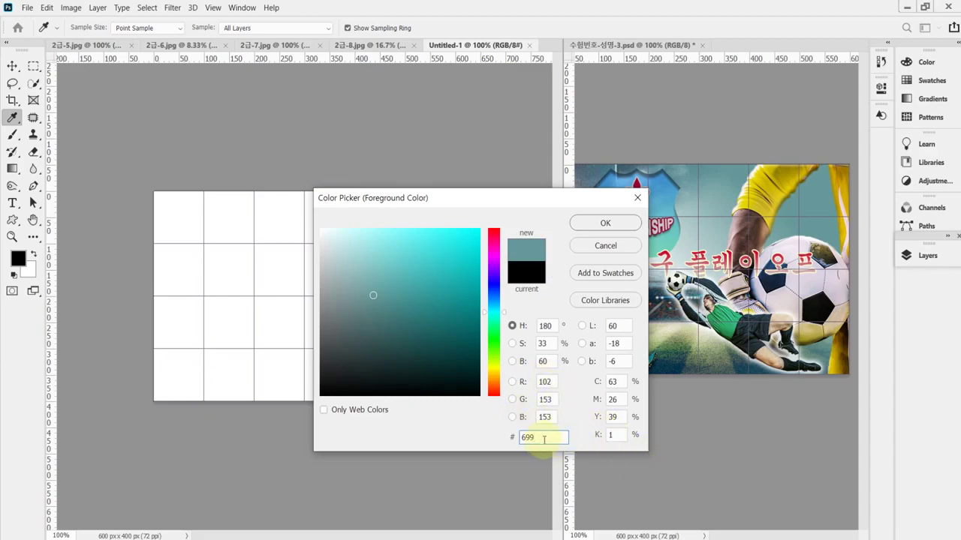
{"action": "left_click_drag", "start_coordinate": [543, 439], "coordinate": [522, 437]}
{"action": "key", "text": "Return"}
{"action": "key", "text": "v"}
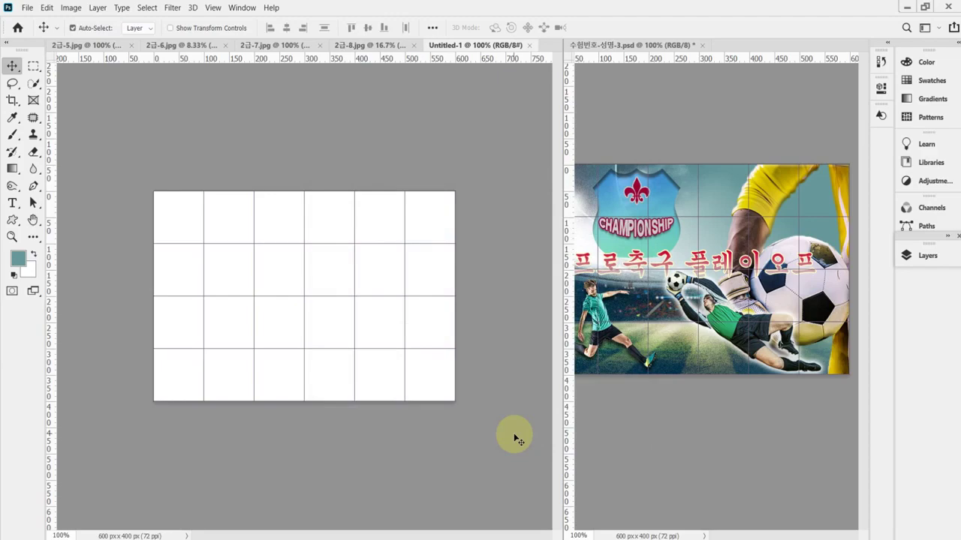
{"action": "key", "text": "alt+BackSpace"}
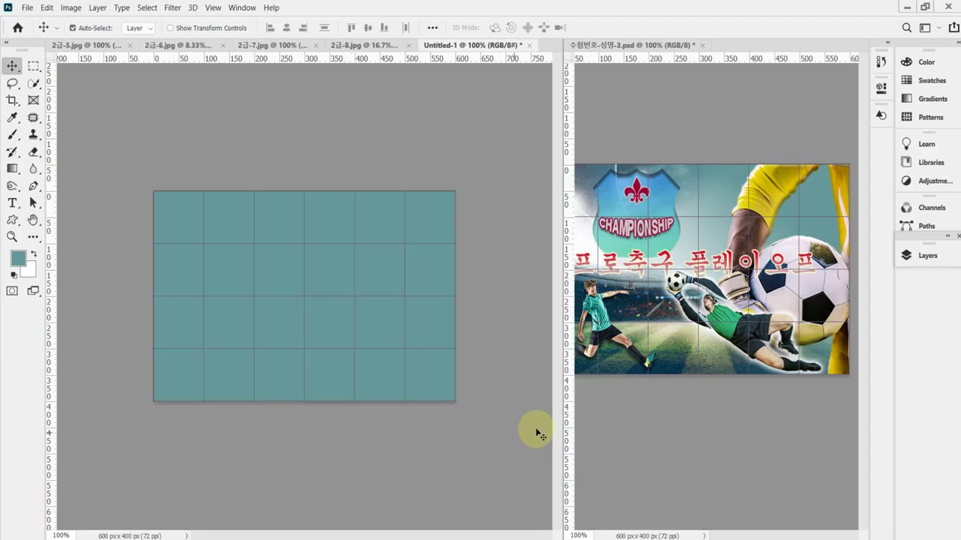
Copy the entire 2급-5.jpg stadium image and paste it into the new 600 × 400 px document
{"action": "left_click", "coordinate": [67, 45]}
{"action": "left_click", "coordinate": [158, 129]}
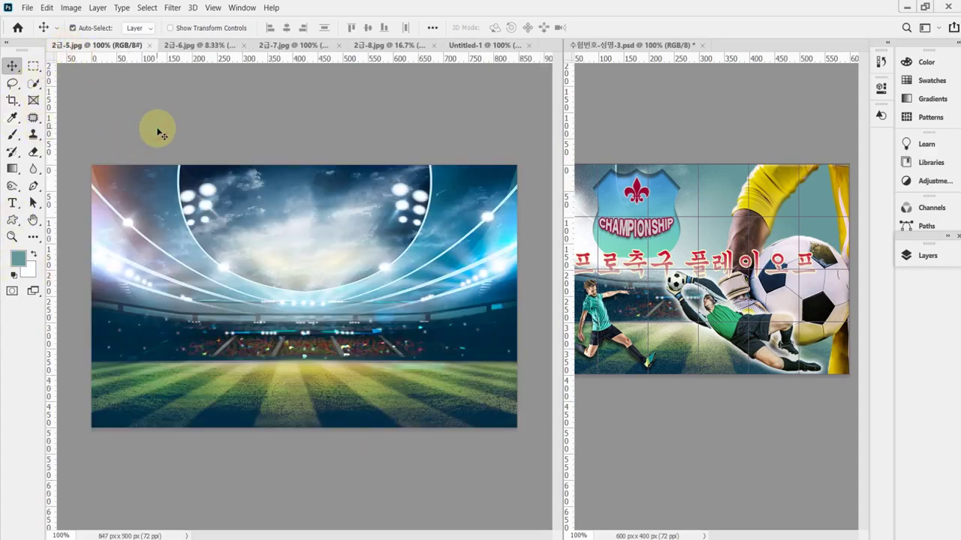
{"action": "key", "text": "ctrl+a"}
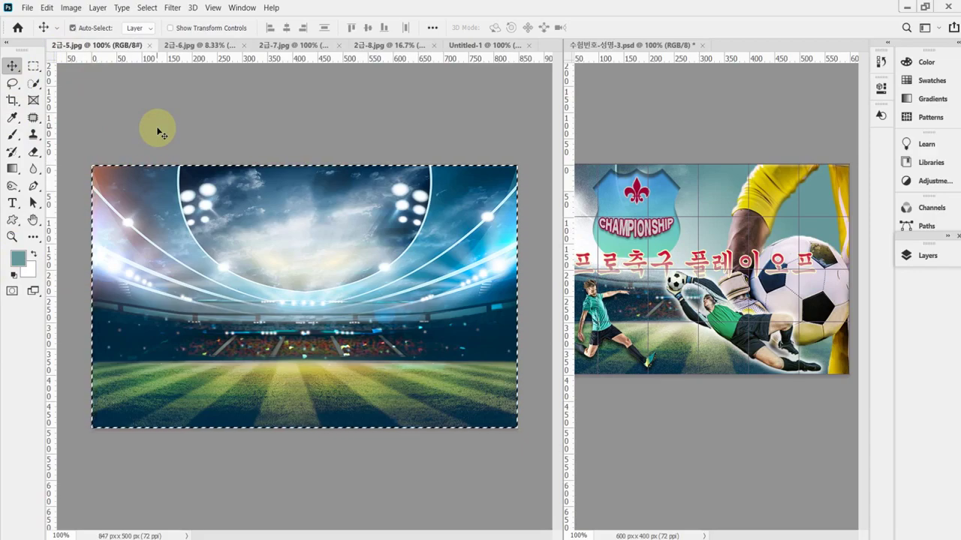
{"action": "left_click", "coordinate": [457, 47]}
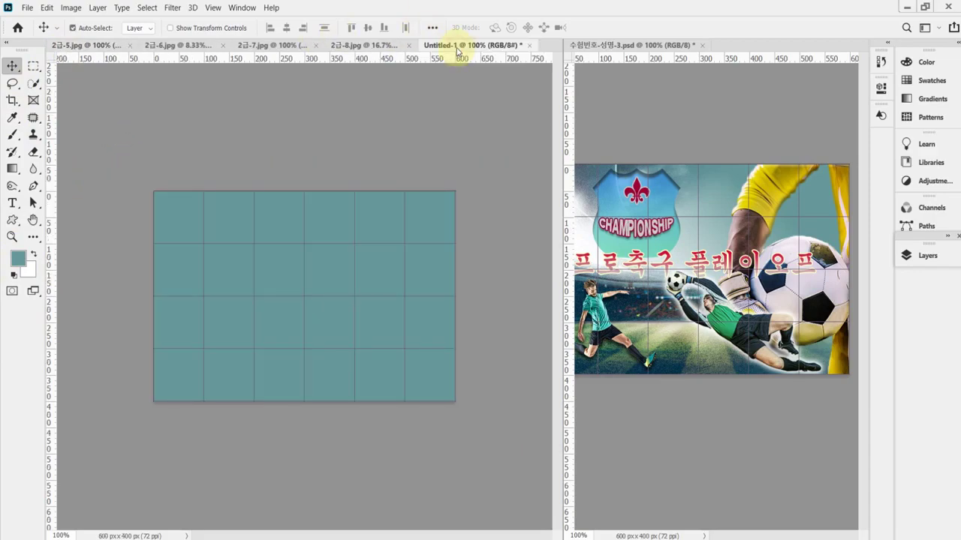
{"action": "key", "text": "ctrl+v"}
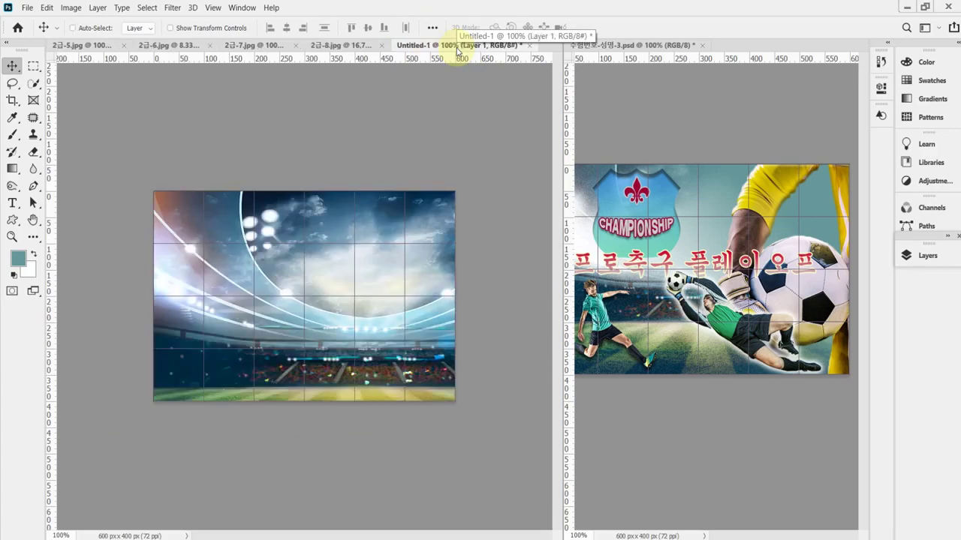
Scale the pasted stadium layer proportionally to about 80% and center it horizontally on the canvas
{"action": "key", "text": "ctrl+t"}
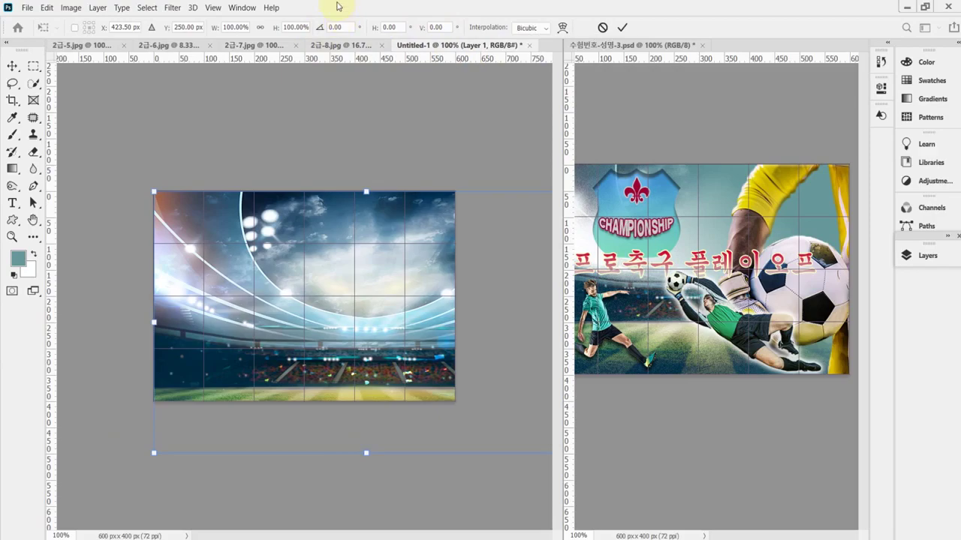
{"action": "left_click", "coordinate": [260, 28]}
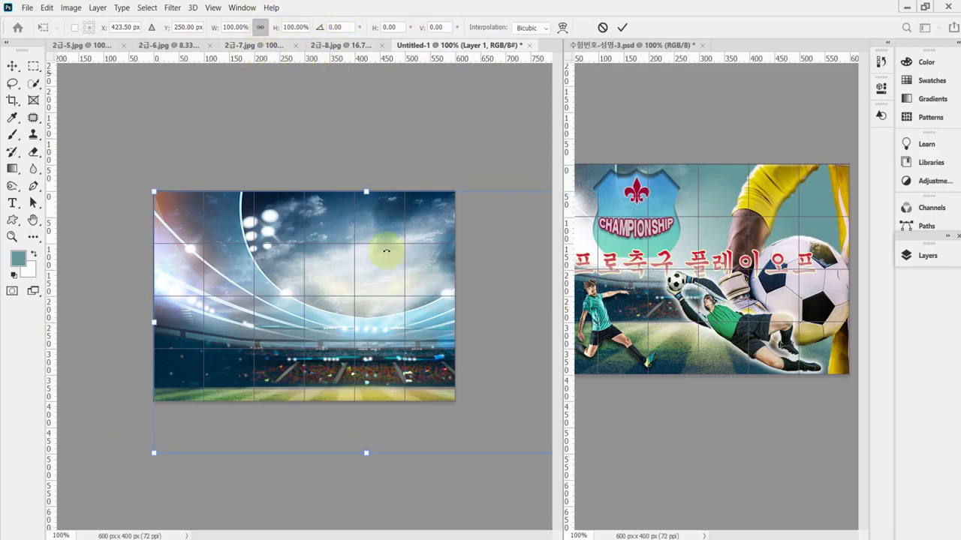
{"action": "left_click_drag", "start_coordinate": [213, 28], "coordinate": [208, 35]}
{"action": "left_click_drag", "start_coordinate": [379, 259], "coordinate": [312, 223]}
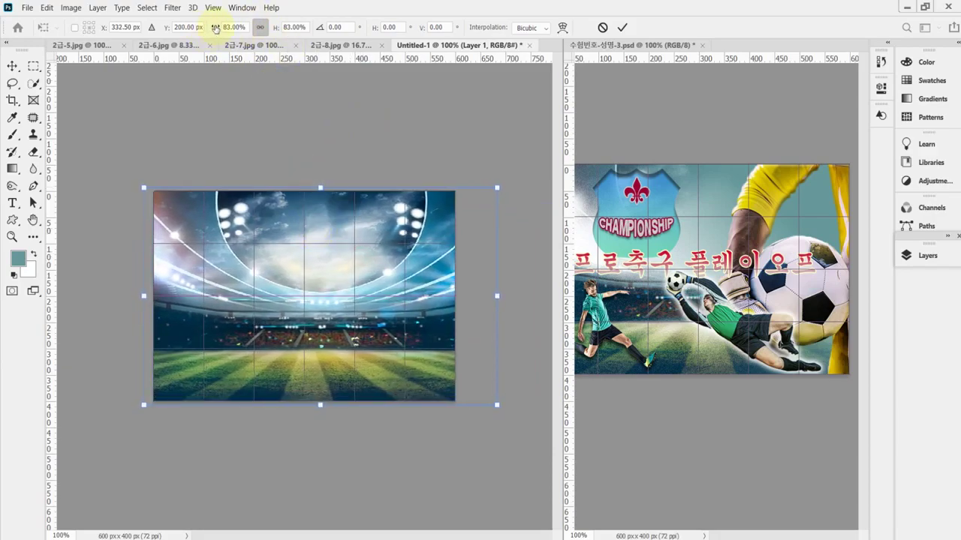
{"action": "left_click", "coordinate": [261, 28]}
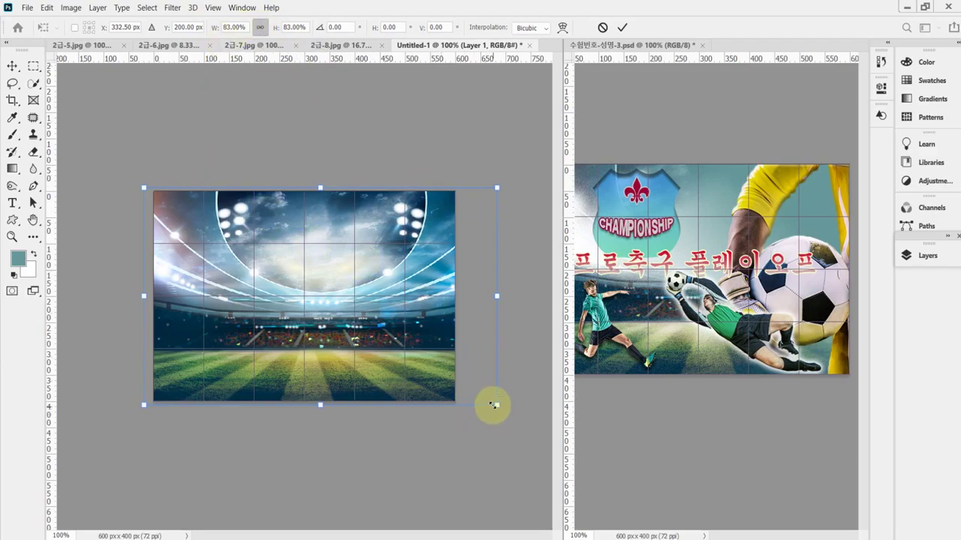
{"action": "left_click_drag", "start_coordinate": [495, 404], "coordinate": [486, 398]}
{"action": "left_click_drag", "start_coordinate": [446, 359], "coordinate": [435, 362]}
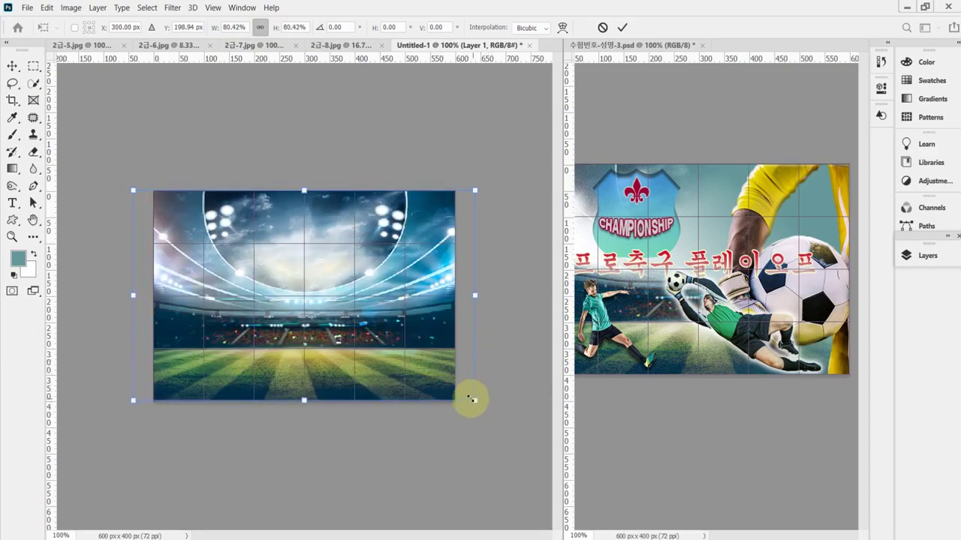
Enlarge the stadium layer to about 83%, center it horizontally with its lower edge on the canvas bottom, and apply the transform
{"action": "mouse_move", "coordinate": [473, 400]}
{"action": "left_mouse_down"}
{"action": "mouse_move", "coordinate": [484, 406]}
{"action": "mouse_move", "coordinate": [470, 383]}
{"action": "left_mouse_up"}
{"action": "mouse_move", "coordinate": [485, 188]}
{"action": "left_mouse_down"}
{"action": "mouse_move", "coordinate": [438, 208]}
{"action": "mouse_move", "coordinate": [444, 213]}
{"action": "mouse_move", "coordinate": [491, 171]}
{"action": "left_mouse_up"}
{"action": "left_click_drag", "start_coordinate": [472, 213], "coordinate": [473, 227]}
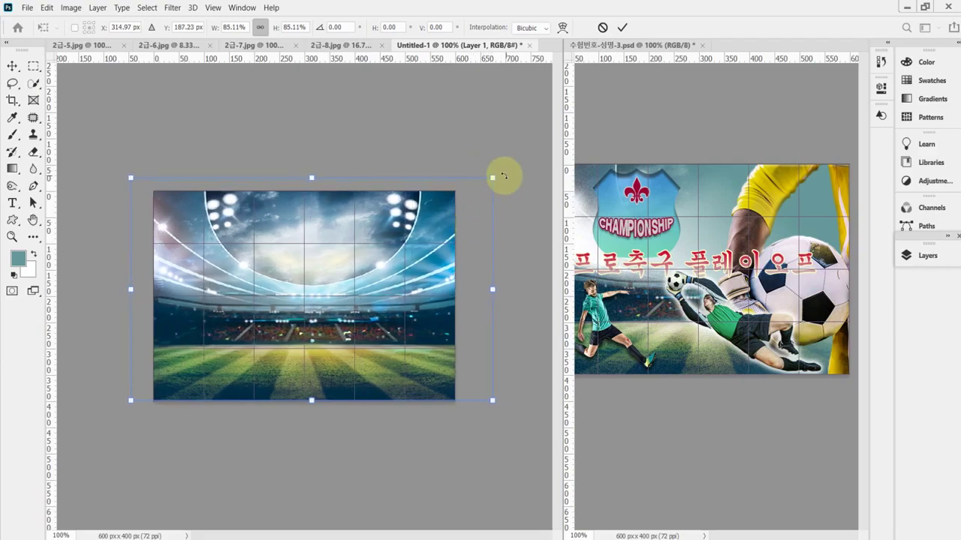
{"action": "left_click_drag", "start_coordinate": [494, 173], "coordinate": [484, 179]}
{"action": "left_click_drag", "start_coordinate": [457, 218], "coordinate": [455, 225]}
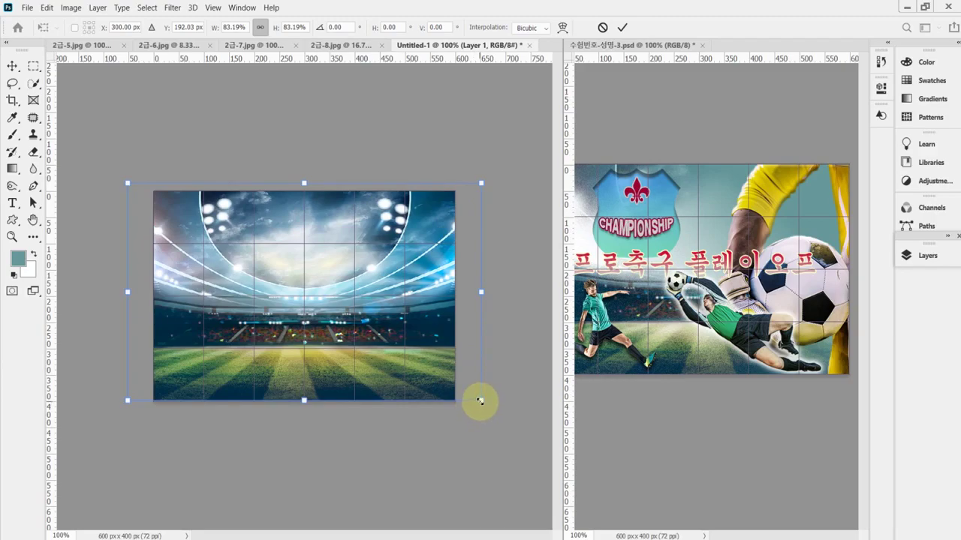
{"action": "left_click_drag", "start_coordinate": [480, 401], "coordinate": [478, 400]}
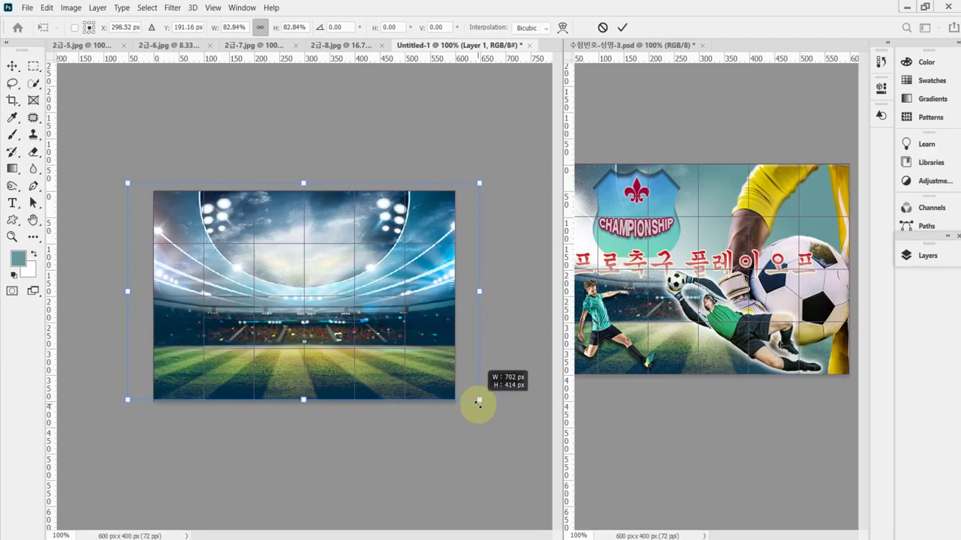
{"action": "left_click_drag", "start_coordinate": [469, 395], "coordinate": [470, 397]}
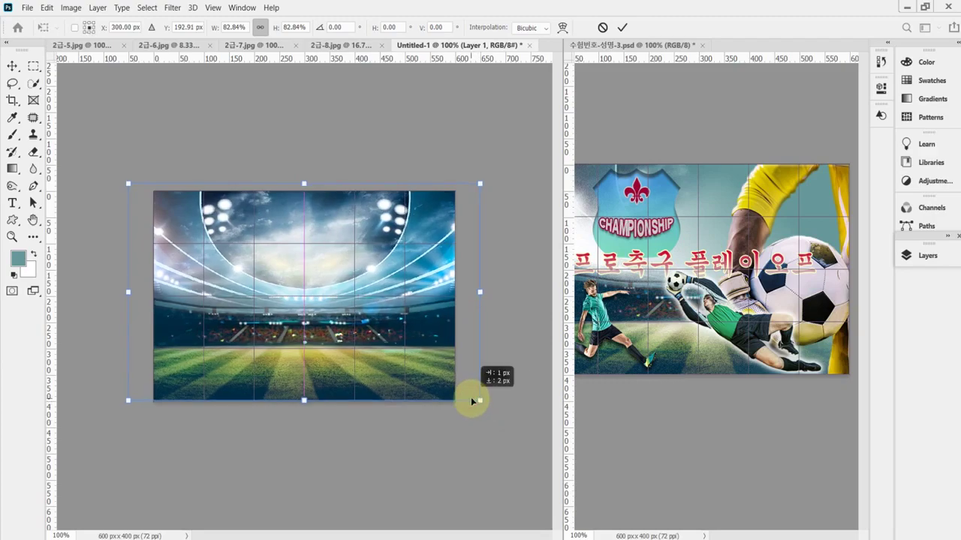
{"action": "left_click_drag", "start_coordinate": [460, 181], "coordinate": [483, 180]}
{"action": "key", "text": "Return"}
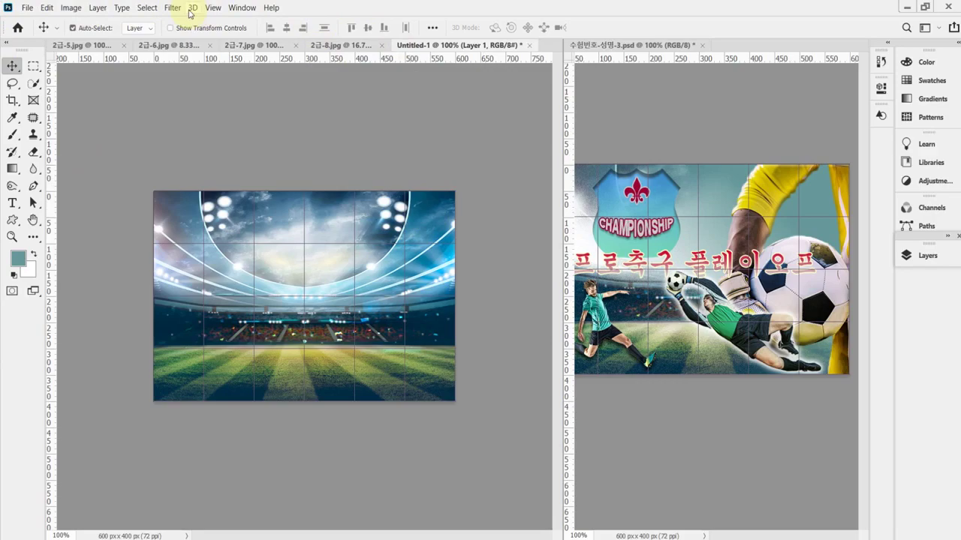
Save the document as a PSD named 수험번호-성명-3 in the 임시파일 folder on the desktop
{"action": "left_click", "coordinate": [27, 8]}
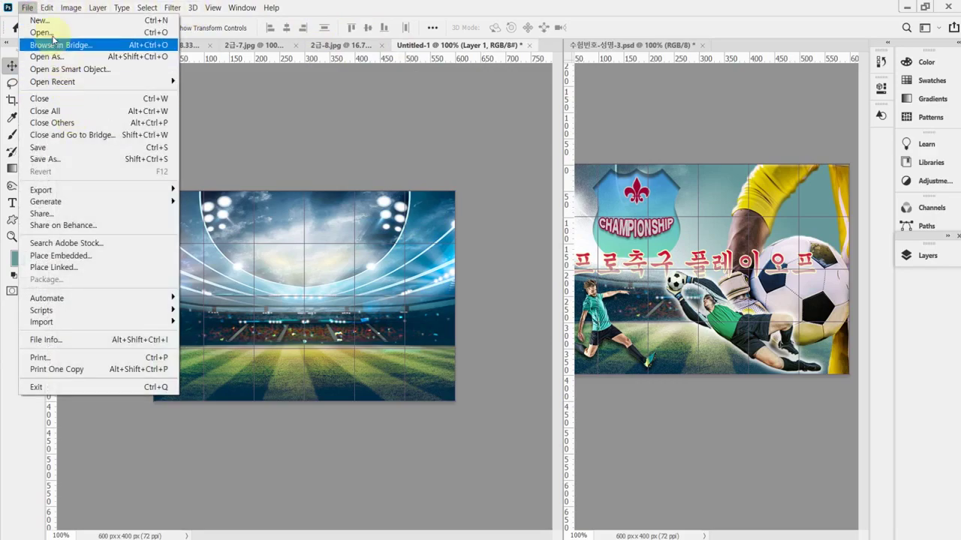
{"action": "left_click", "coordinate": [126, 148]}
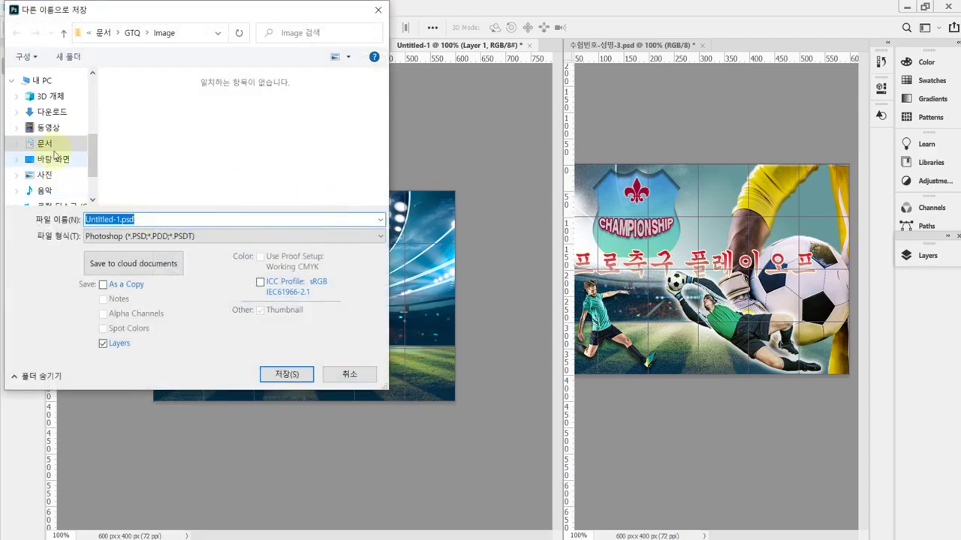
{"action": "left_click", "coordinate": [54, 159]}
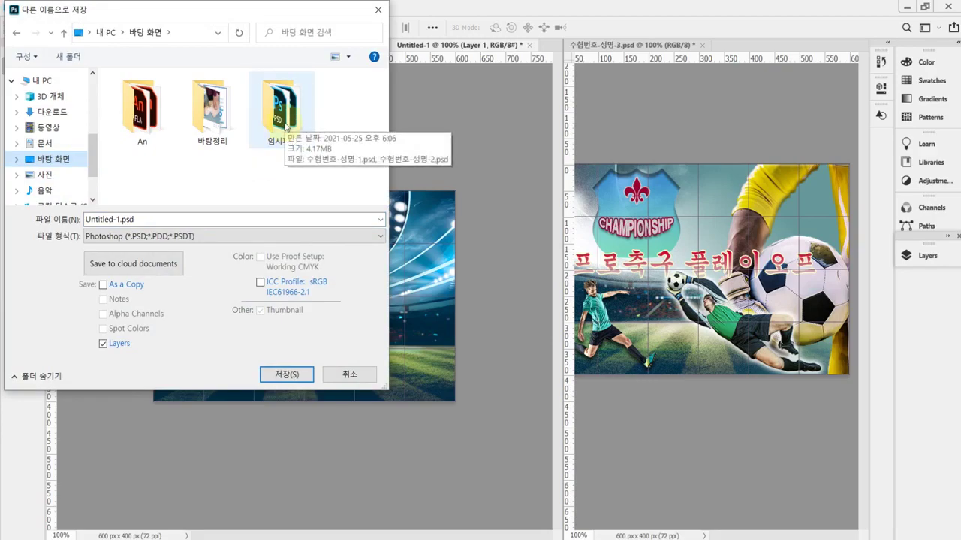
{"action": "double_click", "coordinate": [286, 126]}
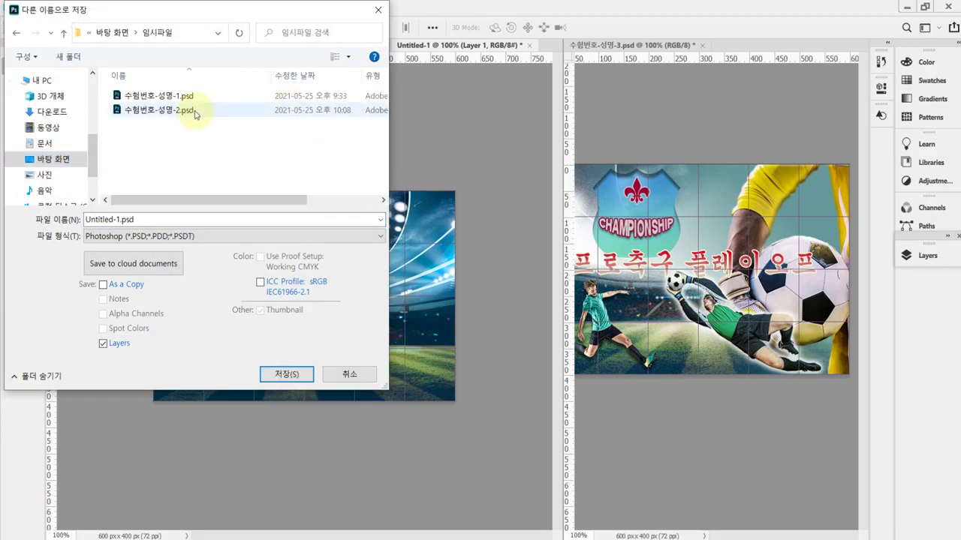
{"action": "left_click", "coordinate": [195, 115]}
{"action": "double_click", "coordinate": [140, 220]}
{"action": "left_click", "coordinate": [138, 220]}
{"action": "left_click_drag", "start_coordinate": [138, 220], "coordinate": [177, 221]}
{"action": "type", "text": "3"}
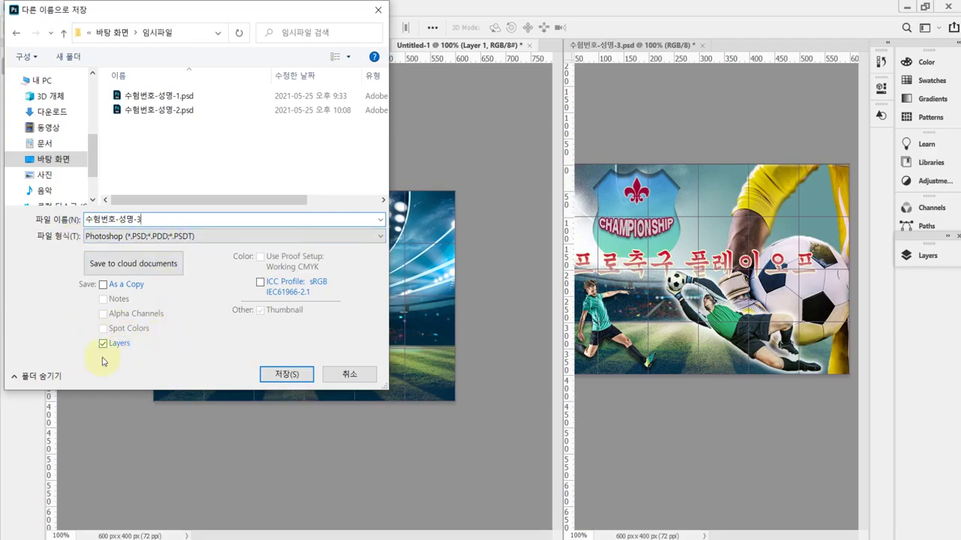
{"action": "left_click", "coordinate": [285, 376]}
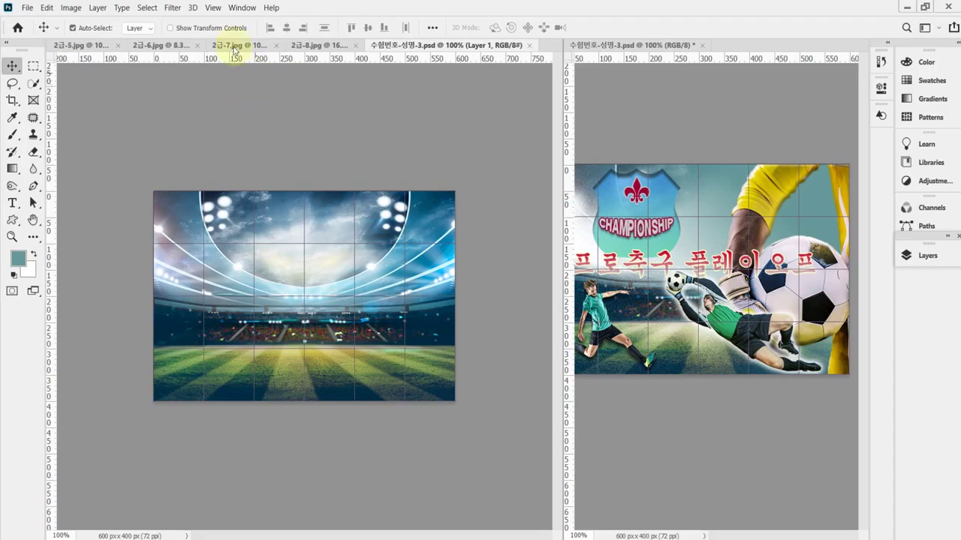
Apply the Diffuse Glow distort filter to the stadium layer with graininess 6, glow amount 10 and clear amount 15
{"action": "left_click", "coordinate": [172, 8]}
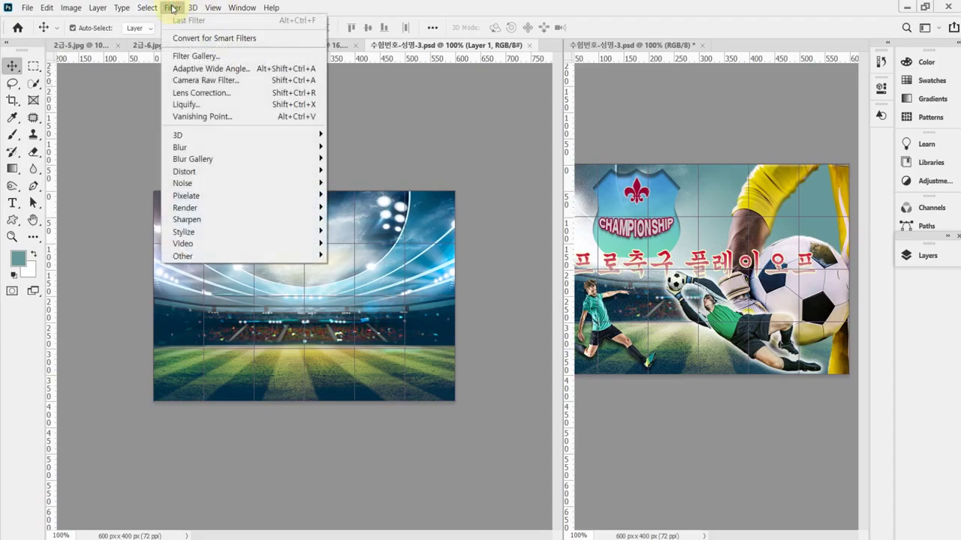
{"action": "left_click", "coordinate": [190, 58]}
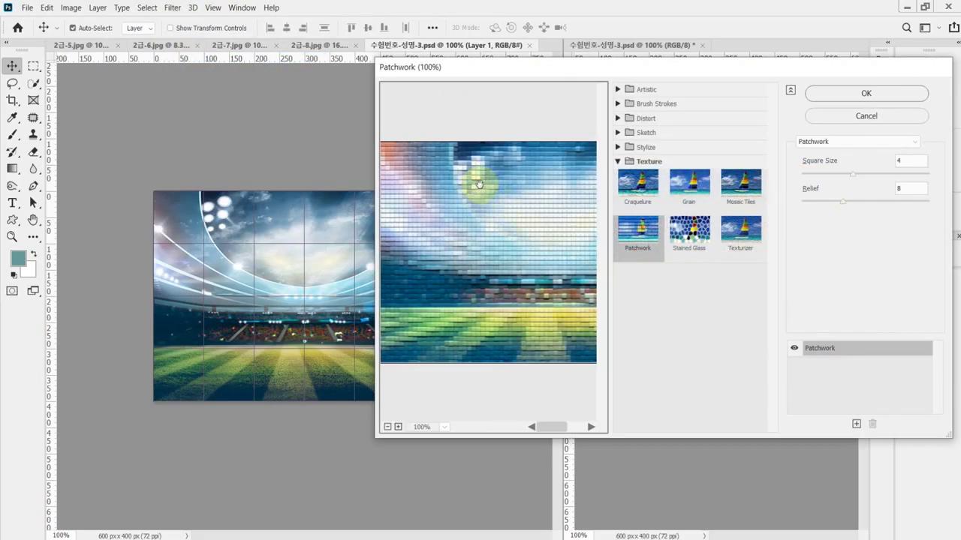
{"action": "left_click_drag", "start_coordinate": [569, 70], "coordinate": [564, 47]}
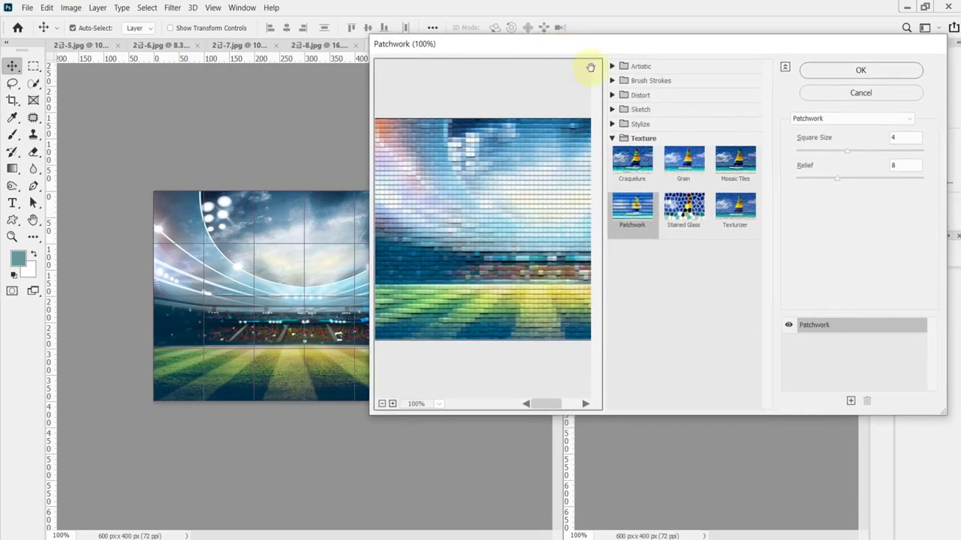
{"action": "left_click", "coordinate": [612, 140]}
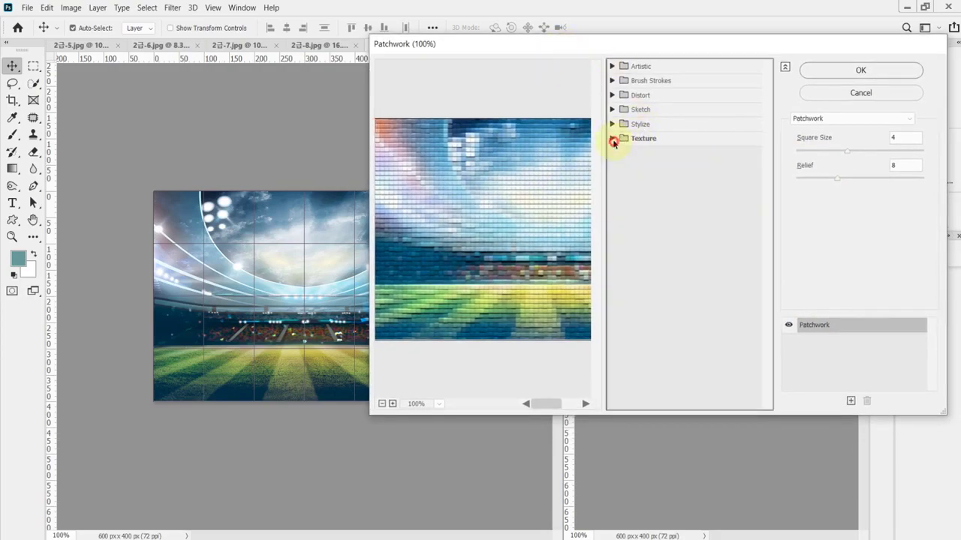
{"action": "left_click", "coordinate": [614, 96]}
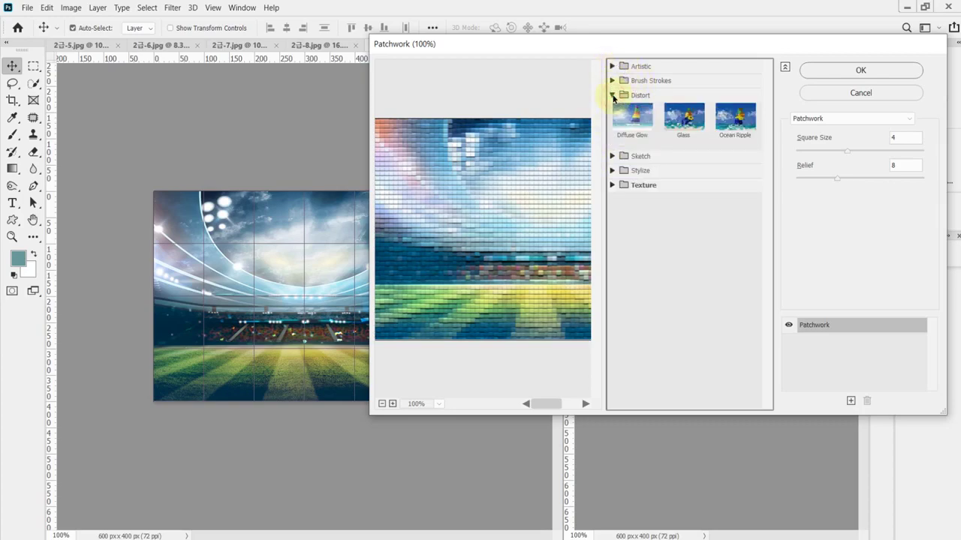
{"action": "left_click", "coordinate": [633, 121]}
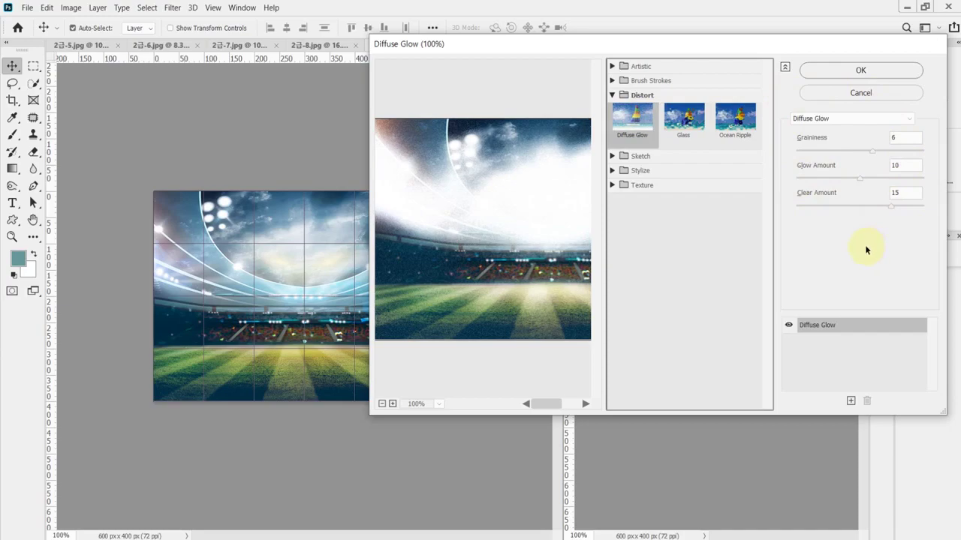
{"action": "left_click", "coordinate": [839, 72]}
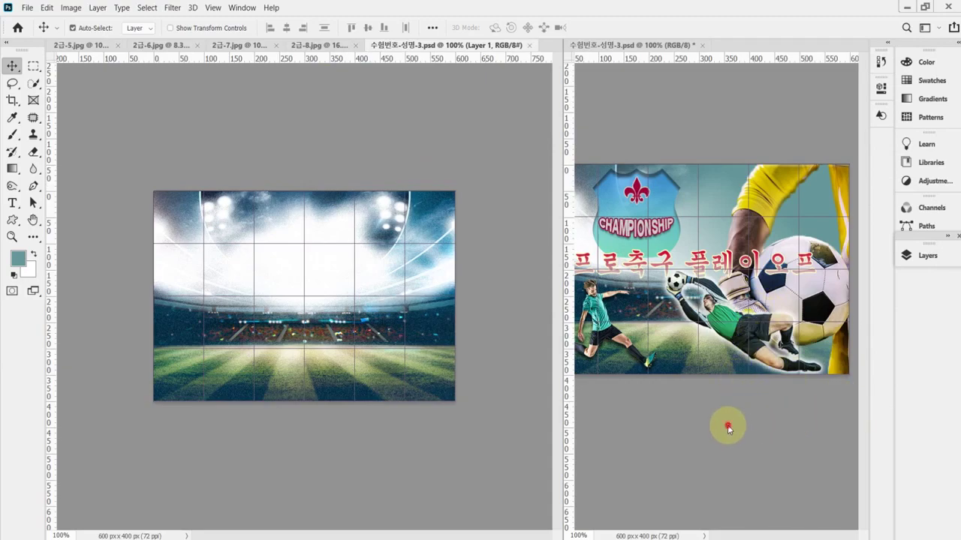
Check the mask direction in the exam PDF in Acrobat Reader, return to Photoshop and add a layer mask to the stadium layer
{"action": "left_click", "coordinate": [495, 534]}
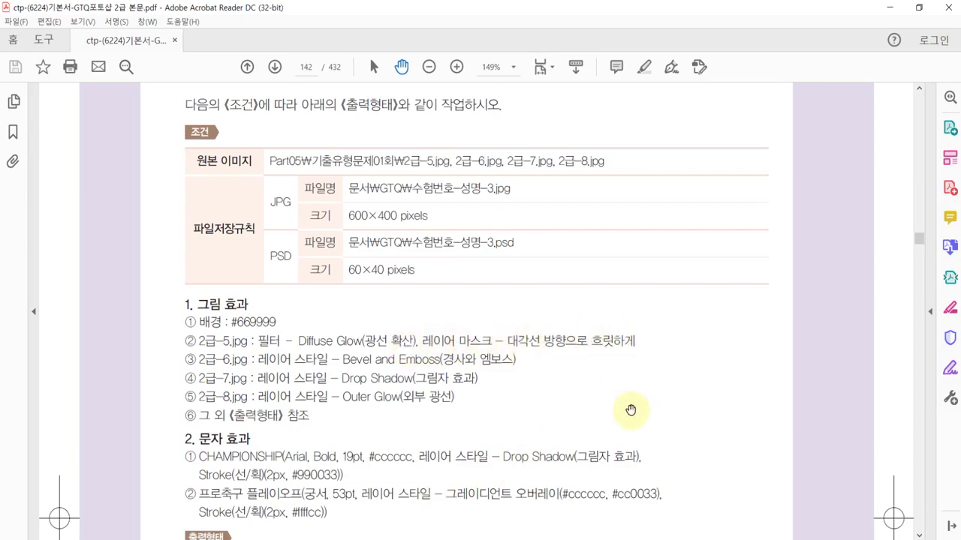
{"action": "scroll", "coordinate": [628, 410], "scroll_direction": "down", "scroll_amount": 10}
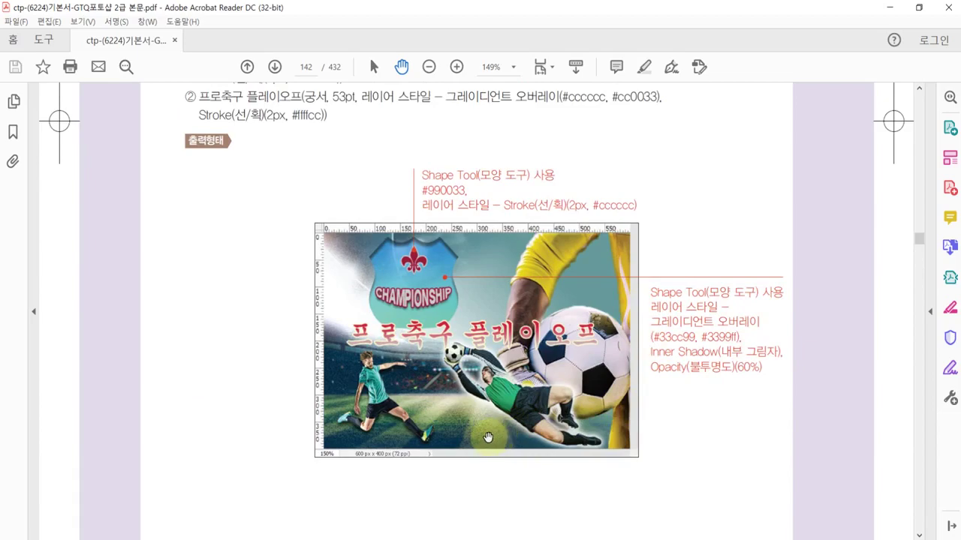
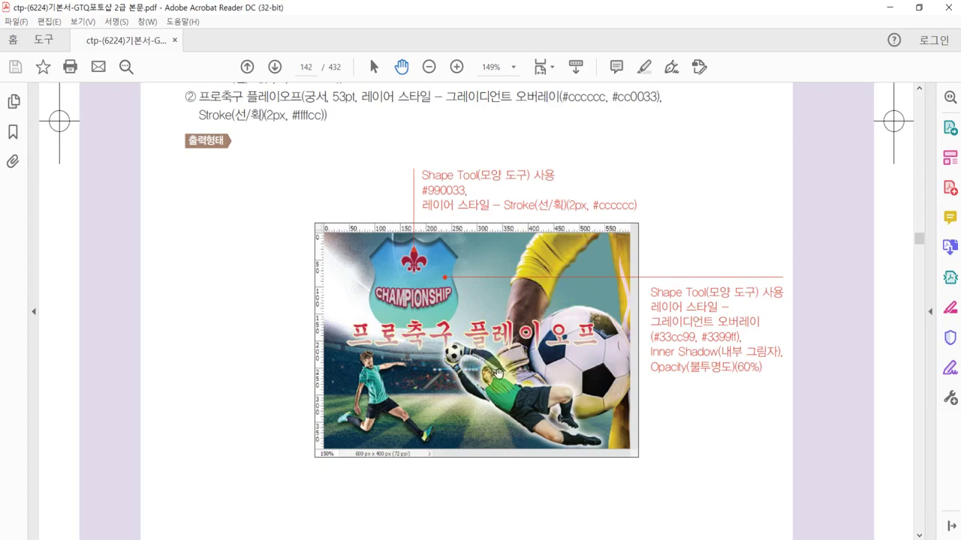
{"action": "scroll", "coordinate": [516, 313], "scroll_direction": "up", "scroll_amount": 1}
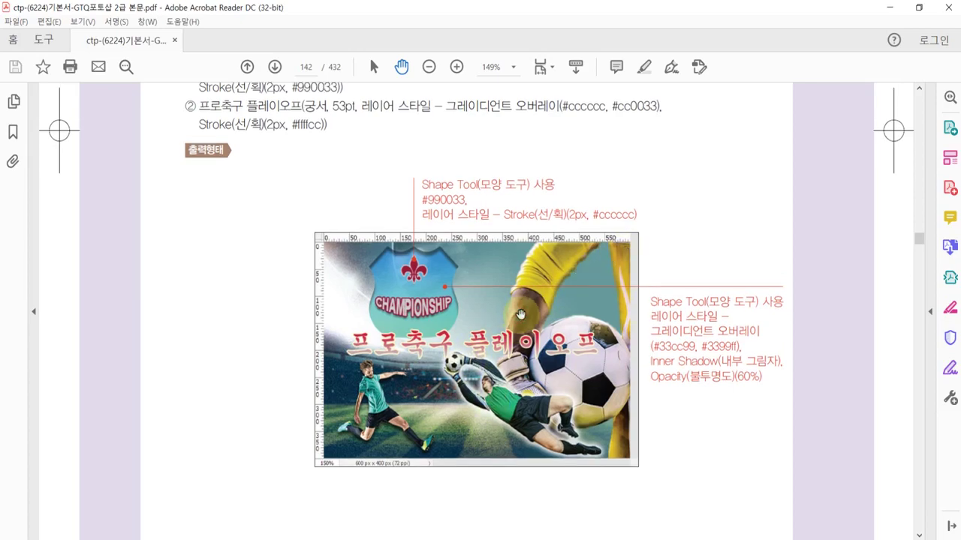
{"action": "key", "text": "alt+Tab"}
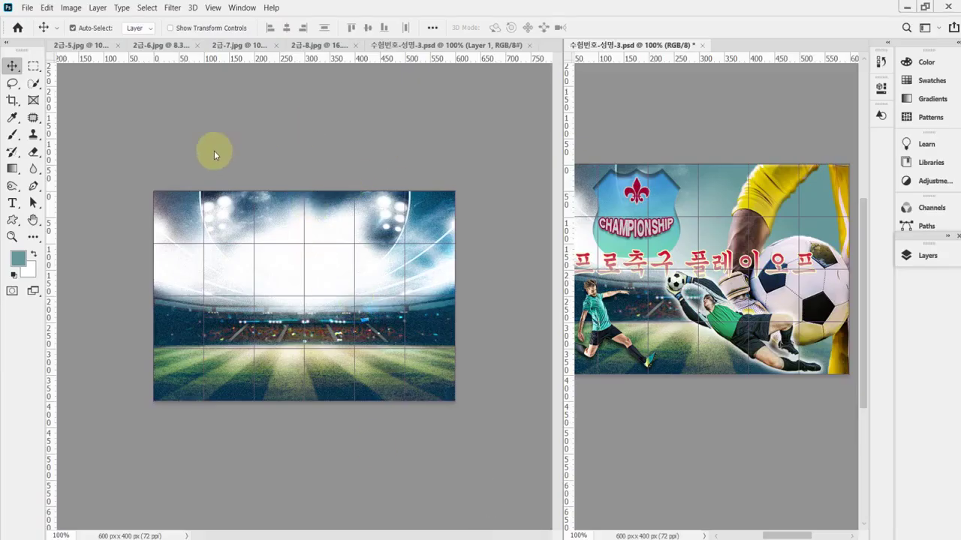
{"action": "left_click", "coordinate": [907, 255]}
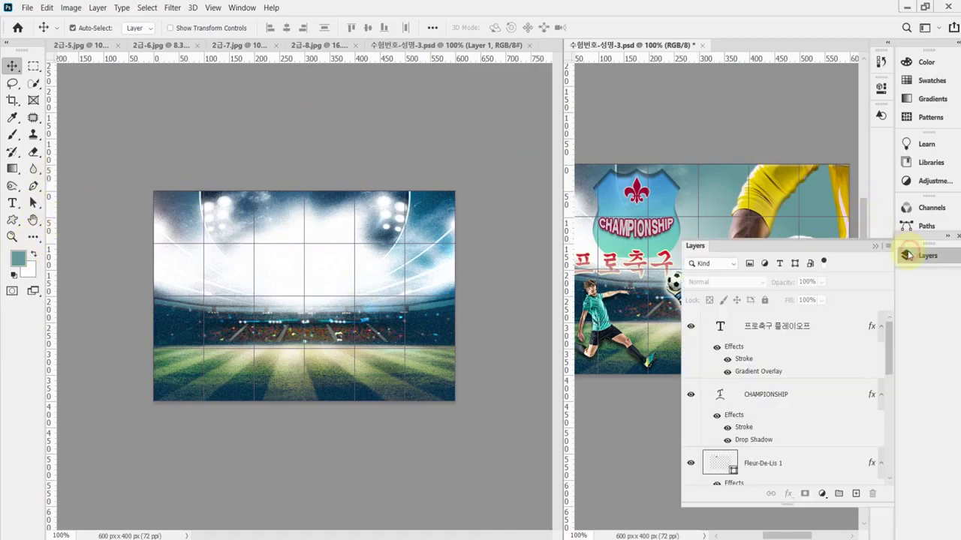
{"action": "left_click", "coordinate": [453, 170]}
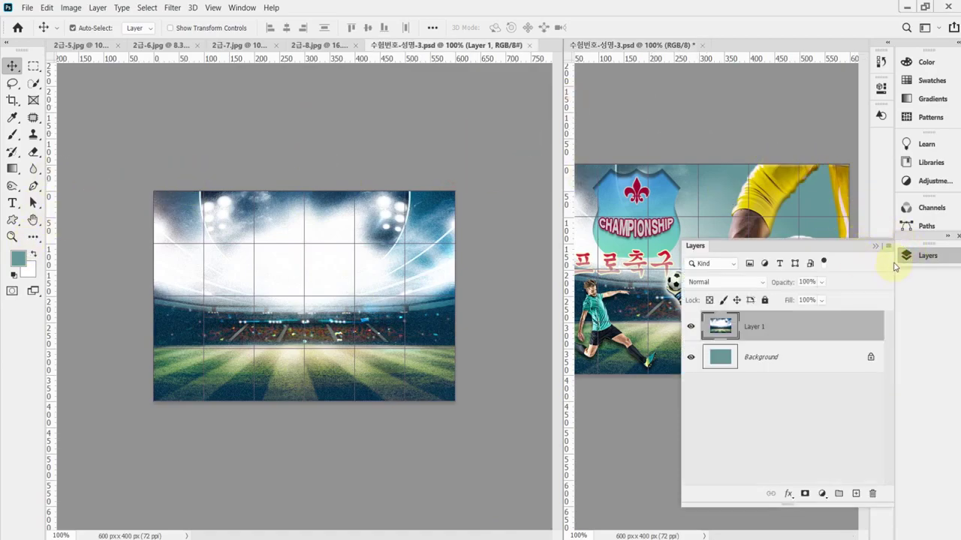
{"action": "left_click", "coordinate": [797, 356]}
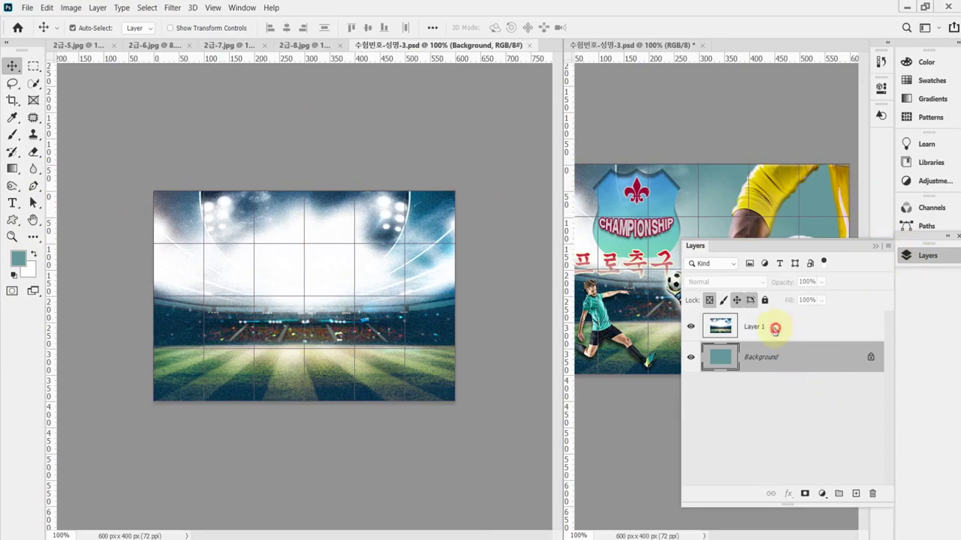
{"action": "left_click", "coordinate": [774, 328]}
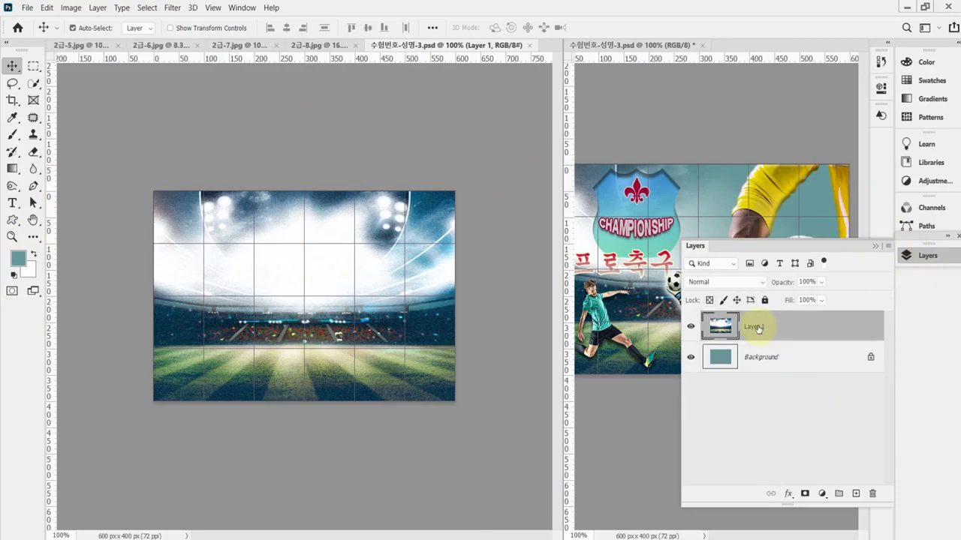
{"action": "left_click", "coordinate": [804, 495]}
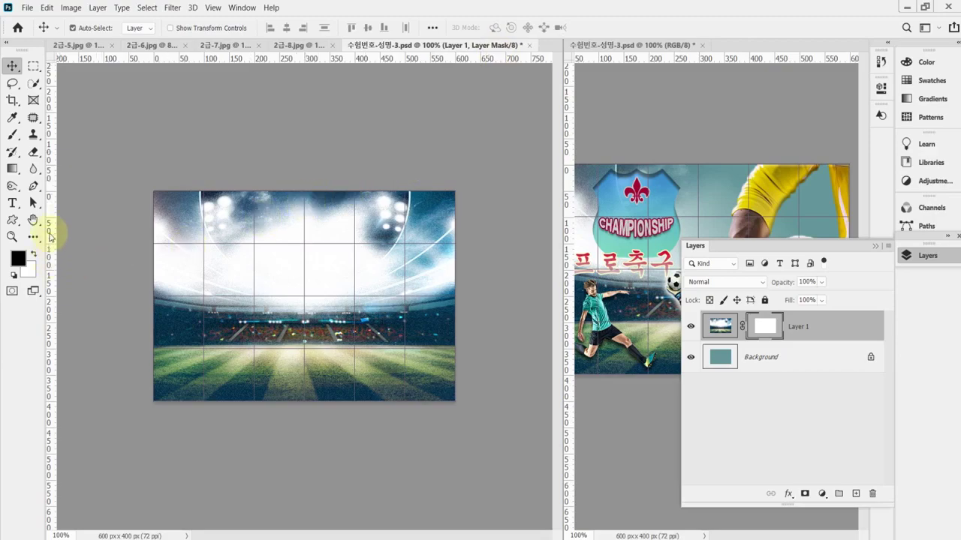
Draw a diagonal black-to-white linear gradient on the stadium mask from about 500, 100 px to the canvas center
{"action": "left_click", "coordinate": [12, 169]}
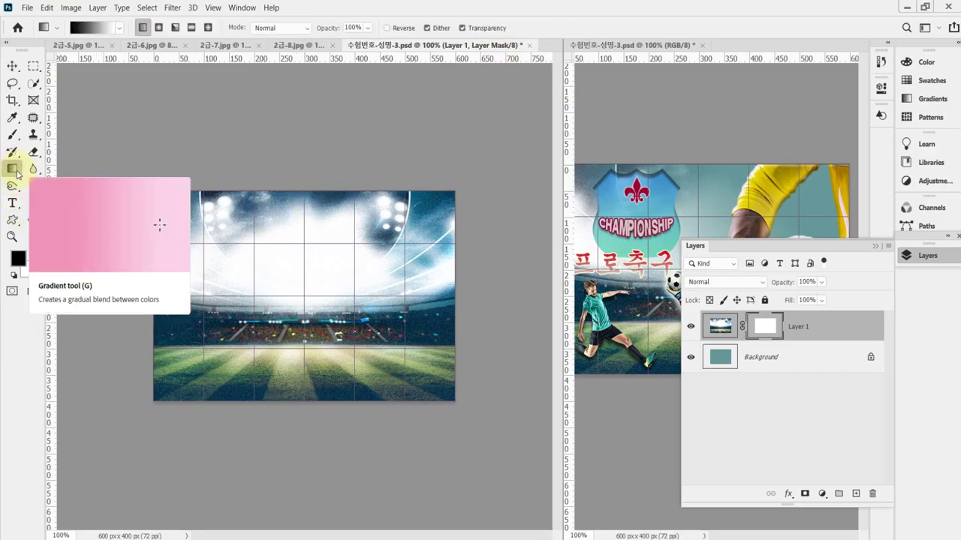
{"action": "left_click", "coordinate": [13, 276]}
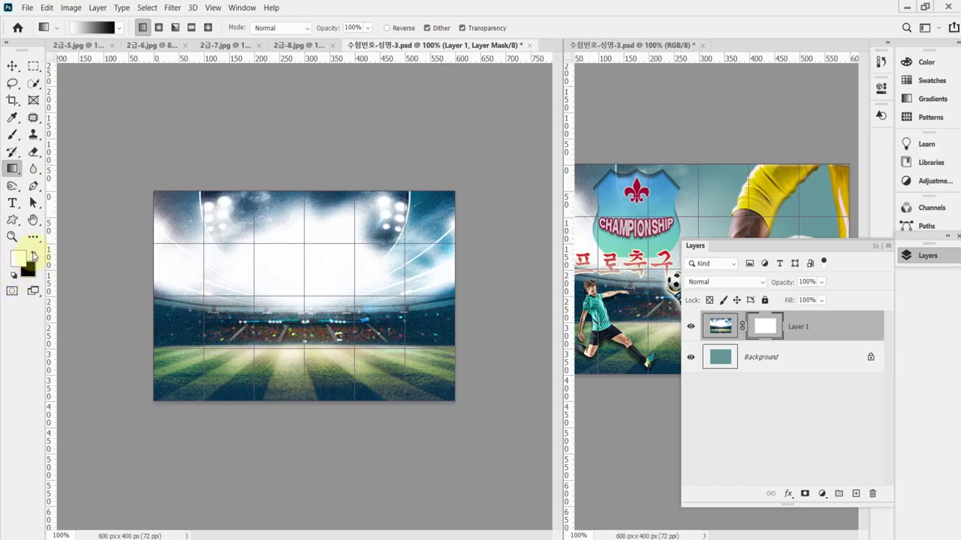
{"action": "left_click", "coordinate": [33, 257]}
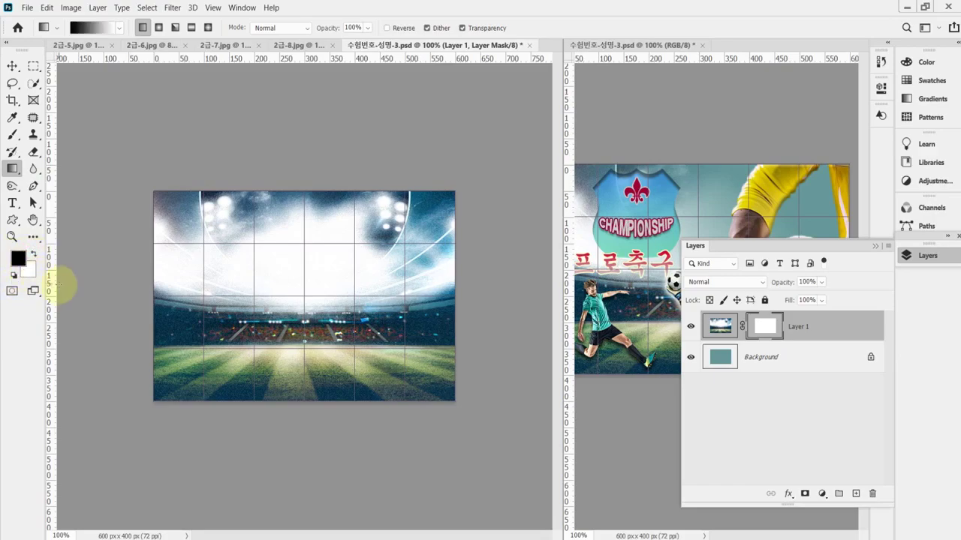
{"action": "left_click", "coordinate": [121, 30]}
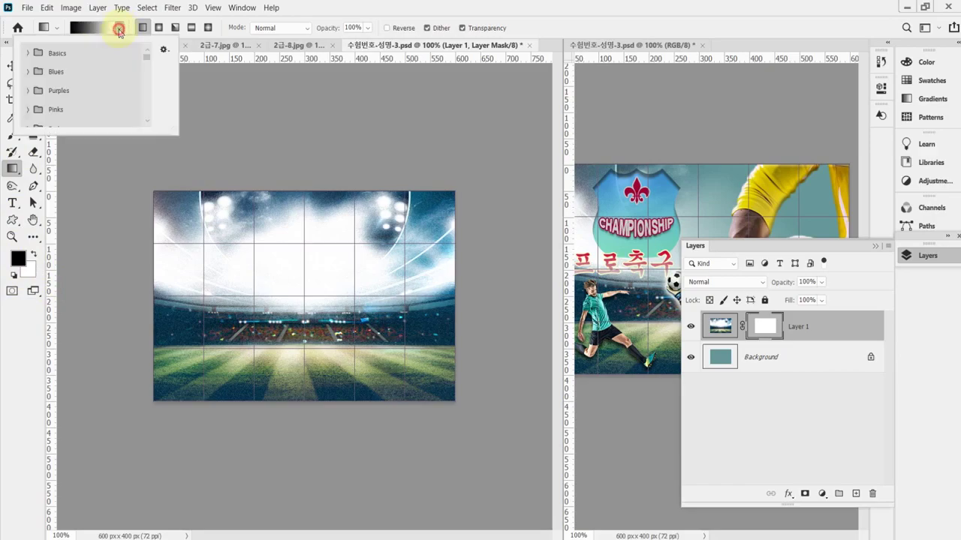
{"action": "left_click", "coordinate": [28, 53]}
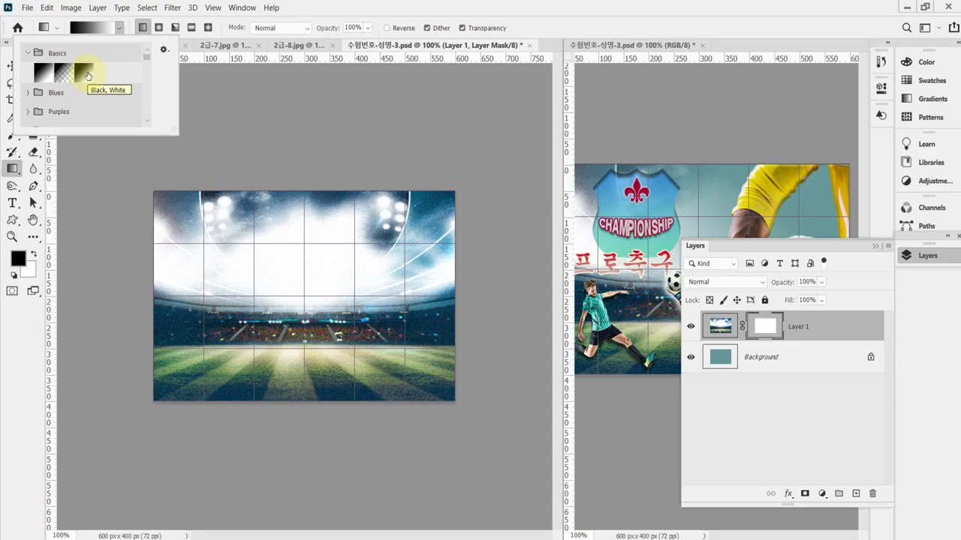
{"action": "left_click", "coordinate": [314, 15]}
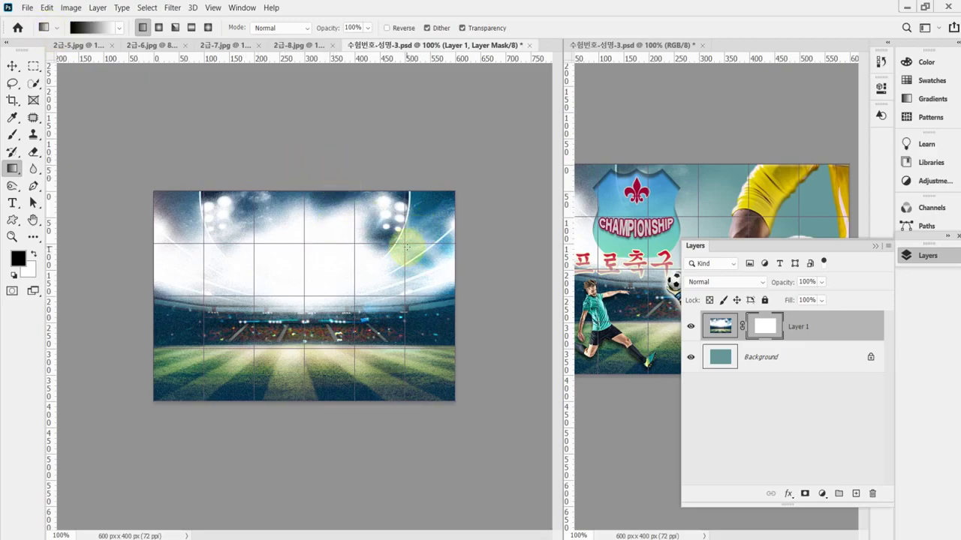
{"action": "left_click_drag", "start_coordinate": [403, 244], "coordinate": [304, 297]}
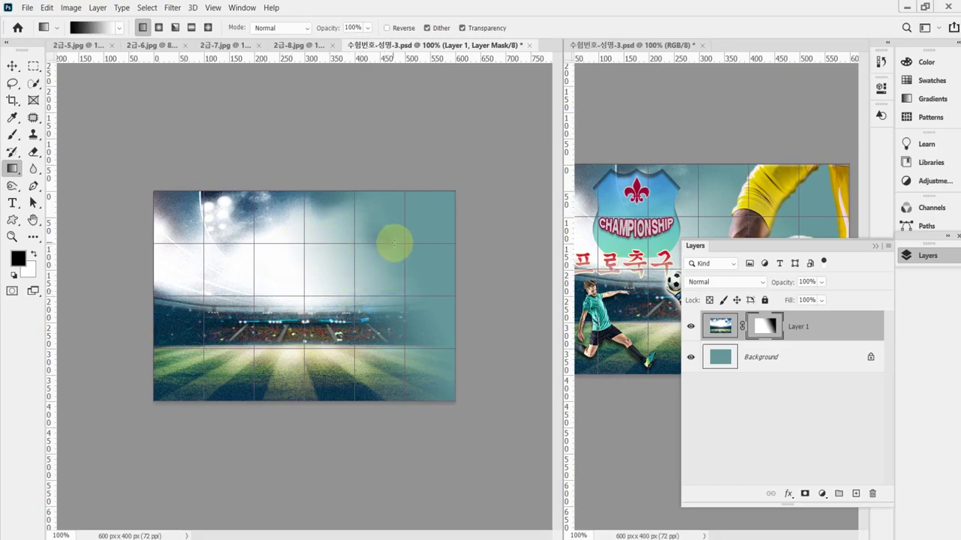
Try shorter mask gradients in other directions across the stadium, including one running upward from the grass
{"action": "left_click_drag", "start_coordinate": [389, 243], "coordinate": [333, 281]}
{"action": "left_click_drag", "start_coordinate": [322, 235], "coordinate": [325, 281]}
{"action": "left_click_drag", "start_coordinate": [332, 353], "coordinate": [300, 268]}
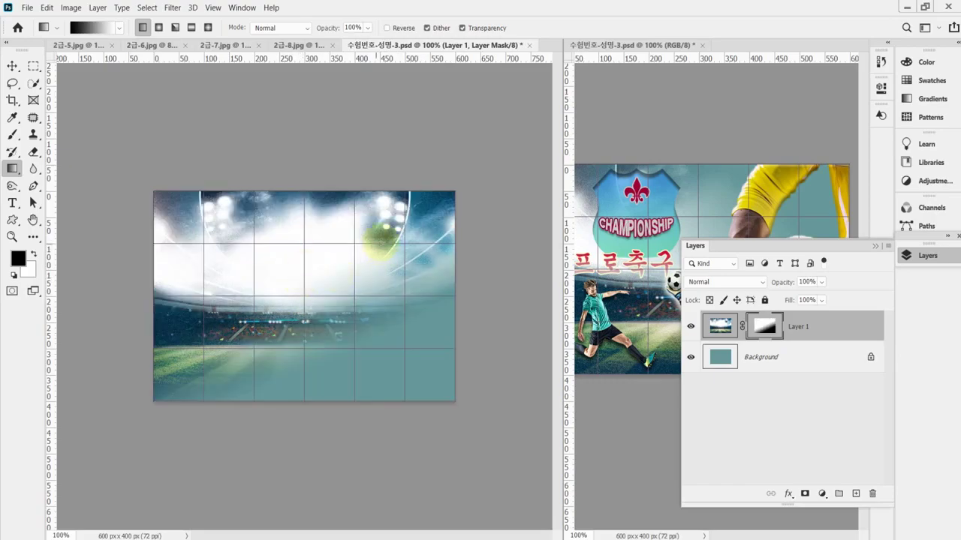
Redraw the black-to-white mask gradient diagonally from about 500, 100 px to about 275, 240 px and save the document
{"action": "left_click_drag", "start_coordinate": [405, 245], "coordinate": [291, 317]}
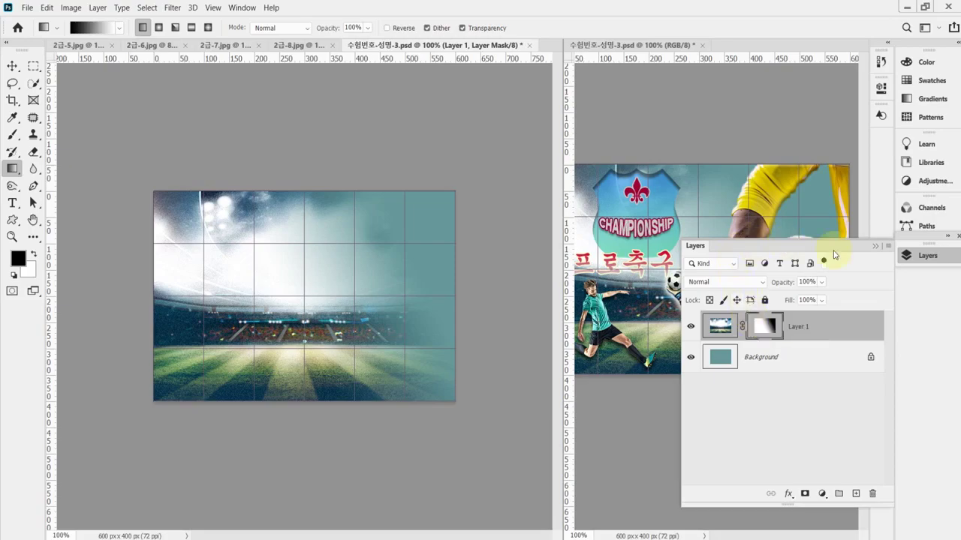
{"action": "left_click", "coordinate": [922, 256]}
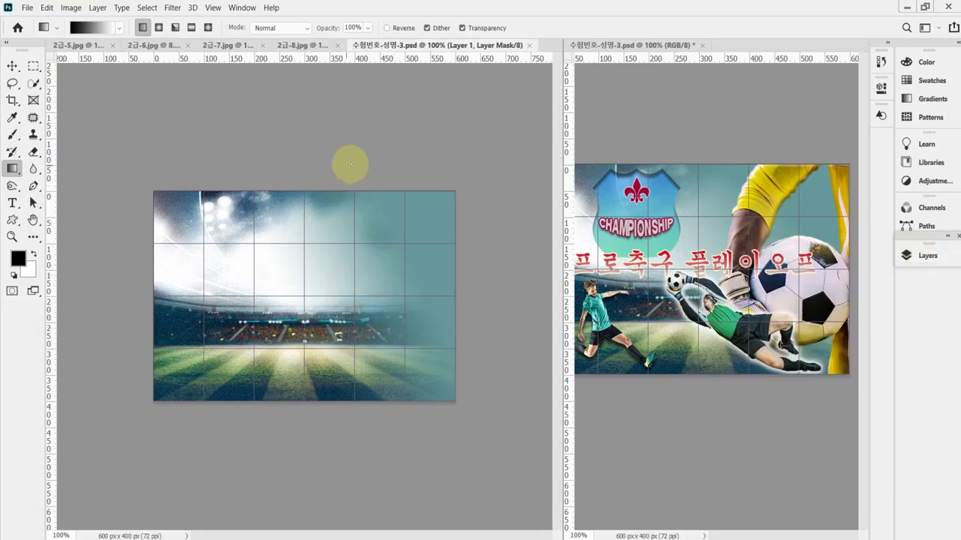
Open the 2급-6.jpg document, choose the Quick Selection tool and reset all tools to their default settings
{"action": "left_click", "coordinate": [144, 47]}
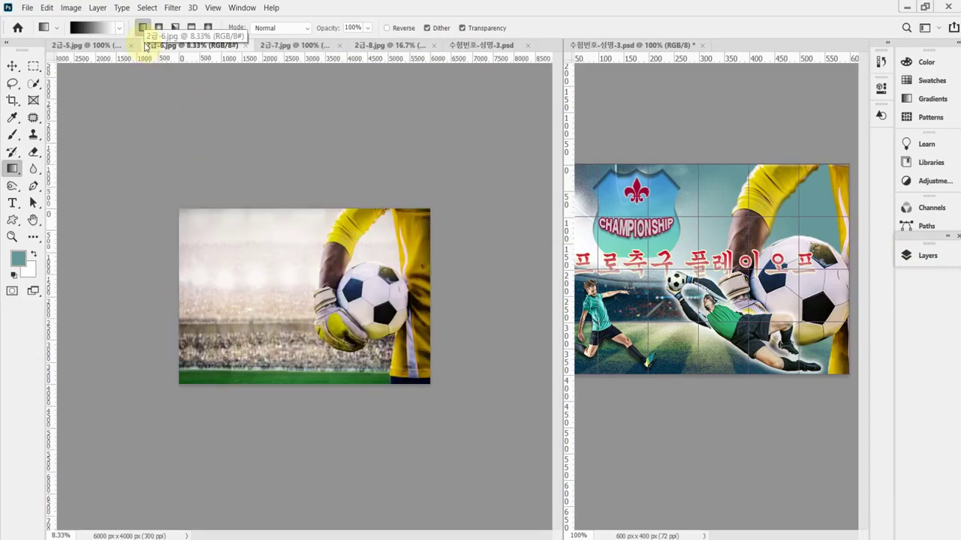
{"action": "key", "text": "ctrl+plus"}
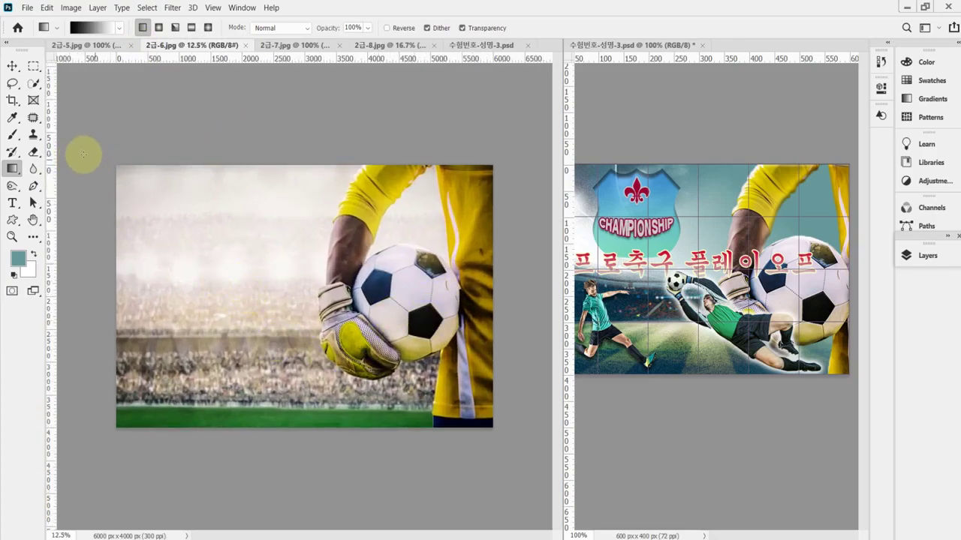
{"action": "left_click", "coordinate": [30, 86]}
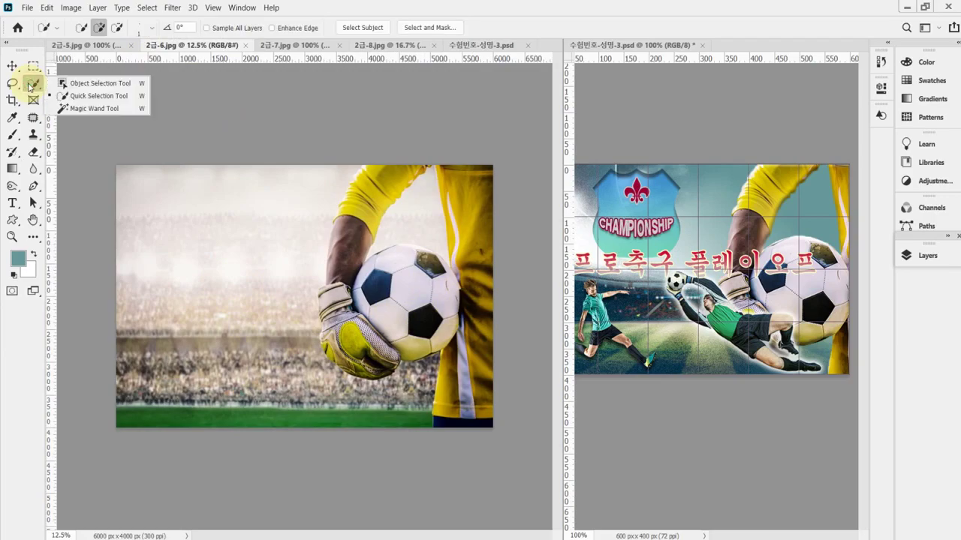
{"action": "left_click", "coordinate": [75, 96]}
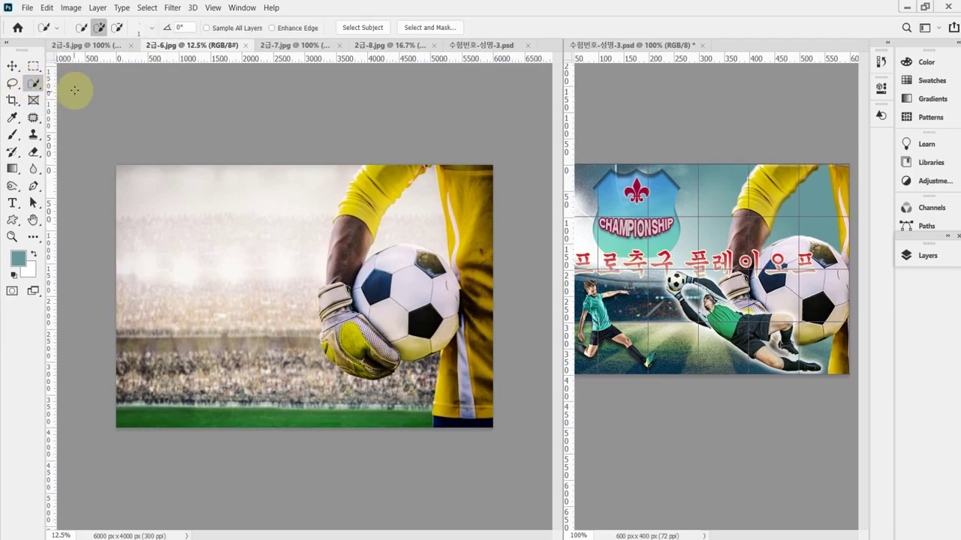
{"action": "right_click", "coordinate": [42, 27]}
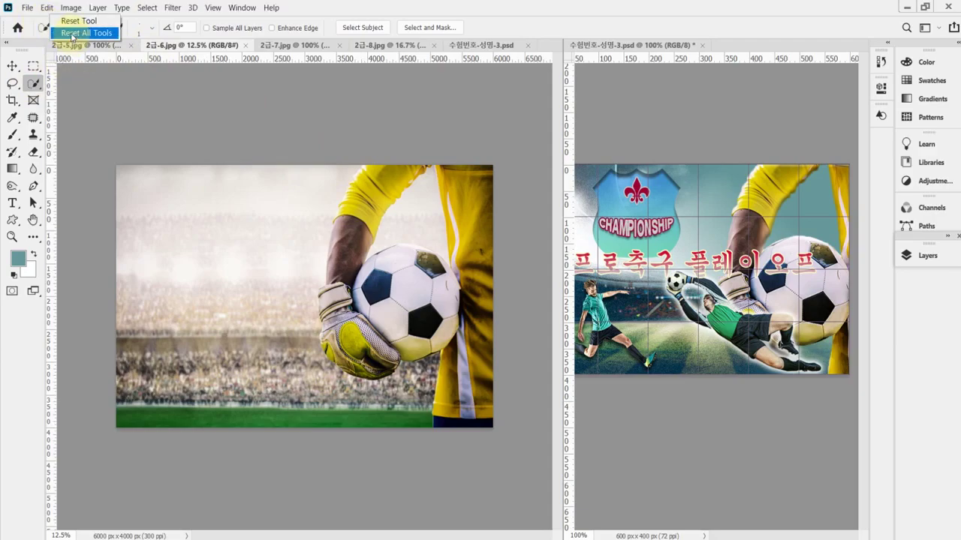
{"action": "left_click", "coordinate": [71, 33]}
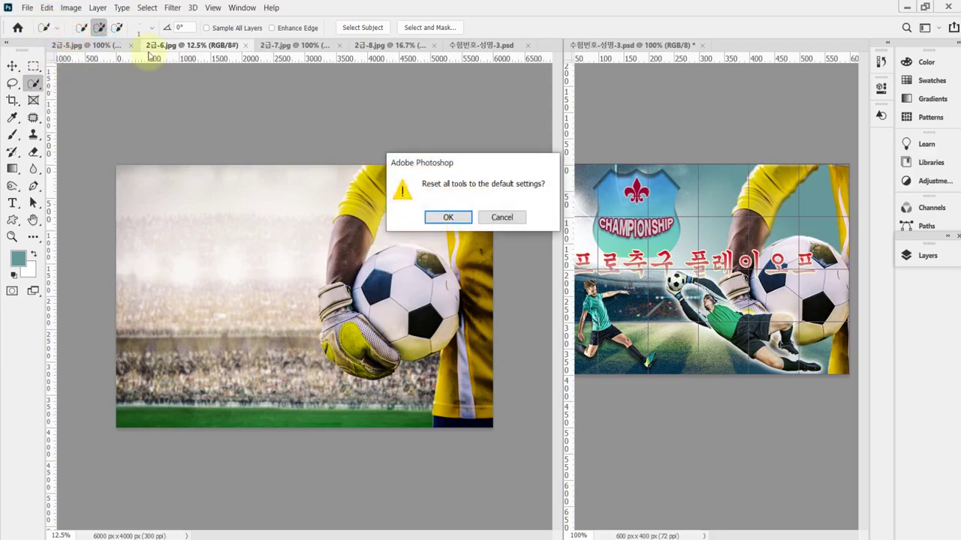
{"action": "left_click", "coordinate": [450, 218]}
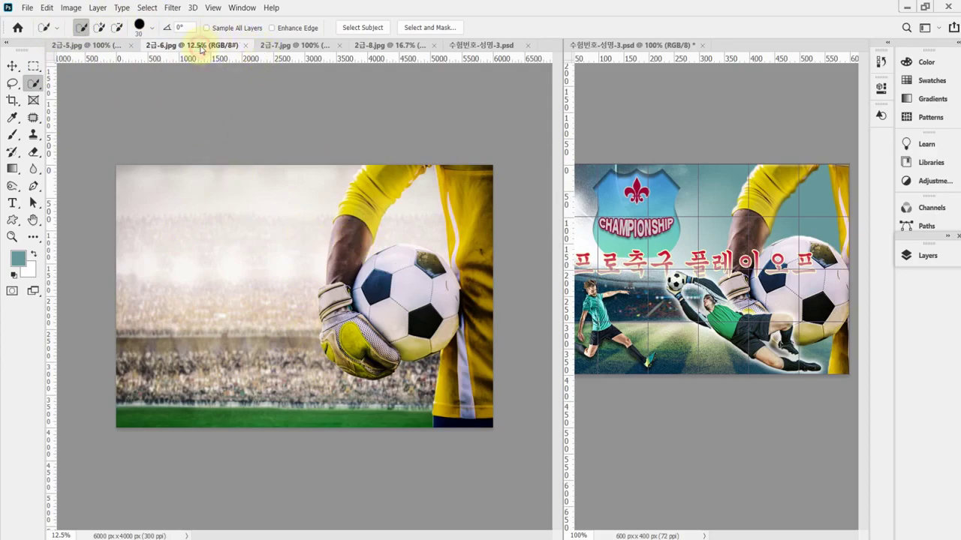
Set the Quick Selection brush size to 400 px and select the goalkeeper's yellow sleeve and forearm
{"action": "left_click", "coordinate": [357, 218]}
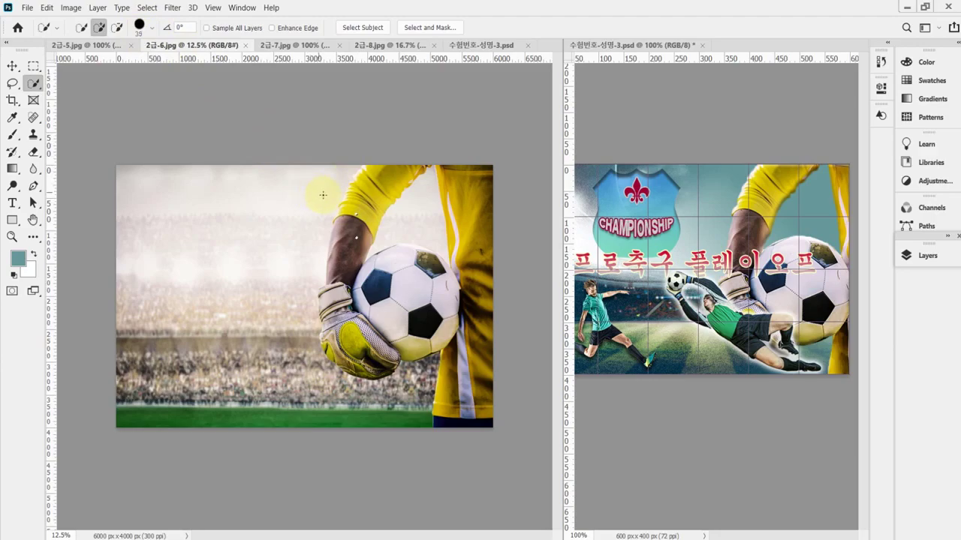
{"action": "key", "text": "bracketright"}
{"action": "key", "text": "bracketright"}
{"action": "key", "text": "bracketright"}
{"action": "key", "text": "bracketright"}
{"action": "key", "text": "bracketright"}
{"action": "key", "text": "bracketright"}
{"action": "key", "text": "bracketleft"}
{"action": "key", "text": "bracketleft"}
{"action": "key", "text": "bracketleft"}
{"action": "key", "text": "bracketleft"}
{"action": "key", "text": "bracketright"}
{"action": "mouse_move", "coordinate": [333, 193]}
{"action": "left_mouse_down"}
{"action": "mouse_move", "coordinate": [372, 218]}
{"action": "mouse_move", "coordinate": [360, 211]}
{"action": "left_mouse_up"}
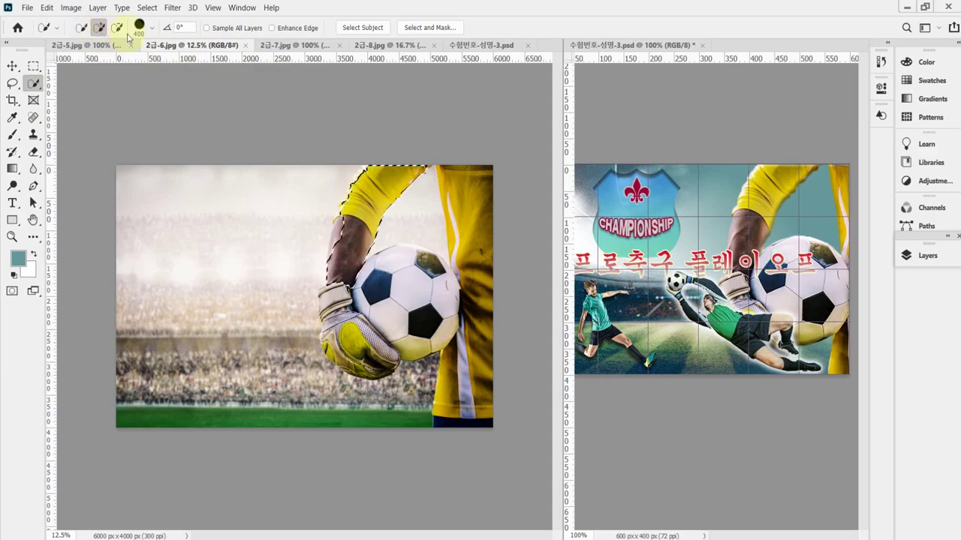
Extend the selection over the soccer ball, the yellow jersey and the gloved hand
{"action": "left_click_drag", "start_coordinate": [405, 304], "coordinate": [401, 283]}
{"action": "mouse_move", "coordinate": [453, 250]}
{"action": "left_mouse_down"}
{"action": "mouse_move", "coordinate": [472, 179]}
{"action": "mouse_move", "coordinate": [477, 247]}
{"action": "left_mouse_up"}
{"action": "mouse_move", "coordinate": [478, 358]}
{"action": "left_mouse_down"}
{"action": "mouse_move", "coordinate": [476, 405]}
{"action": "mouse_move", "coordinate": [461, 413]}
{"action": "mouse_move", "coordinate": [459, 345]}
{"action": "left_mouse_up"}
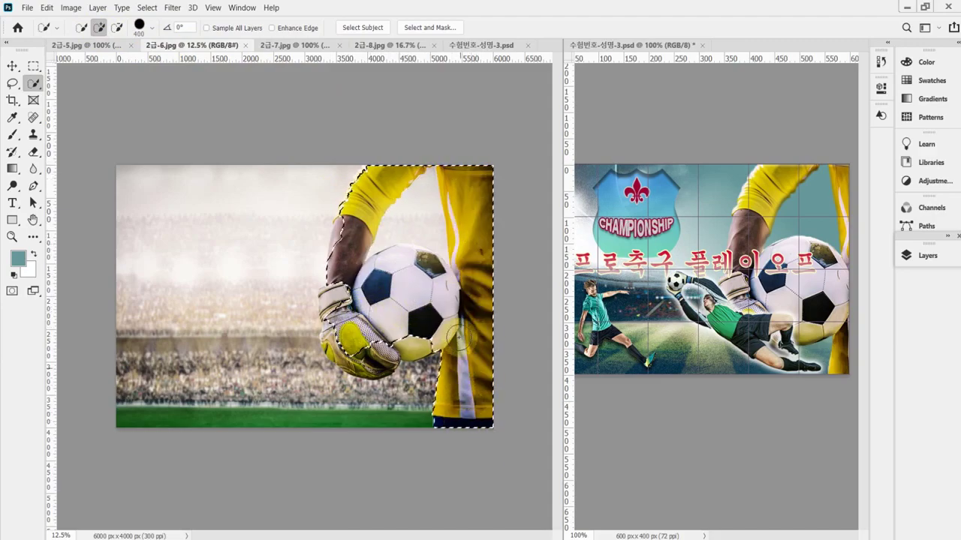
{"action": "mouse_move", "coordinate": [352, 229]}
{"action": "left_mouse_down"}
{"action": "mouse_move", "coordinate": [334, 316]}
{"action": "mouse_move", "coordinate": [353, 357]}
{"action": "mouse_move", "coordinate": [339, 341]}
{"action": "mouse_move", "coordinate": [391, 299]}
{"action": "left_mouse_up"}
Refine the selection along the arm's outer edge down to the glove cuff with a 150 px brush
{"action": "scroll", "coordinate": [391, 299], "scroll_direction": "up", "scroll_amount": 1}
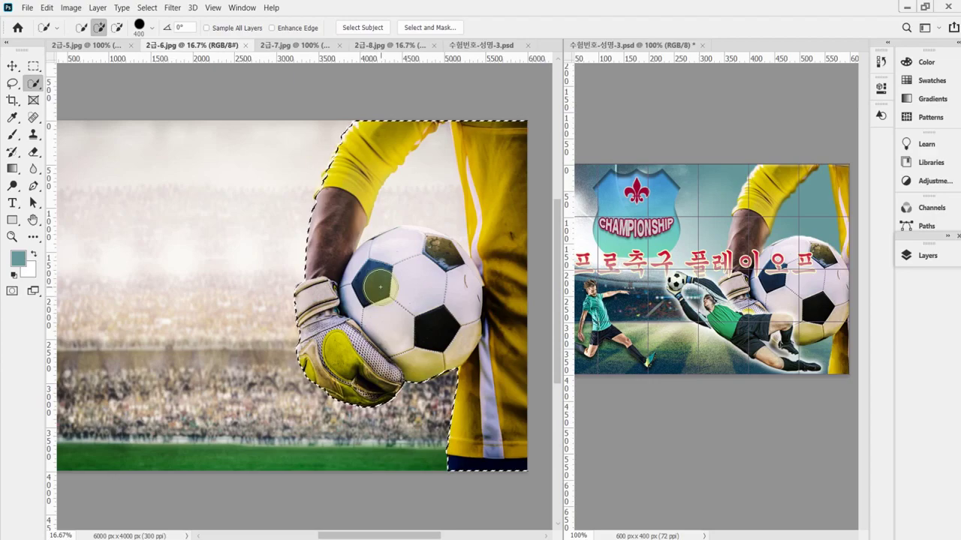
{"action": "key", "text": "Caps_Lock"}
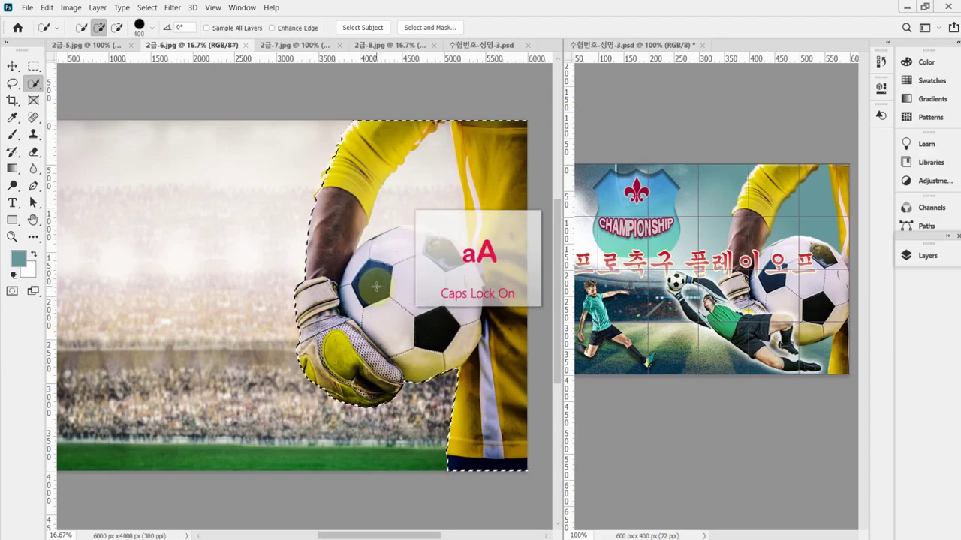
{"action": "key", "text": "Caps_Lock"}
{"action": "scroll", "coordinate": [376, 284], "scroll_direction": "up", "scroll_amount": 1}
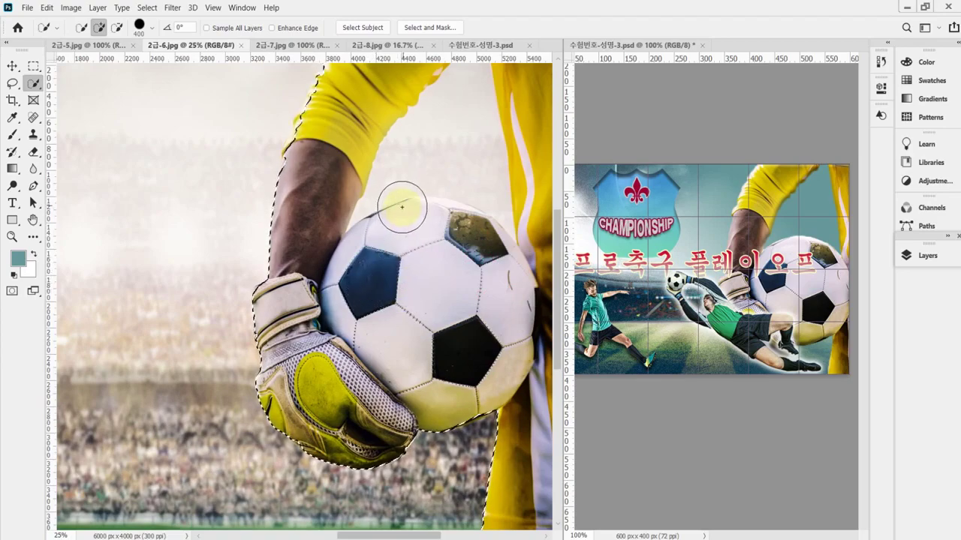
{"action": "left_click_drag", "start_coordinate": [454, 178], "coordinate": [336, 286]}
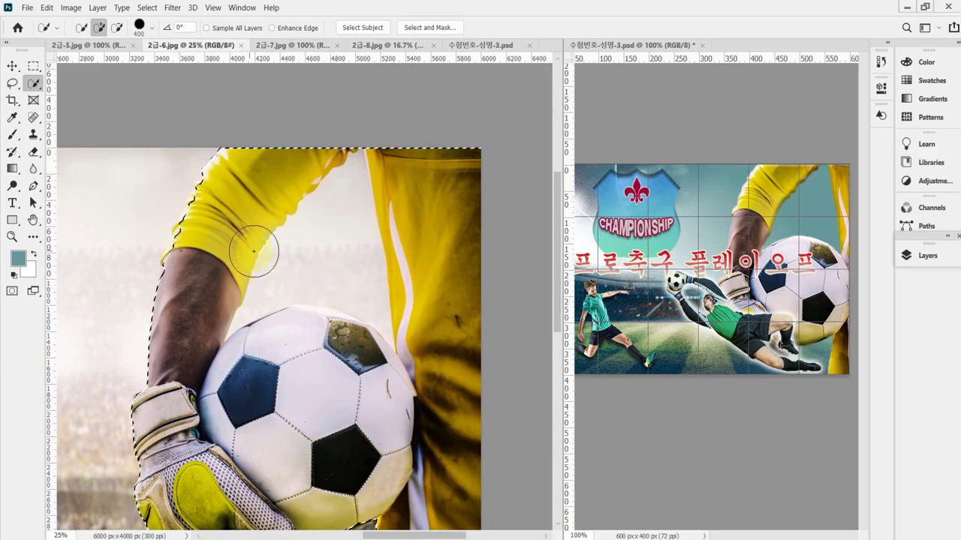
{"action": "key", "text": "bracketleft"}
{"action": "key", "text": "bracketleft"}
{"action": "key", "text": "bracketleft"}
{"action": "key", "text": "bracketleft"}
{"action": "key", "text": "bracketleft"}
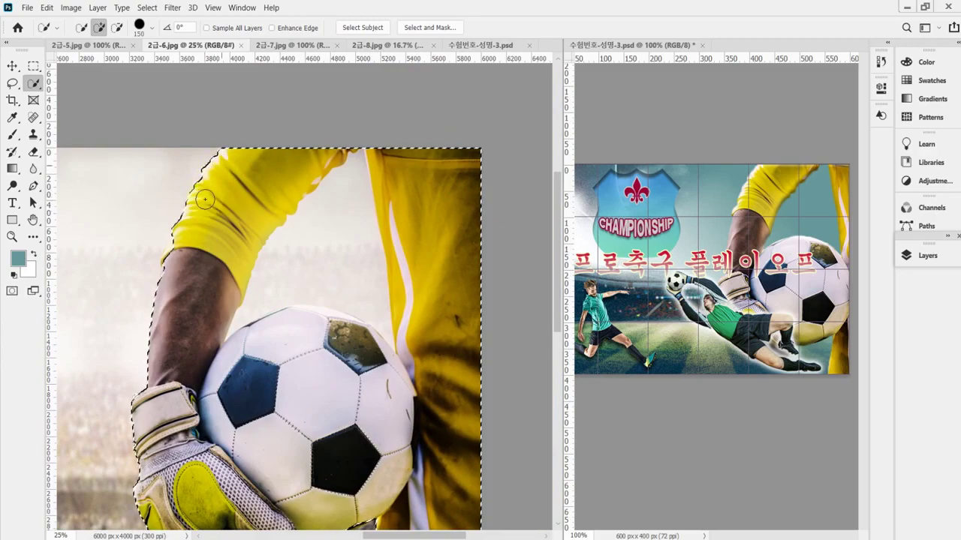
{"action": "mouse_move", "coordinate": [180, 271]}
{"action": "left_mouse_down"}
{"action": "mouse_move", "coordinate": [216, 341]}
{"action": "mouse_move", "coordinate": [194, 351]}
{"action": "mouse_move", "coordinate": [213, 315]}
{"action": "mouse_move", "coordinate": [200, 320]}
{"action": "mouse_move", "coordinate": [208, 324]}
{"action": "mouse_move", "coordinate": [148, 432]}
{"action": "left_mouse_up"}
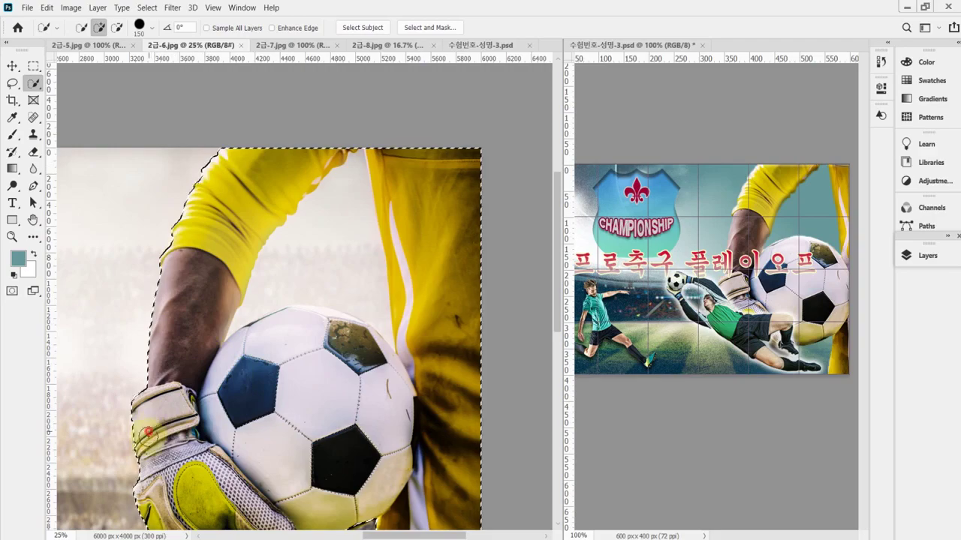
Try to subtract the background gap between the arm, ball and jersey with the Quick Selection brush
{"action": "left_click", "coordinate": [306, 276], "text": "alt"}
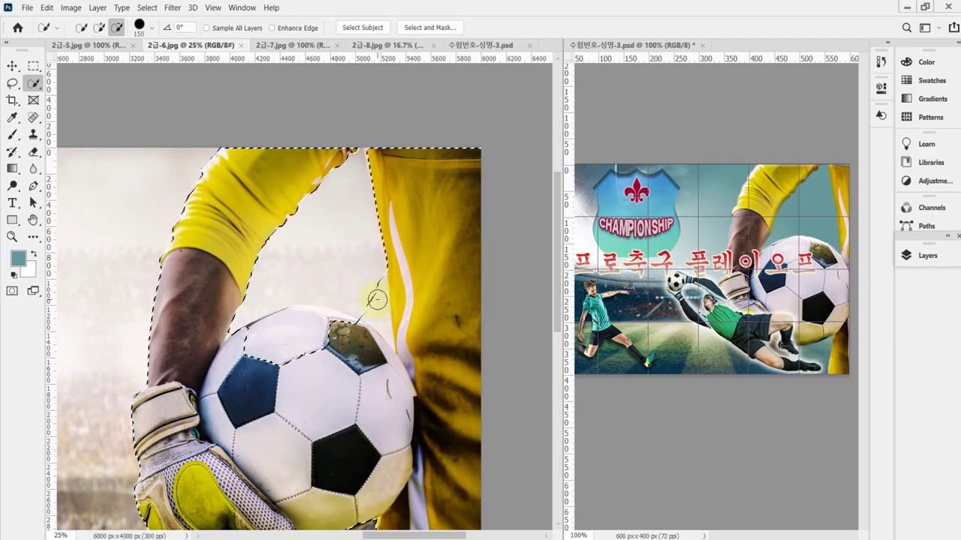
{"action": "left_click", "coordinate": [281, 322]}
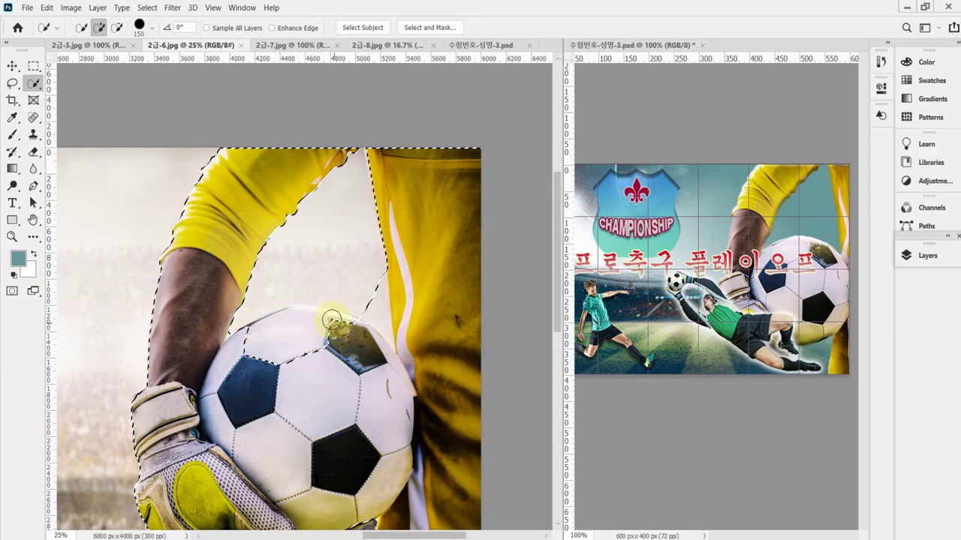
{"action": "left_click", "coordinate": [285, 325]}
{"action": "left_click_drag", "start_coordinate": [324, 310], "coordinate": [330, 140]}
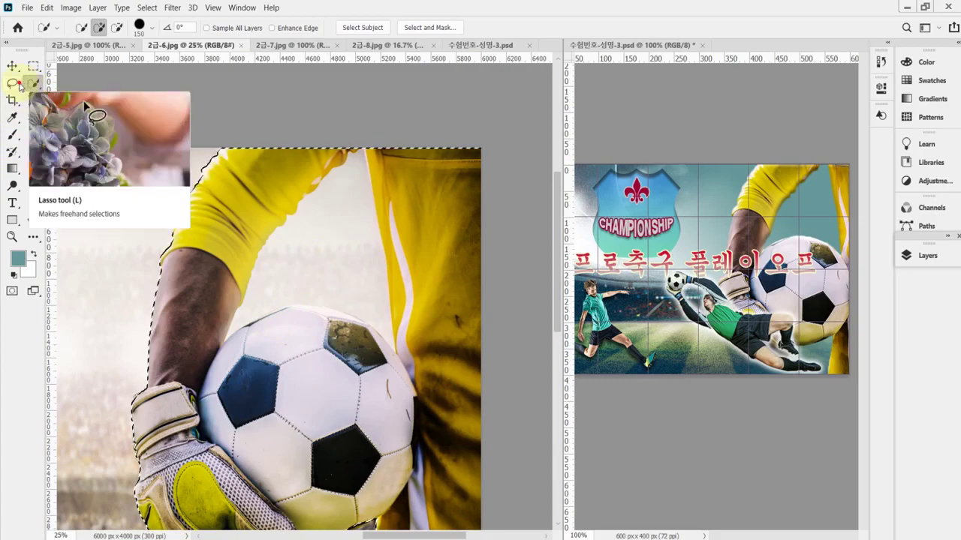
Trace the arm's inner edge down to the ball with the Magnetic Lasso in subtract mode, removing the stray anchor points
{"action": "left_click", "coordinate": [21, 87]}
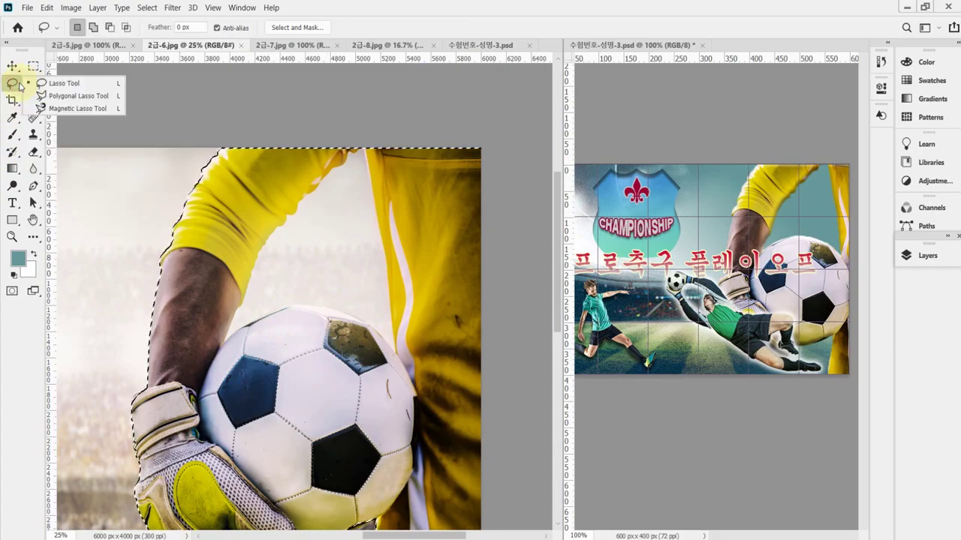
{"action": "left_click", "coordinate": [49, 109]}
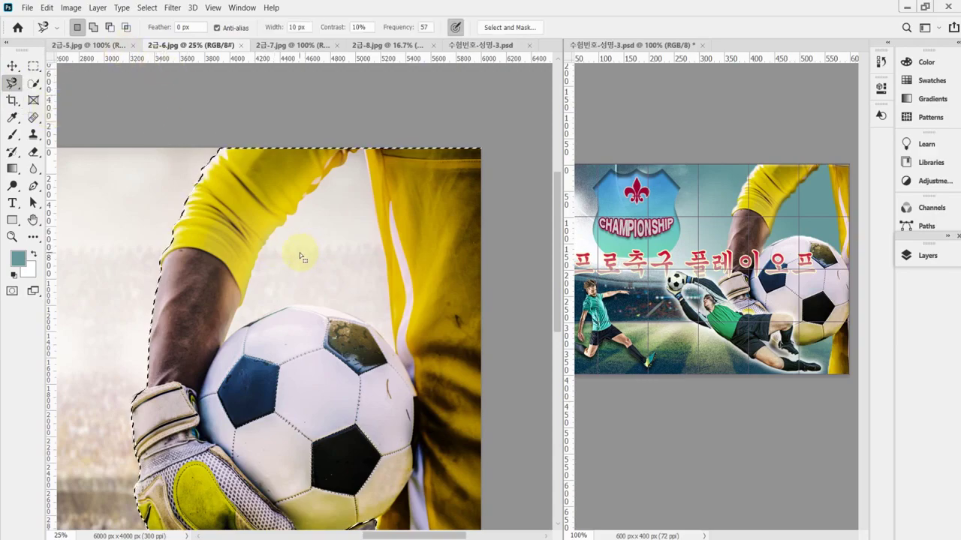
{"action": "left_click", "coordinate": [110, 27]}
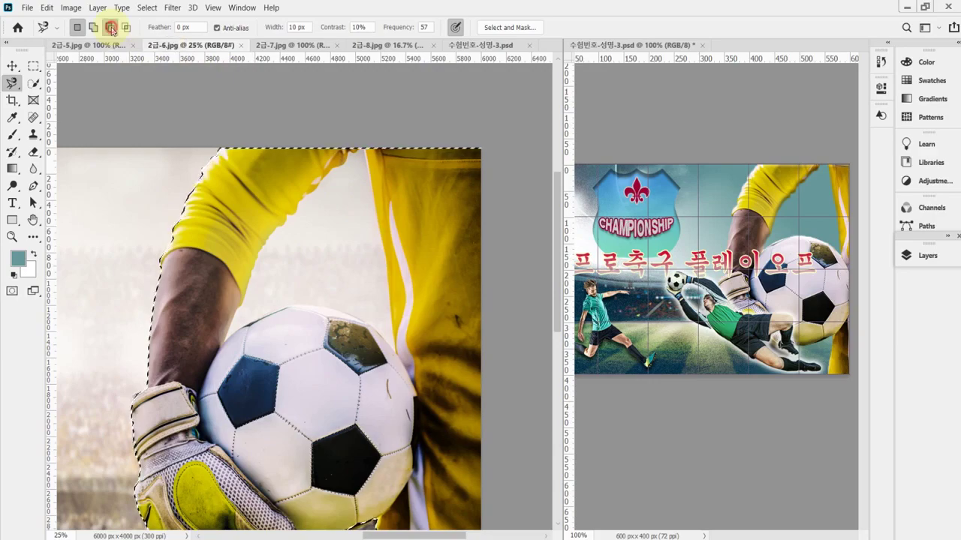
{"action": "left_click", "coordinate": [363, 153]}
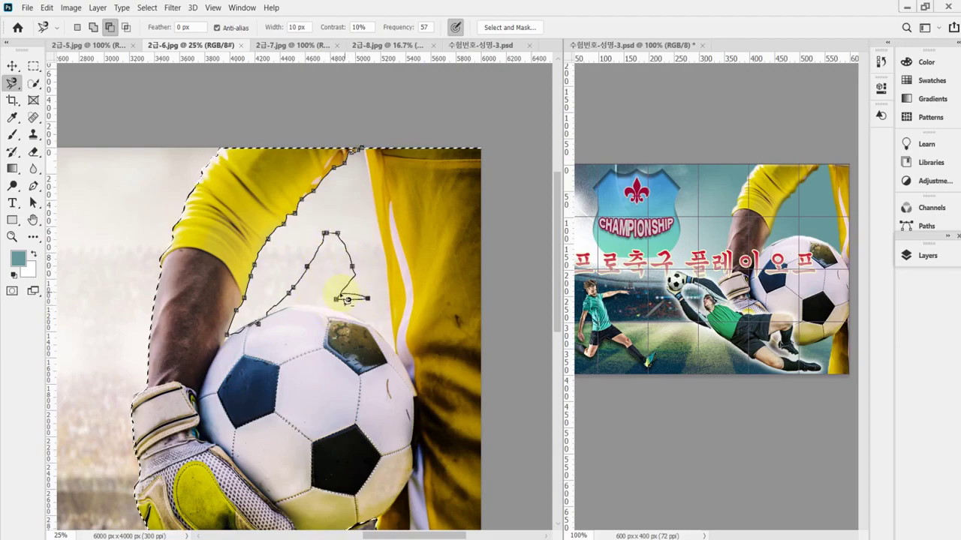
{"action": "key", "text": "BackSpace"}
{"action": "key", "text": "BackSpace"}
{"action": "key", "text": "BackSpace"}
{"action": "key", "text": "BackSpace"}
{"action": "key", "text": "BackSpace"}
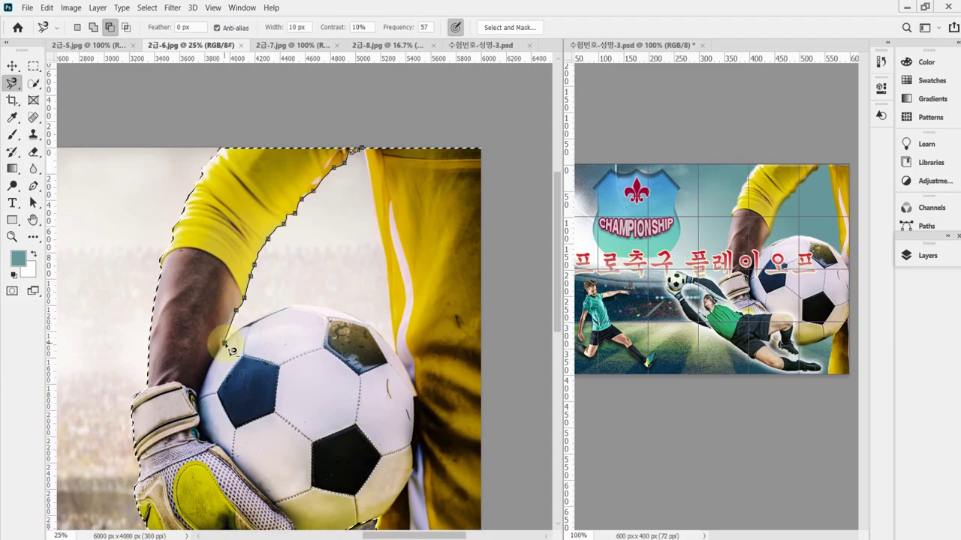
Continue the subtracting lasso over the ball's upper edge and up the jersey's edge, closing it to remove the background gap
{"action": "left_click", "coordinate": [299, 304]}
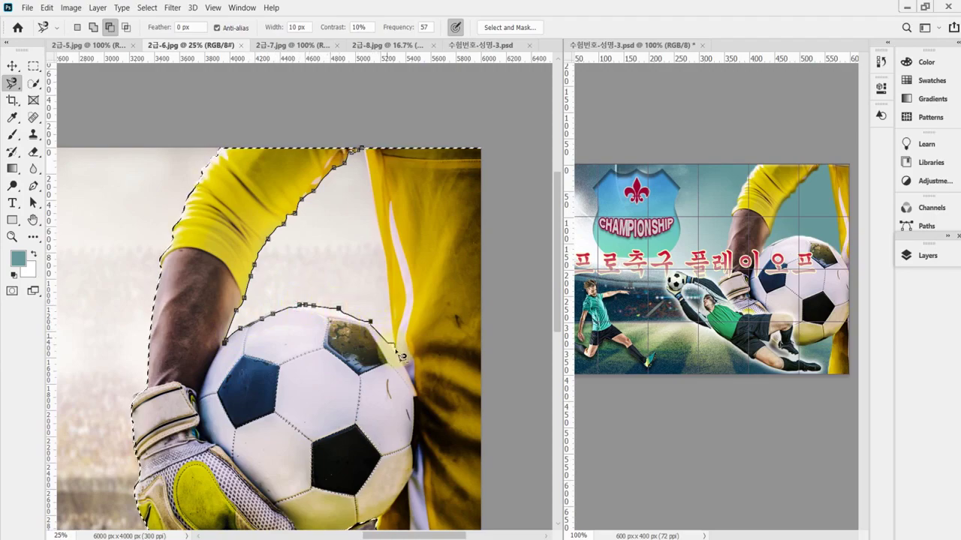
{"action": "left_click", "coordinate": [370, 327]}
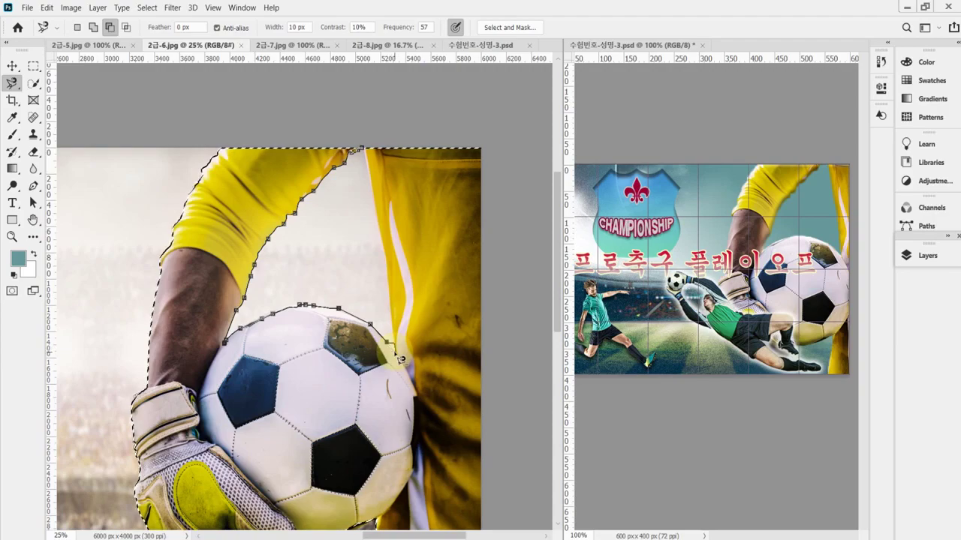
{"action": "left_click", "coordinate": [395, 351]}
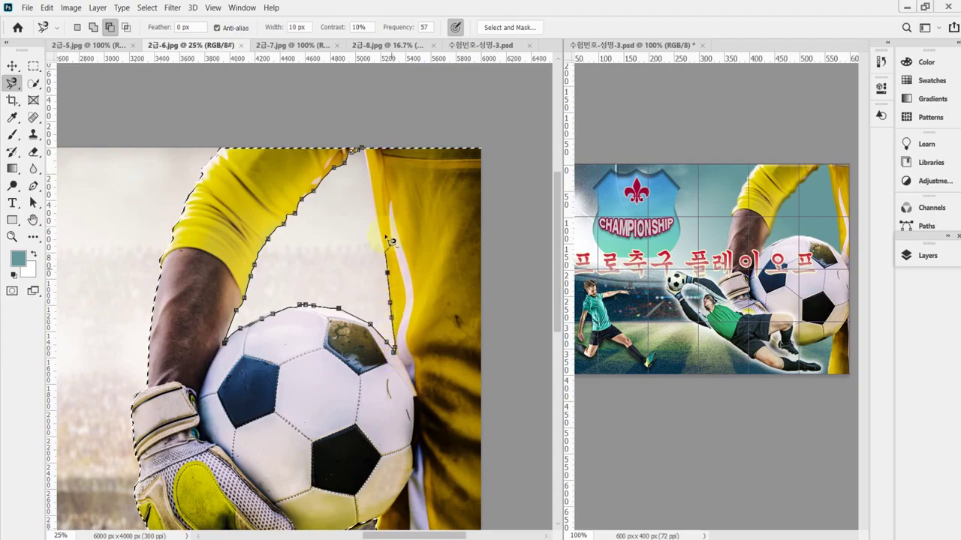
{"action": "left_click", "coordinate": [365, 147]}
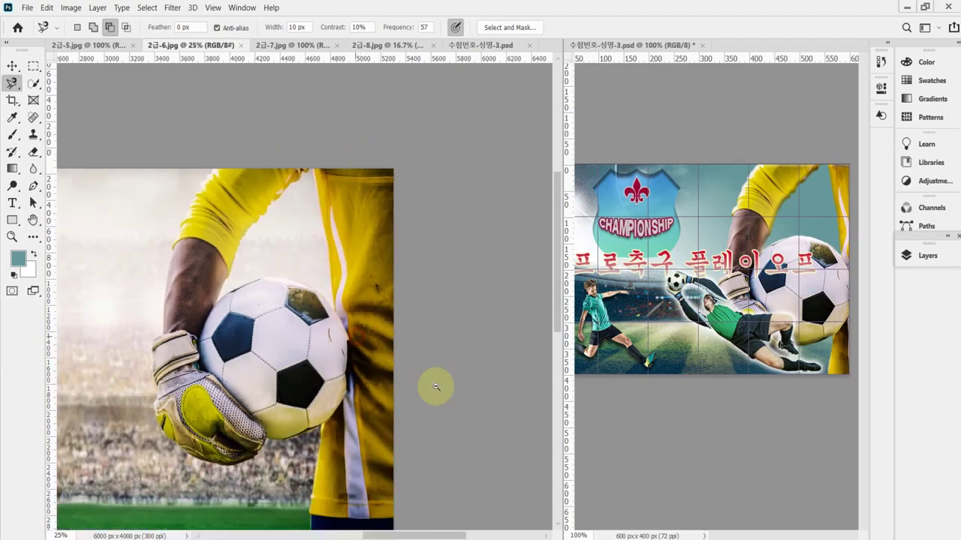
Copy the selected goalkeeper and ball and paste them into the 수험번호-성명-3.psd composition
{"action": "left_click", "coordinate": [436, 387], "text": "alt"}
{"action": "left_click", "coordinate": [436, 387], "text": "alt"}
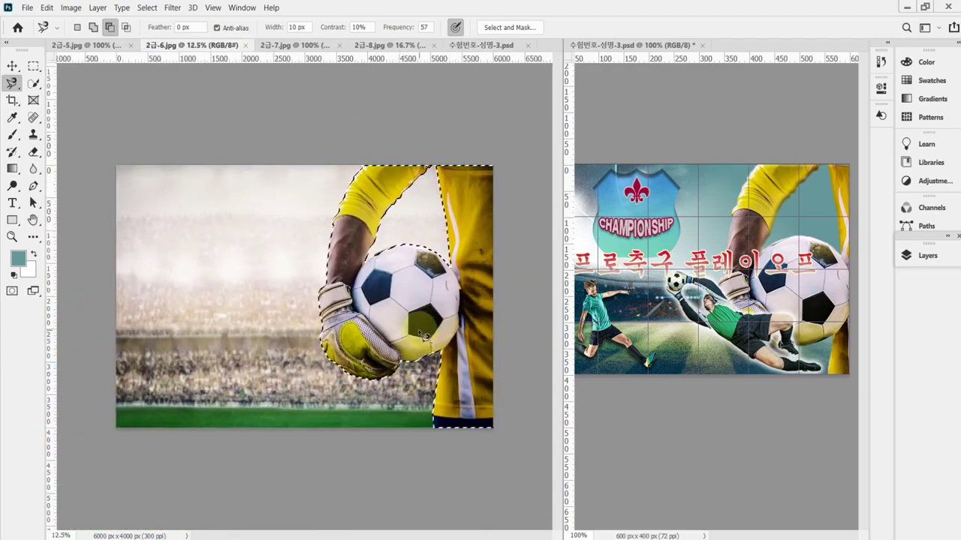
{"action": "left_click", "coordinate": [475, 46]}
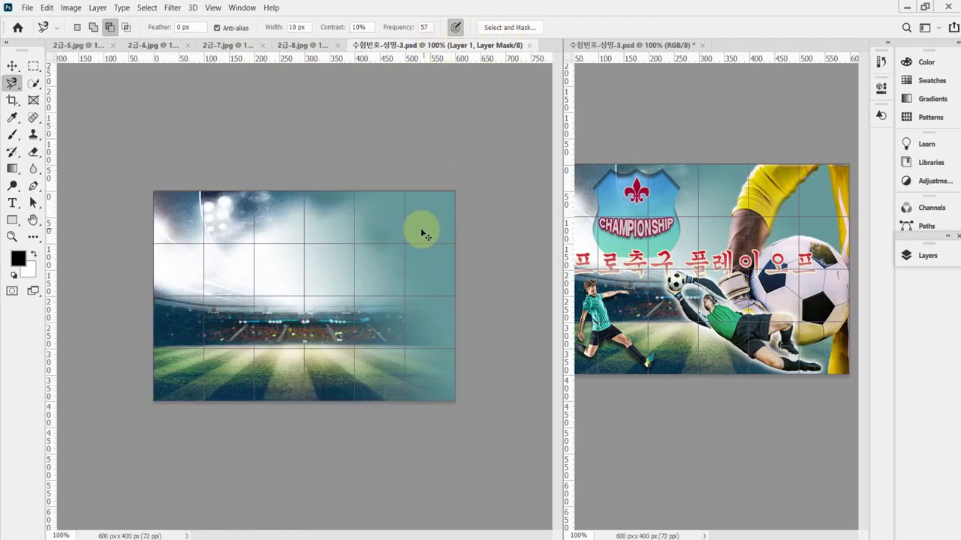
{"action": "key", "text": "ctrl+v"}
Free-transform the pasted goalkeeper with linked proportions, scaling it down to about 20% and moving it onto the canvas
{"action": "key", "text": "ctrl+t"}
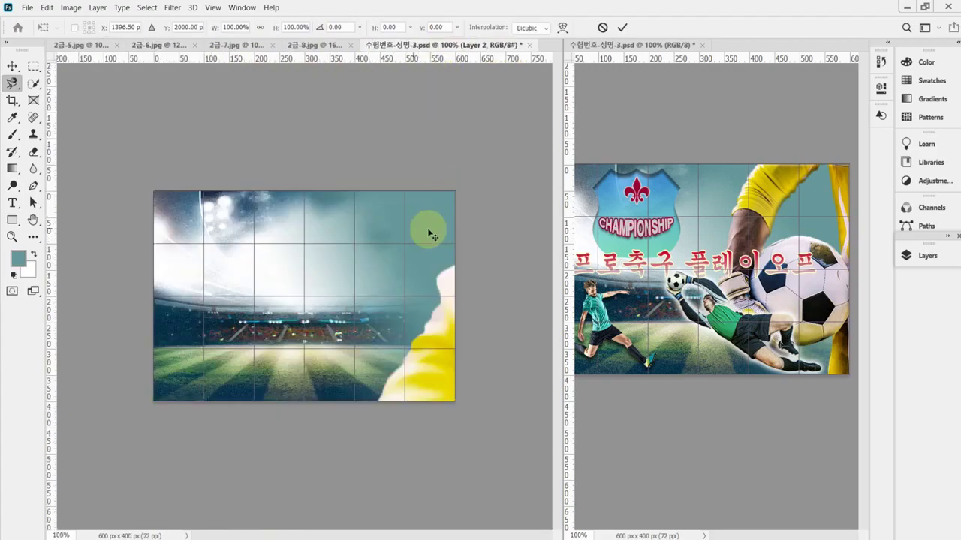
{"action": "left_click_drag", "start_coordinate": [235, 236], "coordinate": [202, 174]}
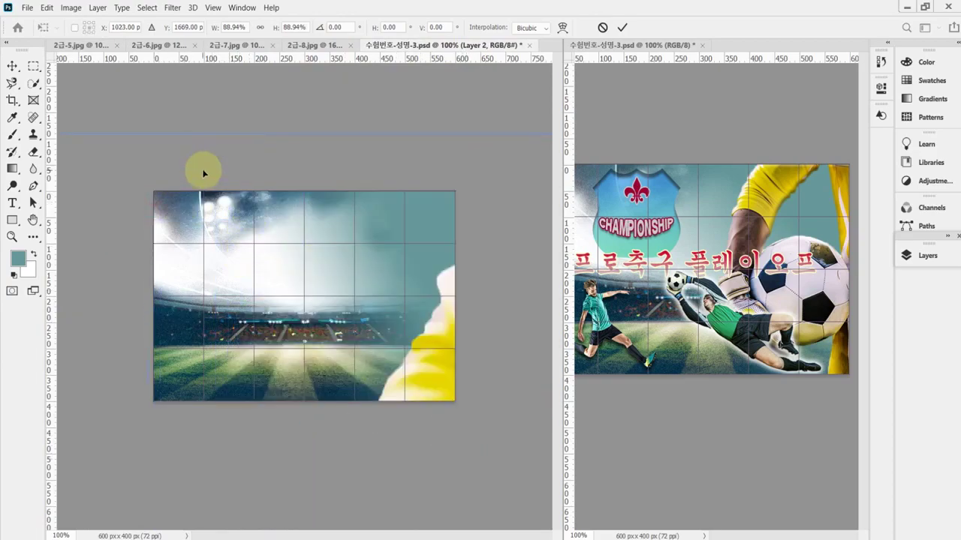
{"action": "left_click", "coordinate": [260, 28]}
{"action": "left_click_drag", "start_coordinate": [219, 29], "coordinate": [198, 30]}
{"action": "left_click_drag", "start_coordinate": [476, 511], "coordinate": [252, 252]}
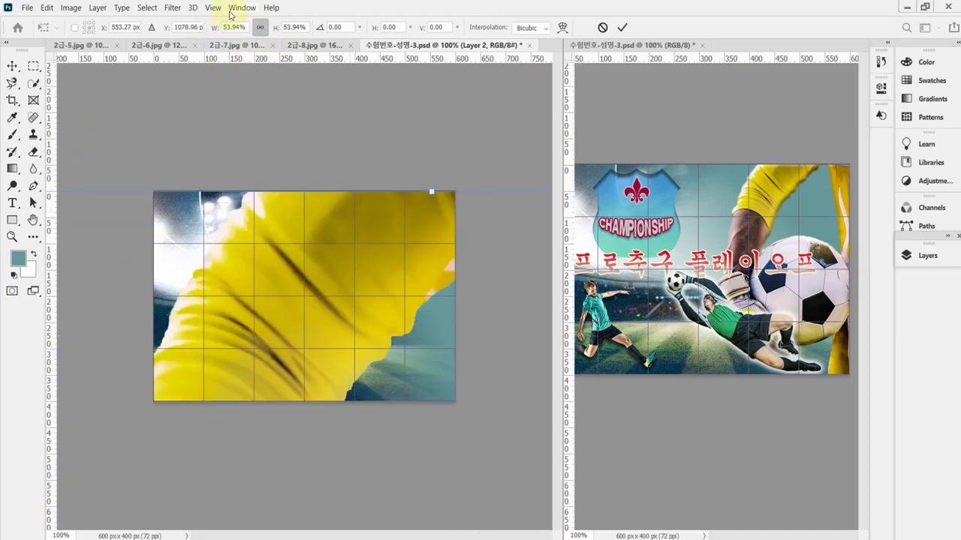
{"action": "left_click_drag", "start_coordinate": [218, 30], "coordinate": [193, 29]}
{"action": "left_click_drag", "start_coordinate": [433, 482], "coordinate": [343, 252]}
{"action": "left_click_drag", "start_coordinate": [498, 98], "coordinate": [363, 309]}
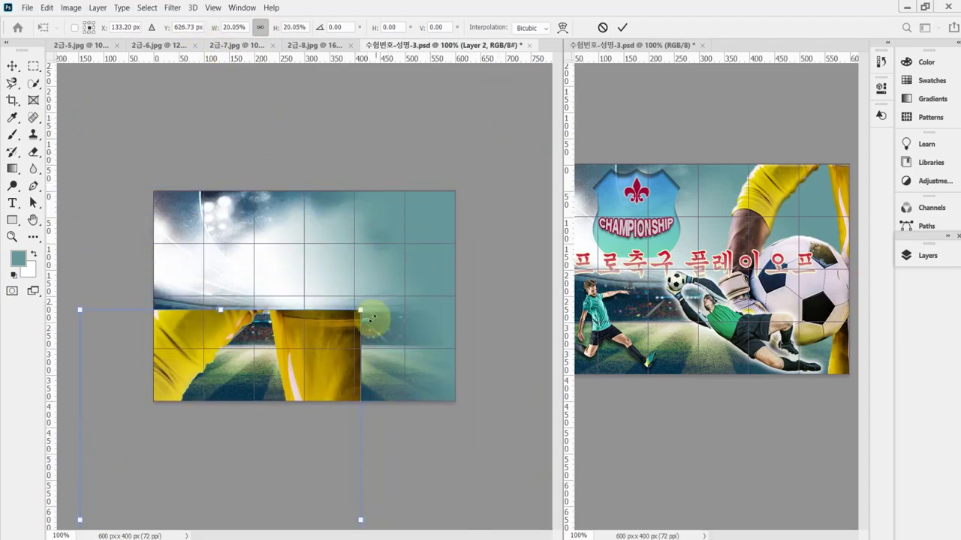
Scale the goalkeeper layer down proportionally to about 11.85% and position it against the canvas's right edge, matching the sample
{"action": "left_click_drag", "start_coordinate": [405, 238], "coordinate": [476, 198]}
{"action": "left_click_drag", "start_coordinate": [491, 127], "coordinate": [438, 258]}
{"action": "left_click_drag", "start_coordinate": [421, 300], "coordinate": [456, 202]}
{"action": "left_click_drag", "start_coordinate": [466, 145], "coordinate": [436, 194]}
{"action": "left_click_drag", "start_coordinate": [415, 237], "coordinate": [454, 220]}
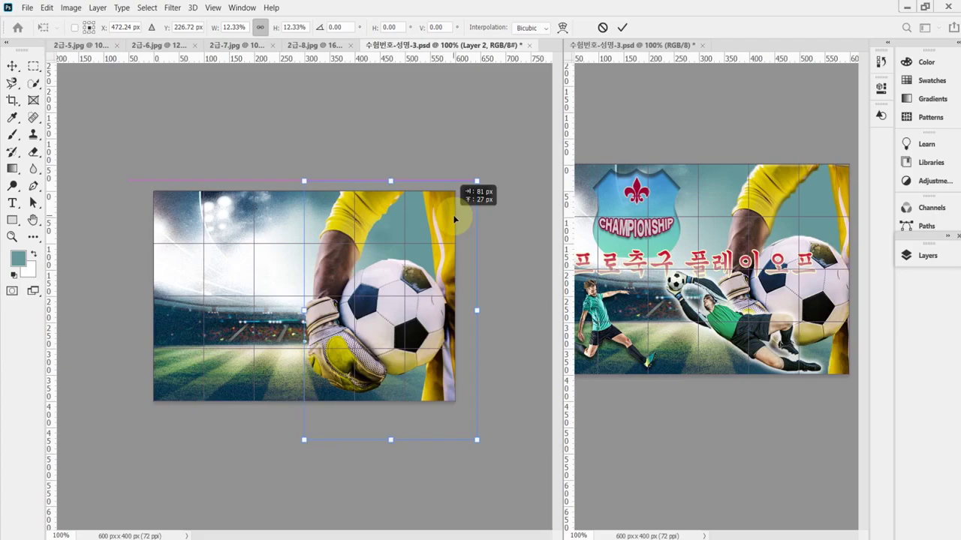
{"action": "left_click_drag", "start_coordinate": [454, 219], "coordinate": [463, 227]}
{"action": "left_click_drag", "start_coordinate": [491, 190], "coordinate": [468, 212]}
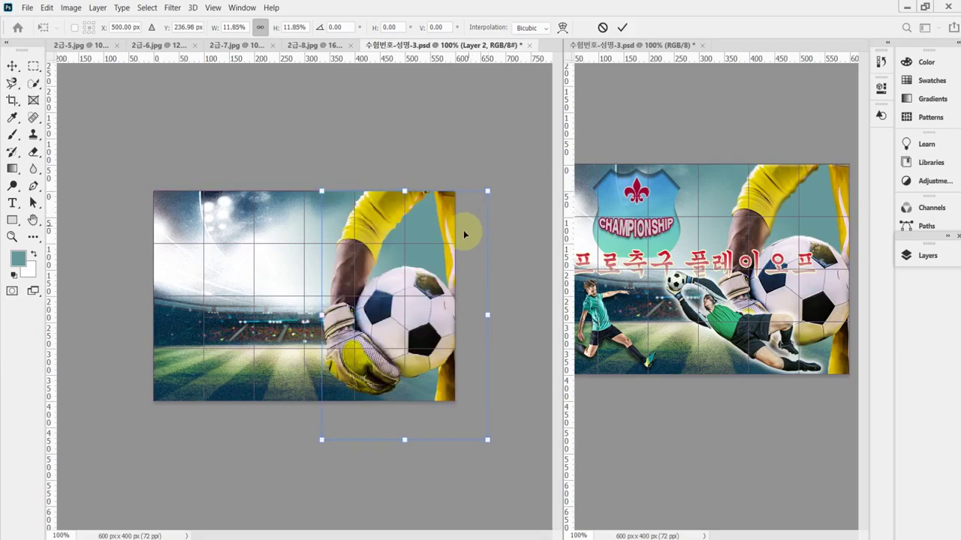
Fine-tune the goalkeeper's position to X 500 px and Y about 229 px, and apply the transform
{"action": "key", "text": "Up"}
{"action": "key", "text": "Up"}
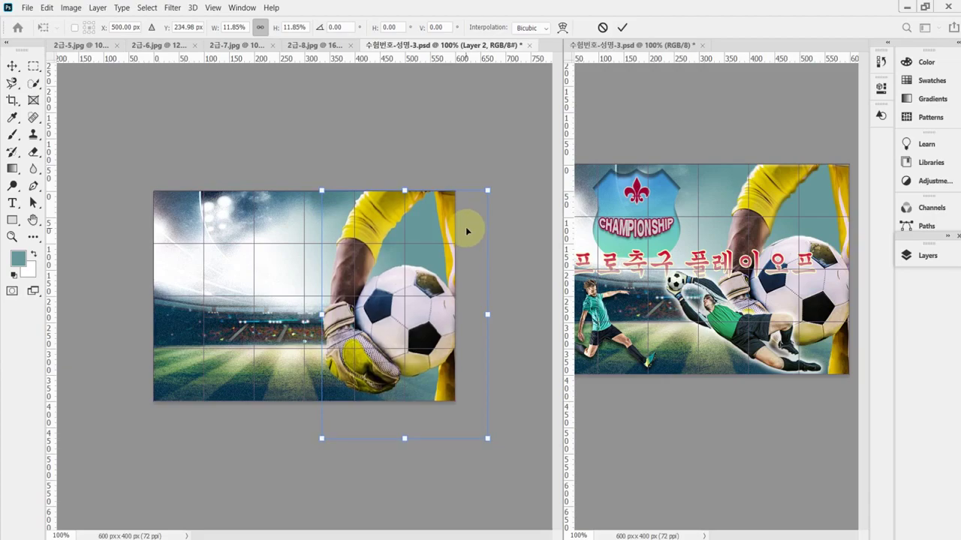
{"action": "key", "text": "Left"}
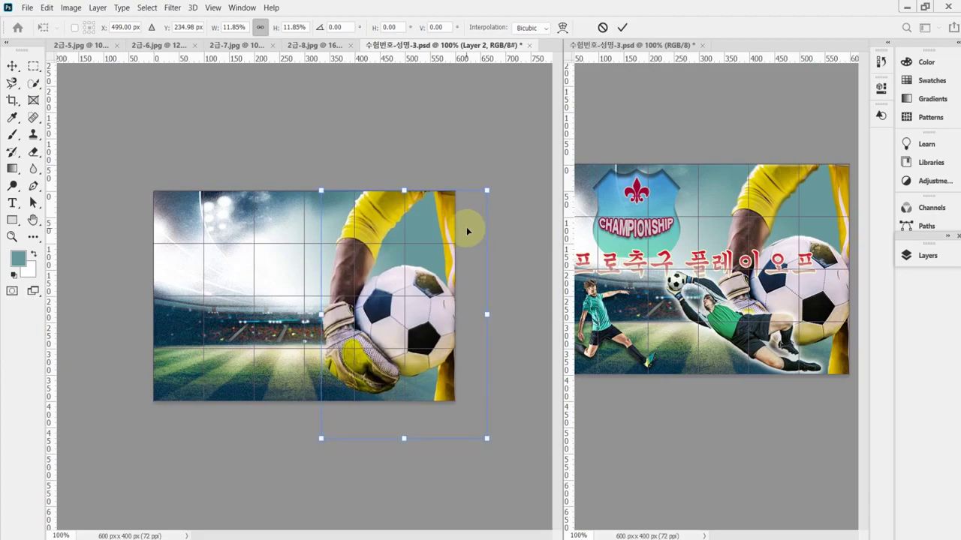
{"action": "key", "text": "Right"}
{"action": "key", "text": "Right"}
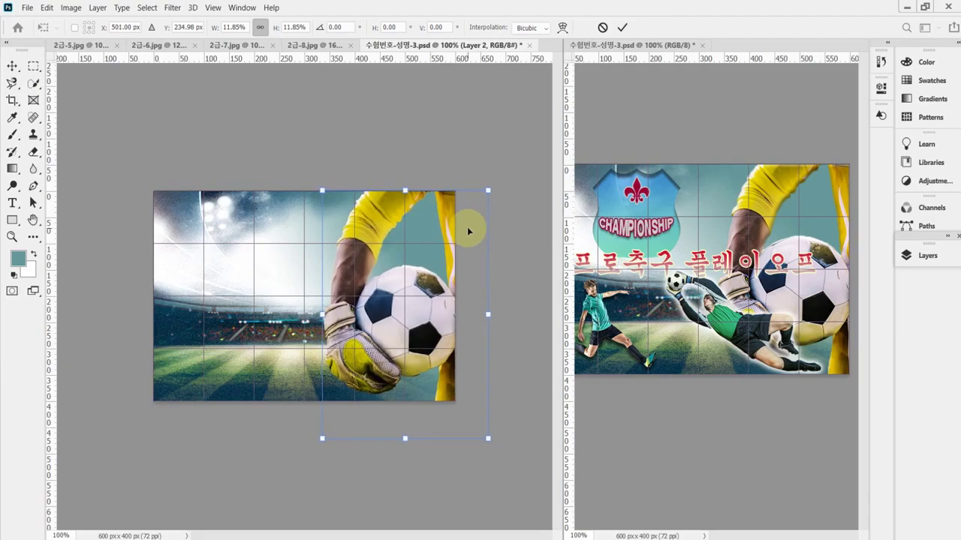
{"action": "key", "text": "Left"}
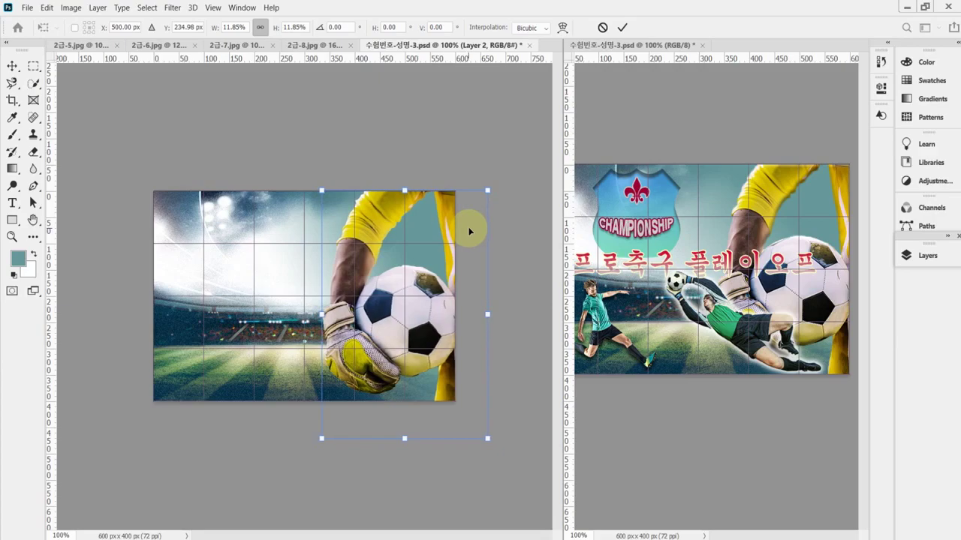
{"action": "key", "text": "Up"}
{"action": "key", "text": "Up"}
{"action": "key", "text": "Up"}
{"action": "key", "text": "Up"}
{"action": "key", "text": "Up"}
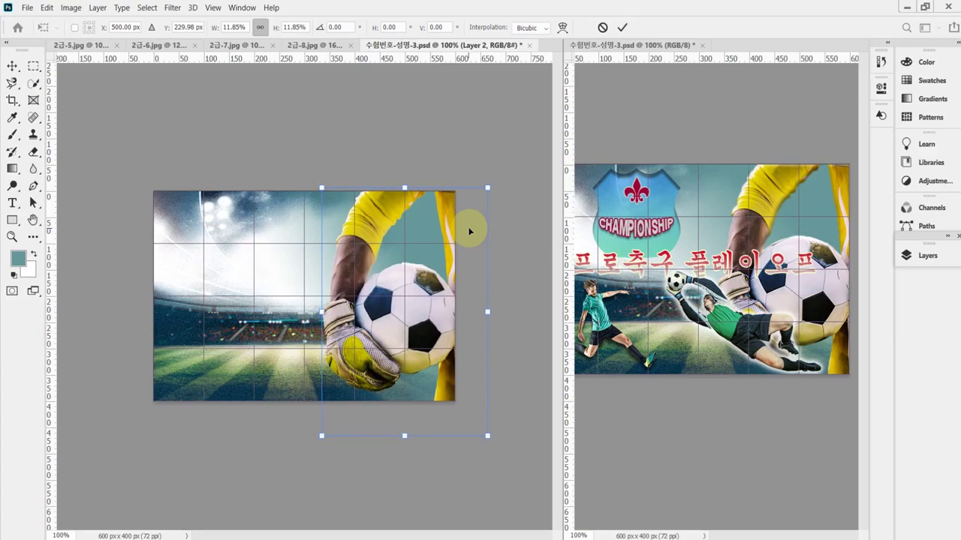
{"action": "key", "text": "Up"}
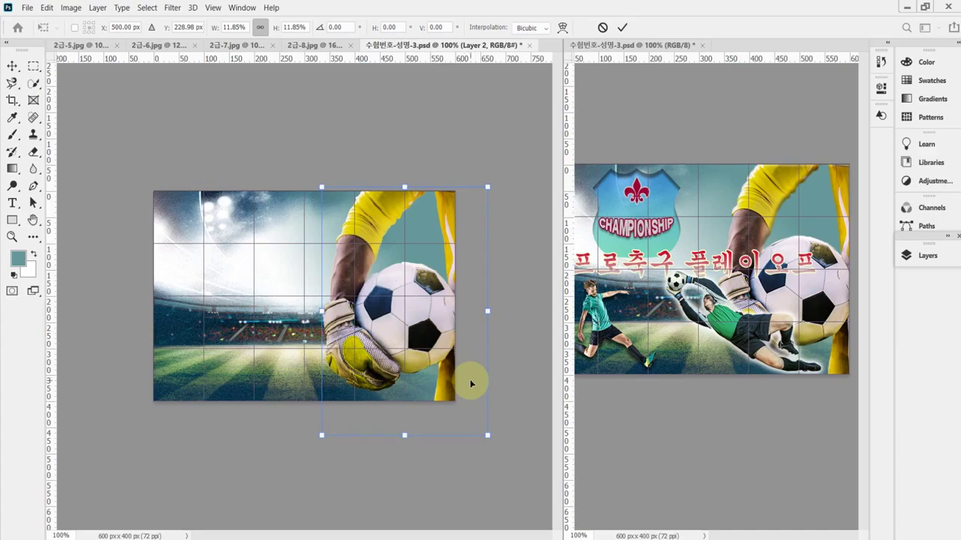
{"action": "key", "text": "Return"}
Add a Bevel & Emboss effect with a size of 10 px to the goalkeeper layer and save the document
{"action": "key", "text": "l"}
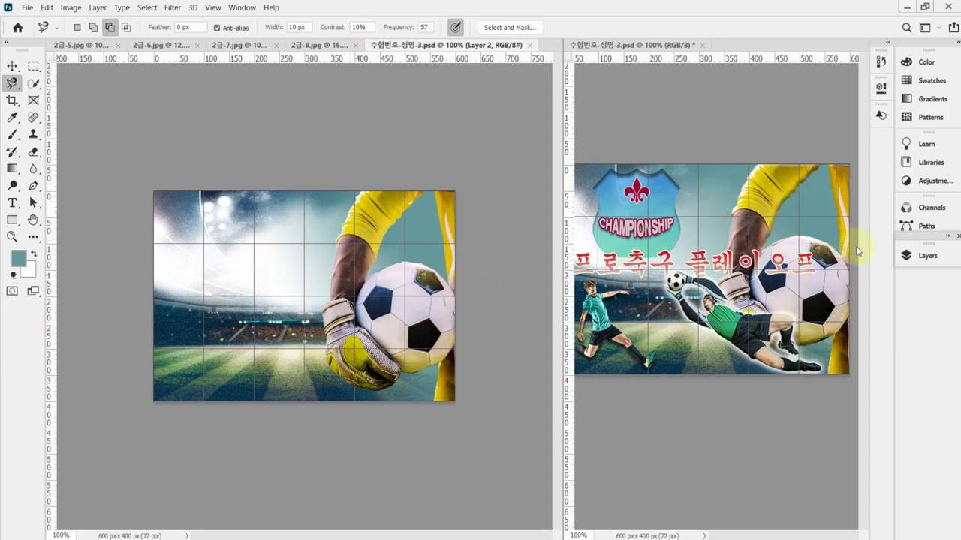
{"action": "left_click", "coordinate": [919, 256]}
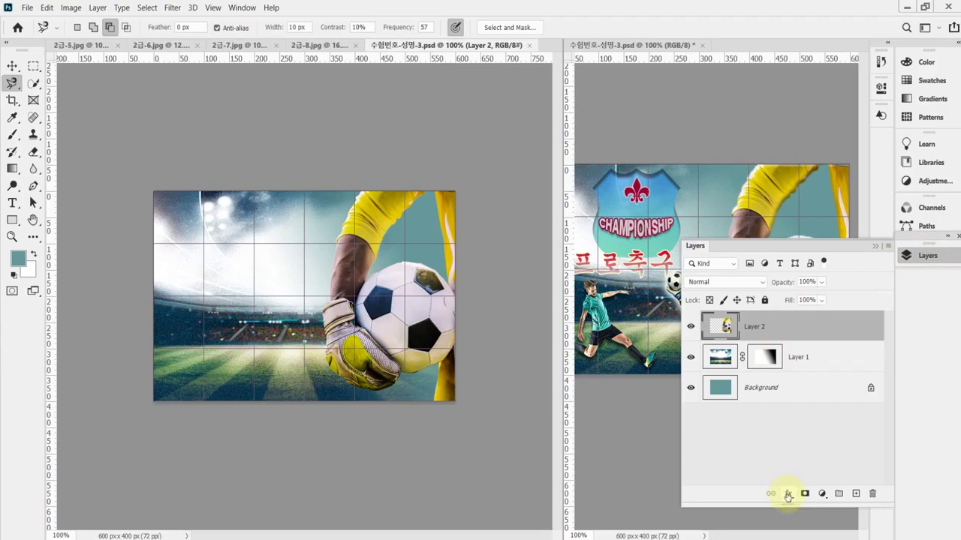
{"action": "left_click", "coordinate": [788, 494]}
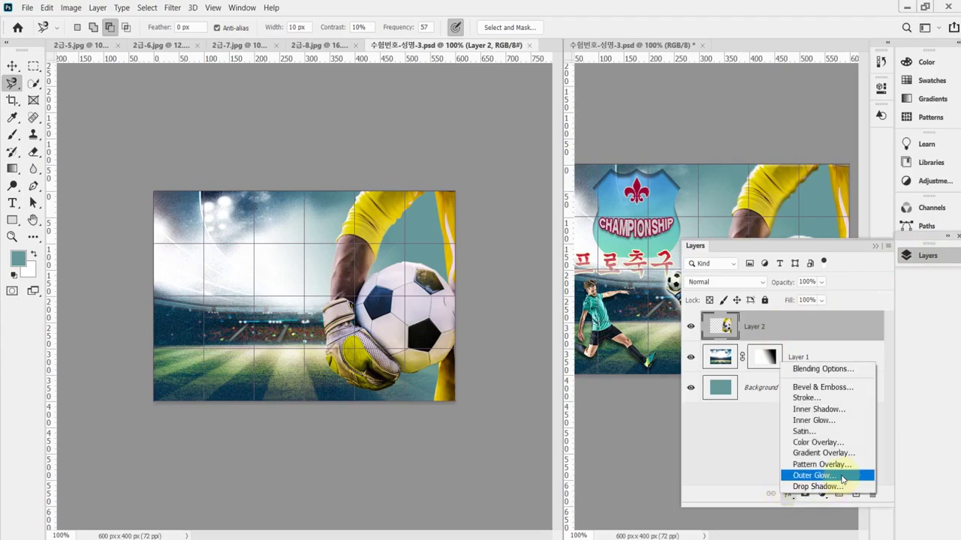
{"action": "left_click", "coordinate": [837, 389]}
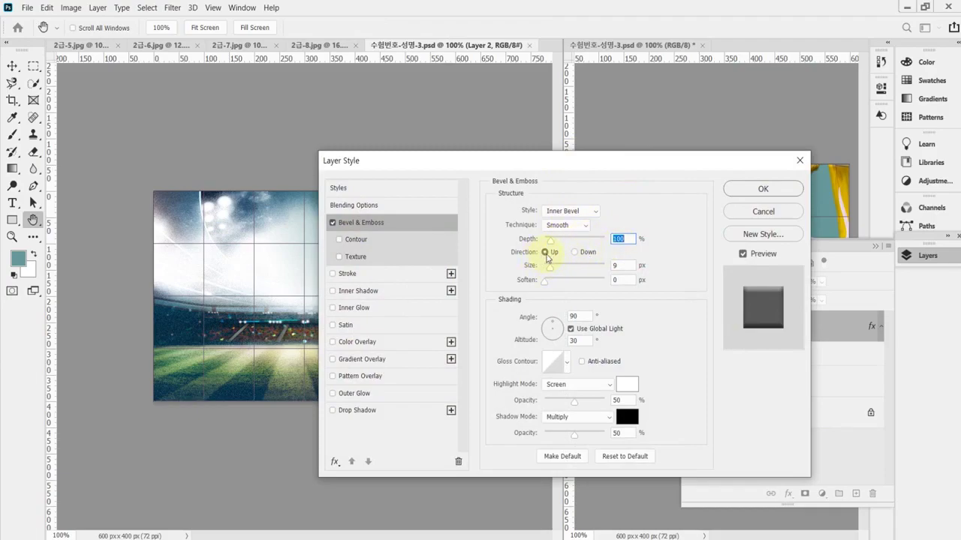
{"action": "left_click", "coordinate": [621, 266]}
{"action": "type", "text": "10"}
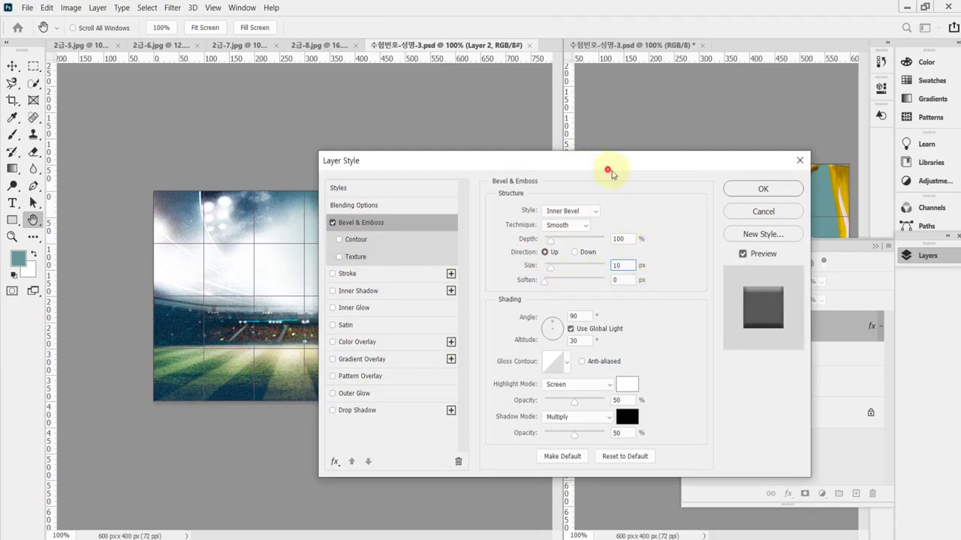
{"action": "left_click_drag", "start_coordinate": [604, 165], "coordinate": [710, 154]}
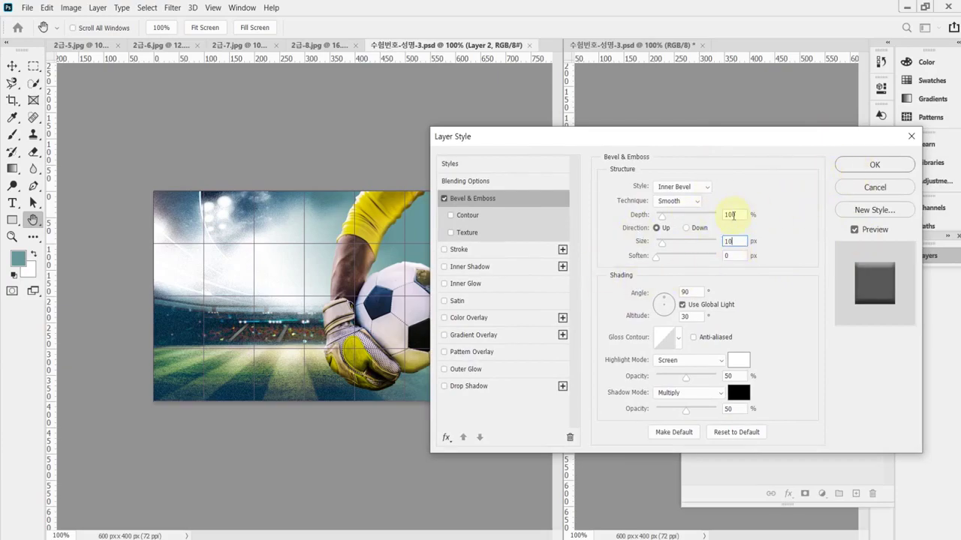
{"action": "left_click", "coordinate": [855, 168]}
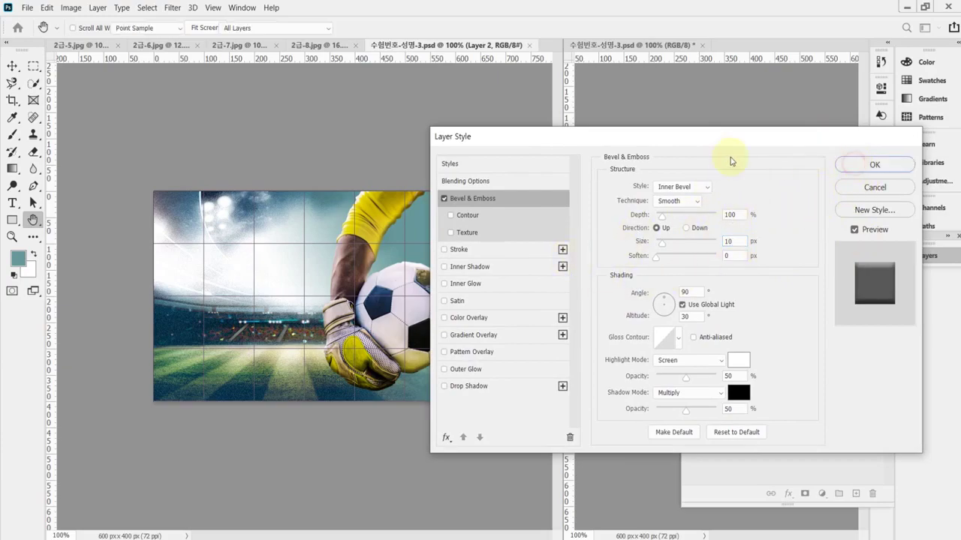
{"action": "key", "text": "ctrl+s"}
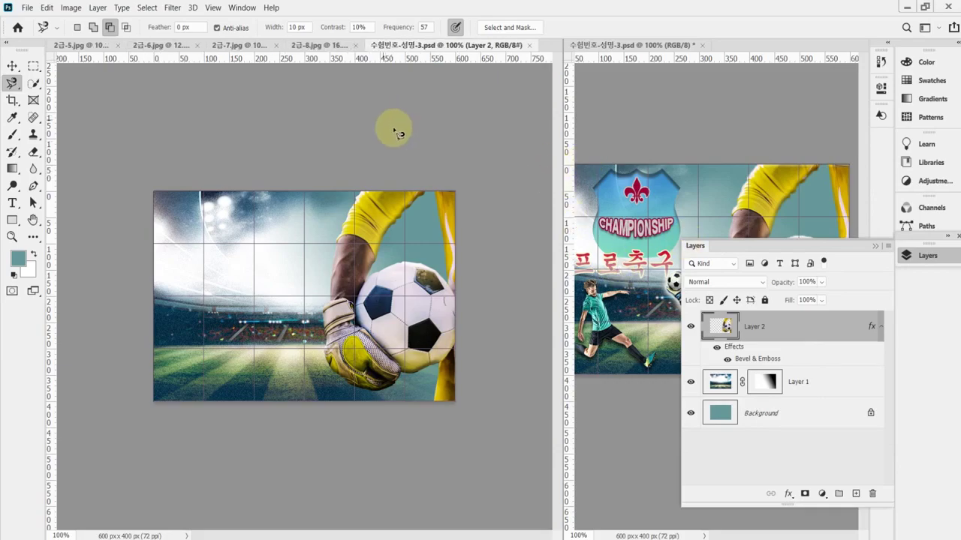
In 2급-7.jpg, select the white background around the player with the Magic Wand at a tolerance of 20
{"action": "left_click", "coordinate": [240, 47]}
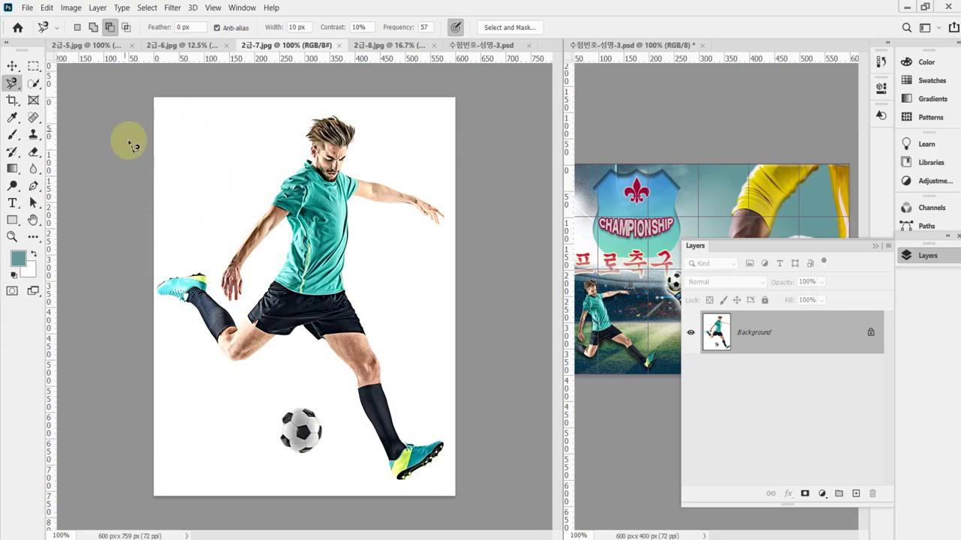
{"action": "left_click", "coordinate": [33, 83]}
{"action": "right_click", "coordinate": [33, 83]}
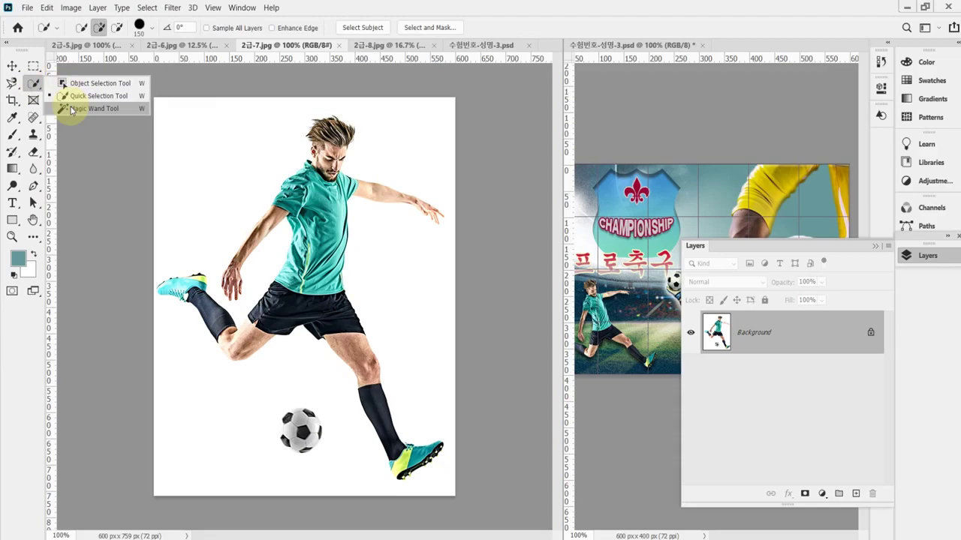
{"action": "left_click", "coordinate": [72, 110]}
{"action": "left_click", "coordinate": [226, 153]}
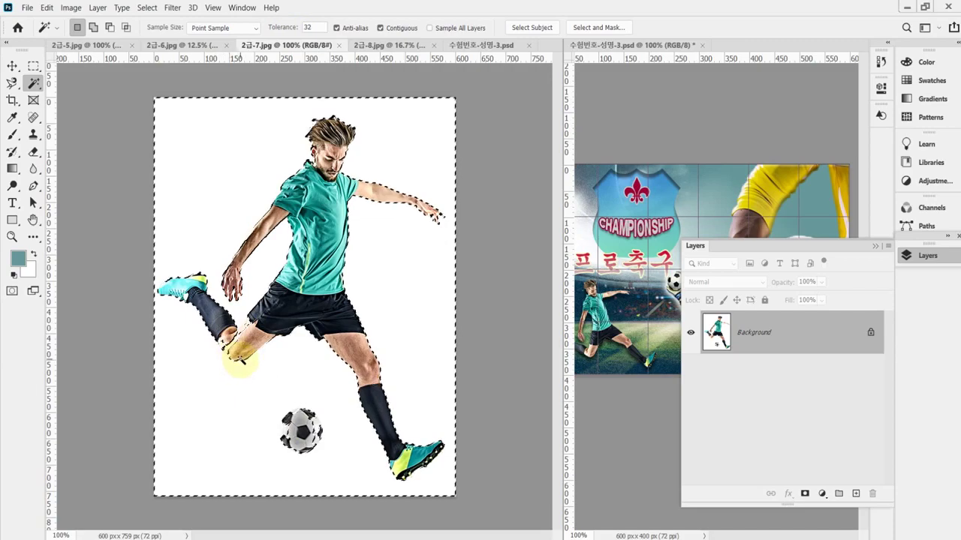
{"action": "key", "text": "ctrl+d"}
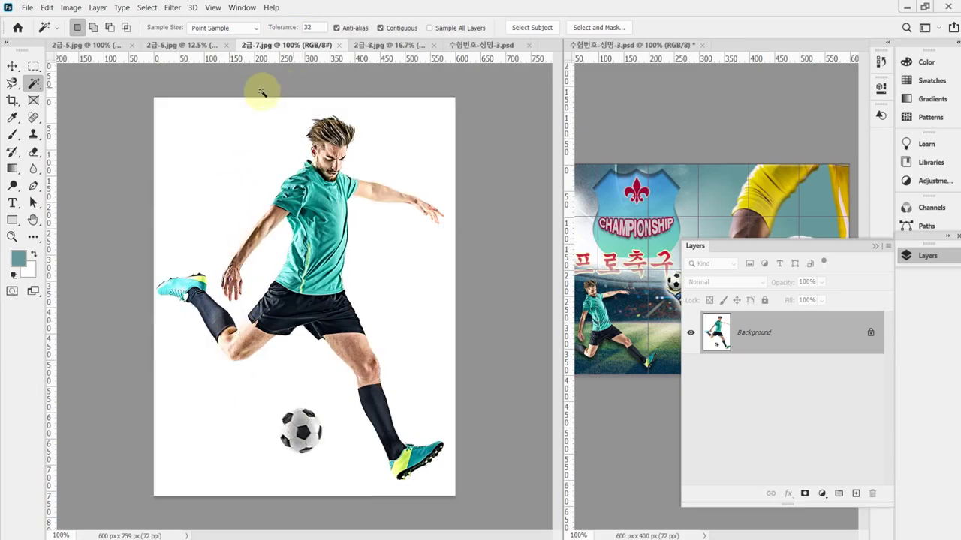
{"action": "left_click_drag", "start_coordinate": [268, 27], "coordinate": [270, 28]}
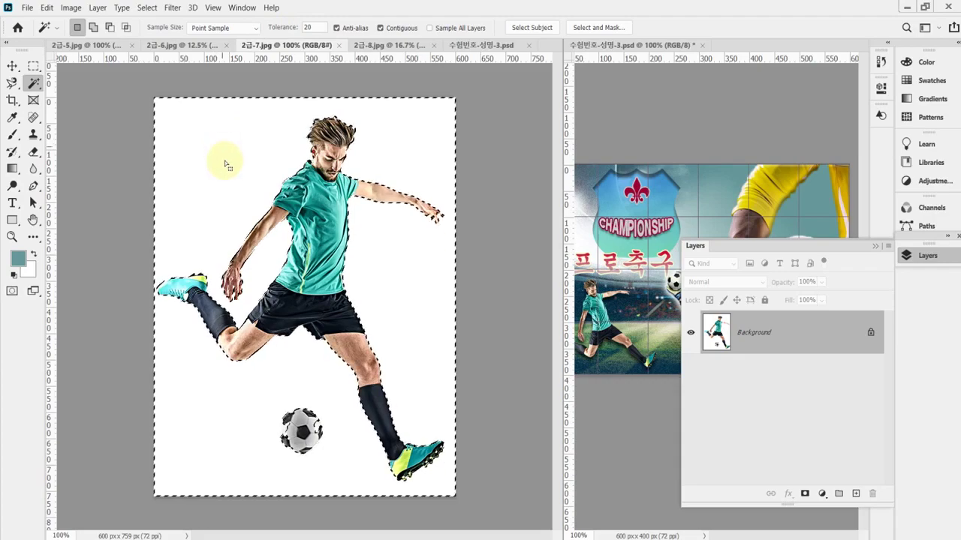
{"action": "left_click", "coordinate": [277, 30]}
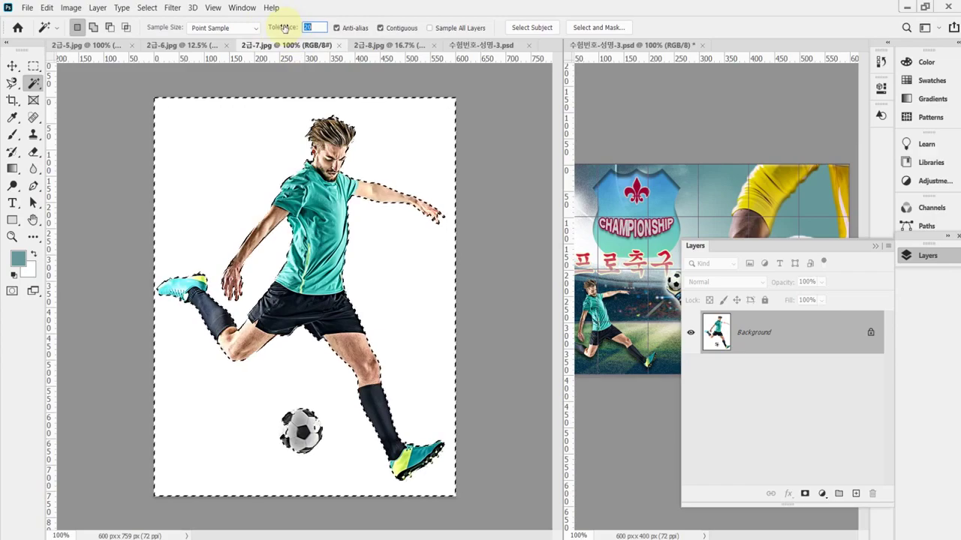
{"action": "left_click", "coordinate": [317, 218]}
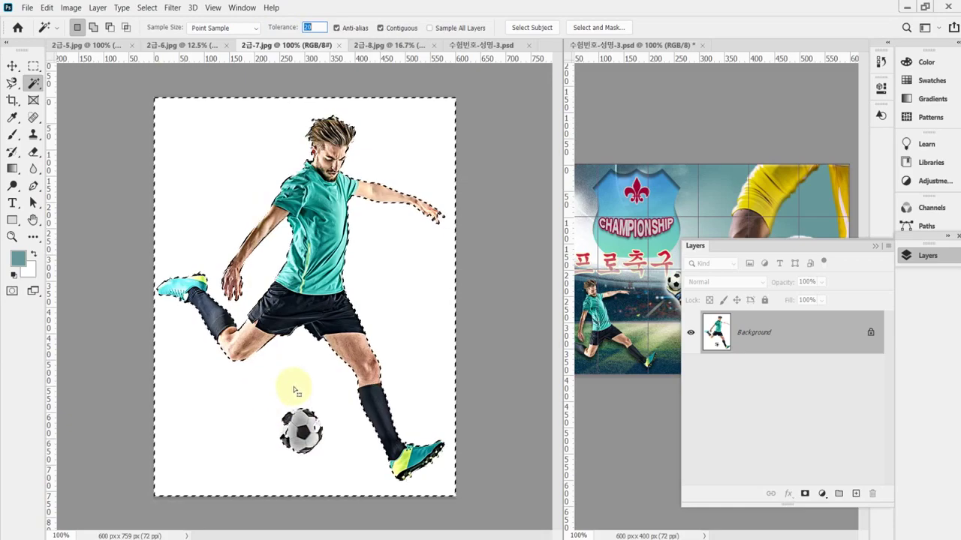
Add the ball area to the selection with a rectangular marquee, and invert the selection to isolate the player
{"action": "left_click", "coordinate": [34, 66]}
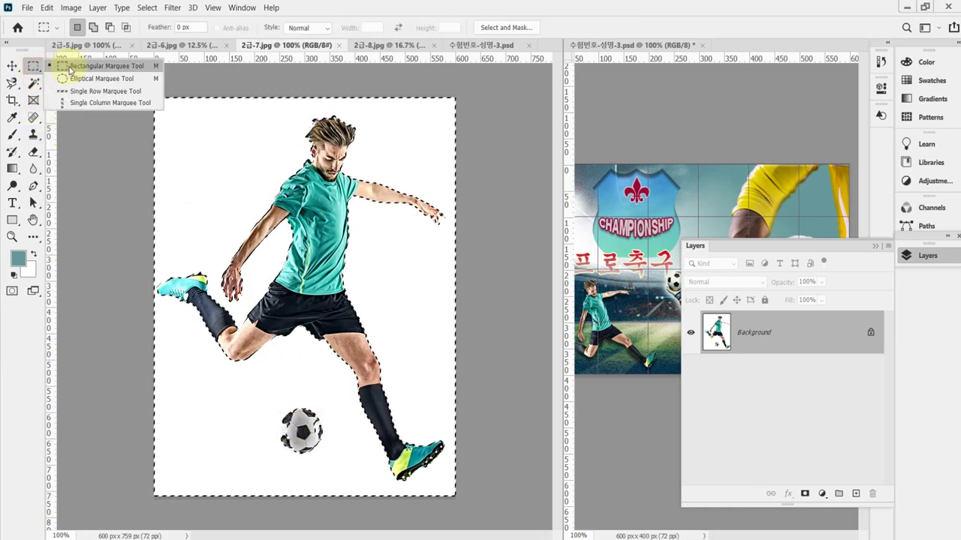
{"action": "left_click", "coordinate": [69, 66]}
{"action": "left_click", "coordinate": [93, 27]}
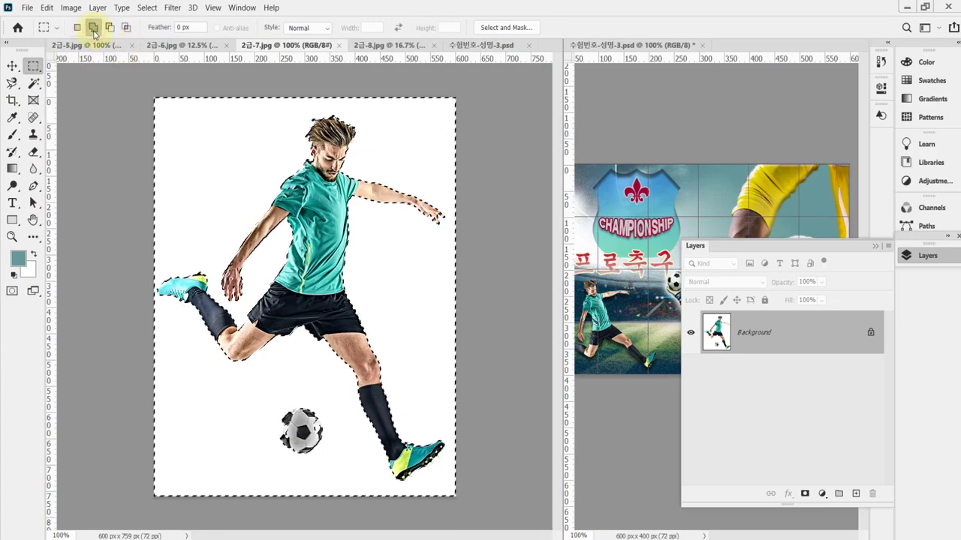
{"action": "left_click_drag", "start_coordinate": [266, 387], "coordinate": [339, 460]}
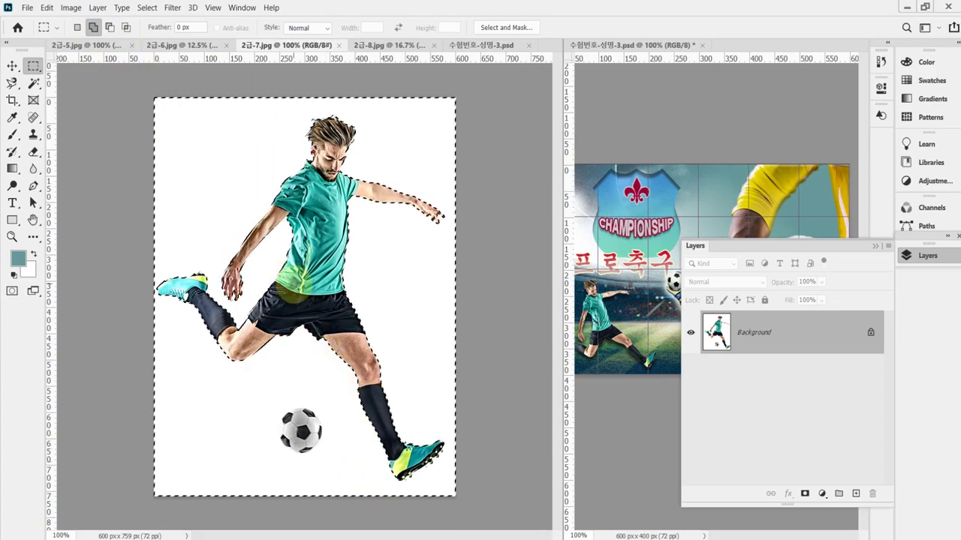
{"action": "left_click", "coordinate": [147, 9]}
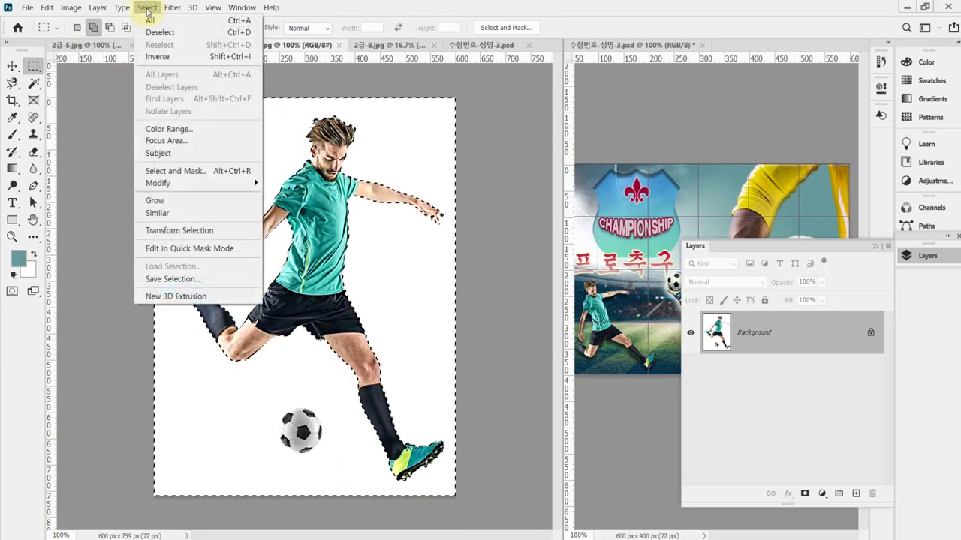
{"action": "left_click", "coordinate": [173, 59]}
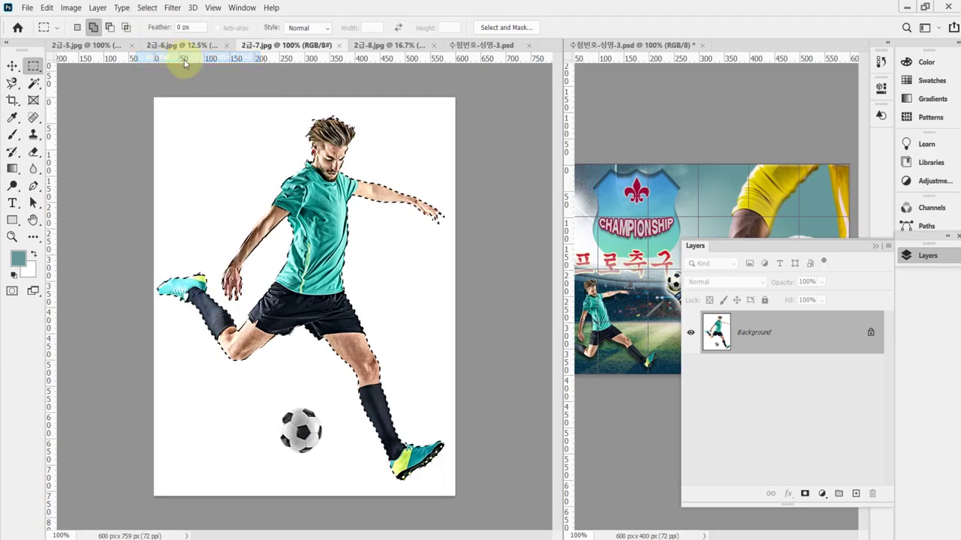
Copy the selected player into the 수험번호-성명-3.psd composition as a new layer
{"action": "left_click", "coordinate": [461, 45]}
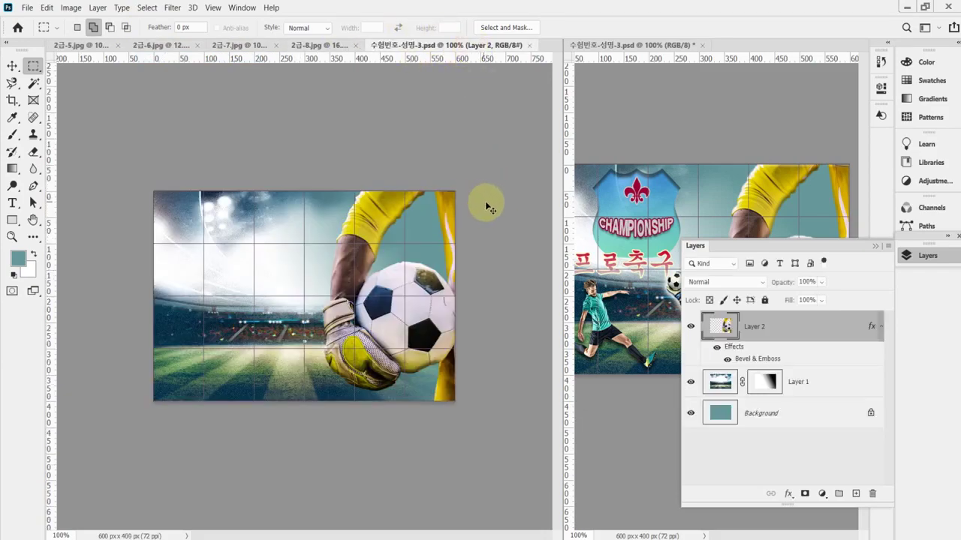
{"action": "key", "text": "ctrl+v"}
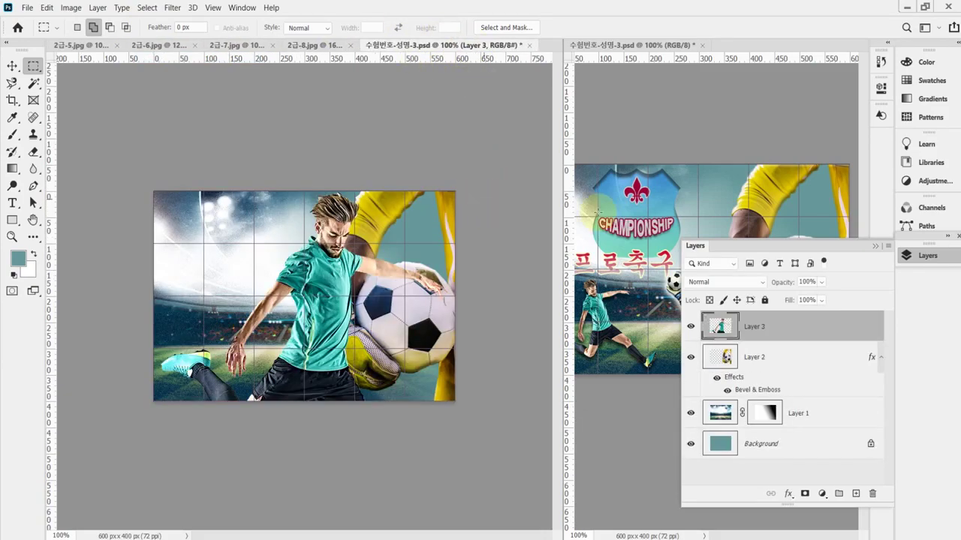
{"action": "left_click", "coordinate": [917, 256]}
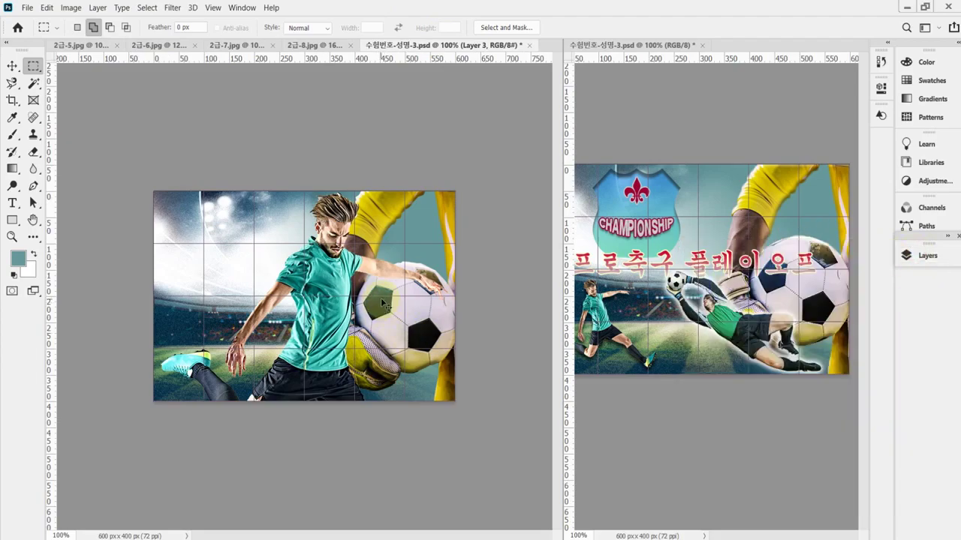
Free-transform the pasted player, scaling it to about 29.27% and rotating it about -24.47°, with the whole sample in view for comparison
{"action": "key", "text": "ctrl+t"}
{"action": "left_click_drag", "start_coordinate": [448, 190], "coordinate": [308, 366]}
{"action": "left_click_drag", "start_coordinate": [283, 443], "coordinate": [308, 295]}
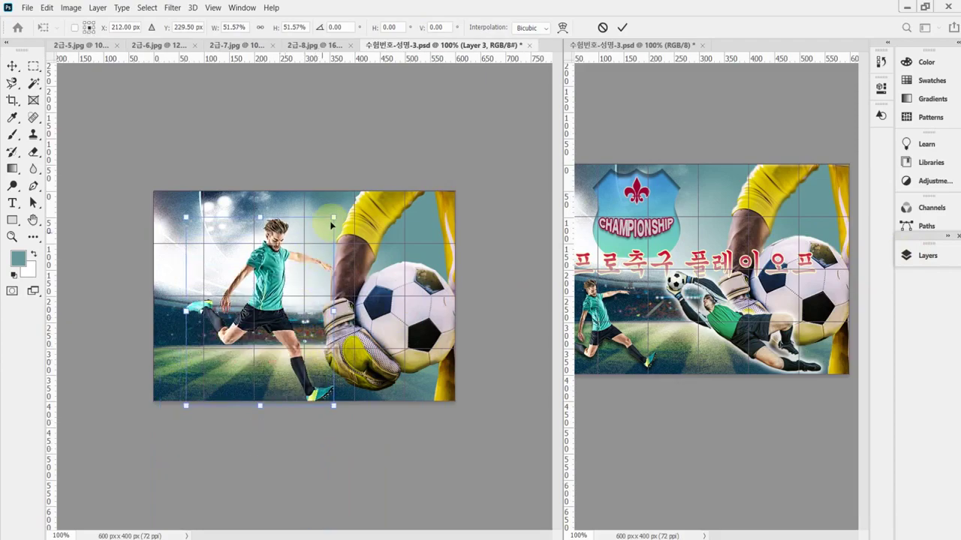
{"action": "left_click_drag", "start_coordinate": [331, 223], "coordinate": [270, 298]}
{"action": "left_click_drag", "start_coordinate": [362, 422], "coordinate": [397, 345]}
{"action": "left_click_drag", "start_coordinate": [559, 158], "coordinate": [449, 202]}
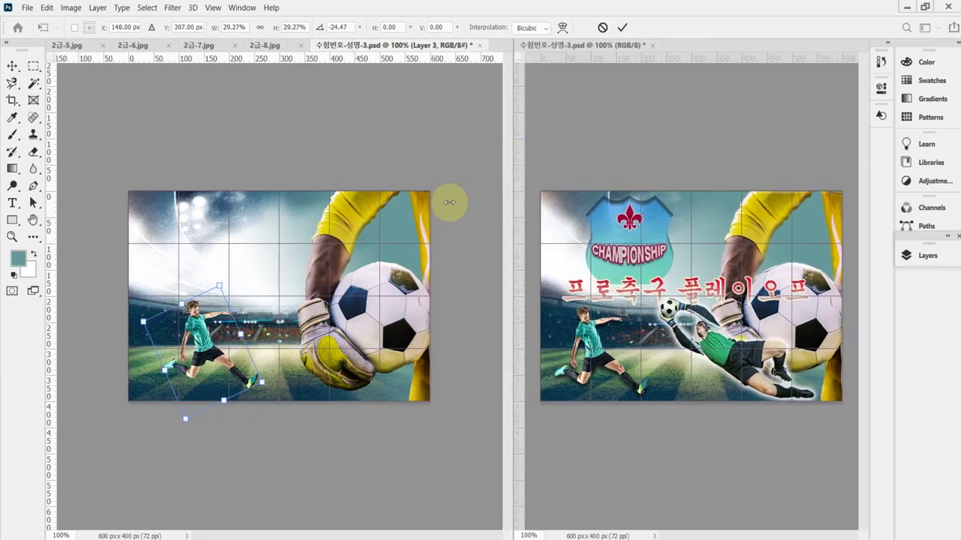
Move the pasted player toward the canvas's lower-left corner and scale it to about 28.56% to match the sample
{"action": "mouse_move", "coordinate": [219, 347]}
{"action": "left_mouse_down"}
{"action": "mouse_move", "coordinate": [183, 355]}
{"action": "mouse_move", "coordinate": [204, 336]}
{"action": "left_mouse_up"}
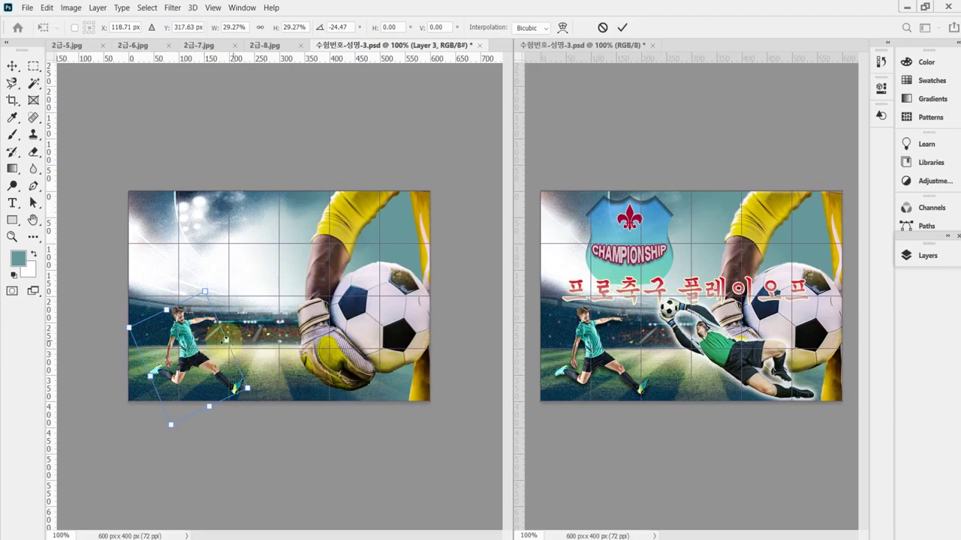
{"action": "left_click", "coordinate": [203, 293]}
{"action": "left_click_drag", "start_coordinate": [203, 292], "coordinate": [203, 294]}
{"action": "left_click_drag", "start_coordinate": [224, 355], "coordinate": [190, 364]}
{"action": "key", "text": "Left"}
{"action": "key", "text": "Left"}
{"action": "key", "text": "Left"}
{"action": "key", "text": "Left"}
{"action": "key", "text": "Left"}
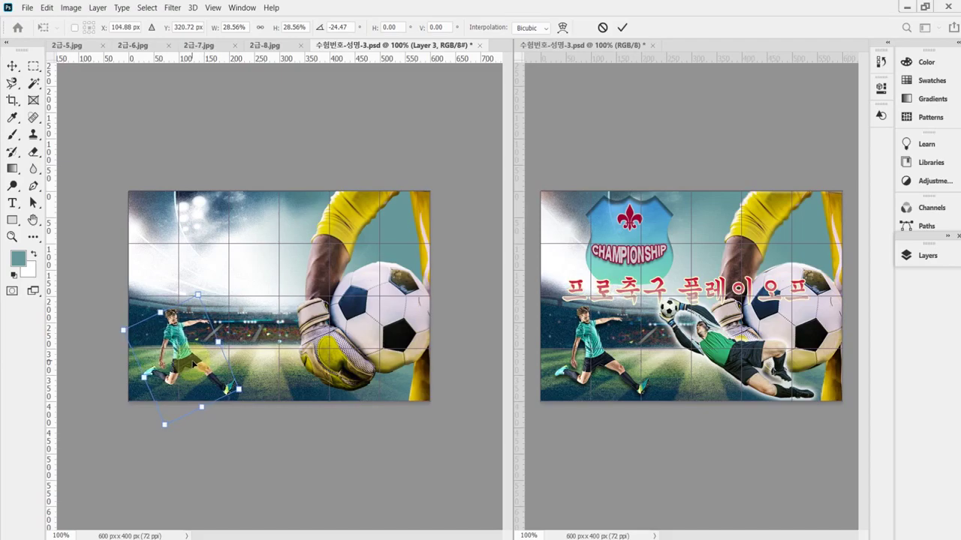
{"action": "key", "text": "Return"}
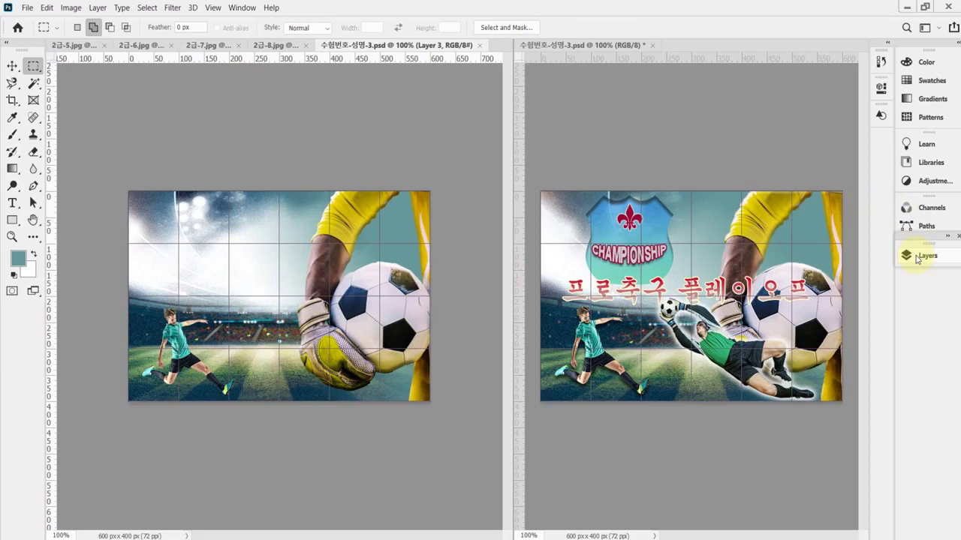
Add a drop shadow to Layer 3 with a distance of 6 px and a size of 7 px, and save the composition
{"action": "left_click", "coordinate": [916, 258]}
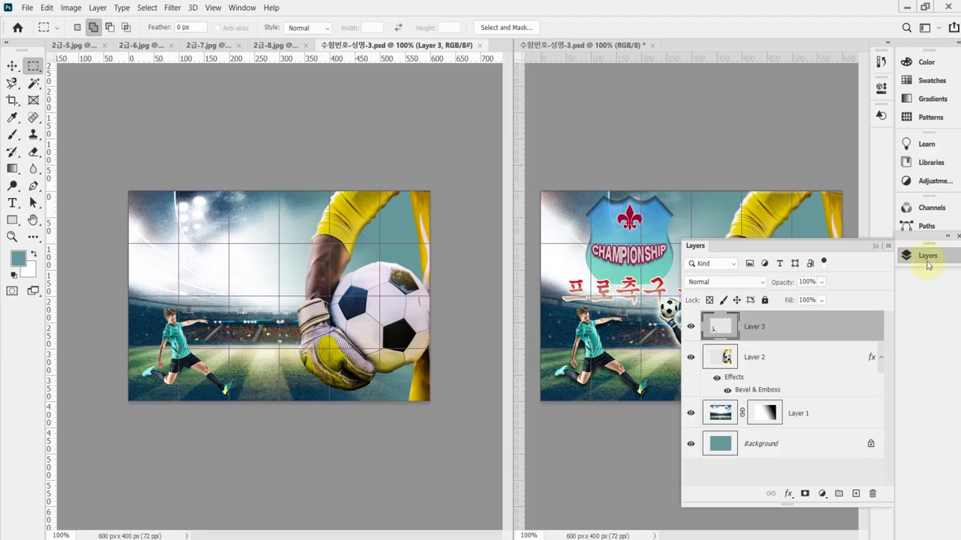
{"action": "left_click", "coordinate": [788, 493]}
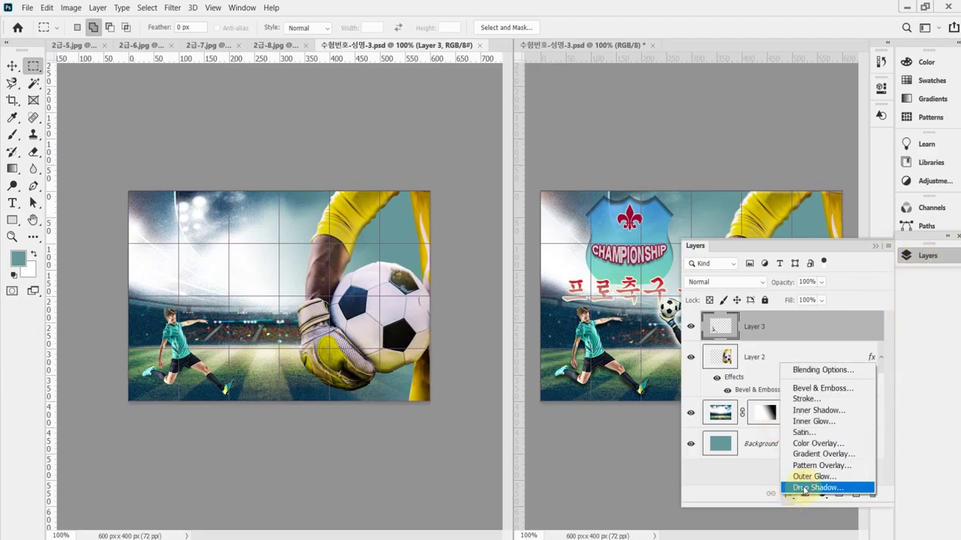
{"action": "left_click", "coordinate": [801, 492]}
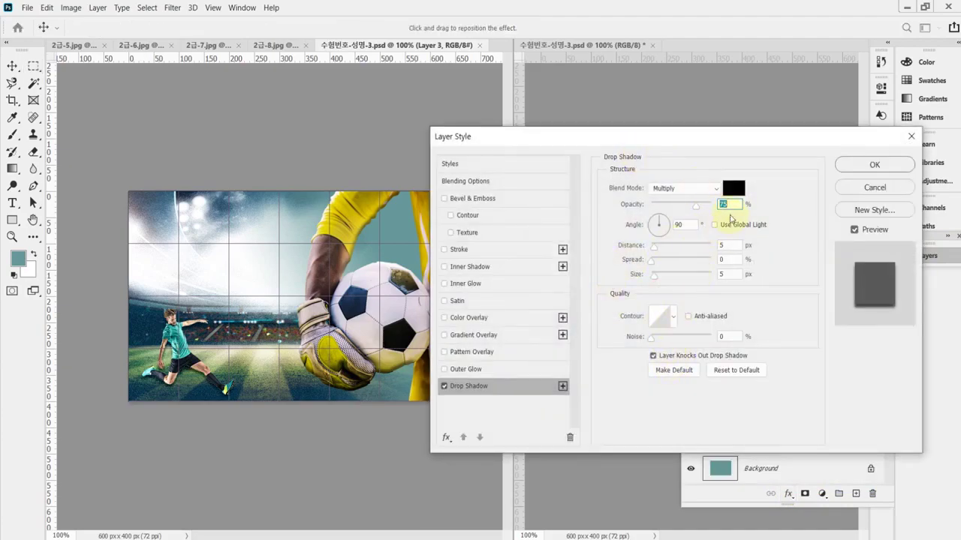
{"action": "left_click", "coordinate": [733, 203]}
{"action": "double_click", "coordinate": [731, 246]}
{"action": "type", "text": "6"}
{"action": "double_click", "coordinate": [726, 273]}
{"action": "type", "text": "7"}
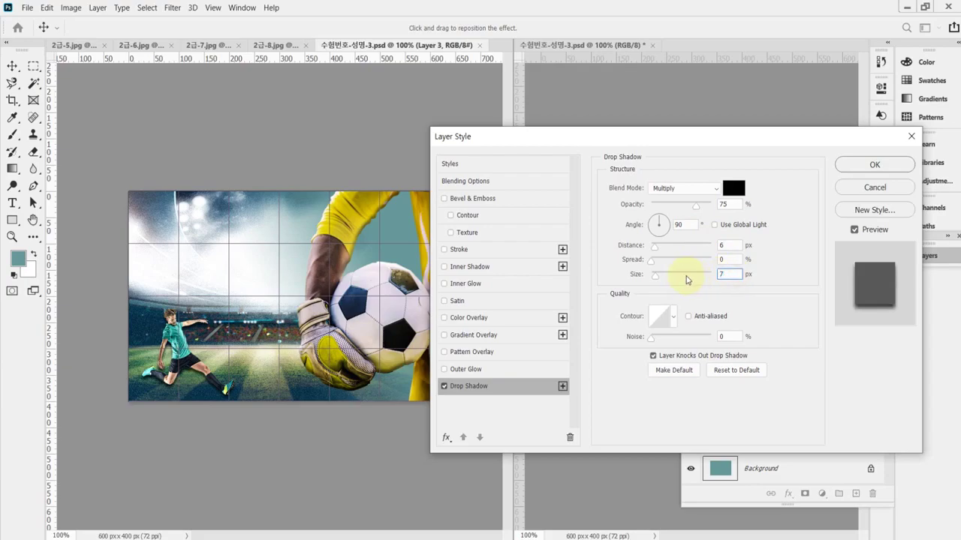
{"action": "key", "text": "Return"}
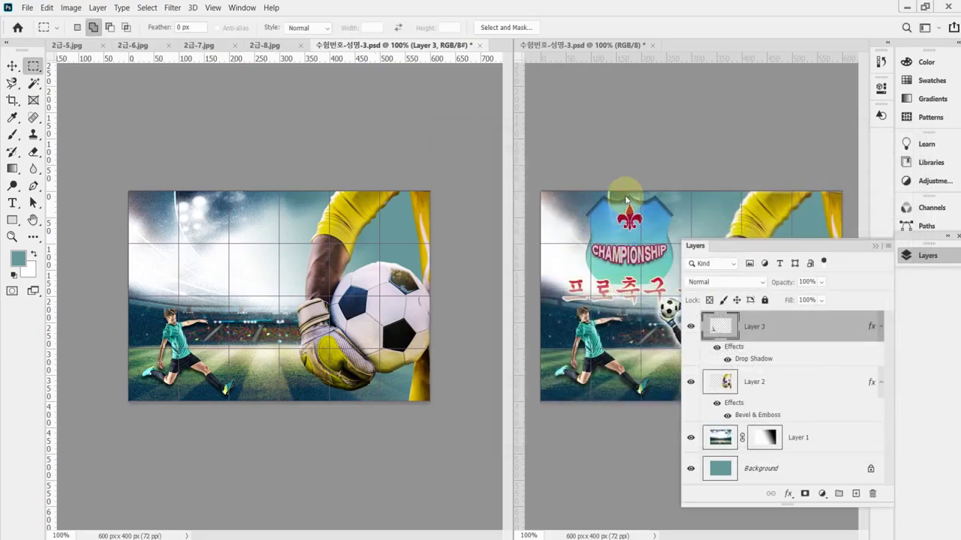
{"action": "key", "text": "ctrl+s"}
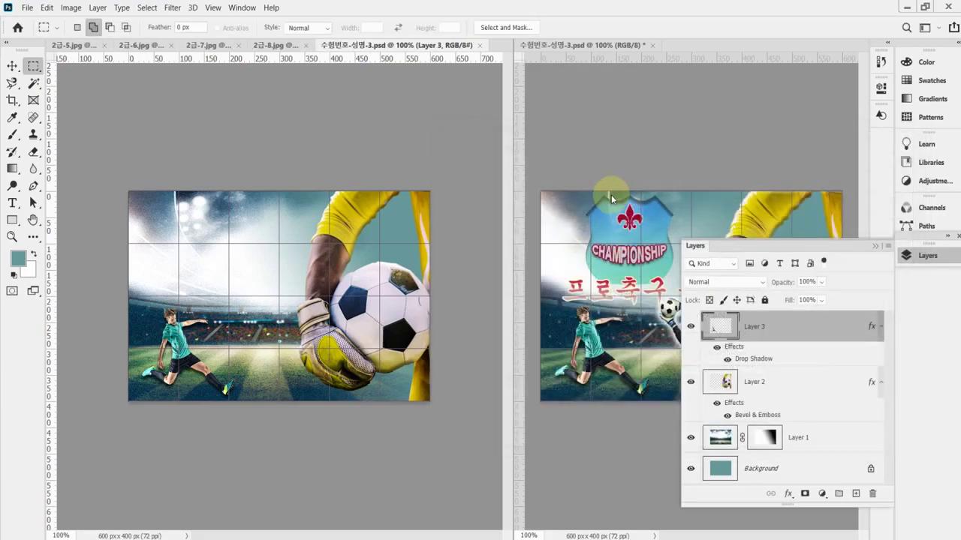
In 2급-8.jpg, roughly select the diving goalkeeper and the ball with the Quick Selection tool
{"action": "left_click", "coordinate": [276, 46]}
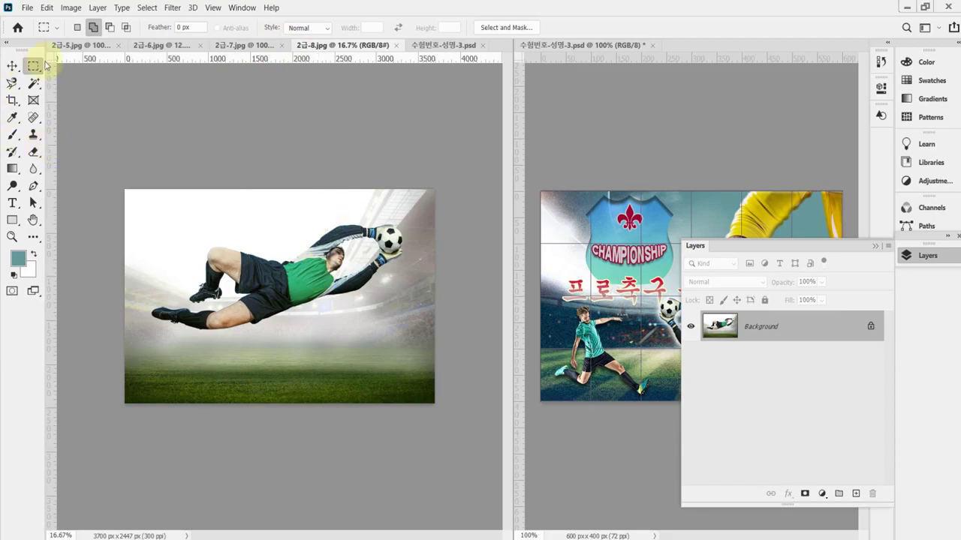
{"action": "left_click", "coordinate": [34, 83]}
{"action": "left_click", "coordinate": [75, 94]}
{"action": "mouse_move", "coordinate": [223, 262]}
{"action": "left_mouse_down"}
{"action": "mouse_move", "coordinate": [319, 274]}
{"action": "mouse_move", "coordinate": [314, 255]}
{"action": "mouse_move", "coordinate": [256, 314]}
{"action": "mouse_move", "coordinate": [242, 316]}
{"action": "mouse_move", "coordinate": [341, 242]}
{"action": "mouse_move", "coordinate": [401, 240]}
{"action": "left_mouse_up"}
Refine the goalkeeper selection around the legs, face, sleeves and gloves with a Quick Selection brush reduced to 40 px
{"action": "scroll", "coordinate": [347, 276], "scroll_direction": "up", "scroll_amount": 1}
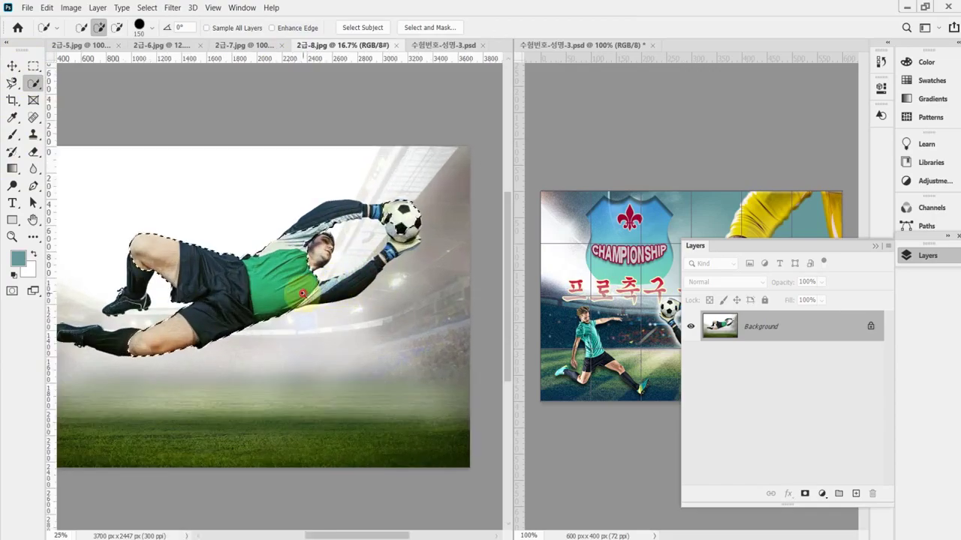
{"action": "scroll", "coordinate": [182, 263], "scroll_direction": "up", "scroll_amount": 3}
{"action": "key", "text": "bracketleft"}
{"action": "key", "text": "bracketleft"}
{"action": "mouse_move", "coordinate": [220, 242]}
{"action": "left_mouse_down"}
{"action": "mouse_move", "coordinate": [211, 291]}
{"action": "mouse_move", "coordinate": [229, 306]}
{"action": "left_mouse_up"}
{"action": "key", "text": "bracketleft"}
{"action": "key", "text": "bracketleft"}
{"action": "key", "text": "bracketleft"}
{"action": "mouse_move", "coordinate": [159, 361]}
{"action": "left_mouse_down"}
{"action": "mouse_move", "coordinate": [196, 386]}
{"action": "mouse_move", "coordinate": [104, 374]}
{"action": "mouse_move", "coordinate": [120, 360]}
{"action": "mouse_move", "coordinate": [182, 365]}
{"action": "left_mouse_up"}
{"action": "mouse_move", "coordinate": [268, 293]}
{"action": "left_mouse_down"}
{"action": "mouse_move", "coordinate": [306, 293]}
{"action": "mouse_move", "coordinate": [275, 296]}
{"action": "mouse_move", "coordinate": [259, 285]}
{"action": "mouse_move", "coordinate": [295, 296]}
{"action": "mouse_move", "coordinate": [386, 282]}
{"action": "mouse_move", "coordinate": [150, 289]}
{"action": "left_mouse_up"}
{"action": "mouse_move", "coordinate": [322, 278]}
{"action": "left_mouse_down"}
{"action": "mouse_move", "coordinate": [240, 348]}
{"action": "mouse_move", "coordinate": [201, 365]}
{"action": "mouse_move", "coordinate": [208, 383]}
{"action": "mouse_move", "coordinate": [163, 375]}
{"action": "left_mouse_up"}
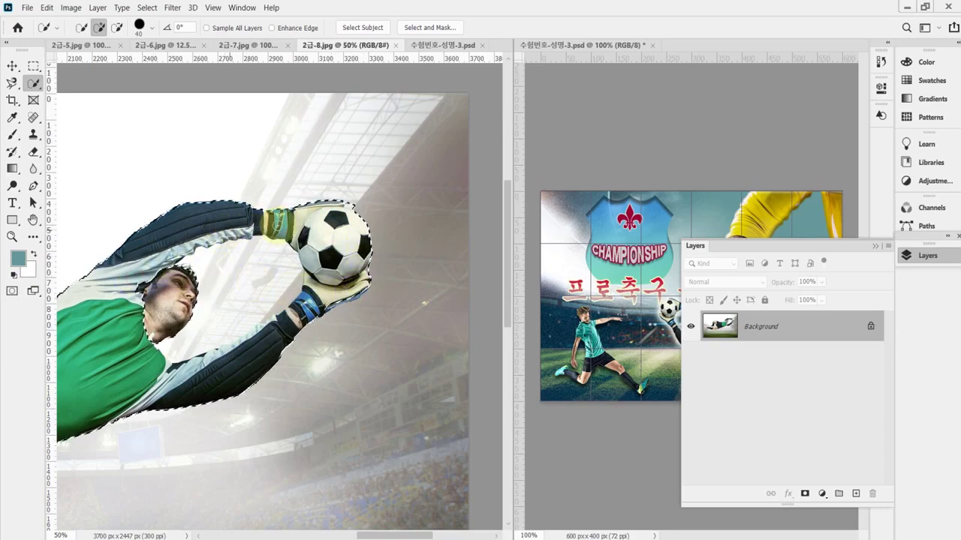
{"action": "left_click", "coordinate": [161, 300]}
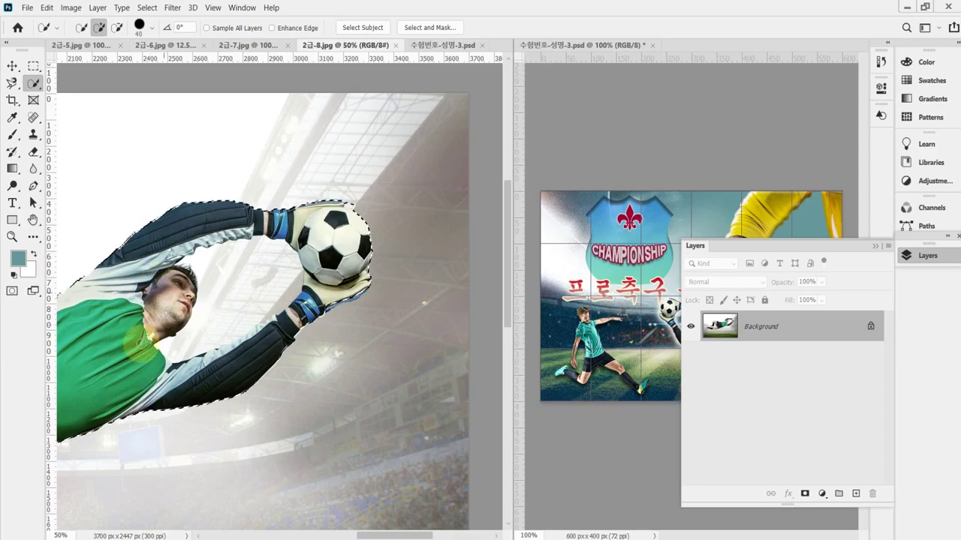
{"action": "left_click_drag", "start_coordinate": [71, 287], "coordinate": [283, 265]}
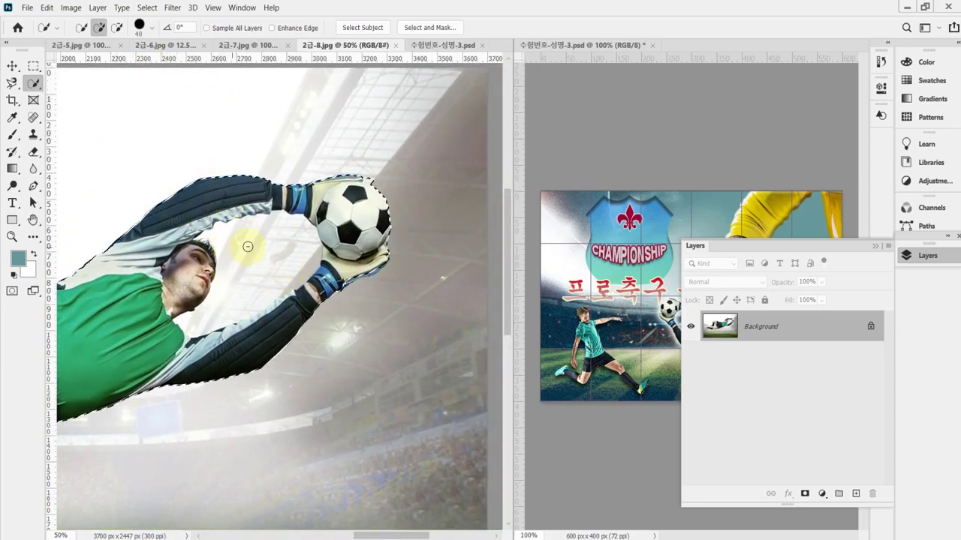
Subtract the background enclosed between the goalkeeper's arms, face and ball from the selection
{"action": "left_click_drag", "start_coordinate": [272, 258], "coordinate": [242, 256]}
{"action": "left_click_drag", "start_coordinate": [249, 289], "coordinate": [225, 321]}
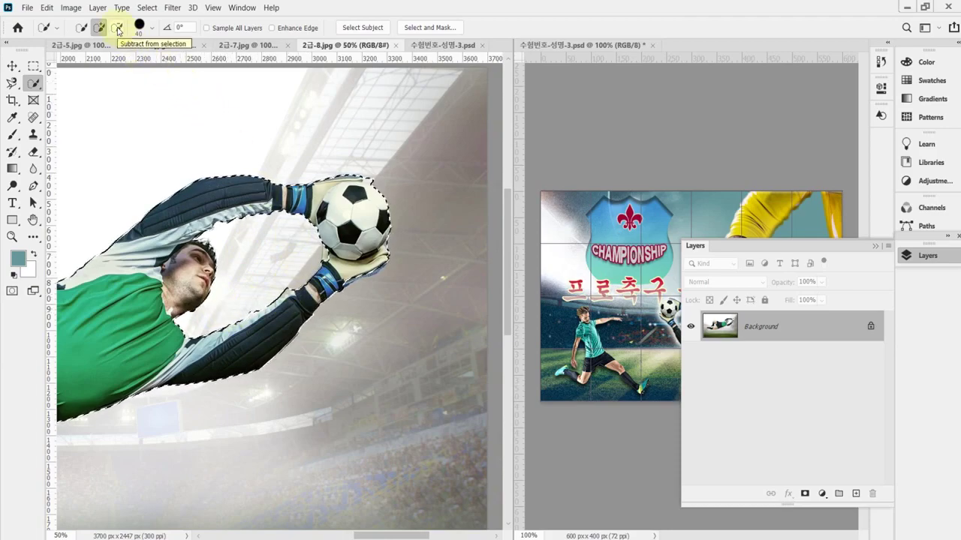
{"action": "left_click", "coordinate": [117, 28]}
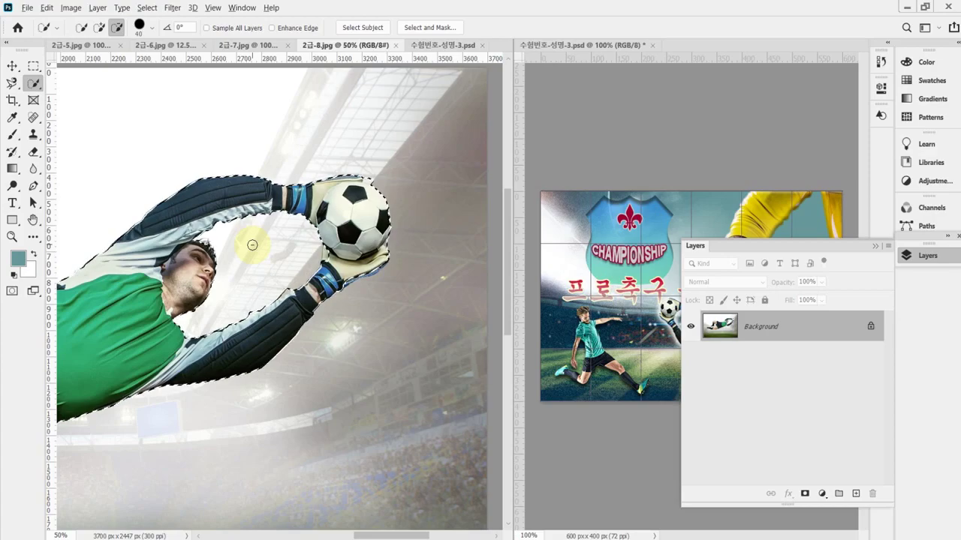
{"action": "left_click", "coordinate": [252, 244], "text": "ctrl"}
{"action": "left_click", "coordinate": [277, 258], "text": "ctrl"}
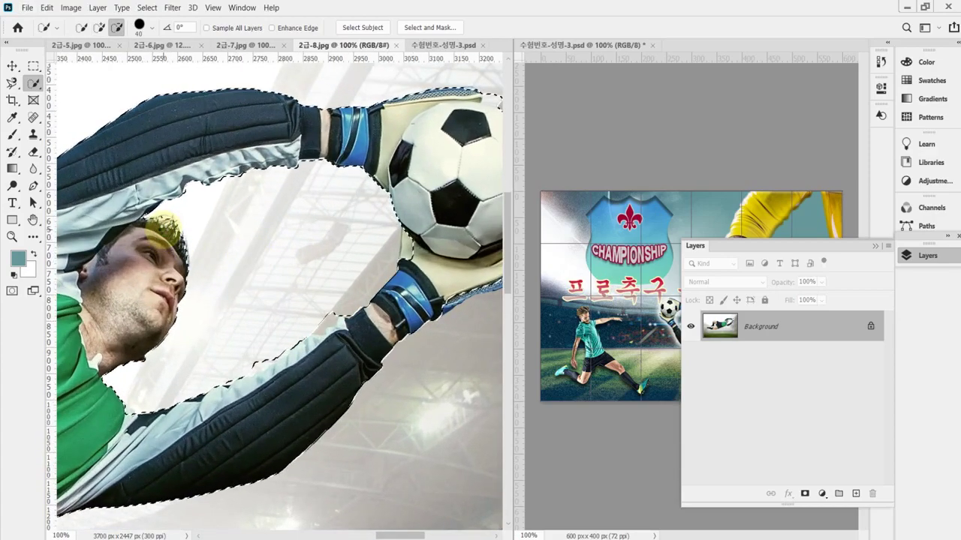
{"action": "key", "text": "ctrl+d"}
{"action": "left_click", "coordinate": [298, 240], "text": "alt"}
{"action": "left_click", "coordinate": [298, 240], "text": "alt"}
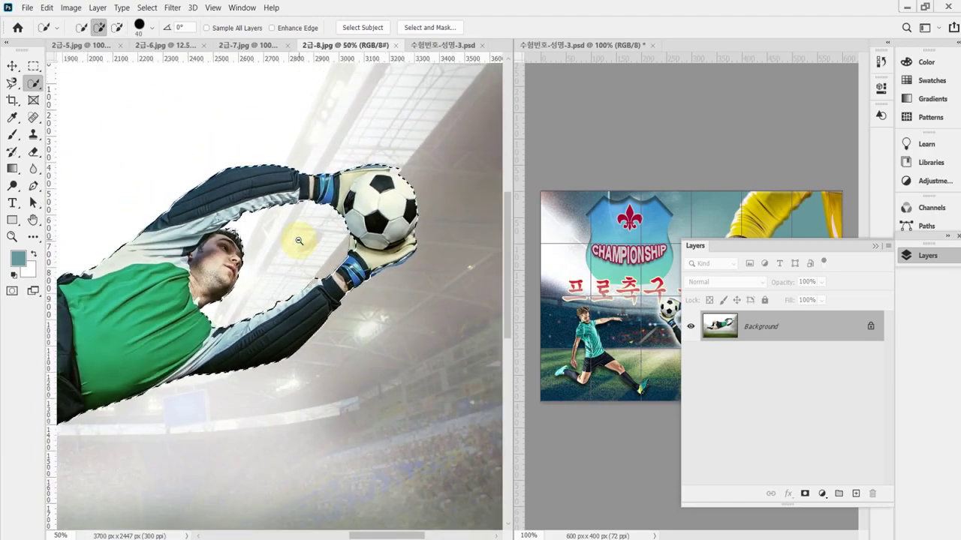
{"action": "left_click", "coordinate": [299, 239], "text": "alt"}
{"action": "left_click", "coordinate": [299, 240], "text": "alt"}
{"action": "key", "text": "ctrl+shift+d"}
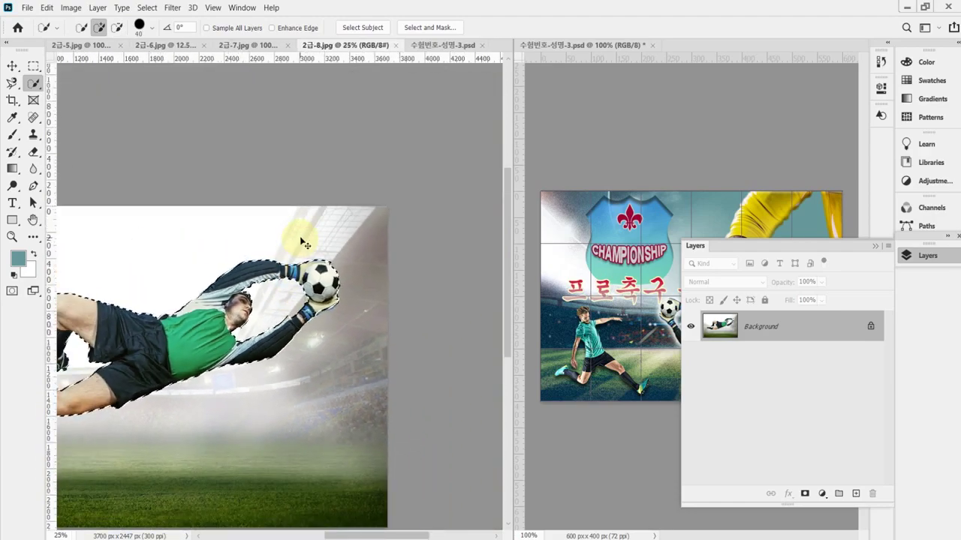
Try to bring the selected goalkeeper into 수험번호-성명-3.psd as a new layer above Layer 3
{"action": "left_click", "coordinate": [427, 47]}
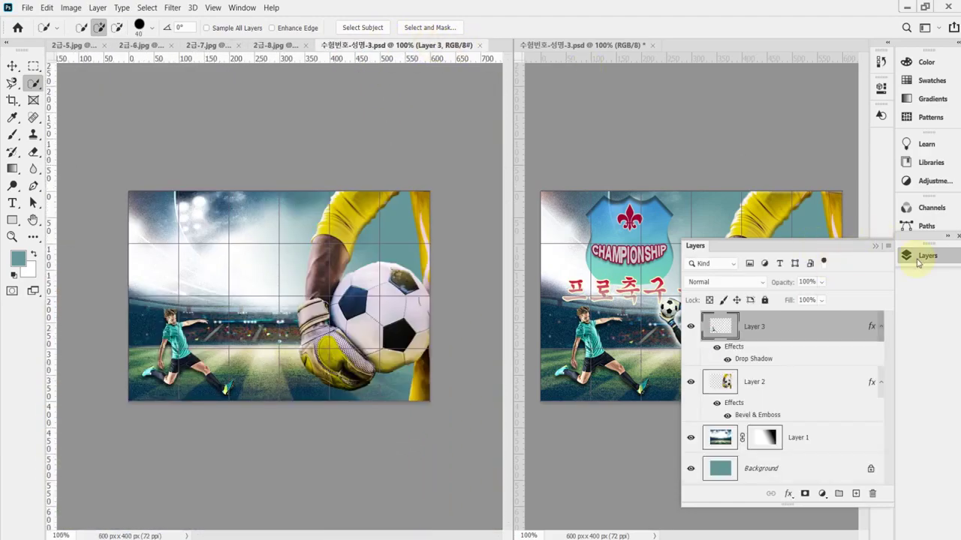
{"action": "left_click", "coordinate": [917, 255]}
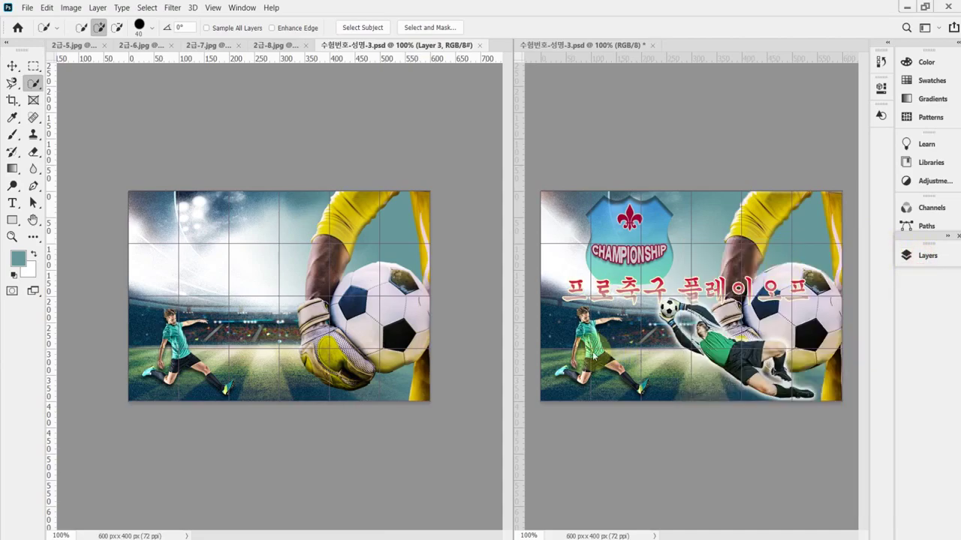
{"action": "key", "text": "ctrl+shift+alt+n"}
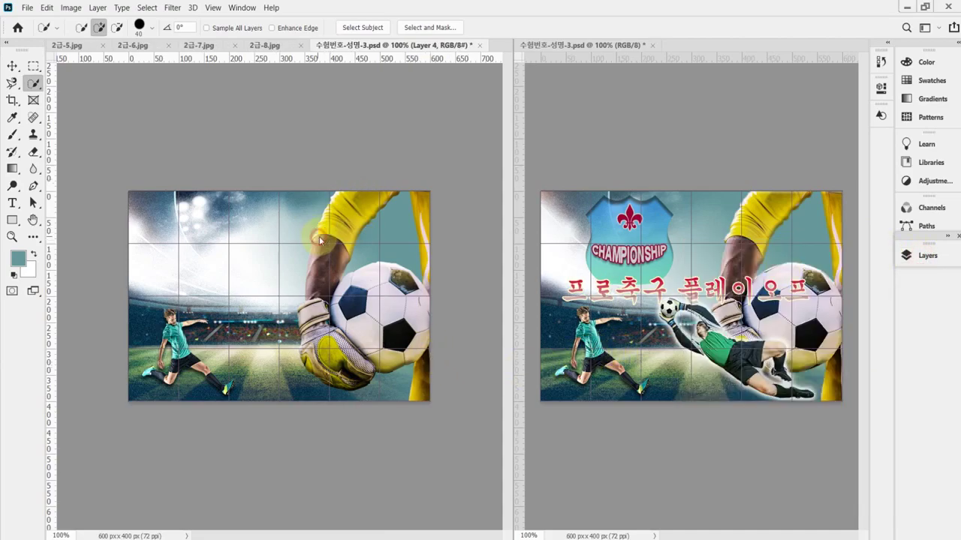
{"action": "left_click", "coordinate": [381, 187]}
{"action": "key", "text": "ctrl+shift+alt+n"}
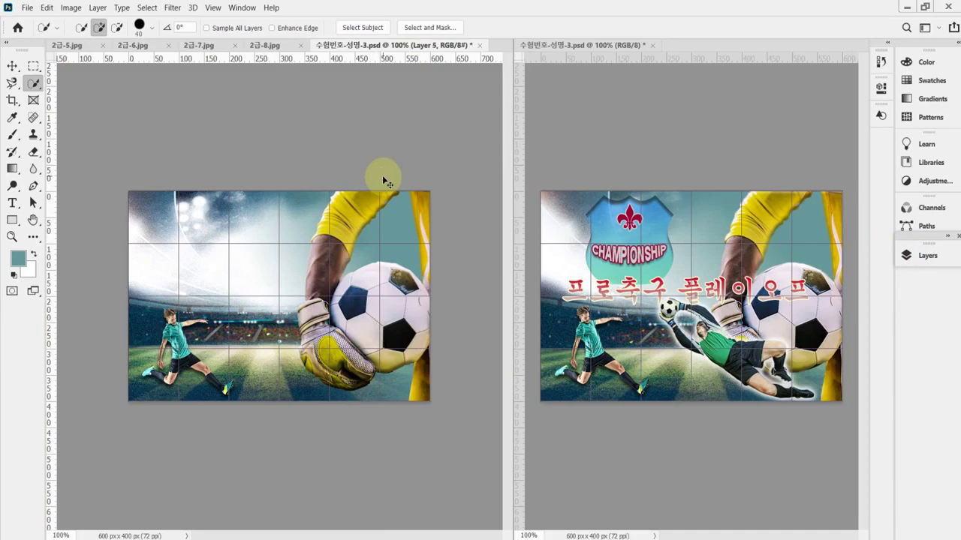
{"action": "left_click", "coordinate": [267, 46]}
{"action": "left_click_drag", "start_coordinate": [274, 49], "coordinate": [33, 58]}
{"action": "left_click", "coordinate": [13, 67]}
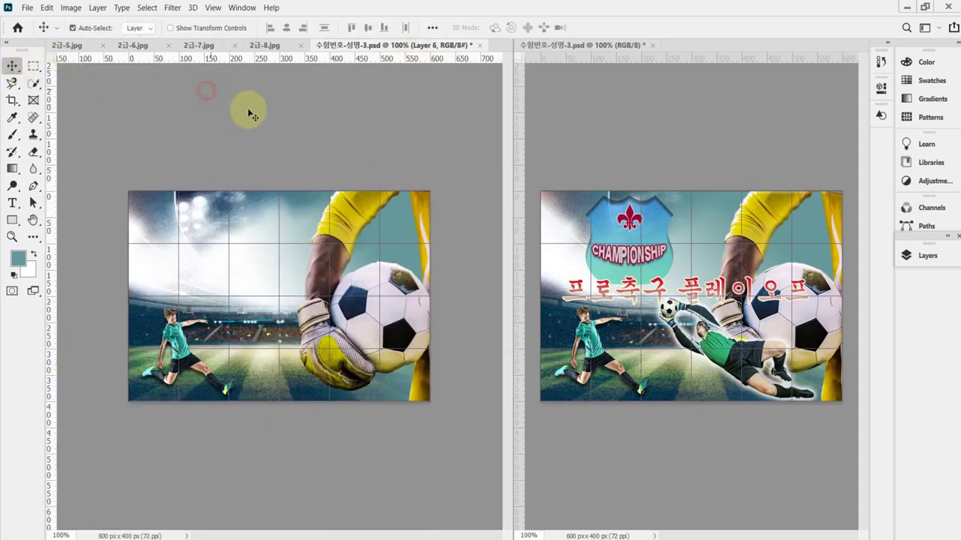
{"action": "left_click", "coordinate": [295, 173]}
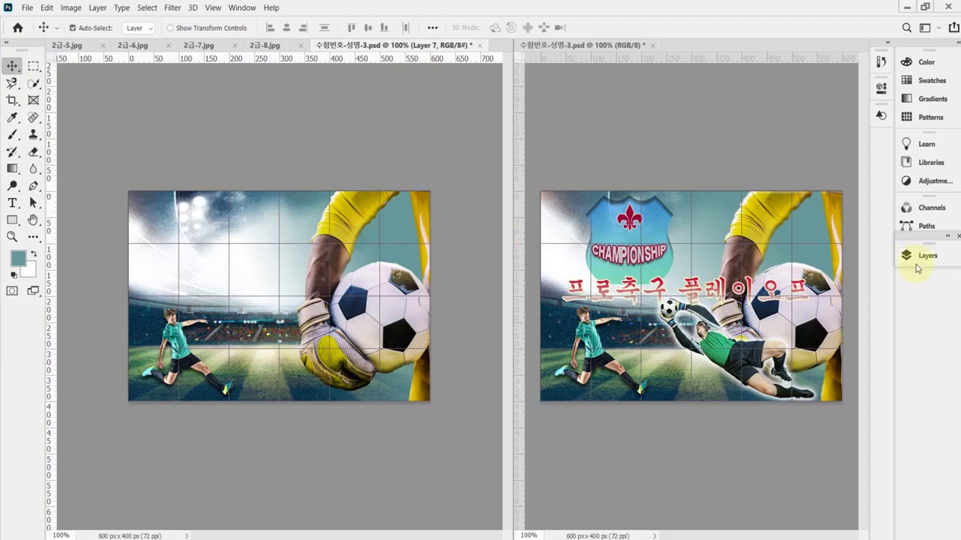
{"action": "left_click", "coordinate": [917, 257]}
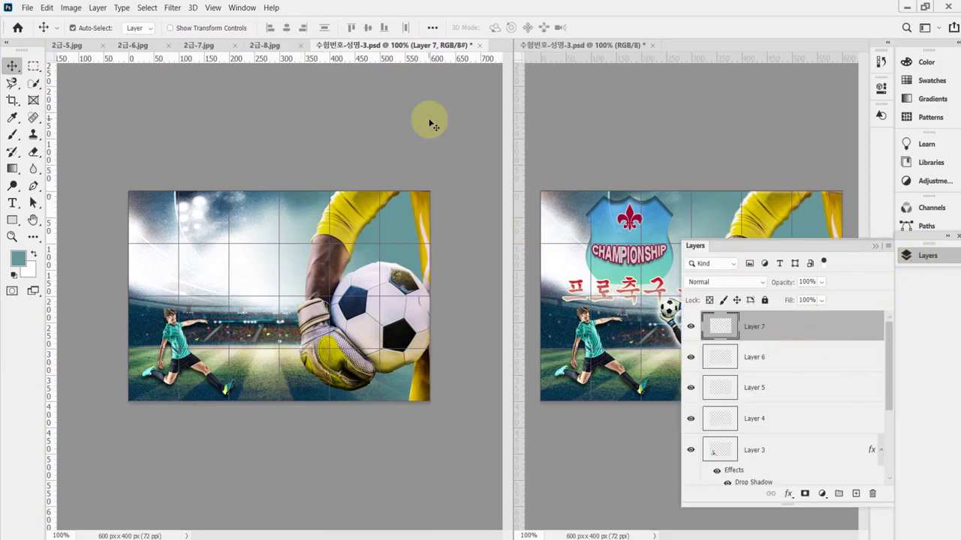
Copy the selected goalkeeper in 2급-8.jpg and return to the 수험번호-성명-3.psd composition
{"action": "left_click", "coordinate": [259, 45]}
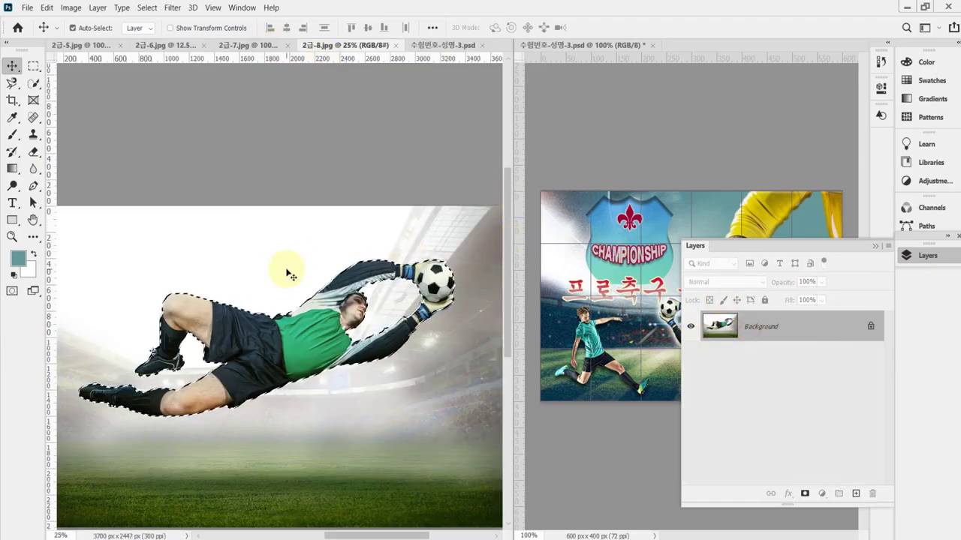
{"action": "left_click", "coordinate": [47, 7]}
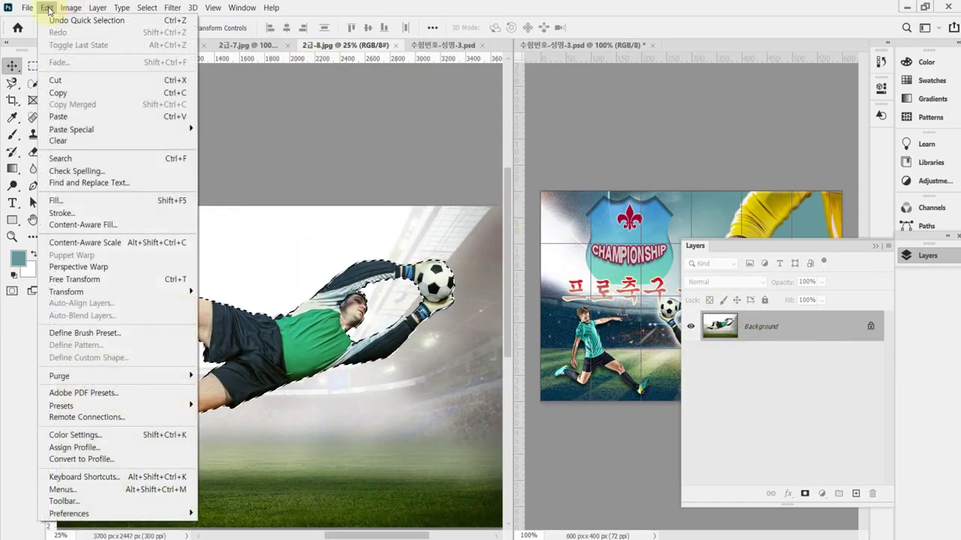
{"action": "left_click", "coordinate": [80, 93]}
{"action": "left_click", "coordinate": [441, 45]}
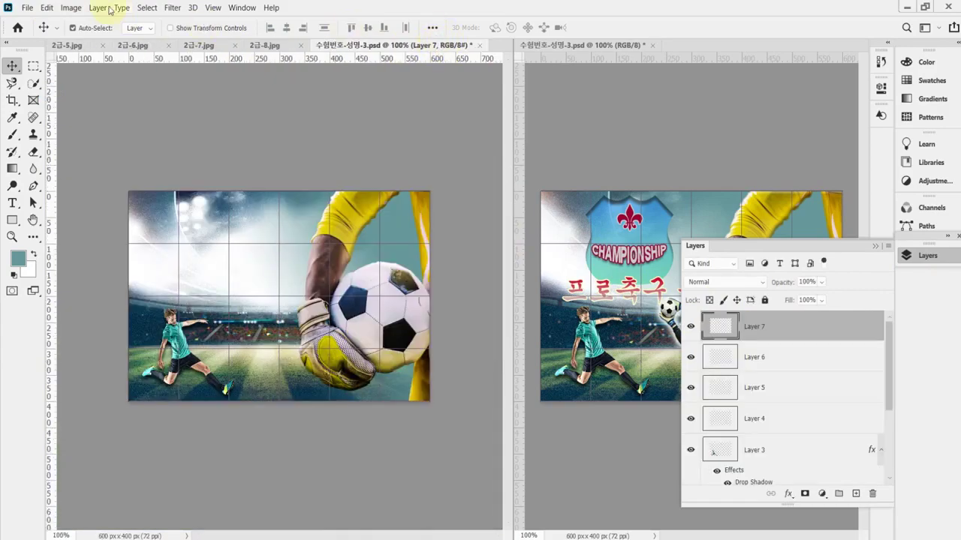
Delete the extra Layers 4 to 7 from the composition, and undo one more new layer added above Layer 3
{"action": "left_click", "coordinate": [815, 425], "text": "shift"}
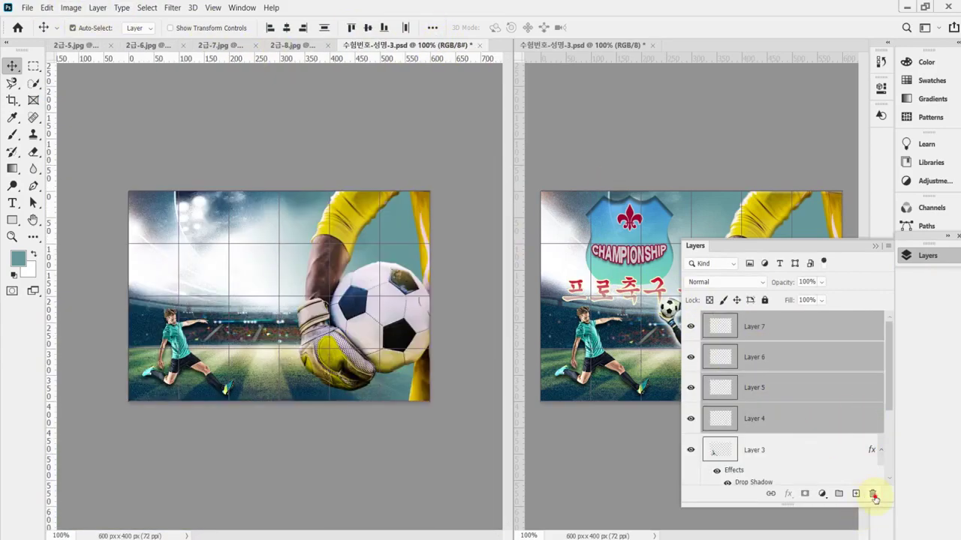
{"action": "left_click", "coordinate": [872, 495]}
{"action": "left_click", "coordinate": [447, 220]}
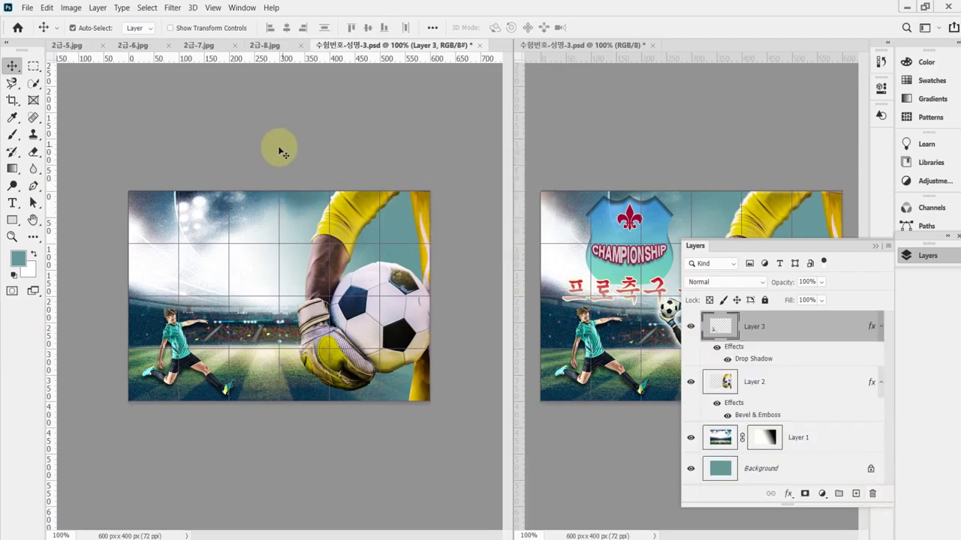
{"action": "key", "text": "ctrl+shift+alt+n"}
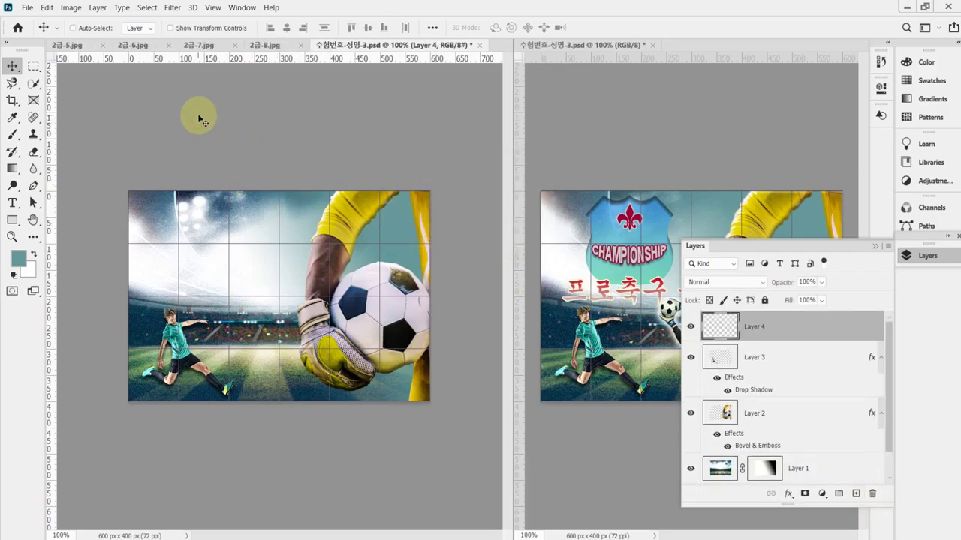
{"action": "key", "text": "ctrl+z"}
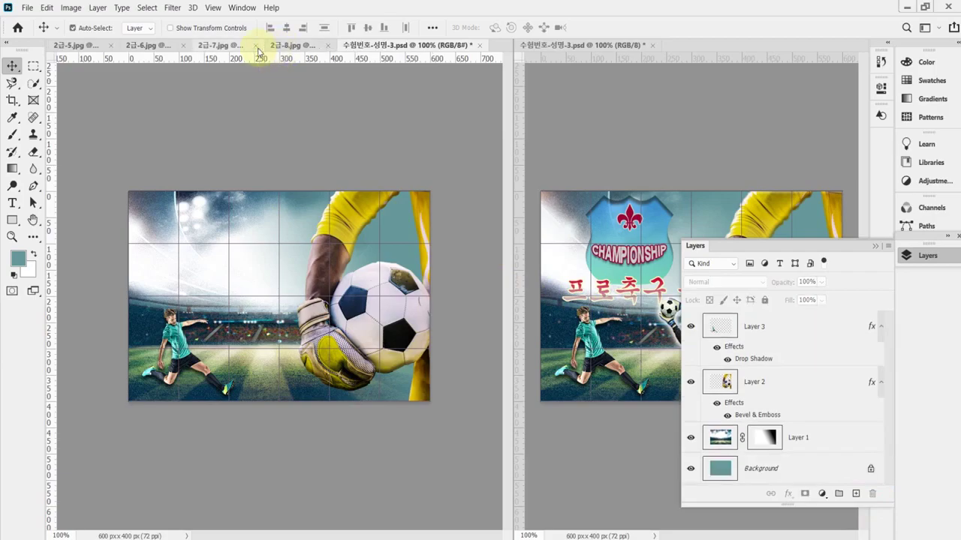
{"action": "left_click", "coordinate": [294, 43]}
{"action": "scroll", "coordinate": [285, 300], "scroll_direction": "down", "scroll_amount": 2}
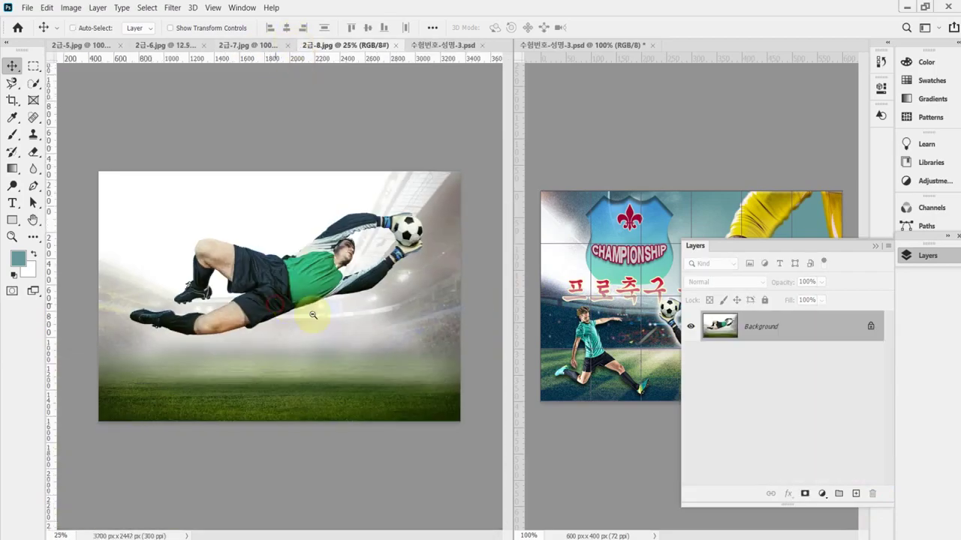
{"action": "left_click", "coordinate": [73, 28]}
{"action": "left_click_drag", "start_coordinate": [283, 276], "coordinate": [294, 329]}
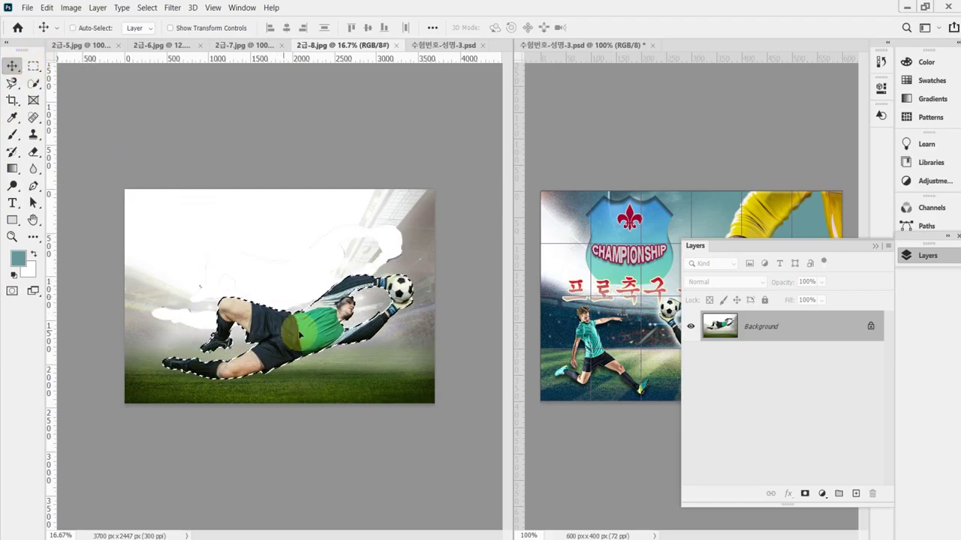
{"action": "key", "text": "ctrl+z"}
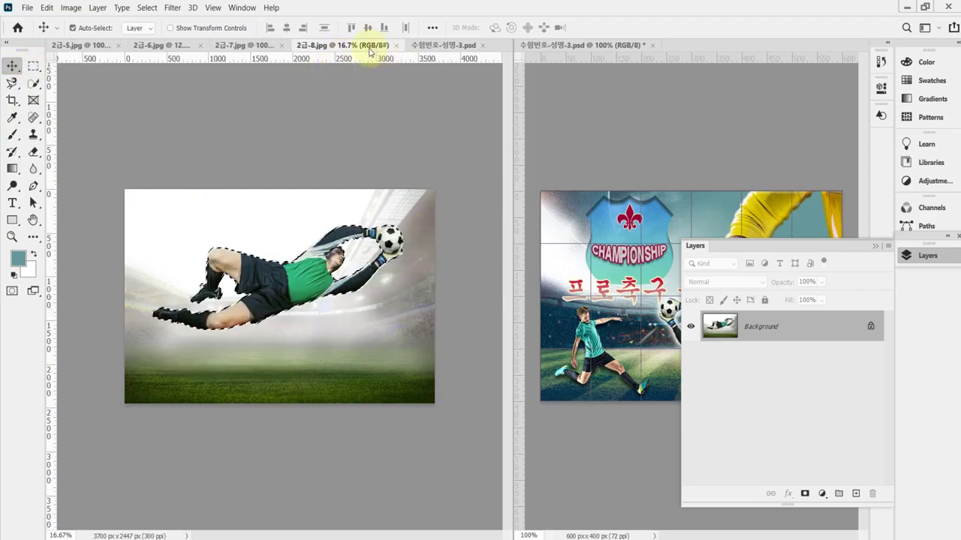
Float 2급-8.jpg in its own window, bring its selected goalkeeper into 수험번호-성명-3.psd as a layer above Layer 3, and minimize the source window
{"action": "left_click_drag", "start_coordinate": [365, 47], "coordinate": [489, 117]}
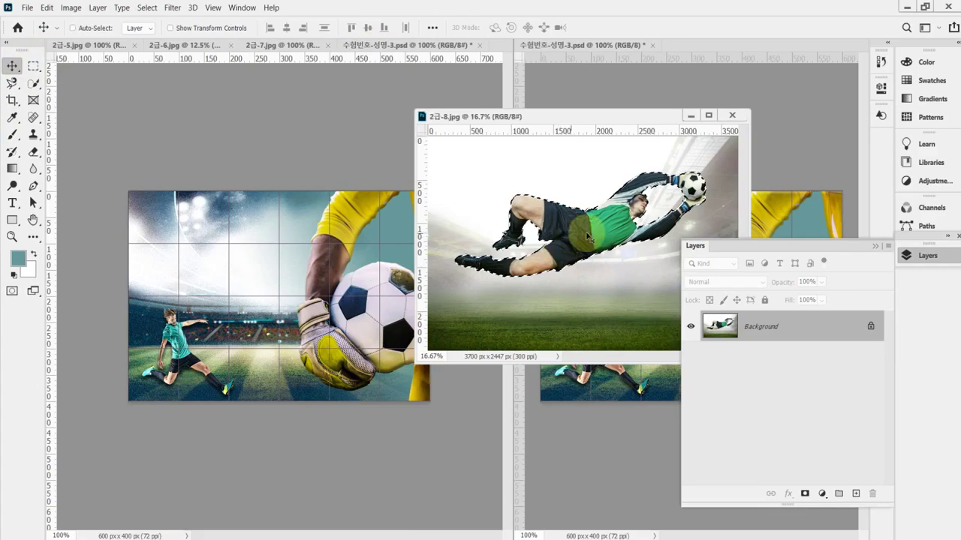
{"action": "left_click_drag", "start_coordinate": [582, 244], "coordinate": [307, 285]}
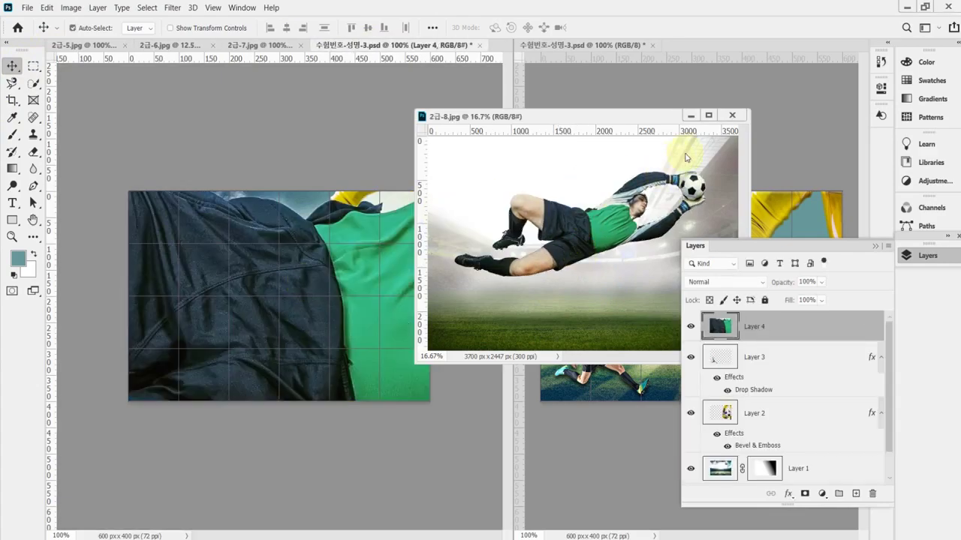
{"action": "left_click", "coordinate": [692, 116]}
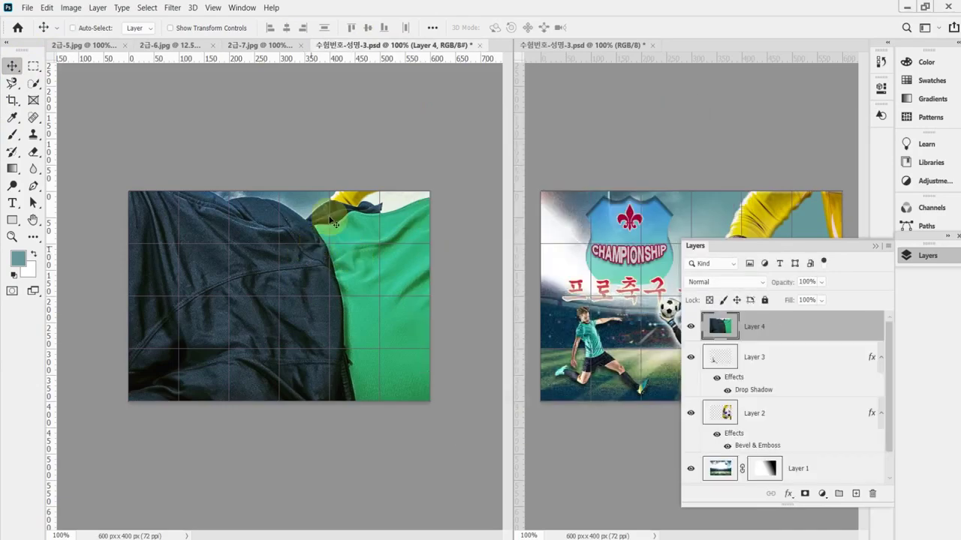
Scale the goalkeeper layer proportionally to 13%, shift it slightly down, and flip it horizontally
{"action": "key", "text": "ctrl+t"}
{"action": "left_click_drag", "start_coordinate": [215, 29], "coordinate": [156, 39]}
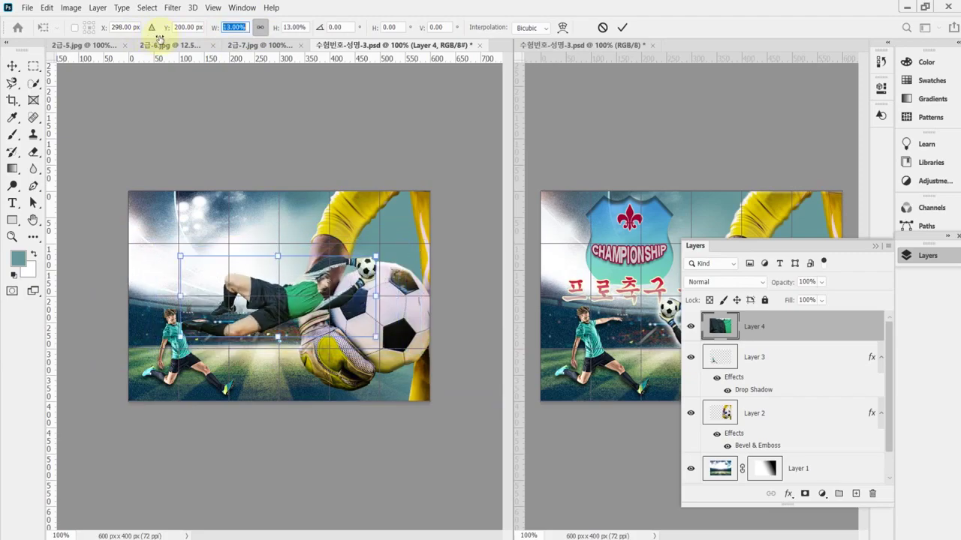
{"action": "left_click", "coordinate": [921, 257]}
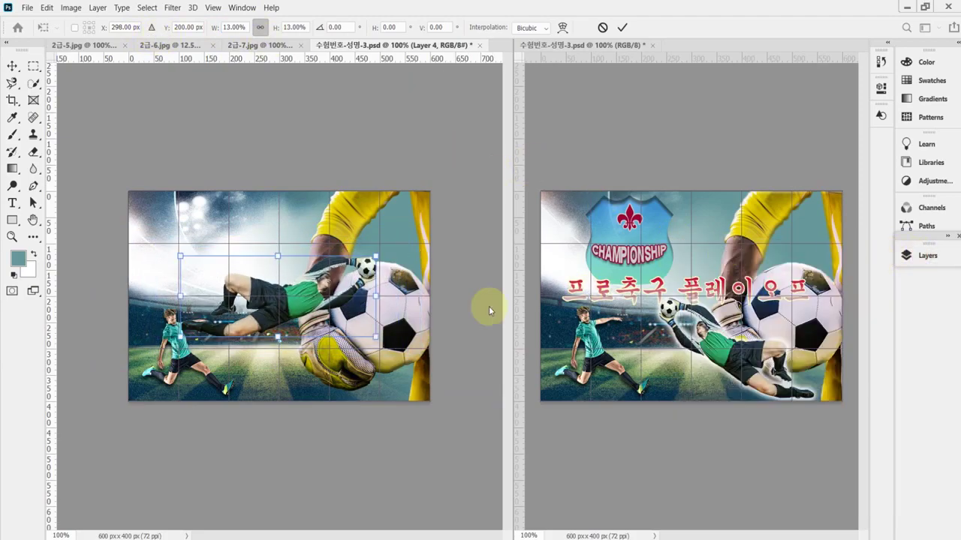
{"action": "left_click_drag", "start_coordinate": [320, 285], "coordinate": [332, 321]}
{"action": "right_click", "coordinate": [332, 321]}
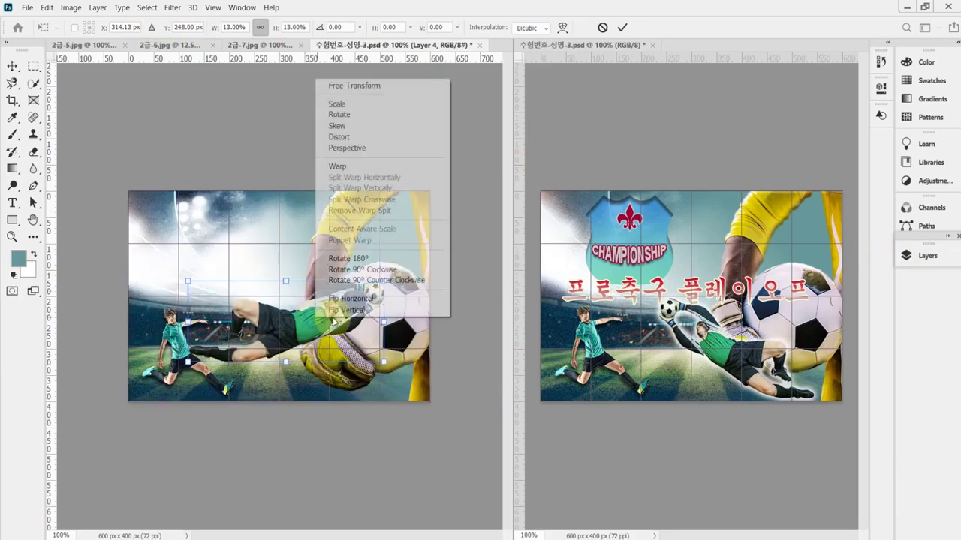
{"action": "left_click", "coordinate": [367, 299]}
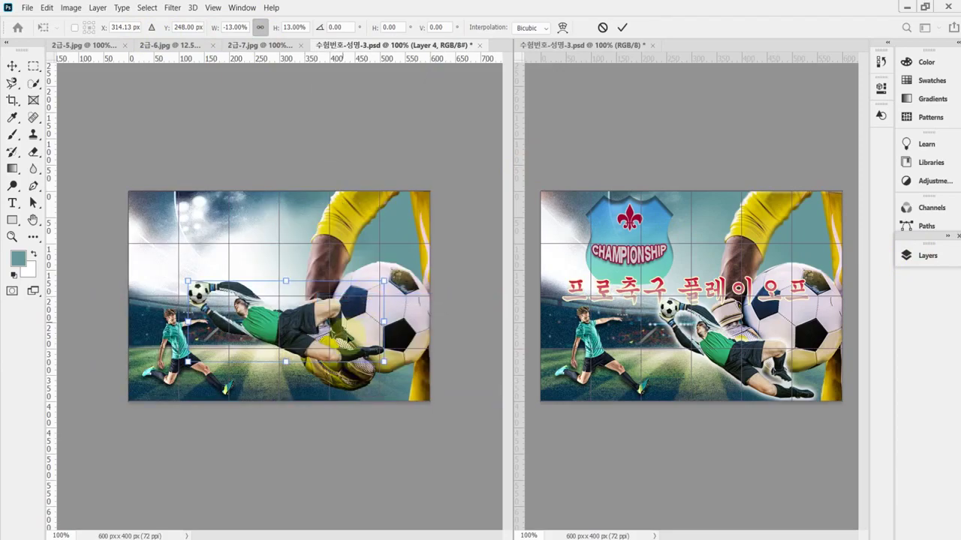
Scale the flipped goalkeeper to about 11.35%, rotate it to about -167.25°, and place it over the glove at about Y 298 px, matching the sample
{"action": "left_click_drag", "start_coordinate": [211, 291], "coordinate": [284, 295]}
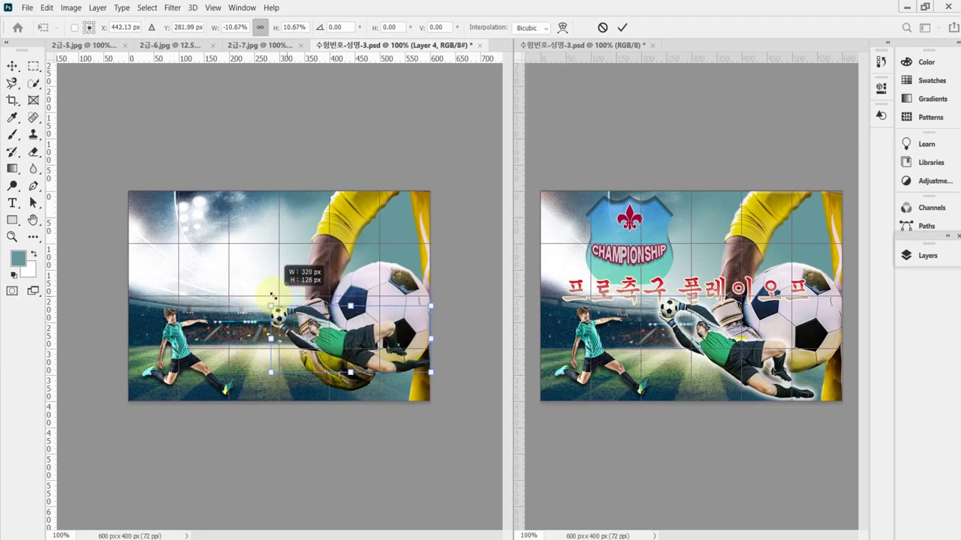
{"action": "left_click_drag", "start_coordinate": [350, 341], "coordinate": [307, 343]}
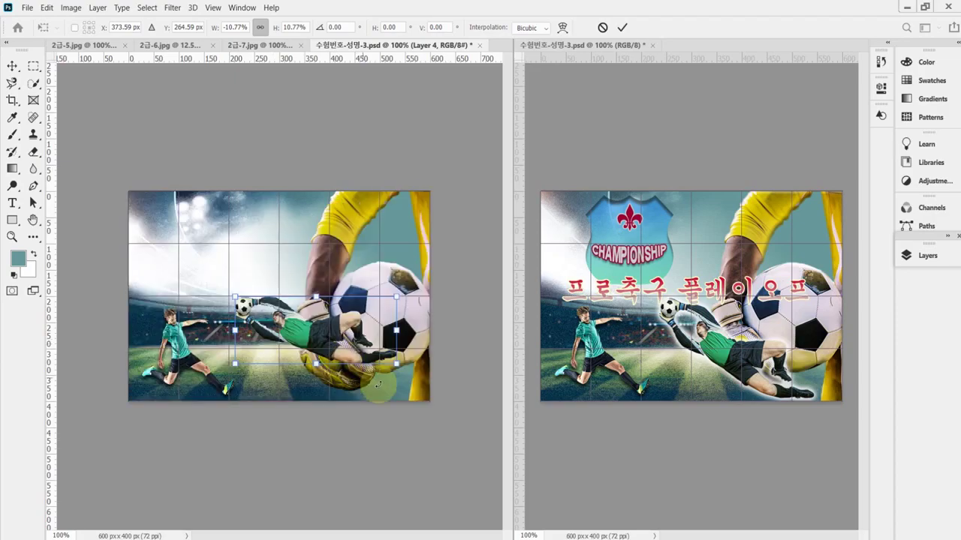
{"action": "left_click_drag", "start_coordinate": [417, 373], "coordinate": [407, 397]}
{"action": "left_click_drag", "start_coordinate": [323, 340], "coordinate": [324, 356]}
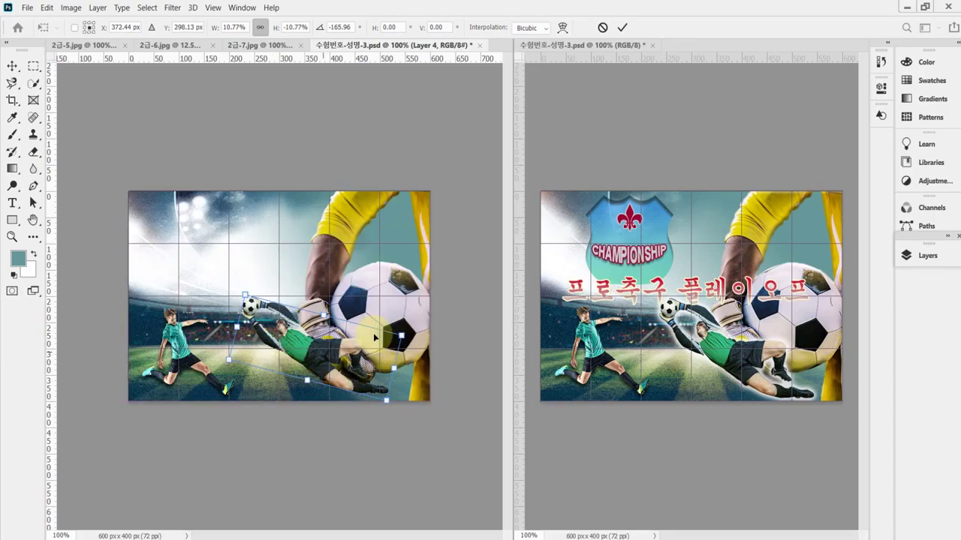
{"action": "left_click_drag", "start_coordinate": [402, 335], "coordinate": [410, 305]}
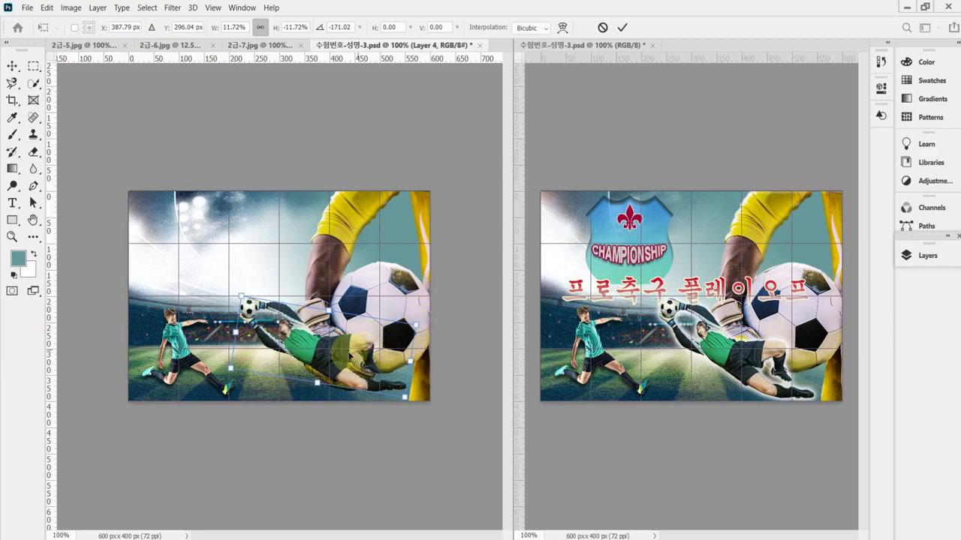
{"action": "left_click_drag", "start_coordinate": [340, 352], "coordinate": [349, 349]}
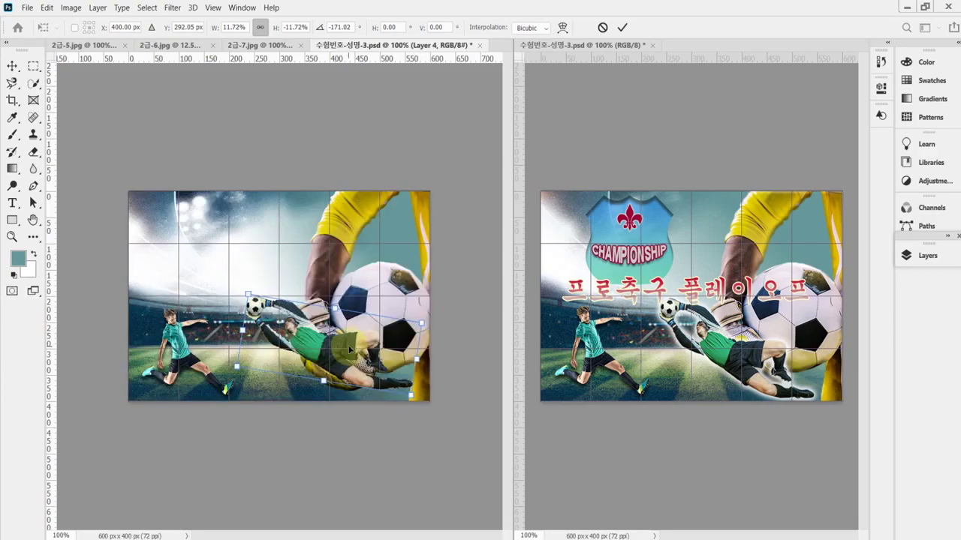
{"action": "left_click_drag", "start_coordinate": [408, 412], "coordinate": [401, 408]}
{"action": "left_click_drag", "start_coordinate": [324, 352], "coordinate": [324, 356]}
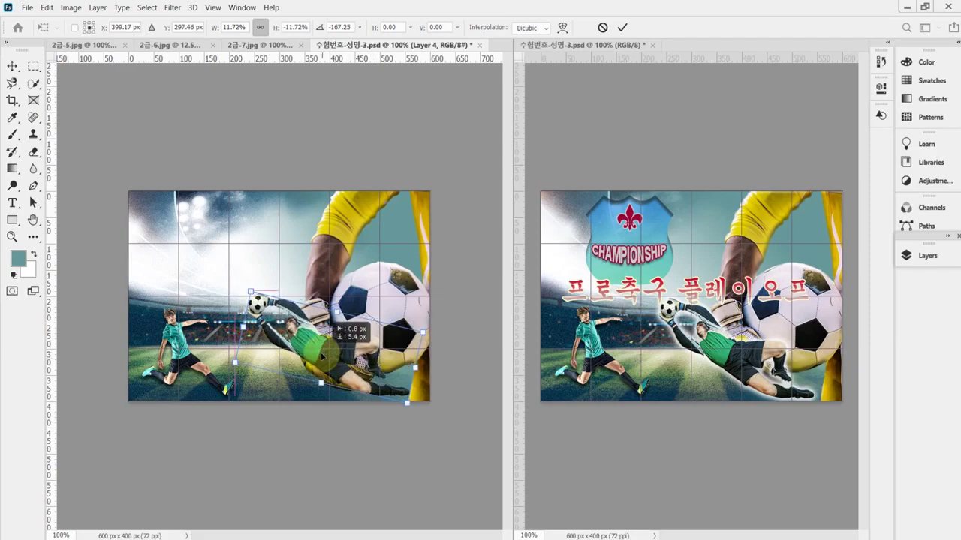
{"action": "left_click_drag", "start_coordinate": [324, 357], "coordinate": [324, 358]}
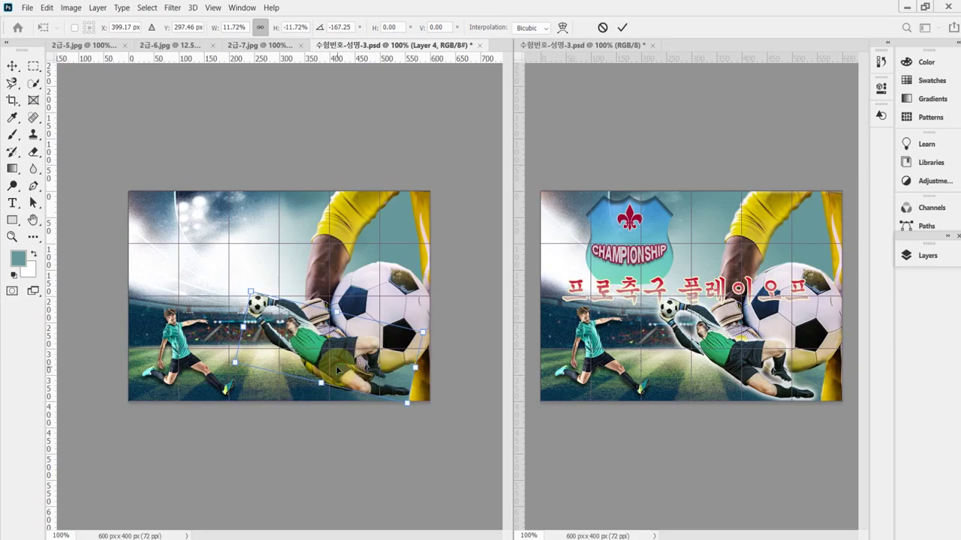
{"action": "left_click_drag", "start_coordinate": [422, 332], "coordinate": [420, 331]}
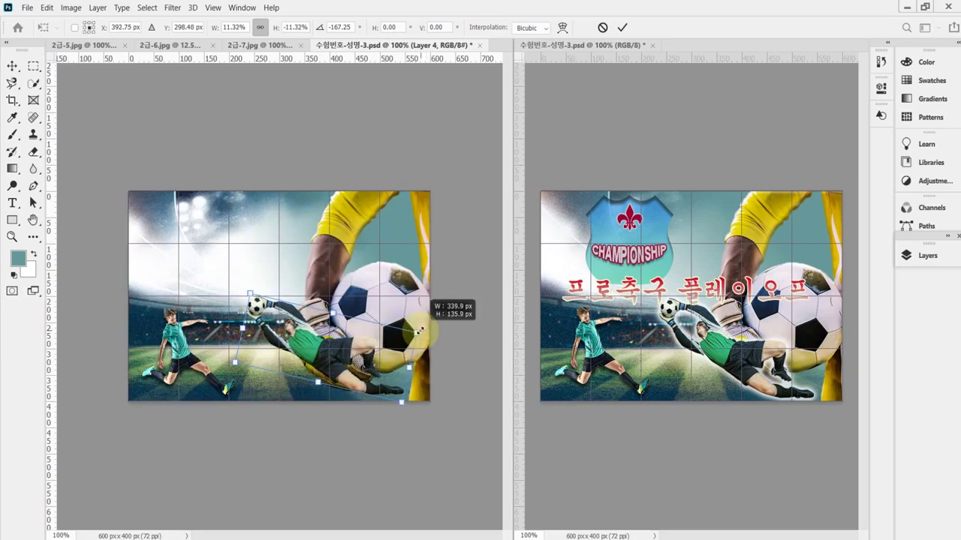
{"action": "left_click_drag", "start_coordinate": [419, 331], "coordinate": [420, 331]}
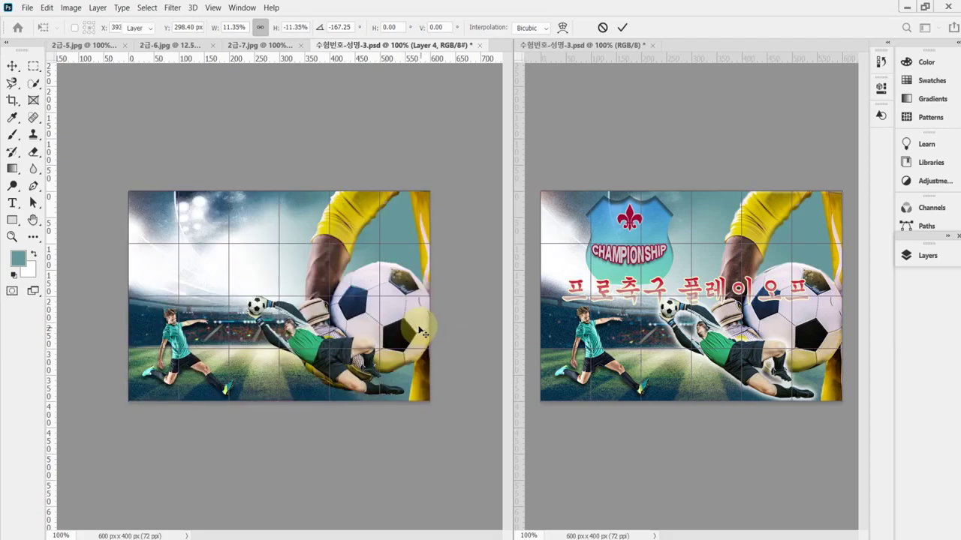
{"action": "key", "text": "Return"}
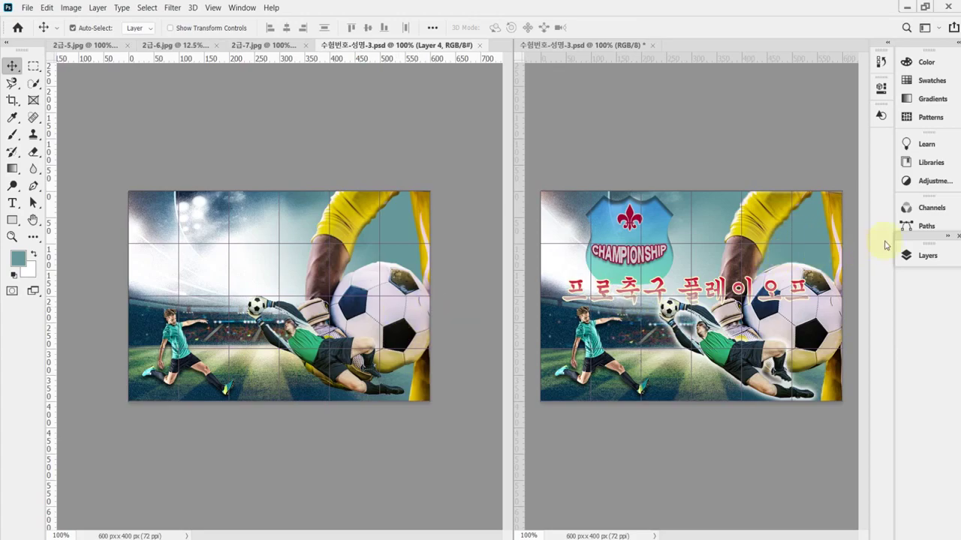
Add an Outer Glow to the goalkeeper's Layer 4 with 10% spread and 15 px size
{"action": "left_click", "coordinate": [927, 256]}
{"action": "left_click", "coordinate": [790, 494]}
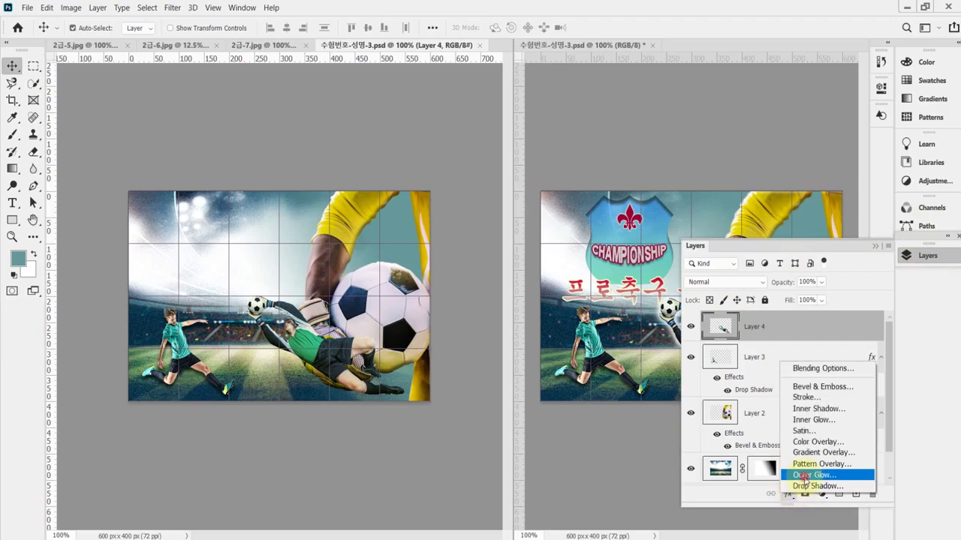
{"action": "left_click", "coordinate": [803, 476]}
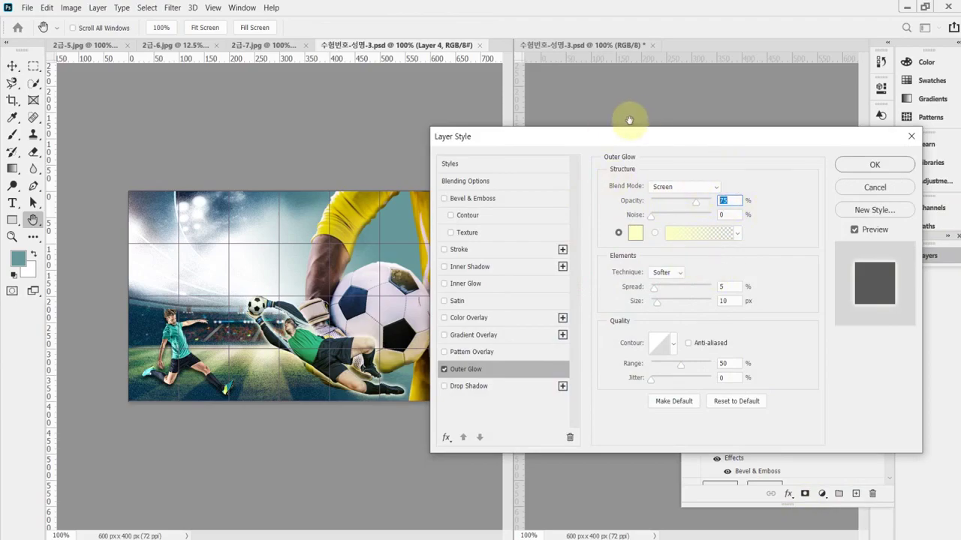
{"action": "left_click_drag", "start_coordinate": [650, 136], "coordinate": [579, 118]}
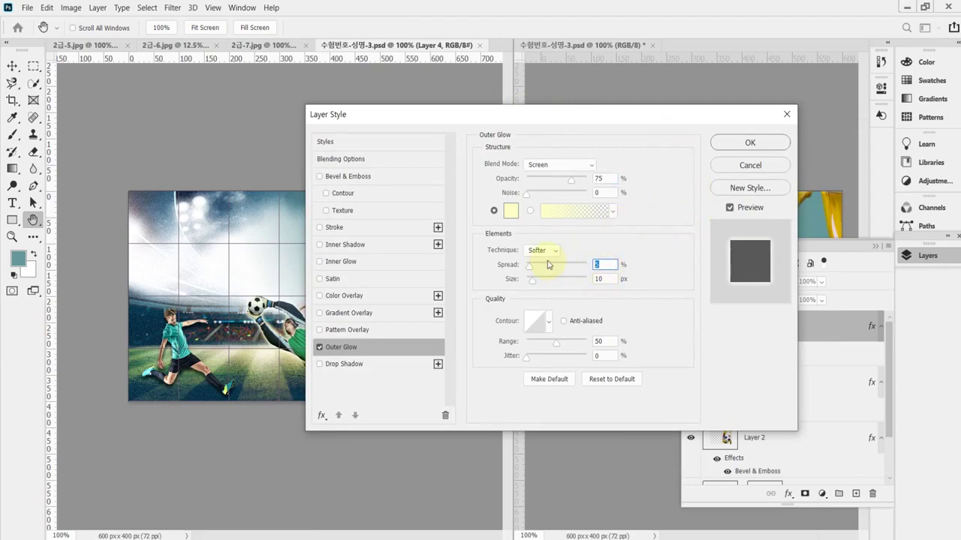
{"action": "type", "text": "10"}
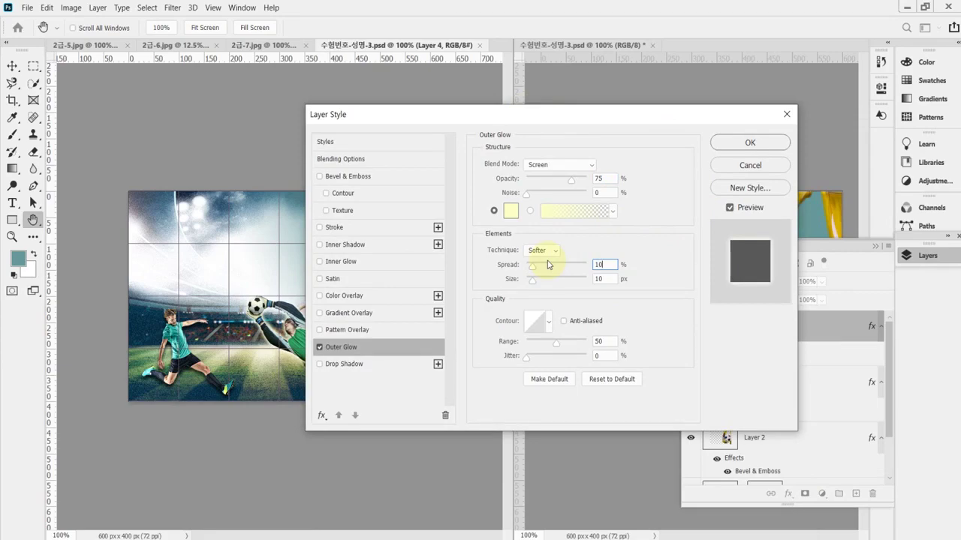
{"action": "type", "text": "15"}
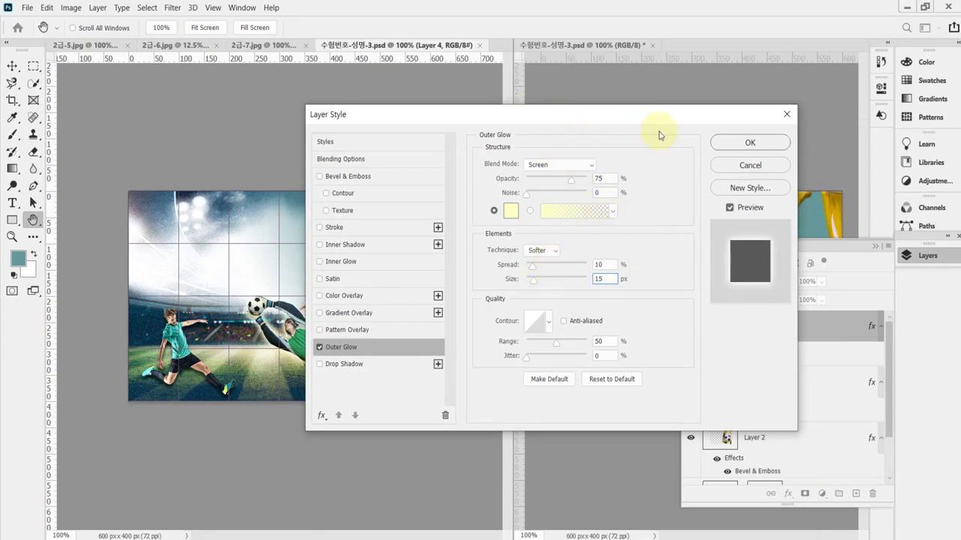
{"action": "left_click", "coordinate": [760, 143]}
{"action": "left_click", "coordinate": [923, 257]}
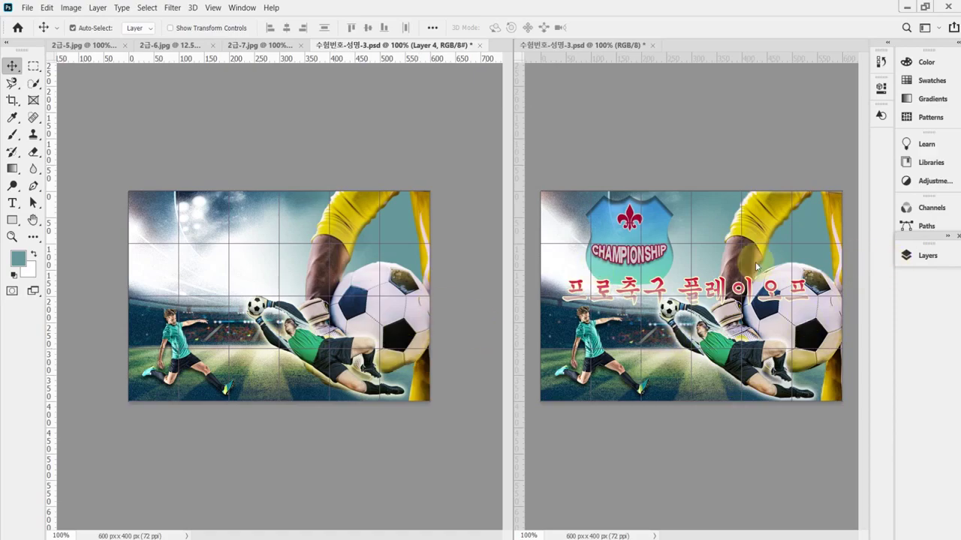
Set the colour of Layer 4's Outer Glow to white (ffffff)
{"action": "left_click", "coordinate": [928, 256]}
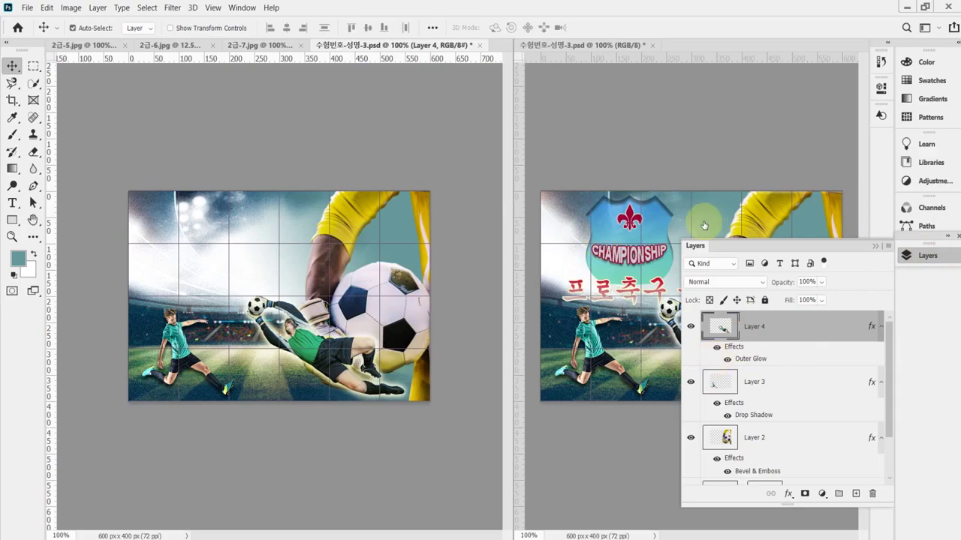
{"action": "left_click", "coordinate": [511, 211]}
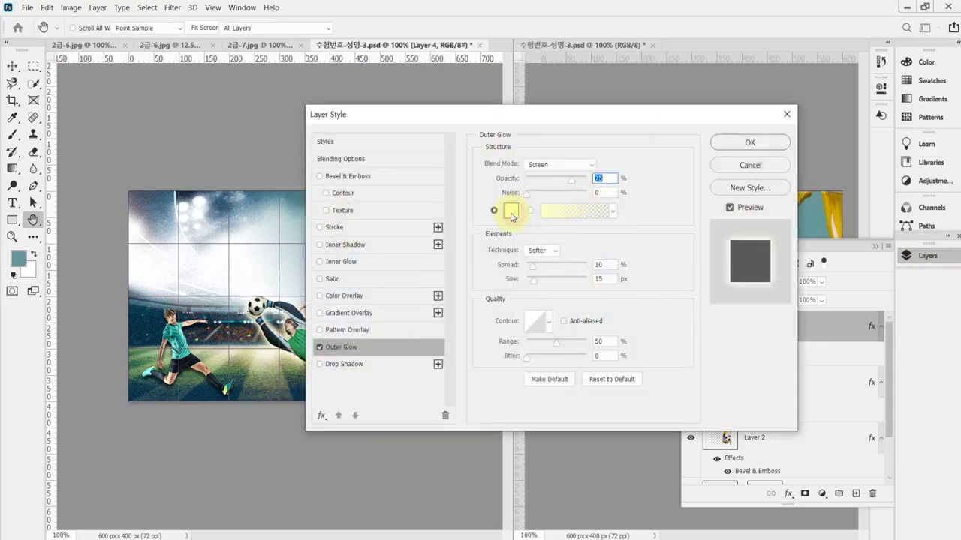
{"action": "left_click", "coordinate": [322, 230]}
{"action": "left_click", "coordinate": [583, 222]}
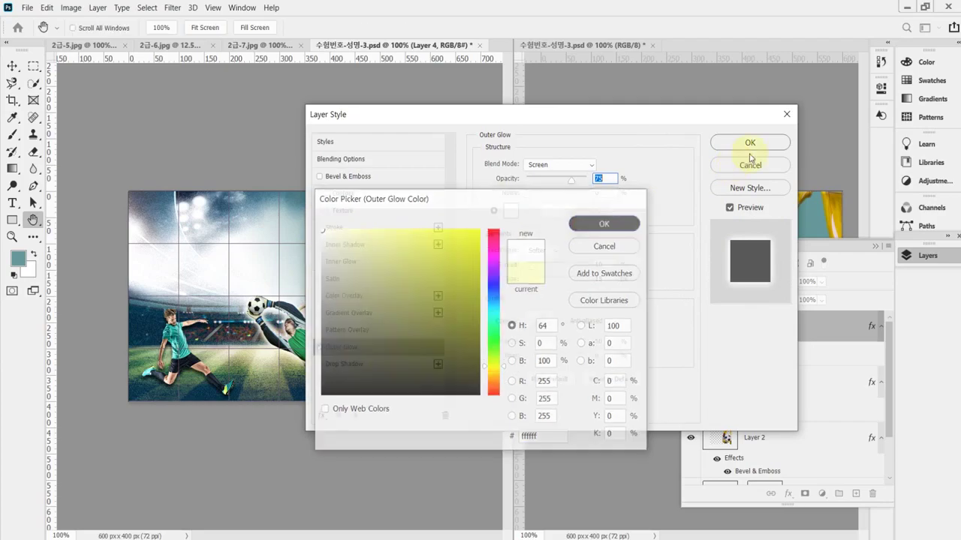
{"action": "left_click", "coordinate": [750, 143]}
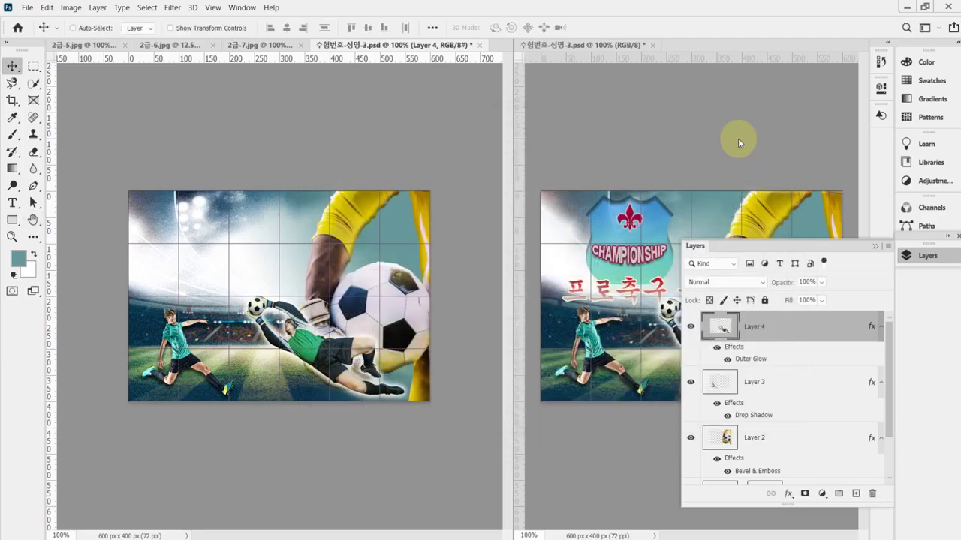
{"action": "left_click", "coordinate": [917, 259]}
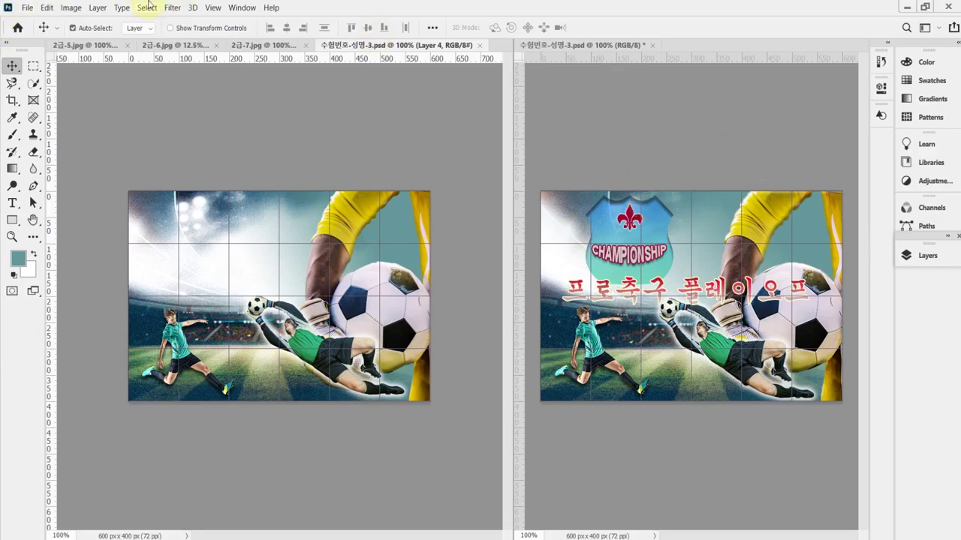
Choose the Custom Shape tool with the notched-top shield sign from the Symbols set of All Legacy Default Shapes
{"action": "left_click_drag", "start_coordinate": [17, 220], "coordinate": [86, 285]}
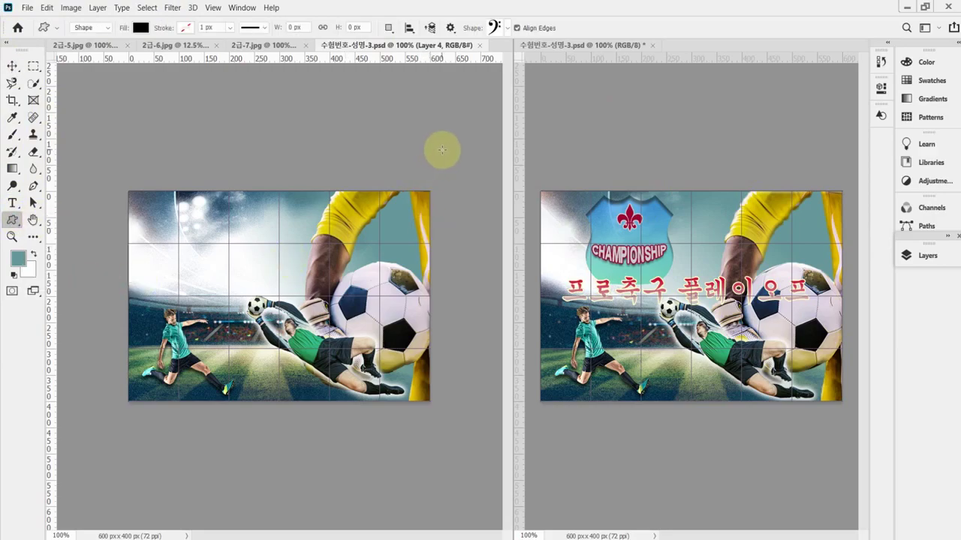
{"action": "left_click", "coordinate": [508, 28]}
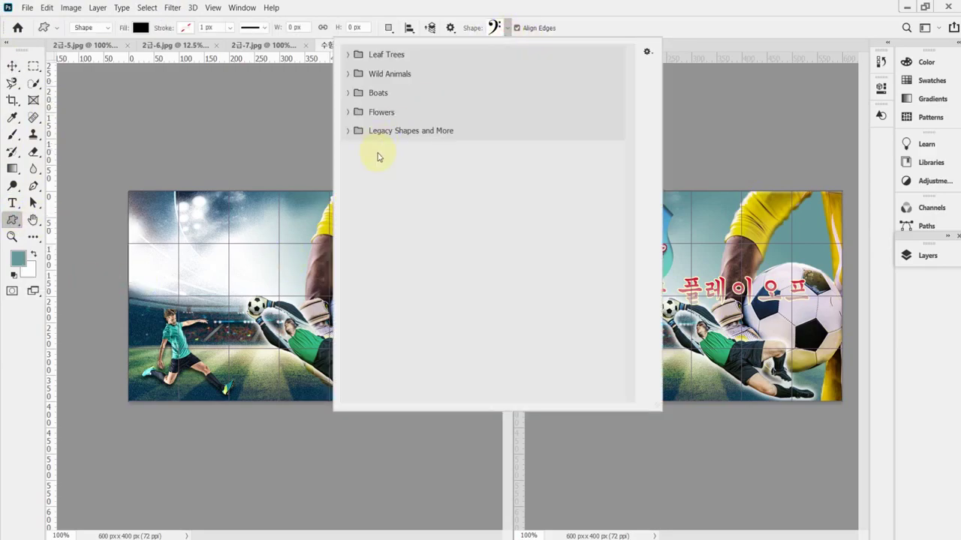
{"action": "left_click", "coordinate": [348, 131]}
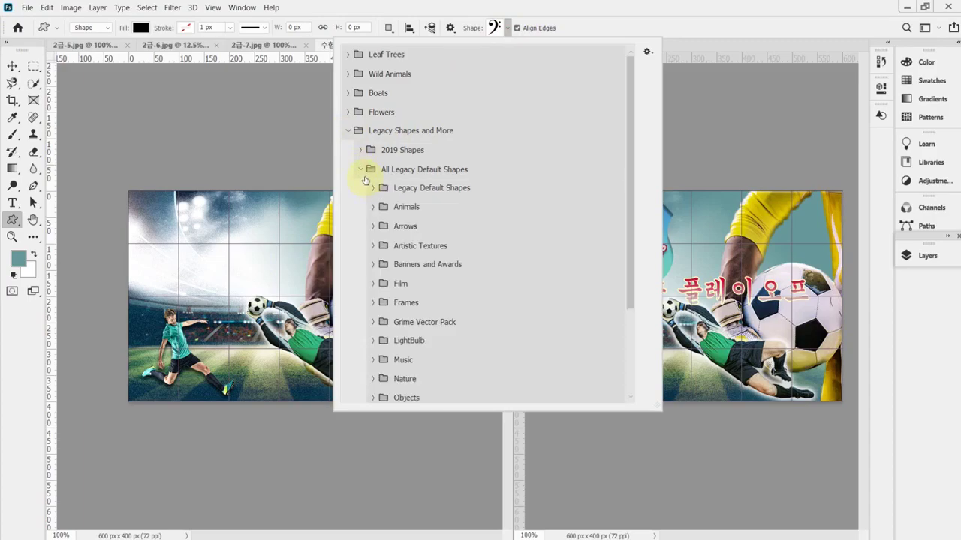
{"action": "scroll", "coordinate": [381, 279], "scroll_direction": "down", "scroll_amount": 4}
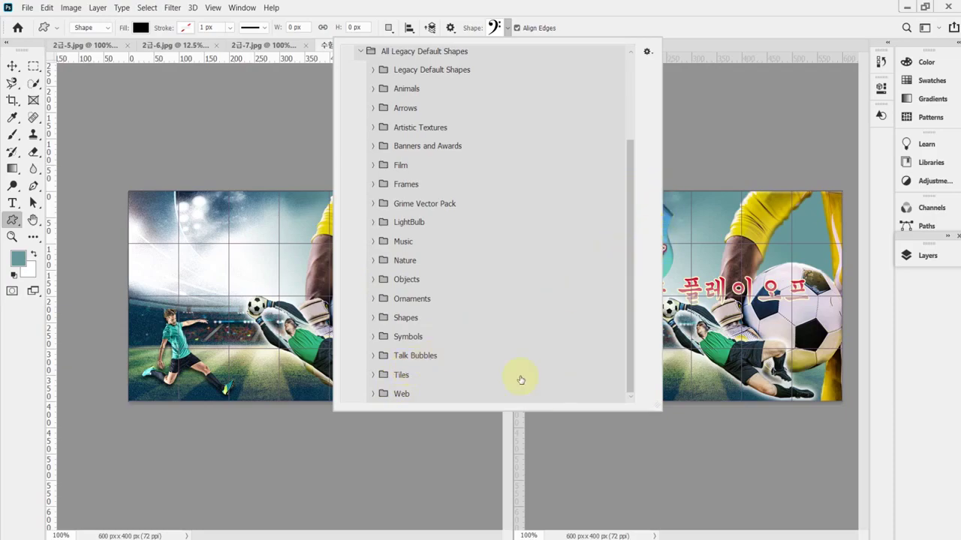
{"action": "left_click", "coordinate": [373, 338]}
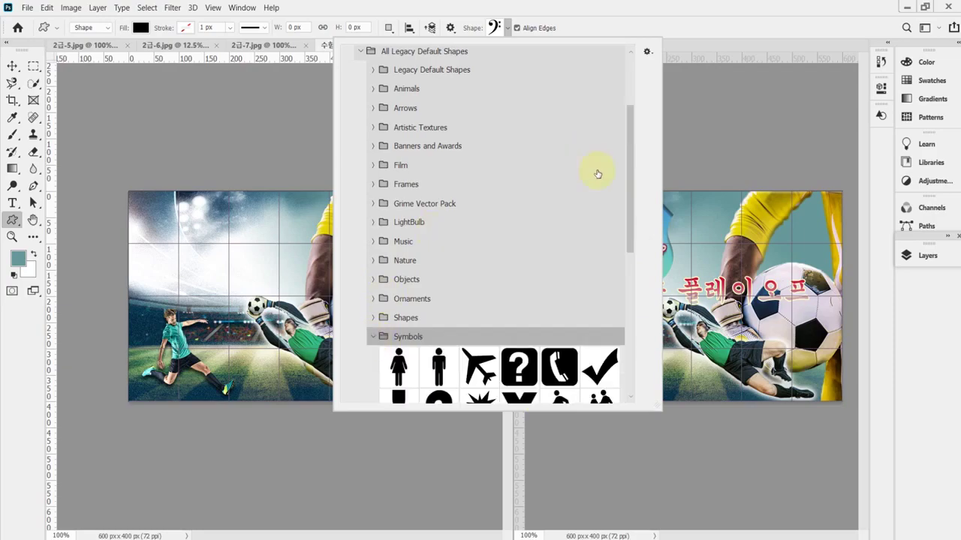
{"action": "left_click_drag", "start_coordinate": [633, 196], "coordinate": [640, 297]}
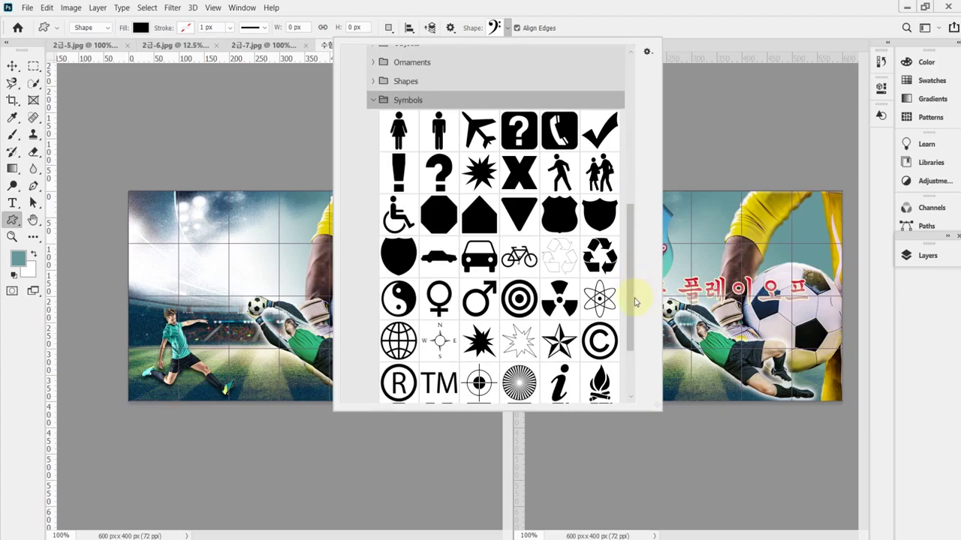
{"action": "left_click", "coordinate": [556, 216]}
{"action": "left_click", "coordinate": [555, 216]}
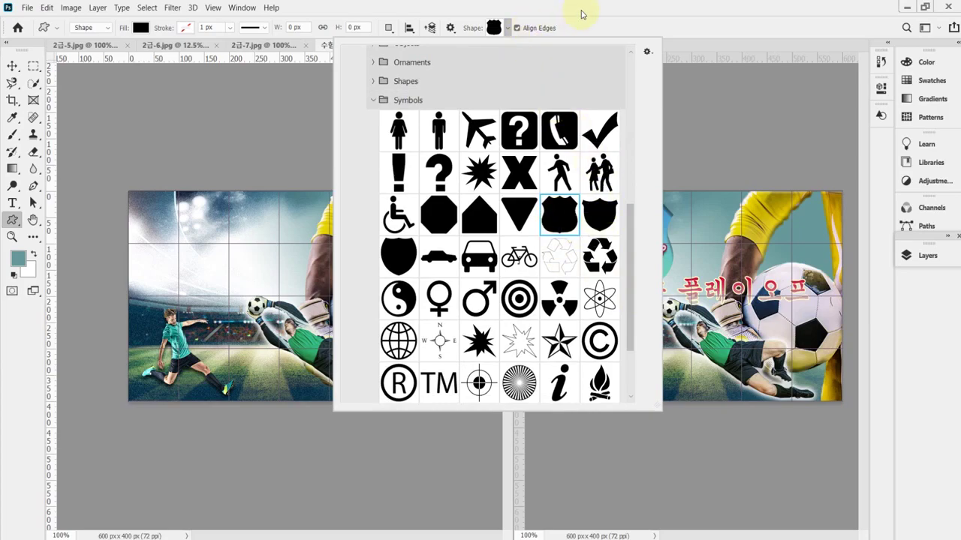
{"action": "left_click", "coordinate": [581, 13]}
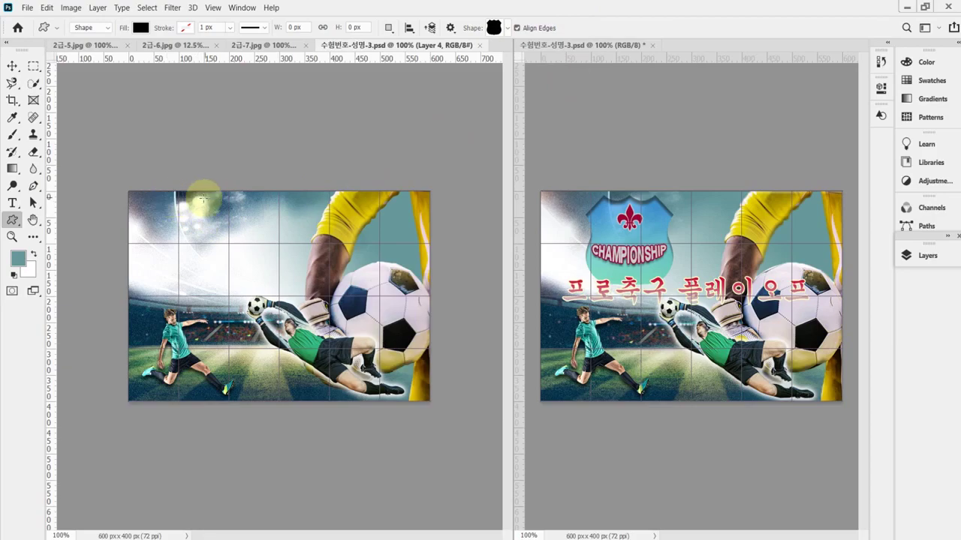
Draw the shield in the canvas's upper-left area, then enlarge it slightly to about 175 × 174 px to match the sample
{"action": "left_click_drag", "start_coordinate": [197, 194], "coordinate": [303, 288]}
{"action": "left_click_drag", "start_coordinate": [250, 253], "coordinate": [234, 257]}
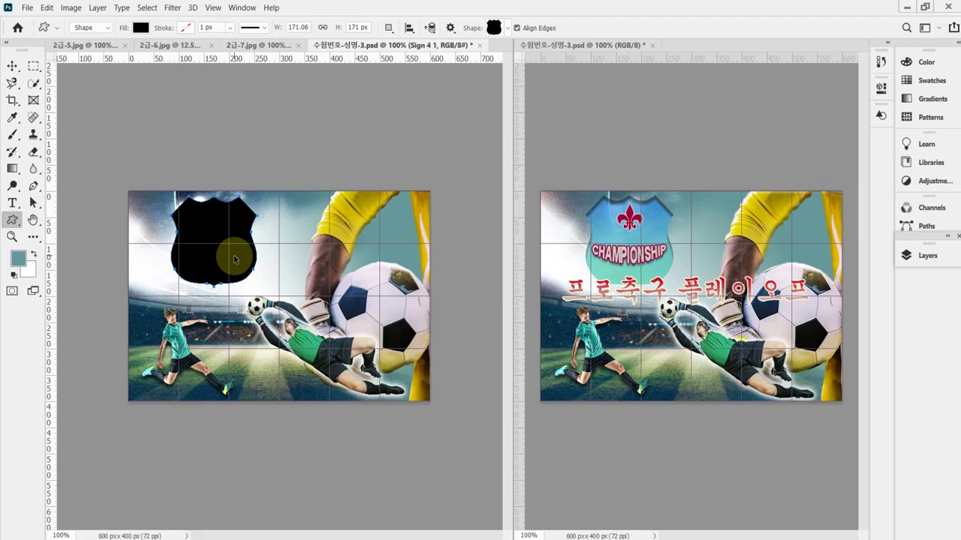
{"action": "key", "text": "ctrl+t"}
{"action": "left_click_drag", "start_coordinate": [256, 284], "coordinate": [258, 286]}
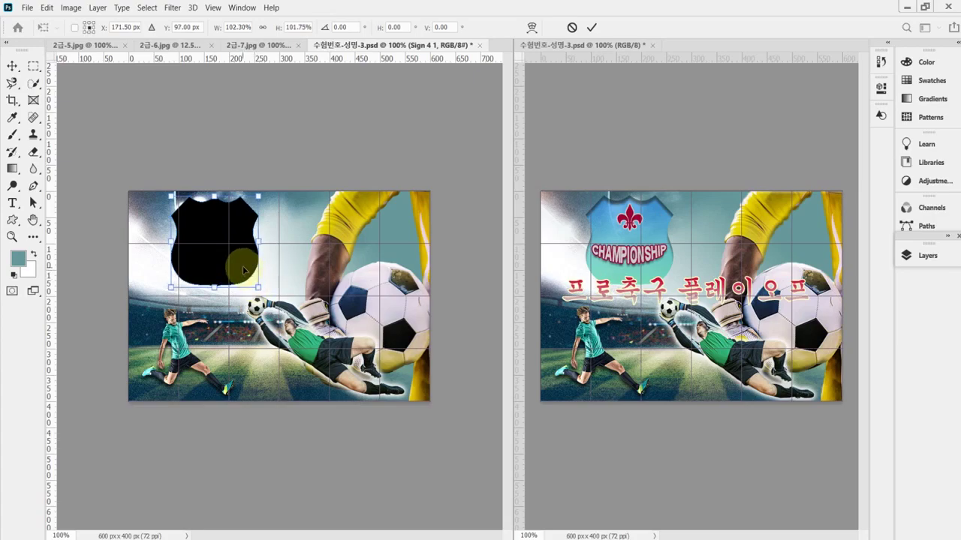
{"action": "key", "text": "Return"}
{"action": "key", "text": "u"}
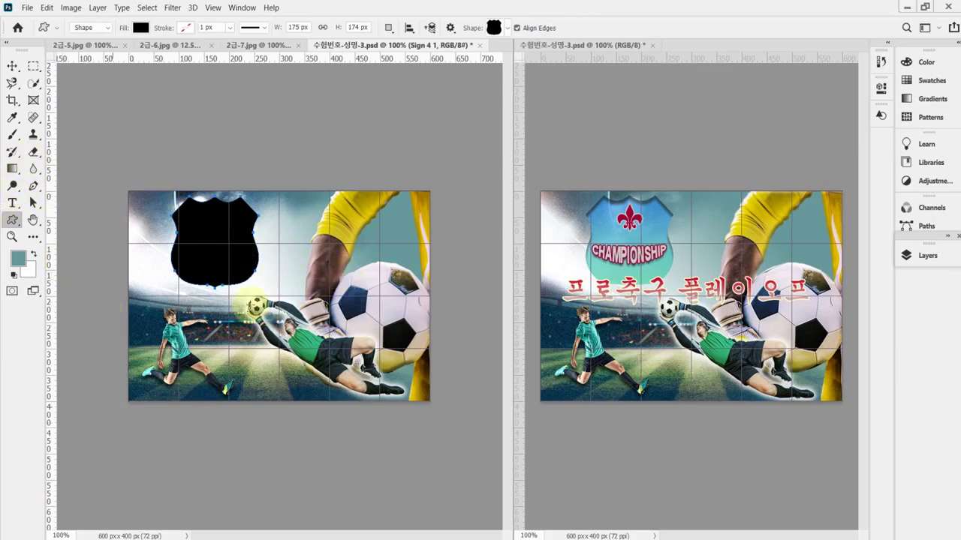
Add an Inner Shadow to the shield layer with 8 px distance and 5 px size
{"action": "left_click", "coordinate": [927, 255]}
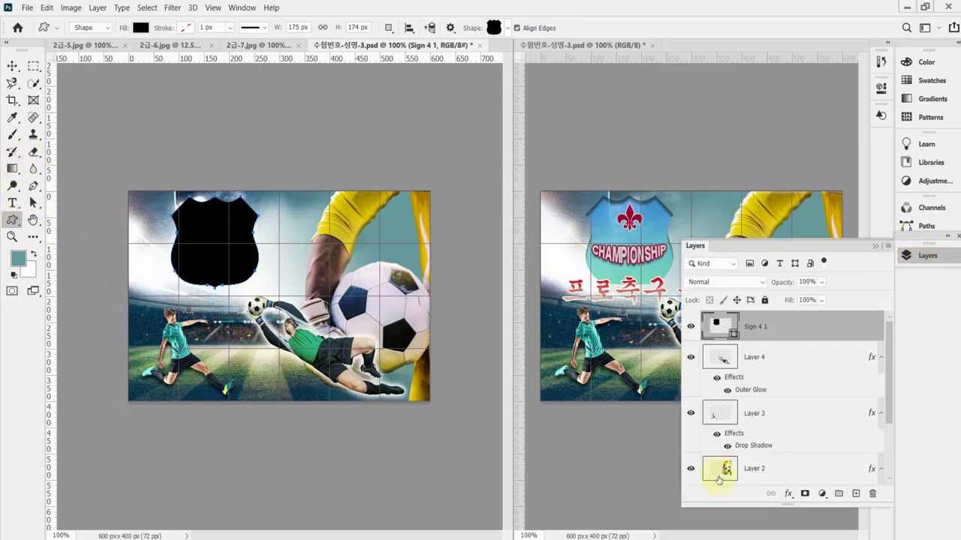
{"action": "left_click", "coordinate": [787, 494]}
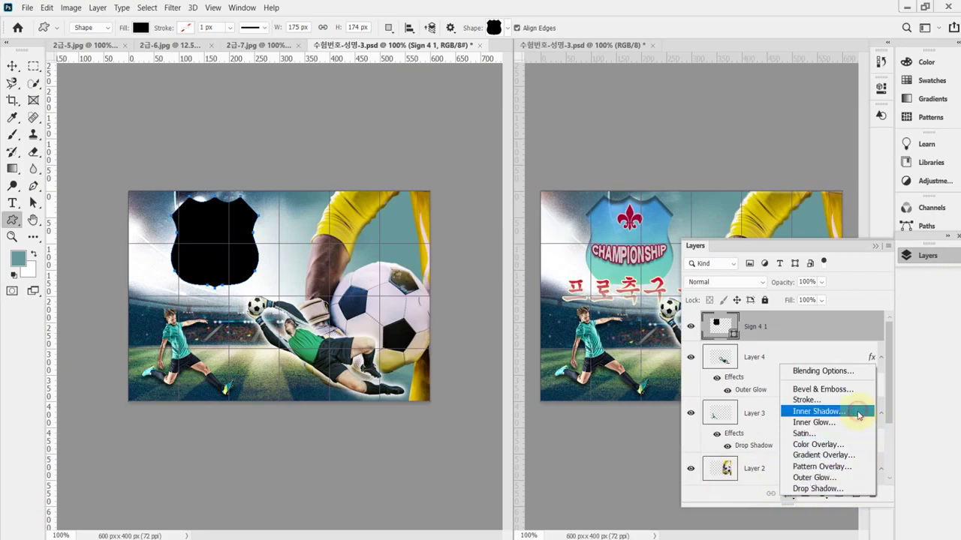
{"action": "key", "text": "Escape"}
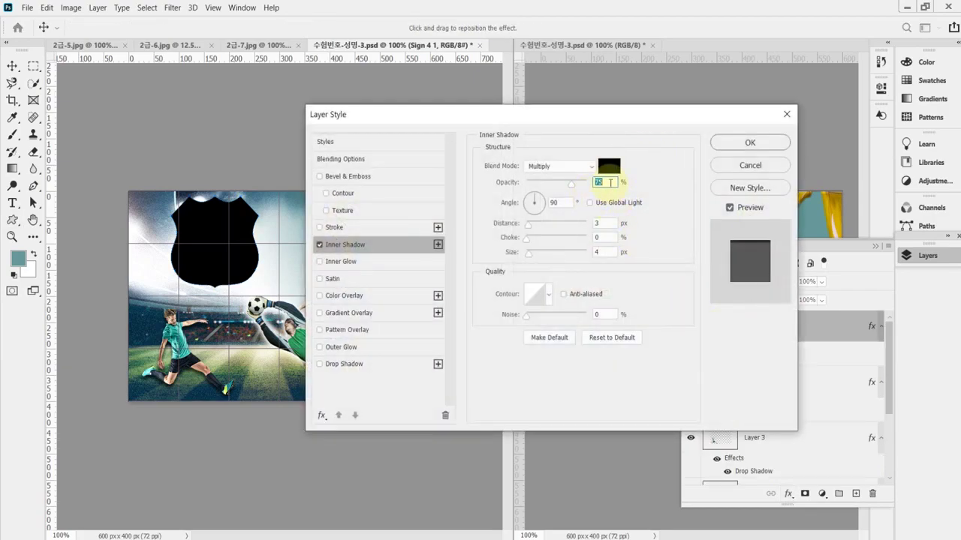
{"action": "double_click", "coordinate": [606, 224]}
{"action": "type", "text": "8"}
{"action": "double_click", "coordinate": [607, 252]}
{"action": "type", "text": "5"}
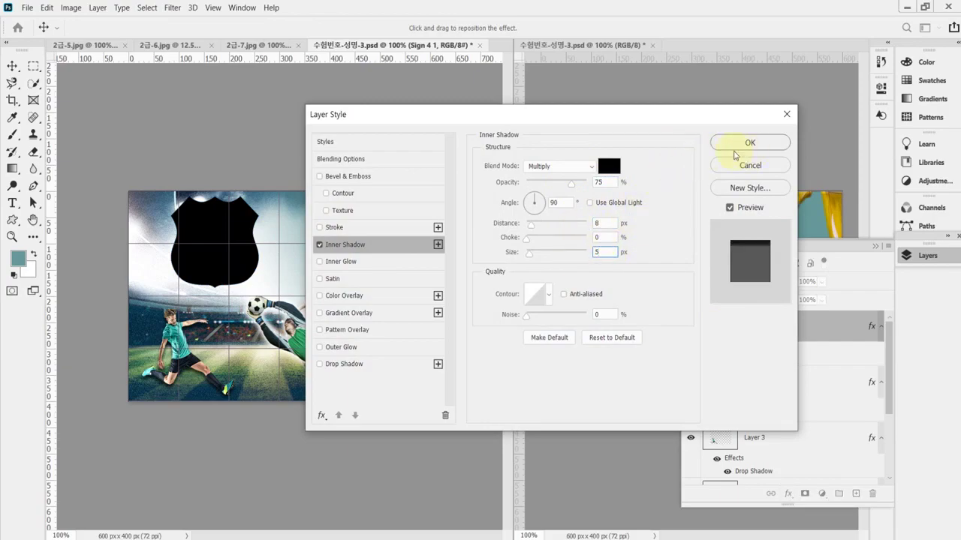
{"action": "left_click", "coordinate": [747, 144]}
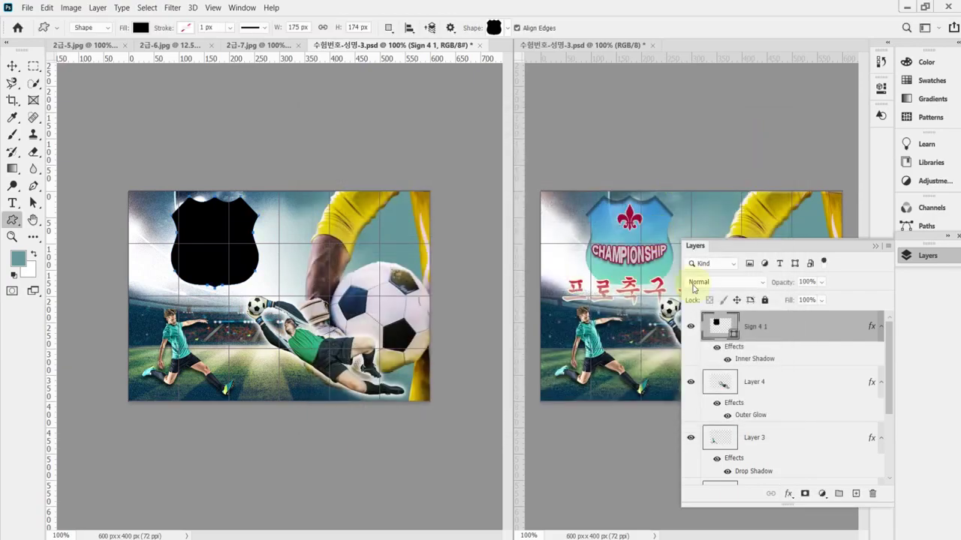
Add a Gradient Overlay to the shield layer and set the gradient's starting colour stop to 3c9
{"action": "double_click", "coordinate": [766, 358]}
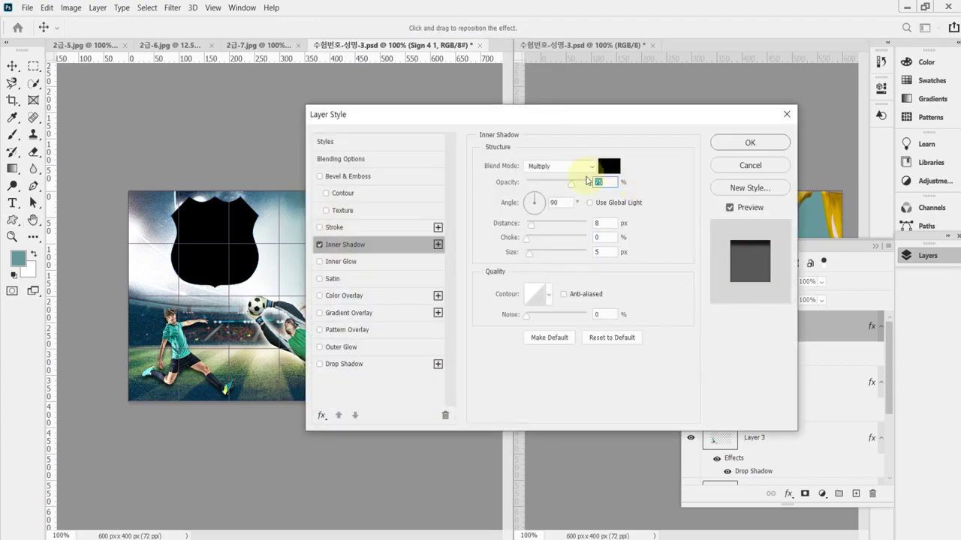
{"action": "left_click", "coordinate": [363, 318]}
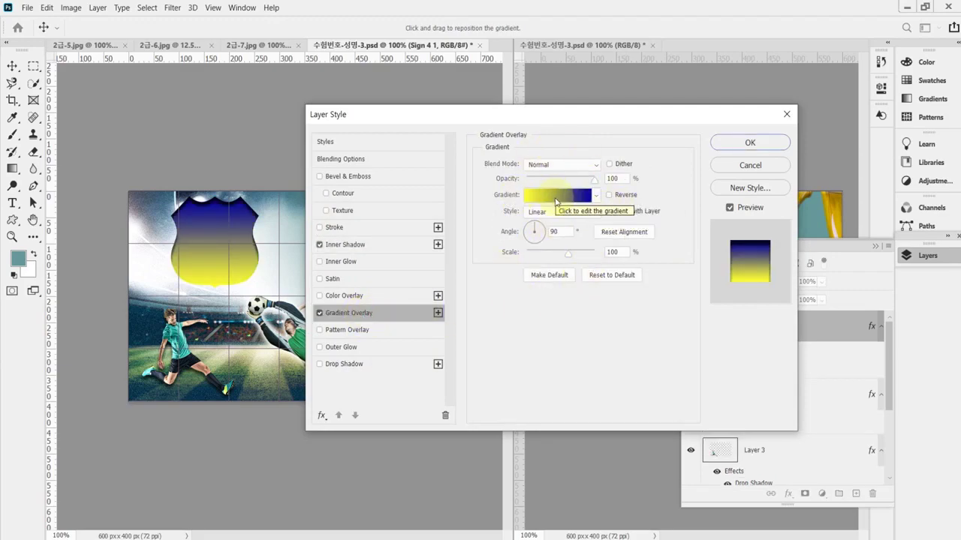
{"action": "left_click", "coordinate": [555, 196]}
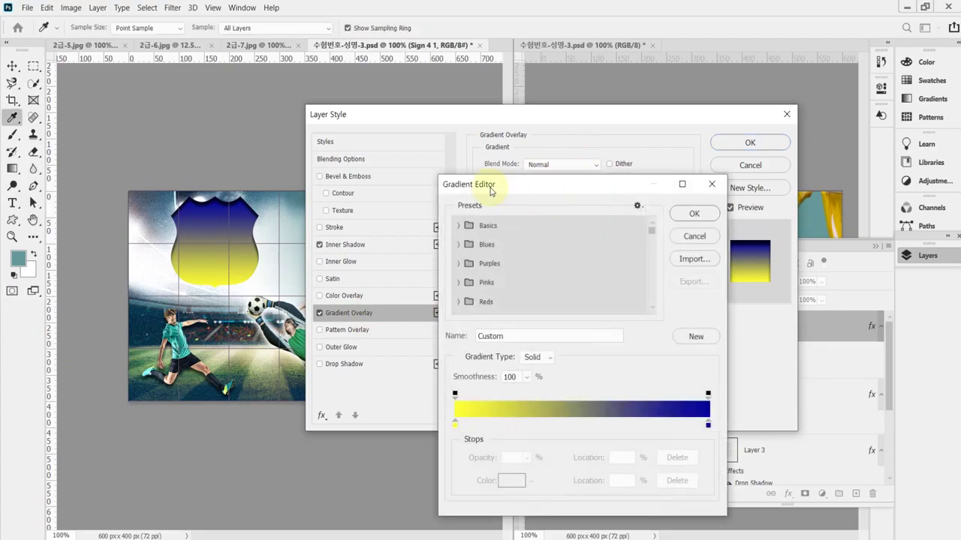
{"action": "double_click", "coordinate": [454, 425]}
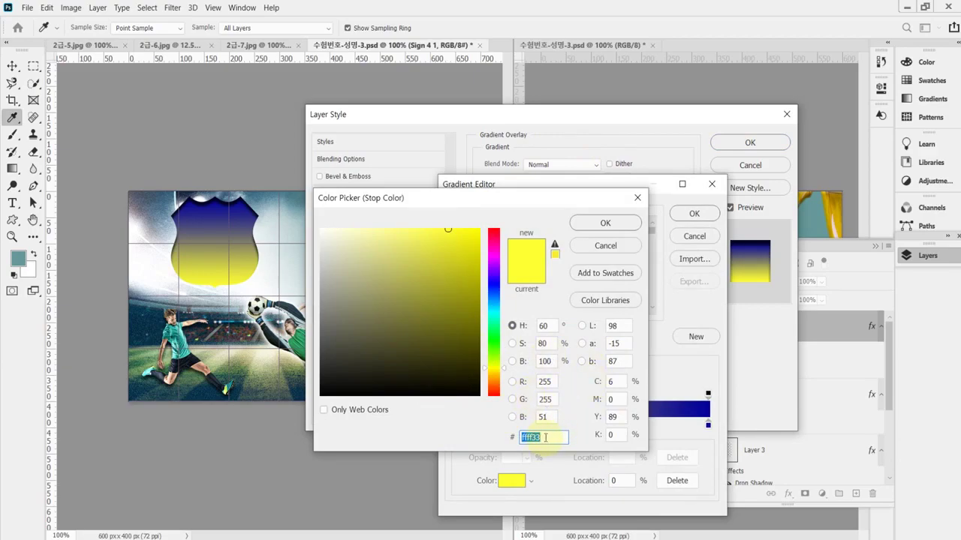
{"action": "type", "text": "3c"}
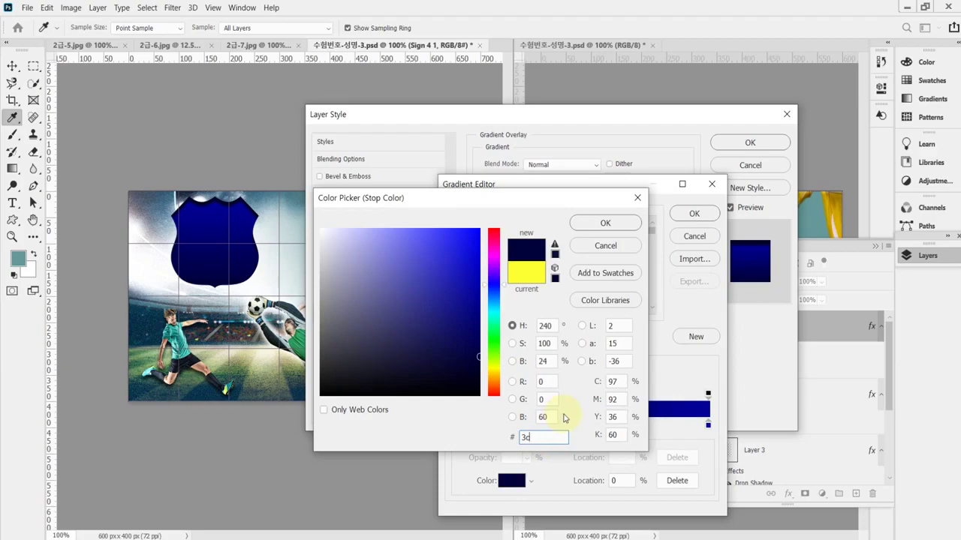
{"action": "type", "text": "9"}
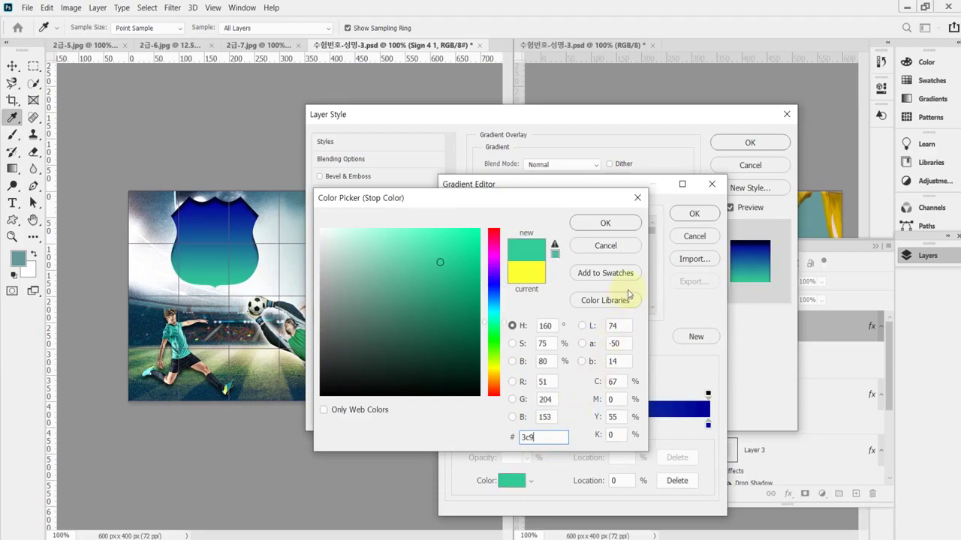
{"action": "left_click", "coordinate": [622, 228]}
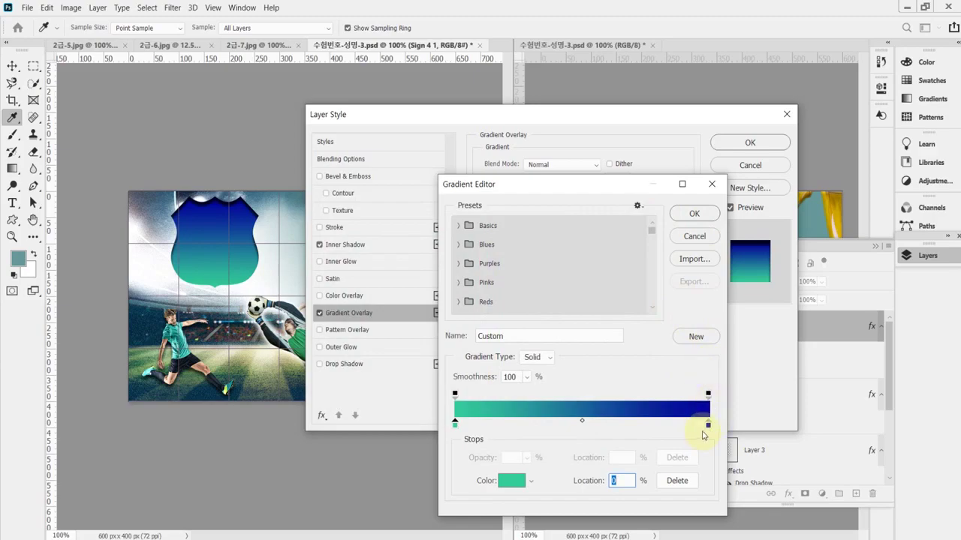
Set the ending colour stop of the shield's gradient to 39f and accept the edited gradient
{"action": "left_click", "coordinate": [707, 425]}
{"action": "double_click", "coordinate": [708, 426]}
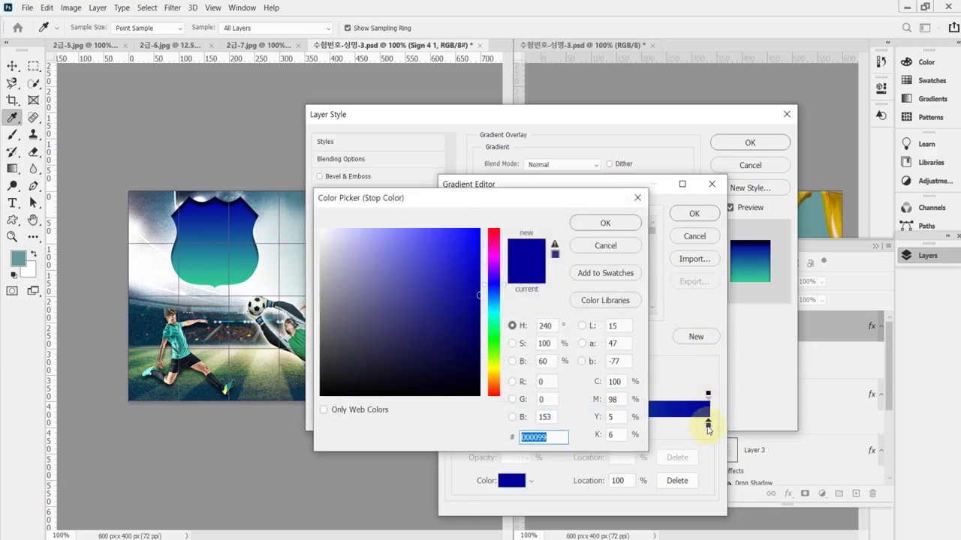
{"action": "type", "text": "39"}
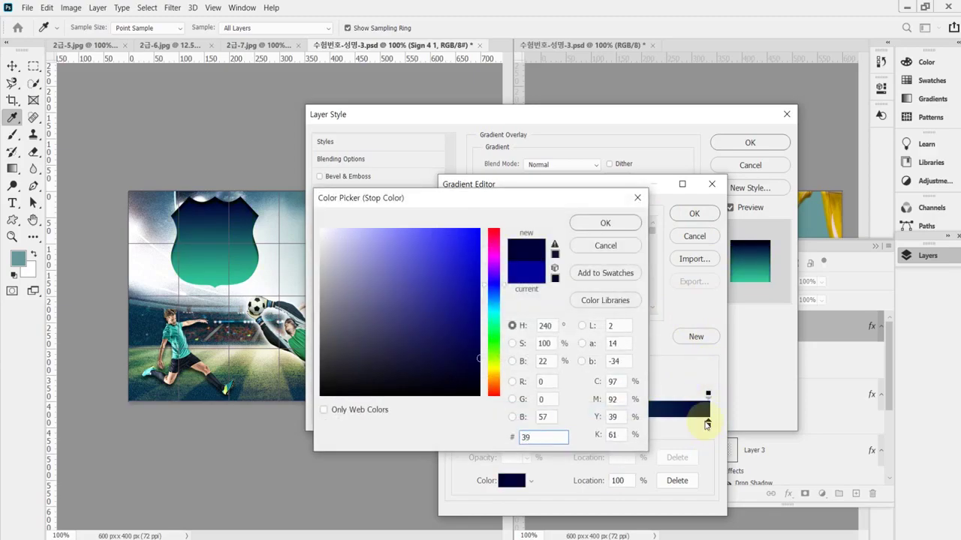
{"action": "type", "text": "f"}
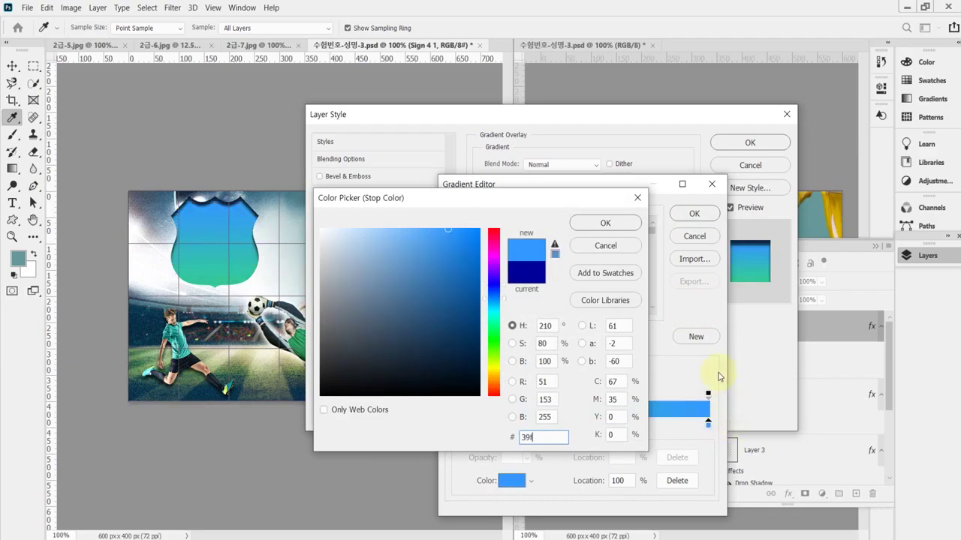
{"action": "left_click", "coordinate": [617, 229]}
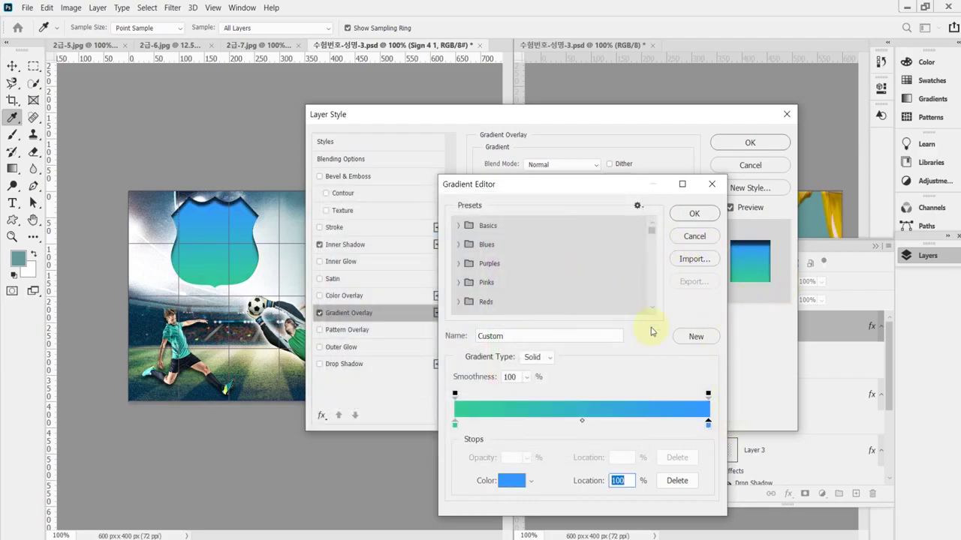
{"action": "left_click", "coordinate": [694, 216]}
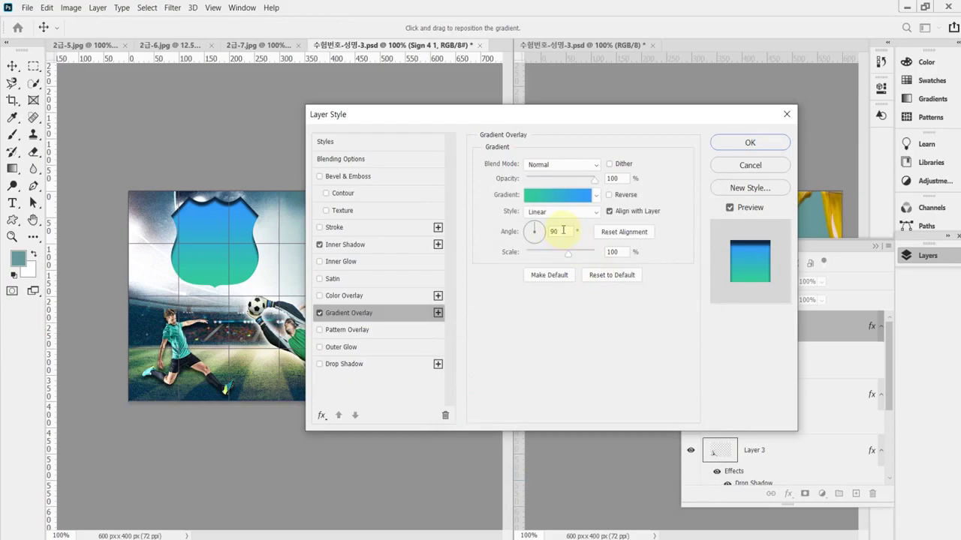
Apply the shield's layer style and set the shield layer's opacity to 60%
{"action": "left_click", "coordinate": [751, 142]}
{"action": "left_click_drag", "start_coordinate": [784, 285], "coordinate": [784, 290]}
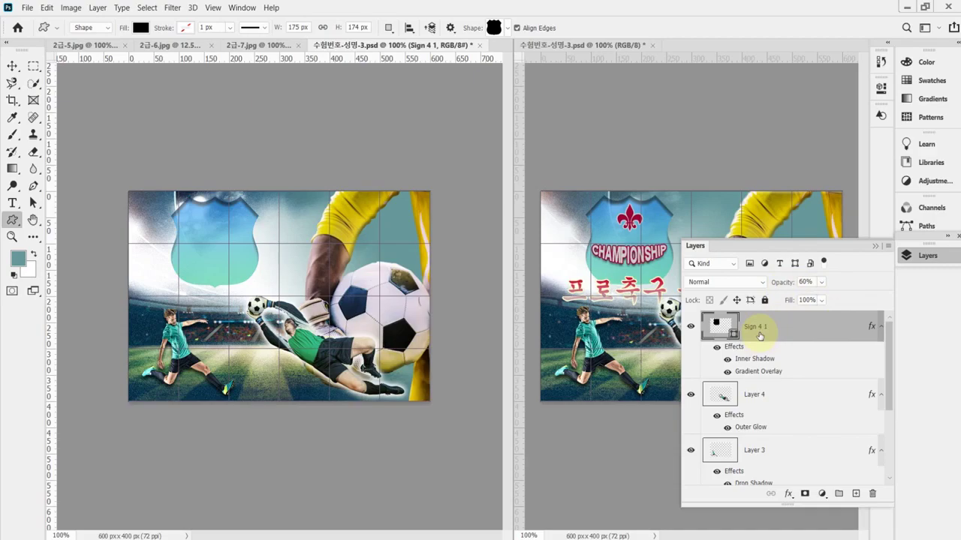
{"action": "left_click", "coordinate": [784, 285]}
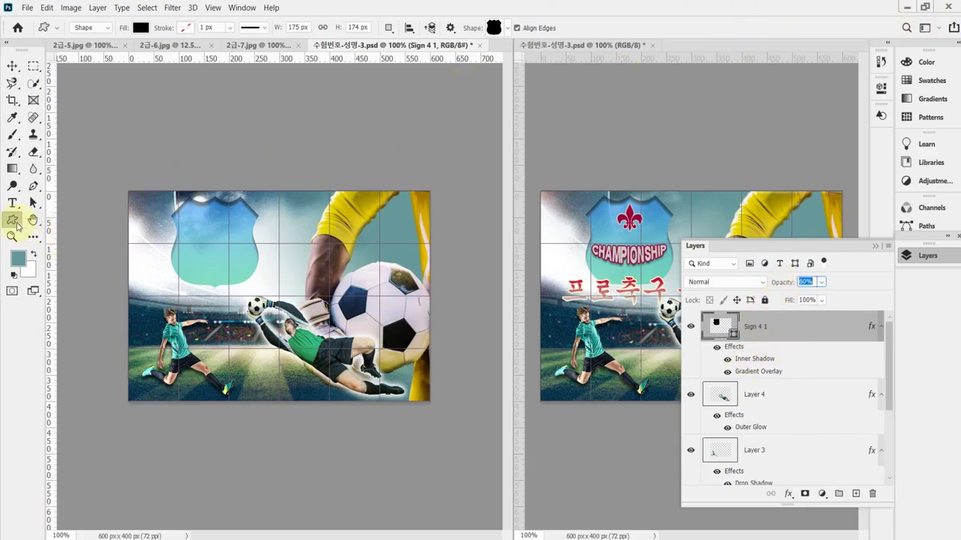
Draw the Fleur-De-Lis shape from the Ornaments set, about 56 × 59 px, centred in the upper part of the shield
{"action": "left_click", "coordinate": [495, 28]}
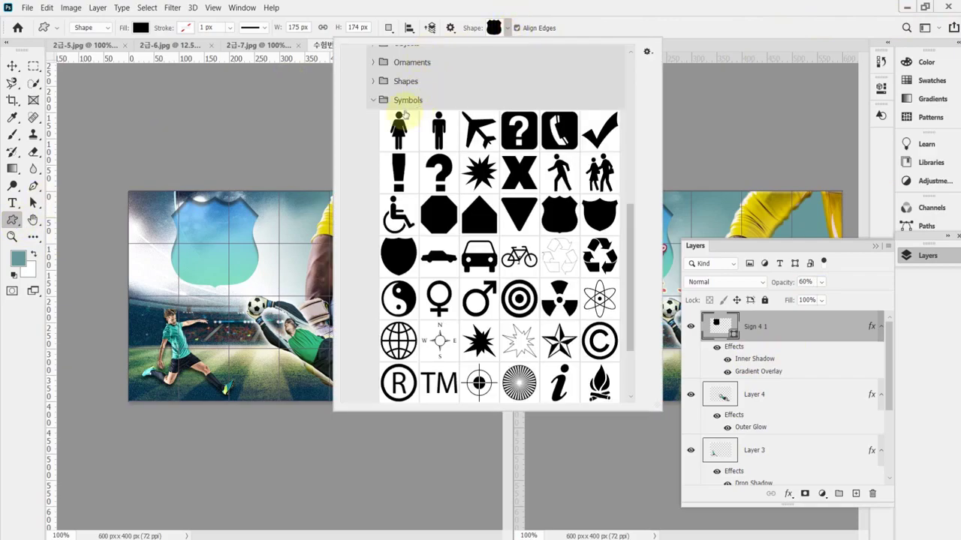
{"action": "left_click", "coordinate": [373, 100]}
{"action": "scroll", "coordinate": [394, 108], "scroll_direction": "up", "scroll_amount": 1}
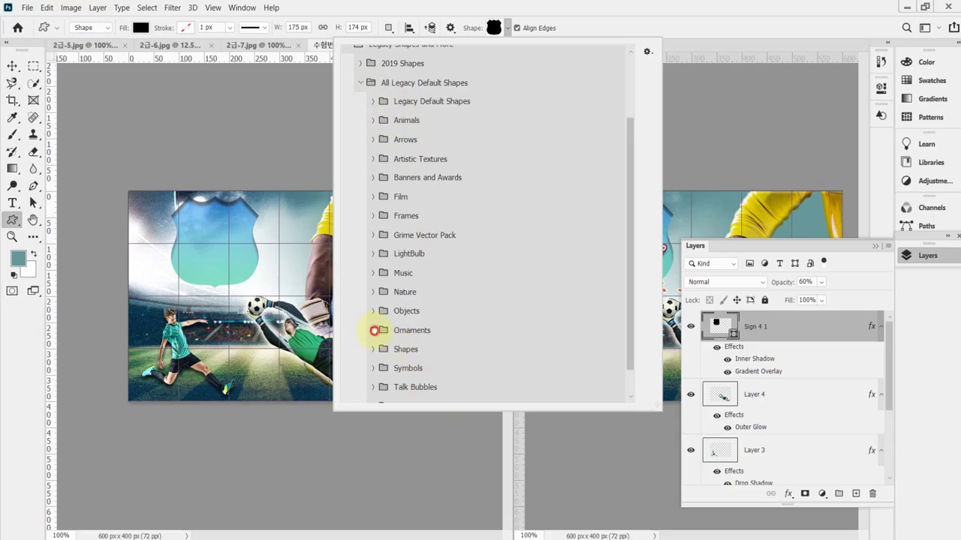
{"action": "left_click", "coordinate": [374, 330]}
{"action": "scroll", "coordinate": [508, 319], "scroll_direction": "down", "scroll_amount": 5}
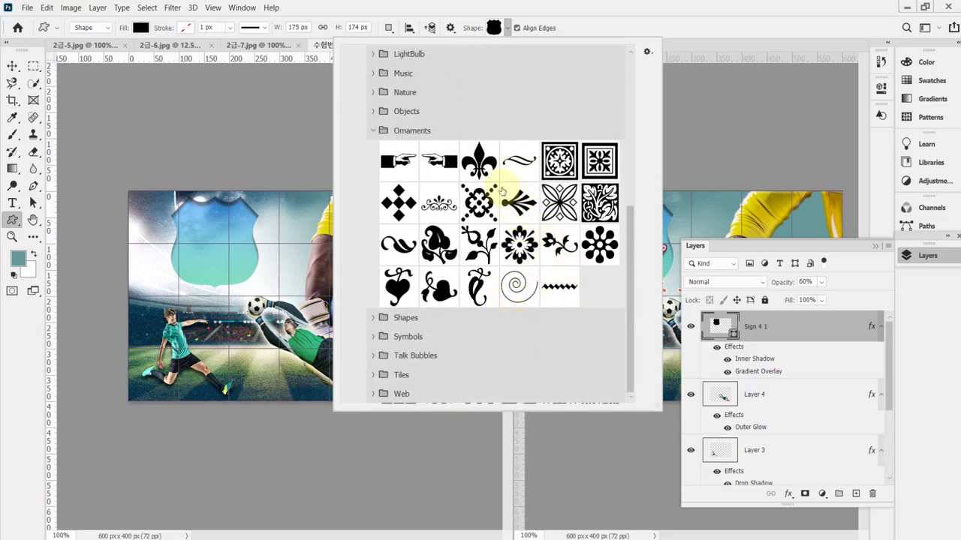
{"action": "left_click", "coordinate": [480, 165]}
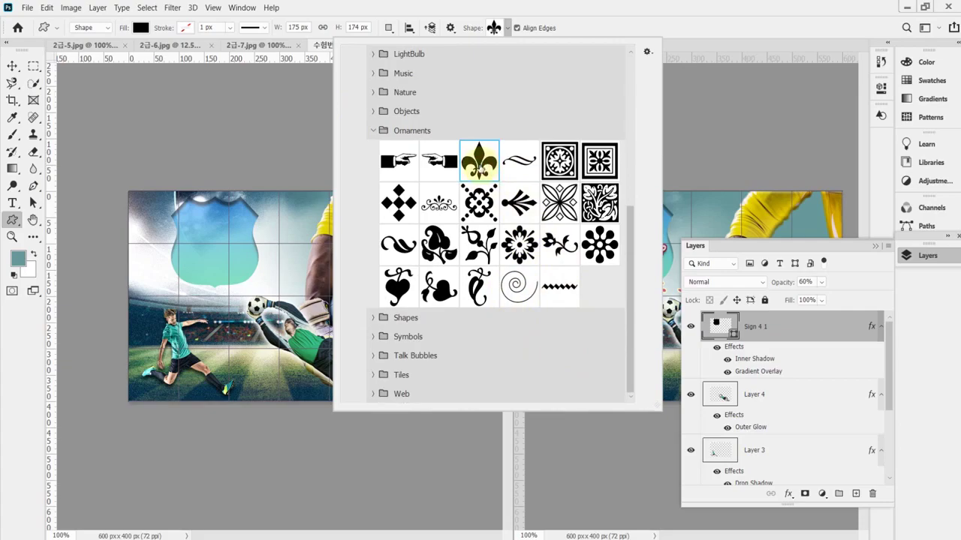
{"action": "left_click", "coordinate": [564, 16]}
{"action": "left_click_drag", "start_coordinate": [196, 199], "coordinate": [215, 221]}
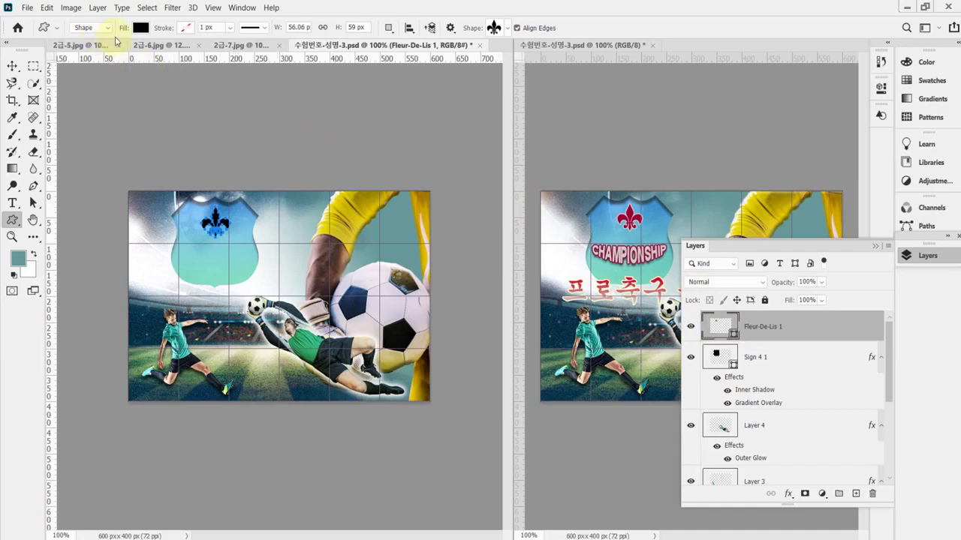
Set the Fleur-De-Lis shape's fill colour to 903
{"action": "double_click", "coordinate": [731, 333]}
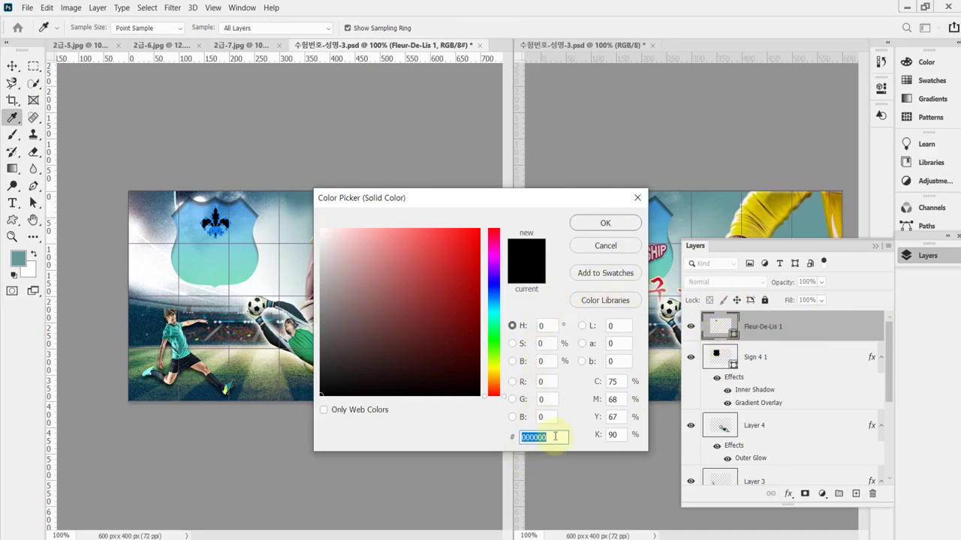
{"action": "type", "text": "903"}
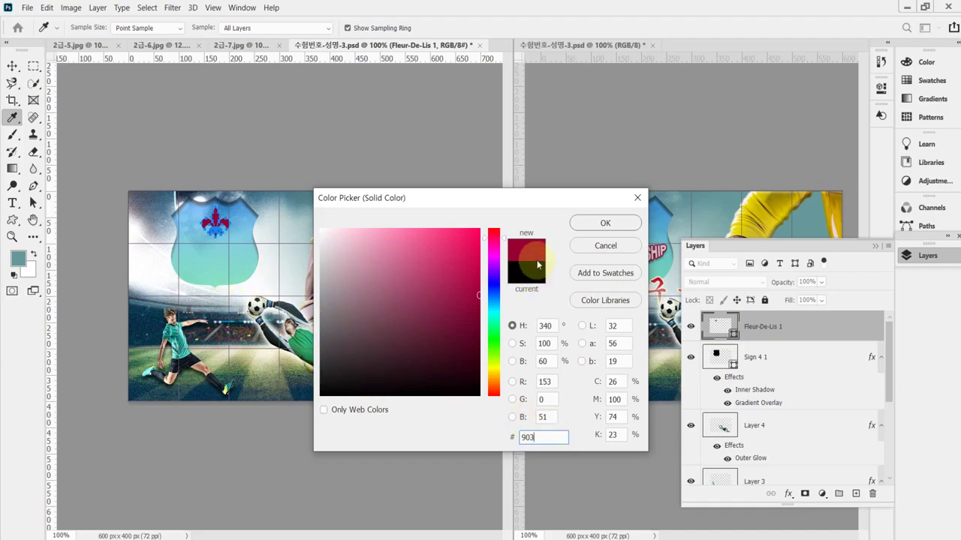
{"action": "left_click", "coordinate": [605, 224]}
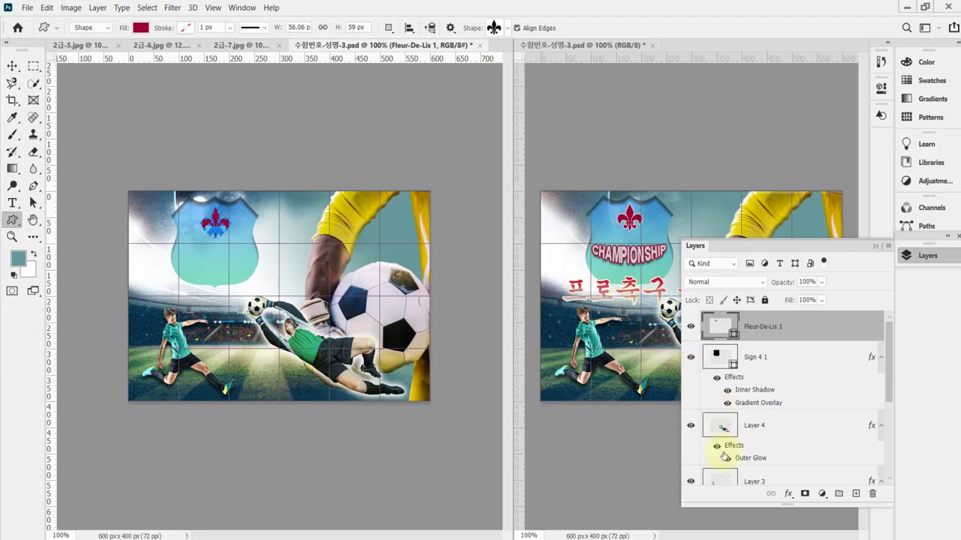
Add a 2 px outside Stroke in colour ccc to the Fleur-De-Lis layer and apply the layer style
{"action": "left_click", "coordinate": [788, 493]}
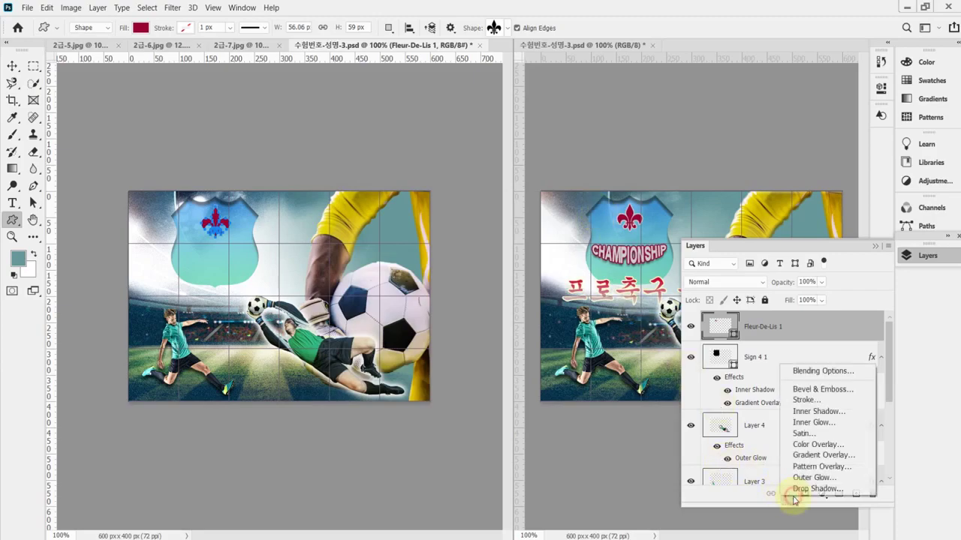
{"action": "left_click", "coordinate": [819, 403]}
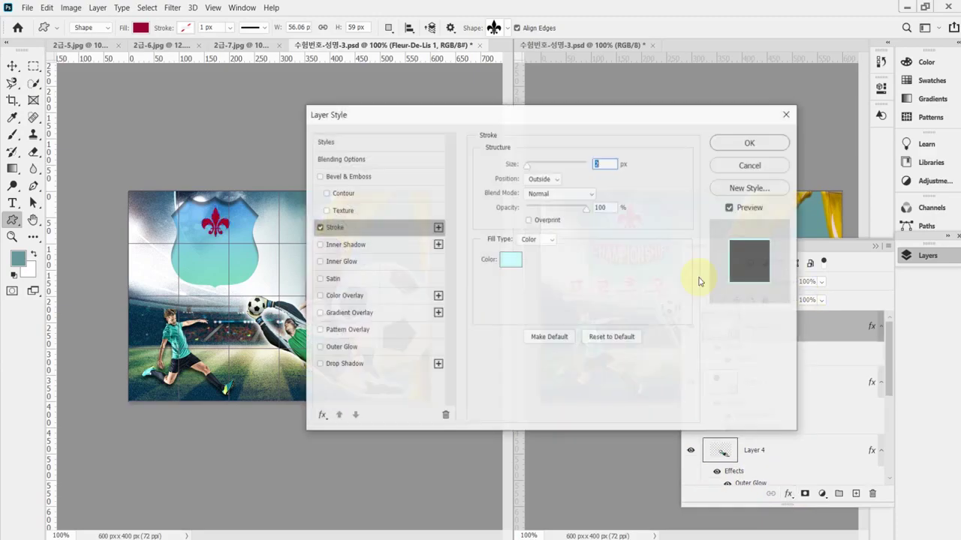
{"action": "left_click", "coordinate": [604, 164]}
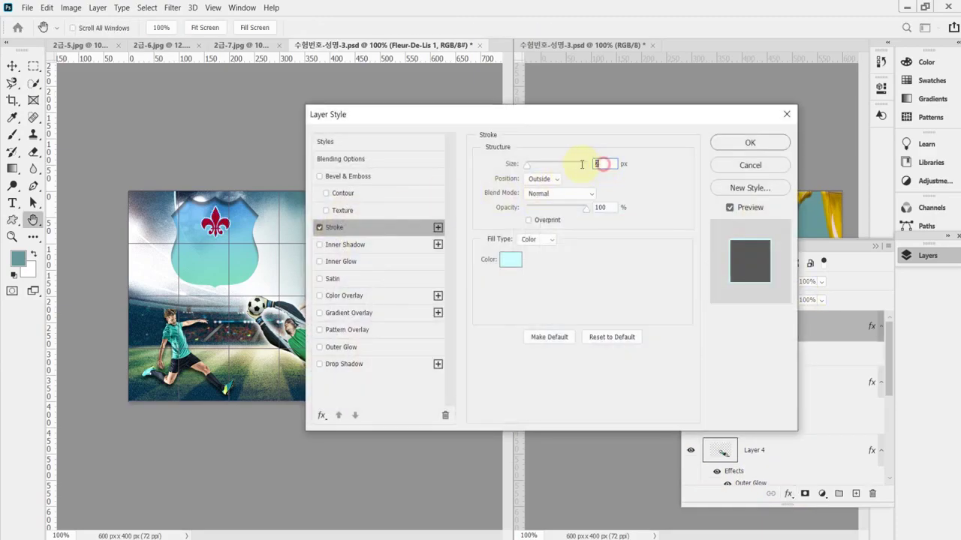
{"action": "left_click", "coordinate": [511, 261]}
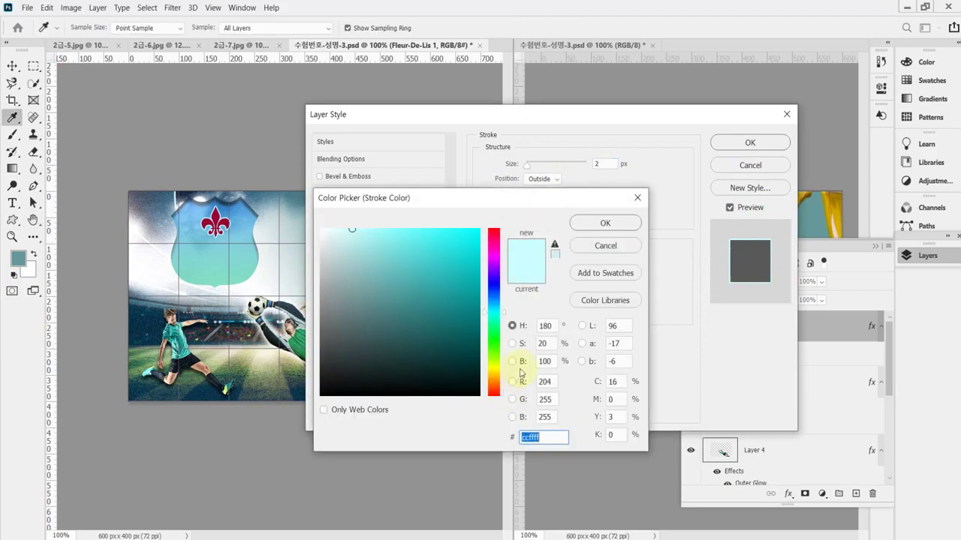
{"action": "type", "text": "ccc"}
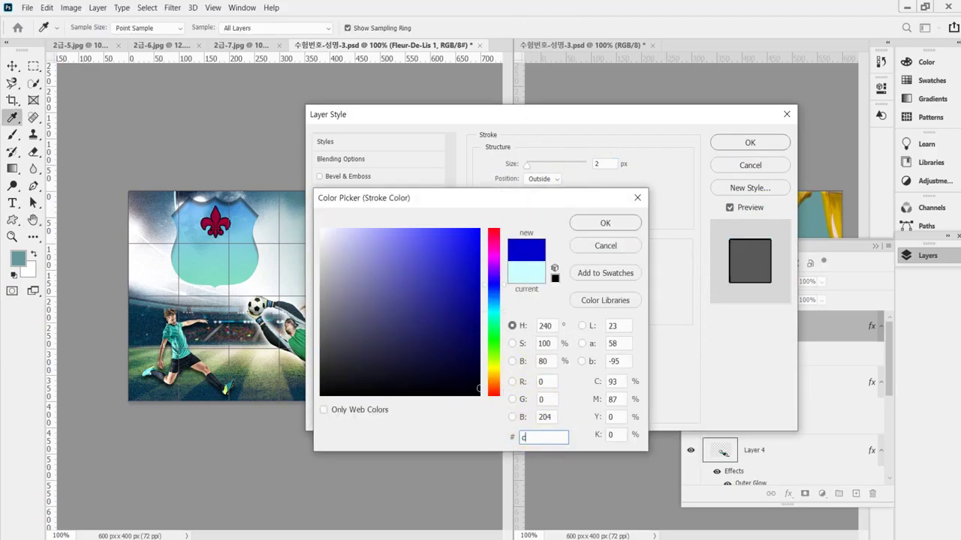
{"action": "left_click", "coordinate": [609, 227]}
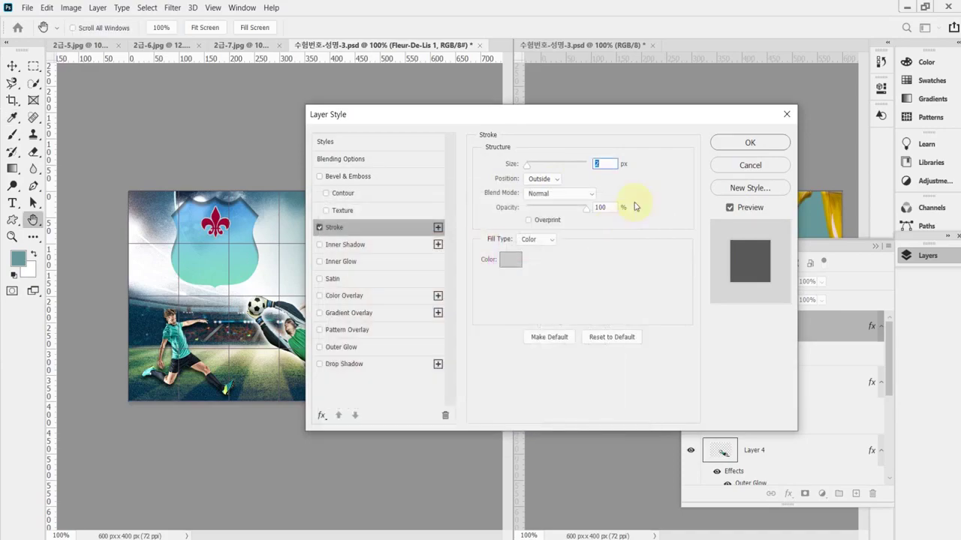
{"action": "left_click", "coordinate": [742, 150]}
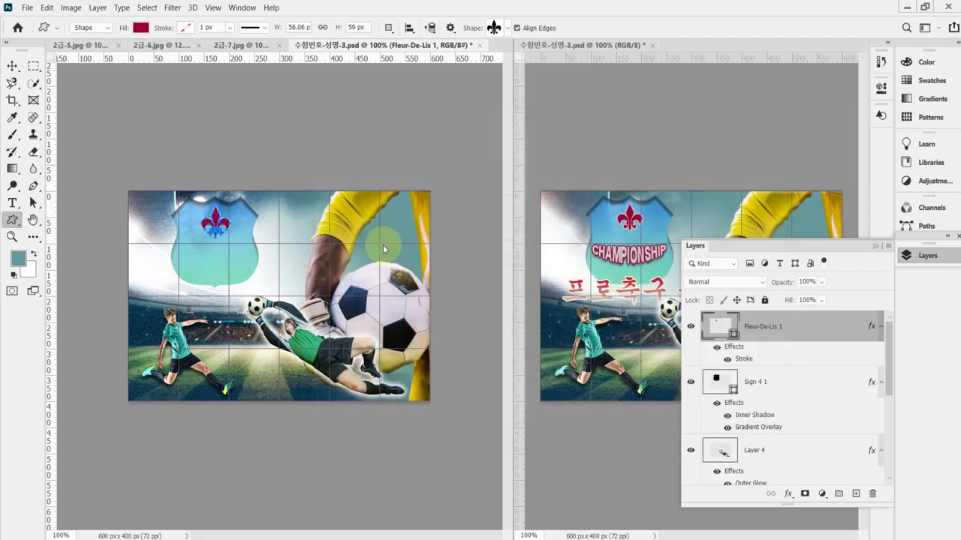
Scale the Fleur-De-Lis shape down to about 52 × 55 px in the upper part of the shield and deselect its layer
{"action": "key", "text": "ctrl+t"}
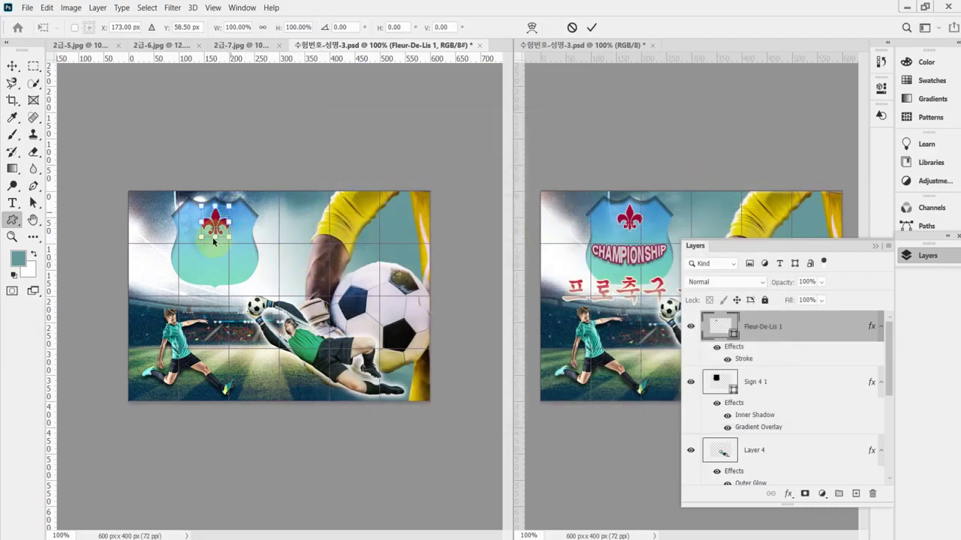
{"action": "left_click_drag", "start_coordinate": [201, 235], "coordinate": [220, 224]}
{"action": "key", "text": "Return"}
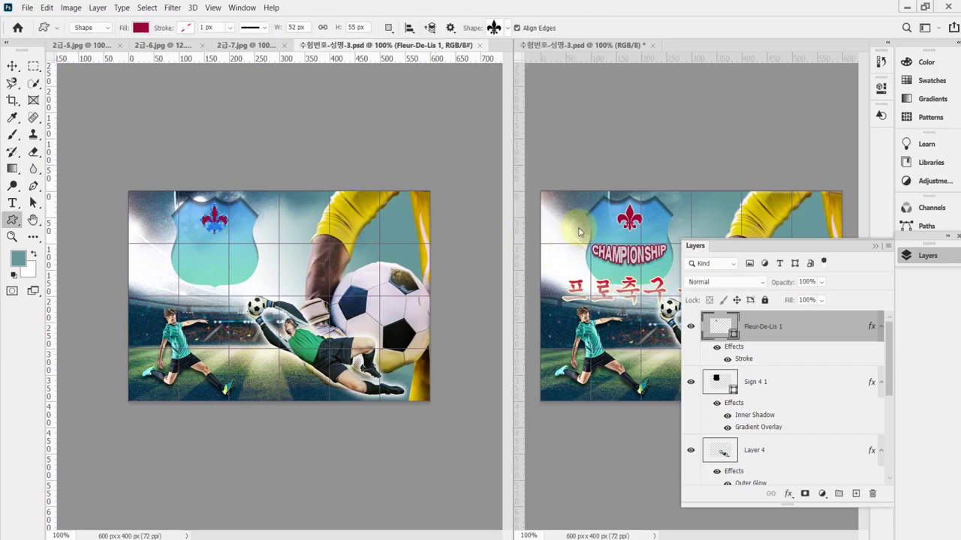
{"action": "left_click", "coordinate": [12, 66]}
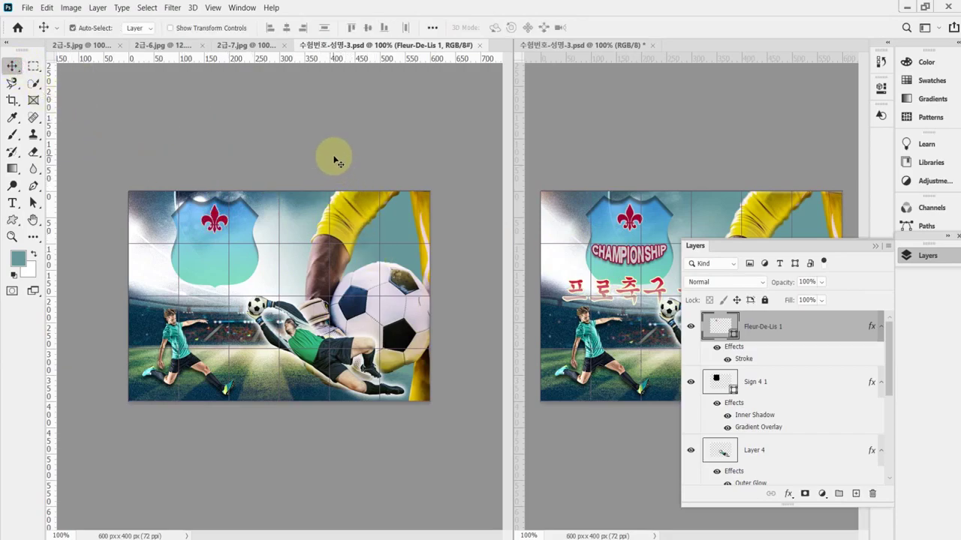
{"action": "left_click", "coordinate": [386, 165]}
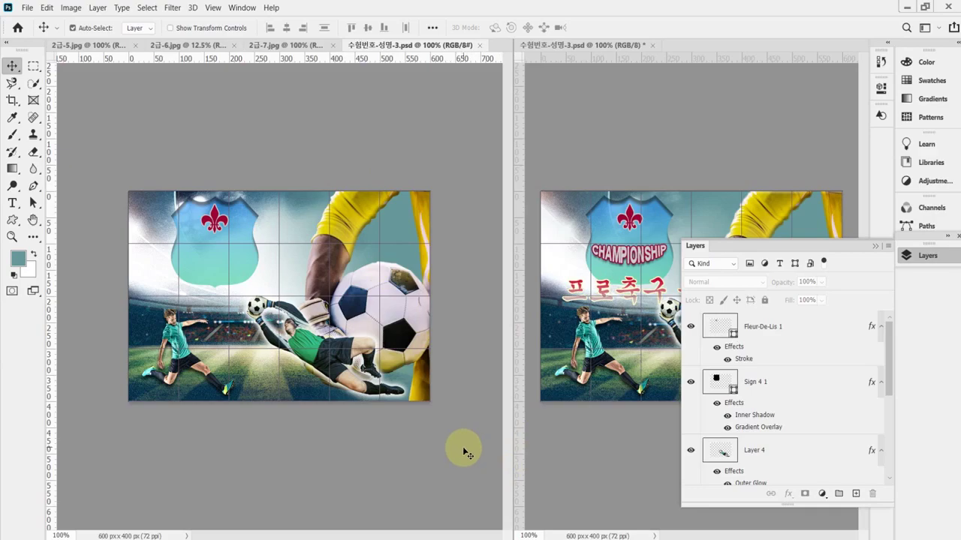
Switch to Notepad, copy the word CHAMPIONSHIP and return to Photoshop
{"action": "key", "text": "alt+Tab"}
{"action": "left_click_drag", "start_coordinate": [591, 473], "coordinate": [488, 468]}
{"action": "key", "text": "ctrl+c"}
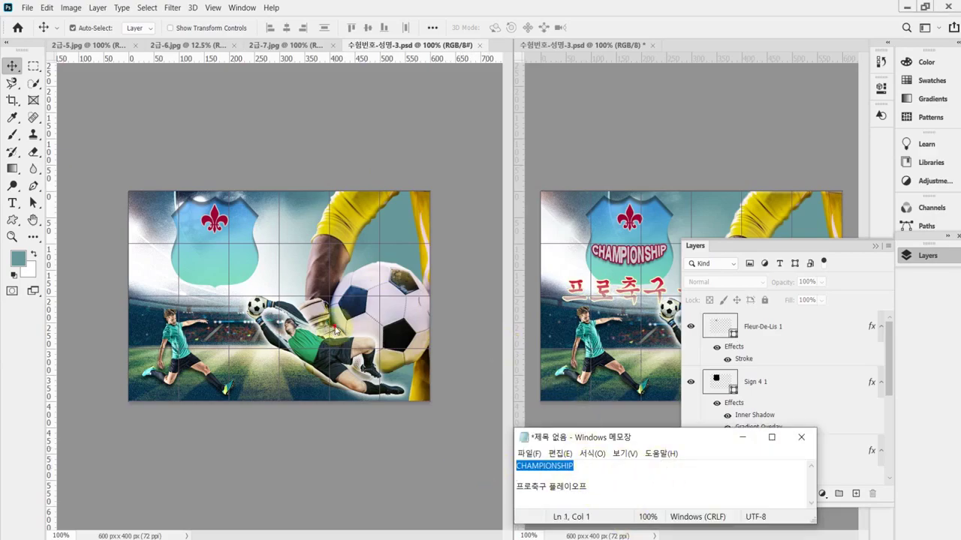
{"action": "key", "text": "alt+Tab"}
Start a horizontal text line on the shield below the fleur-de-lis and set it to Arial Bold, 19 pt
{"action": "left_click", "coordinate": [12, 202]}
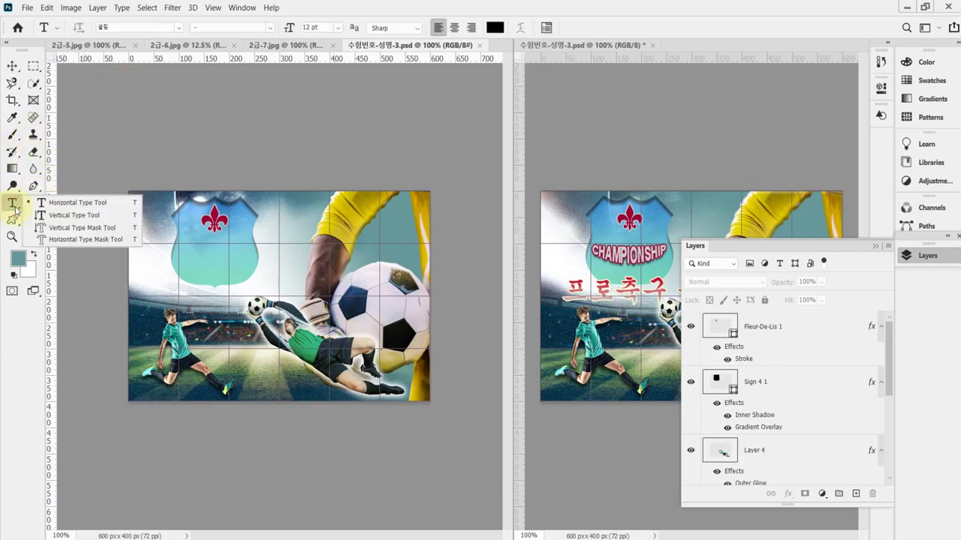
{"action": "left_click", "coordinate": [52, 204]}
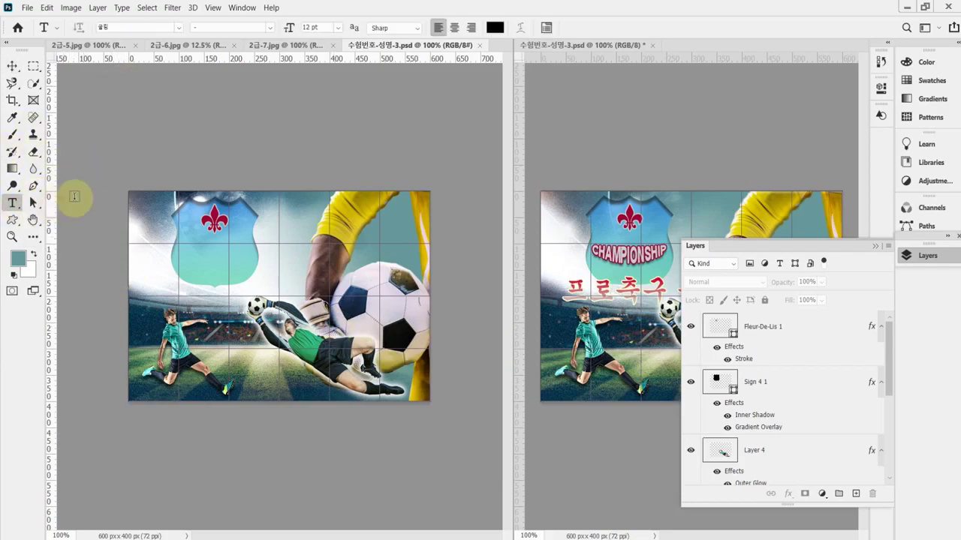
{"action": "left_click", "coordinate": [177, 247]}
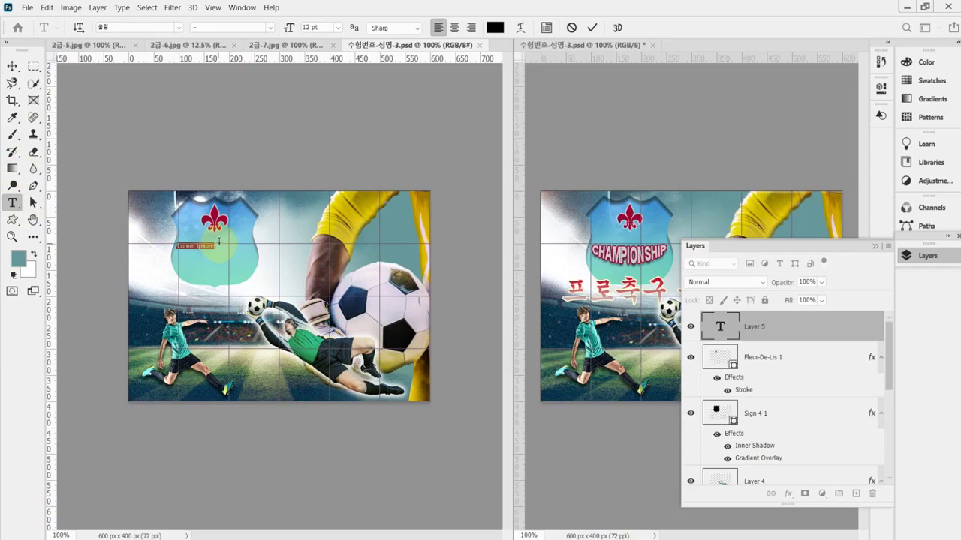
{"action": "left_click", "coordinate": [120, 28]}
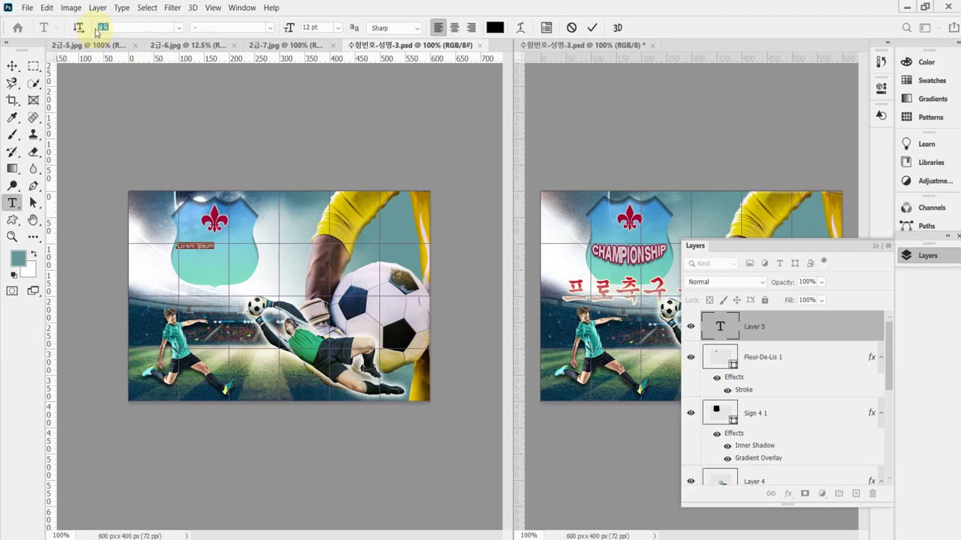
{"action": "type", "text": "ari"}
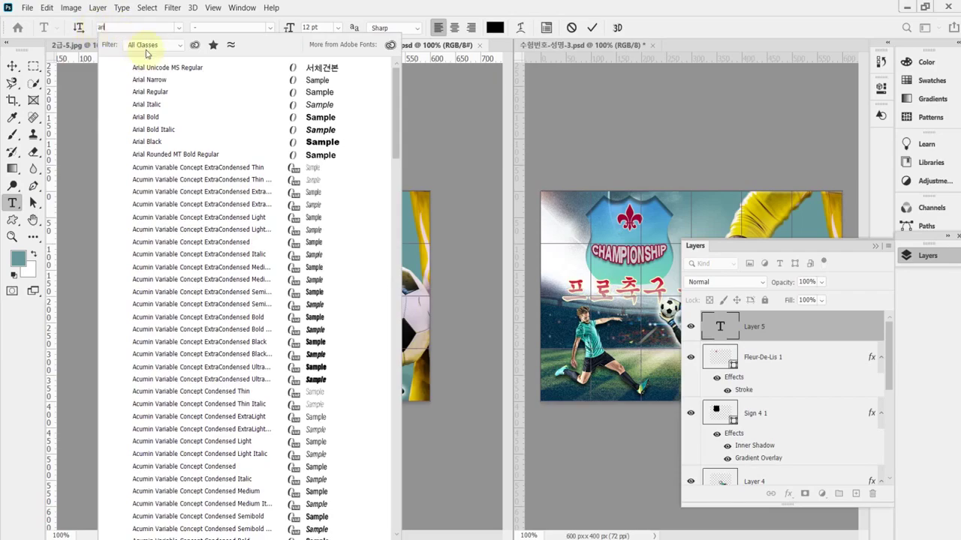
{"action": "left_click", "coordinate": [165, 126]}
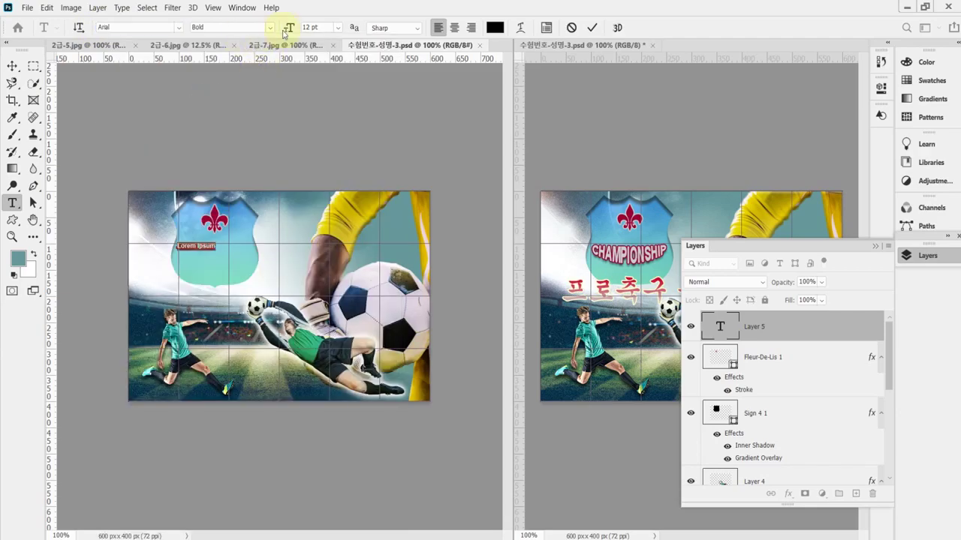
{"action": "left_click", "coordinate": [322, 28]}
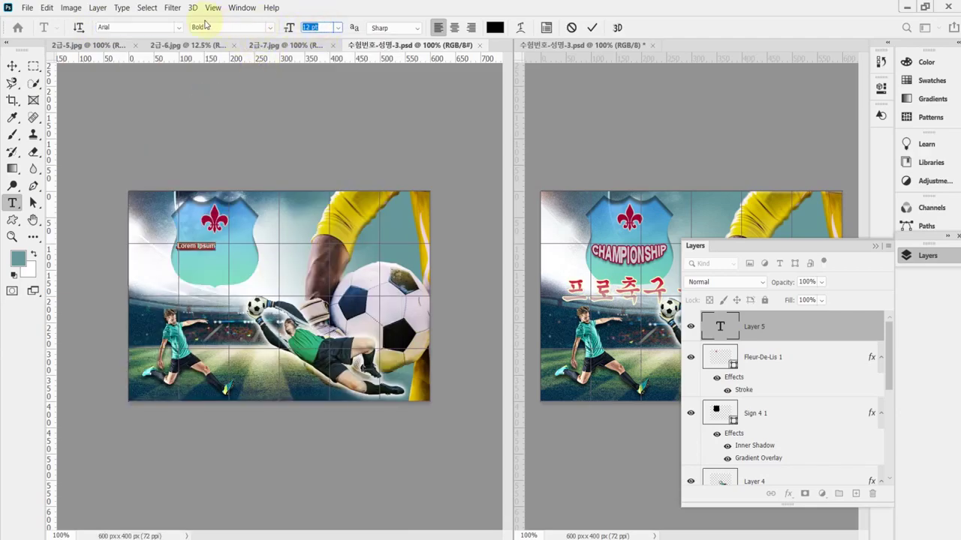
{"action": "type", "text": "19"}
{"action": "key", "text": "Return"}
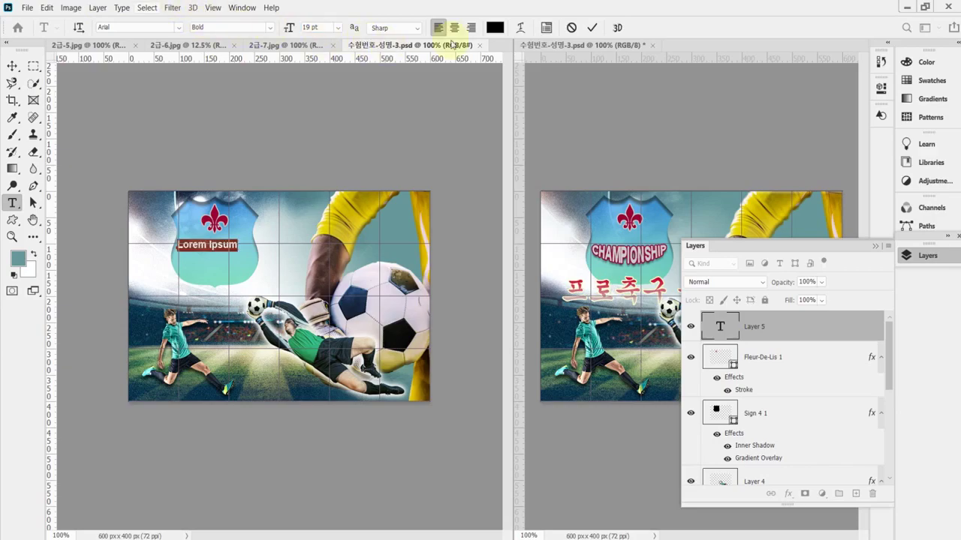
Set the text colour to ccc, replace the placeholder with CHAMPIONSHIP and position it across the middle of the shield
{"action": "left_click", "coordinate": [496, 28]}
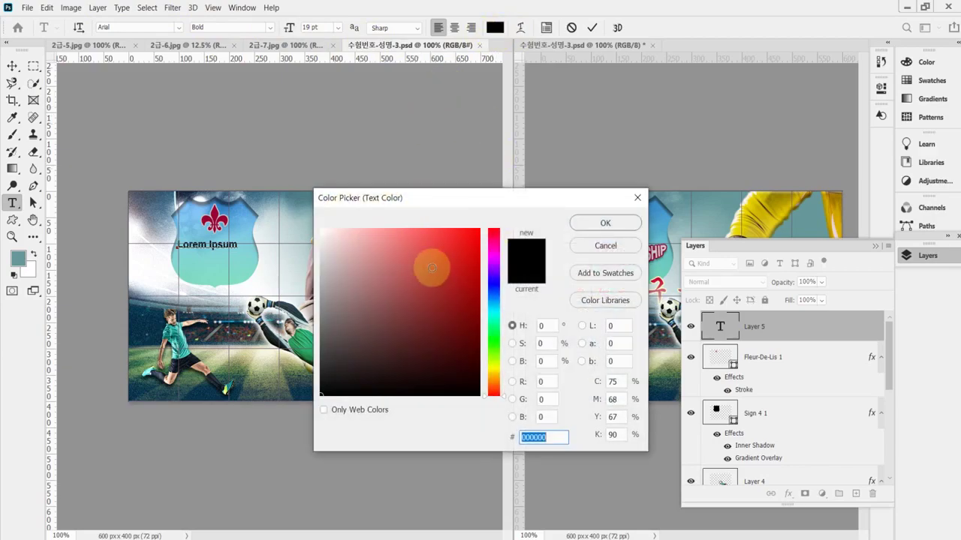
{"action": "type", "text": "ccc"}
{"action": "left_click", "coordinate": [600, 224]}
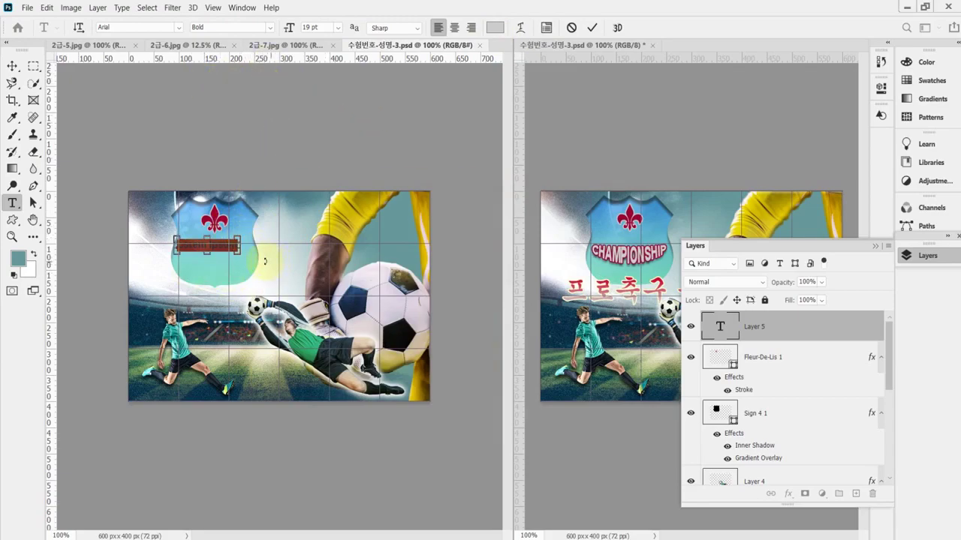
{"action": "left_click", "coordinate": [237, 246]}
{"action": "left_click_drag", "start_coordinate": [237, 272], "coordinate": [233, 273]}
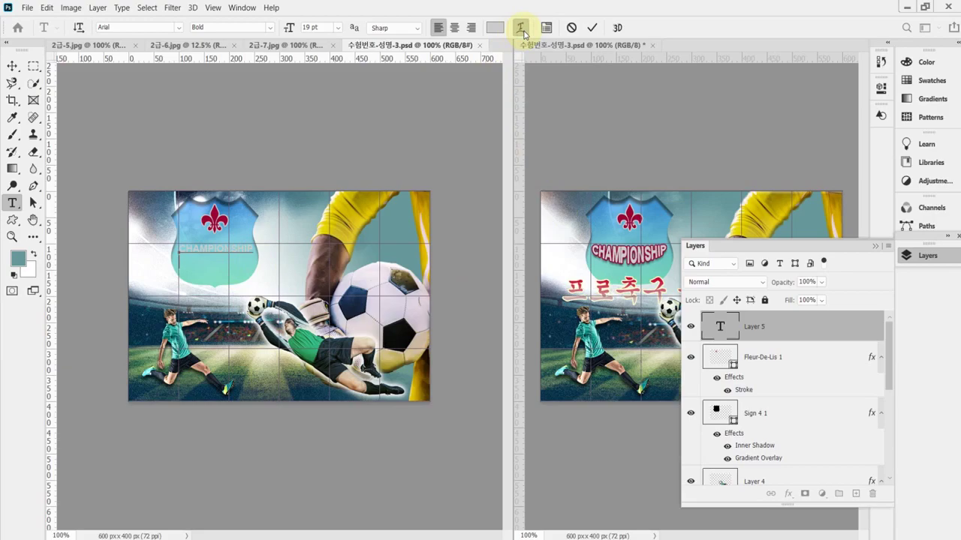
Open the Warp Text settings for the CHAMPIONSHIP text and move the dialog clear of the shield
{"action": "left_click", "coordinate": [520, 28]}
{"action": "left_click_drag", "start_coordinate": [382, 30], "coordinate": [526, 88]}
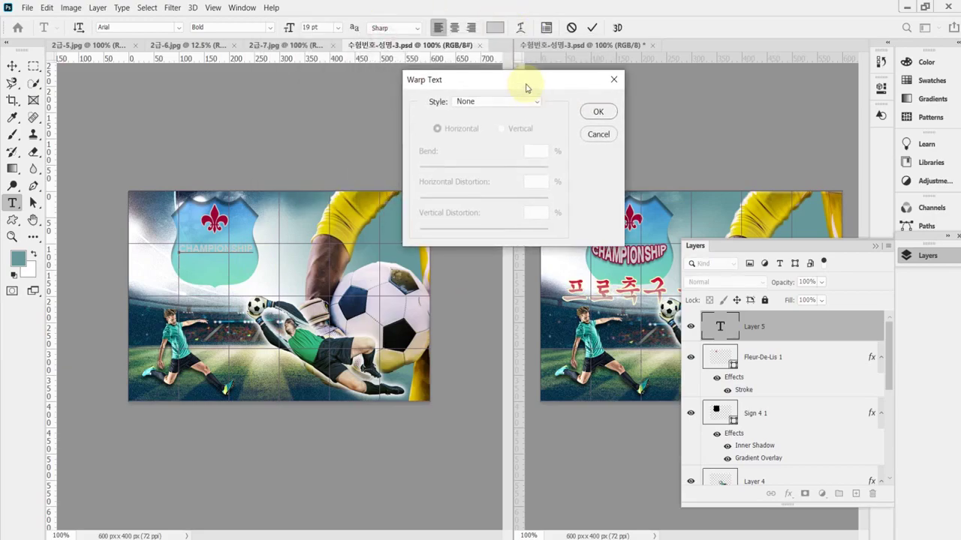
Warp the CHAMPIONSHIP text on the shield with the horizontal Arc Lower style at +50% bend
{"action": "left_click", "coordinate": [484, 103]}
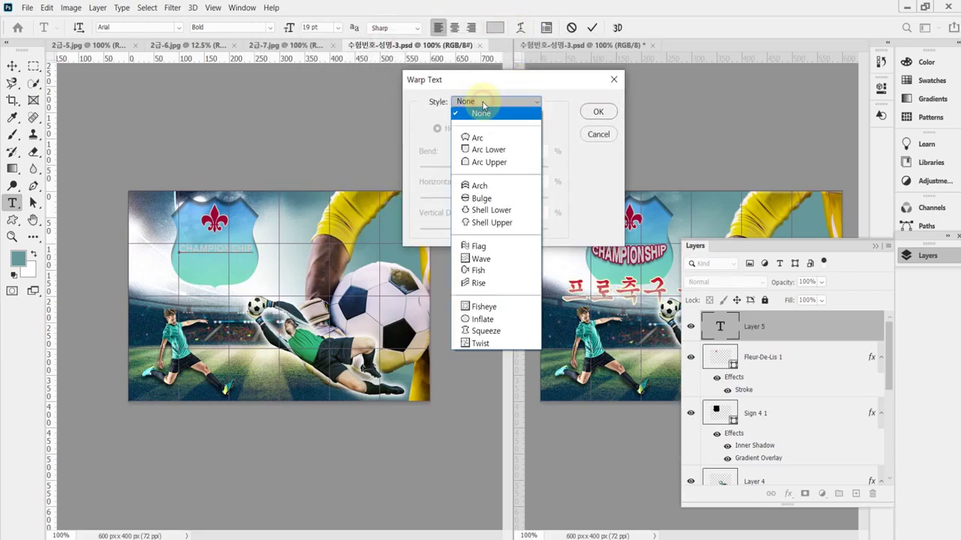
{"action": "left_click", "coordinate": [487, 149]}
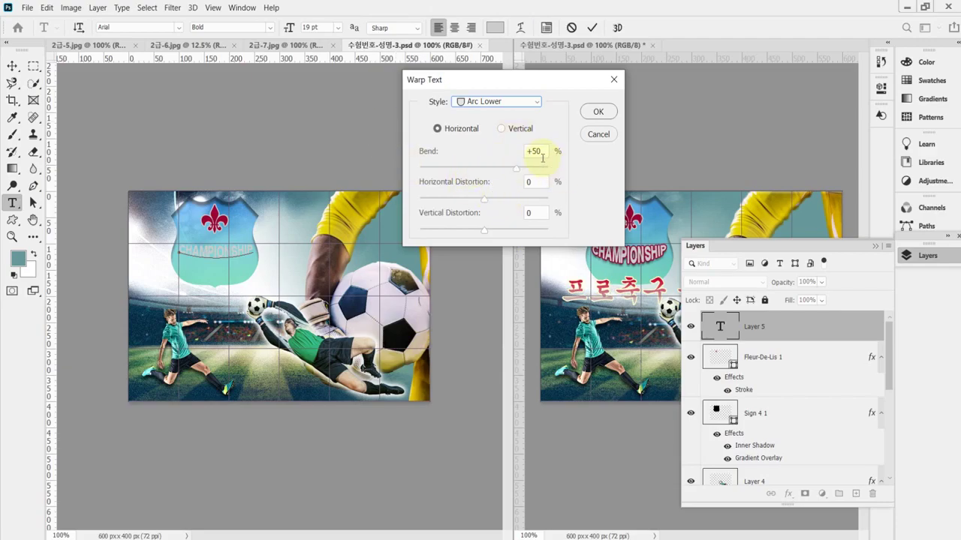
{"action": "left_click", "coordinate": [604, 112]}
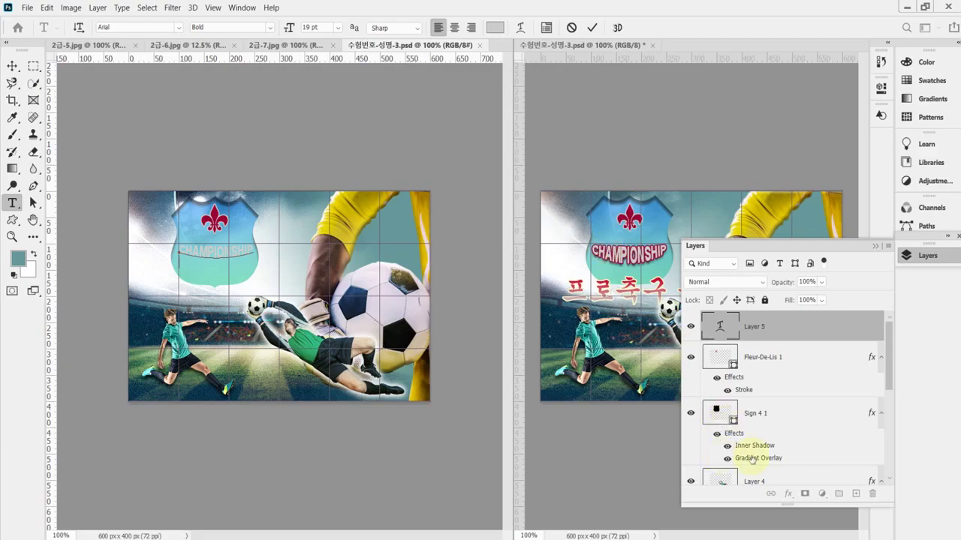
Add a 2 px outside stroke in color #990033 to the CHAMPIONSHIP text layer
{"action": "left_click", "coordinate": [788, 493]}
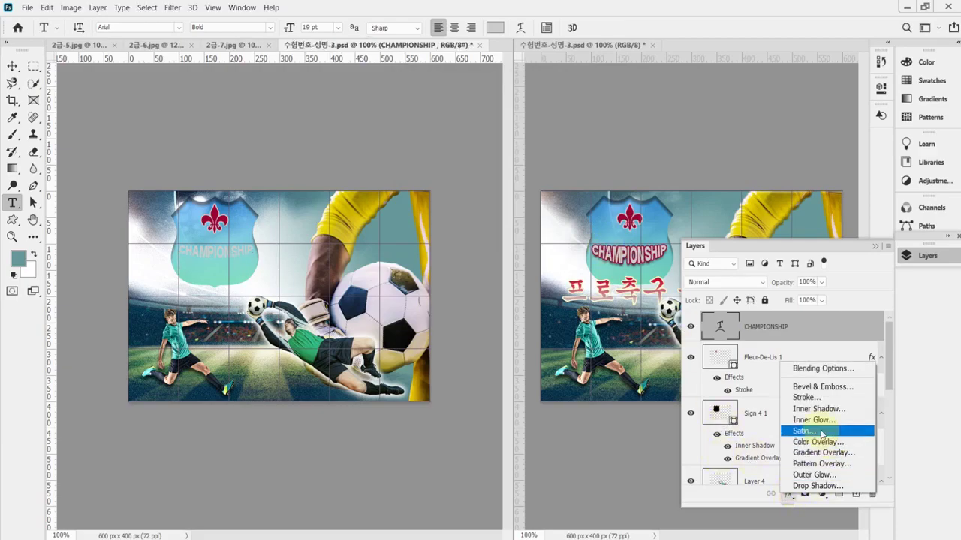
{"action": "key", "text": "Escape"}
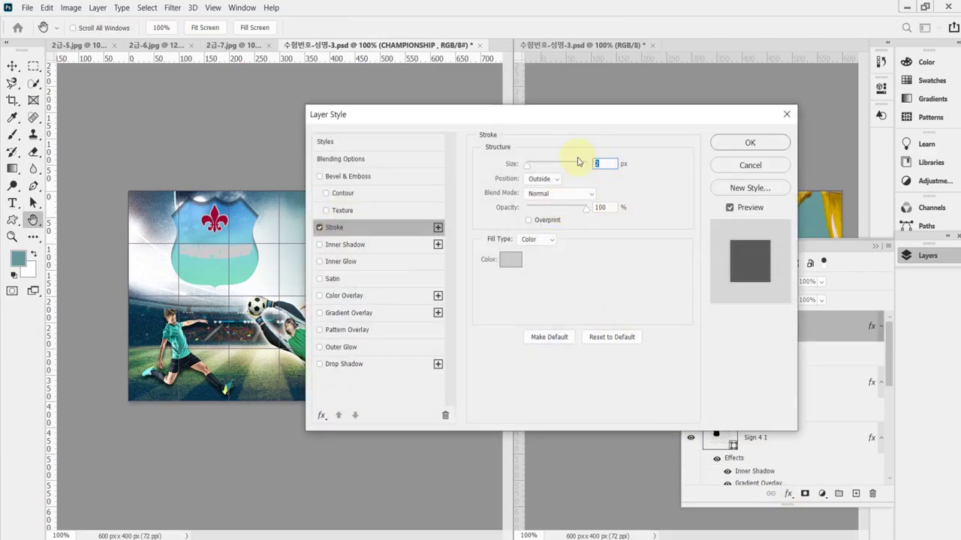
{"action": "left_click", "coordinate": [512, 258]}
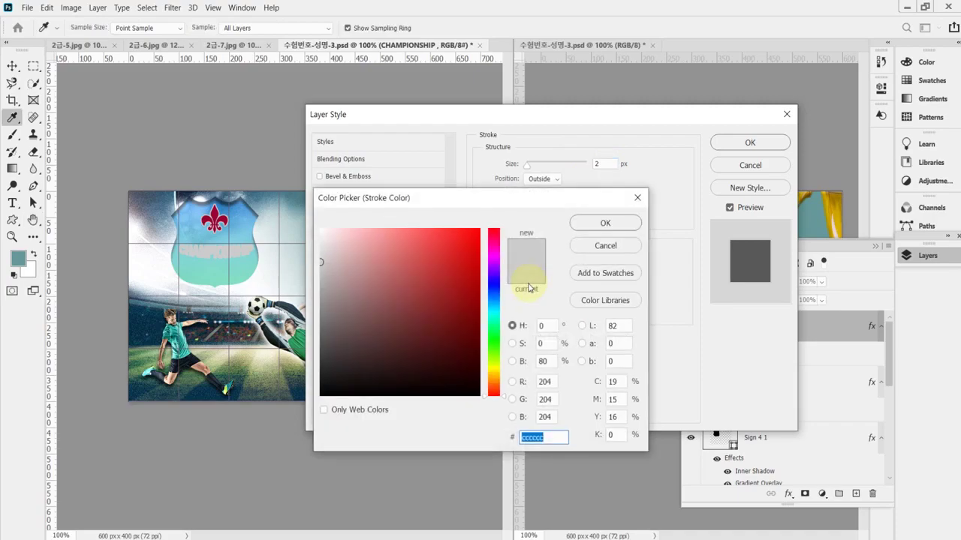
{"action": "type", "text": "903"}
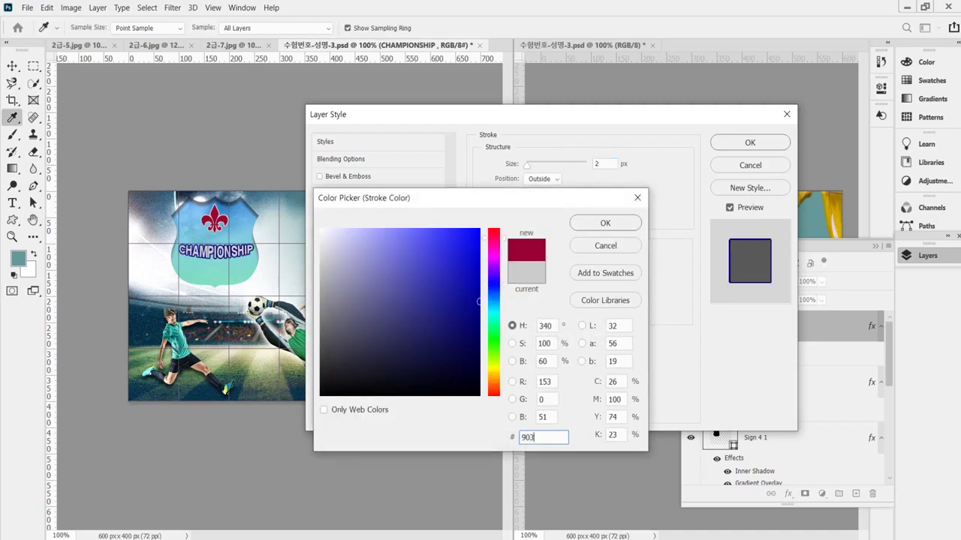
{"action": "left_click", "coordinate": [619, 228]}
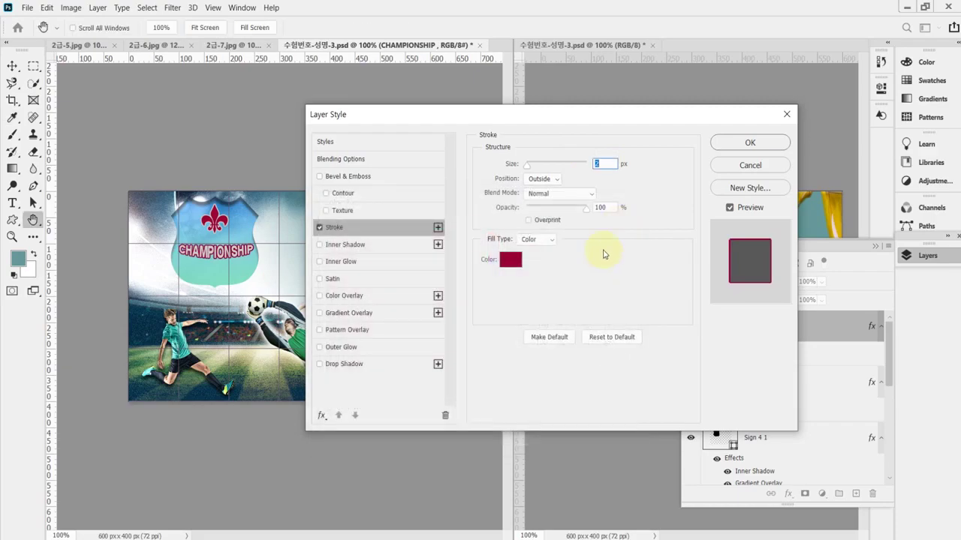
Add a drop shadow to the CHAMPIONSHIP text with a distance of 5 px and a size of 5 px
{"action": "left_click", "coordinate": [358, 365]}
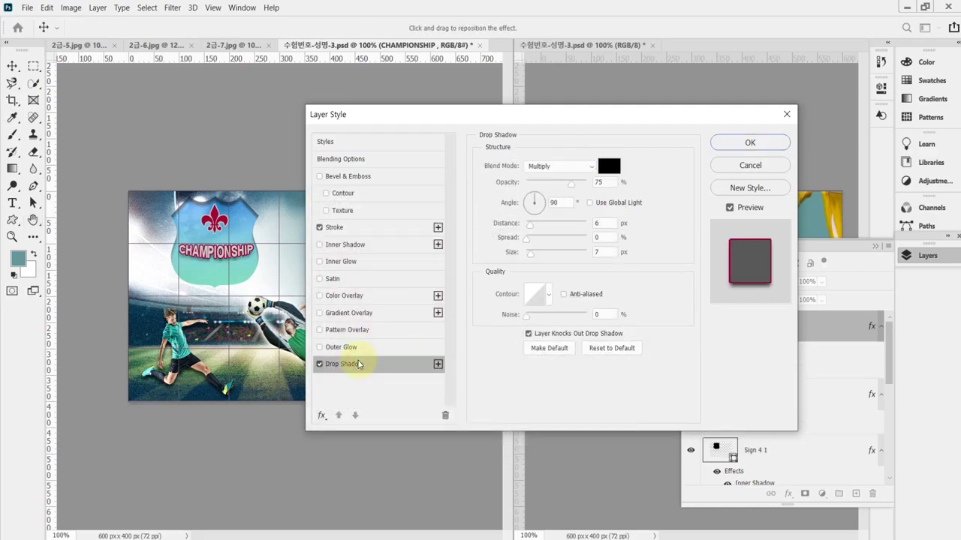
{"action": "double_click", "coordinate": [610, 182]}
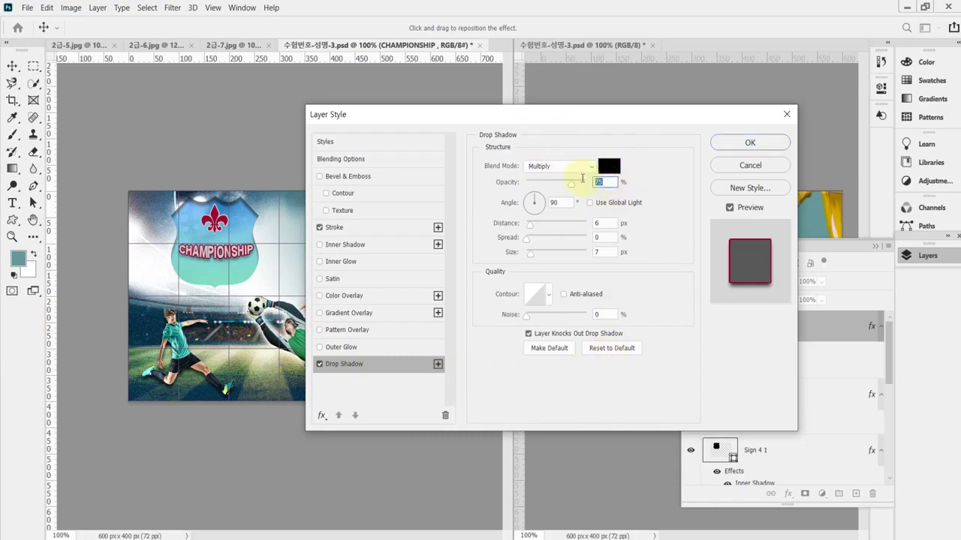
{"action": "double_click", "coordinate": [604, 225]}
{"action": "type", "text": "5"}
{"action": "double_click", "coordinate": [608, 253]}
{"action": "type", "text": "5"}
{"action": "left_click", "coordinate": [739, 146]}
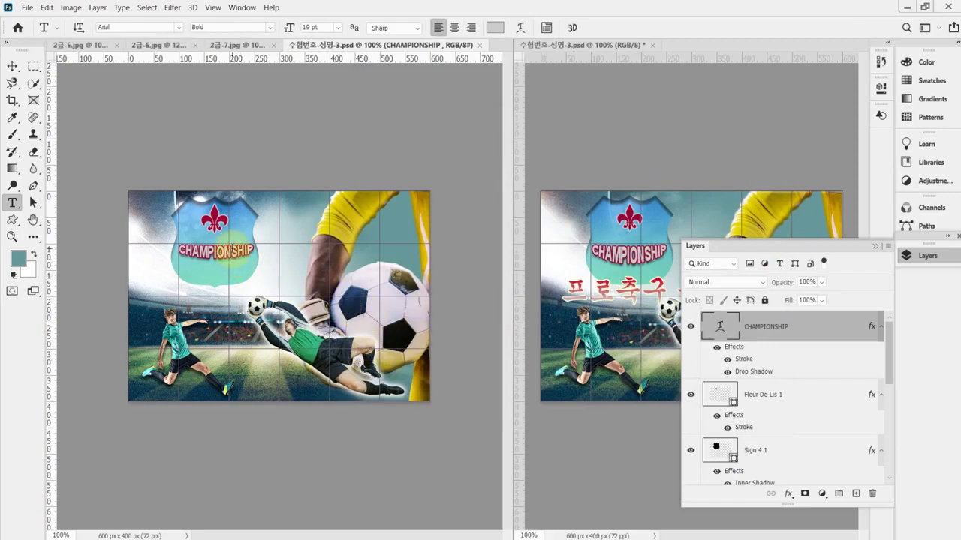
Examine the warp and text settings of the CHAMPIONSHIP text in the reference document against the working copy
{"action": "left_click", "coordinate": [637, 261]}
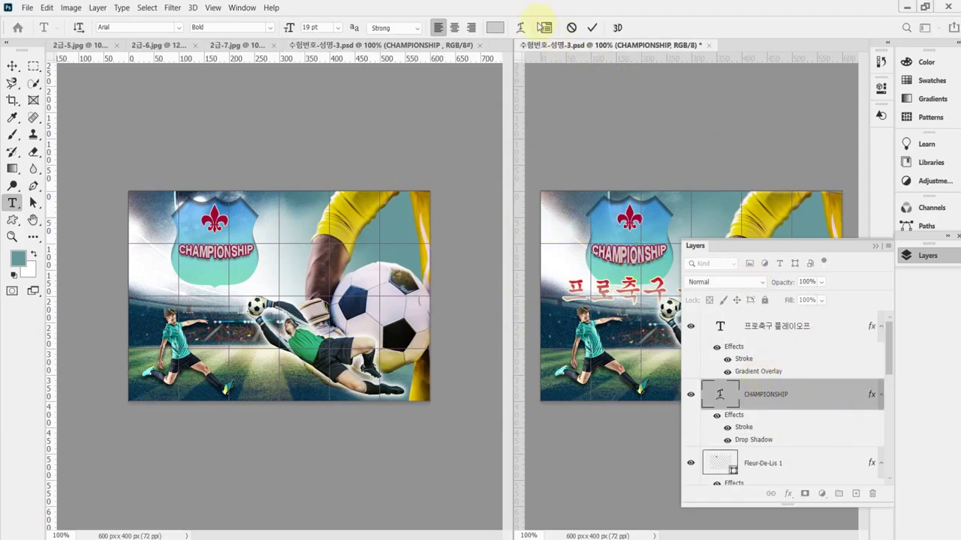
{"action": "left_click", "coordinate": [520, 27]}
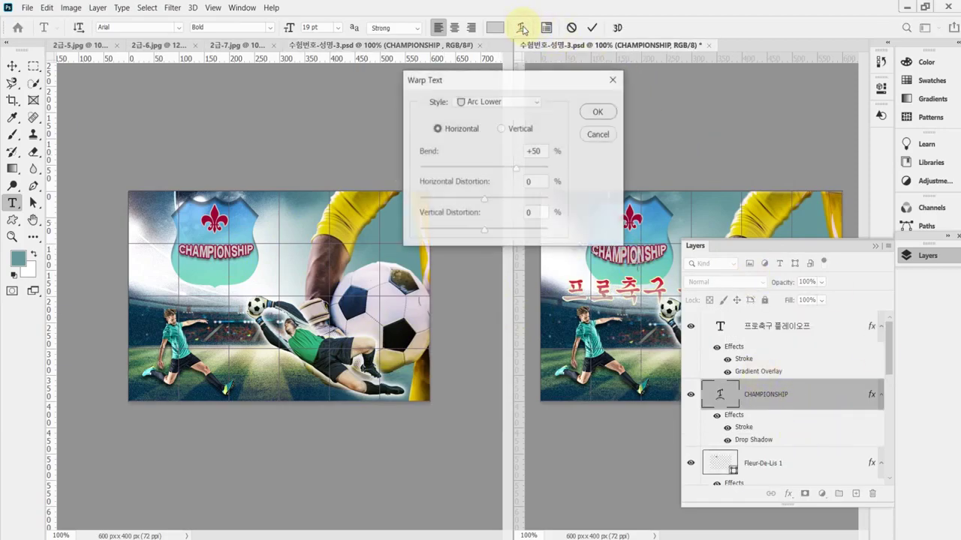
{"action": "left_click", "coordinate": [600, 139]}
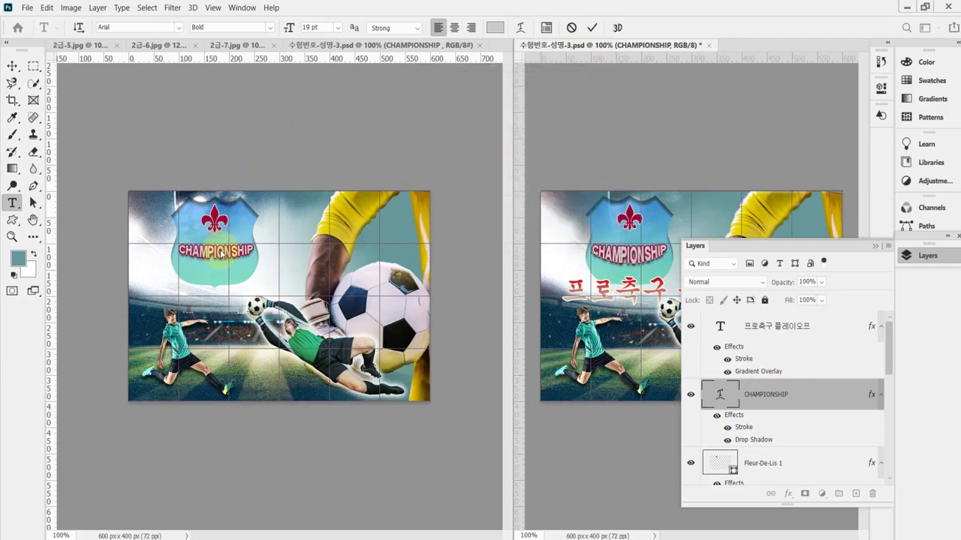
{"action": "left_click", "coordinate": [217, 259]}
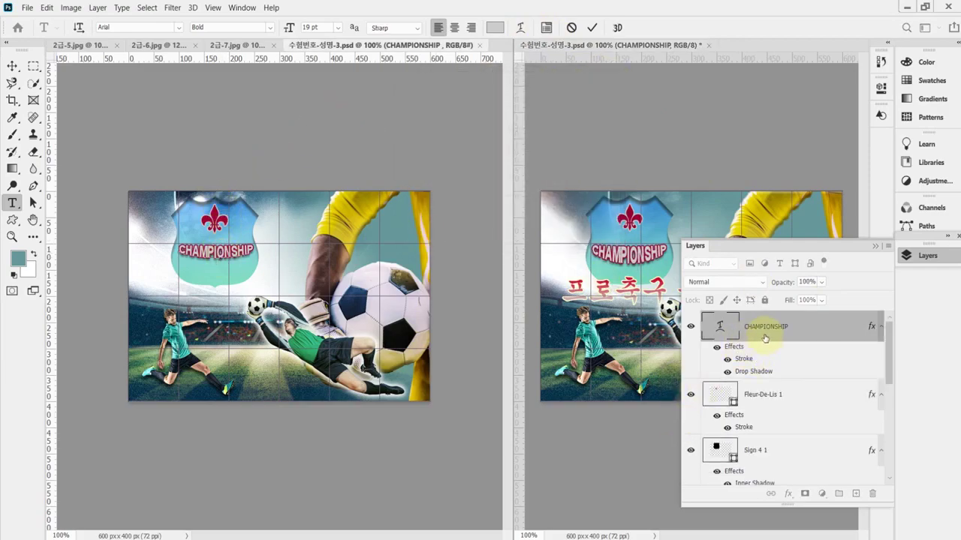
{"action": "left_click", "coordinate": [634, 255]}
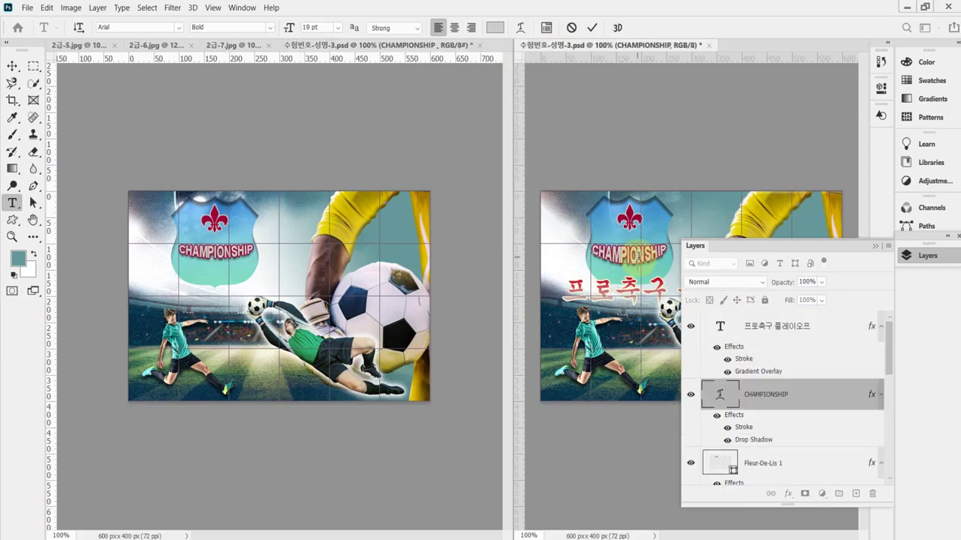
Check the warp settings of the CHAMPIONSHIP text in the working document
{"action": "left_click", "coordinate": [225, 253]}
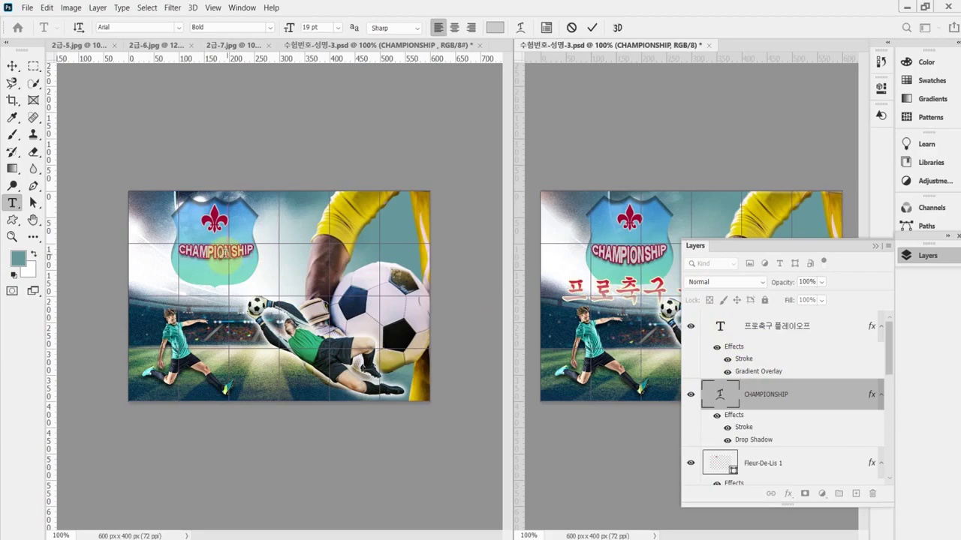
{"action": "left_click", "coordinate": [225, 252]}
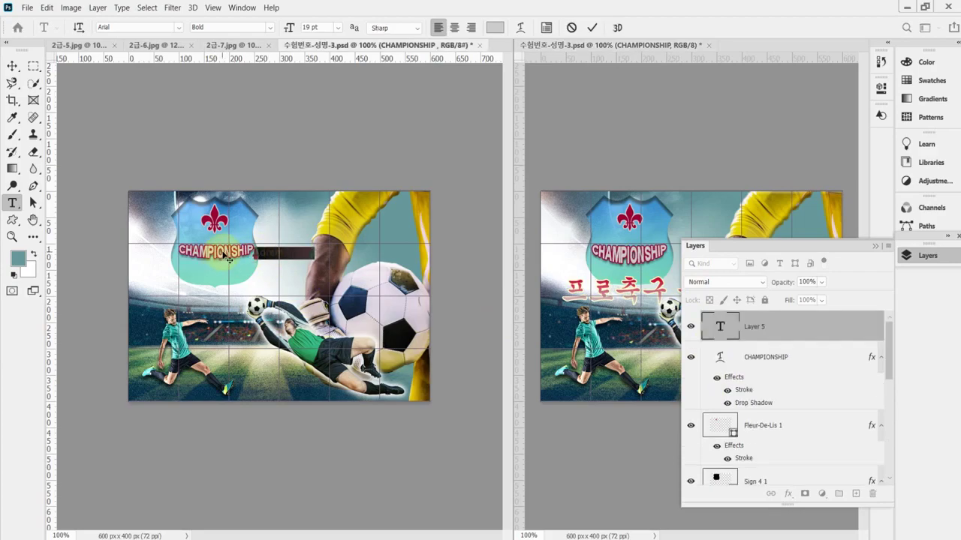
{"action": "left_click", "coordinate": [226, 255]}
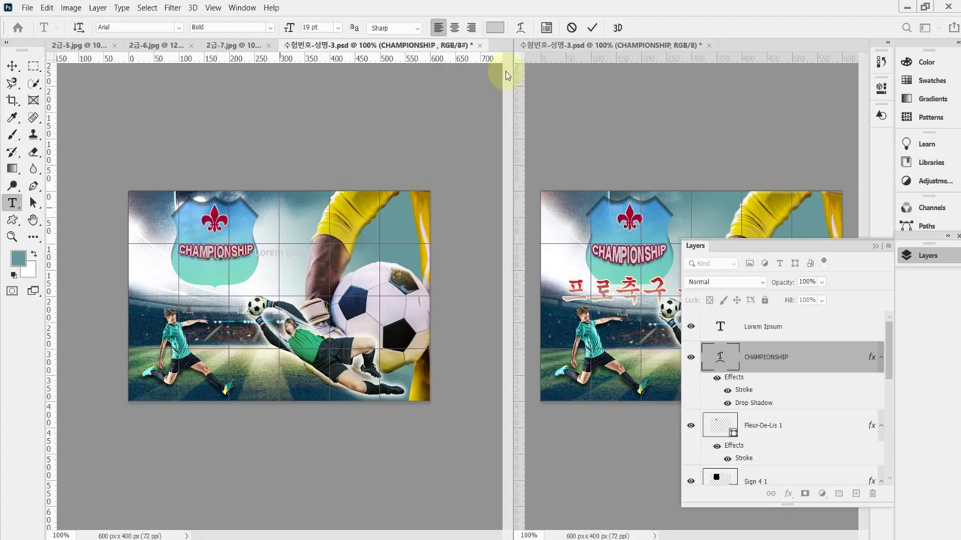
{"action": "left_click", "coordinate": [521, 28]}
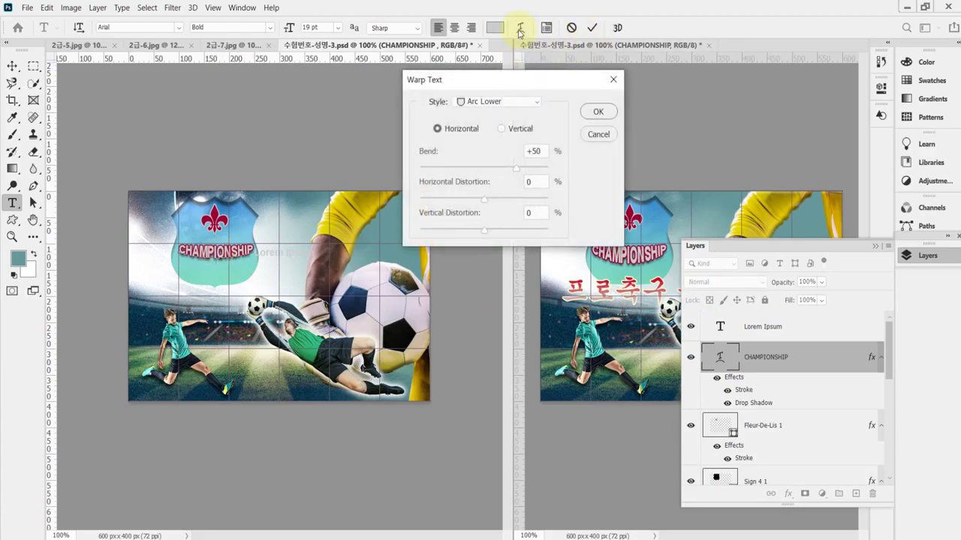
{"action": "left_click", "coordinate": [592, 114]}
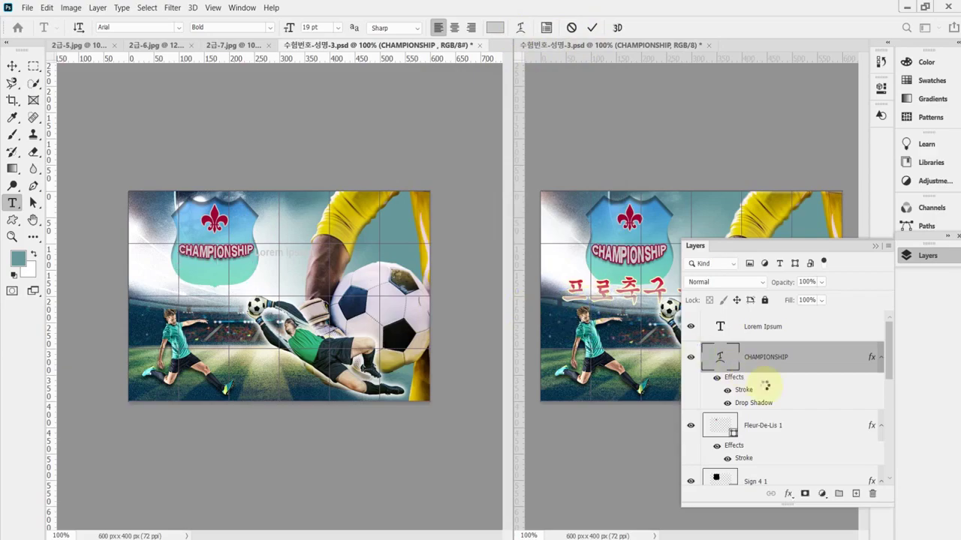
Delete the stray Lorem Ipsum text layer from the working document and save the file
{"action": "left_click", "coordinate": [793, 363]}
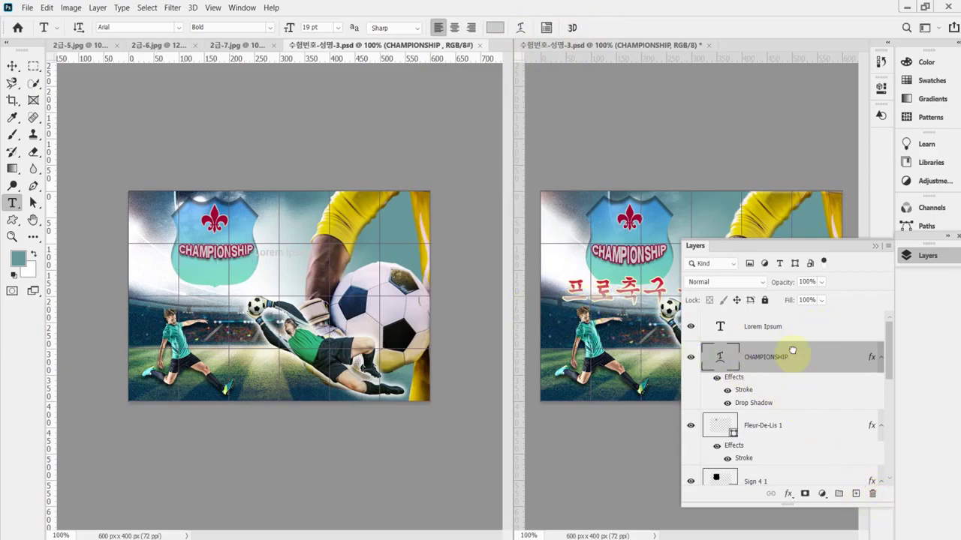
{"action": "left_click", "coordinate": [810, 326]}
{"action": "key", "text": "Delete"}
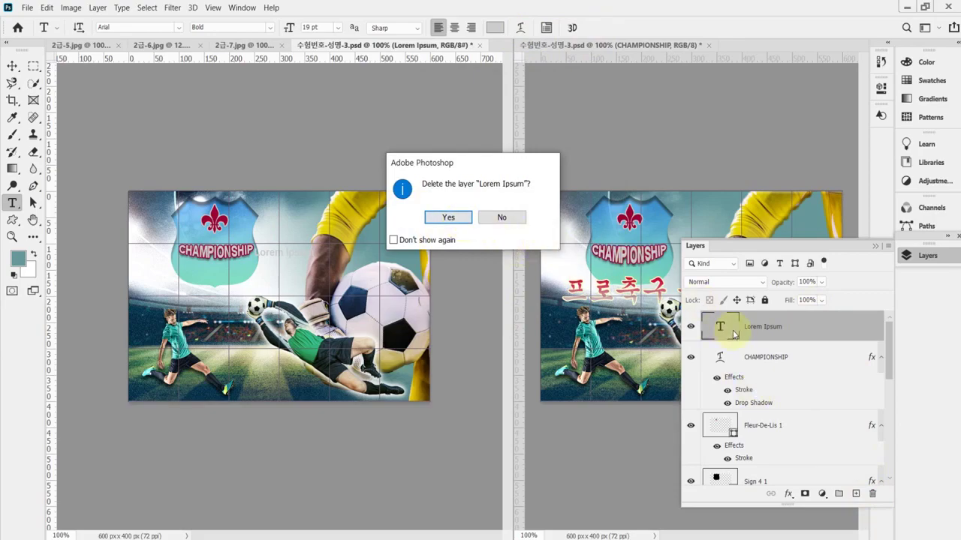
{"action": "left_click", "coordinate": [448, 217]}
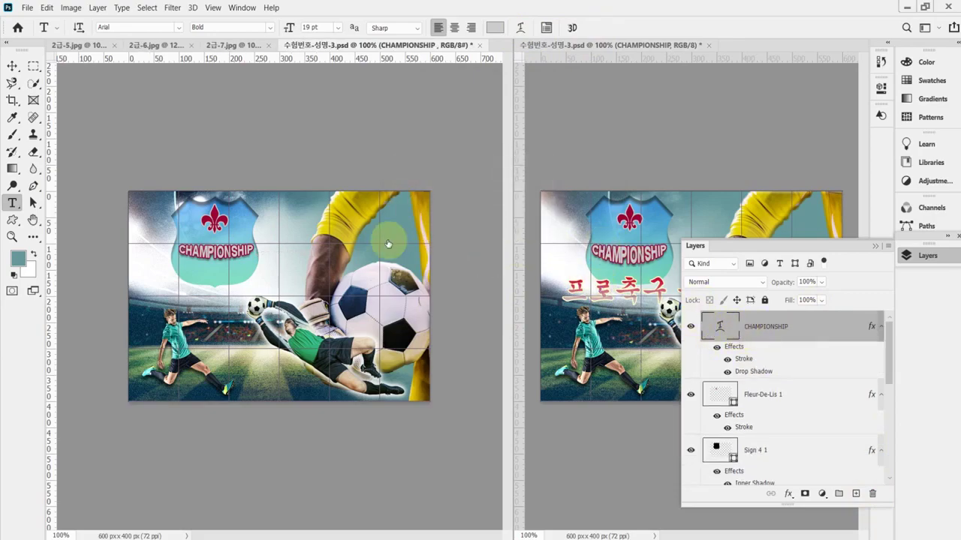
{"action": "key", "text": "ctrl+s"}
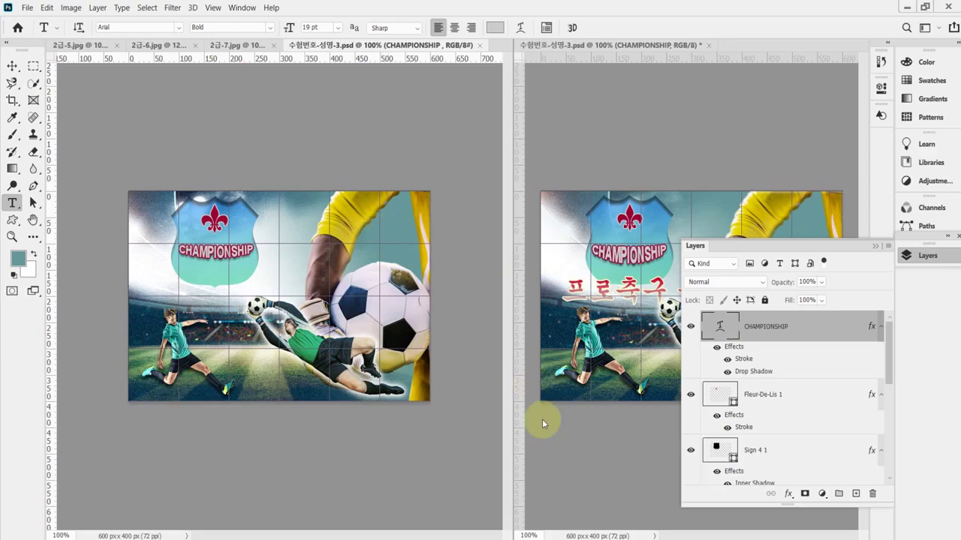
Switch to Notepad, copy the phrase "프로축구 플레이오프", and return to Photoshop
{"action": "key", "text": "alt+Tab"}
{"action": "left_click_drag", "start_coordinate": [593, 486], "coordinate": [489, 488]}
{"action": "key", "text": "ctrl+c"}
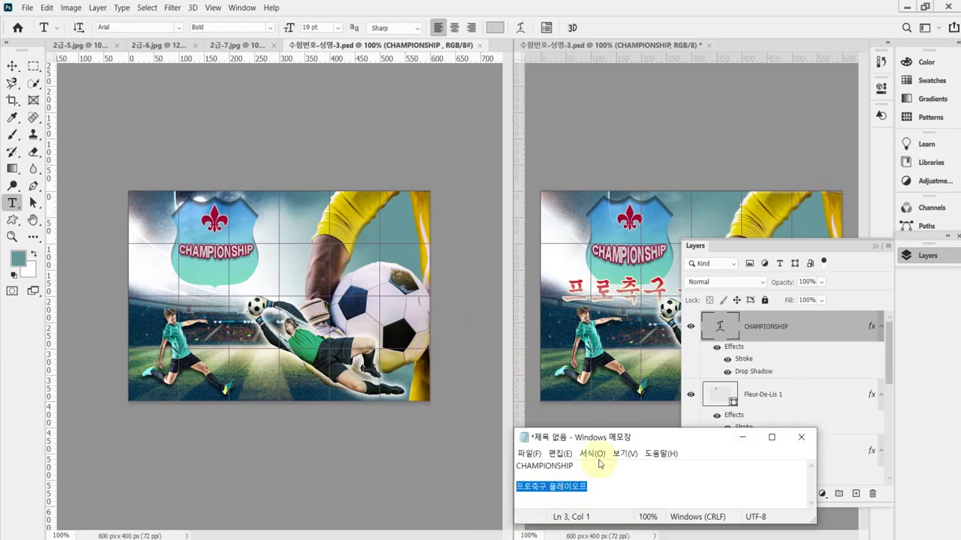
{"action": "key", "text": "alt+Tab"}
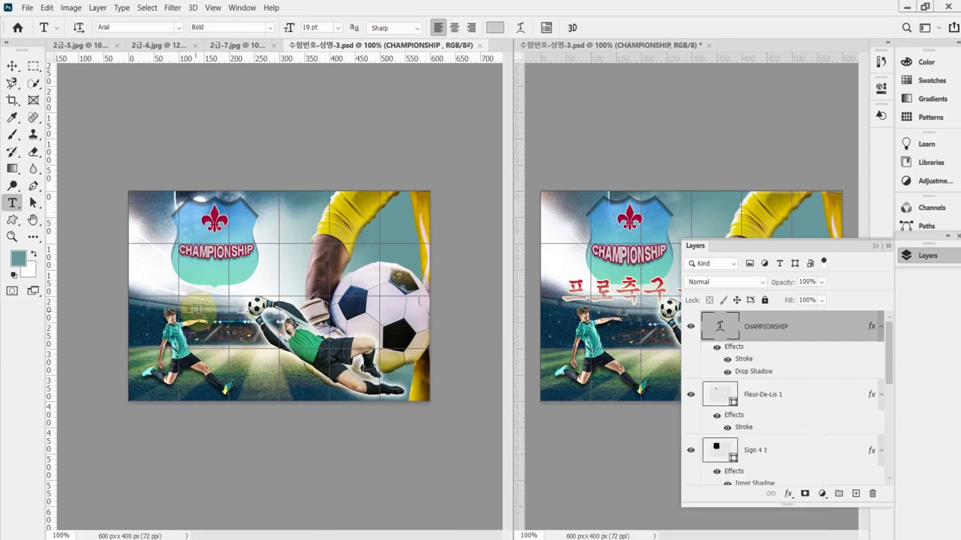
Start a new text line below the shield in the 궁서 font at 53 pt with Strong anti-aliasing
{"action": "left_click", "coordinate": [148, 300]}
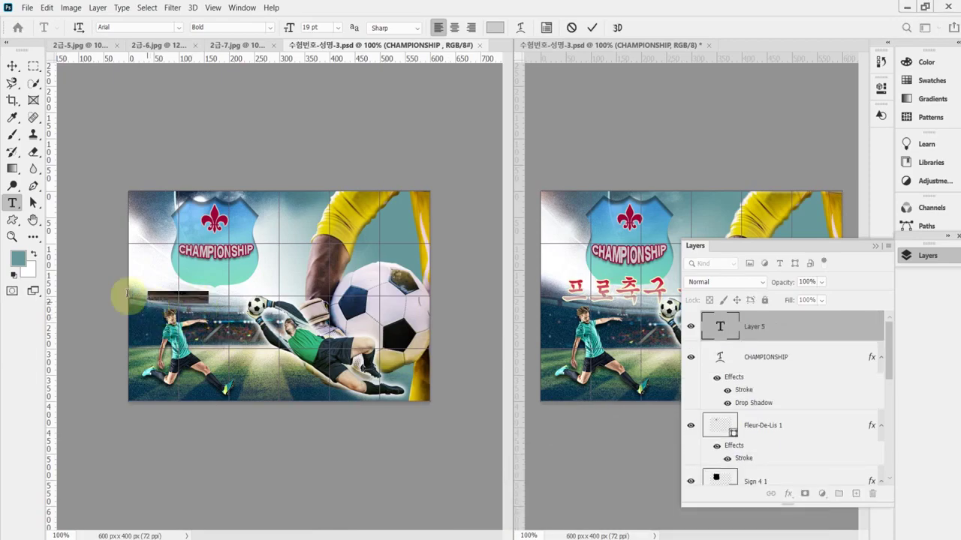
{"action": "left_click", "coordinate": [124, 27]}
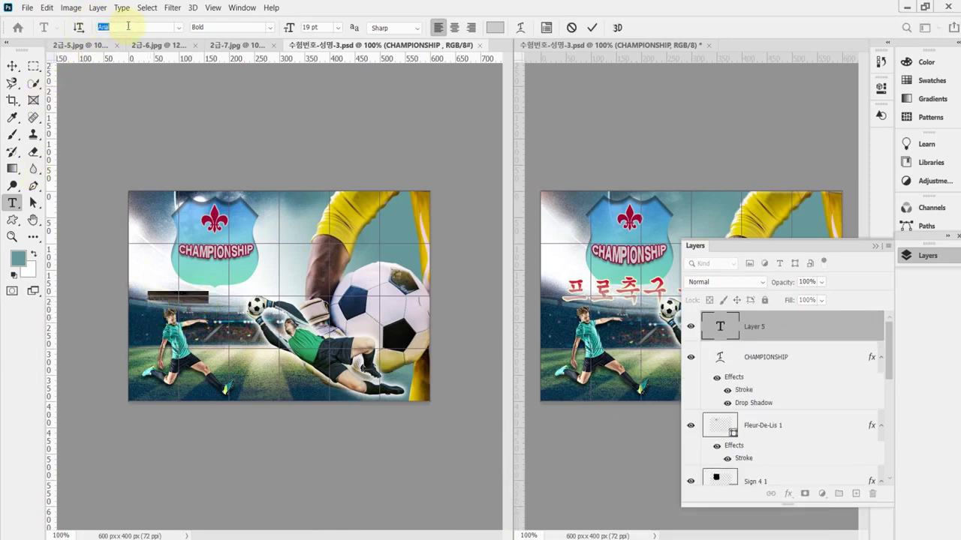
{"action": "left_click", "coordinate": [181, 28]}
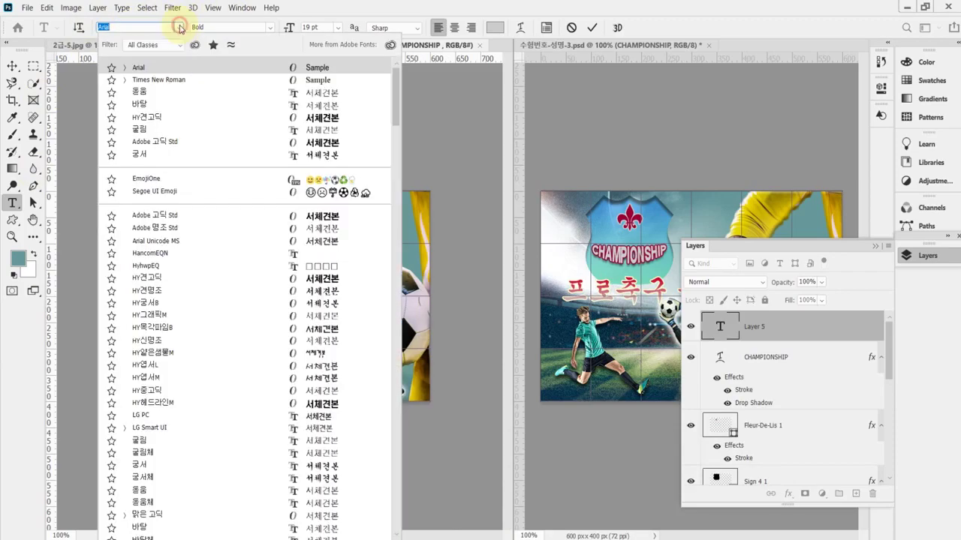
{"action": "left_click", "coordinate": [145, 156]}
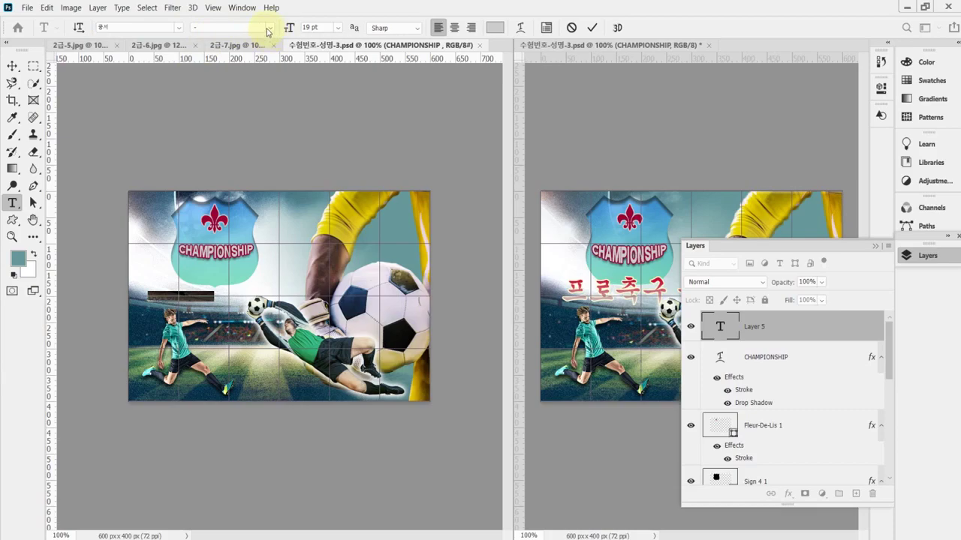
{"action": "left_click", "coordinate": [320, 28]}
{"action": "key", "text": "Return"}
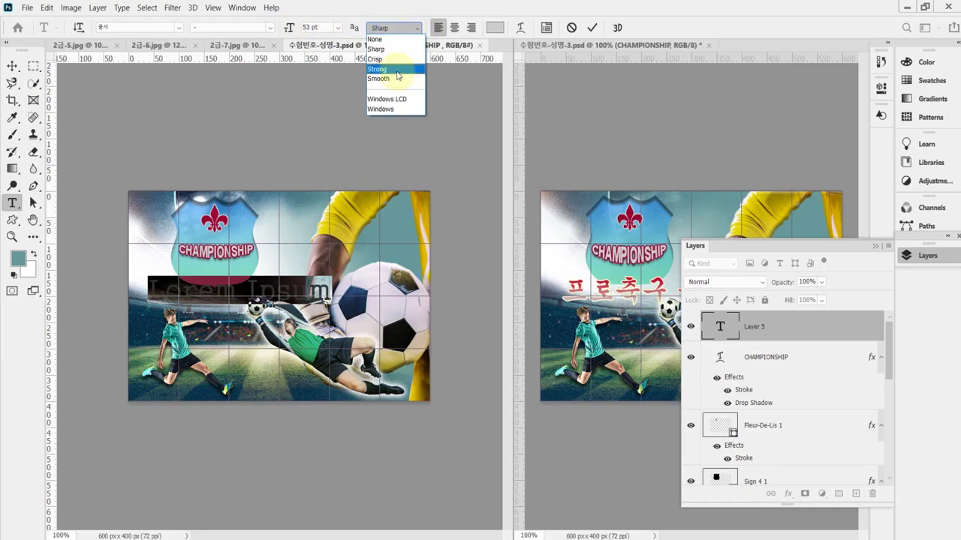
{"action": "left_click", "coordinate": [397, 69]}
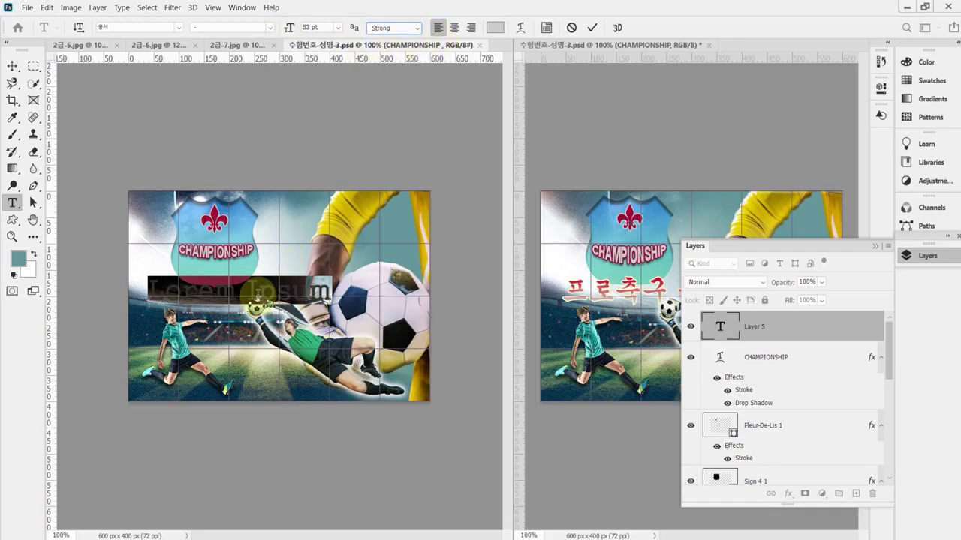
Paste "프로축구 플레이오프" into the new text line, adjust its position slightly, and commit the text
{"action": "key", "text": "ctrl+v"}
{"action": "left_click_drag", "start_coordinate": [344, 333], "coordinate": [345, 336]}
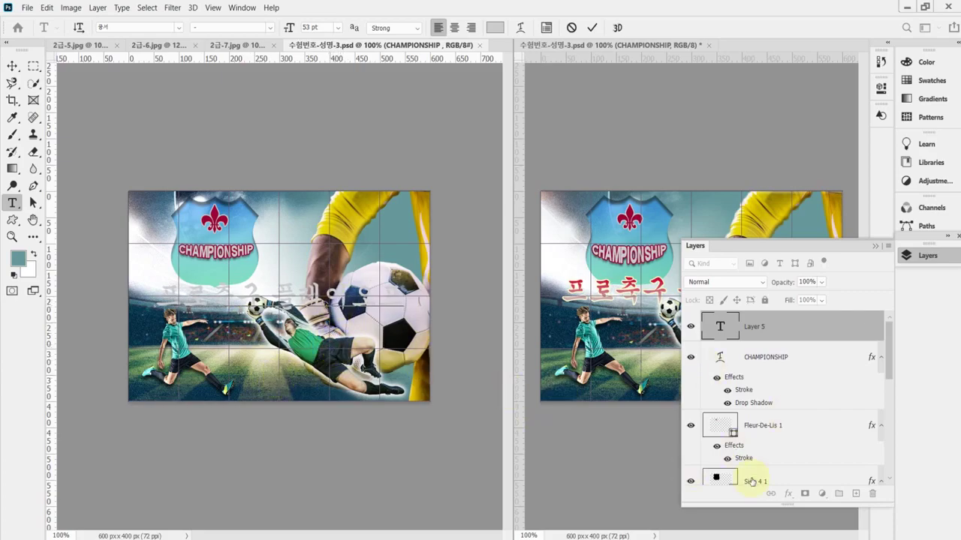
{"action": "left_click", "coordinate": [772, 494]}
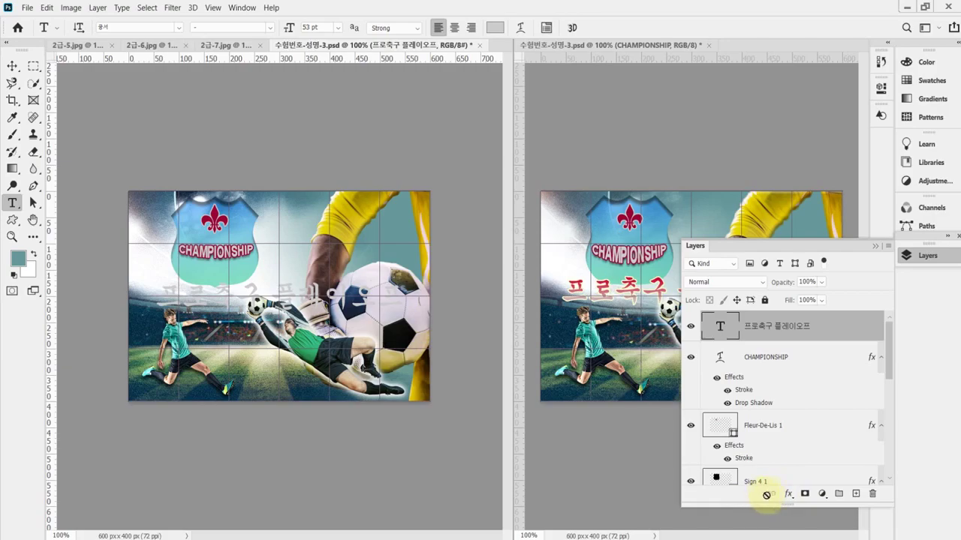
Add a 2 px outside stroke in pale yellow #ffc to the "프로축구 플레이오프" text layer
{"action": "left_click", "coordinate": [788, 494]}
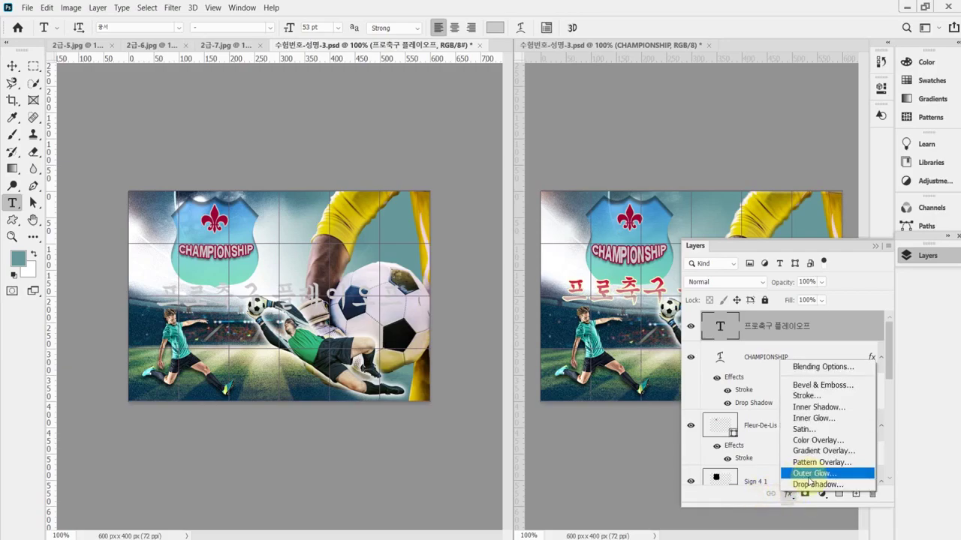
{"action": "key", "text": "Escape"}
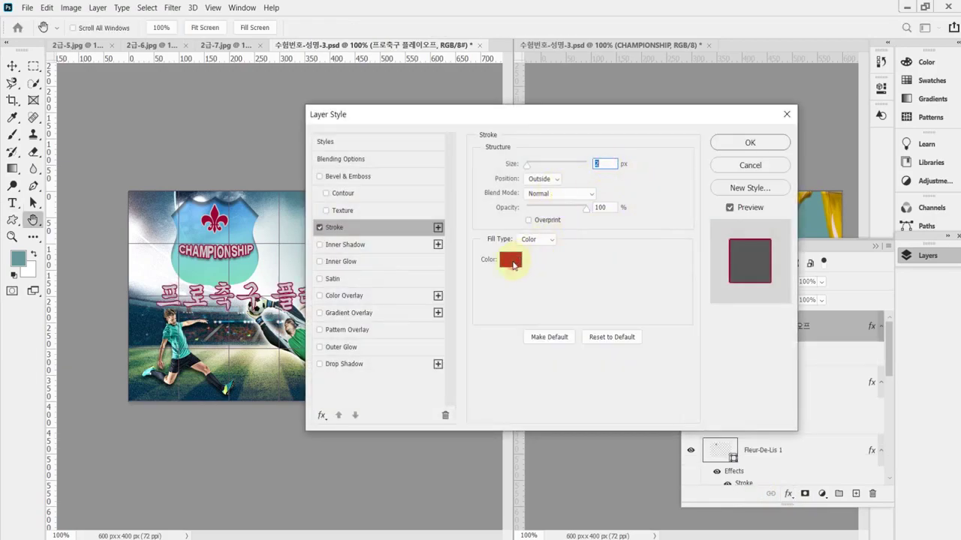
{"action": "left_click", "coordinate": [512, 262]}
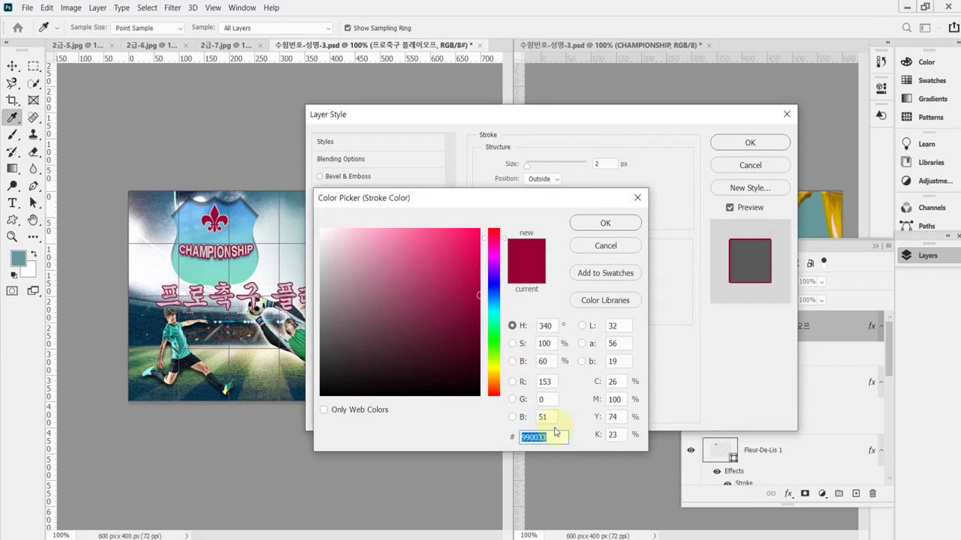
{"action": "type", "text": "ffc"}
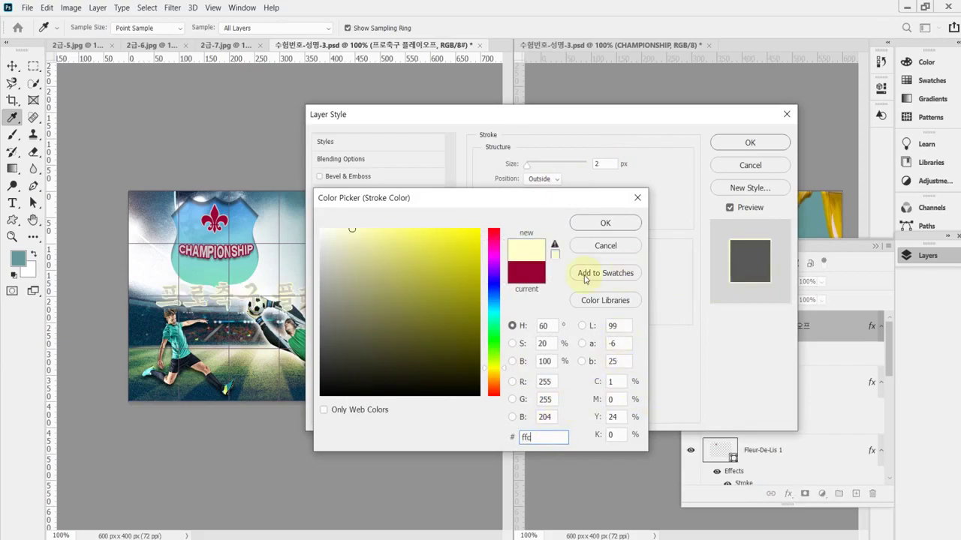
{"action": "left_click", "coordinate": [630, 225]}
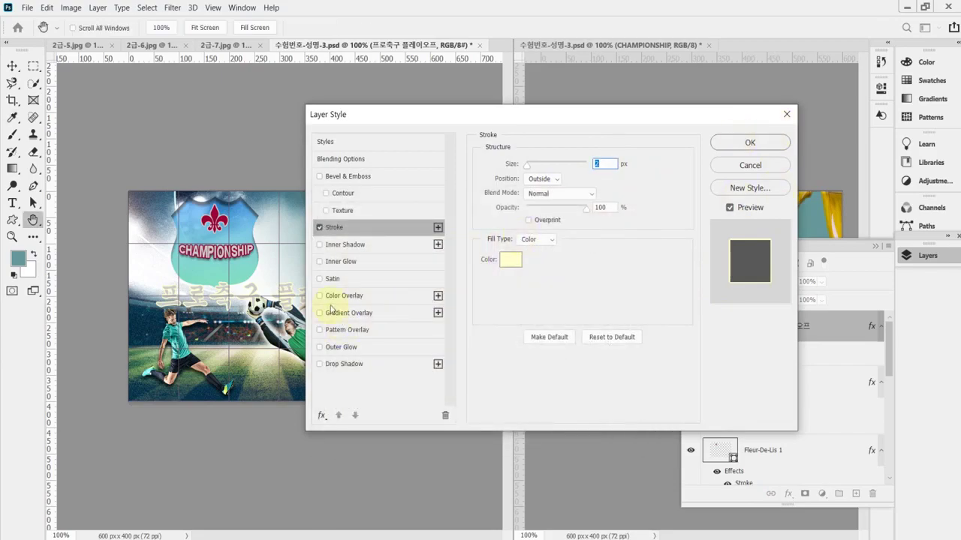
Add a linear gradient overlay to the title text and set its starting color stop to light gray #ccc
{"action": "left_click", "coordinate": [360, 315]}
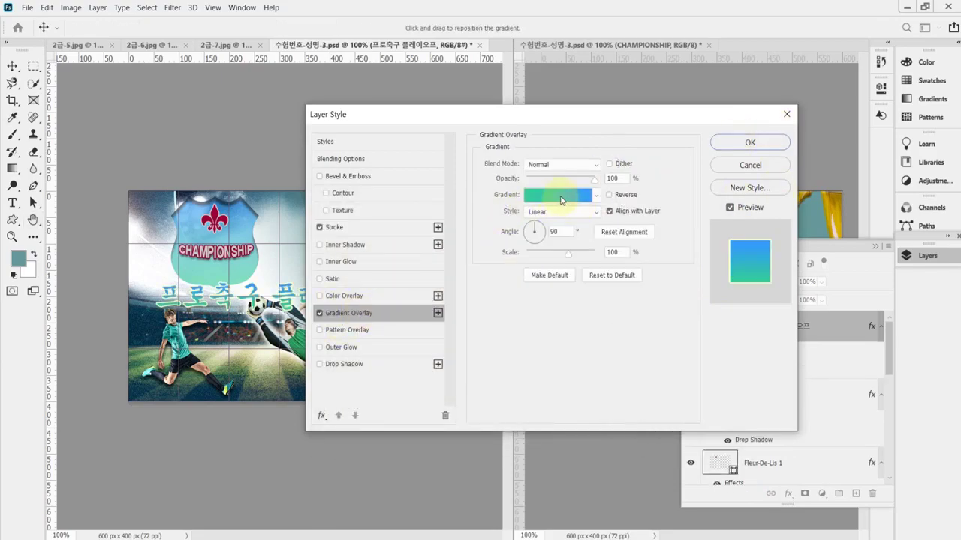
{"action": "left_click", "coordinate": [559, 199]}
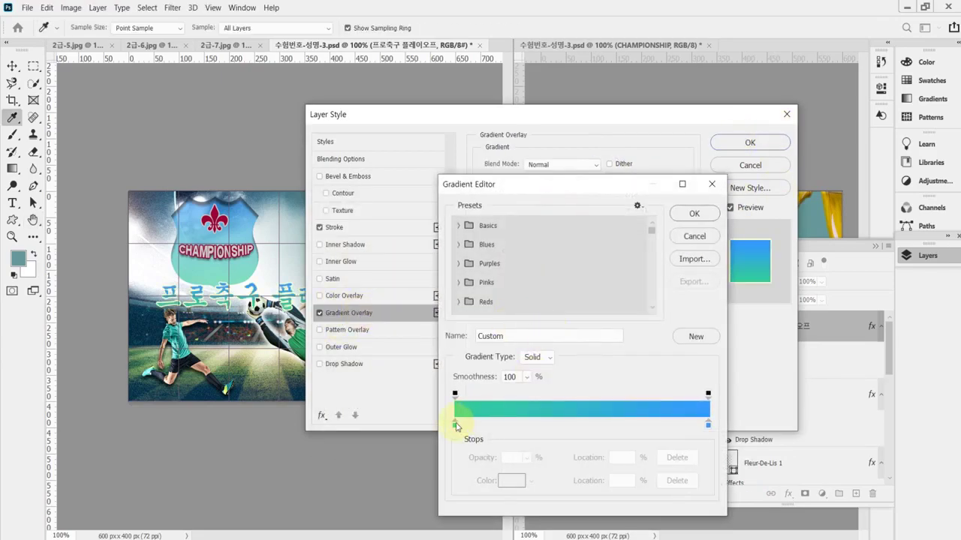
{"action": "left_click", "coordinate": [455, 424]}
{"action": "double_click", "coordinate": [455, 424]}
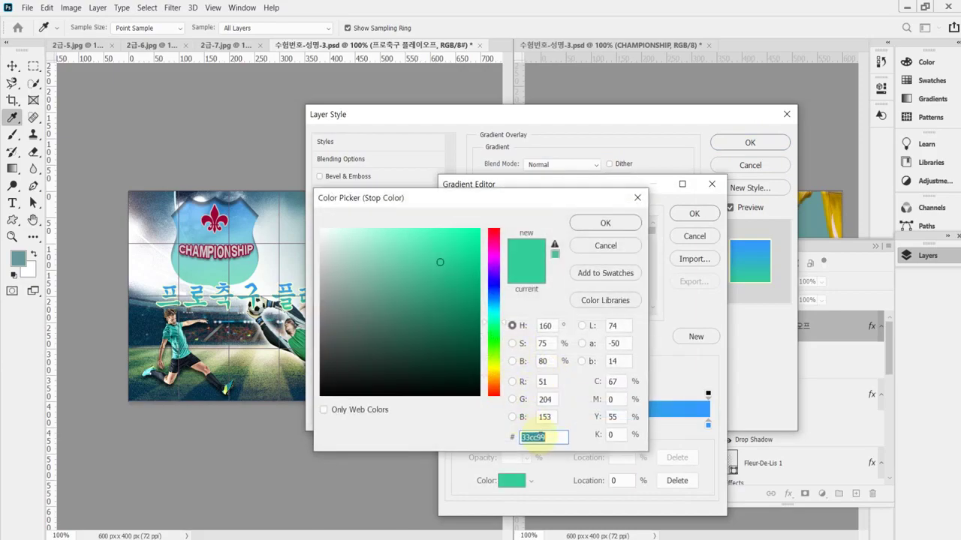
{"action": "type", "text": "000ccc"}
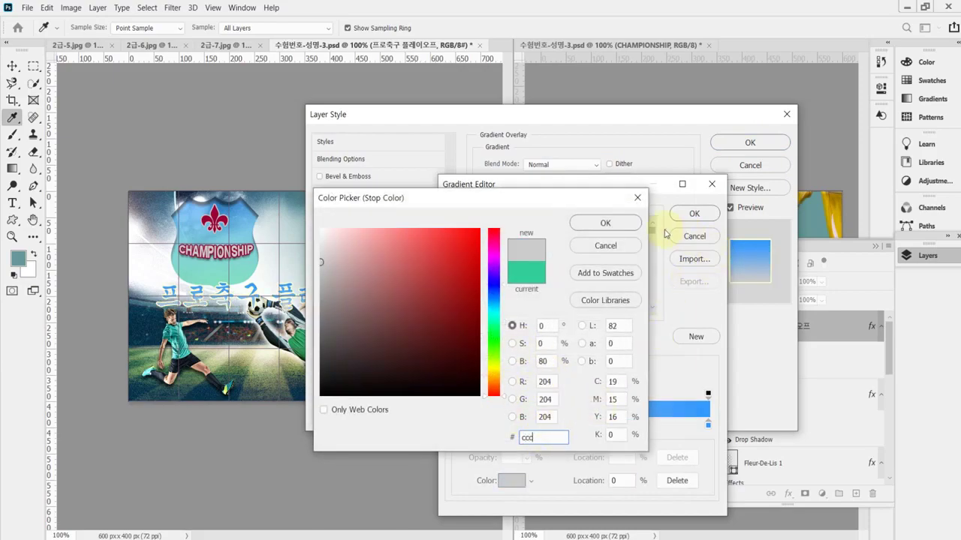
{"action": "left_click", "coordinate": [605, 223]}
Set the gradient's ending color stop to red #c03 and apply the layer style to the title
{"action": "left_click", "coordinate": [707, 424]}
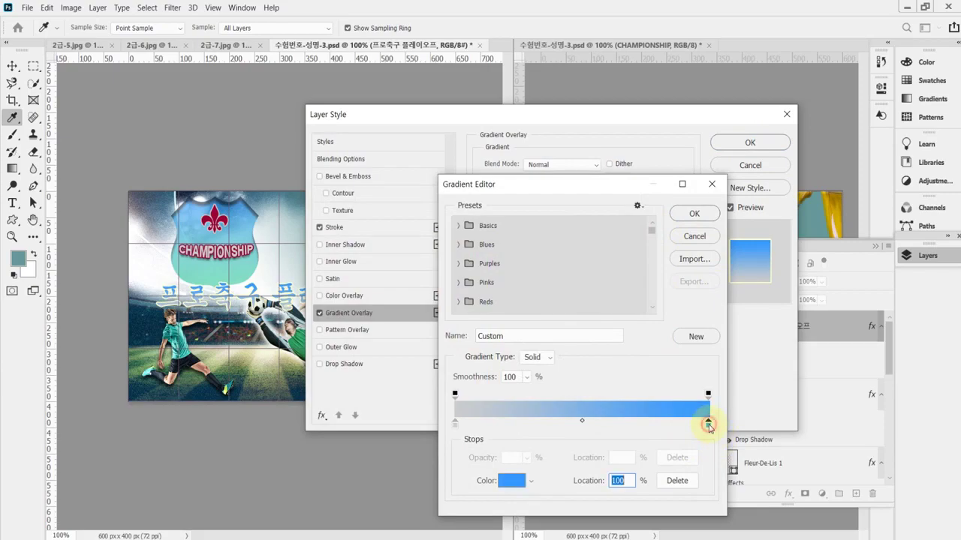
{"action": "double_click", "coordinate": [708, 424]}
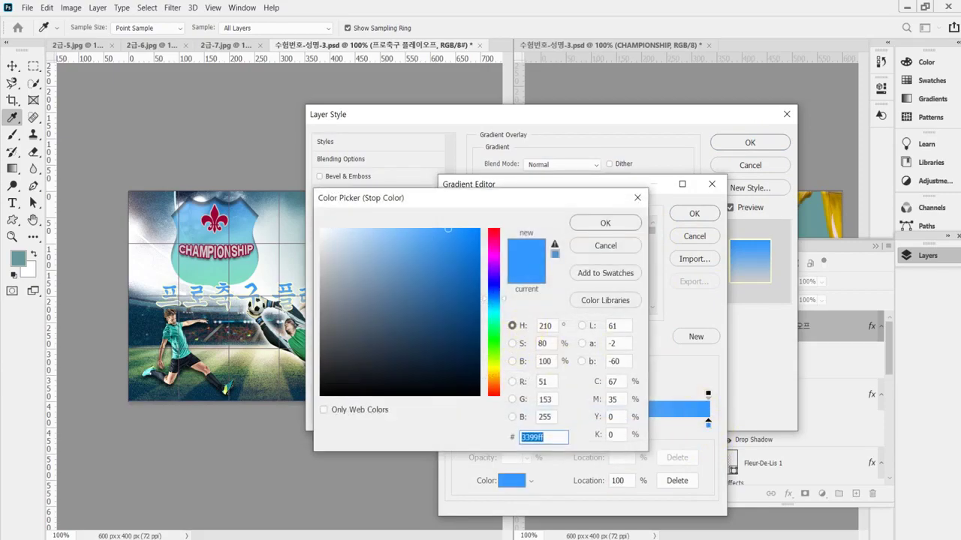
{"action": "type", "text": "c0"}
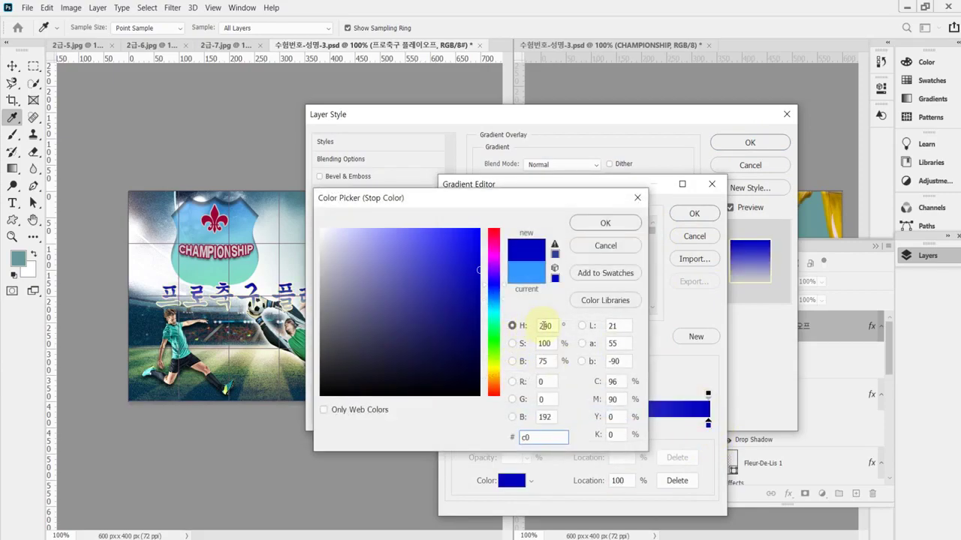
{"action": "type", "text": "3"}
{"action": "left_click", "coordinate": [606, 223]}
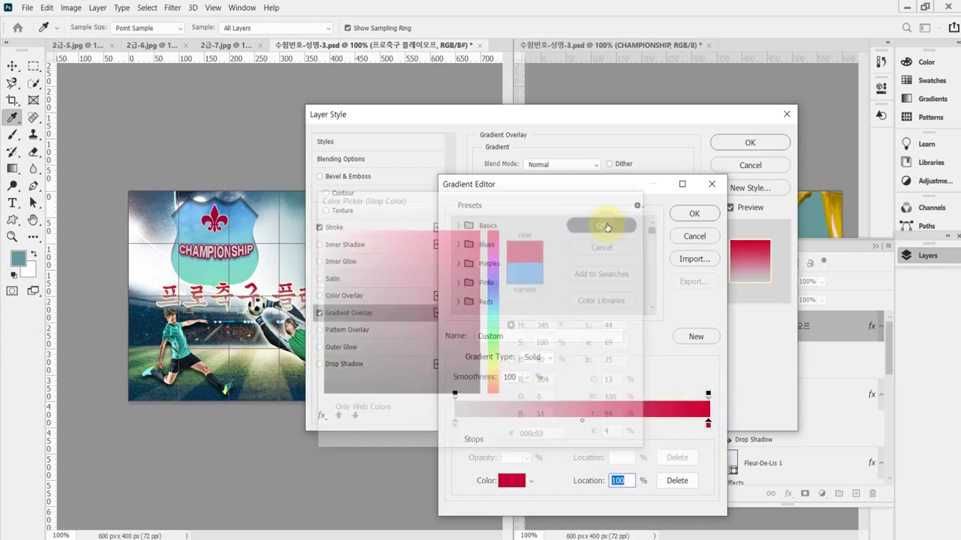
{"action": "left_click", "coordinate": [694, 216]}
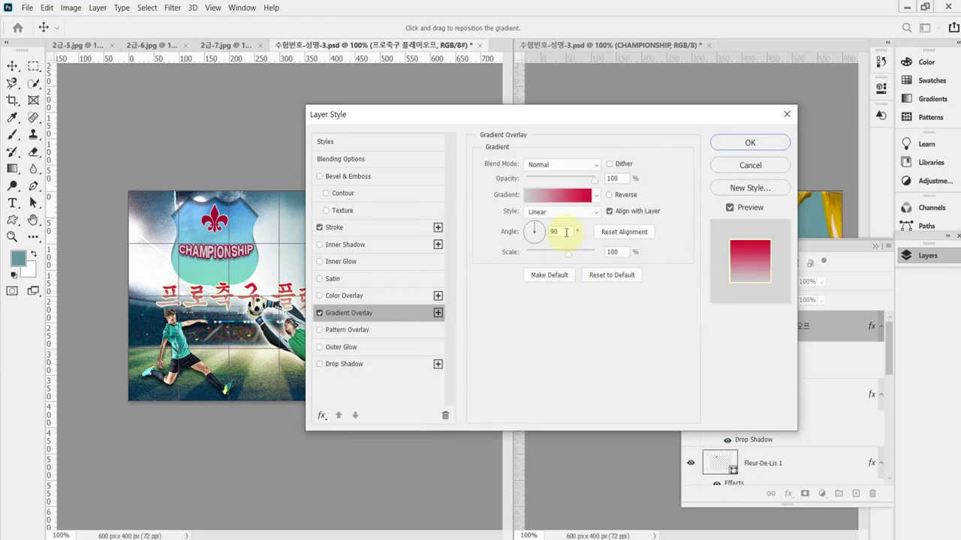
{"action": "left_click", "coordinate": [750, 143]}
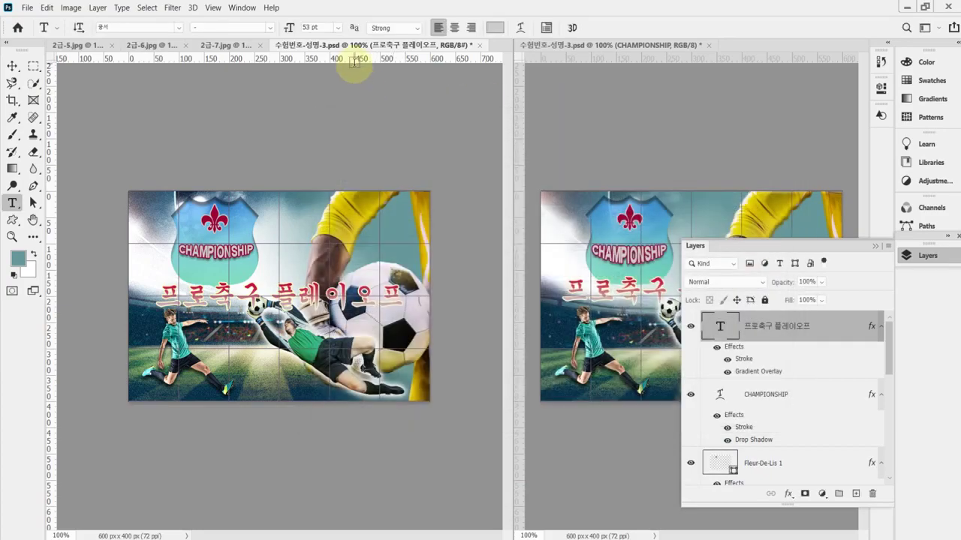
Shift the "프로축구 플레이오프" title slightly left on the banner and commit the text
{"action": "left_click", "coordinate": [275, 295]}
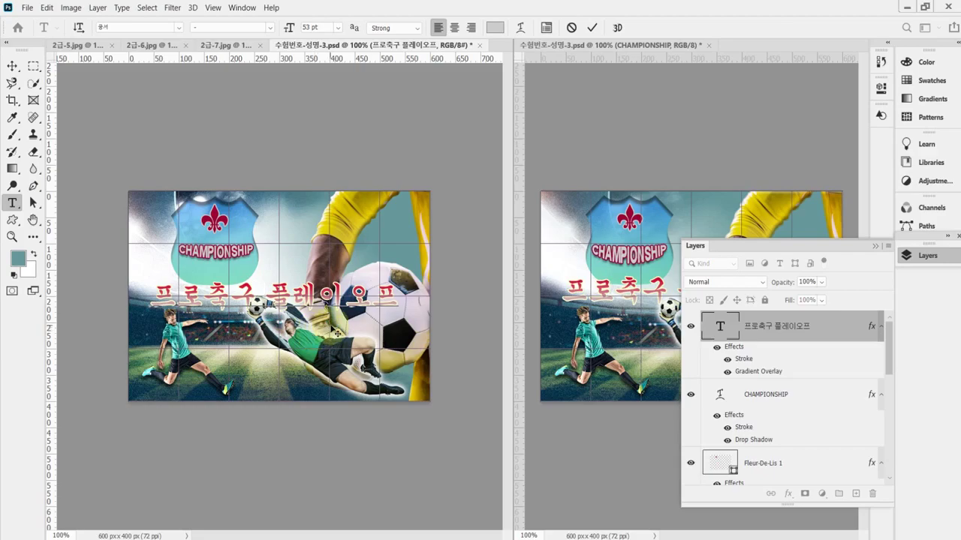
{"action": "key", "text": "ctrl"}
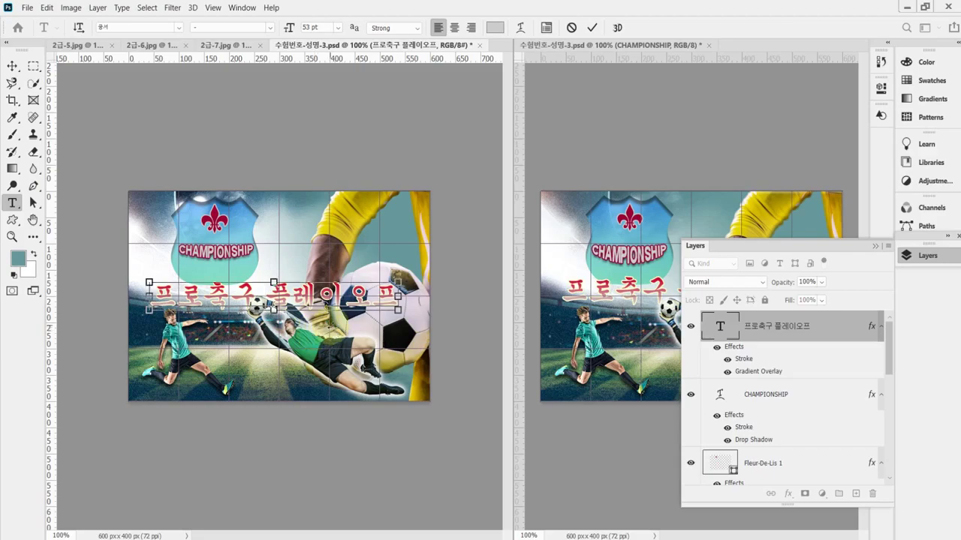
{"action": "key", "text": "ctrl+t"}
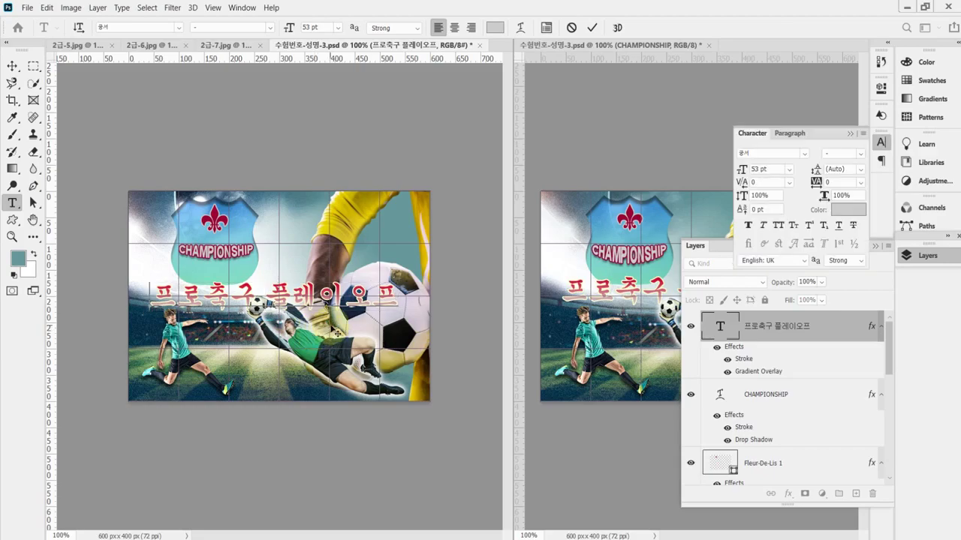
{"action": "left_click", "coordinate": [15, 70]}
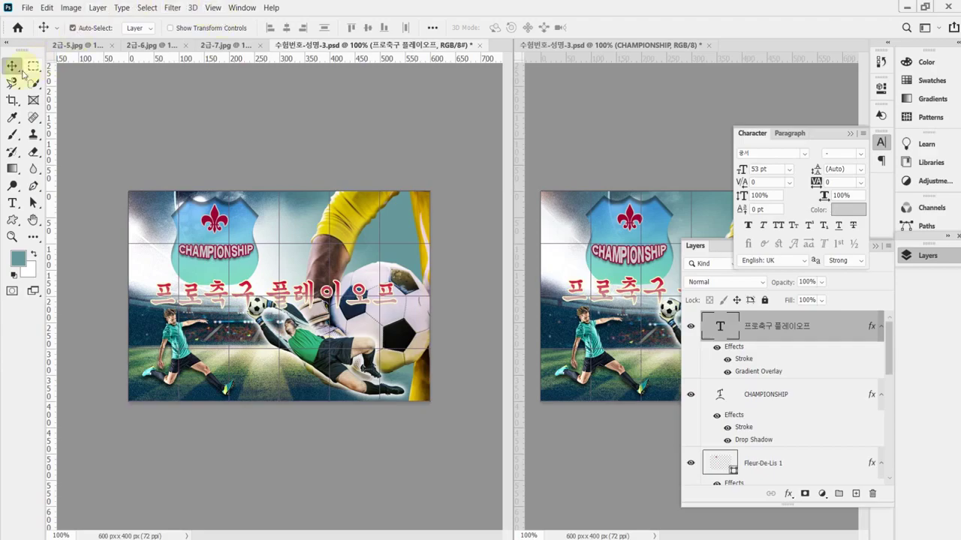
Select the CHAMPIONSHIP text and the fleur-de-lis shape together and align their horizontal centers
{"action": "left_click", "coordinate": [216, 225]}
{"action": "left_click", "coordinate": [10, 69]}
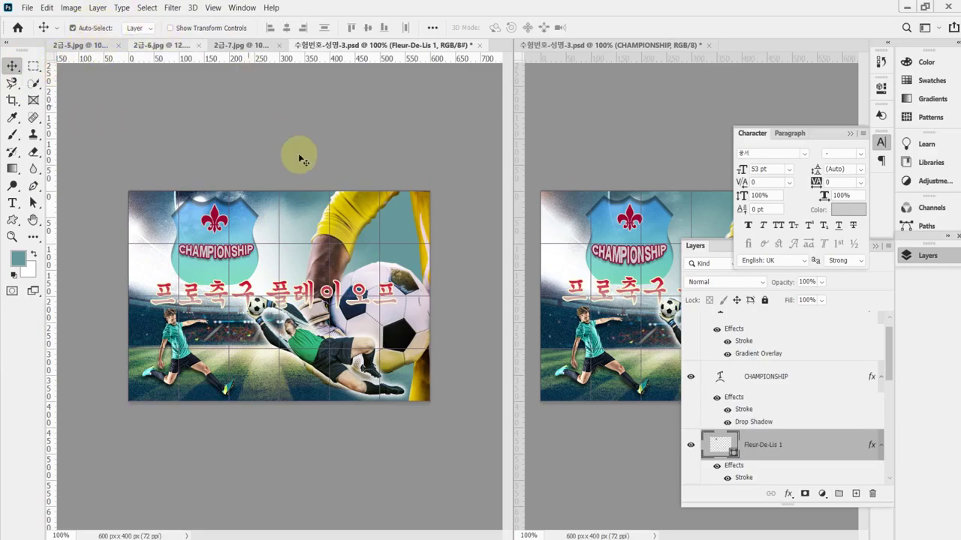
{"action": "left_click", "coordinate": [237, 256]}
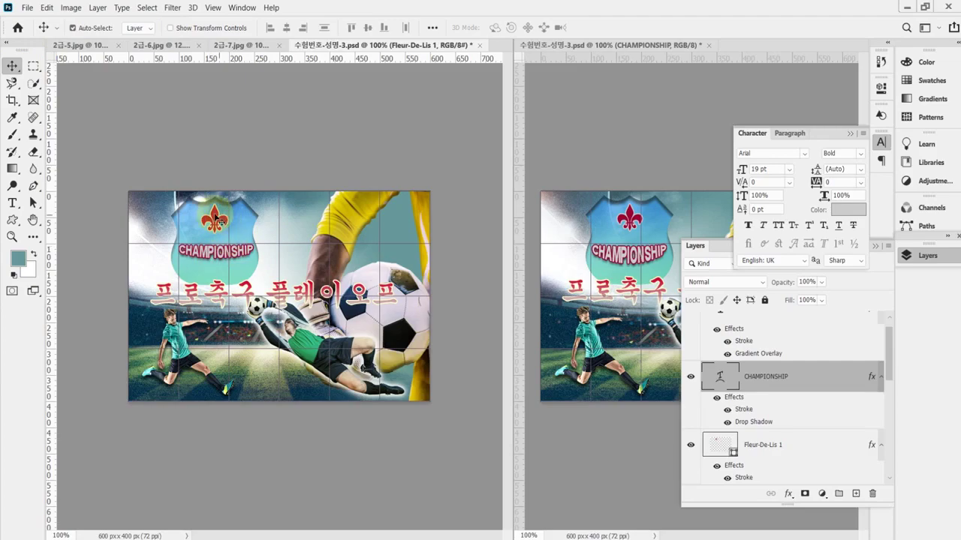
{"action": "left_click", "coordinate": [215, 216], "text": "shift"}
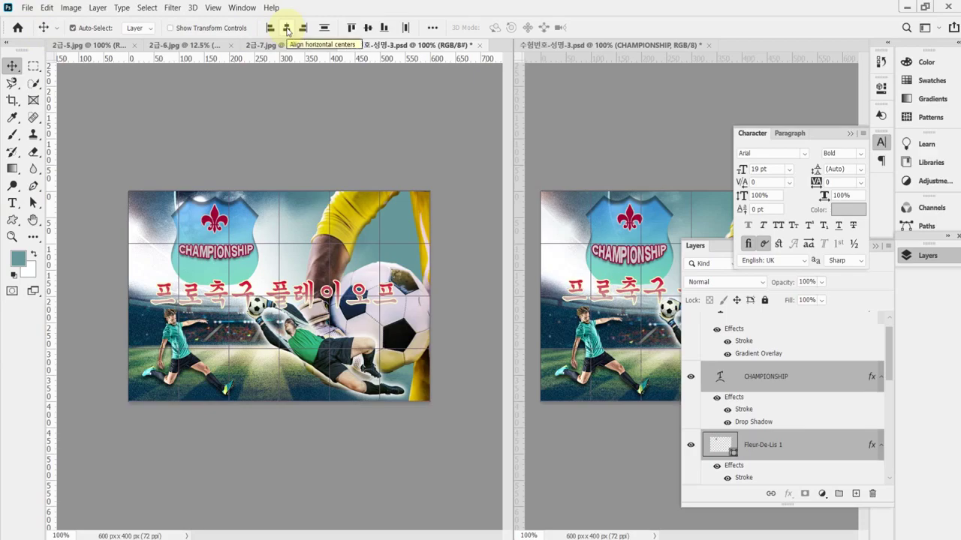
{"action": "left_click", "coordinate": [287, 30]}
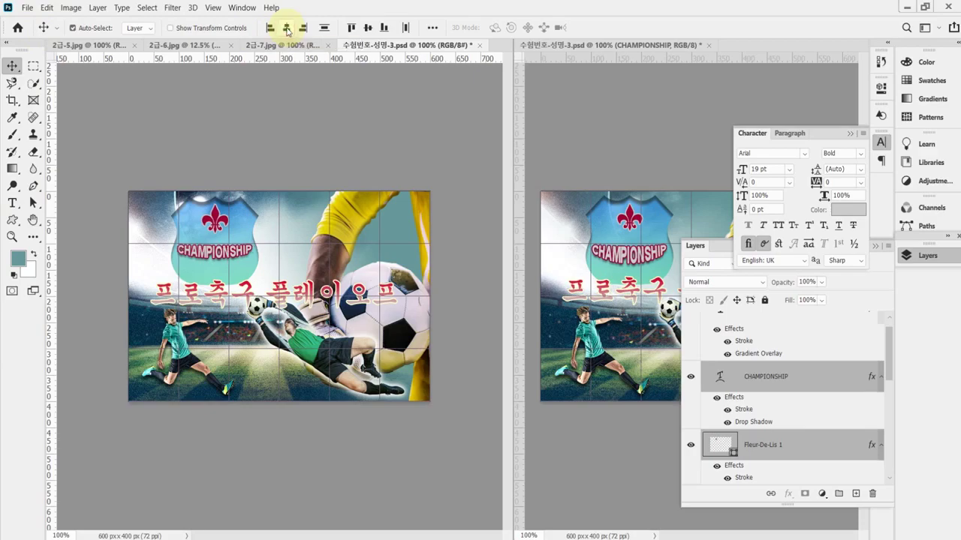
Deselect the layers, then hide the guides and save the working document
{"action": "left_click", "coordinate": [165, 113]}
{"action": "key", "text": "ctrl+s"}
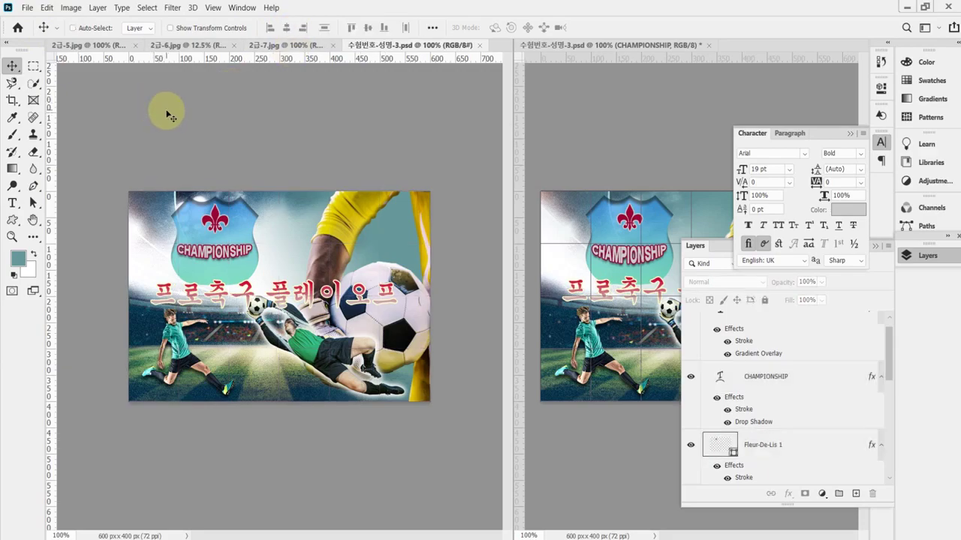
{"action": "key", "text": "ctrl"}
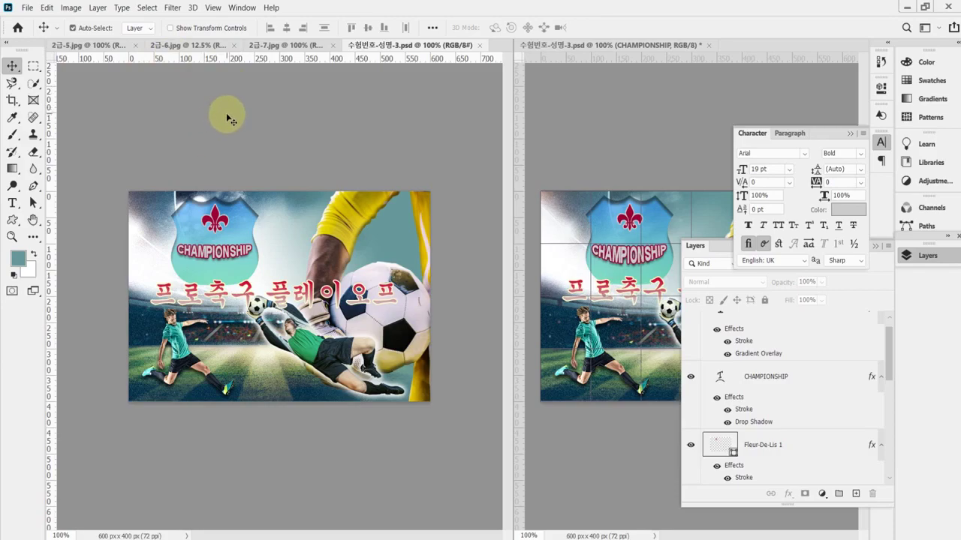
Save the banner as the JPEG file 수험번호-성명-3.jpg in the 문서 > GTQ folder with quality 8
{"action": "left_click", "coordinate": [28, 9]}
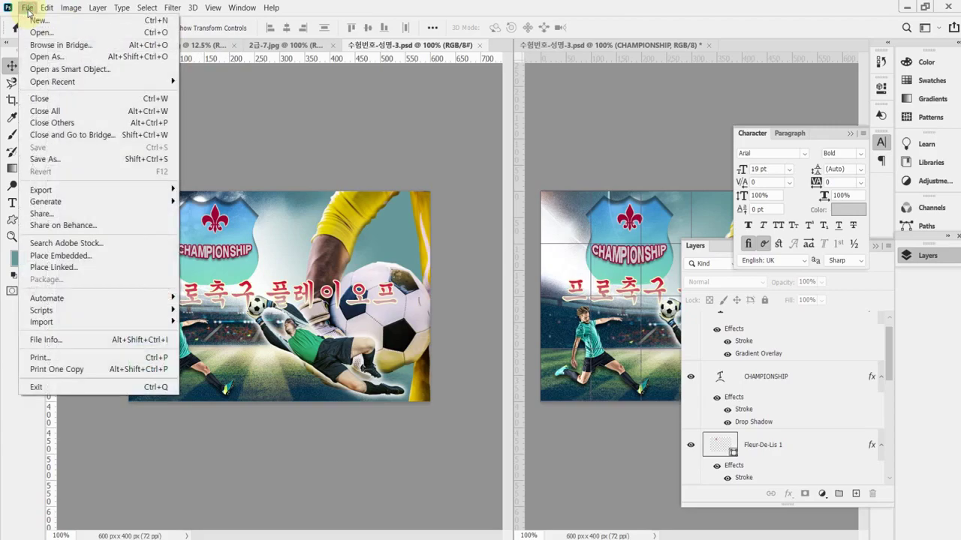
{"action": "left_click", "coordinate": [64, 163]}
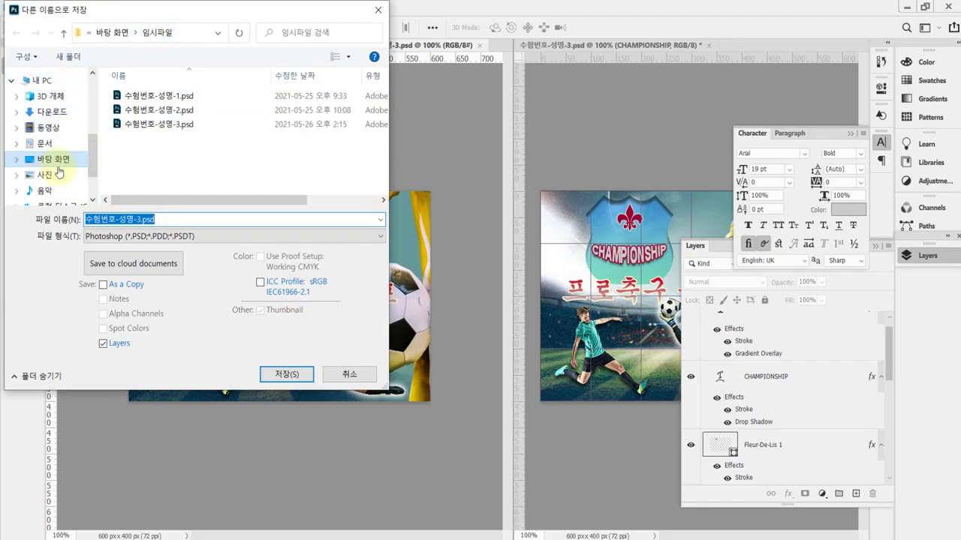
{"action": "left_click", "coordinate": [47, 144]}
{"action": "left_click", "coordinate": [123, 192]}
{"action": "double_click", "coordinate": [123, 192]}
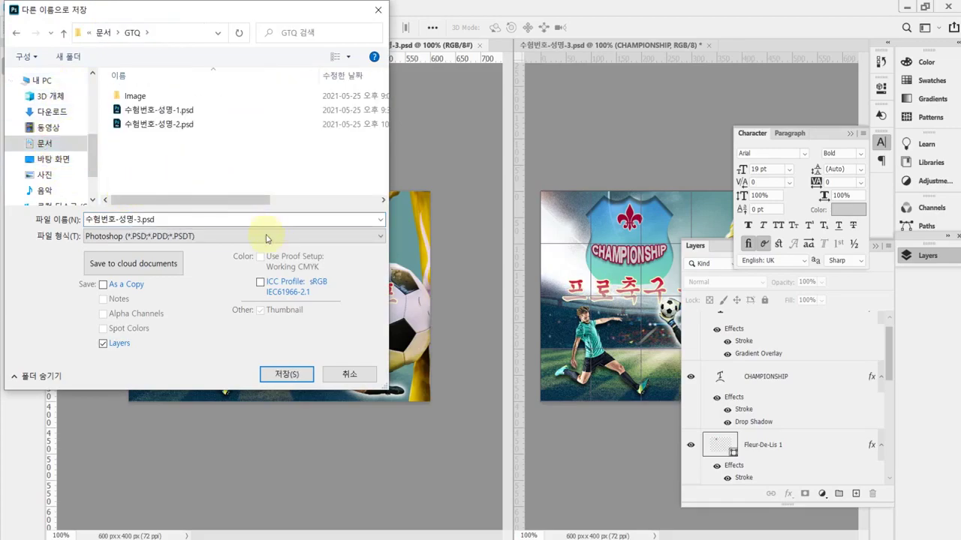
{"action": "left_click", "coordinate": [216, 239]}
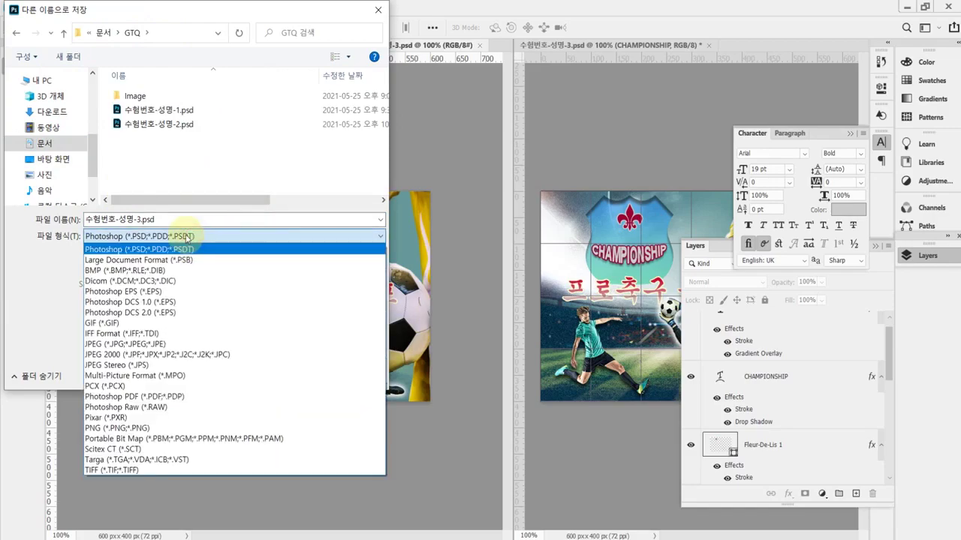
{"action": "left_click", "coordinate": [131, 346]}
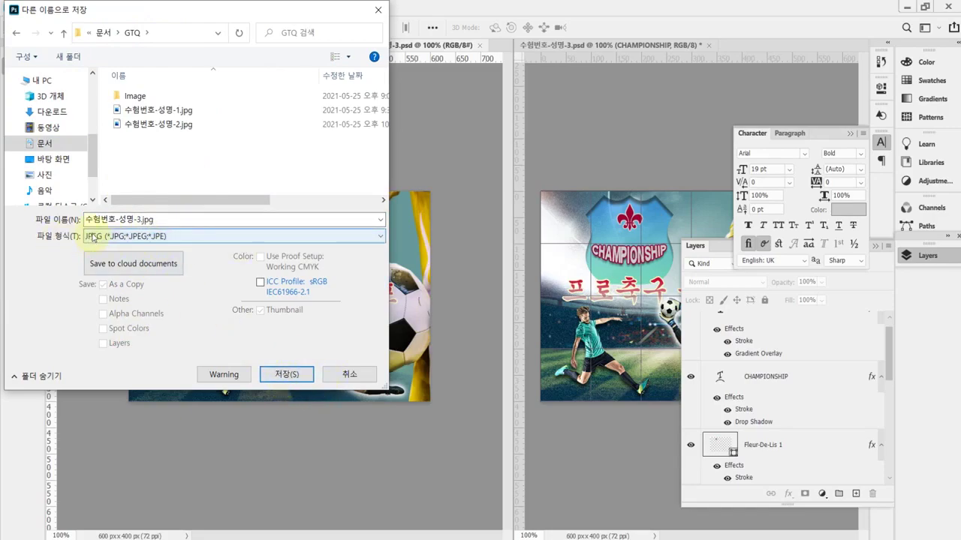
{"action": "left_click", "coordinate": [281, 375]}
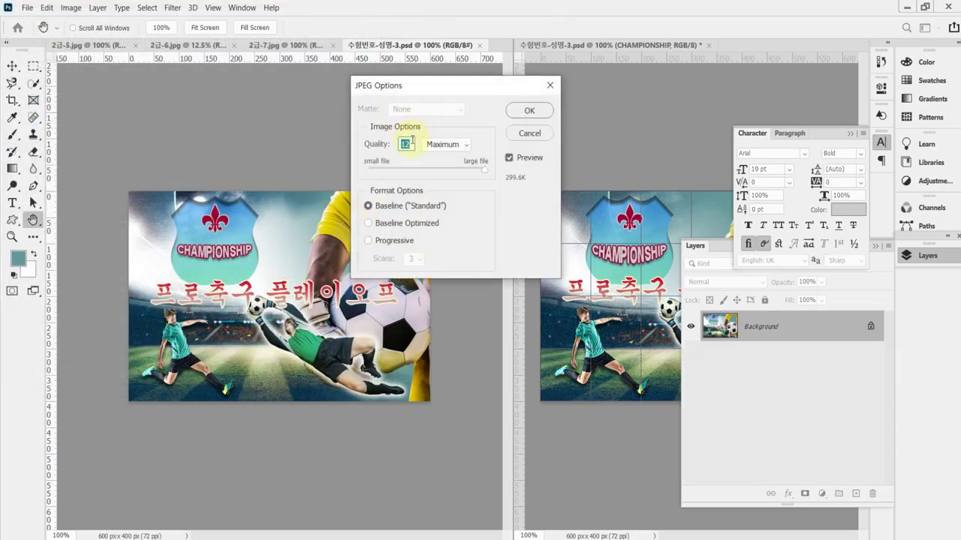
{"action": "type", "text": "8"}
{"action": "left_click", "coordinate": [530, 111]}
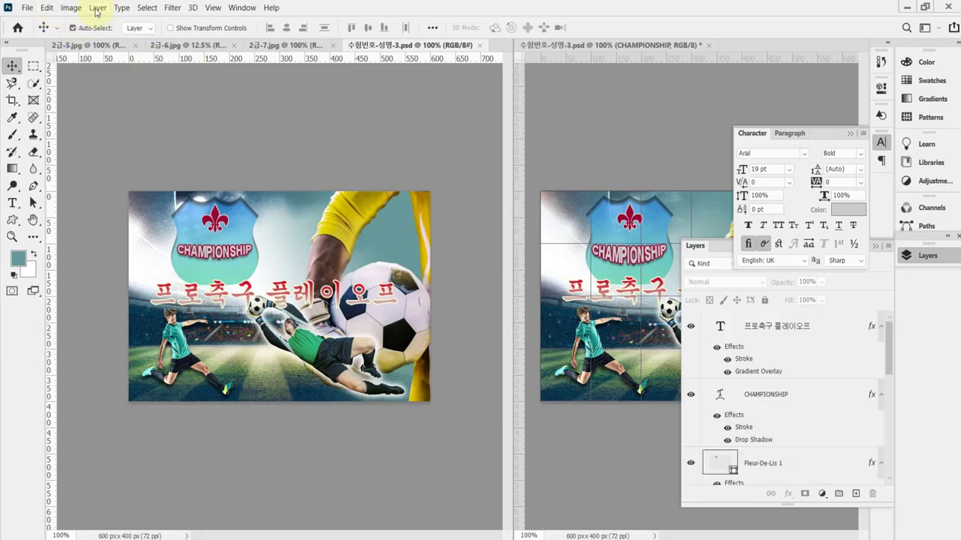
Resize the soccer banner image to 60 × 40 pixels
{"action": "left_click", "coordinate": [70, 8]}
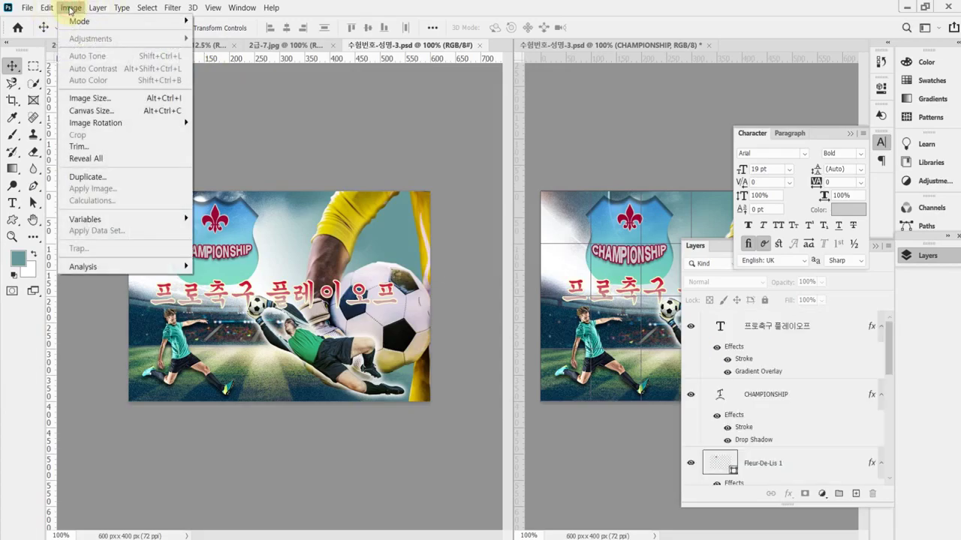
{"action": "left_click", "coordinate": [92, 96]}
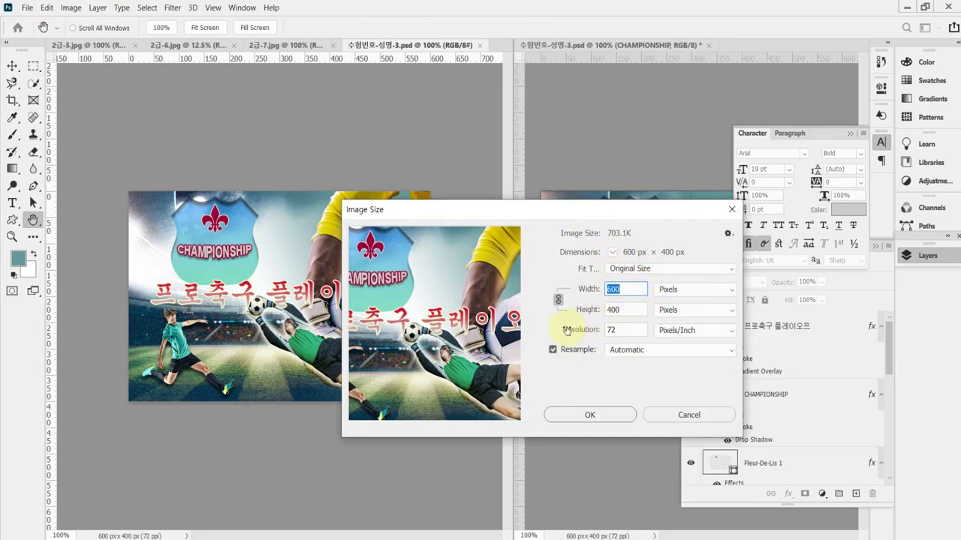
{"action": "type", "text": "60"}
{"action": "left_click", "coordinate": [598, 289]}
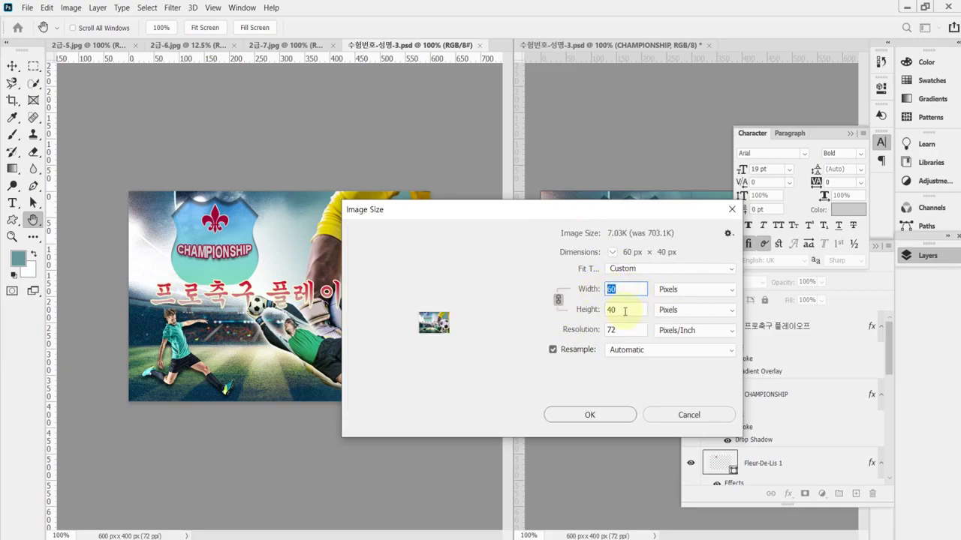
{"action": "left_click", "coordinate": [612, 417]}
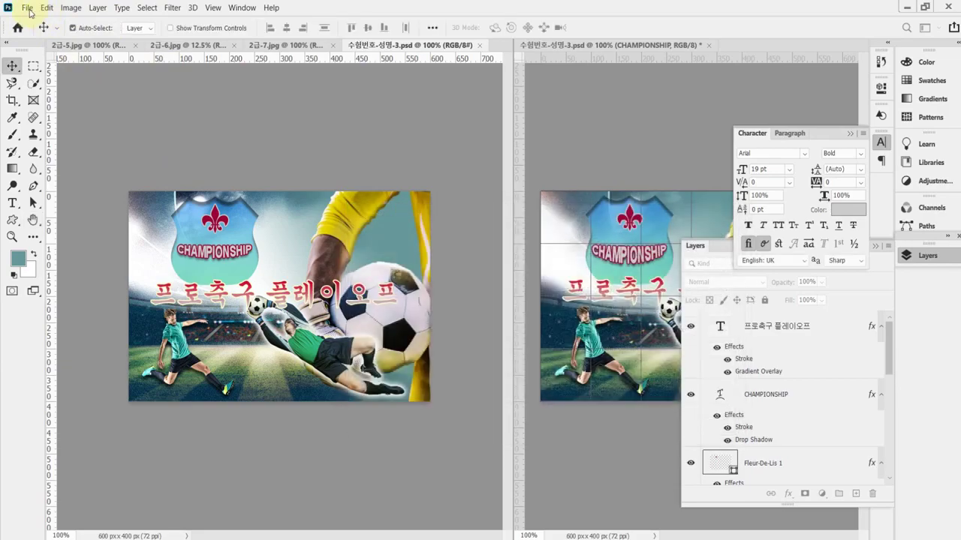
Save the reduced banner as the PSD file 수험번호-성명-3.psd in the 문서 > GTQ folder, keeping its layers
{"action": "left_click", "coordinate": [27, 8]}
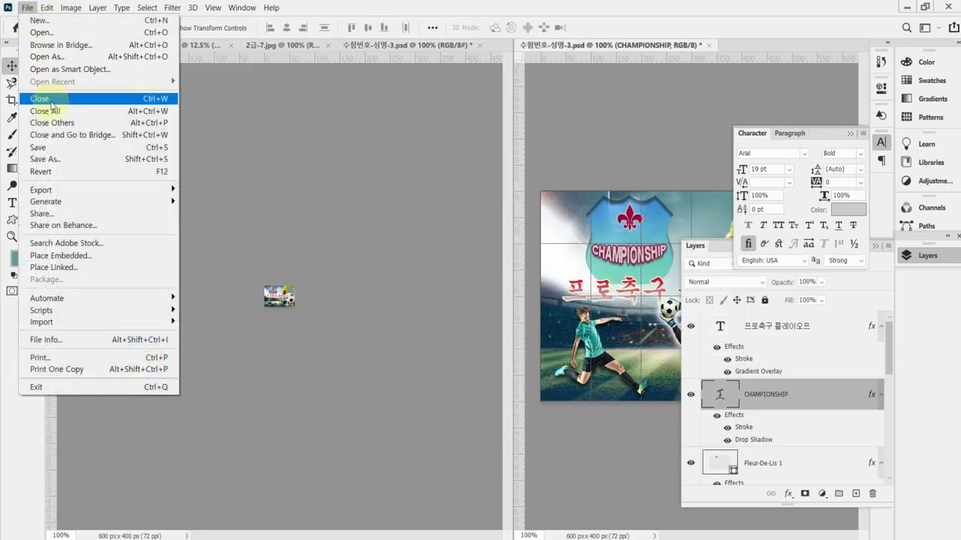
{"action": "left_click", "coordinate": [43, 159]}
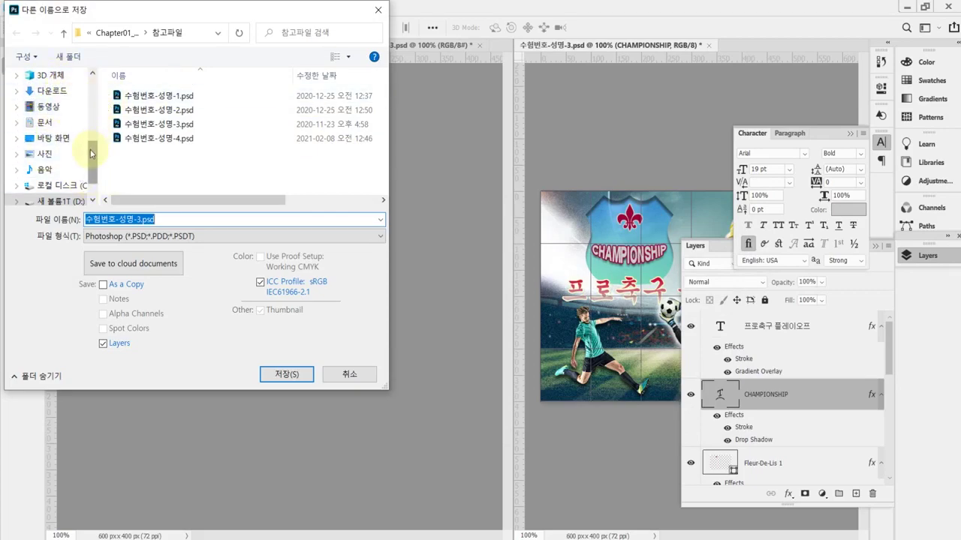
{"action": "left_click_drag", "start_coordinate": [90, 153], "coordinate": [90, 130]}
{"action": "left_click", "coordinate": [15, 120]}
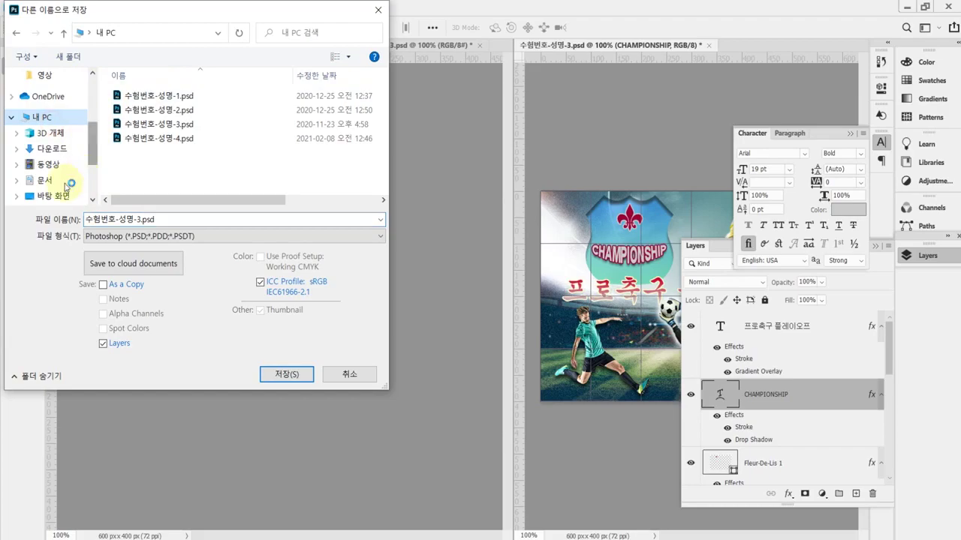
{"action": "left_click", "coordinate": [18, 181]}
{"action": "scroll", "coordinate": [150, 180], "scroll_direction": "down", "scroll_amount": 1}
{"action": "double_click", "coordinate": [135, 186]}
{"action": "left_click", "coordinate": [285, 375]}
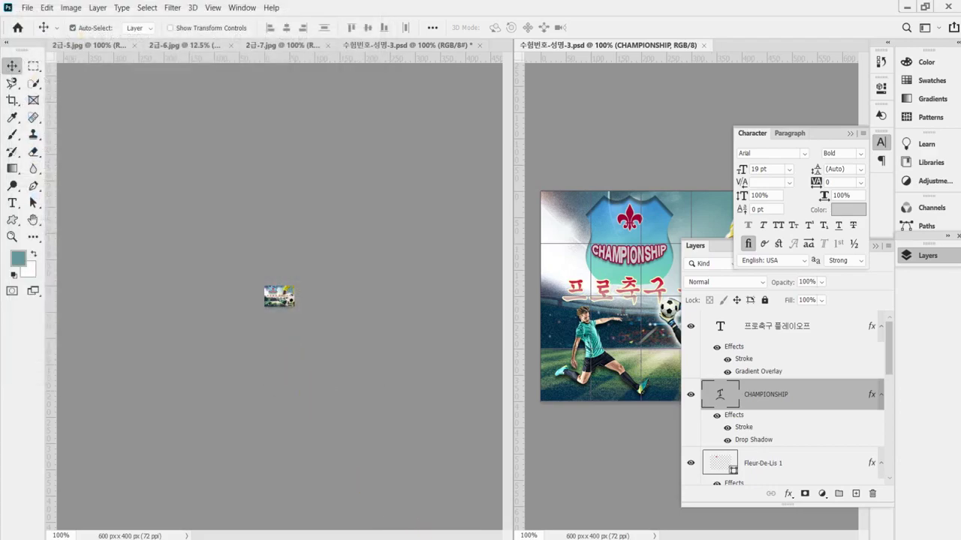
Switch to the exam PDF in Acrobat Reader and examine the WINTER SALE problem's saving rules, image and text effects, and sample output
{"action": "left_click", "coordinate": [447, 536]}
{"action": "scroll", "coordinate": [437, 323], "scroll_direction": "up", "scroll_amount": 8}
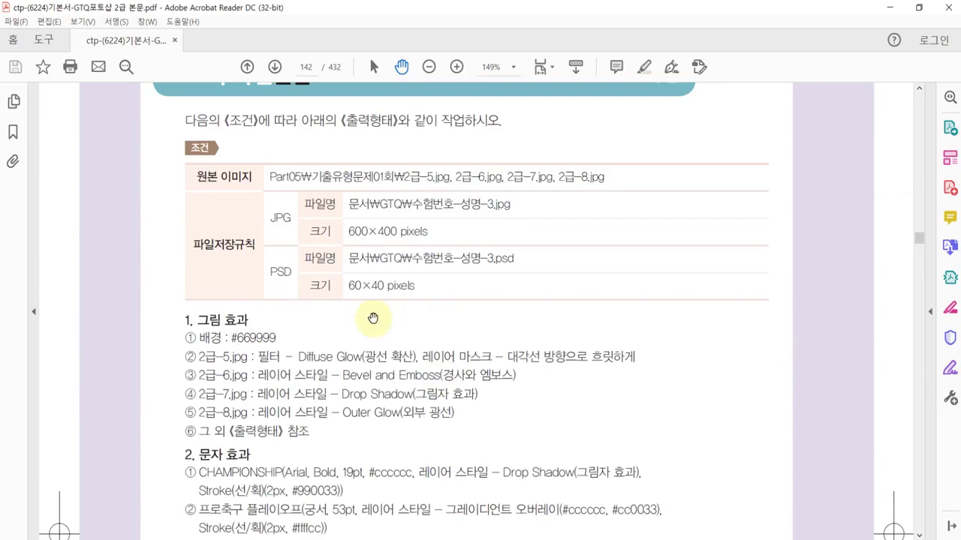
{"action": "left_click_drag", "start_coordinate": [319, 259], "coordinate": [319, 242]}
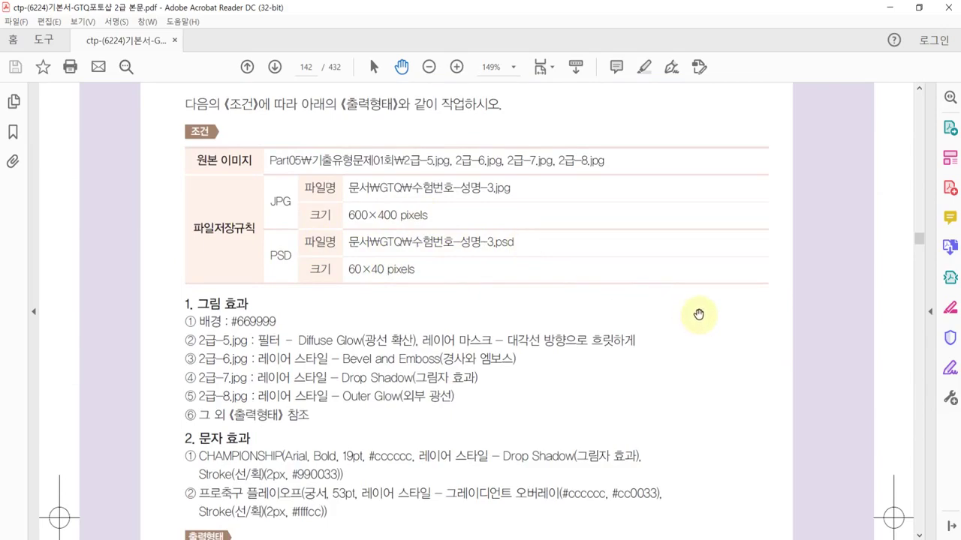
{"action": "scroll", "coordinate": [697, 313], "scroll_direction": "down", "scroll_amount": 5}
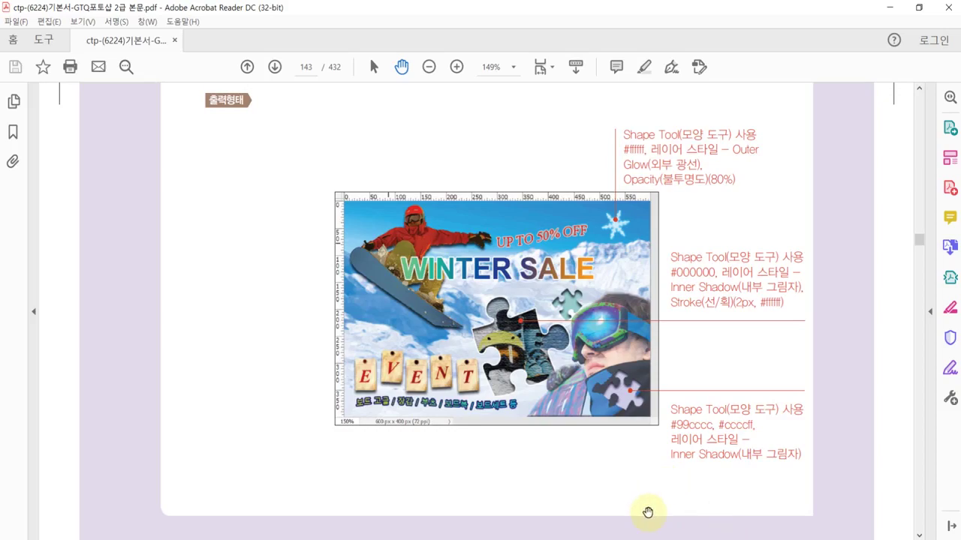
{"action": "left_click_drag", "start_coordinate": [606, 140], "coordinate": [578, 485]}
{"action": "left_click_drag", "start_coordinate": [588, 389], "coordinate": [610, 295]}
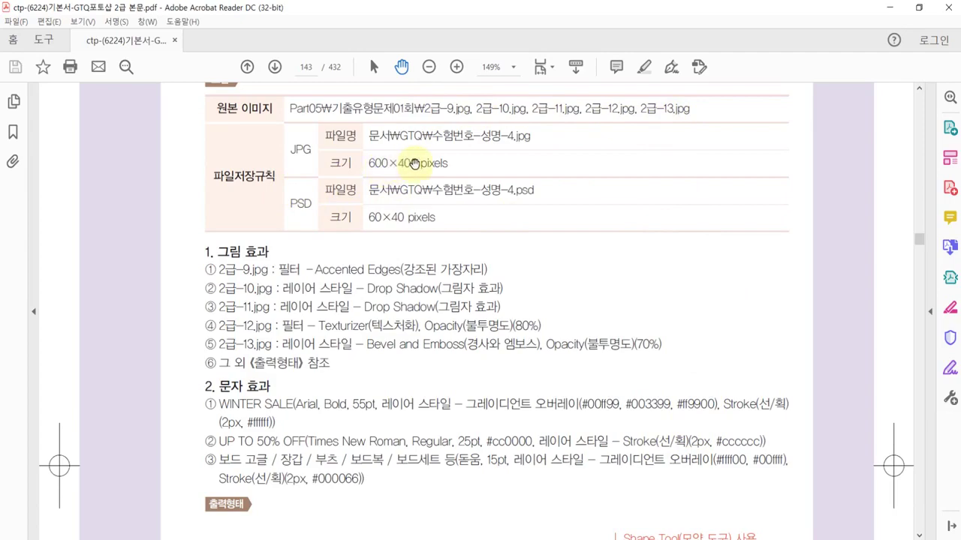
{"action": "left_click_drag", "start_coordinate": [677, 451], "coordinate": [685, 291]}
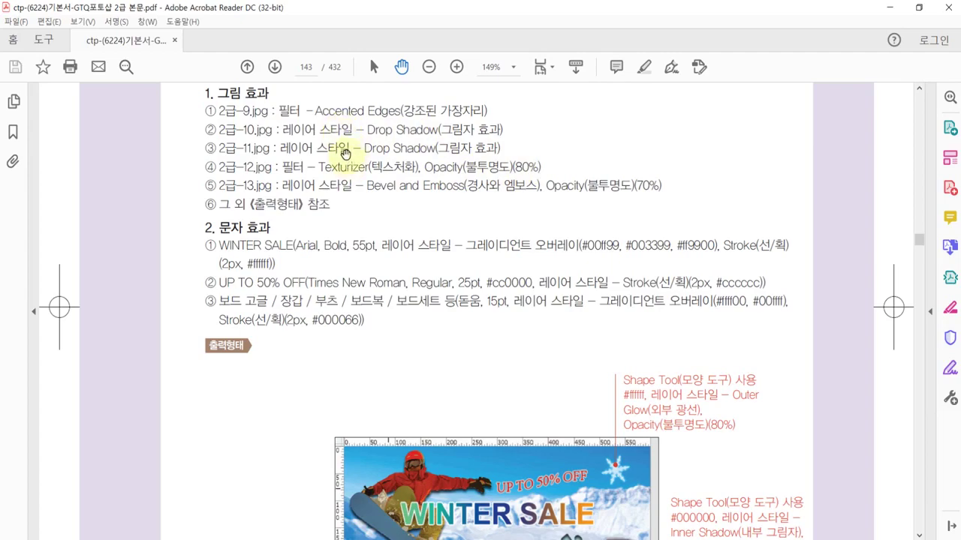
{"action": "left_click_drag", "start_coordinate": [645, 190], "coordinate": [643, 164]}
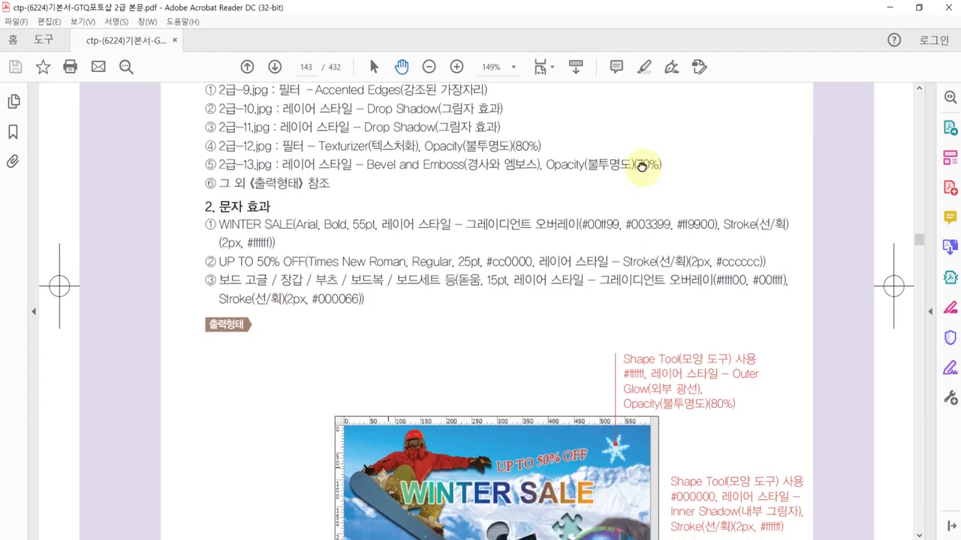
{"action": "left_click_drag", "start_coordinate": [718, 389], "coordinate": [717, 298]}
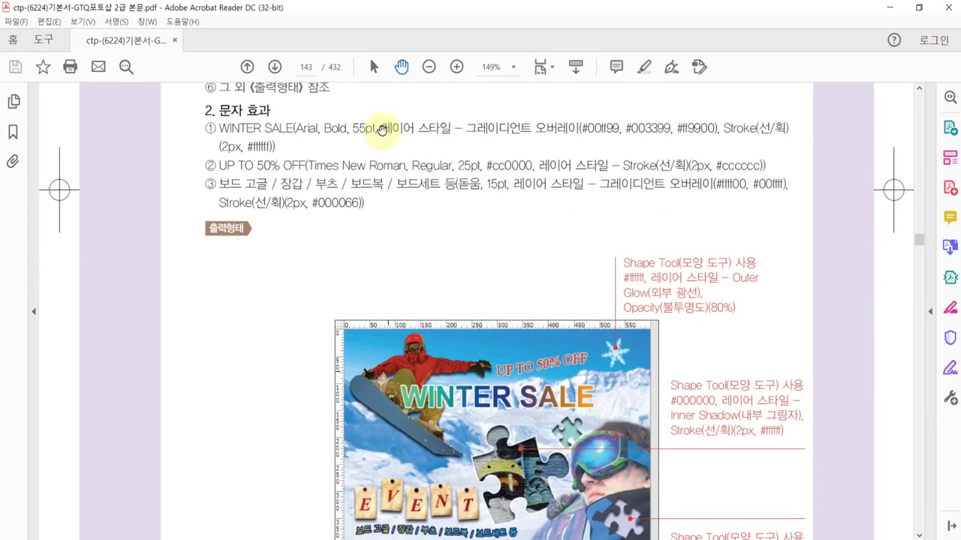
{"action": "left_click_drag", "start_coordinate": [527, 279], "coordinate": [525, 263]}
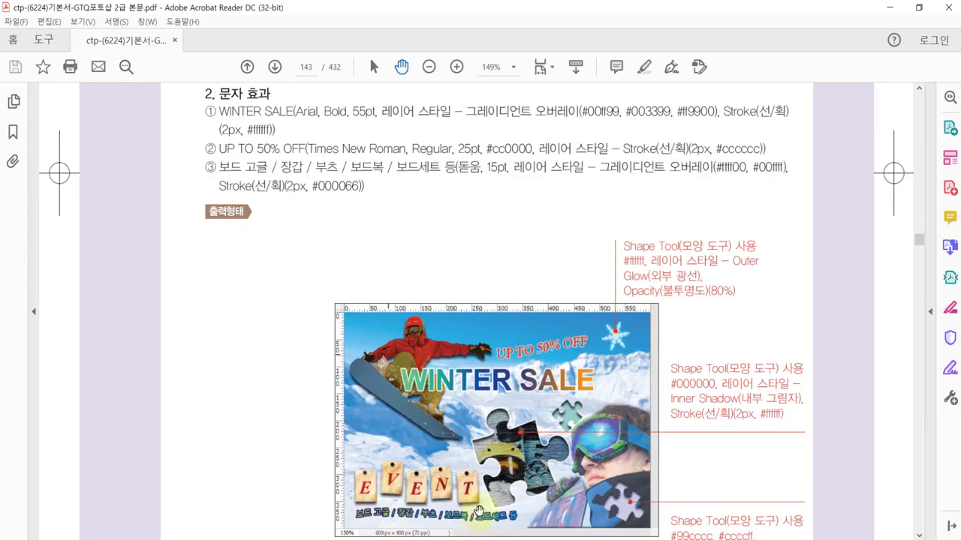
{"action": "scroll", "coordinate": [705, 401], "scroll_direction": "down", "scroll_amount": 2}
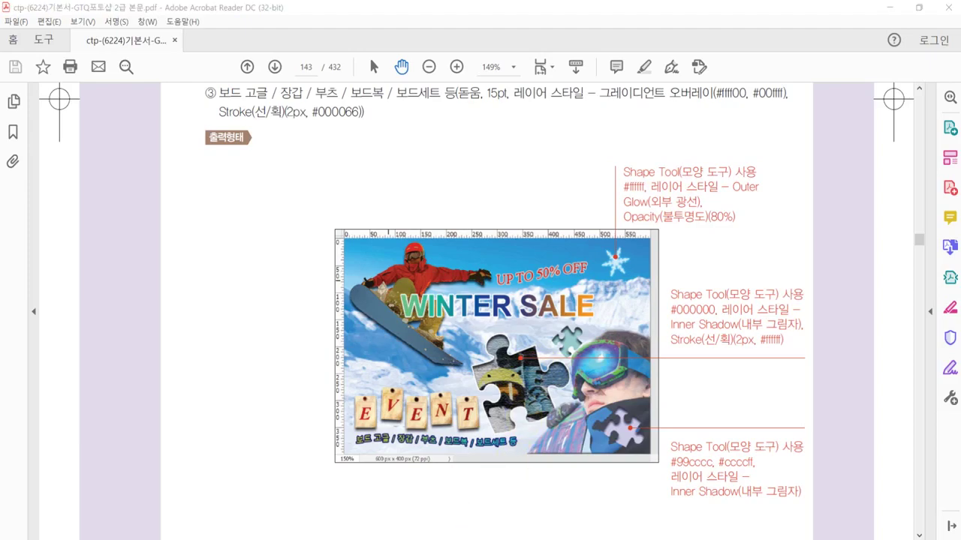
Switch back to Photoshop, create a white 600 × 400 px RGB document at 72 pixels/inch, and show its grid
{"action": "left_click", "coordinate": [514, 535]}
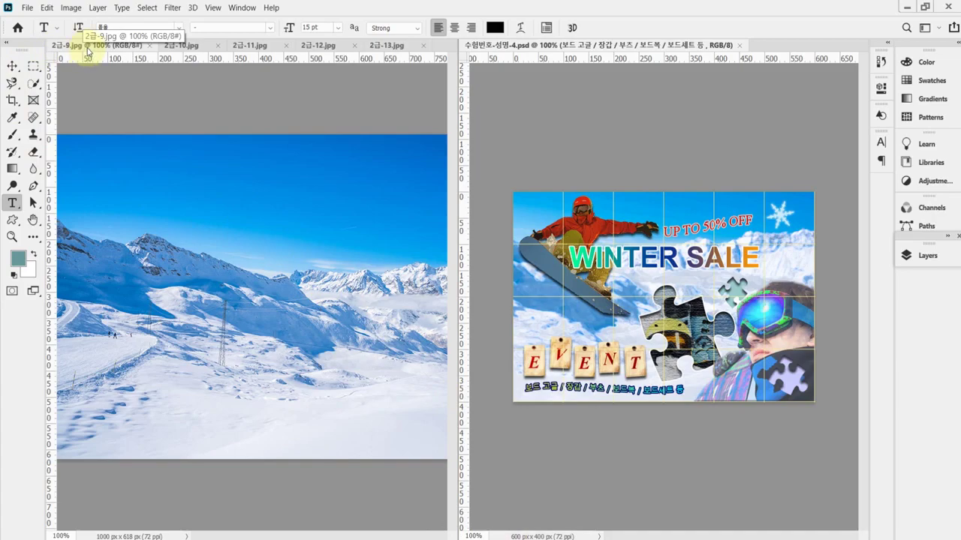
{"action": "left_click", "coordinate": [251, 99]}
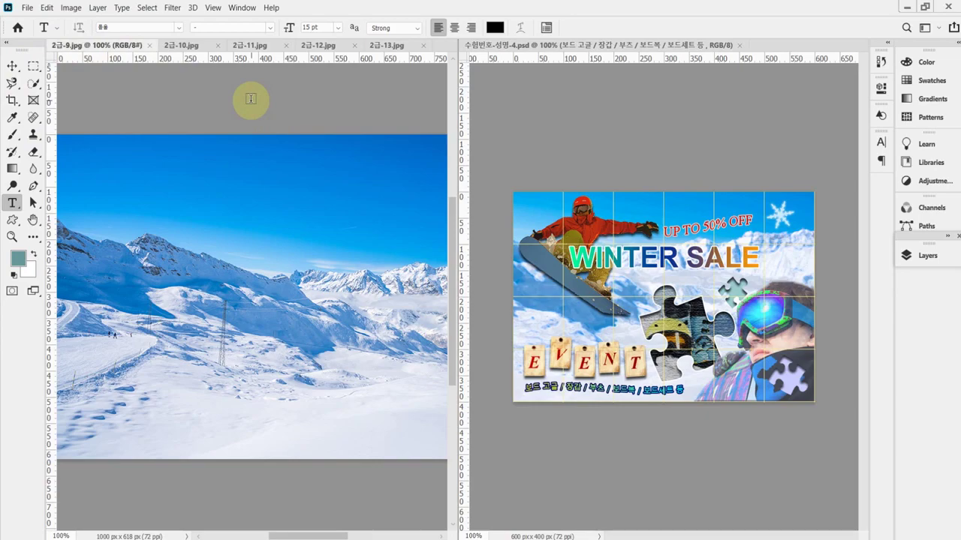
{"action": "key", "text": "ctrl+n"}
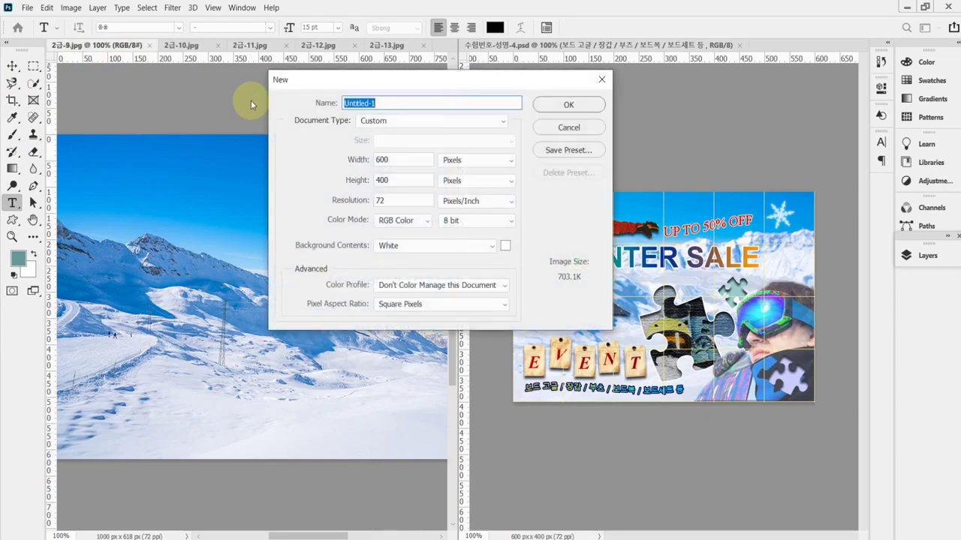
{"action": "key", "text": "Tab"}
{"action": "key", "text": "Tab"}
{"action": "key", "text": "Tab"}
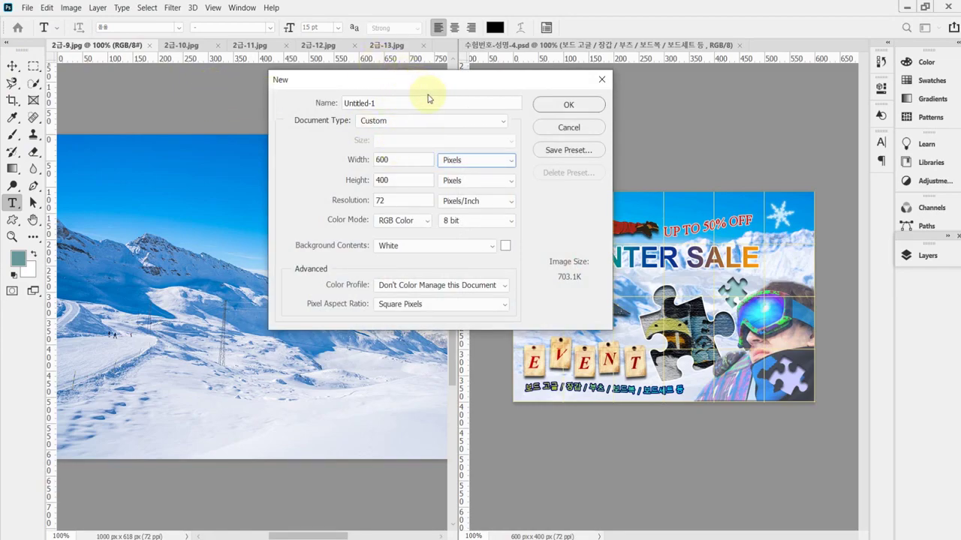
{"action": "key", "text": "Tab"}
{"action": "key", "text": "Tab"}
{"action": "key", "text": "Tab"}
{"action": "key", "text": "Tab"}
{"action": "key", "text": "Tab"}
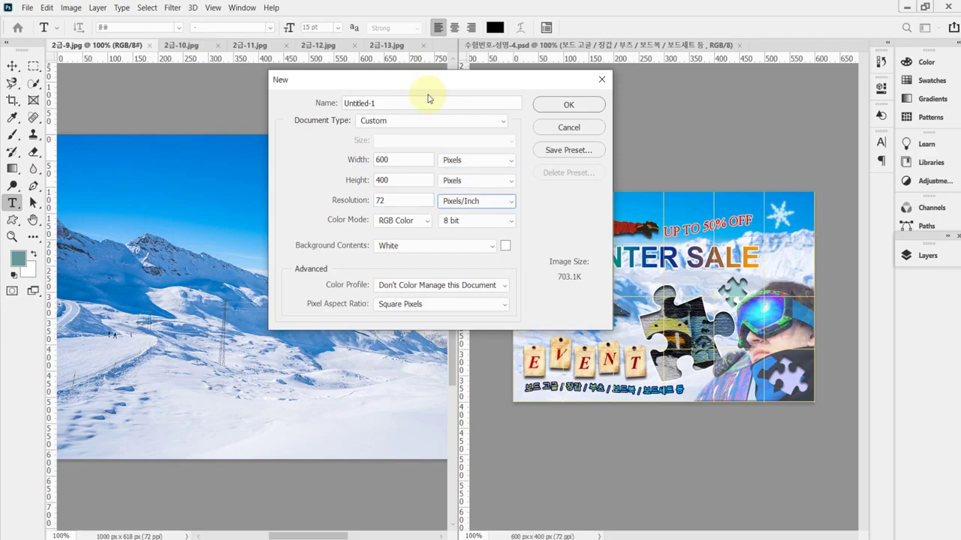
{"action": "key", "text": "Tab"}
{"action": "key", "text": "Tab"}
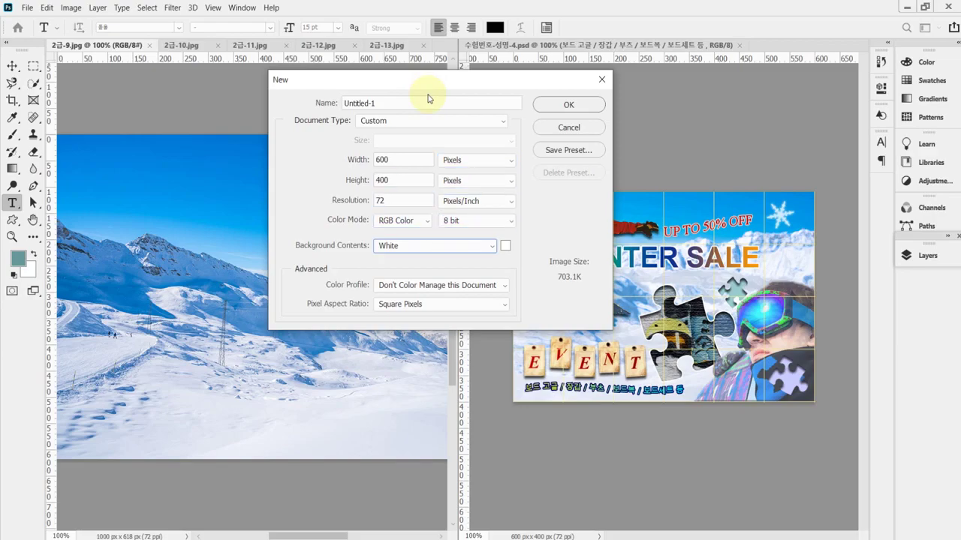
{"action": "left_click", "coordinate": [547, 108]}
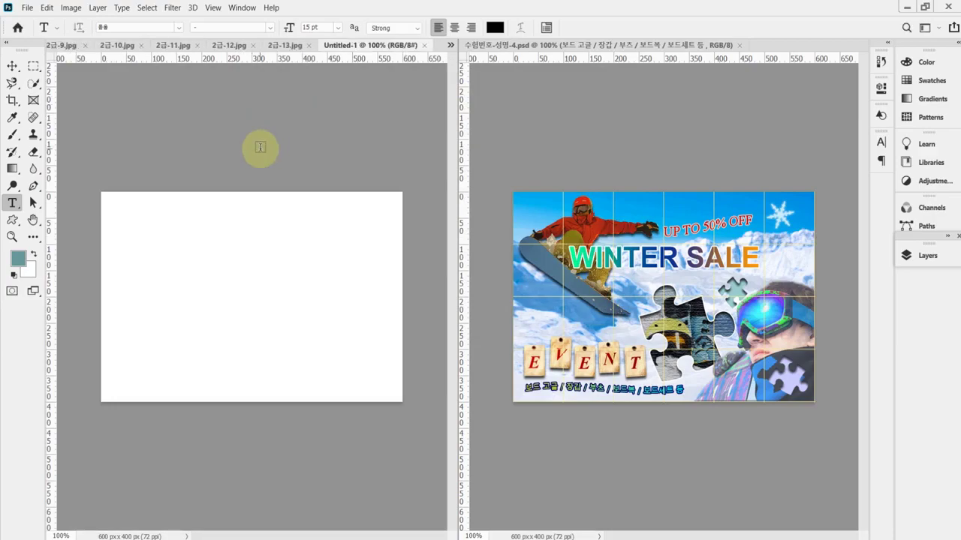
{"action": "key", "text": "ctrl+apostrophe"}
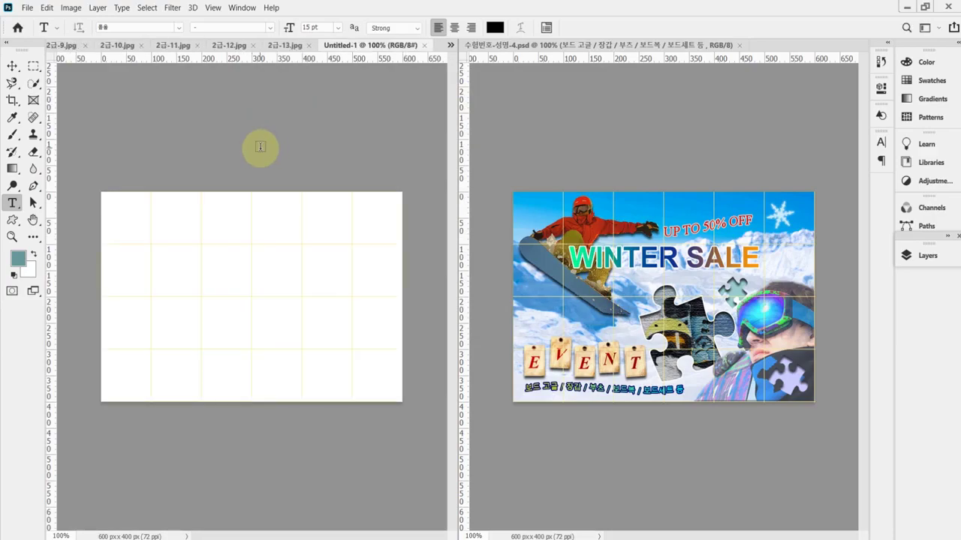
Copy the entire 2급-9.jpg snow mountain image into the new Untitled-1 document
{"action": "left_click", "coordinate": [67, 46]}
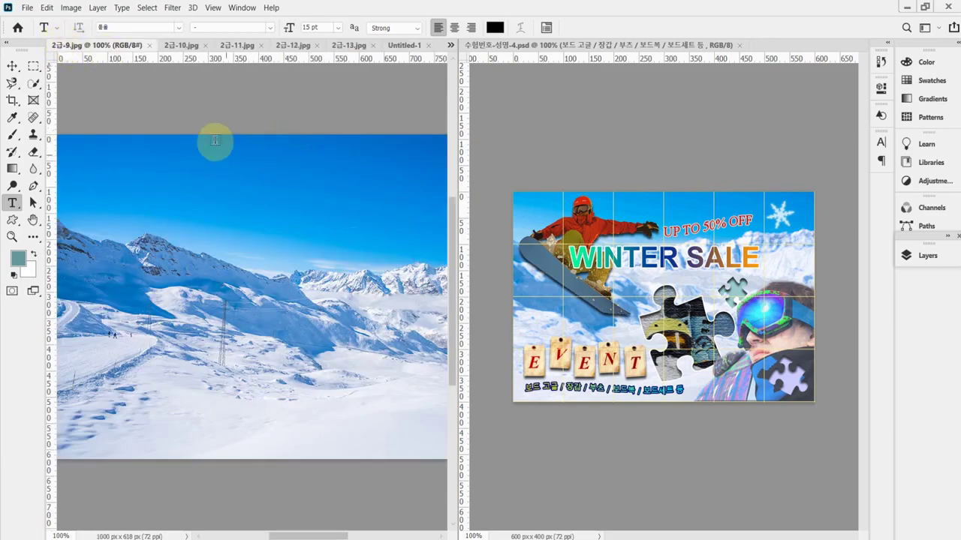
{"action": "key", "text": "ctrl+a"}
{"action": "left_click", "coordinate": [405, 47]}
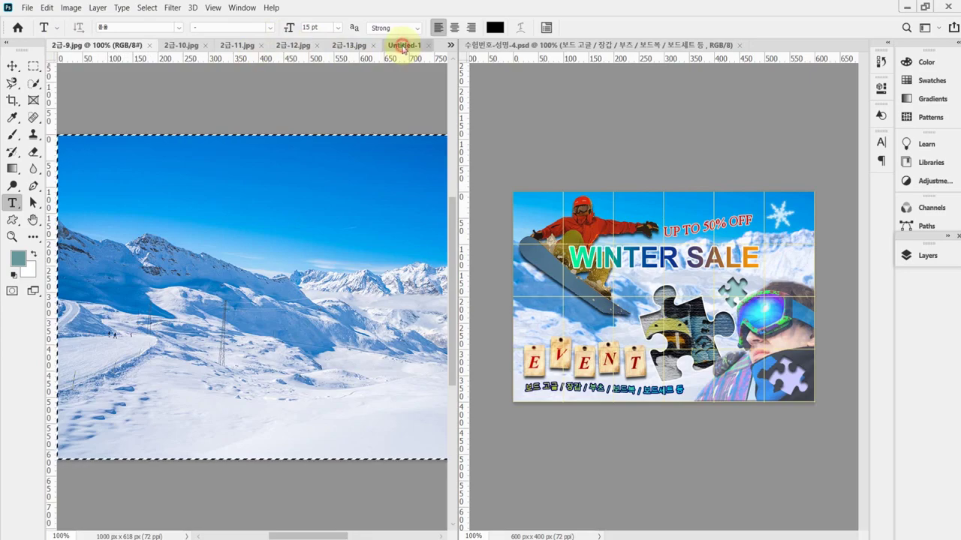
{"action": "key", "text": "ctrl+v"}
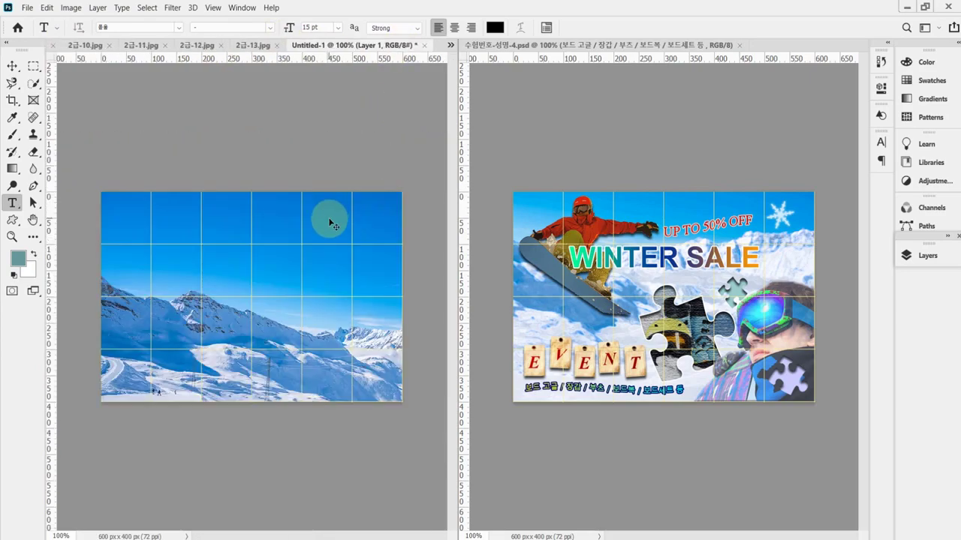
Free-transform the pasted snow mountain layer, scaling it to 65% and centring it on the canvas
{"action": "key", "text": "ctrl+t"}
{"action": "left_click_drag", "start_coordinate": [218, 31], "coordinate": [184, 34]}
{"action": "left_click_drag", "start_coordinate": [351, 315], "coordinate": [265, 254]}
{"action": "left_click_drag", "start_coordinate": [217, 28], "coordinate": [214, 29]}
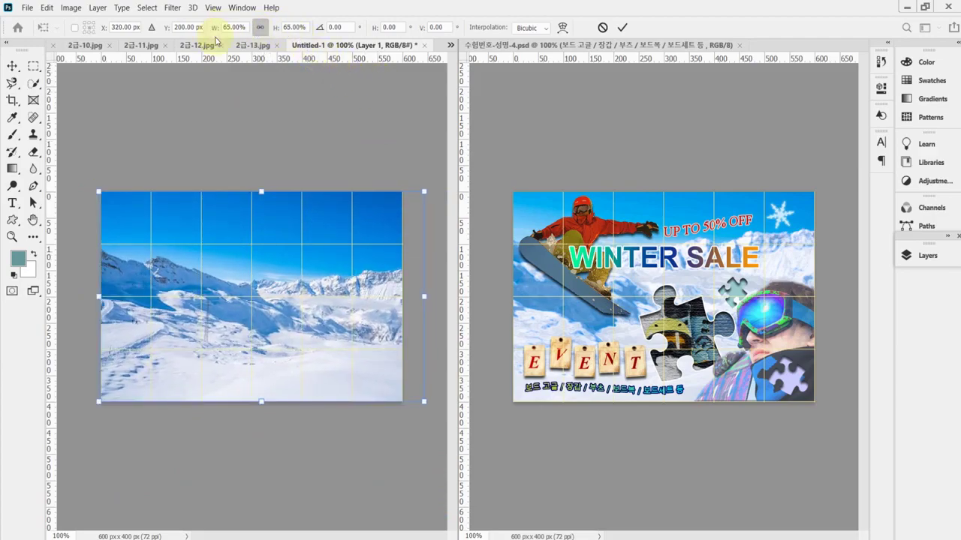
{"action": "left_click_drag", "start_coordinate": [350, 280], "coordinate": [361, 301]}
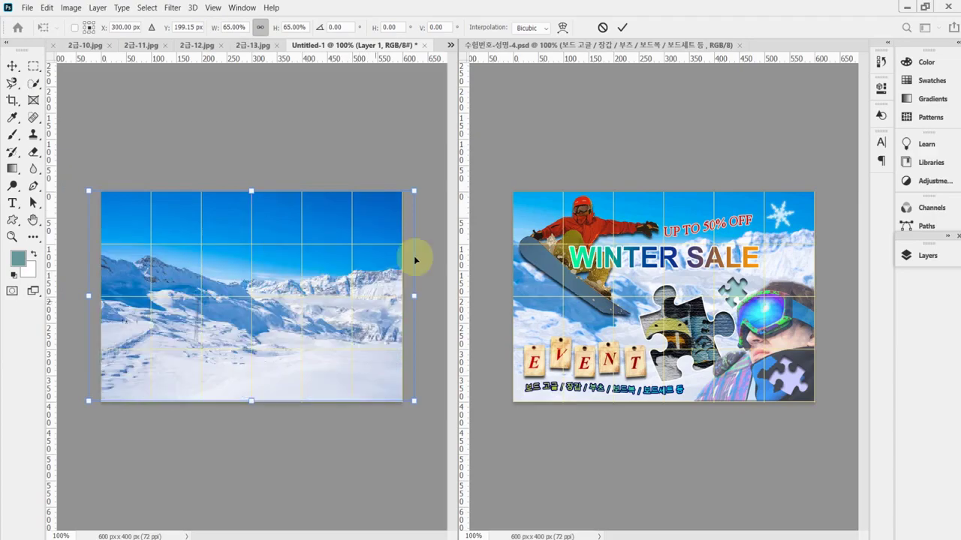
Enlarge the snow mountain layer to about 97% and reposition it so the image covers the whole canvas
{"action": "left_click_drag", "start_coordinate": [414, 190], "coordinate": [445, 145]}
{"action": "left_click_drag", "start_coordinate": [397, 270], "coordinate": [314, 323]}
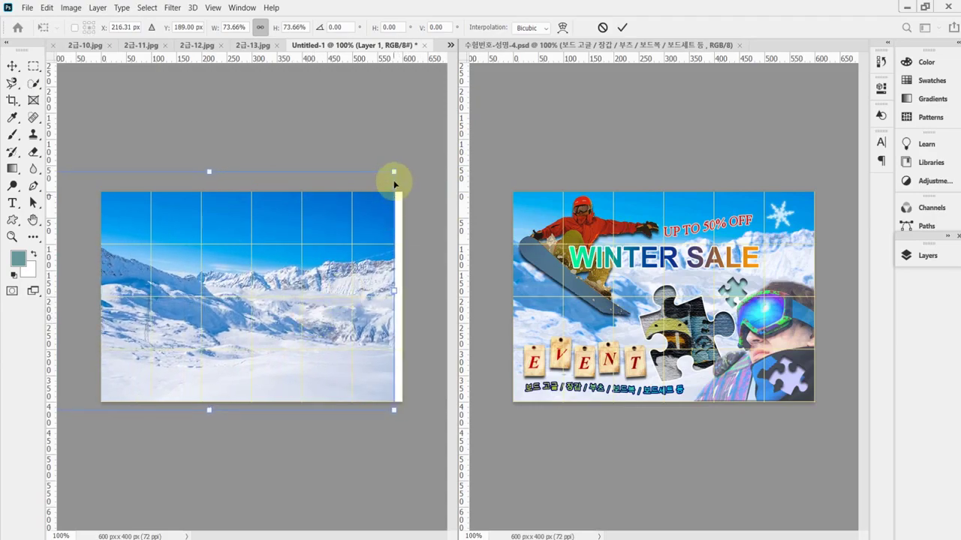
{"action": "left_click_drag", "start_coordinate": [396, 172], "coordinate": [452, 136]}
{"action": "left_click_drag", "start_coordinate": [365, 247], "coordinate": [343, 252]}
{"action": "left_click_drag", "start_coordinate": [432, 141], "coordinate": [476, 85]}
{"action": "left_click_drag", "start_coordinate": [390, 237], "coordinate": [356, 222]}
{"action": "left_click_drag", "start_coordinate": [434, 100], "coordinate": [457, 99]}
{"action": "left_click_drag", "start_coordinate": [396, 262], "coordinate": [404, 274]}
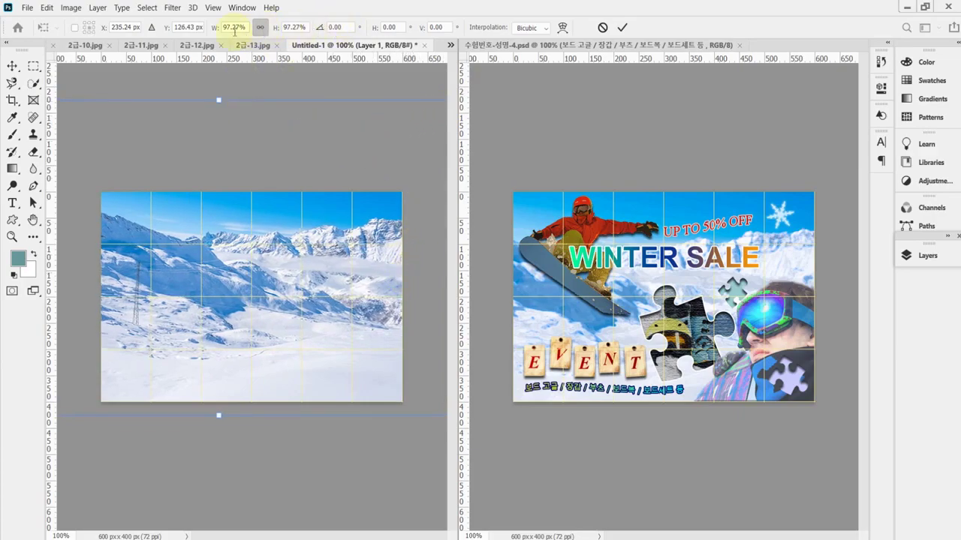
Scale the snow mountain layer to about 116% and reposition it to match the reference poster's background, then commit the transform
{"action": "left_click_drag", "start_coordinate": [216, 28], "coordinate": [232, 27]}
{"action": "left_click_drag", "start_coordinate": [368, 298], "coordinate": [306, 304]}
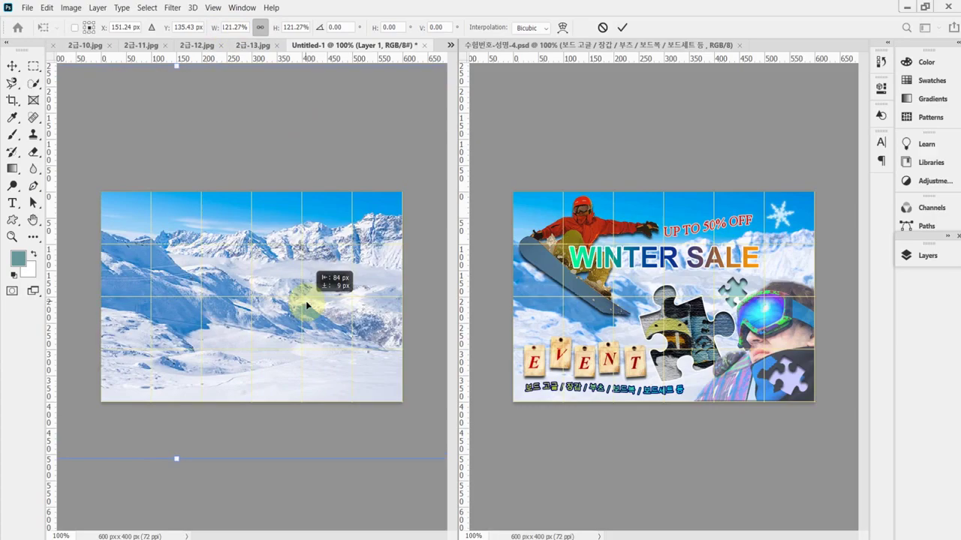
{"action": "left_click_drag", "start_coordinate": [306, 304], "coordinate": [307, 303]}
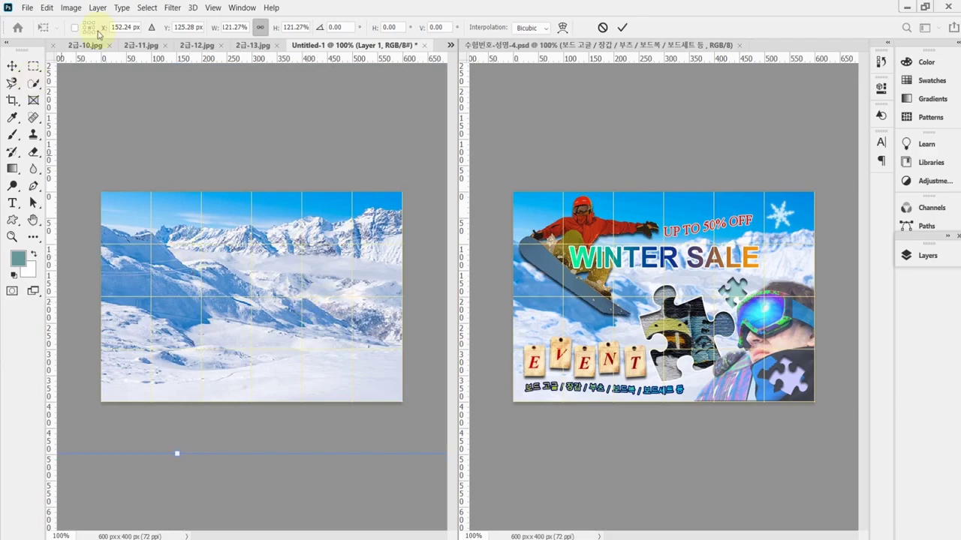
{"action": "left_click_drag", "start_coordinate": [272, 29], "coordinate": [267, 28]}
{"action": "left_click_drag", "start_coordinate": [340, 266], "coordinate": [310, 280]}
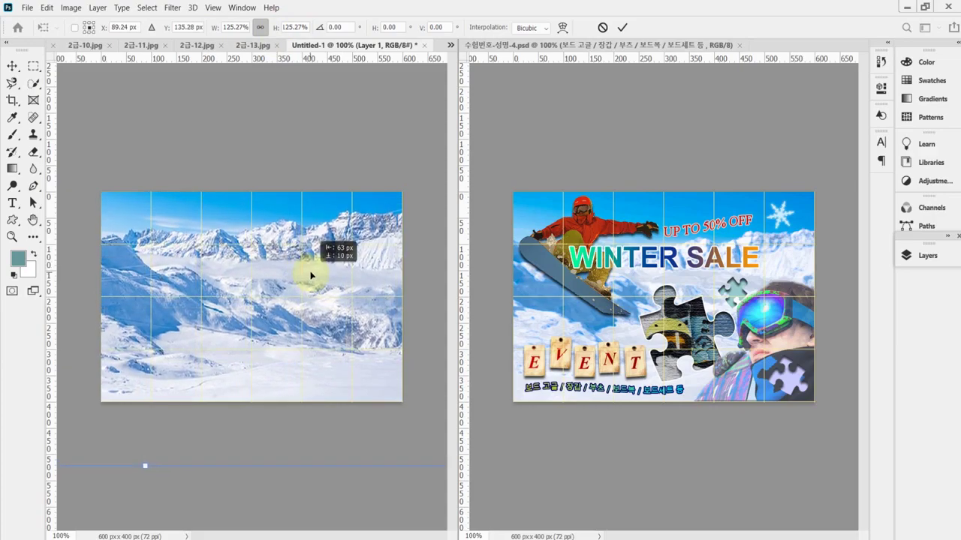
{"action": "left_click_drag", "start_coordinate": [213, 33], "coordinate": [219, 33]}
{"action": "mouse_move", "coordinate": [356, 262]}
{"action": "left_mouse_down"}
{"action": "mouse_move", "coordinate": [325, 268]}
{"action": "mouse_move", "coordinate": [345, 255]}
{"action": "left_mouse_up"}
{"action": "left_click_drag", "start_coordinate": [214, 30], "coordinate": [199, 27]}
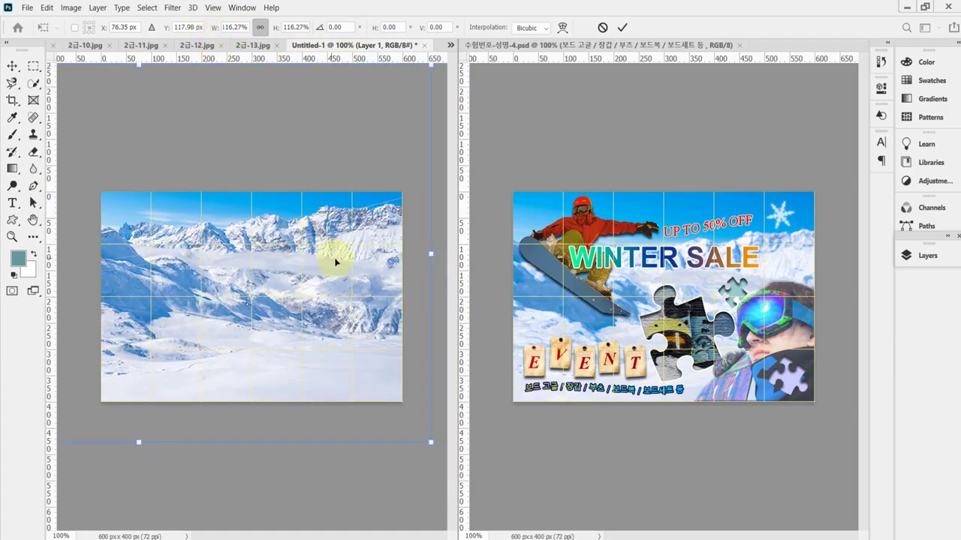
{"action": "left_click_drag", "start_coordinate": [336, 261], "coordinate": [344, 283]}
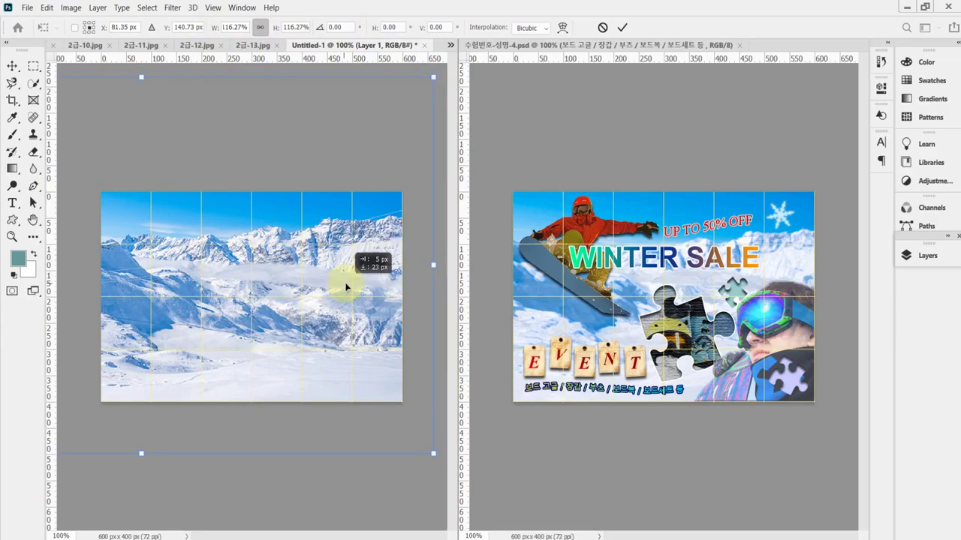
{"action": "key", "text": "Return"}
{"action": "key", "text": "t"}
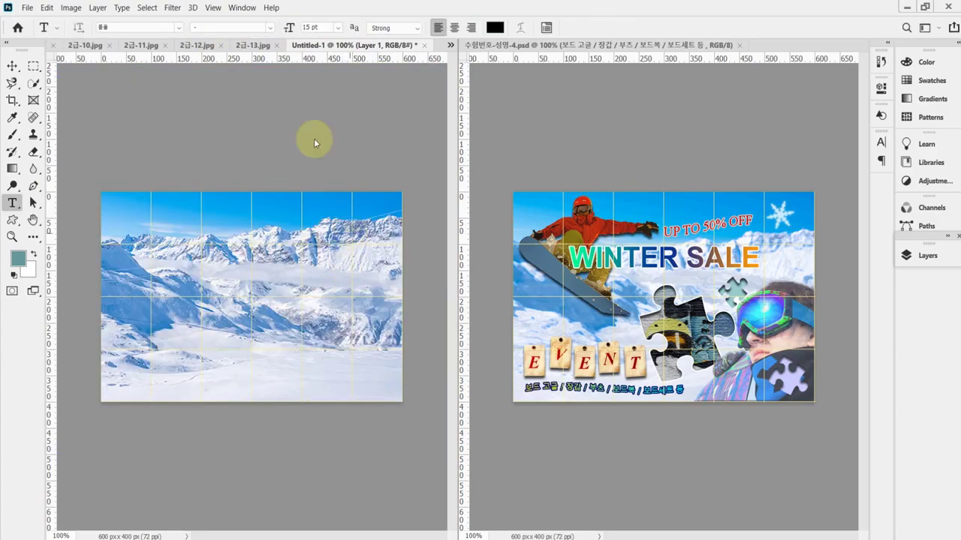
Save the document as a PSD named 수험번호-성명-4 in the desktop folder 임시파일
{"action": "key", "text": "ctrl+shift+s"}
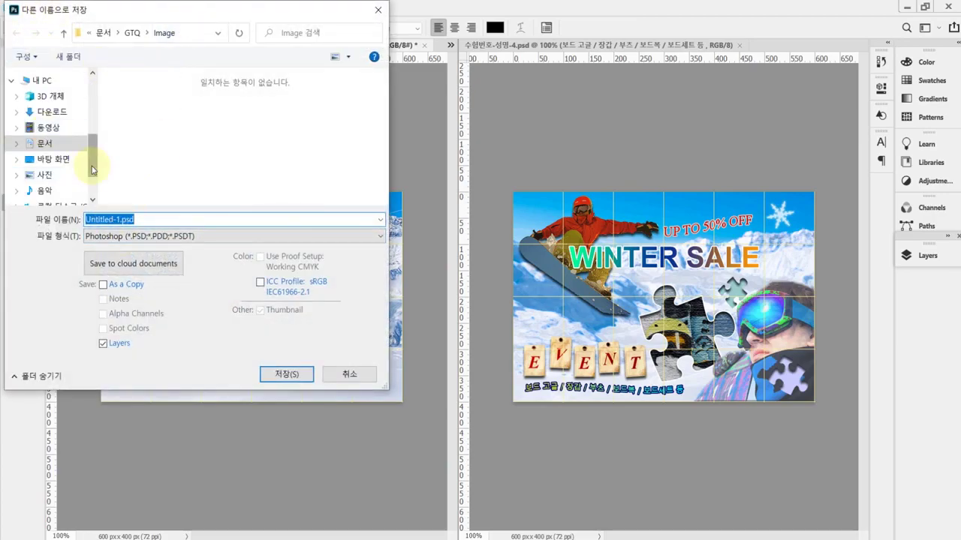
{"action": "left_click_drag", "start_coordinate": [92, 170], "coordinate": [93, 181]}
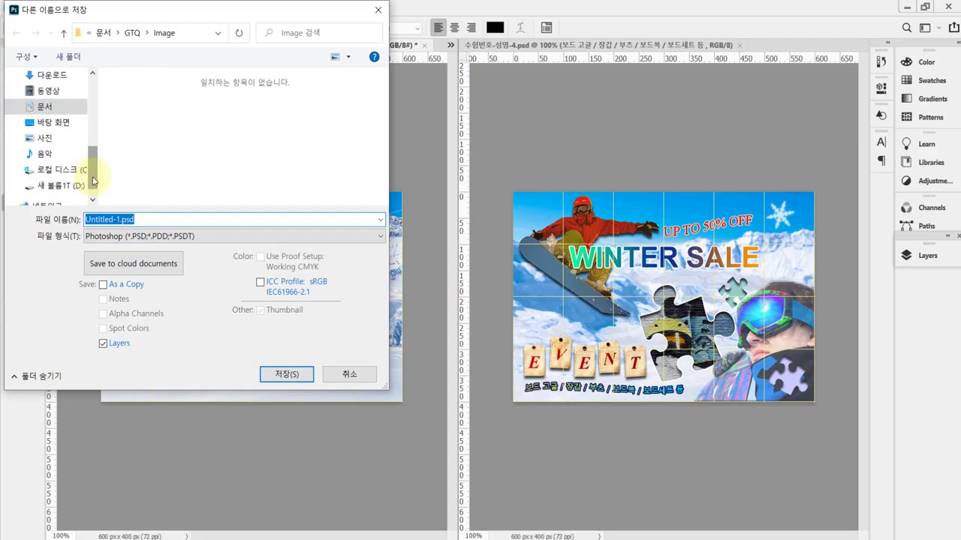
{"action": "left_click", "coordinate": [54, 122]}
{"action": "double_click", "coordinate": [279, 122]}
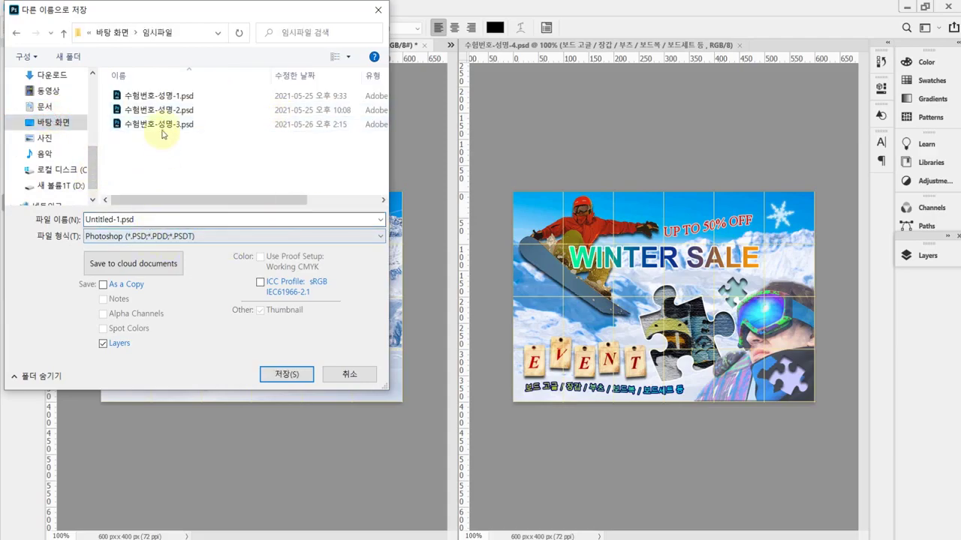
{"action": "left_click", "coordinate": [162, 126]}
{"action": "left_click", "coordinate": [138, 219]}
{"action": "left_click_drag", "start_coordinate": [138, 219], "coordinate": [164, 220]}
{"action": "type", "text": "4"}
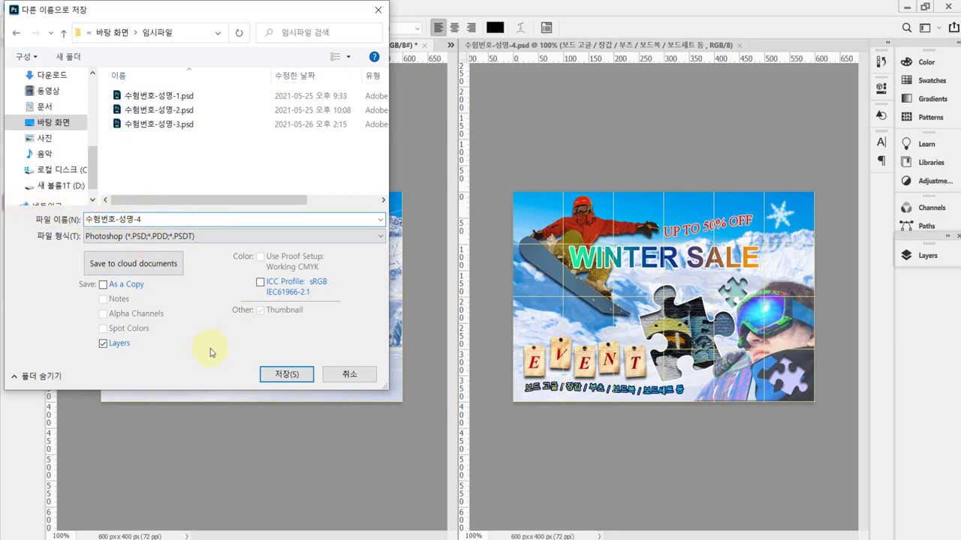
{"action": "left_click", "coordinate": [302, 380]}
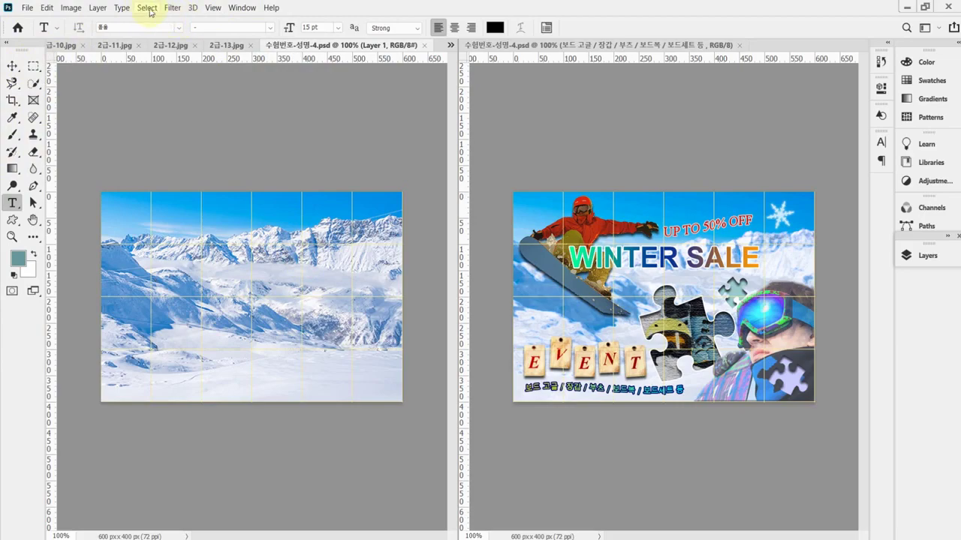
Apply the Accented Edges brush-stroke filter to the snow mountain layer with its existing settings and save the document
{"action": "left_click", "coordinate": [172, 8]}
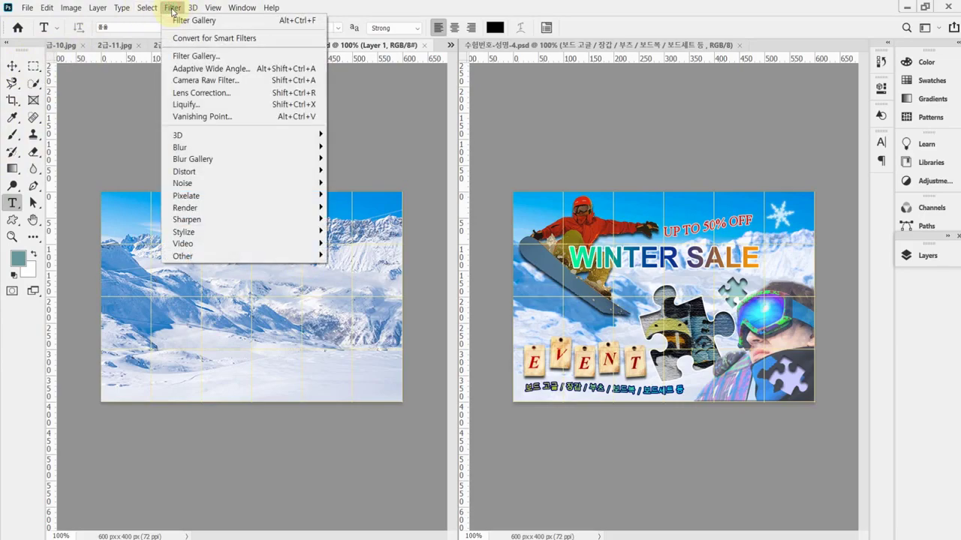
{"action": "left_click", "coordinate": [189, 58]}
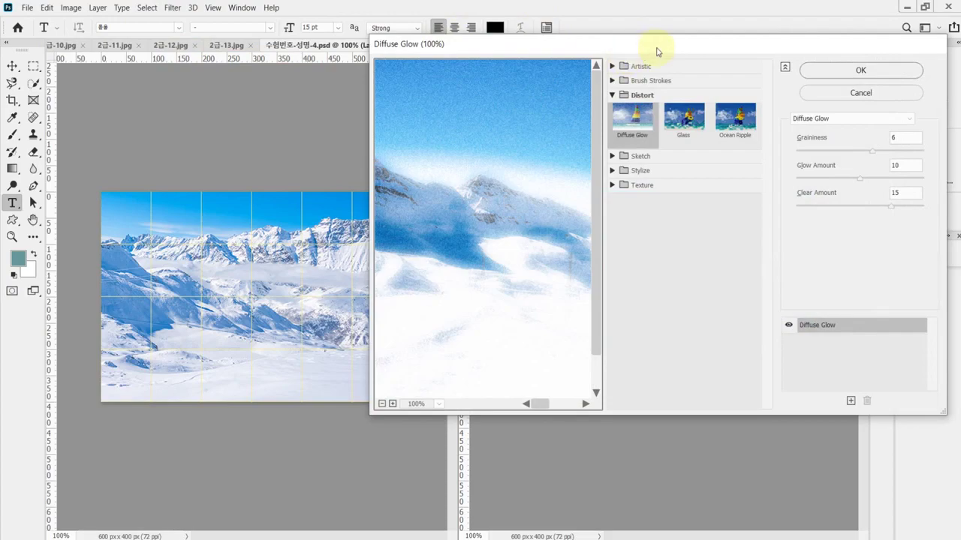
{"action": "left_click_drag", "start_coordinate": [657, 51], "coordinate": [714, 63]}
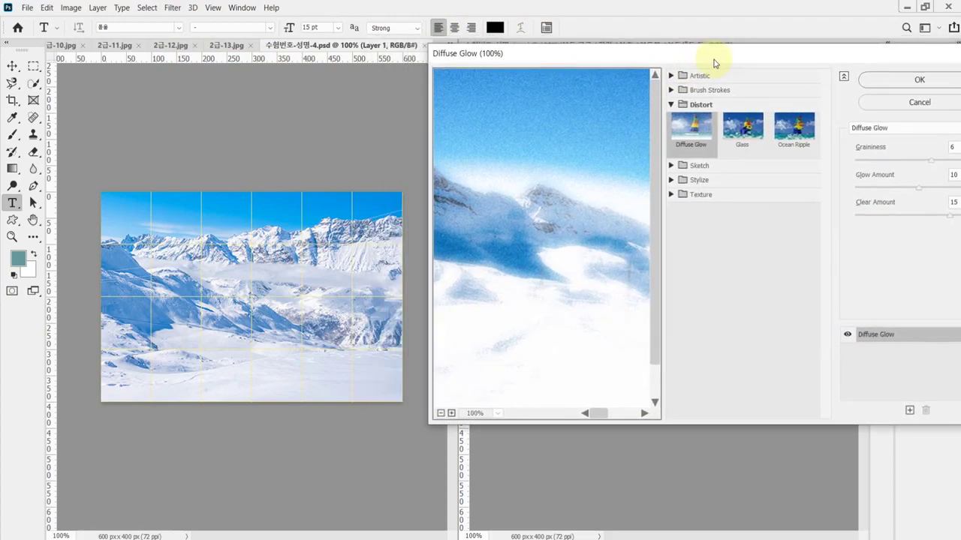
{"action": "left_click", "coordinate": [672, 107]}
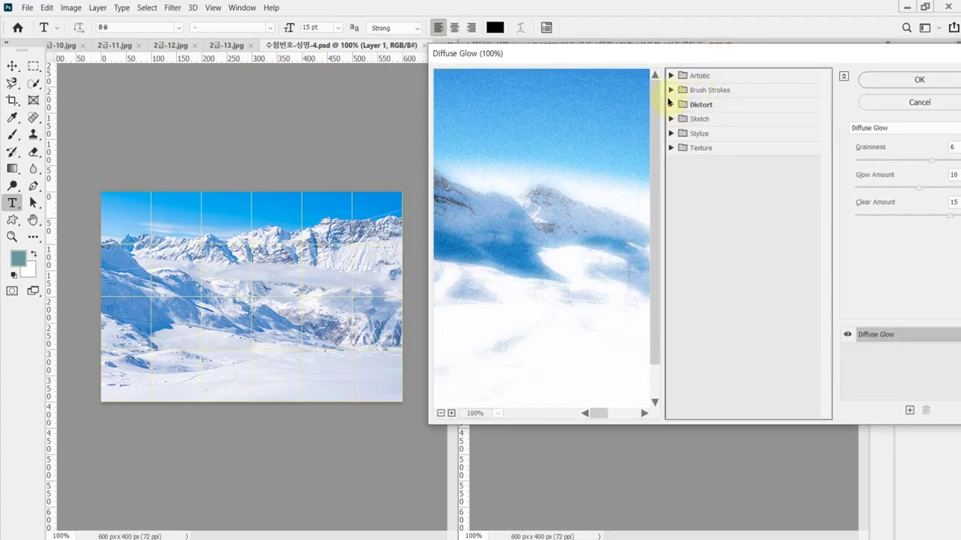
{"action": "left_click", "coordinate": [668, 90]}
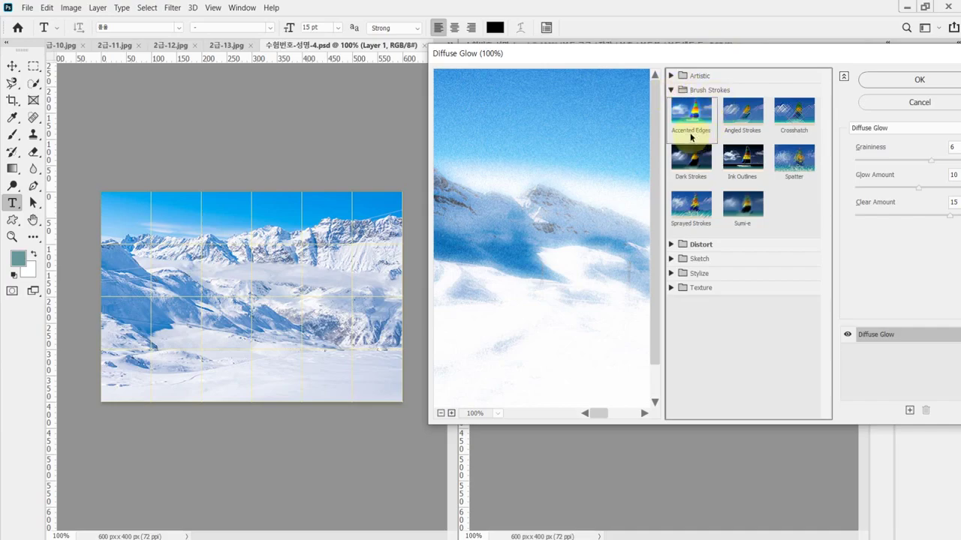
{"action": "left_click", "coordinate": [688, 120]}
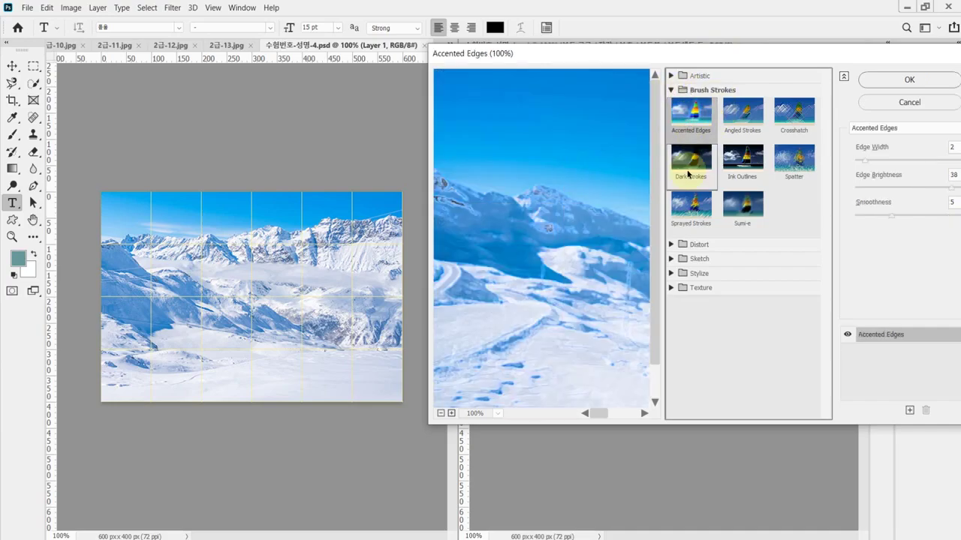
{"action": "left_click", "coordinate": [904, 78]}
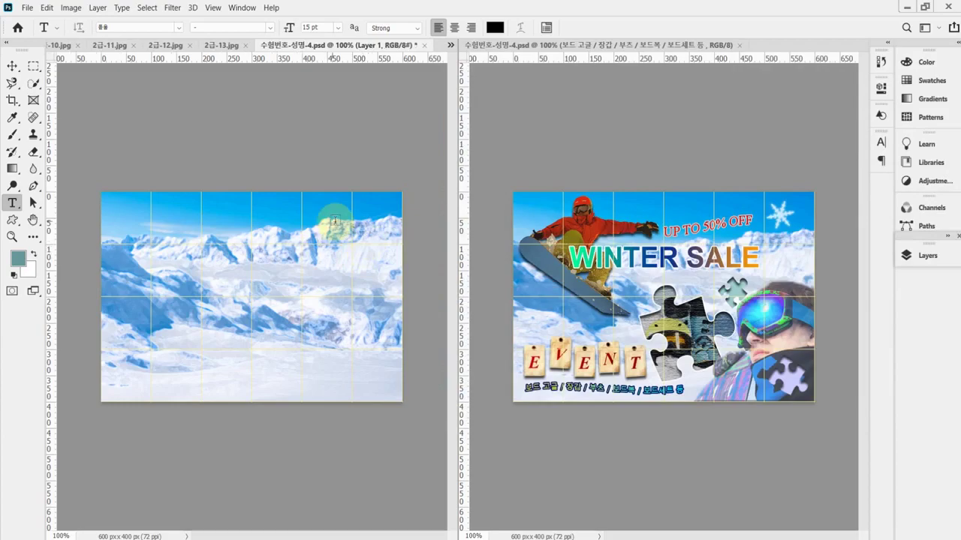
{"action": "key", "text": "ctrl+s"}
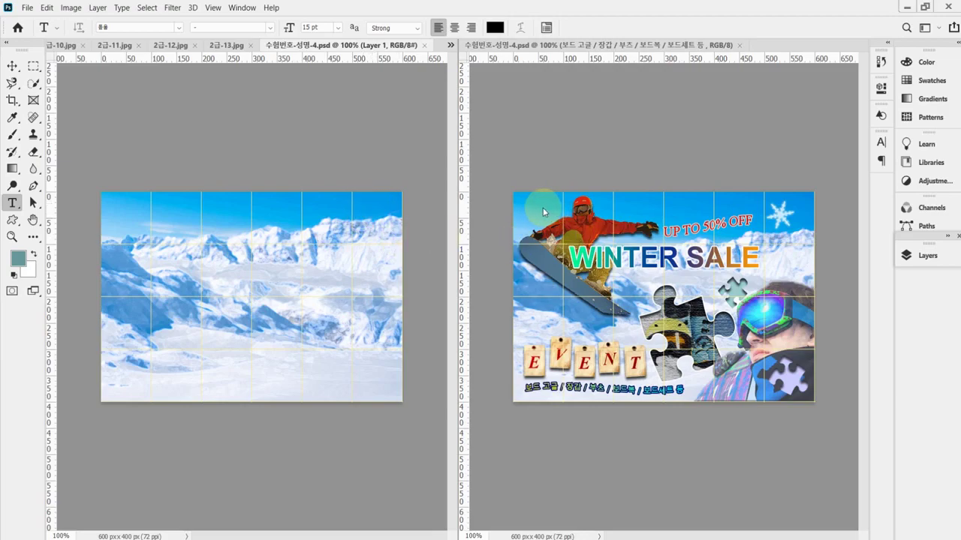
Bring up the 2급-10.jpg snowboarder image and widen its document pane for selecting
{"action": "left_click", "coordinate": [67, 46]}
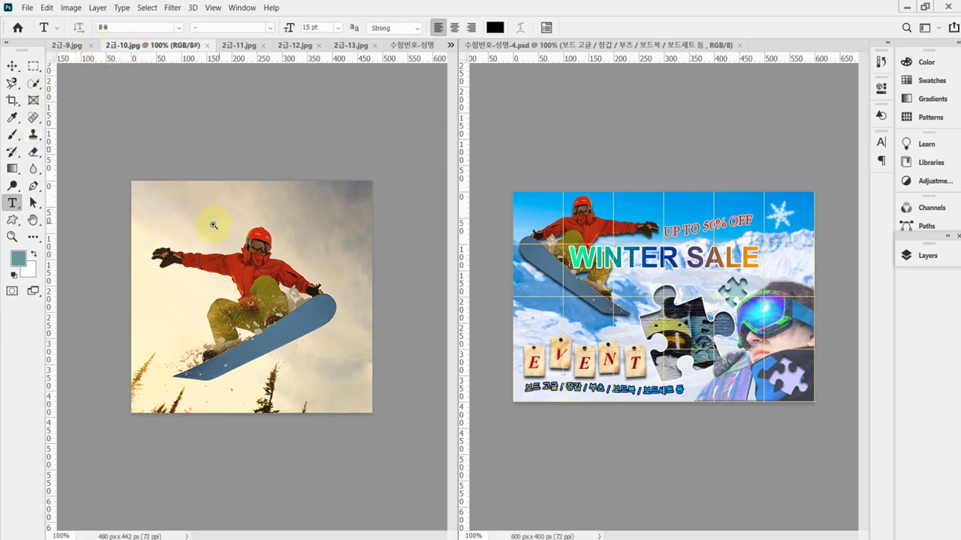
{"action": "scroll", "coordinate": [214, 224], "scroll_direction": "up", "scroll_amount": 1}
{"action": "scroll", "coordinate": [232, 232], "scroll_direction": "down", "scroll_amount": 2}
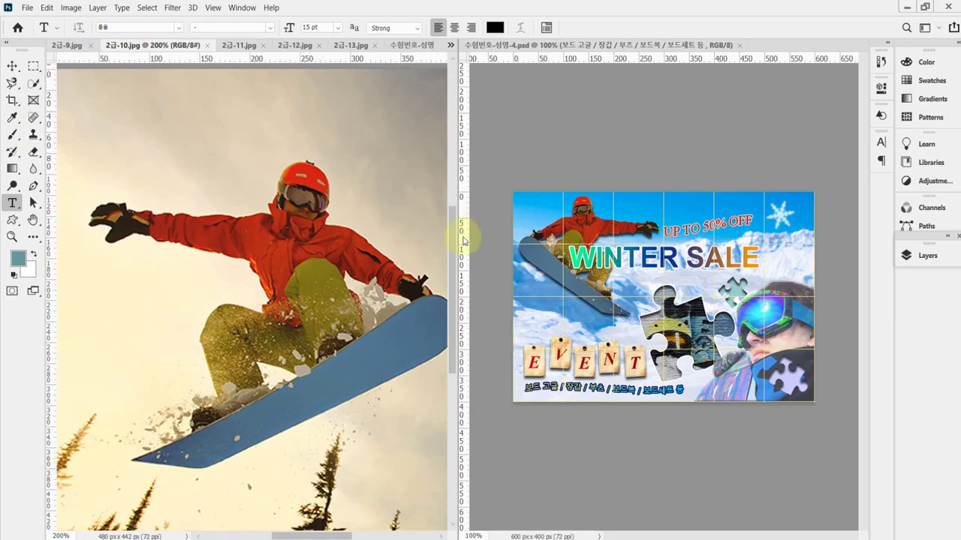
{"action": "left_click_drag", "start_coordinate": [457, 231], "coordinate": [536, 232]}
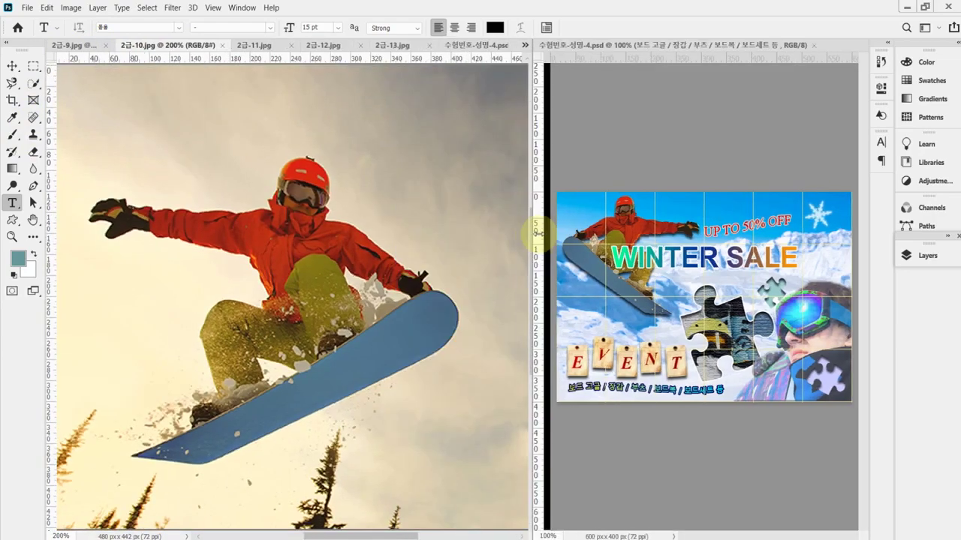
{"action": "scroll", "coordinate": [344, 256], "scroll_direction": "down", "scroll_amount": 1}
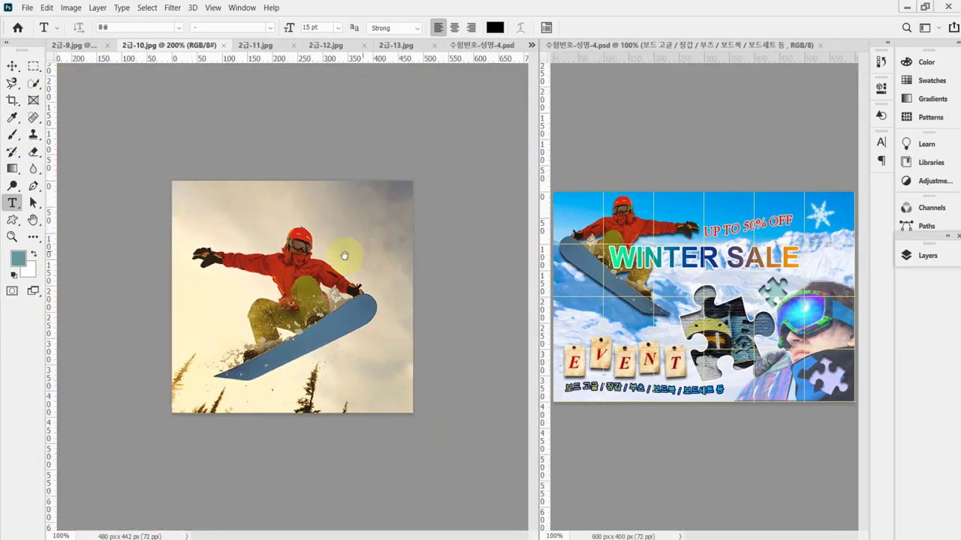
{"action": "left_click", "coordinate": [37, 86]}
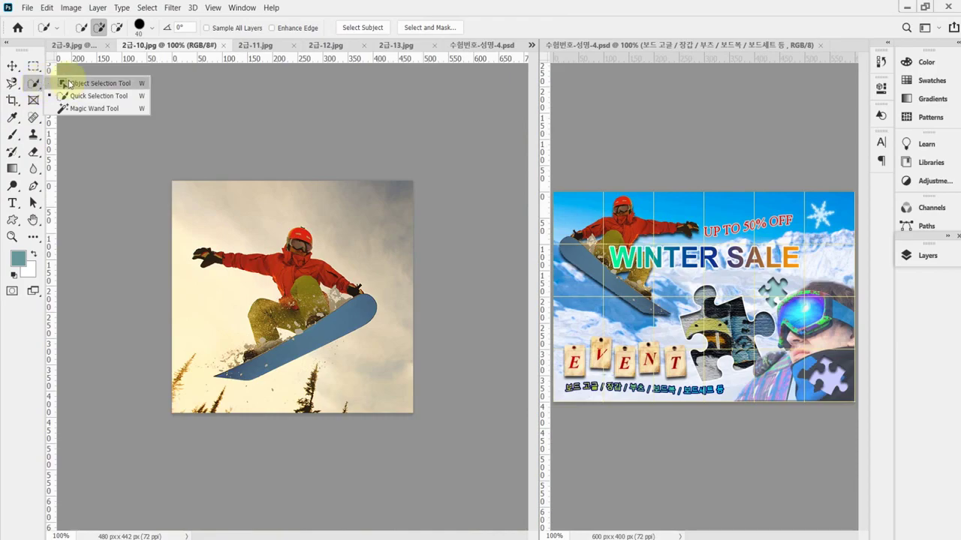
{"action": "left_click", "coordinate": [69, 84]}
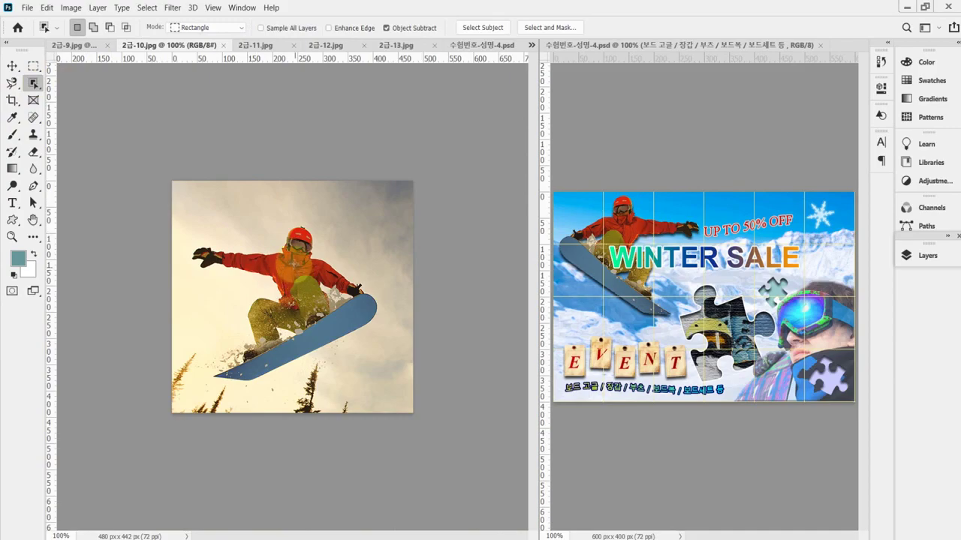
{"action": "left_click_drag", "start_coordinate": [300, 241], "coordinate": [309, 304]}
{"action": "left_click_drag", "start_coordinate": [319, 262], "coordinate": [317, 261]}
Begin selecting the snowboarder with the Quick Selection tool, covering the torso from the trousers up to the helmet
{"action": "right_click", "coordinate": [34, 83]}
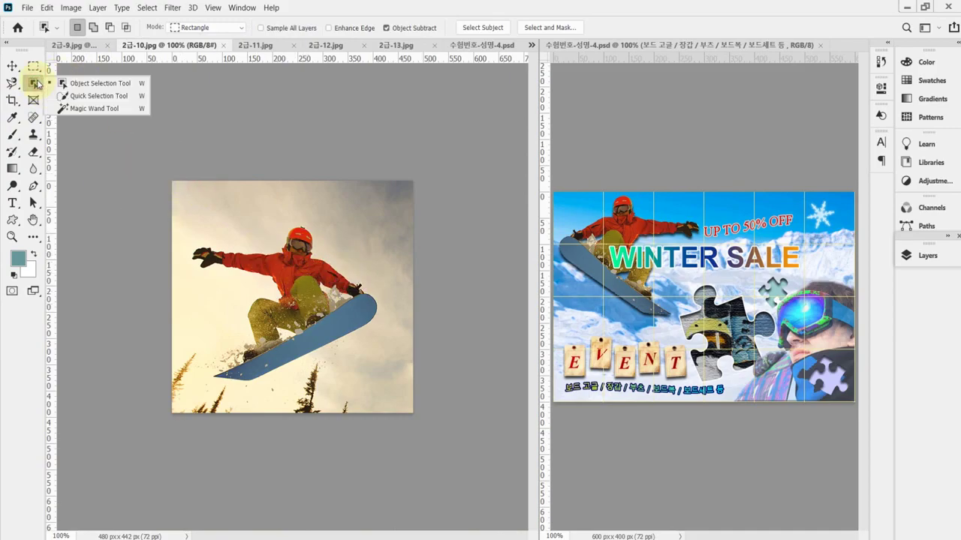
{"action": "left_click", "coordinate": [98, 96]}
{"action": "left_click_drag", "start_coordinate": [282, 289], "coordinate": [299, 288]}
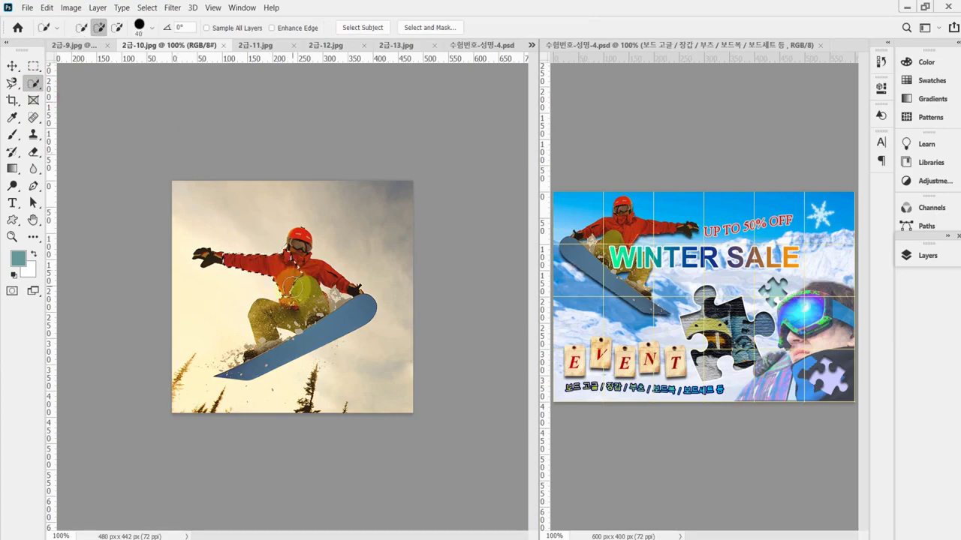
{"action": "key", "text": "ctrl+plus"}
{"action": "mouse_move", "coordinate": [293, 323]}
{"action": "left_mouse_down"}
{"action": "mouse_move", "coordinate": [308, 263]}
{"action": "mouse_move", "coordinate": [304, 191]}
{"action": "left_mouse_up"}
Extend the selection with a smaller brush over the blue snowboard, the bent leg and the outstretched glove
{"action": "key", "text": "bracketleft"}
{"action": "key", "text": "bracketleft"}
{"action": "key", "text": "bracketleft"}
{"action": "key", "text": "bracketleft"}
{"action": "key", "text": "bracketleft"}
{"action": "left_click_drag", "start_coordinate": [371, 346], "coordinate": [375, 325]}
{"action": "key", "text": "bracketleft"}
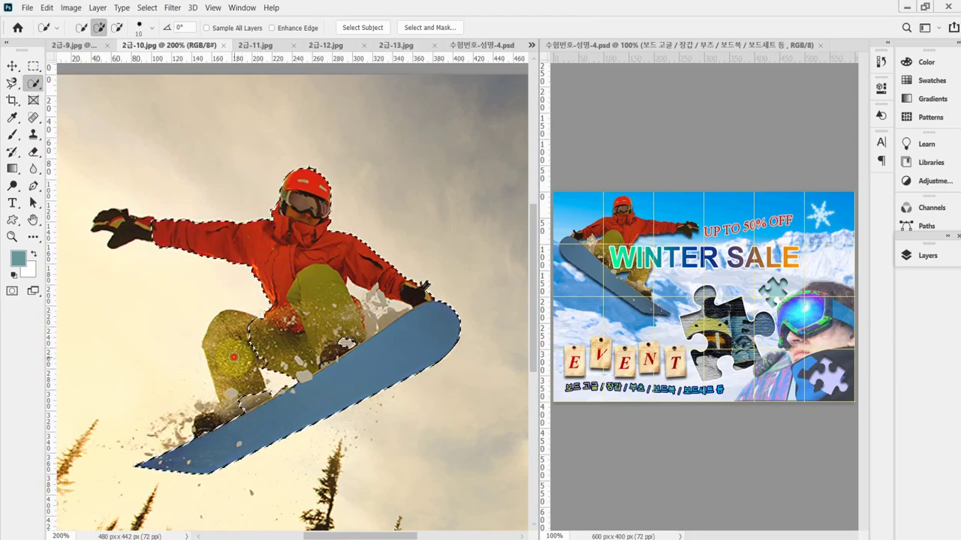
{"action": "left_click_drag", "start_coordinate": [234, 357], "coordinate": [224, 424]}
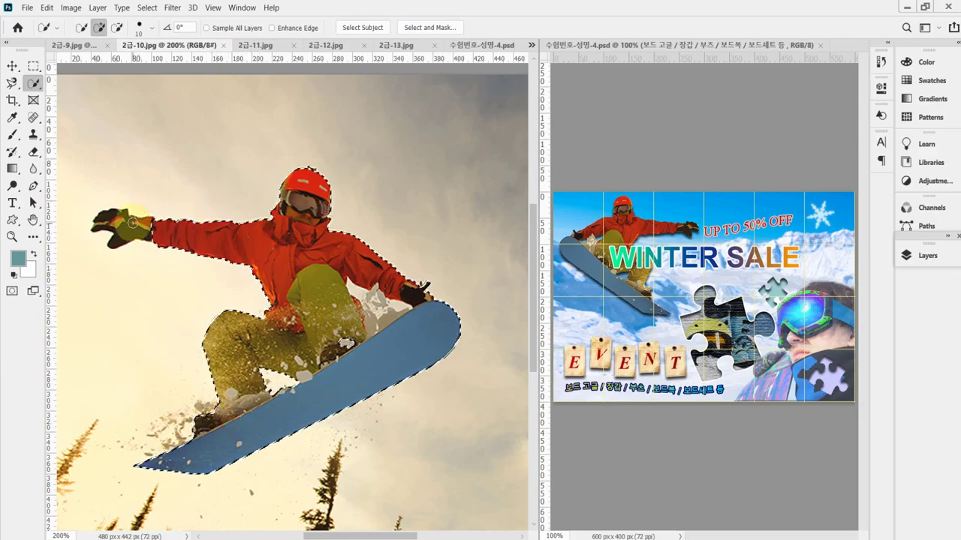
{"action": "key", "text": "bracketleft"}
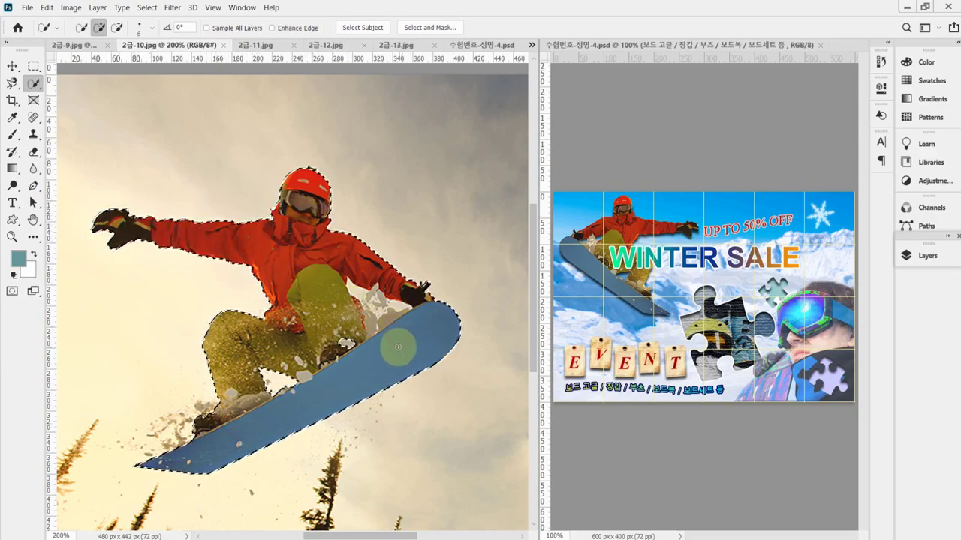
Subtract the background gap between the snowboarder's knee and forearm from the selection
{"action": "scroll", "coordinate": [398, 346], "scroll_direction": "up", "scroll_amount": 1, "text": "alt"}
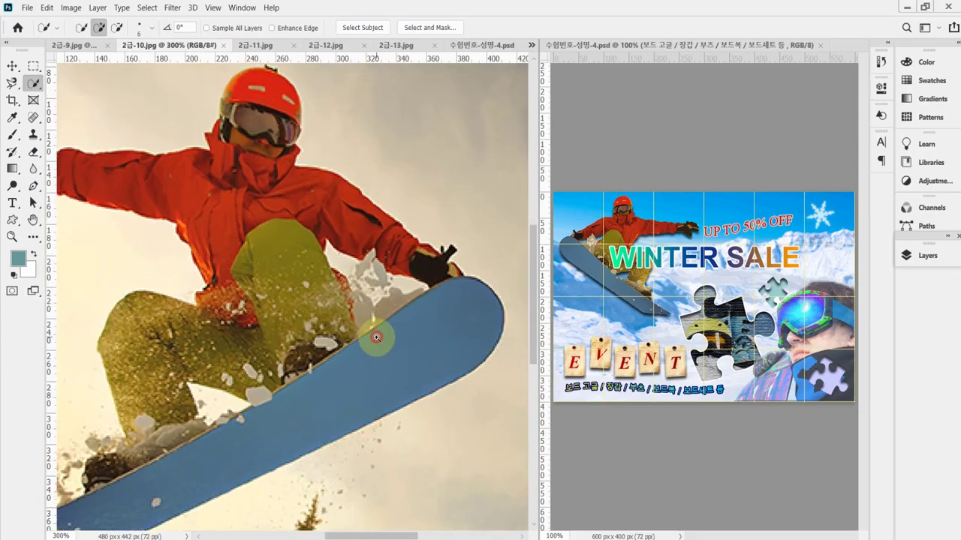
{"action": "scroll", "coordinate": [376, 338], "scroll_direction": "up", "scroll_amount": 1, "text": "alt"}
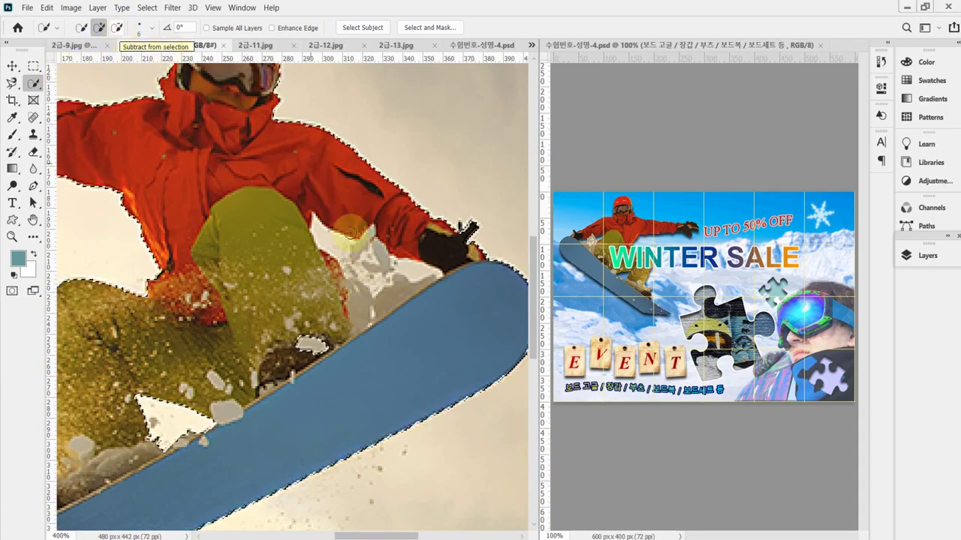
{"action": "left_click", "coordinate": [331, 240], "text": "alt"}
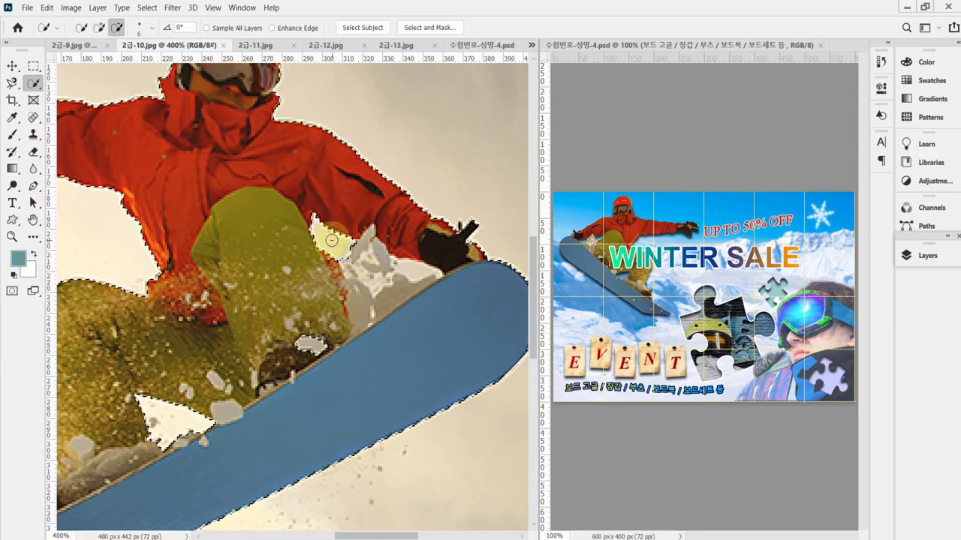
{"action": "left_click", "coordinate": [353, 253]}
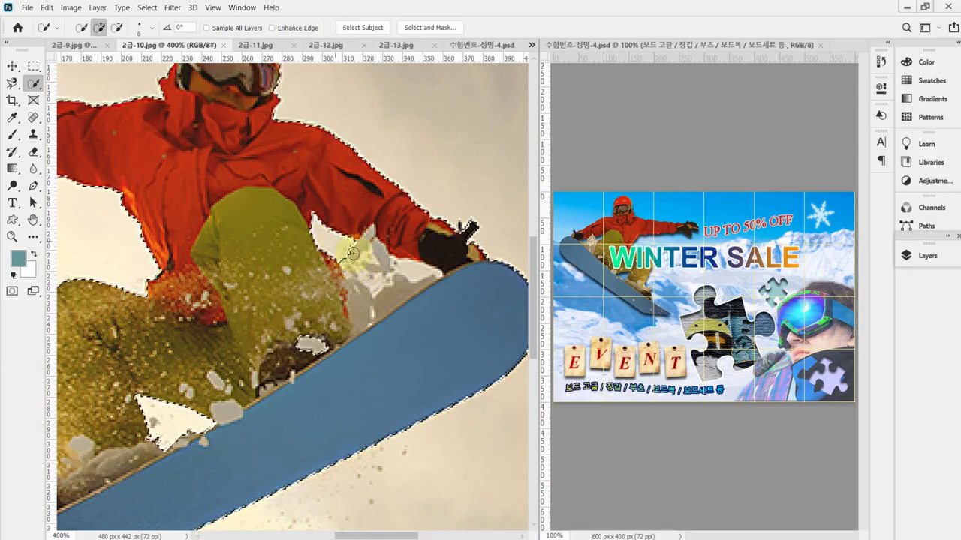
{"action": "scroll", "coordinate": [331, 368], "scroll_direction": "down", "scroll_amount": 1}
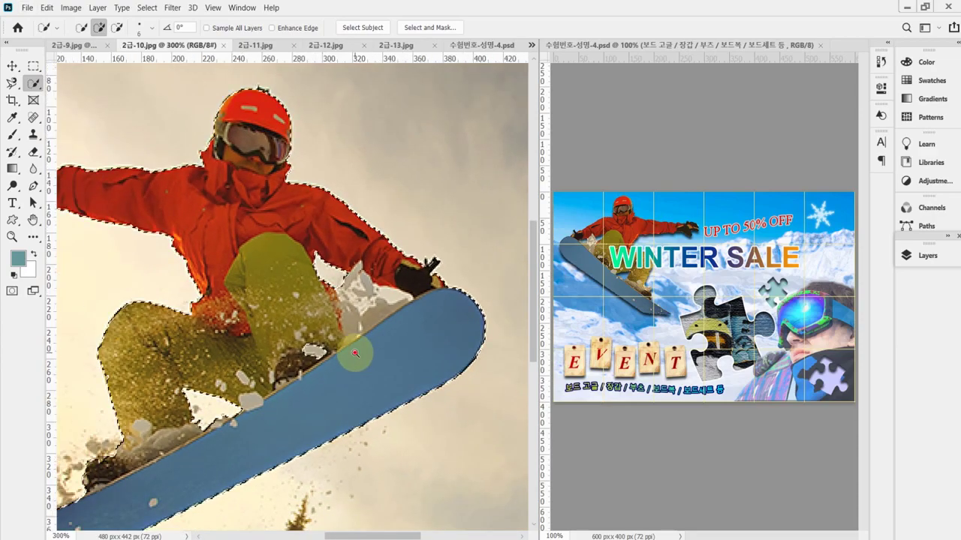
Copy the selected snowboarder into 수험번호-성명-4.psd as a new layer and flip it horizontally
{"action": "scroll", "coordinate": [355, 353], "scroll_direction": "down", "scroll_amount": 2}
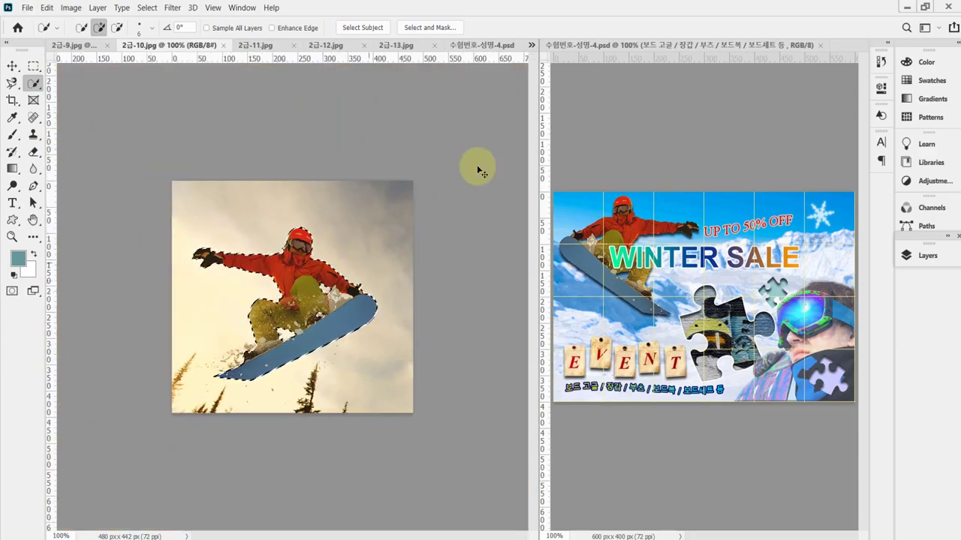
{"action": "left_click", "coordinate": [486, 46]}
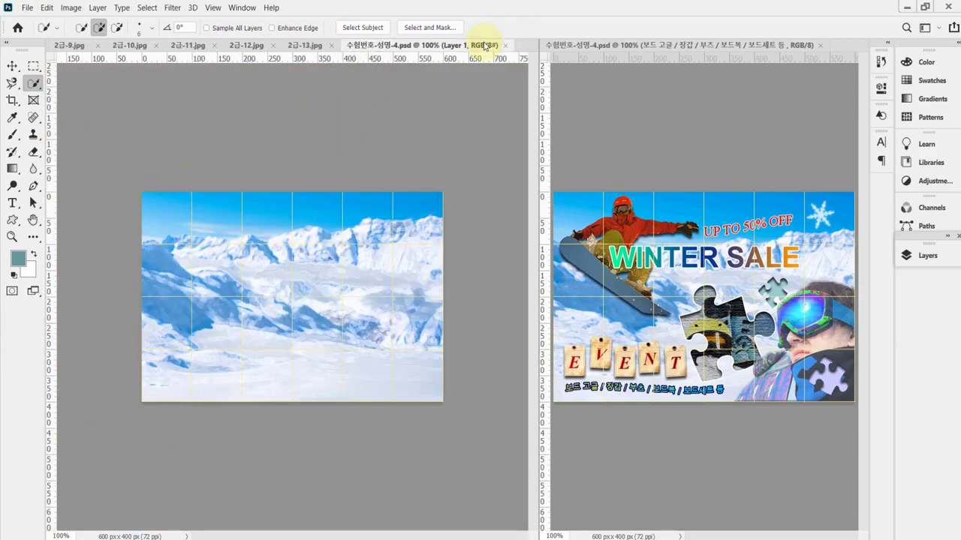
{"action": "key", "text": "ctrl+v"}
{"action": "key", "text": "ctrl+t"}
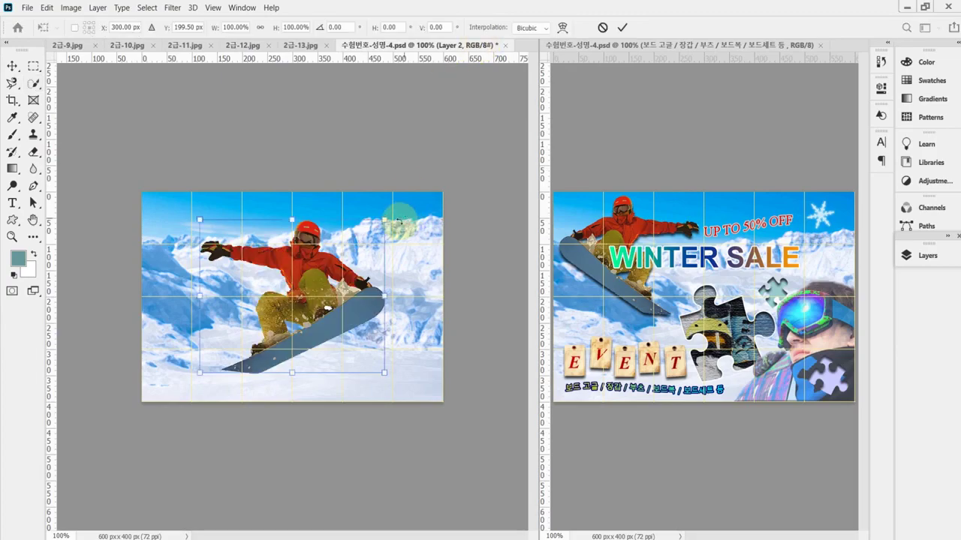
{"action": "right_click", "coordinate": [332, 284]}
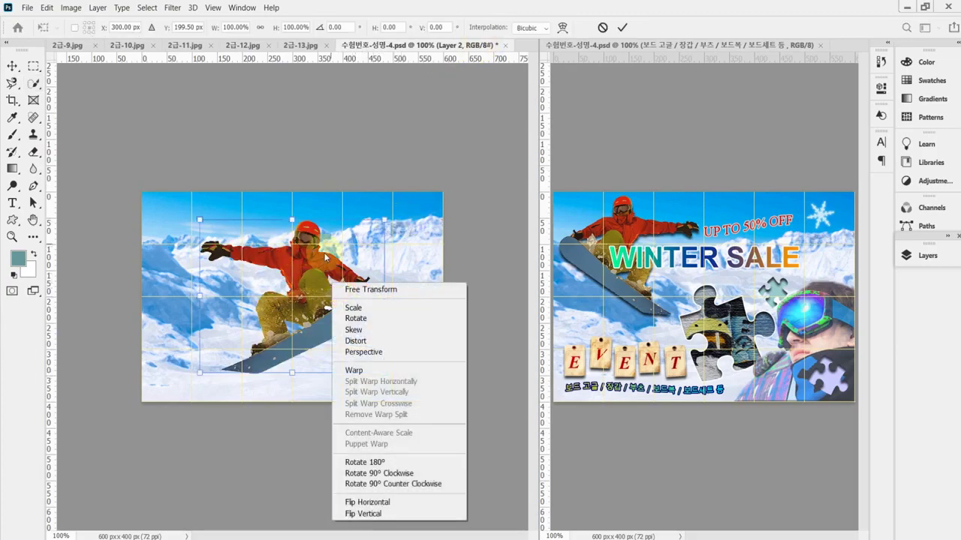
{"action": "left_click", "coordinate": [402, 502]}
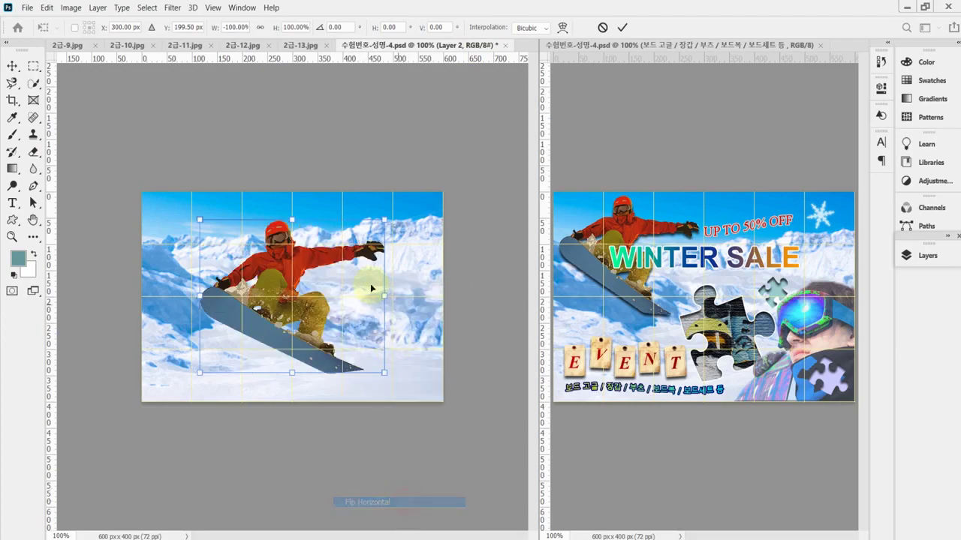
Scale the snowboarder to about 73%, tilt it slightly, place it in the poster's upper-left area, and save the file
{"action": "left_click_drag", "start_coordinate": [319, 293], "coordinate": [245, 253]}
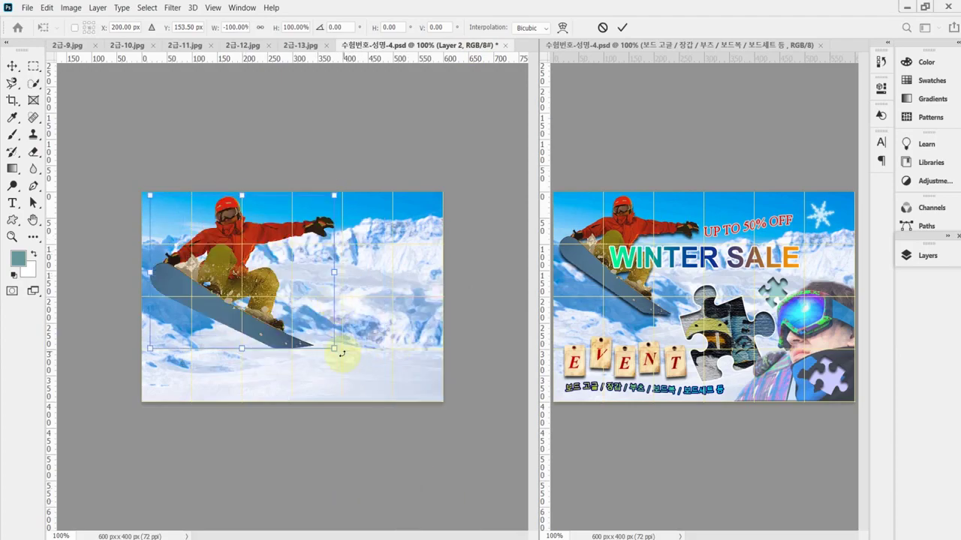
{"action": "left_click_drag", "start_coordinate": [334, 349], "coordinate": [278, 305]}
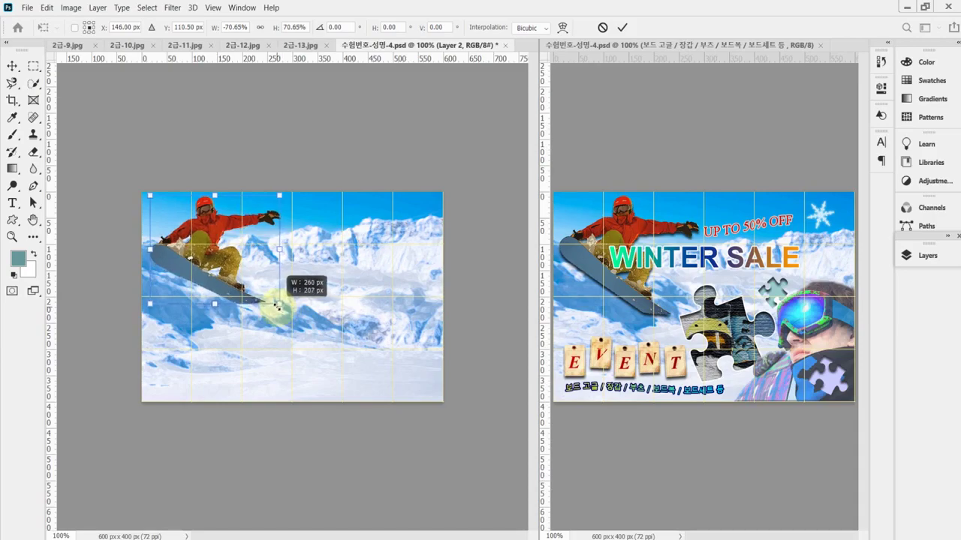
{"action": "left_click_drag", "start_coordinate": [224, 247], "coordinate": [231, 252]}
{"action": "mouse_move", "coordinate": [284, 308]}
{"action": "left_mouse_down"}
{"action": "mouse_move", "coordinate": [292, 315]}
{"action": "mouse_move", "coordinate": [272, 299]}
{"action": "mouse_move", "coordinate": [267, 306]}
{"action": "left_mouse_up"}
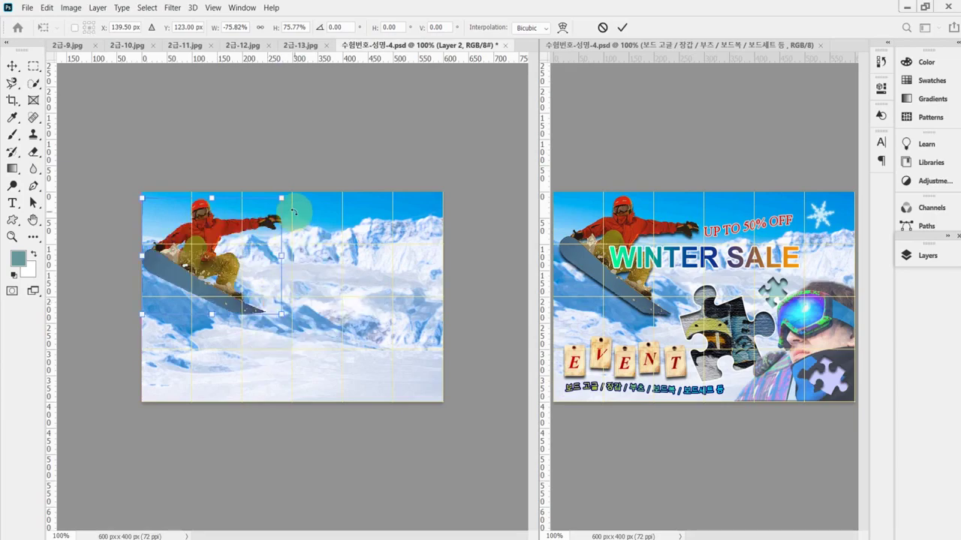
{"action": "left_click_drag", "start_coordinate": [281, 197], "coordinate": [315, 209]}
{"action": "mouse_move", "coordinate": [229, 232]}
{"action": "left_mouse_down"}
{"action": "mouse_move", "coordinate": [240, 232]}
{"action": "mouse_move", "coordinate": [240, 219]}
{"action": "left_mouse_up"}
{"action": "left_click_drag", "start_coordinate": [153, 183], "coordinate": [153, 192]}
{"action": "left_click_drag", "start_coordinate": [343, 215], "coordinate": [347, 251]}
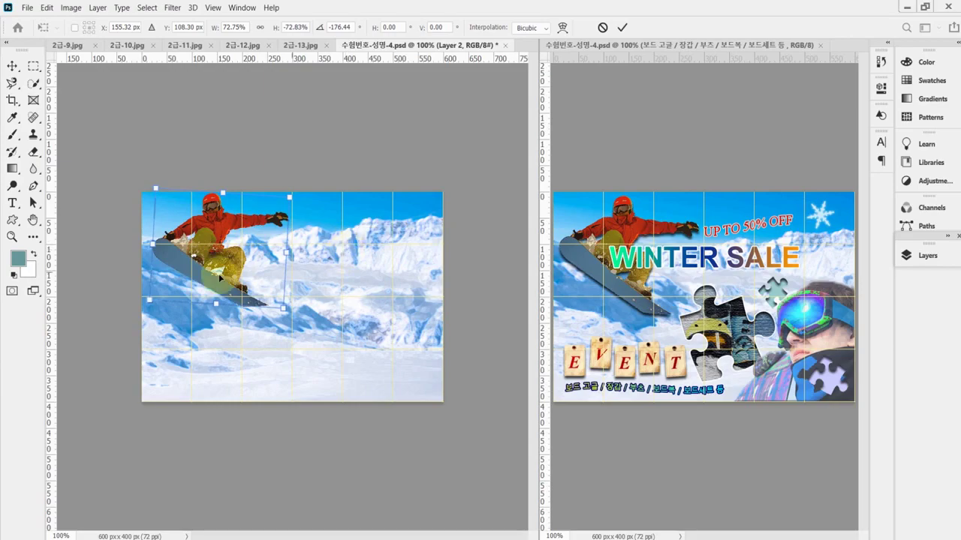
{"action": "key", "text": "Return"}
{"action": "key", "text": "w"}
{"action": "key", "text": "ctrl+s"}
Add a drop shadow to the snowboarder layer with 75% opacity, 90° angle, 5 px distance and 5 px size
{"action": "left_click", "coordinate": [909, 256]}
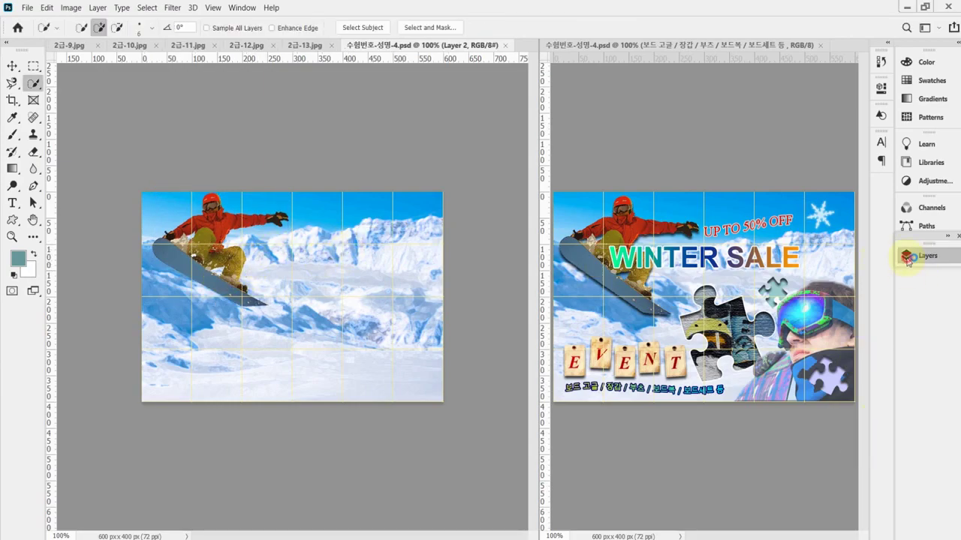
{"action": "left_click", "coordinate": [787, 494]}
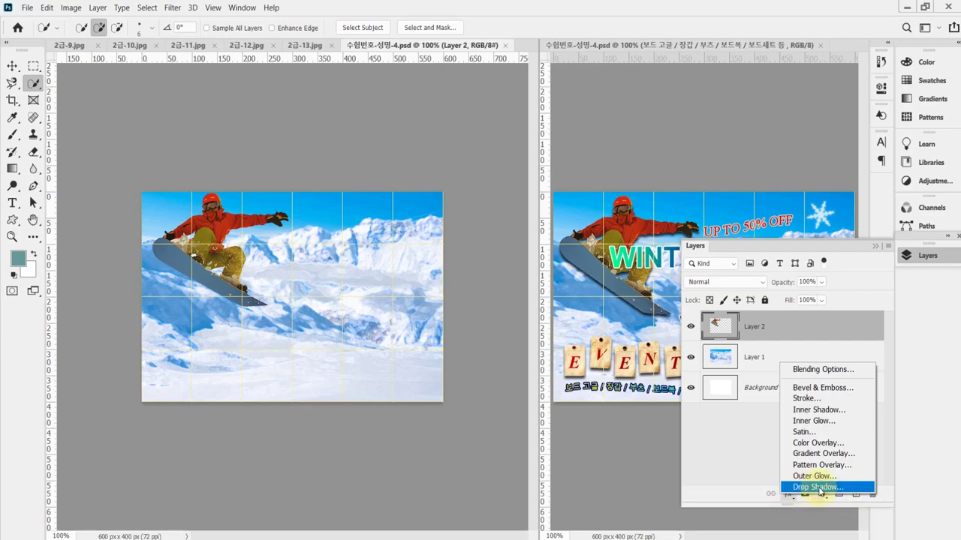
{"action": "key", "text": "Escape"}
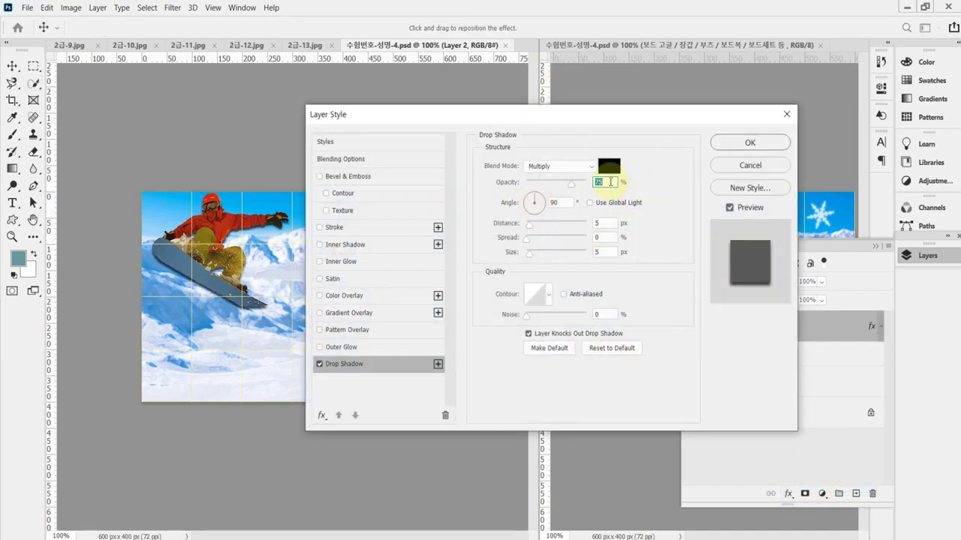
{"action": "left_click", "coordinate": [610, 182]}
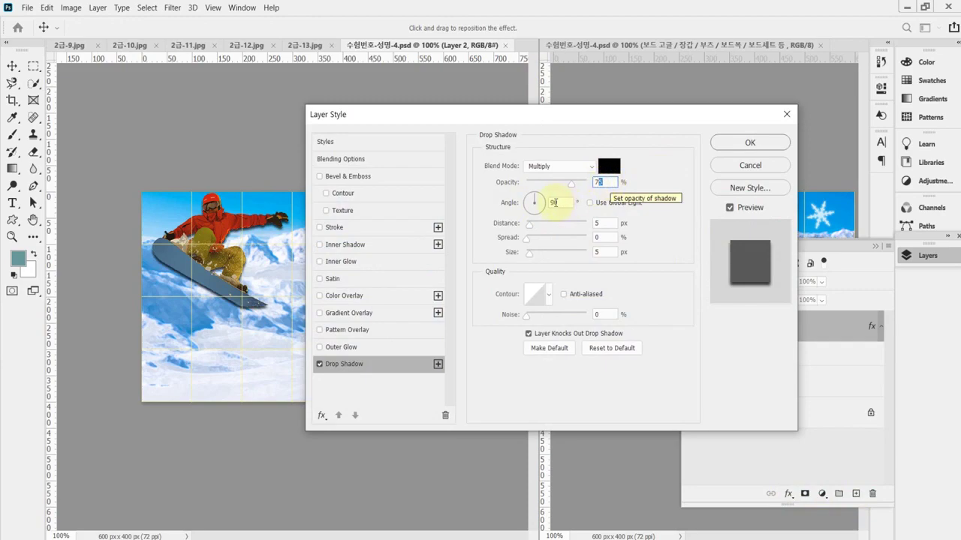
{"action": "left_click", "coordinate": [556, 203]}
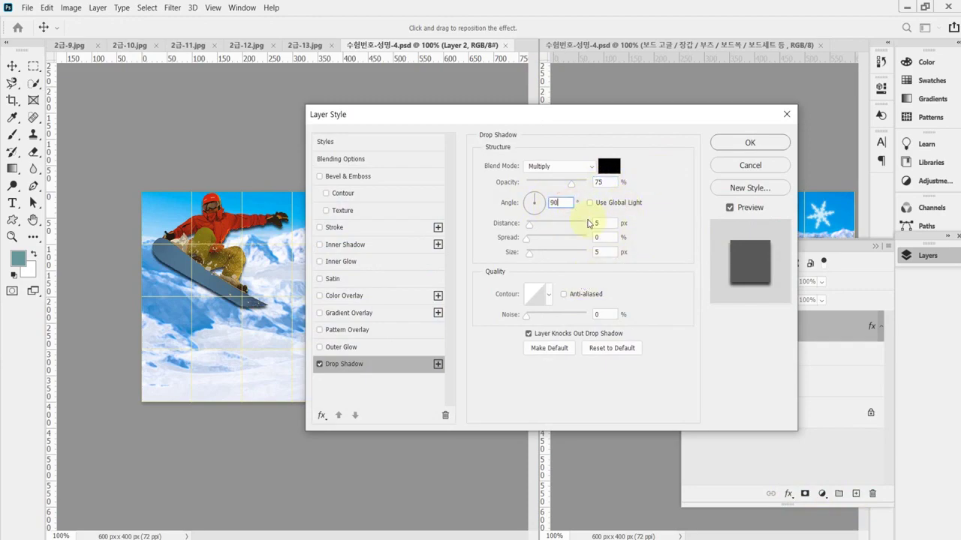
{"action": "double_click", "coordinate": [610, 223]}
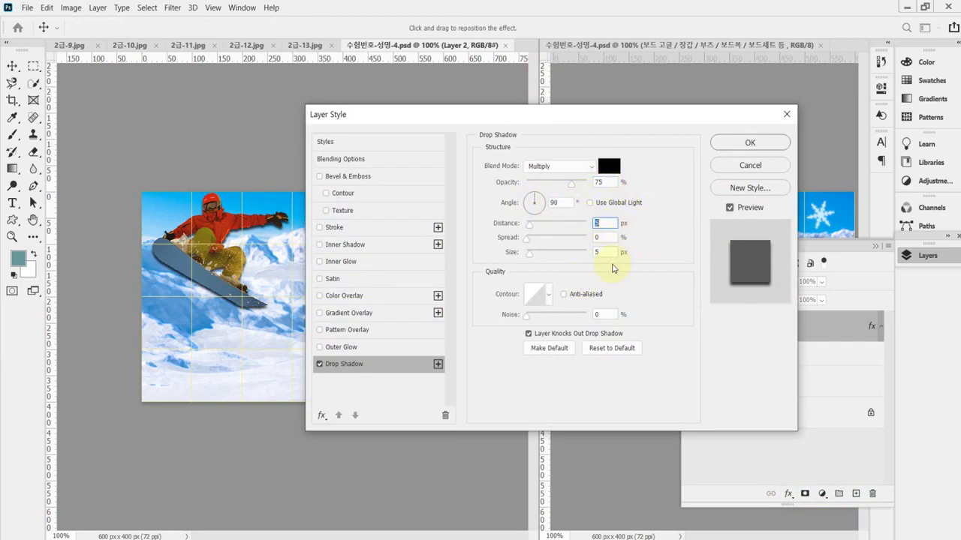
{"action": "left_click", "coordinate": [747, 139]}
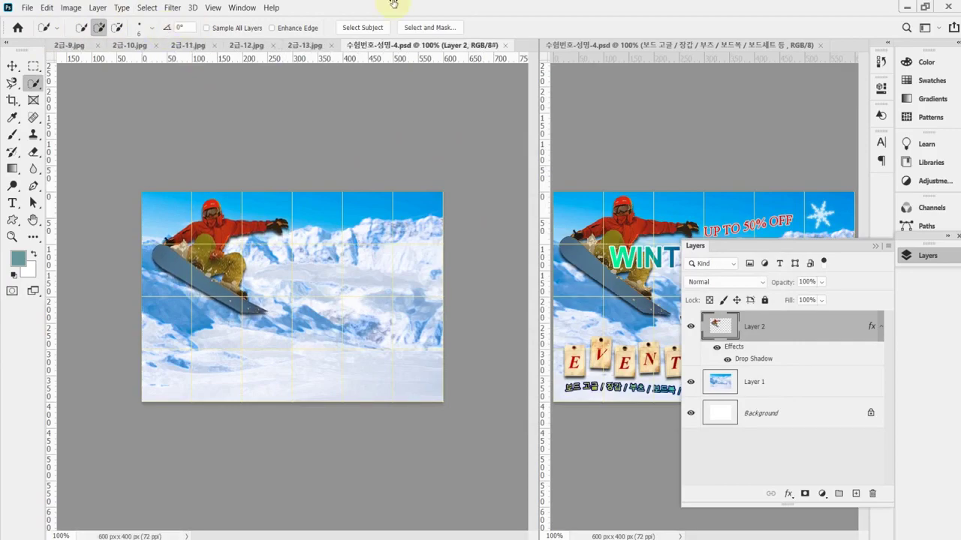
Bring up 2급-11.jpg and try selecting the dark background around the EVENT tags with the Magic Wand at tolerance 20, adding to the selection
{"action": "left_click", "coordinate": [175, 47]}
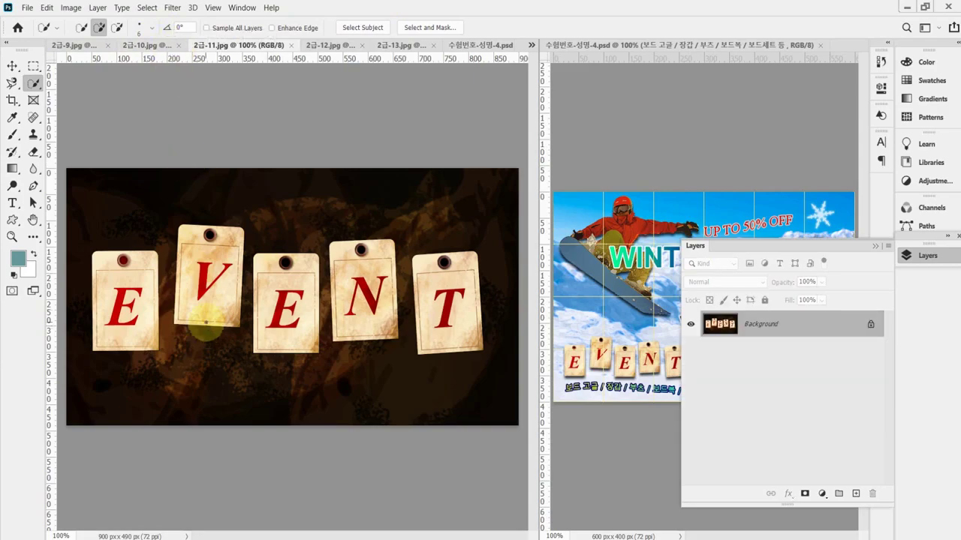
{"action": "right_click", "coordinate": [32, 87]}
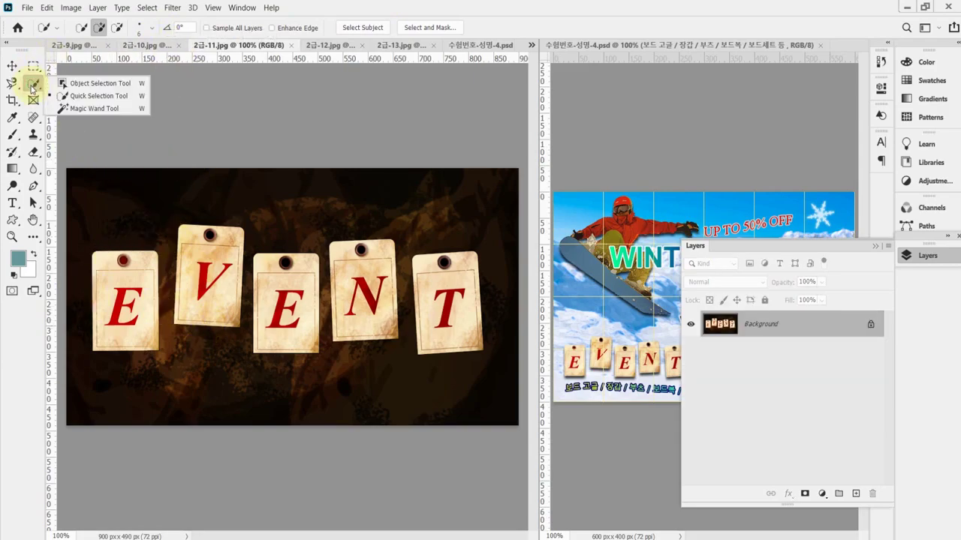
{"action": "left_click", "coordinate": [90, 109]}
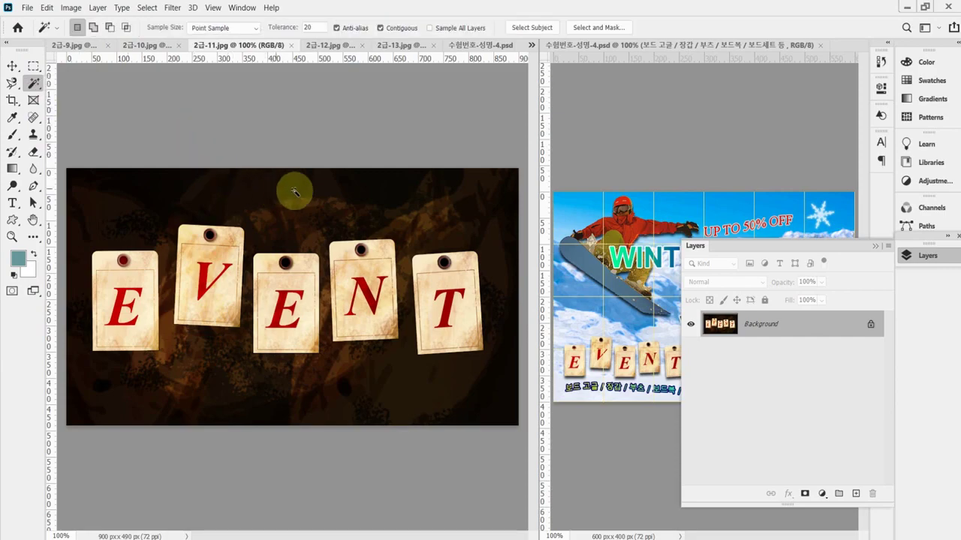
{"action": "left_click", "coordinate": [310, 204]}
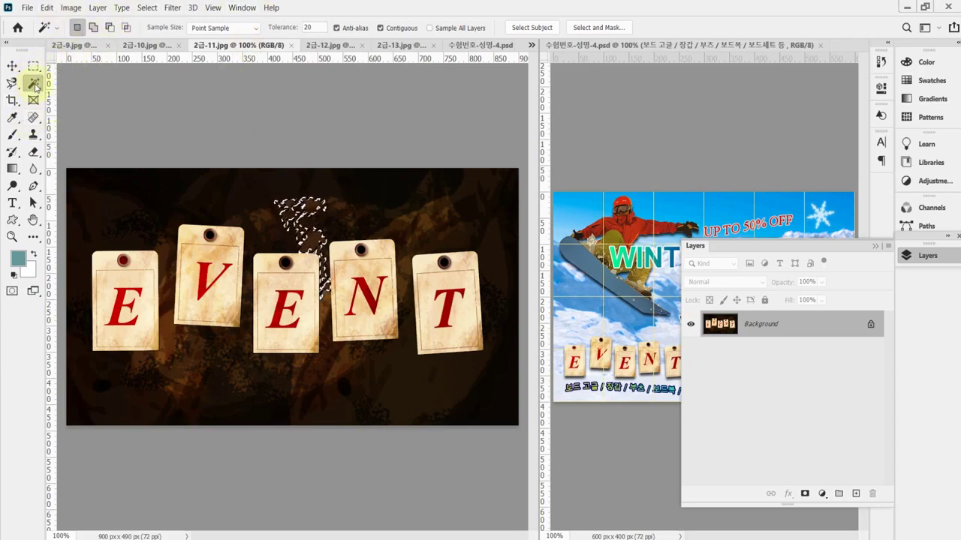
{"action": "left_click", "coordinate": [93, 28]}
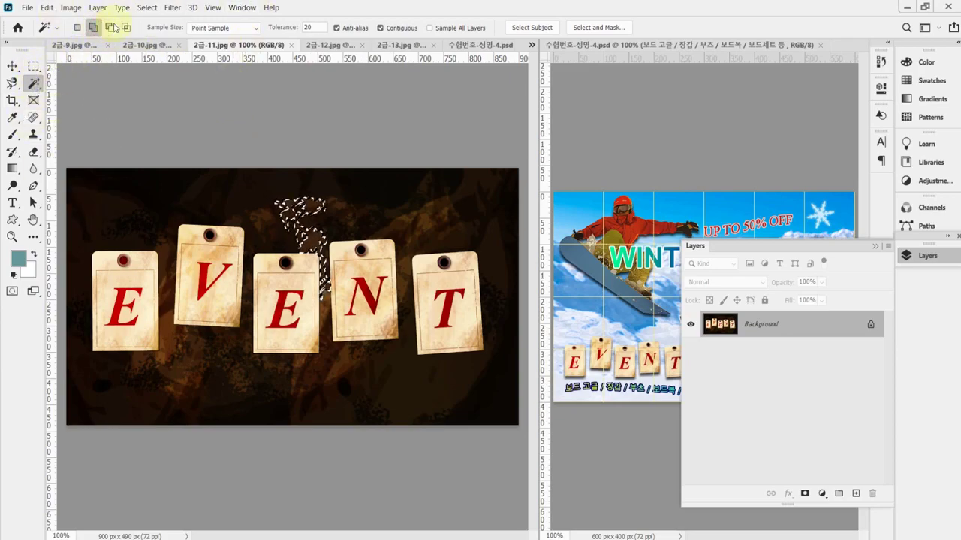
{"action": "left_click", "coordinate": [354, 207]}
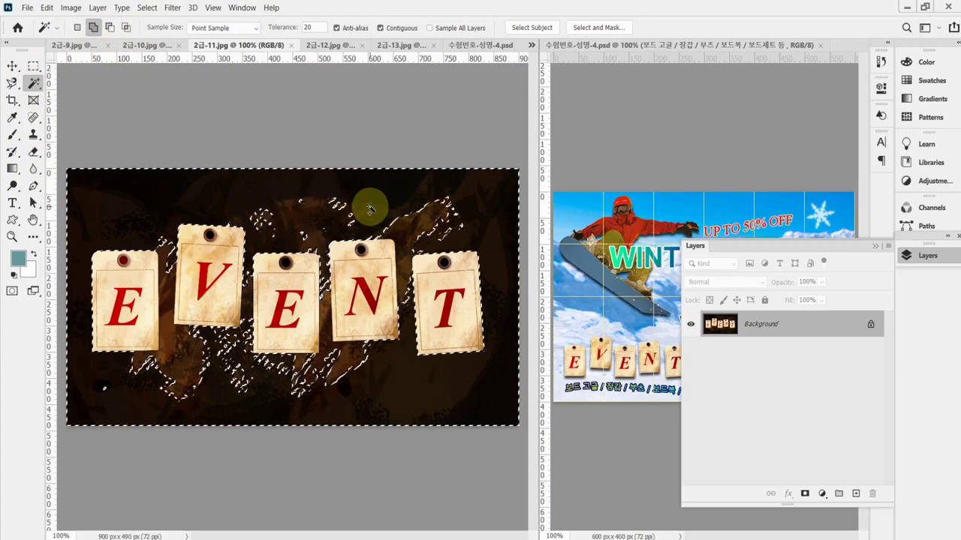
Reselect the whole dark background with the Magic Wand at tolerance 60 and invert the selection to the five EVENT tags
{"action": "left_click", "coordinate": [285, 28]}
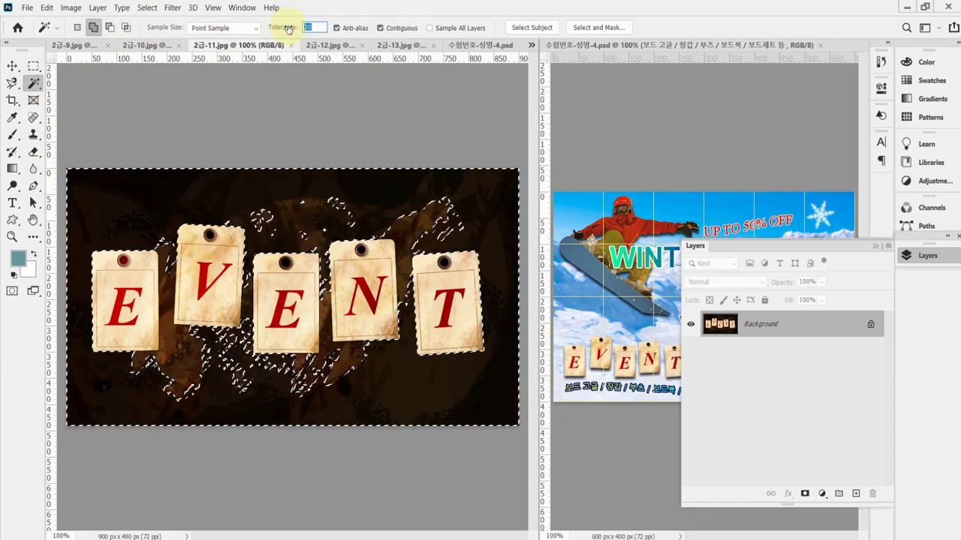
{"action": "type", "text": "60"}
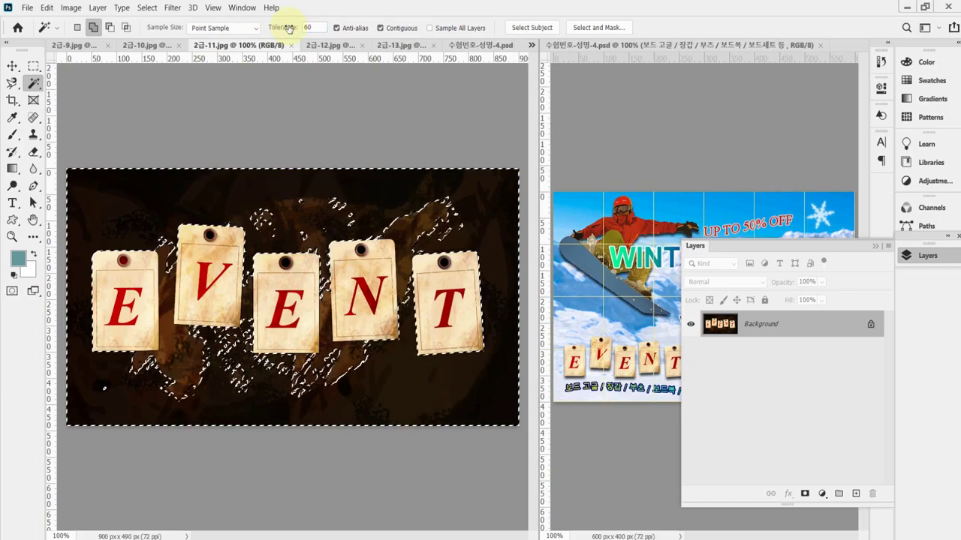
{"action": "left_click", "coordinate": [268, 197]}
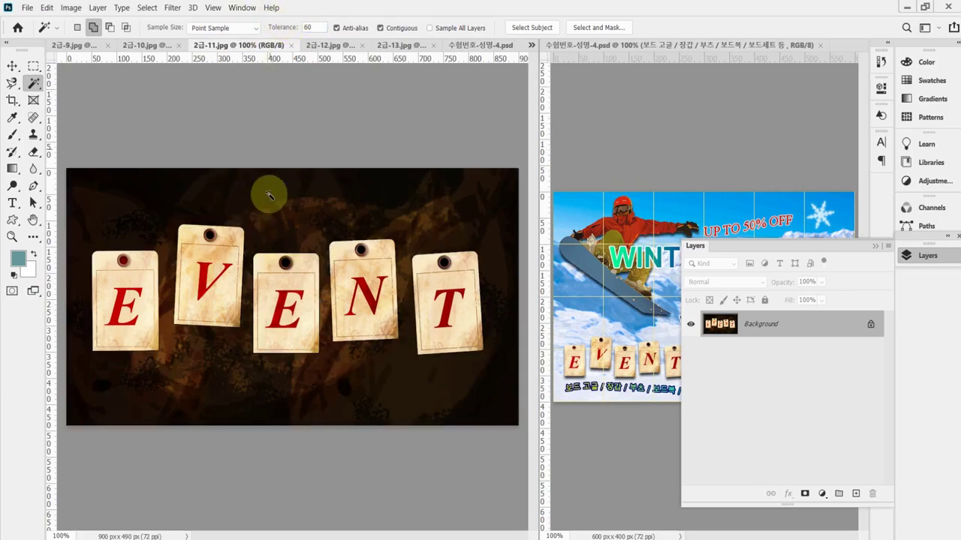
{"action": "left_click", "coordinate": [180, 374]}
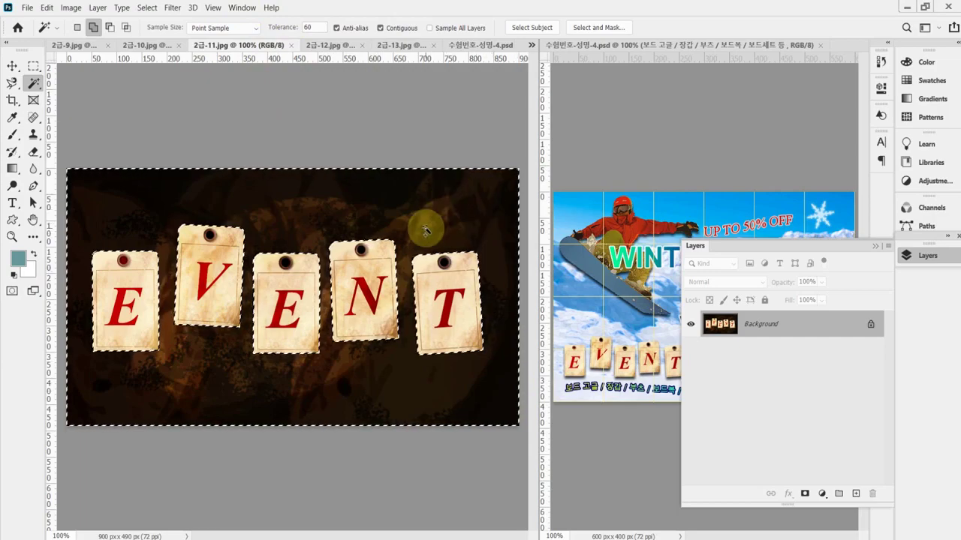
{"action": "left_click", "coordinate": [147, 8]}
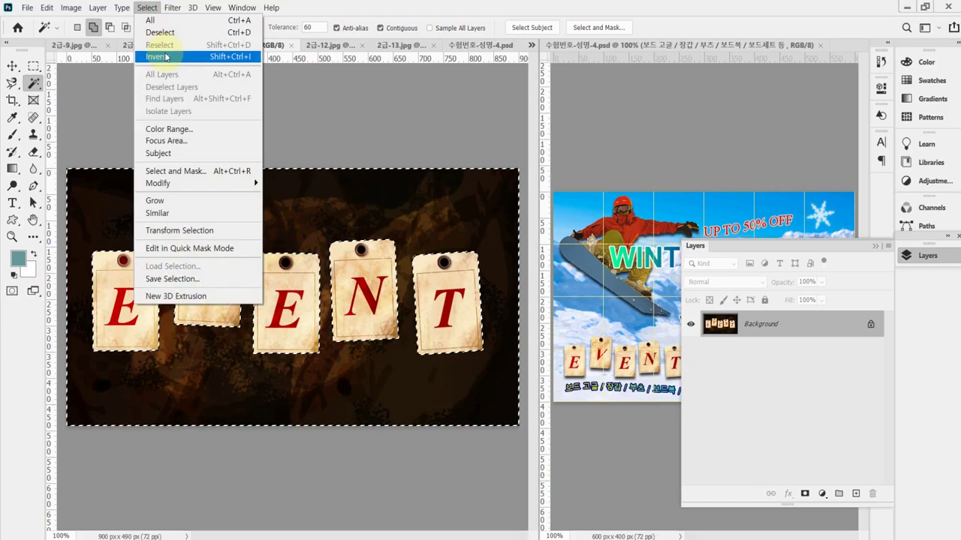
{"action": "left_click", "coordinate": [159, 56]}
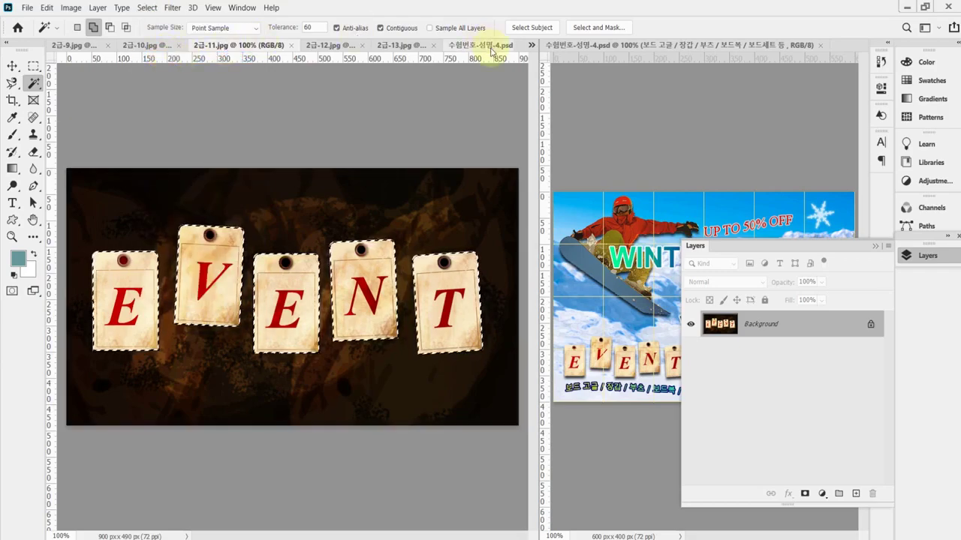
Copy the EVENT tags into 수험번호-성명-4.psd, scale them to about 246 × 78 px in the poster's lower-left area, and save the file
{"action": "left_click", "coordinate": [484, 45]}
{"action": "key", "text": "ctrl+v"}
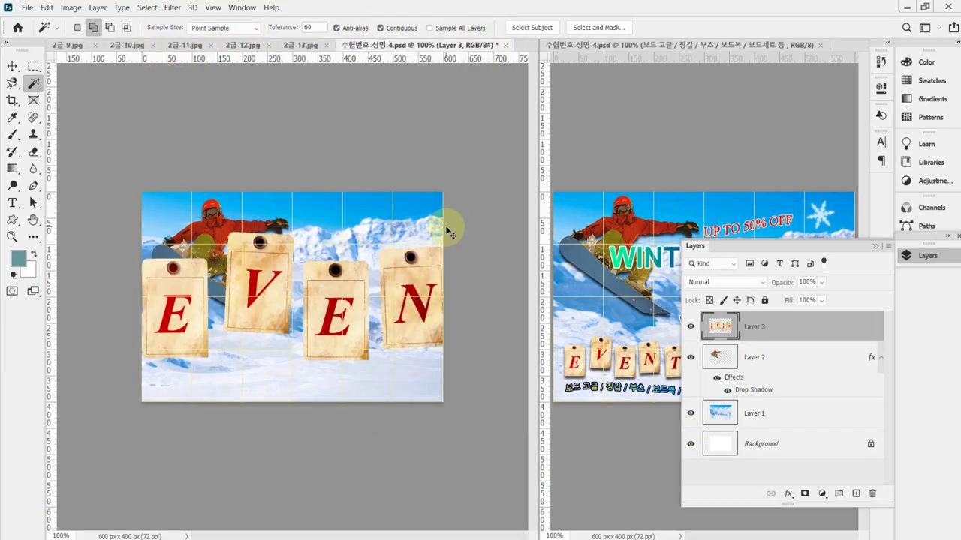
{"action": "key", "text": "ctrl+t"}
{"action": "left_click_drag", "start_coordinate": [146, 227], "coordinate": [204, 381]}
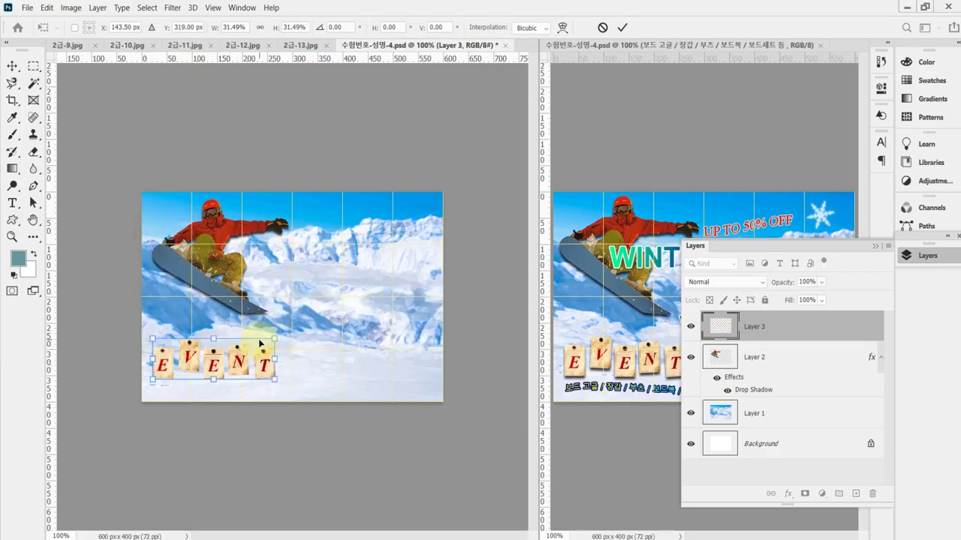
{"action": "left_click", "coordinate": [931, 256]}
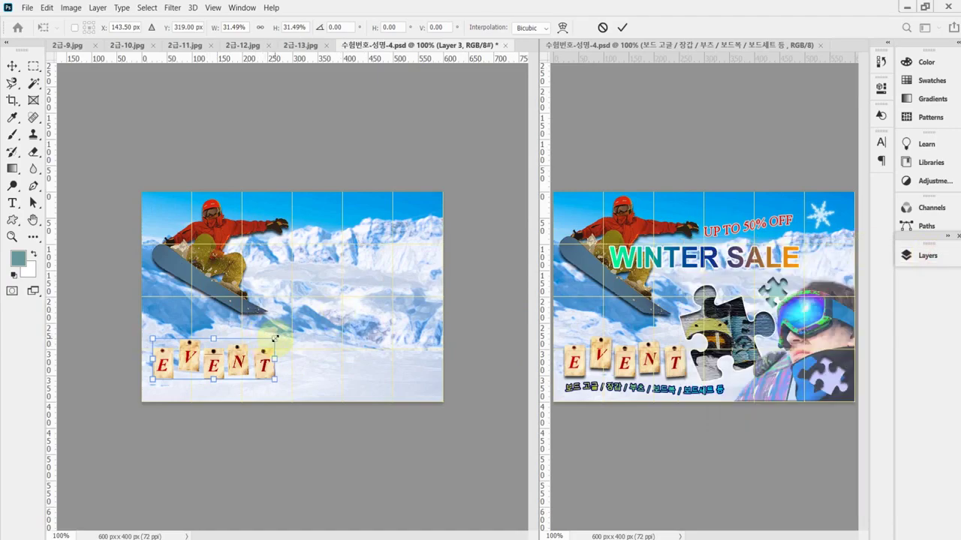
{"action": "left_click_drag", "start_coordinate": [275, 339], "coordinate": [276, 339]}
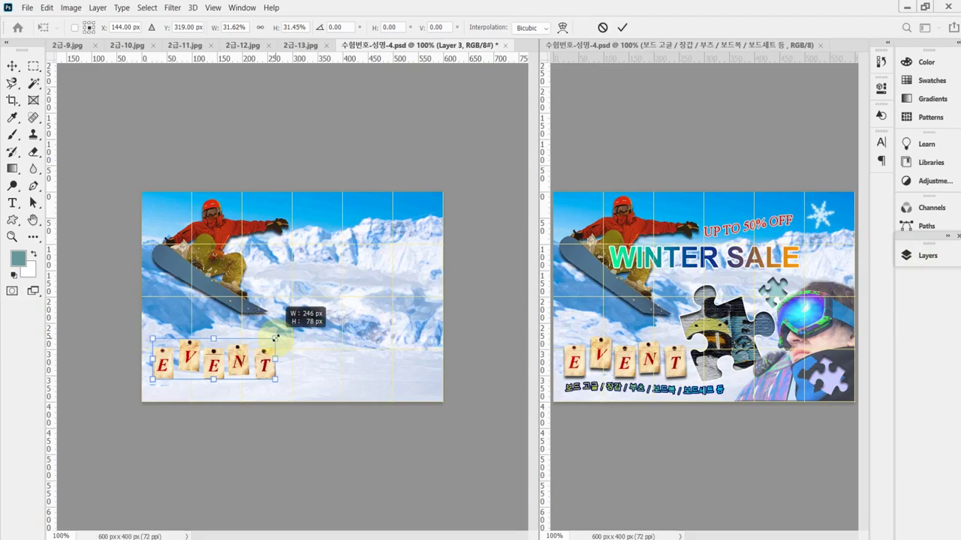
{"action": "key", "text": "Return"}
{"action": "key", "text": "w"}
{"action": "key", "text": "ctrl+s"}
Add a drop shadow to the EVENT tags layer
{"action": "left_click", "coordinate": [908, 256]}
{"action": "left_click", "coordinate": [788, 495]}
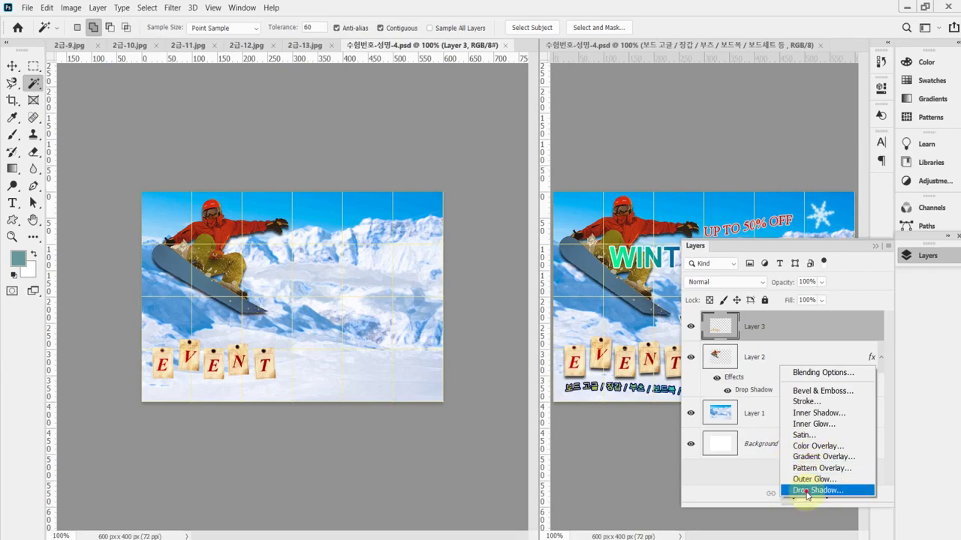
{"action": "key", "text": "Escape"}
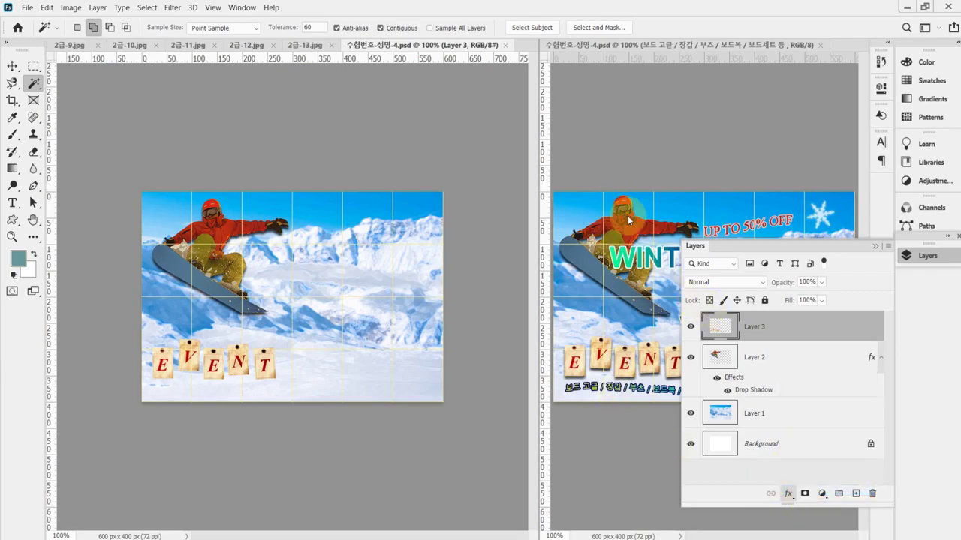
{"action": "left_click", "coordinate": [740, 145]}
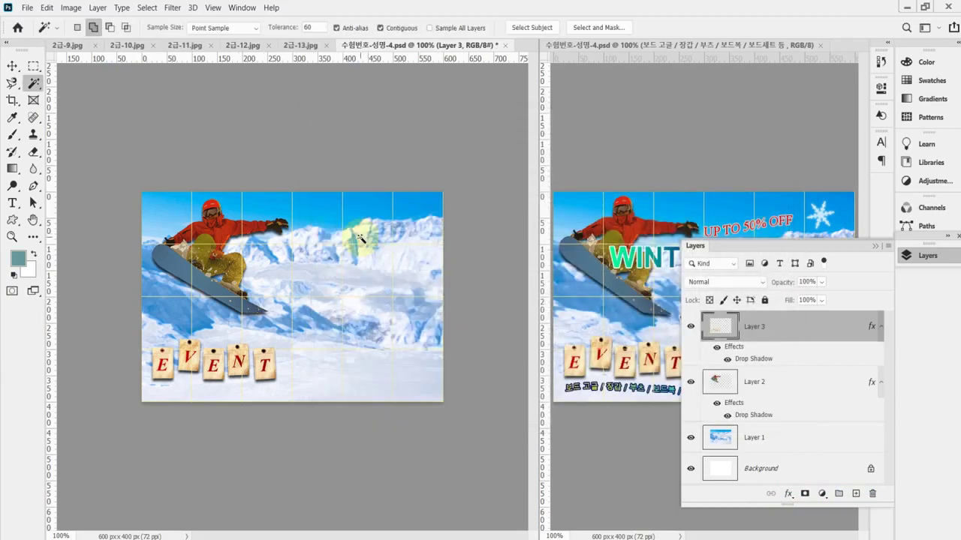
Save the poster and select the sky on both sides of the goggled man in 2급-13.jpg with the Magic Wand at tolerance 60
{"action": "key", "text": "ctrl+s"}
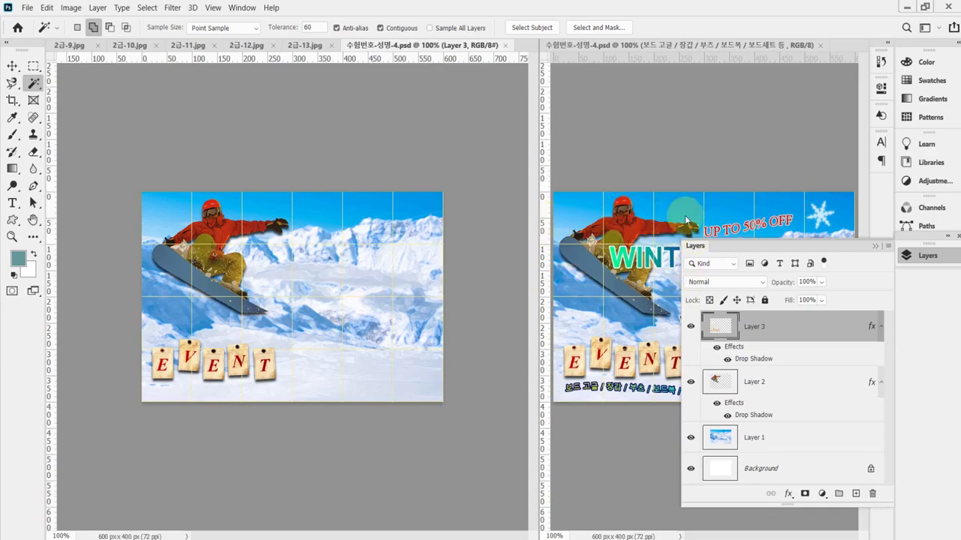
{"action": "left_click", "coordinate": [941, 258]}
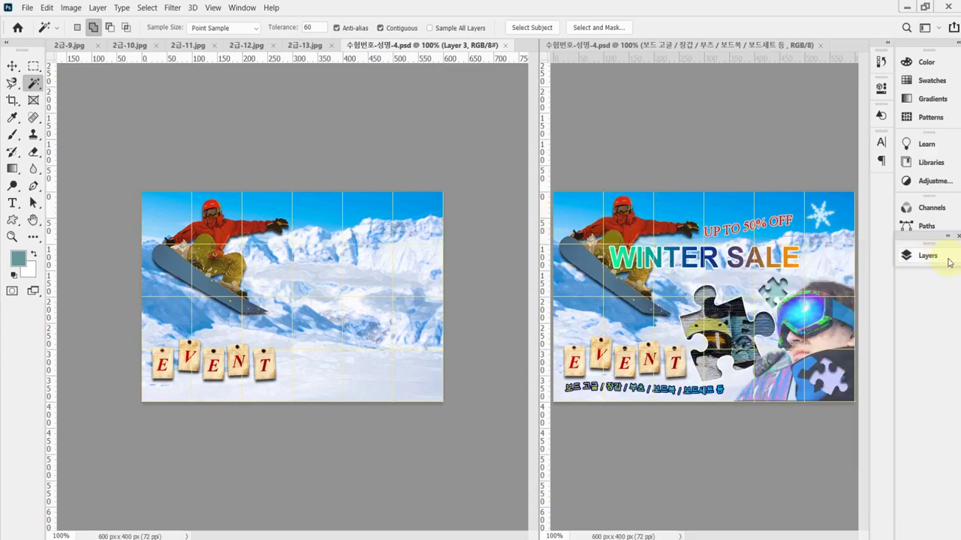
{"action": "left_click", "coordinate": [235, 46]}
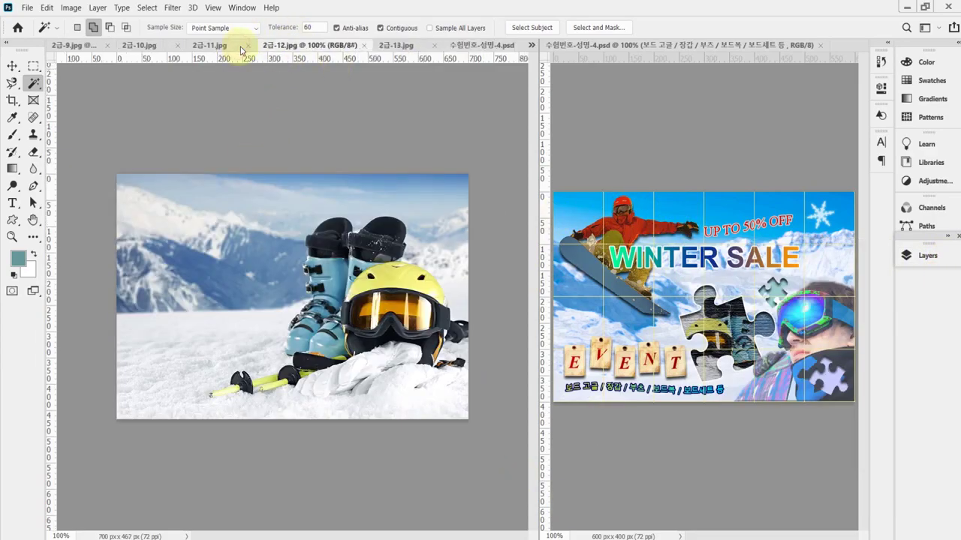
{"action": "left_click", "coordinate": [396, 48]}
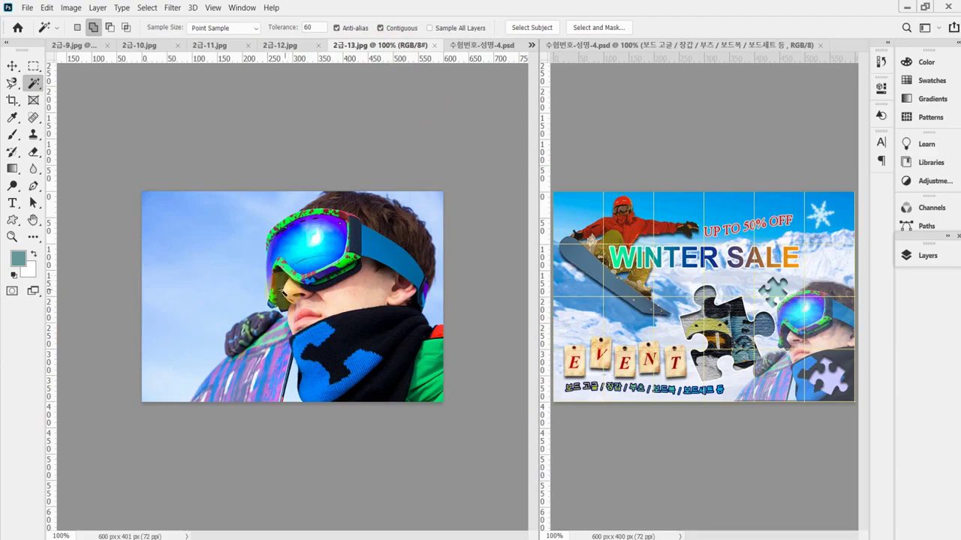
{"action": "left_click", "coordinate": [225, 258]}
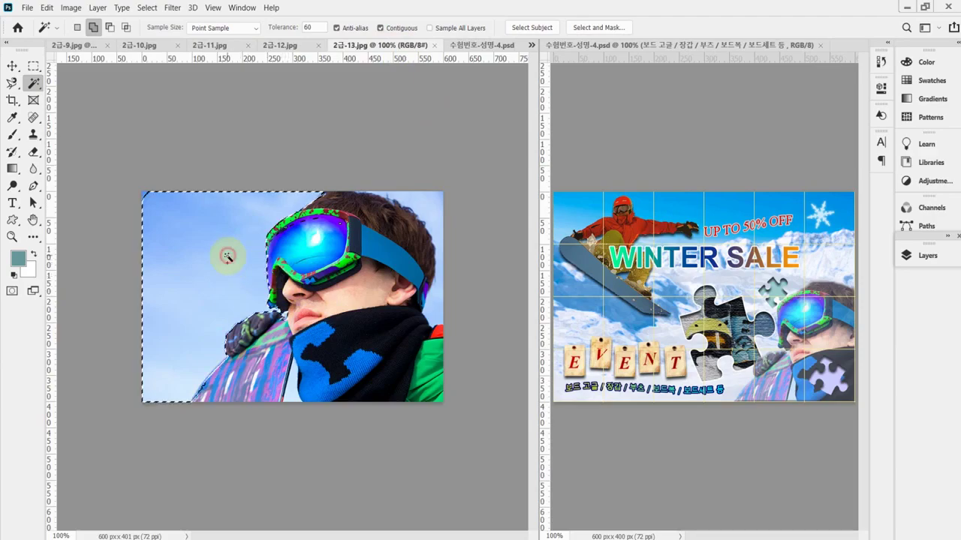
{"action": "left_click", "coordinate": [432, 199]}
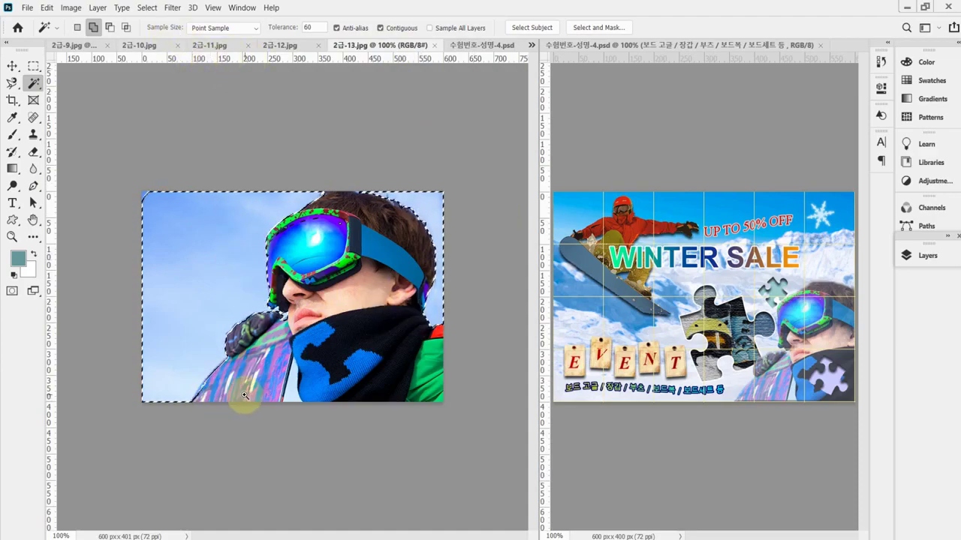
Refine the sky selection along the snowboard and goggles edges with the Quick Selection tool
{"action": "key", "text": "ctrl+plus"}
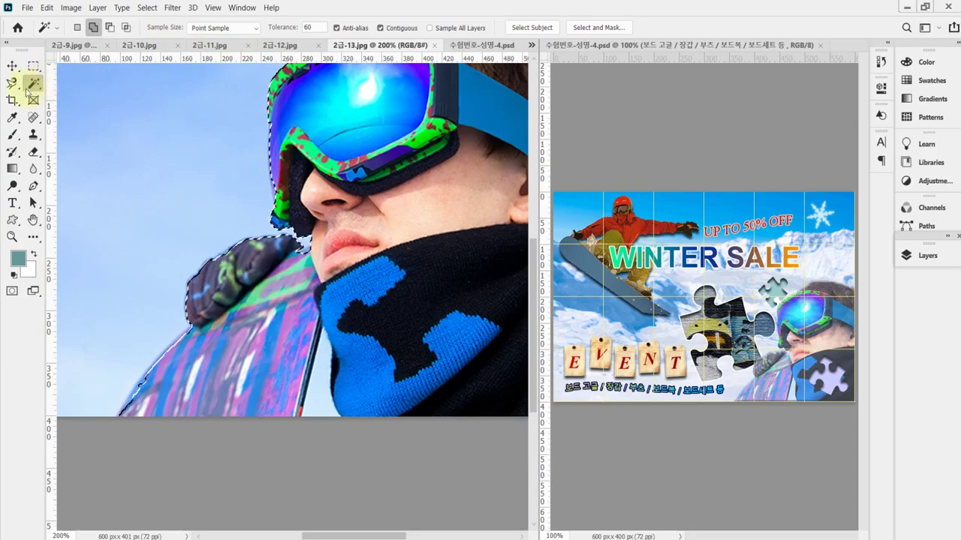
{"action": "right_click", "coordinate": [33, 83]}
{"action": "left_click", "coordinate": [90, 94]}
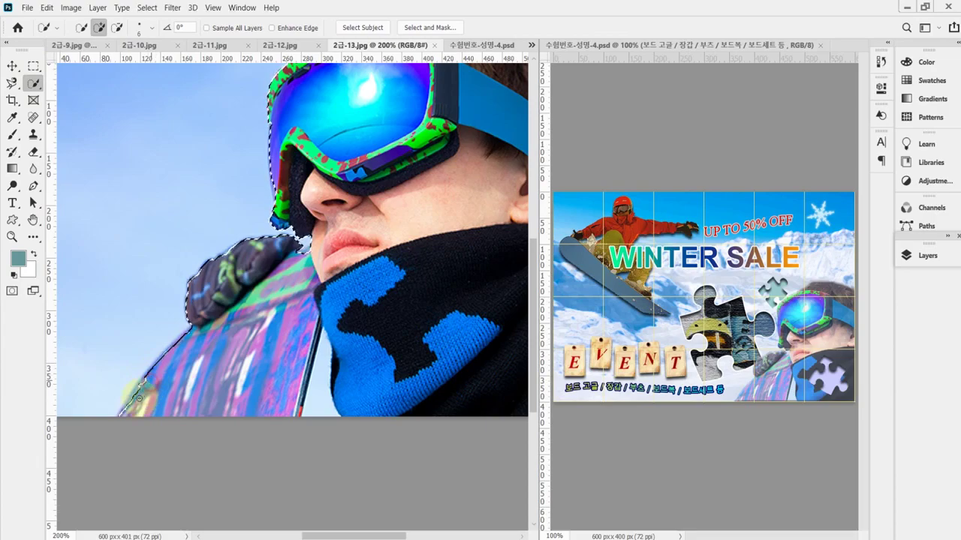
{"action": "key", "text": "alt"}
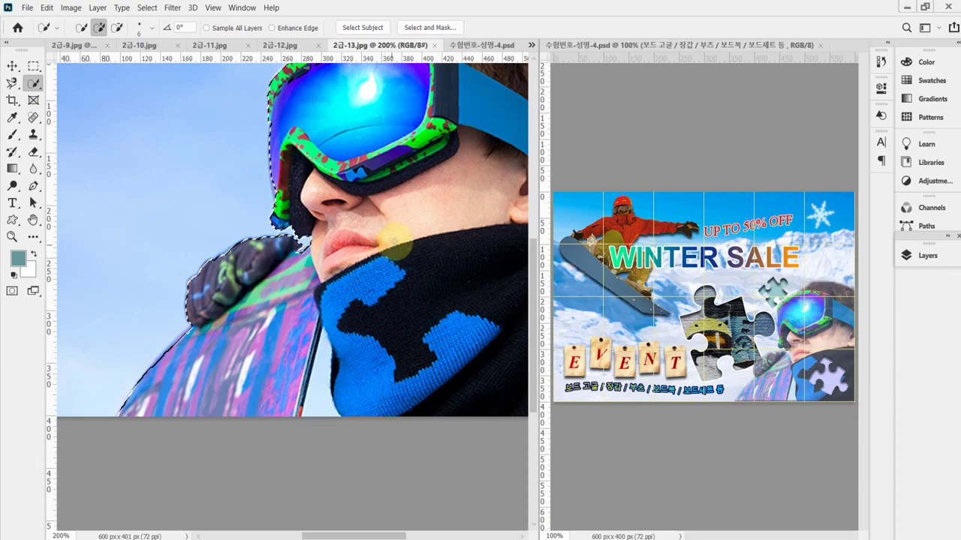
{"action": "scroll", "coordinate": [382, 281], "scroll_direction": "up", "scroll_amount": 3}
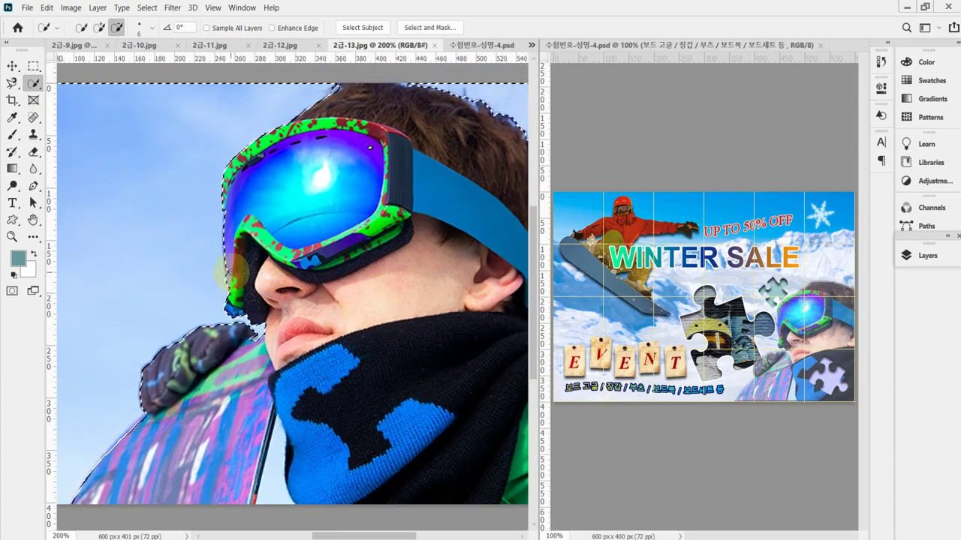
{"action": "key", "text": "alt"}
{"action": "left_click_drag", "start_coordinate": [360, 168], "coordinate": [277, 262]}
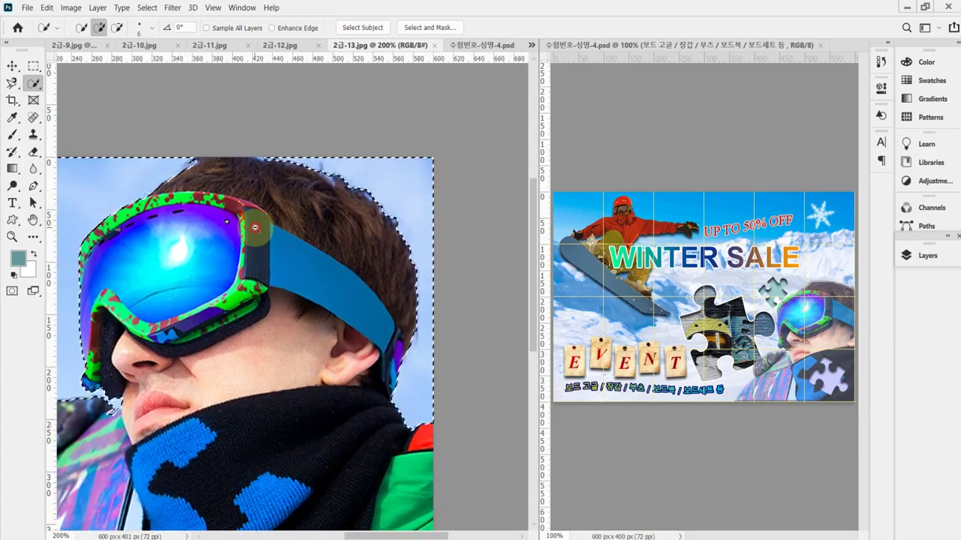
{"action": "left_click", "coordinate": [271, 229], "text": "alt"}
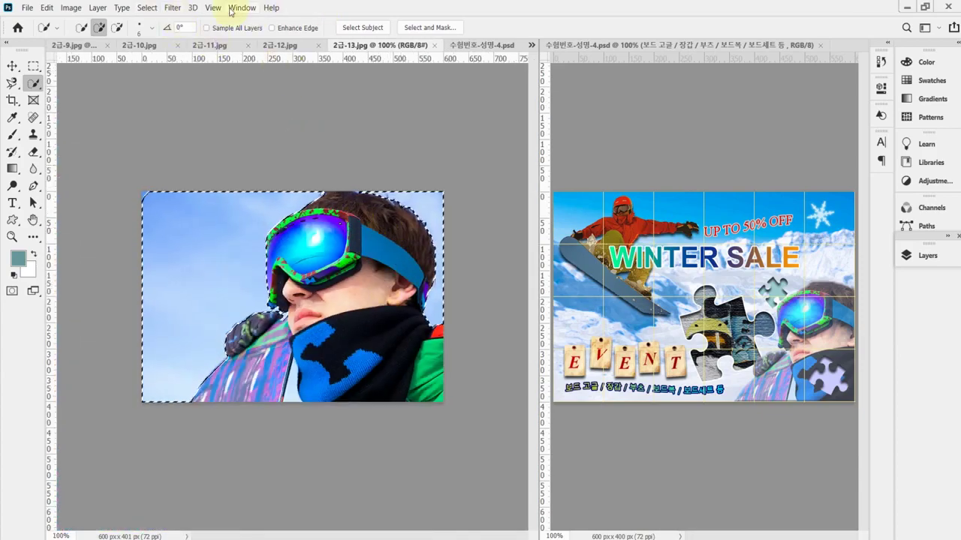
Invert the selection to the goggled man and subtract the stray upper-left corner patch with the Rectangular Marquee
{"action": "left_click", "coordinate": [147, 7]}
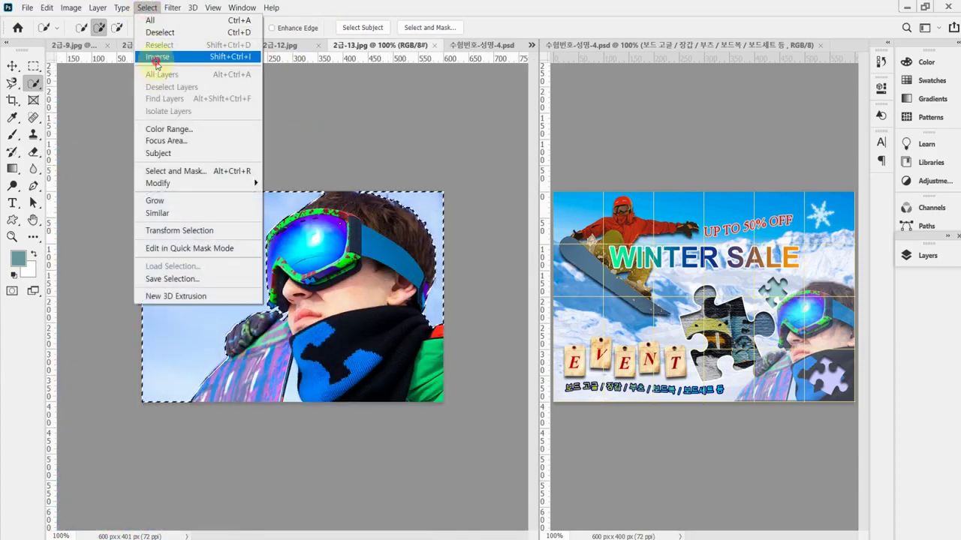
{"action": "left_click", "coordinate": [156, 57]}
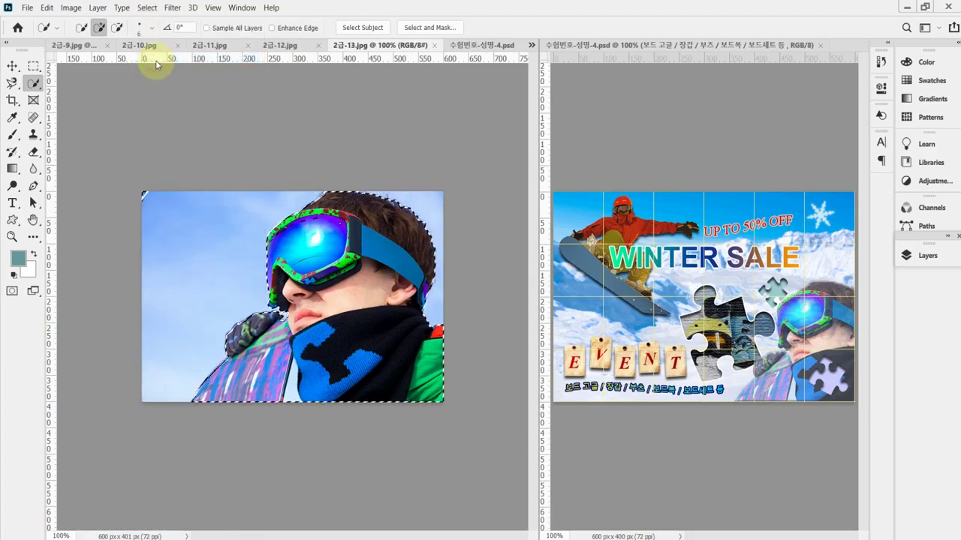
{"action": "left_click", "coordinate": [33, 66]}
{"action": "left_click_drag", "start_coordinate": [141, 187], "coordinate": [172, 214]}
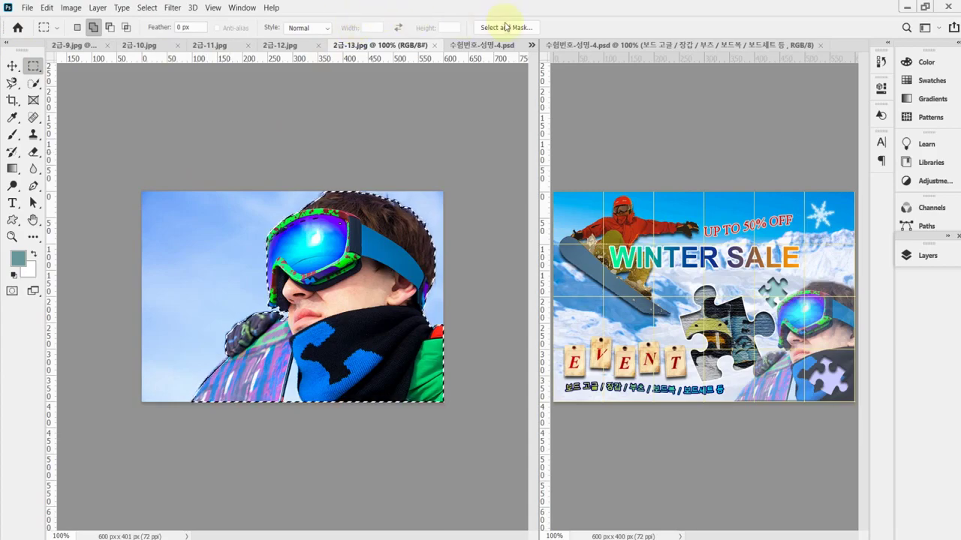
Copy the goggled man into 수험번호-성명-4.psd, scale him to about 57% in the poster's lower-right corner, and save the file
{"action": "left_click", "coordinate": [474, 45]}
{"action": "key", "text": "ctrl+v"}
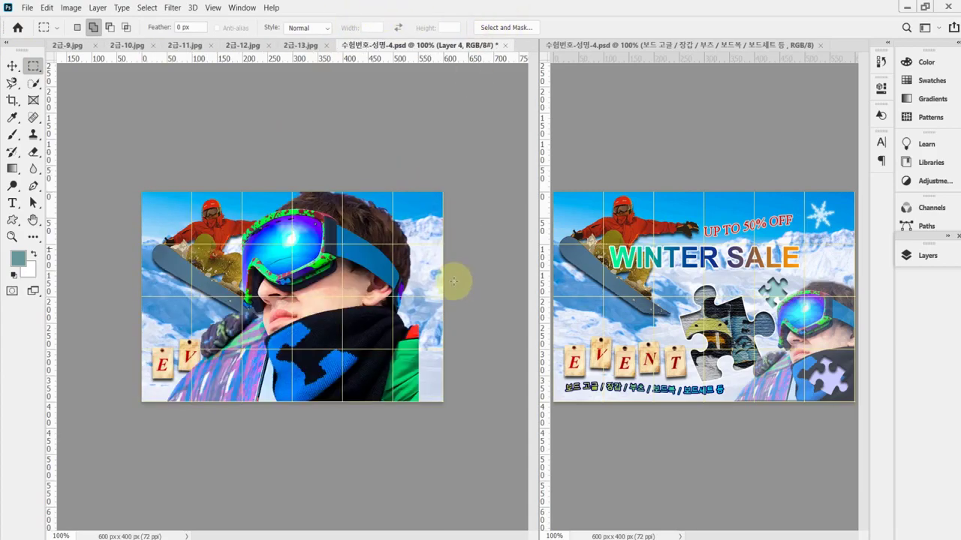
{"action": "key", "text": "ctrl+t"}
{"action": "left_click_drag", "start_coordinate": [165, 193], "coordinate": [314, 284]}
{"action": "left_click_drag", "start_coordinate": [423, 323], "coordinate": [435, 324]}
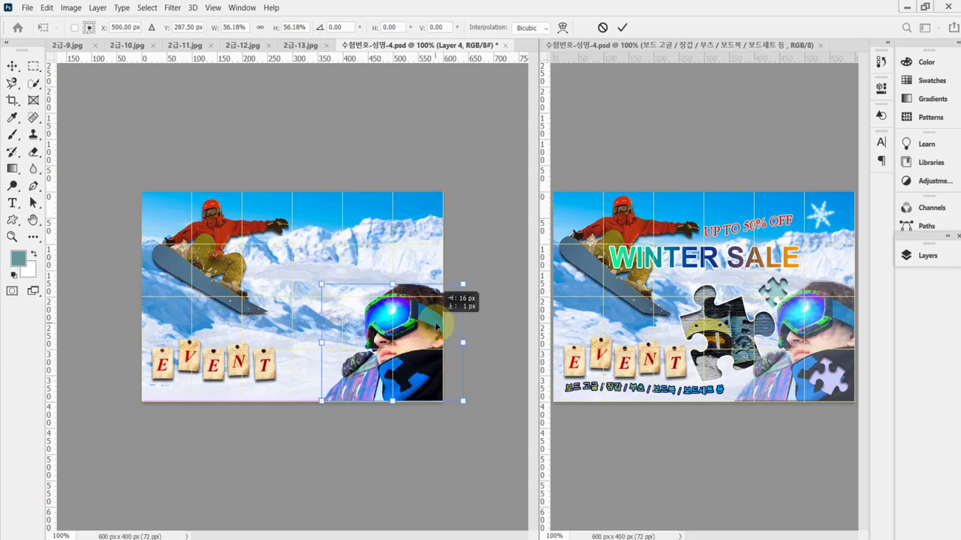
{"action": "left_click_drag", "start_coordinate": [435, 325], "coordinate": [435, 325]}
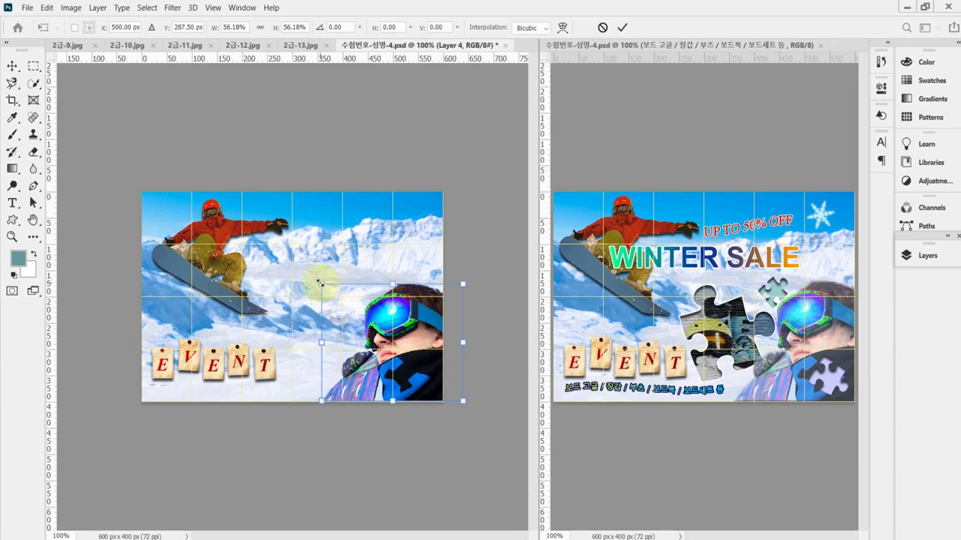
{"action": "left_click_drag", "start_coordinate": [319, 282], "coordinate": [318, 282]}
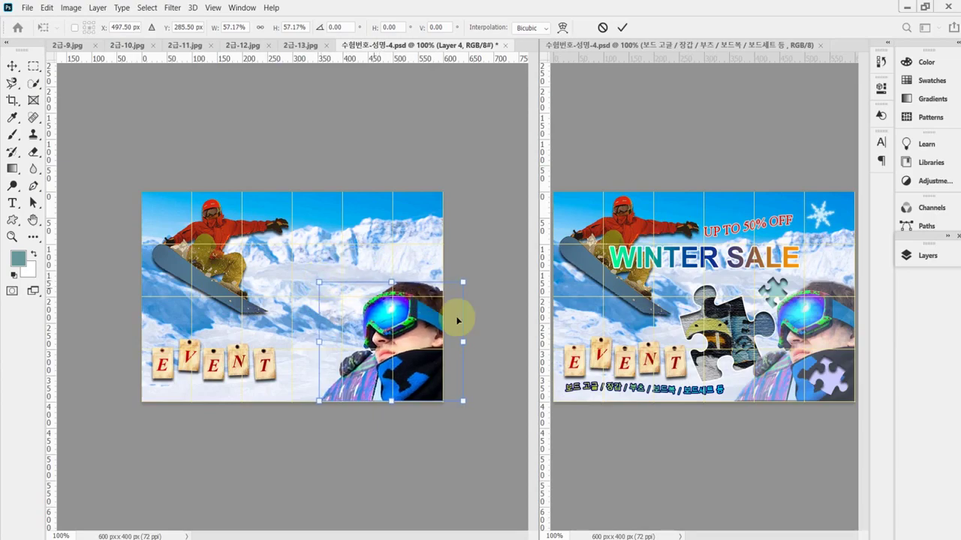
{"action": "key", "text": "Return"}
{"action": "key", "text": "m"}
{"action": "key", "text": "ctrl+s"}
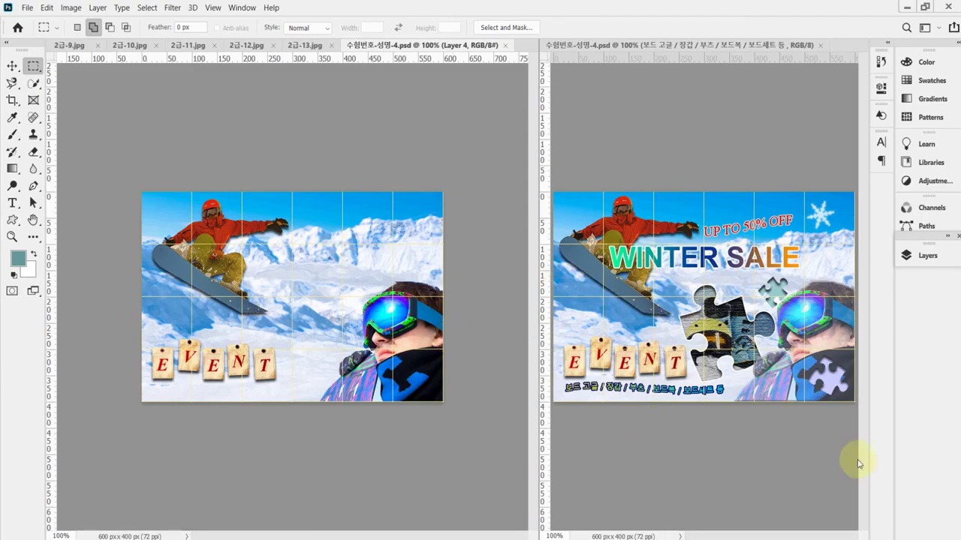
Add an Inner Bevel style Bevel & Emboss with size 5 px to the goggled man's layer
{"action": "left_click", "coordinate": [926, 255]}
{"action": "left_click", "coordinate": [788, 493]}
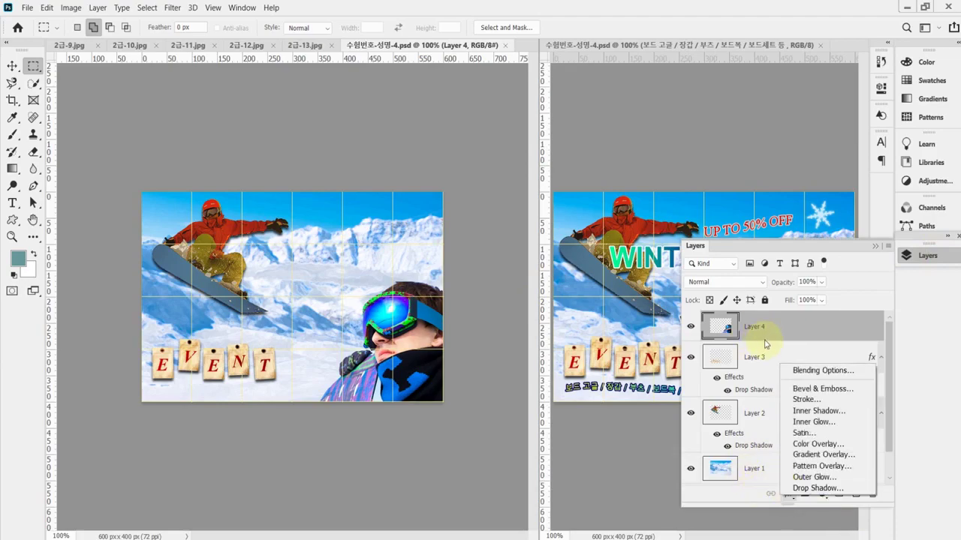
{"action": "left_click", "coordinate": [781, 388]}
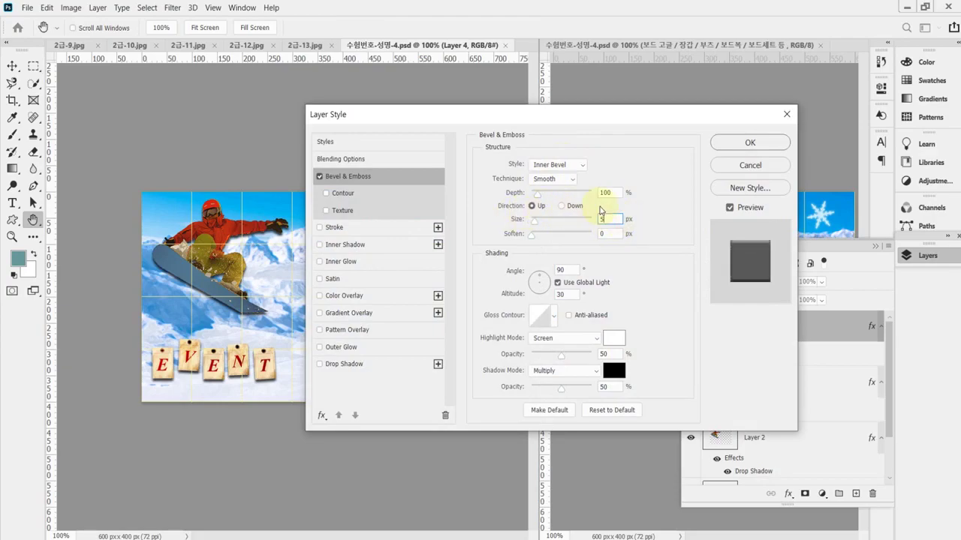
{"action": "left_click", "coordinate": [745, 148]}
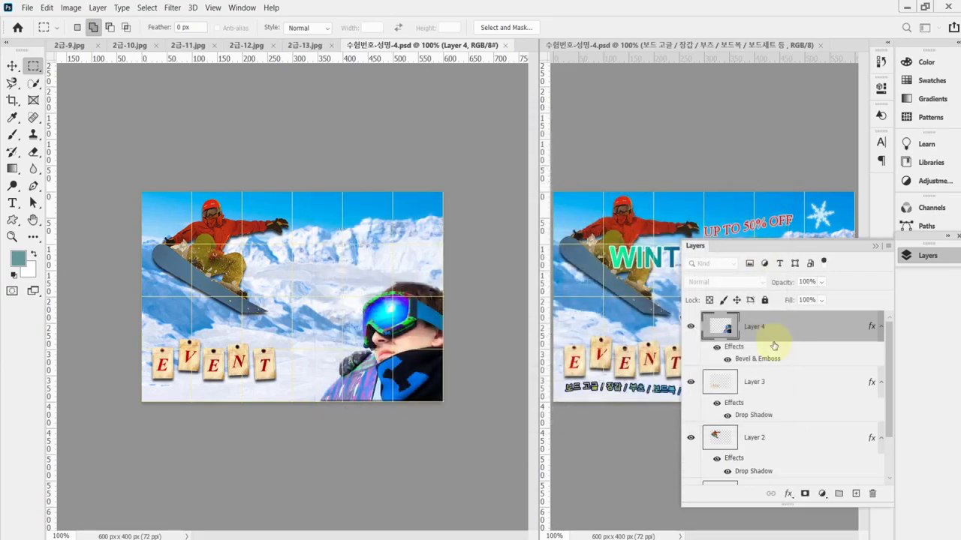
Set the goggled man's layer opacity to 70% and save the file
{"action": "type", "text": "7"}
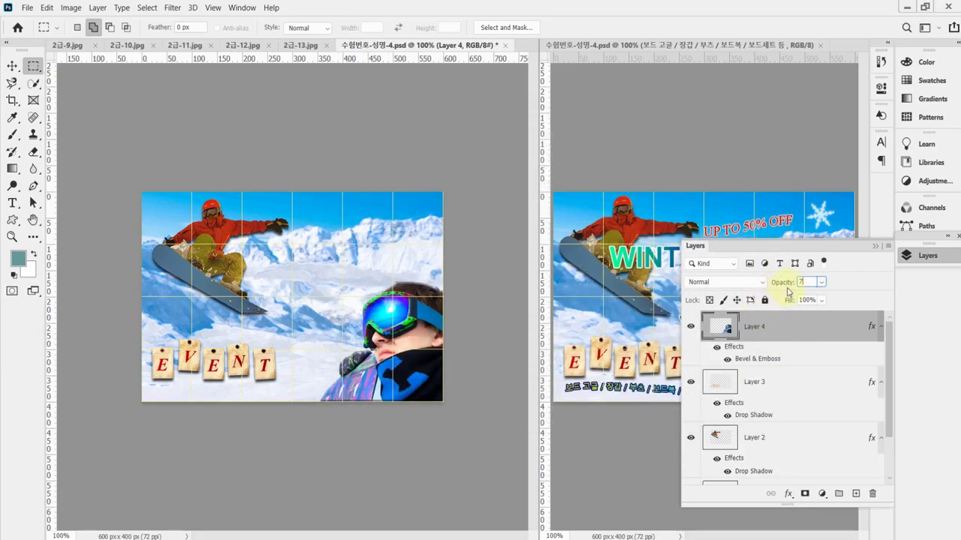
{"action": "type", "text": "0"}
{"action": "key", "text": "ctrl+s"}
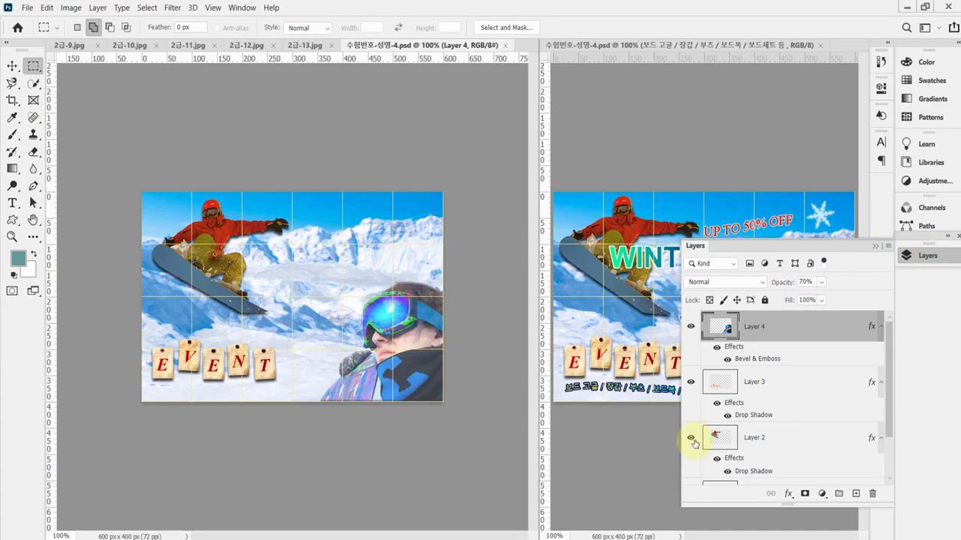
{"action": "left_click", "coordinate": [943, 257]}
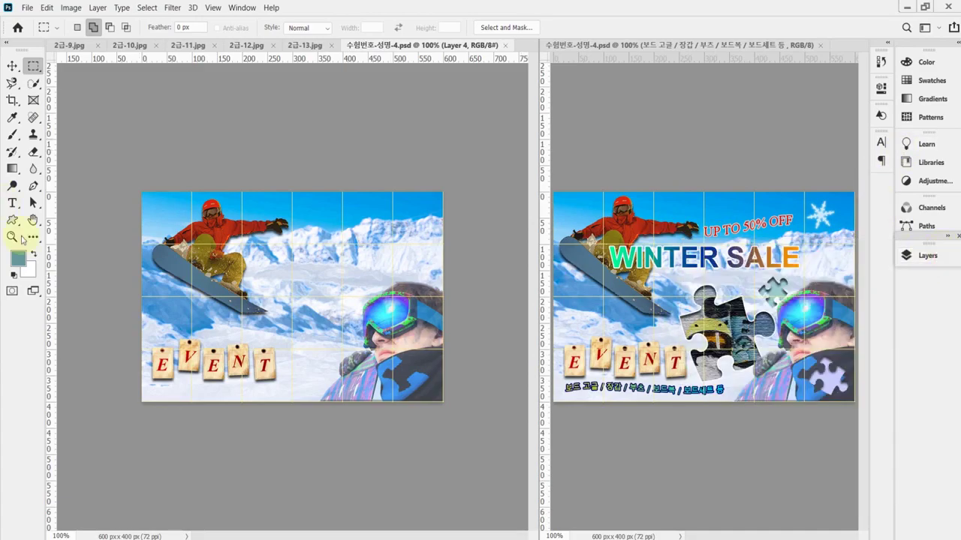
Draw a black puzzle-piece custom shape from the legacy Objects set, about 172 × 172 px, between the EVENT tags and the goggled man
{"action": "left_click", "coordinate": [12, 220]}
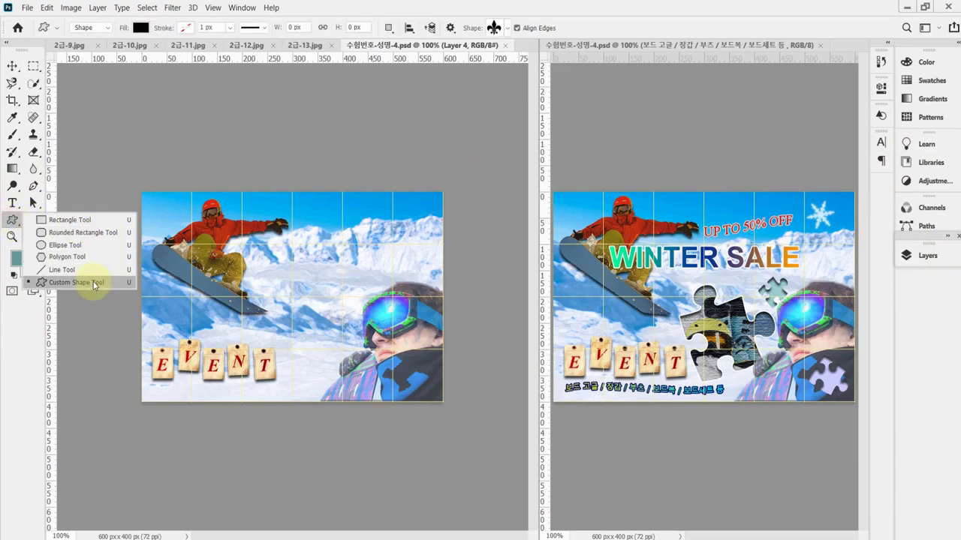
{"action": "left_click", "coordinate": [93, 282]}
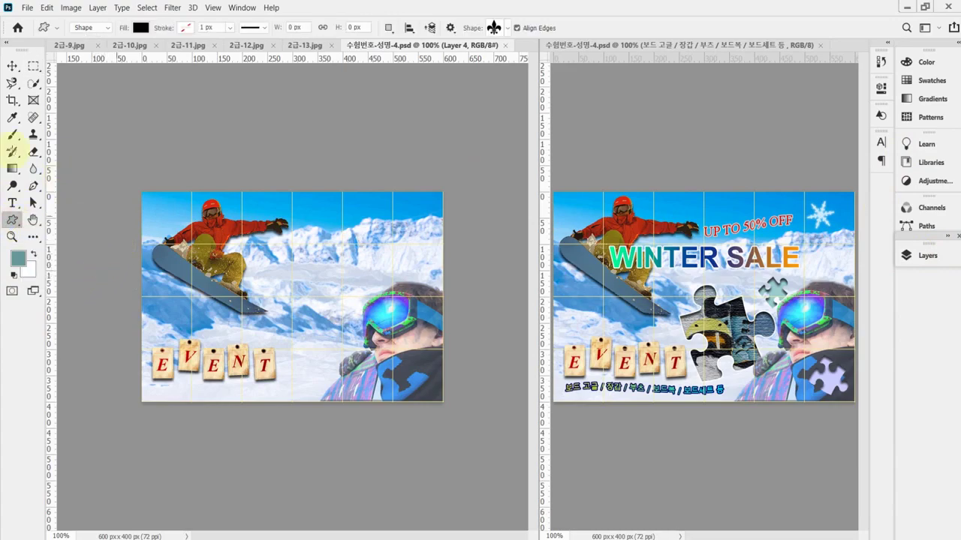
{"action": "left_click", "coordinate": [508, 29]}
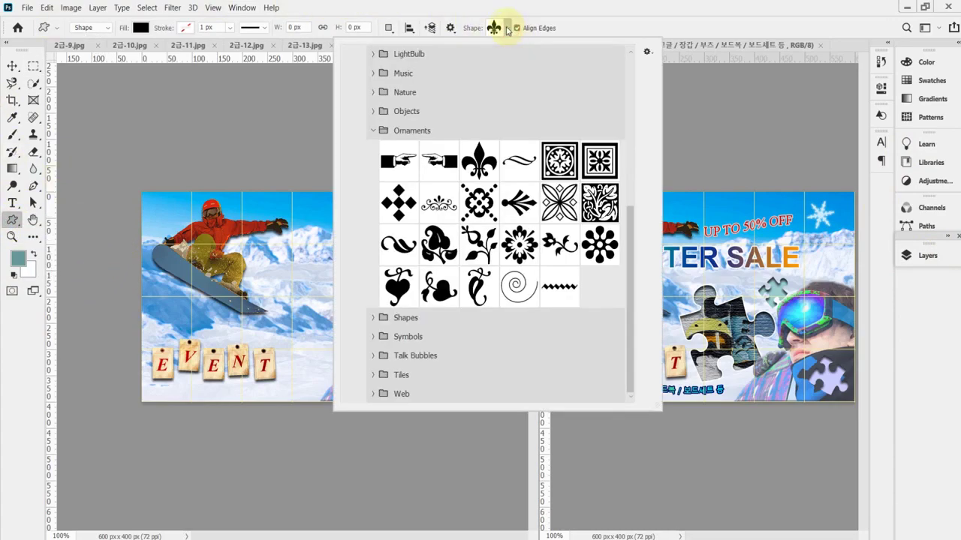
{"action": "left_click", "coordinate": [377, 128]}
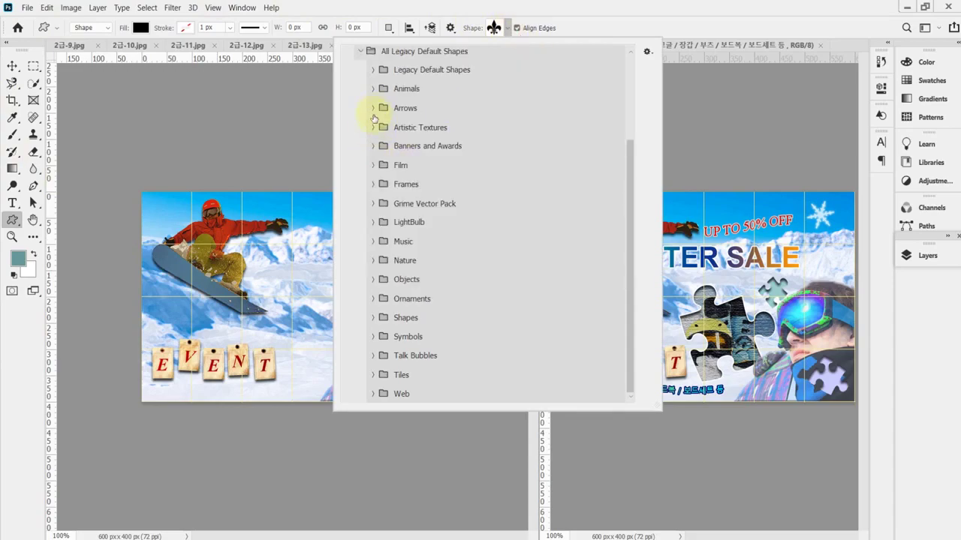
{"action": "left_click", "coordinate": [371, 285]}
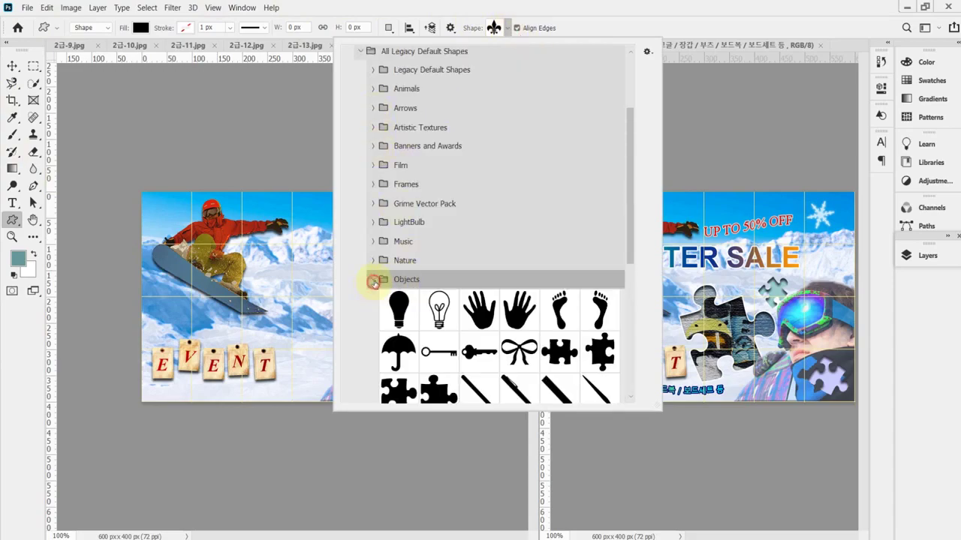
{"action": "scroll", "coordinate": [561, 300], "scroll_direction": "down", "scroll_amount": 4}
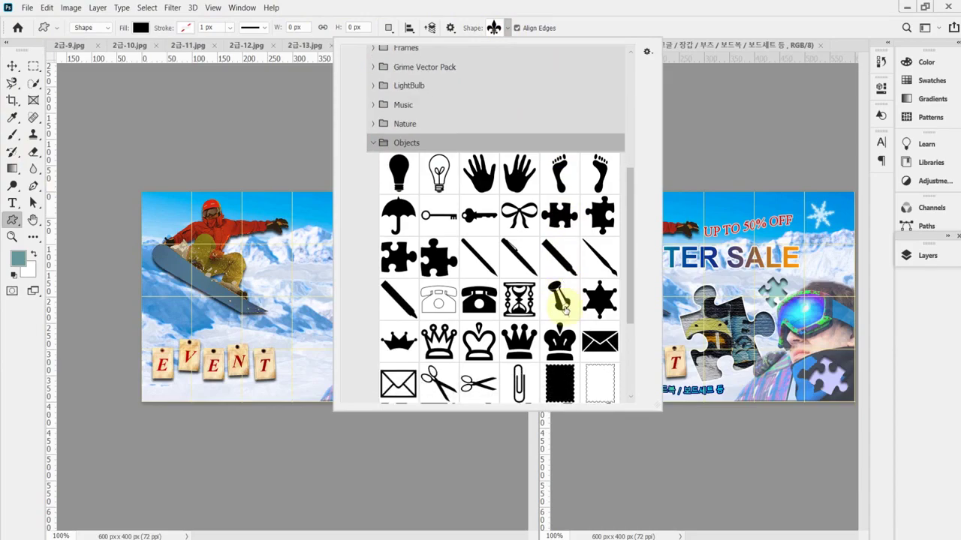
{"action": "left_click", "coordinate": [439, 259]}
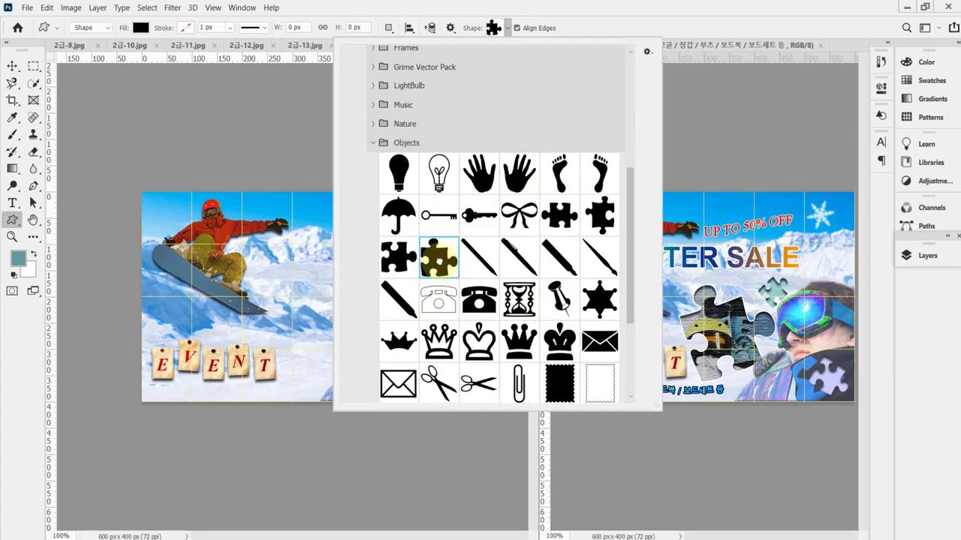
{"action": "left_click", "coordinate": [590, 12]}
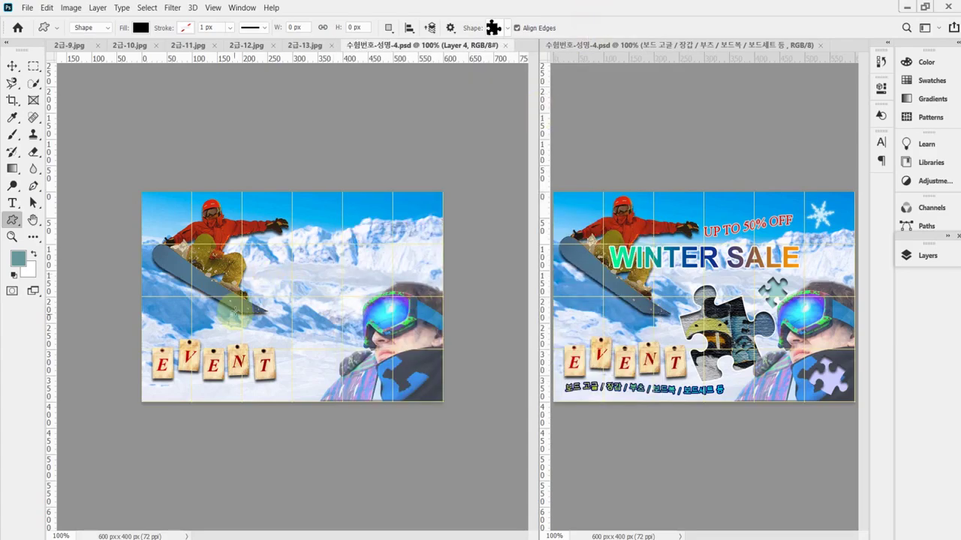
{"action": "left_click_drag", "start_coordinate": [266, 289], "coordinate": [386, 376]}
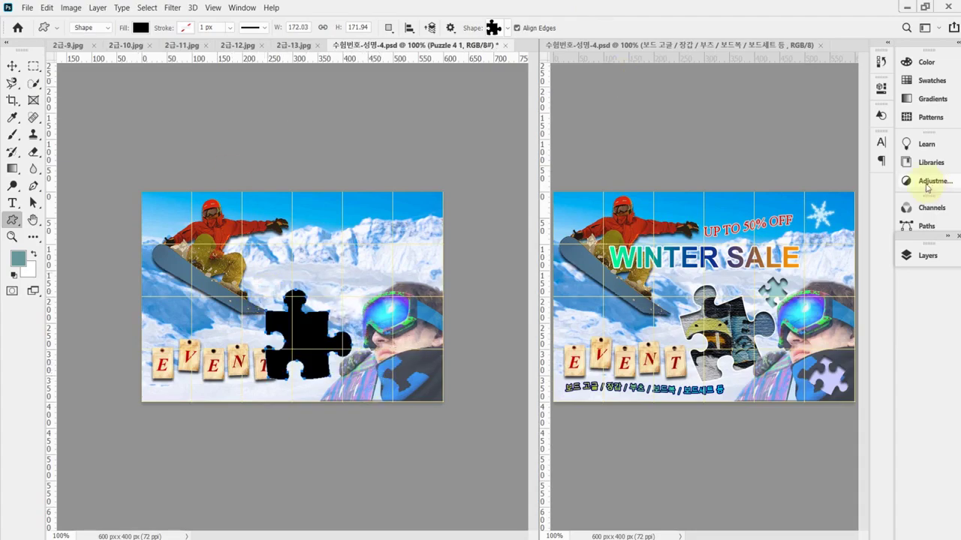
Check the fill colour of the puzzle-piece shape between the EVENT tags and the goggled man
{"action": "left_click", "coordinate": [921, 255]}
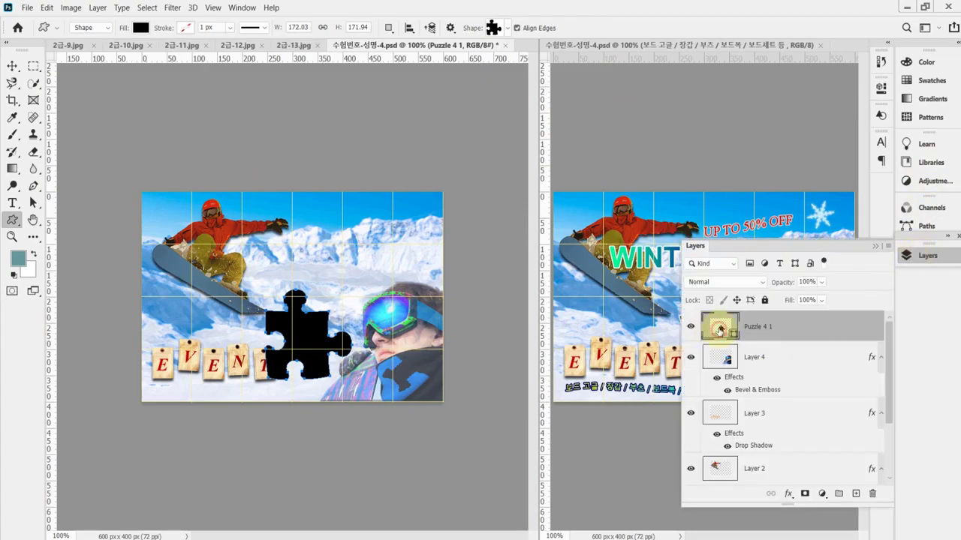
{"action": "double_click", "coordinate": [720, 329]}
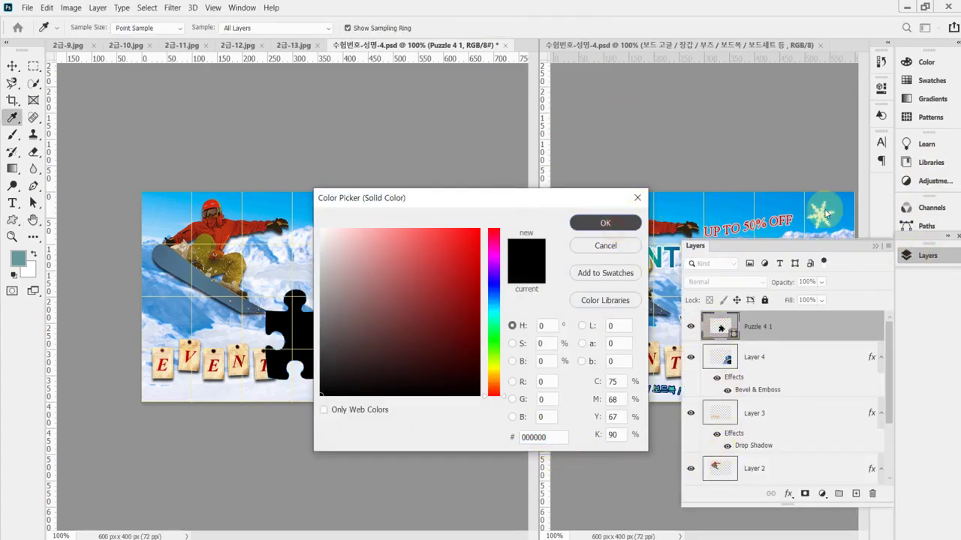
{"action": "left_click", "coordinate": [610, 225]}
{"action": "left_click", "coordinate": [922, 255]}
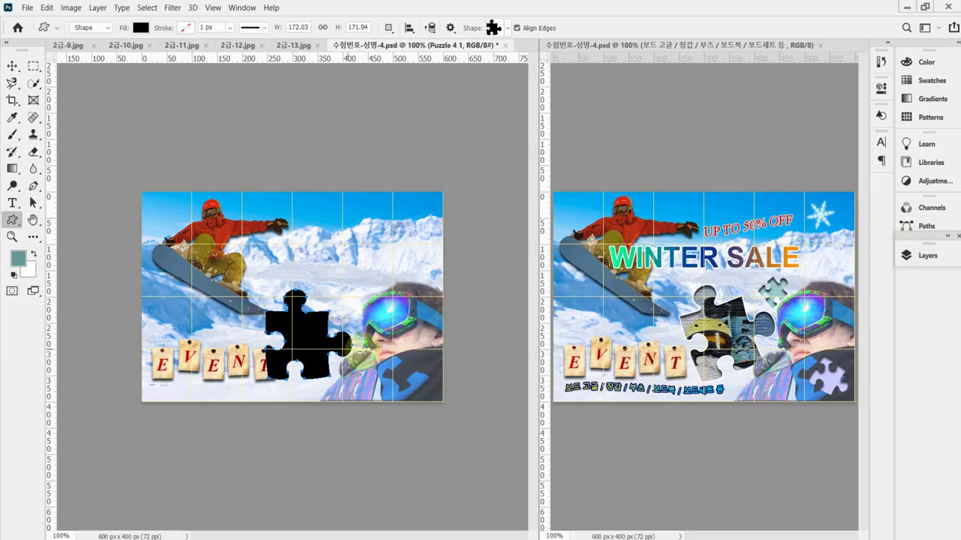
Rotate the puzzle piece to about -18.7°, scale it to about 104%, and position it between the EVENT tags and the goggled man
{"action": "key", "text": "ctrl+t"}
{"action": "left_click_drag", "start_coordinate": [380, 373], "coordinate": [389, 350]}
{"action": "mouse_move", "coordinate": [320, 333]}
{"action": "left_mouse_down"}
{"action": "mouse_move", "coordinate": [327, 312]}
{"action": "mouse_move", "coordinate": [317, 318]}
{"action": "left_mouse_up"}
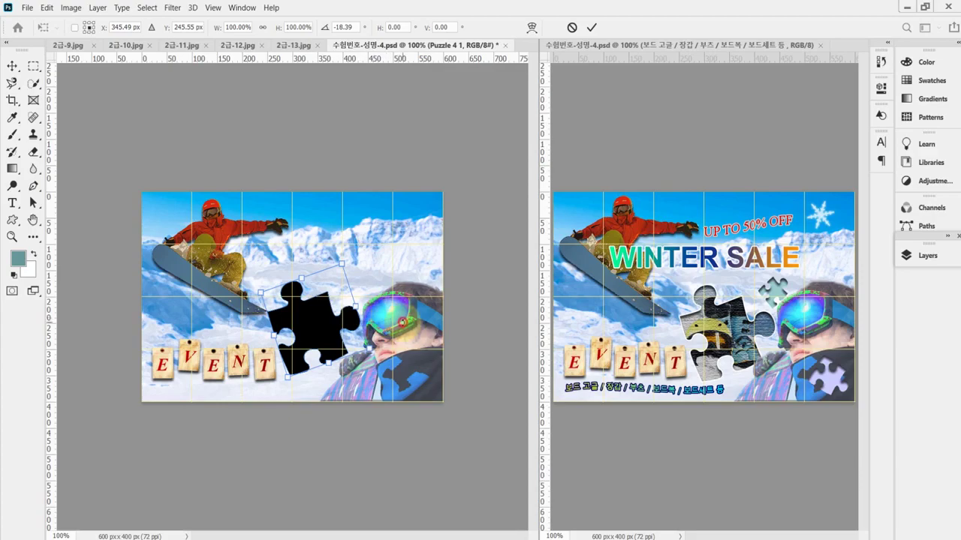
{"action": "left_click_drag", "start_coordinate": [402, 322], "coordinate": [403, 326]}
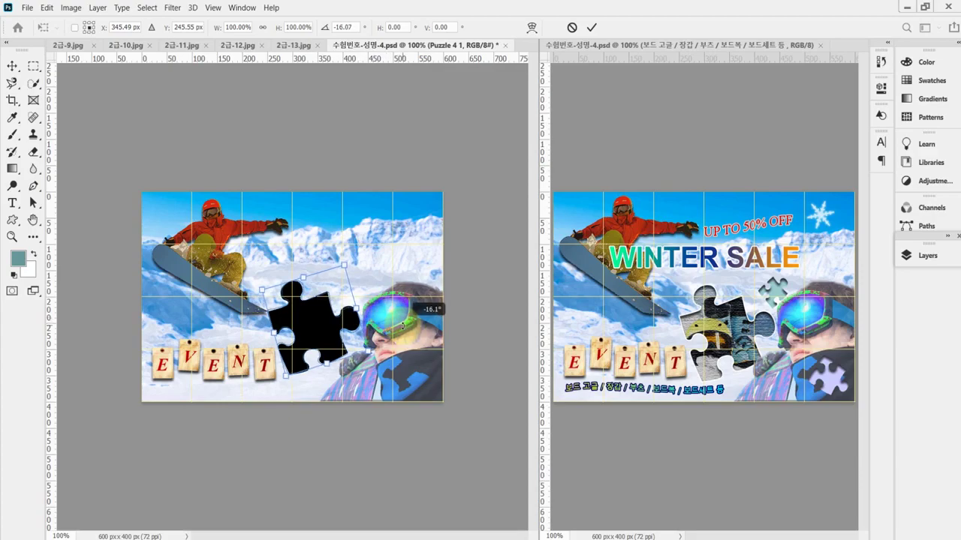
{"action": "left_click_drag", "start_coordinate": [286, 376], "coordinate": [284, 380]}
{"action": "left_click_drag", "start_coordinate": [394, 375], "coordinate": [387, 386]}
{"action": "left_click_drag", "start_coordinate": [326, 335], "coordinate": [328, 337]}
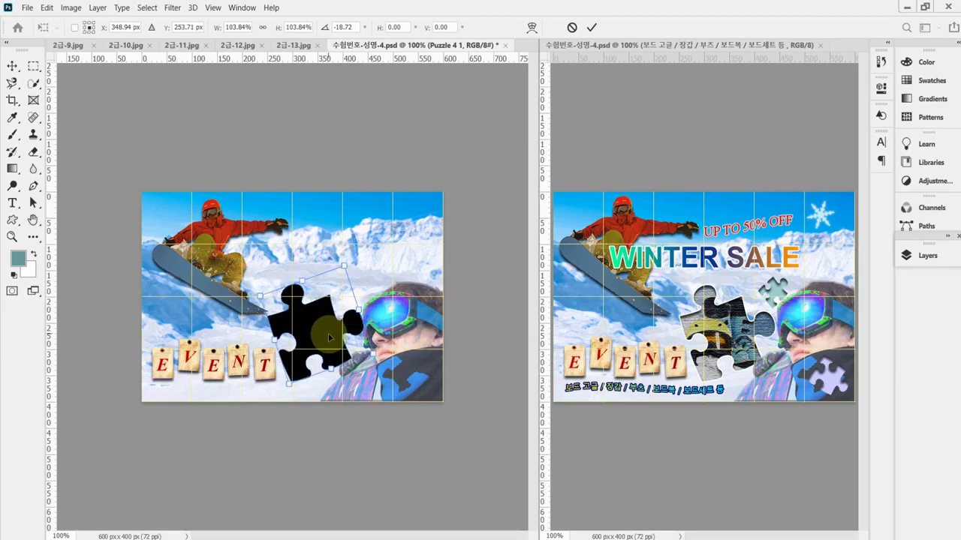
{"action": "key", "text": "Return"}
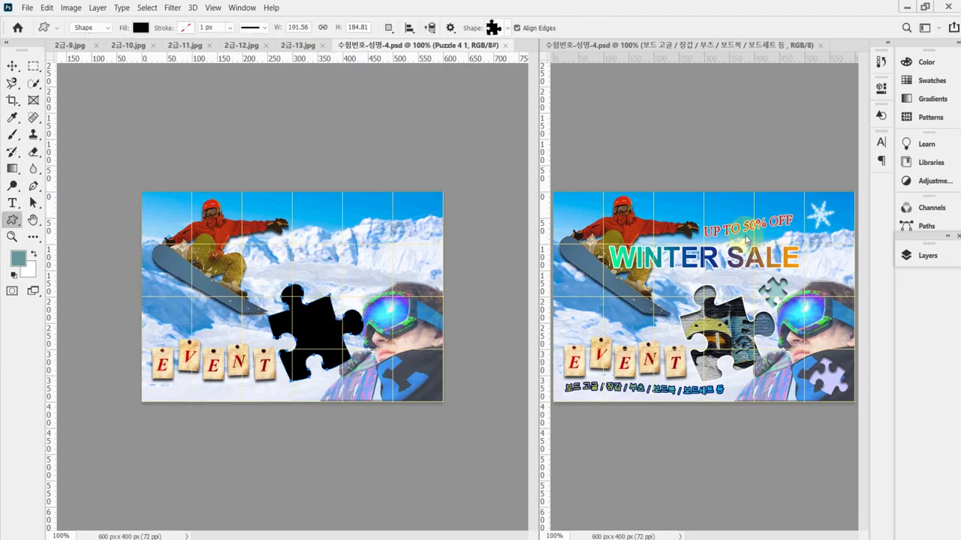
Add a 2 px outside Stroke in white (ffffff) to the puzzle-piece layer
{"action": "left_click", "coordinate": [923, 258]}
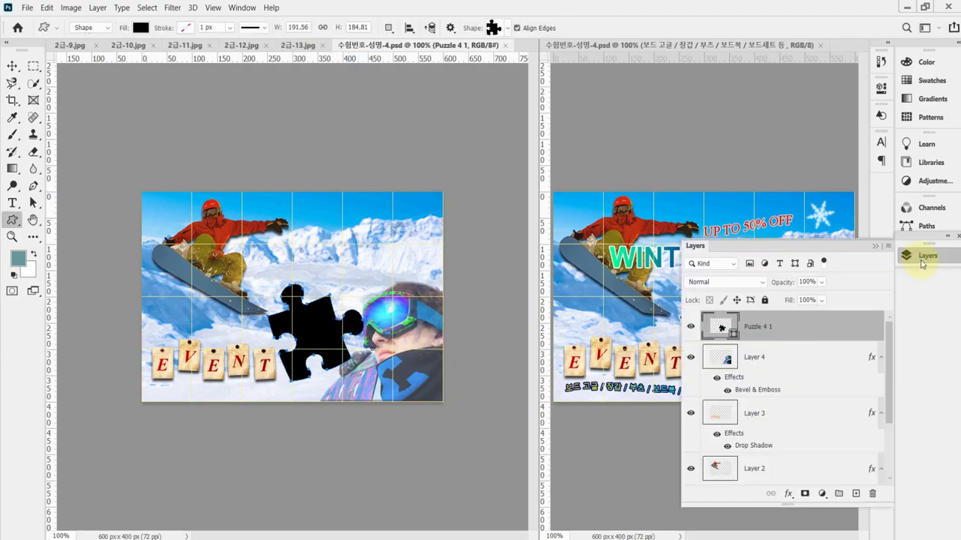
{"action": "left_click", "coordinate": [788, 493]}
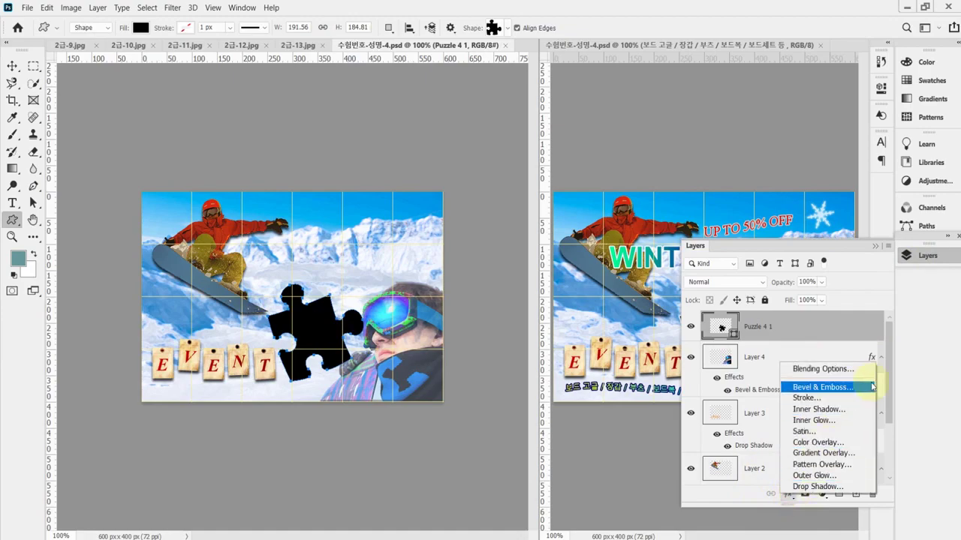
{"action": "left_click", "coordinate": [835, 402]}
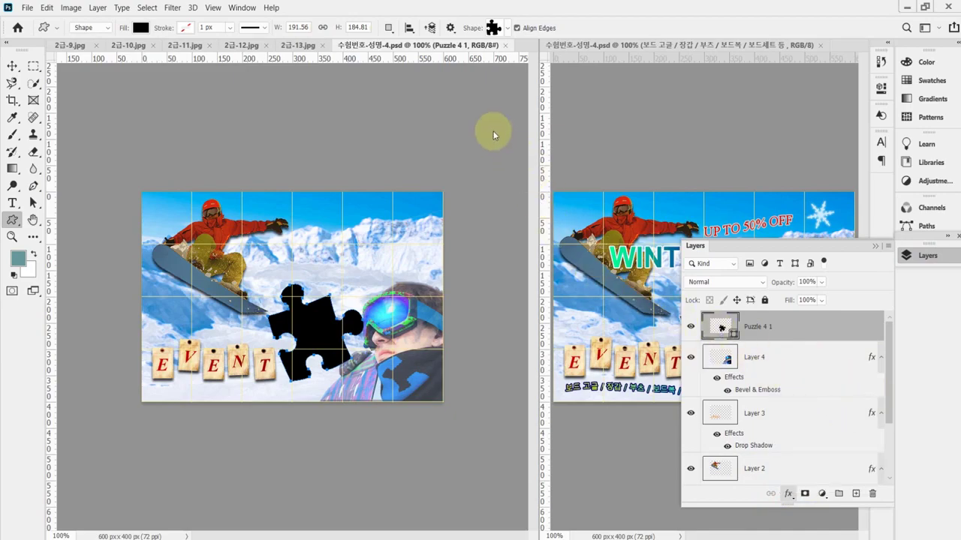
{"action": "left_click", "coordinate": [608, 163]}
{"action": "type", "text": "2"}
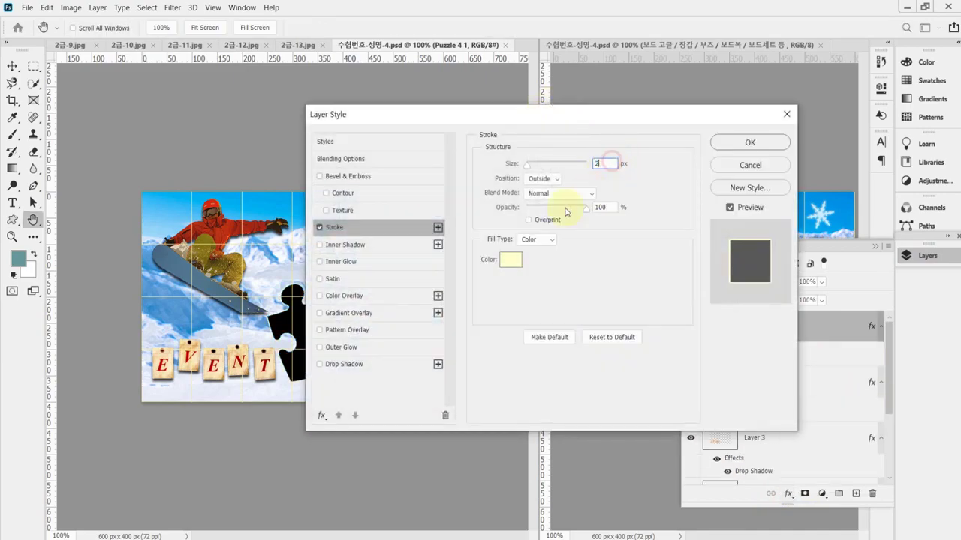
{"action": "left_click", "coordinate": [511, 259]}
{"action": "left_click_drag", "start_coordinate": [380, 247], "coordinate": [308, 223]}
{"action": "left_click", "coordinate": [582, 223]}
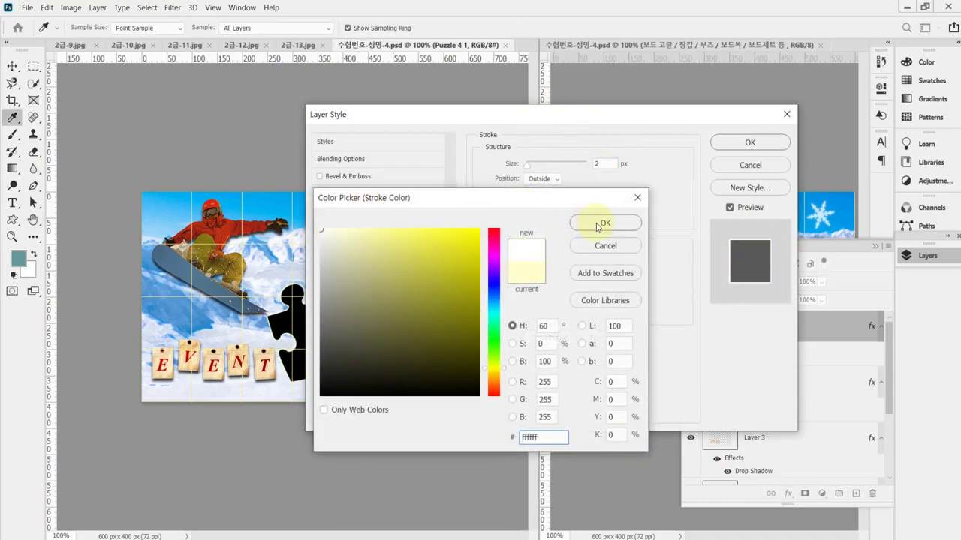
{"action": "left_click", "coordinate": [322, 232]}
{"action": "left_click", "coordinate": [320, 228]}
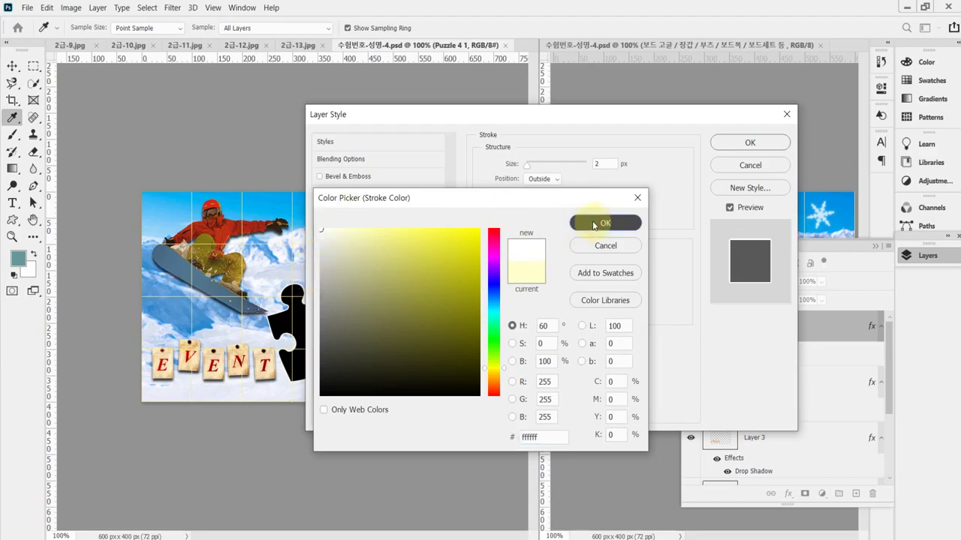
{"action": "left_click", "coordinate": [595, 224]}
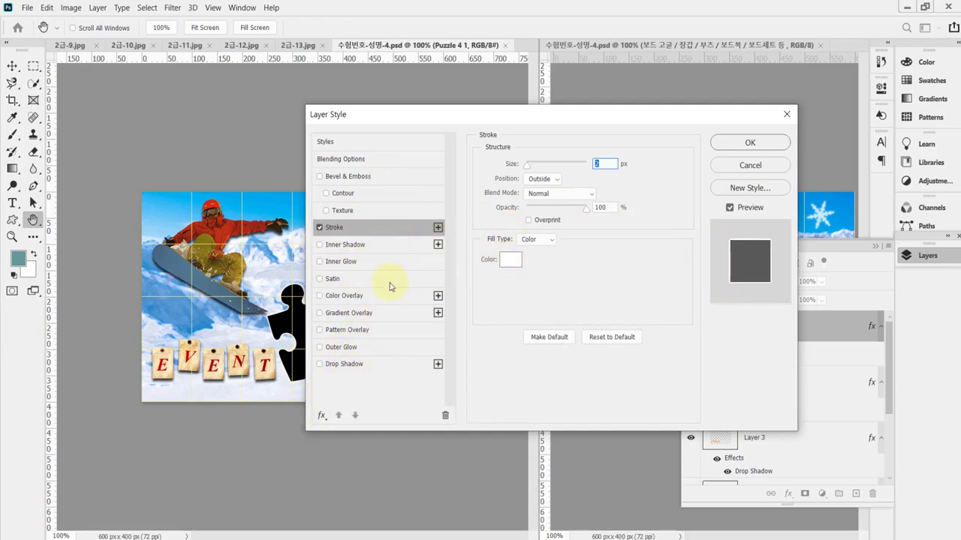
Add an Inner Shadow with distance 5 px to the puzzle-piece layer and save the file
{"action": "left_click", "coordinate": [363, 248]}
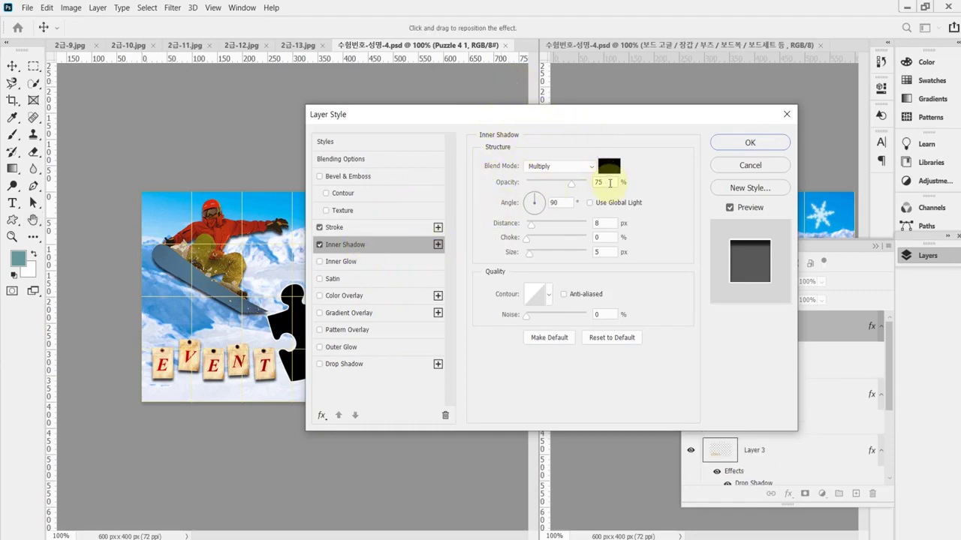
{"action": "left_click", "coordinate": [602, 223]}
{"action": "type", "text": "5"}
{"action": "key", "text": "Return"}
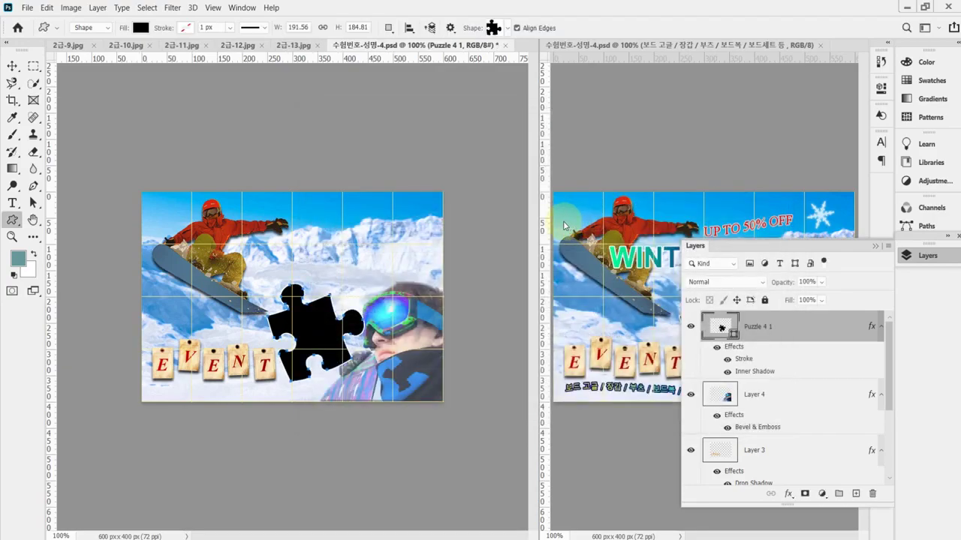
{"action": "key", "text": "ctrl+s"}
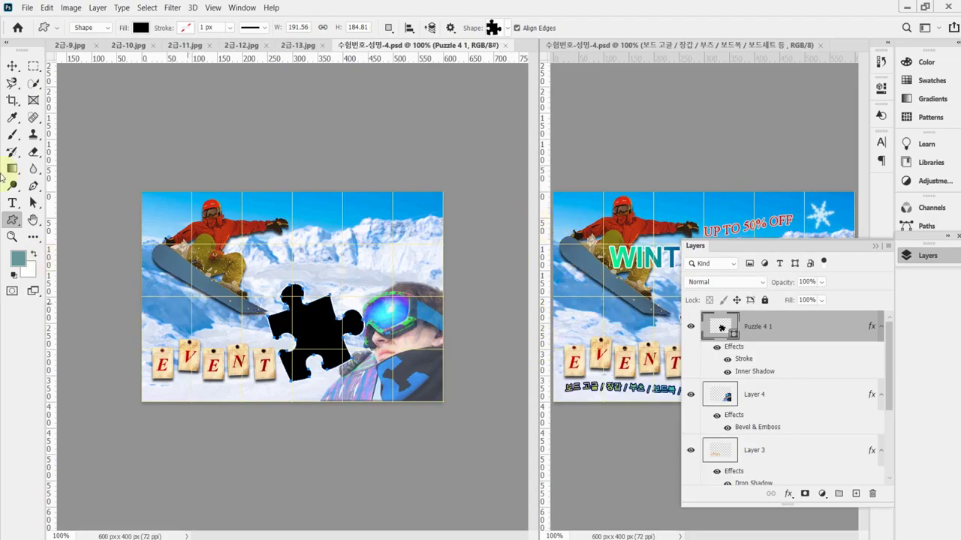
Copy the whole ski-gear photo from 2급-12.jpg and paste it into 수험번호-성명-4.psd above the puzzle-piece layer
{"action": "left_click", "coordinate": [238, 46]}
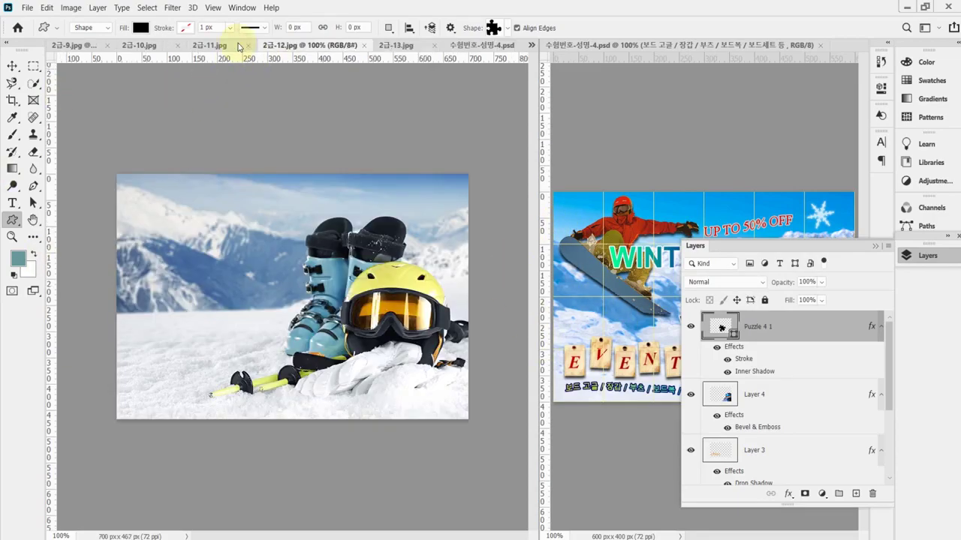
{"action": "key", "text": "ctrl+a"}
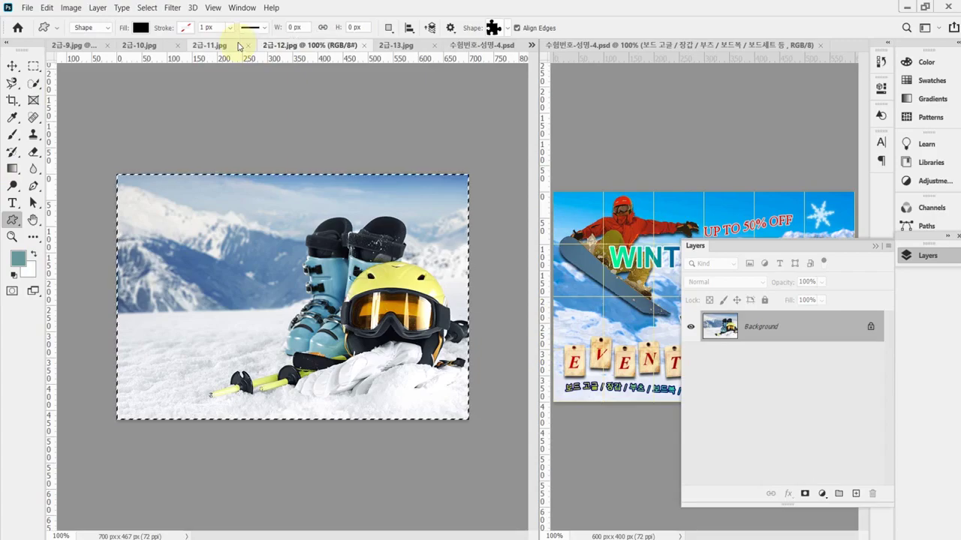
{"action": "key", "text": "ctrl+c"}
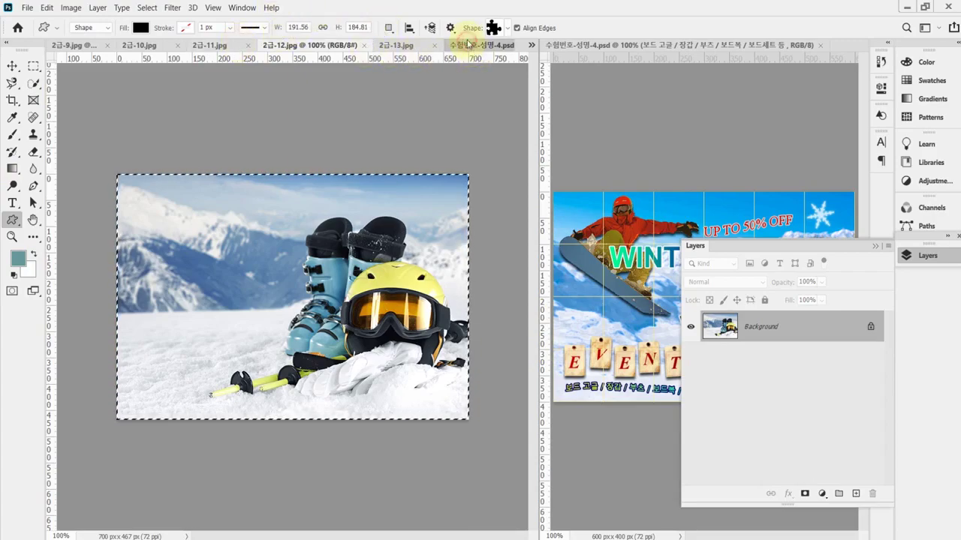
{"action": "left_click", "coordinate": [474, 45]}
{"action": "key", "text": "ctrl+v"}
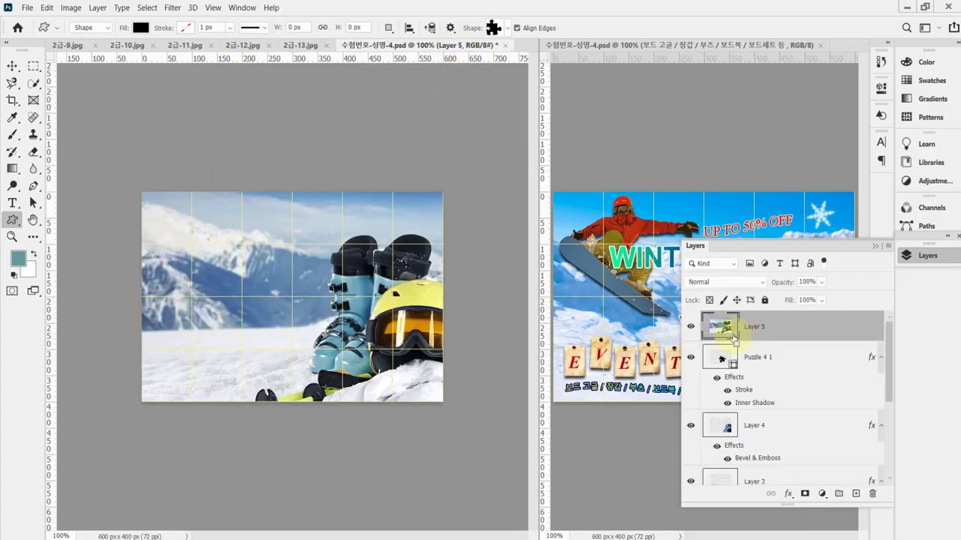
Scale the pasted ski-gear photo to about 49% and place it over the puzzle piece
{"action": "key", "text": "ctrl+t"}
{"action": "left_click_drag", "start_coordinate": [141, 430], "coordinate": [326, 297]}
{"action": "left_click_drag", "start_coordinate": [416, 250], "coordinate": [309, 320]}
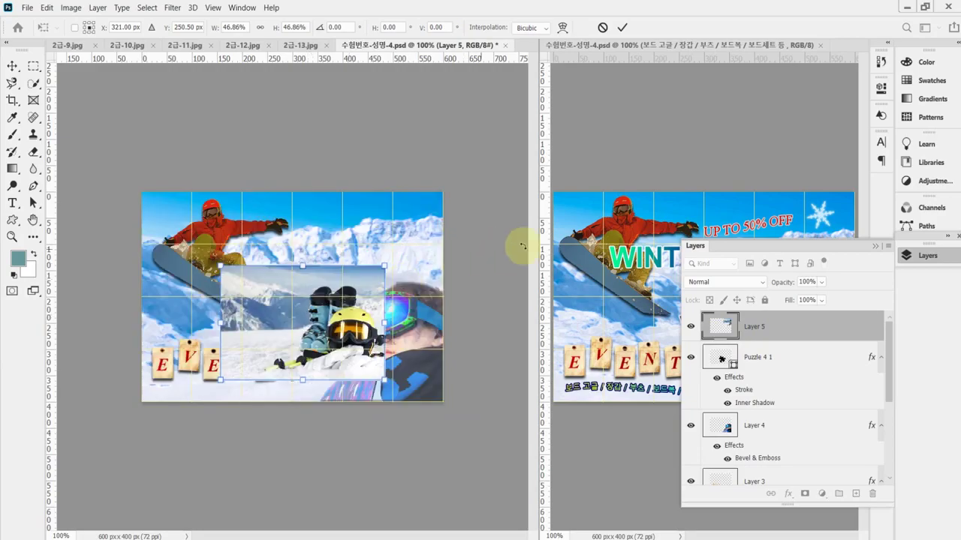
{"action": "left_click", "coordinate": [920, 257]}
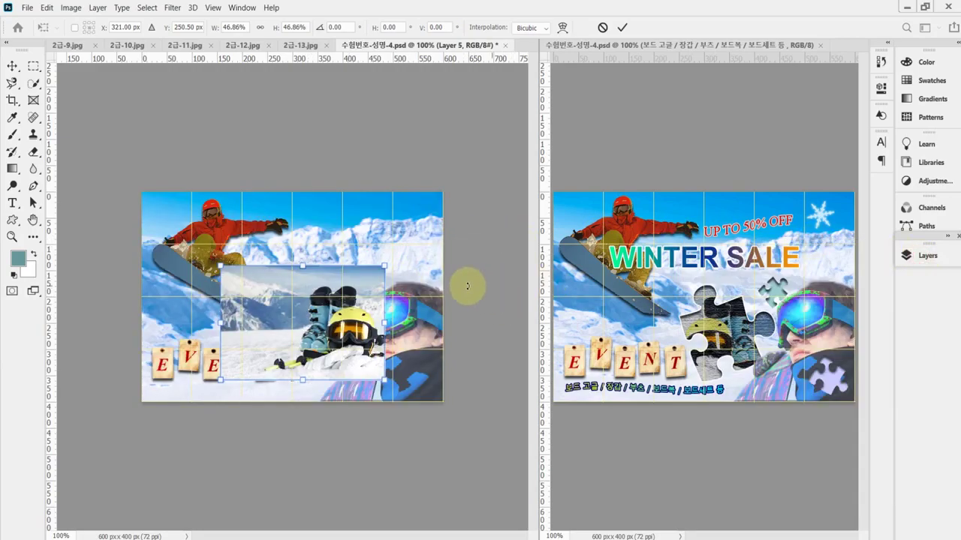
{"action": "left_click_drag", "start_coordinate": [384, 264], "coordinate": [359, 281]}
Flip the ski-gear photo horizontally, shift it so the helmet and boots cover the puzzle piece, and save the file
{"action": "right_click", "coordinate": [359, 281]}
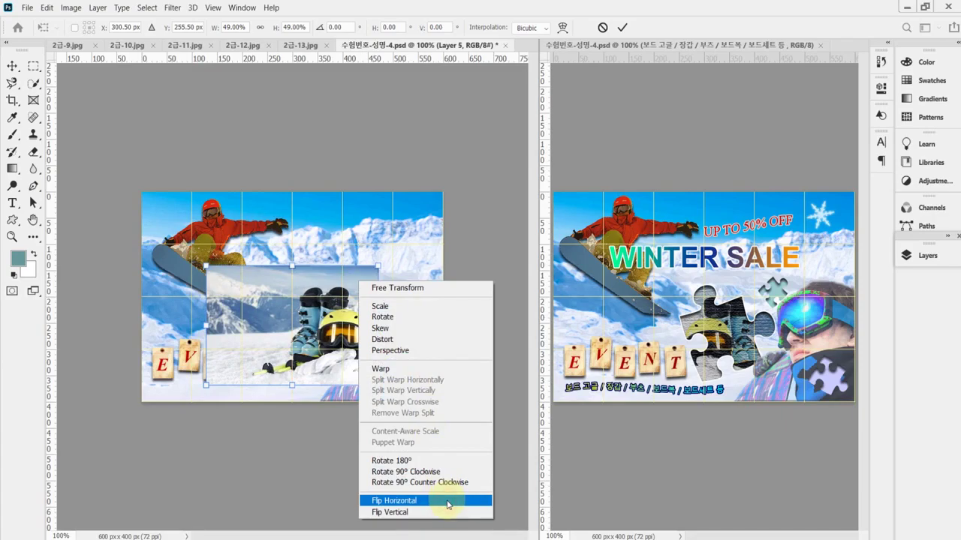
{"action": "left_click", "coordinate": [448, 500]}
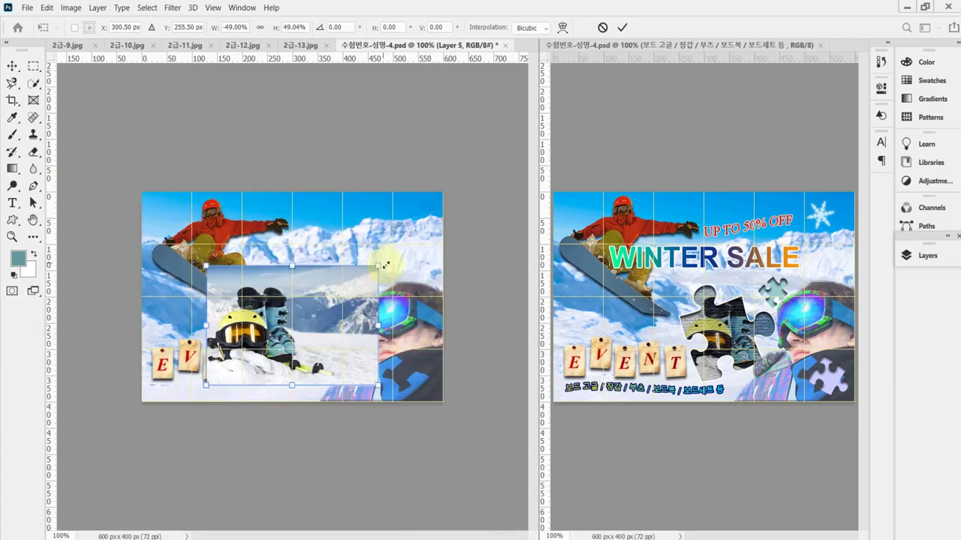
{"action": "left_click_drag", "start_coordinate": [326, 323], "coordinate": [349, 323]}
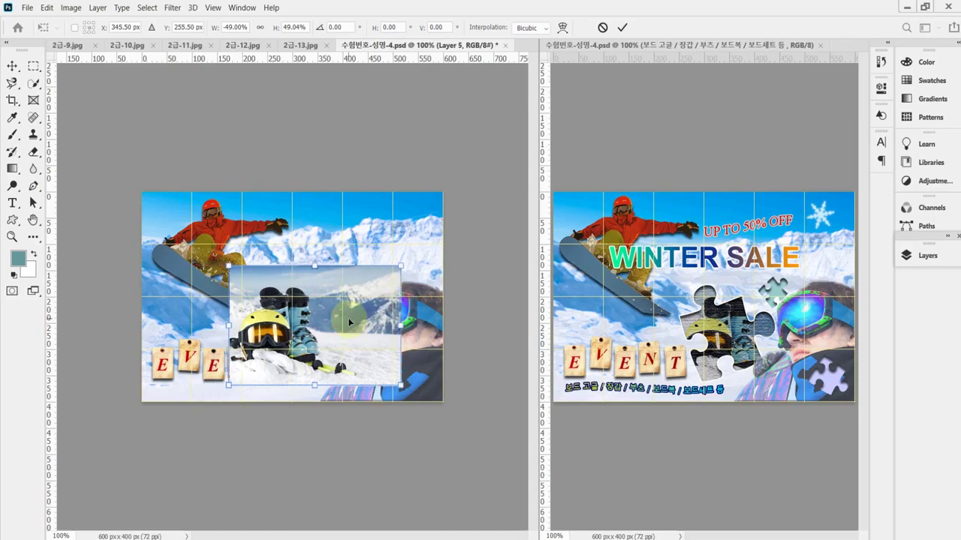
{"action": "key", "text": "Return"}
{"action": "left_click", "coordinate": [928, 255]}
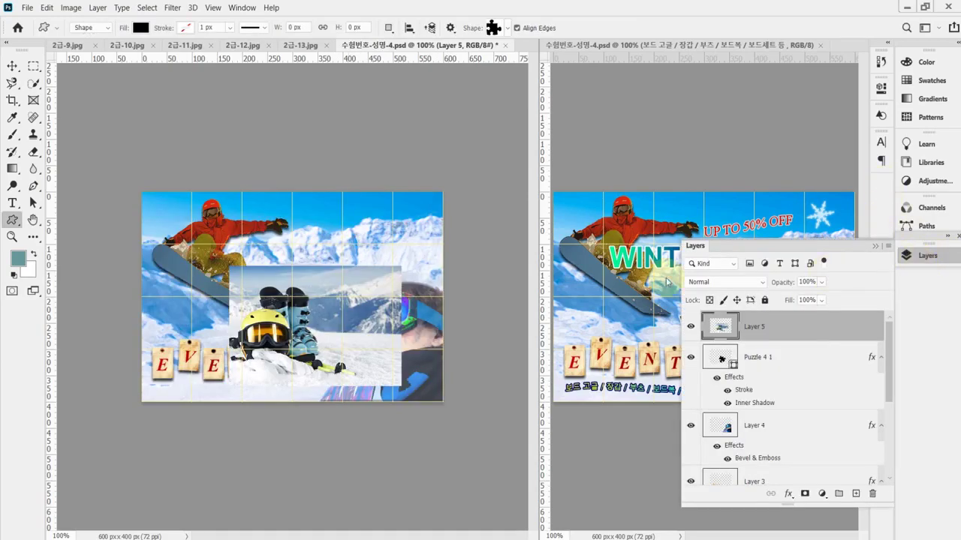
{"action": "left_click", "coordinate": [716, 361]}
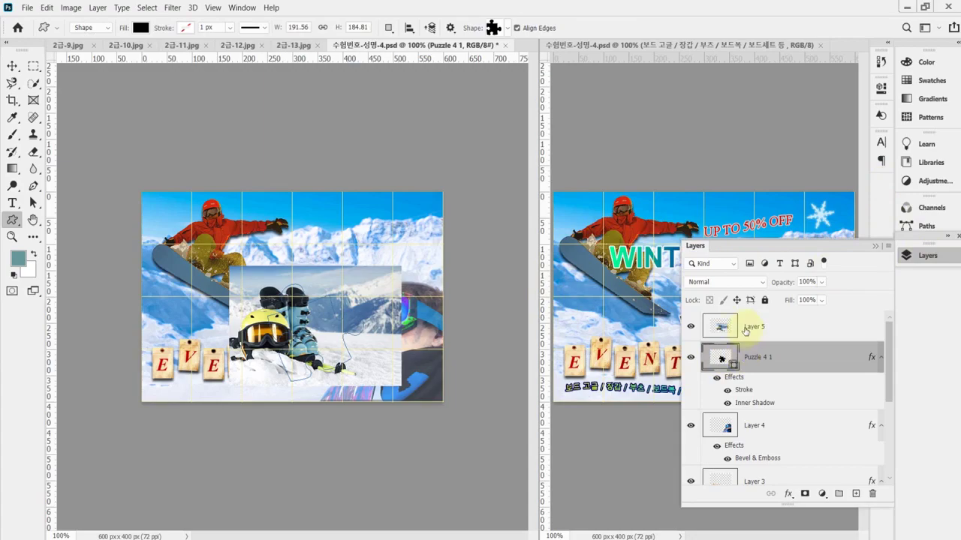
{"action": "left_click", "coordinate": [745, 328]}
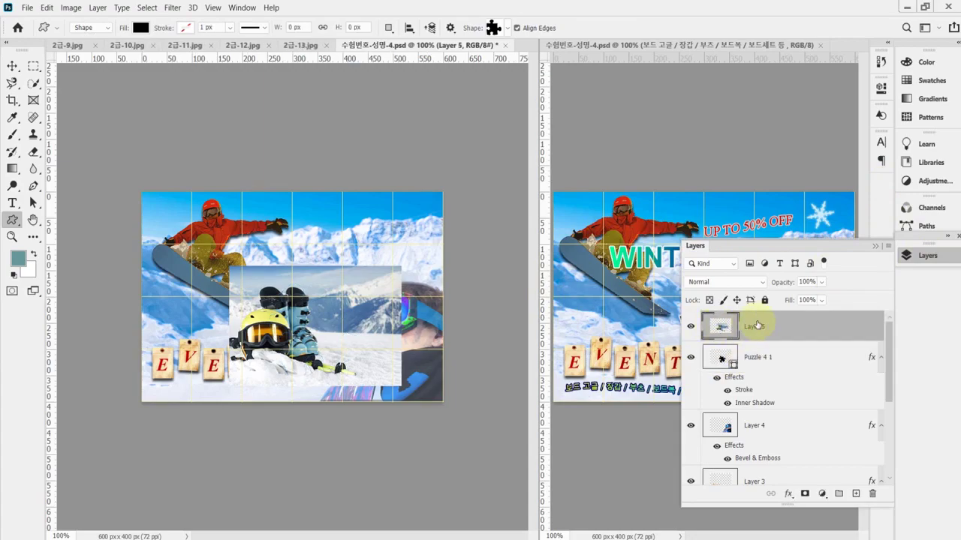
{"action": "key", "text": "ctrl+s"}
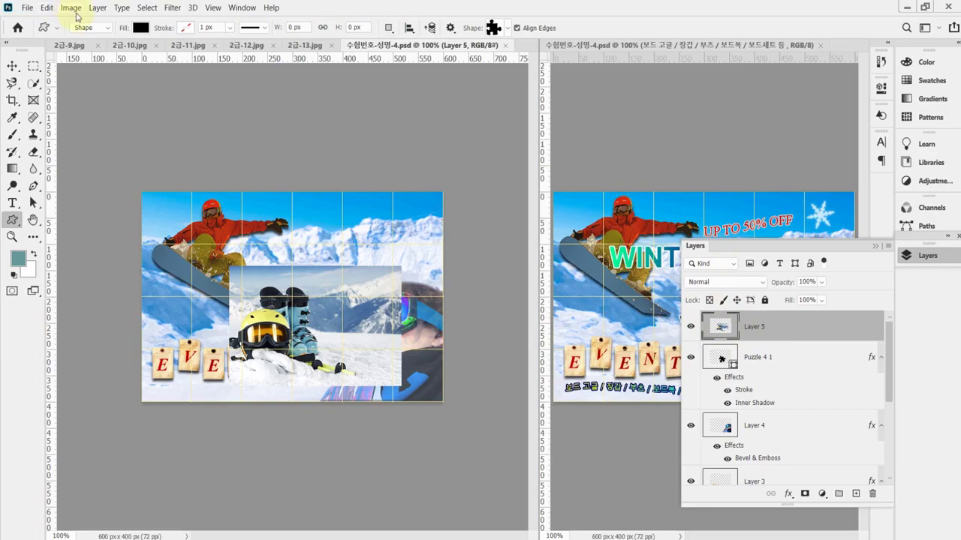
Apply the Texturizer filter to the ski-gear photo with Canvas texture, scaling 100%, relief 4 and light from Top
{"action": "left_click", "coordinate": [172, 11]}
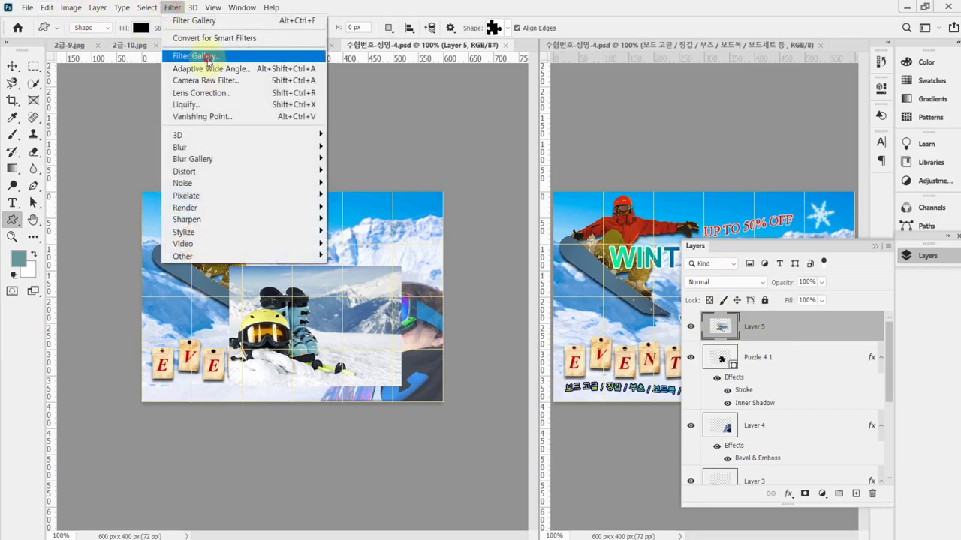
{"action": "left_click", "coordinate": [440, 309]}
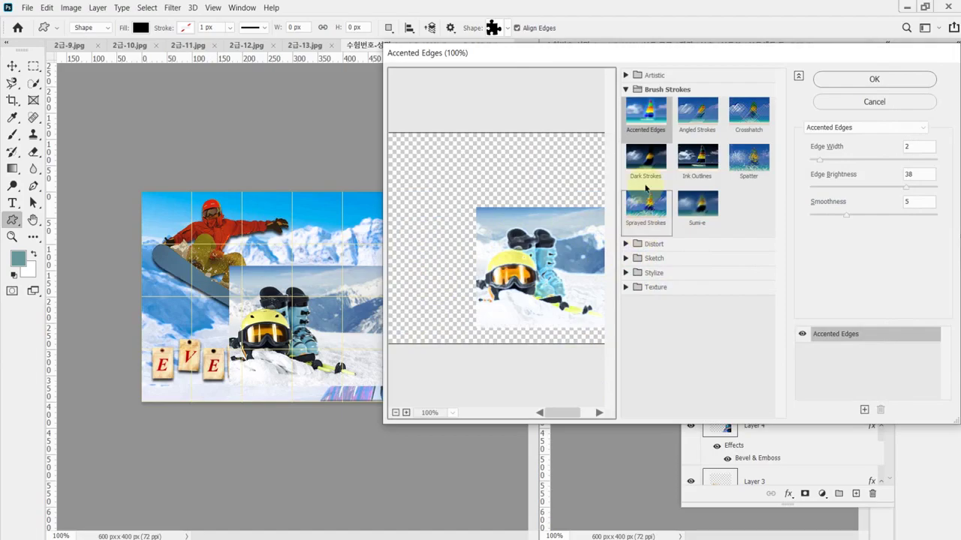
{"action": "left_click", "coordinate": [625, 89]}
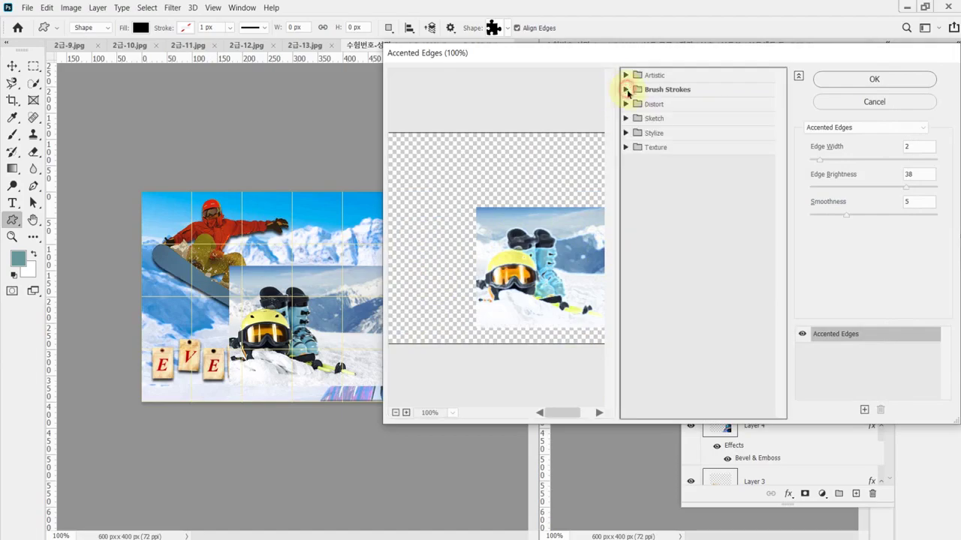
{"action": "left_click", "coordinate": [627, 147]}
{"action": "left_click", "coordinate": [749, 215]}
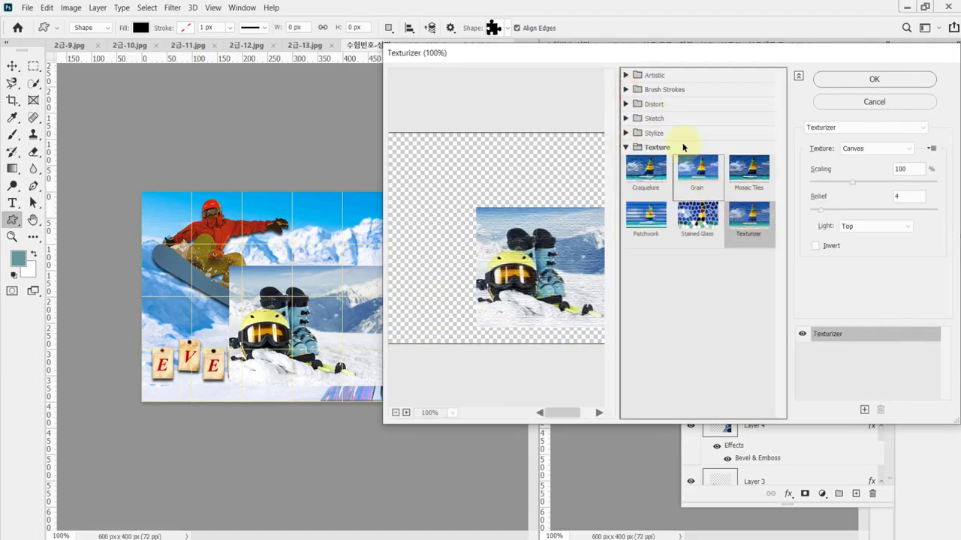
{"action": "left_click", "coordinate": [838, 85]}
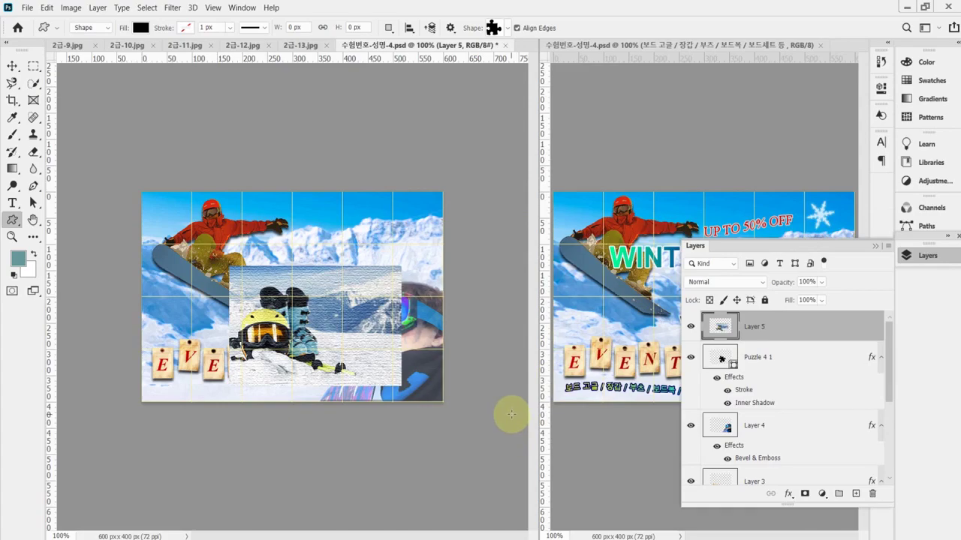
Clip the textured ski-gear photo to the large puzzle-piece shape and set its opacity to 80%
{"action": "left_click", "coordinate": [783, 339], "text": "alt"}
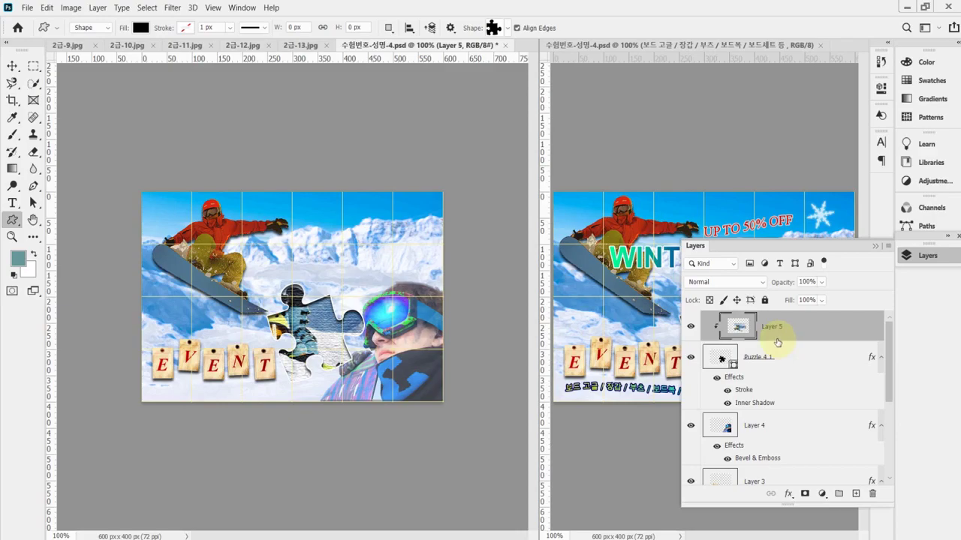
{"action": "left_click", "coordinate": [780, 282]}
{"action": "type", "text": "80"}
{"action": "key", "text": "Return"}
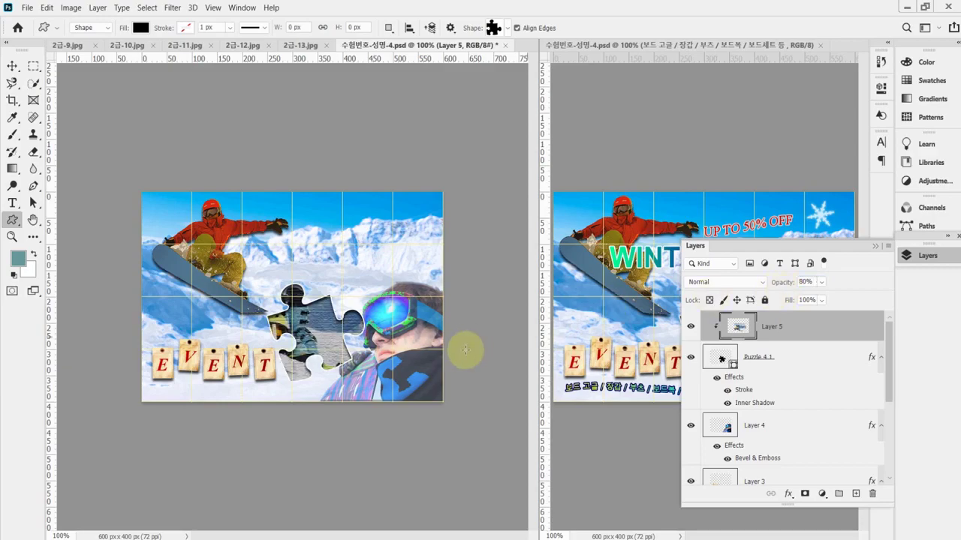
{"action": "left_click", "coordinate": [925, 255]}
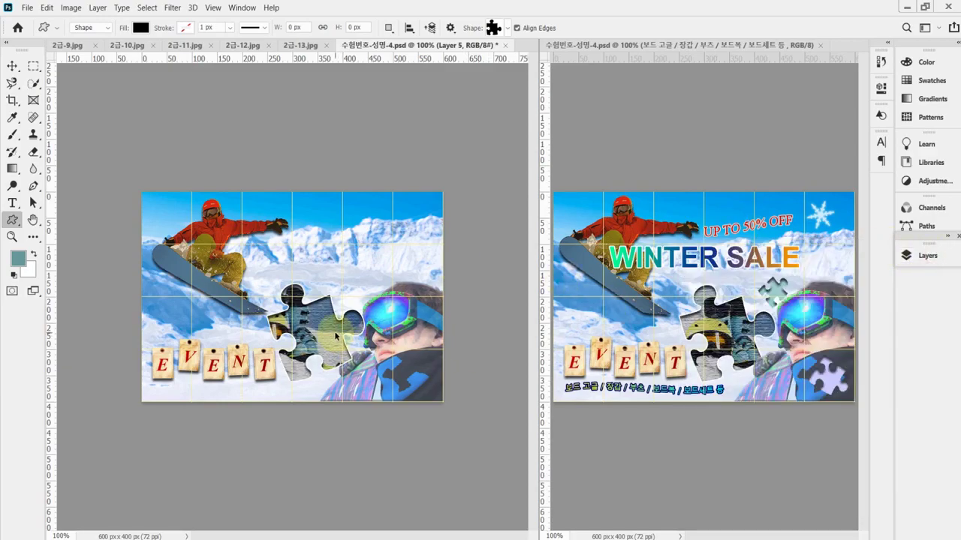
Shift the clipped ski-gear photo right so the yellow helmet falls inside the large puzzle piece
{"action": "key", "text": "ctrl+t"}
{"action": "mouse_move", "coordinate": [335, 337]}
{"action": "left_mouse_down"}
{"action": "mouse_move", "coordinate": [353, 336]}
{"action": "mouse_move", "coordinate": [334, 336]}
{"action": "left_mouse_up"}
{"action": "key", "text": "shift+Right"}
{"action": "key", "text": "shift+Right"}
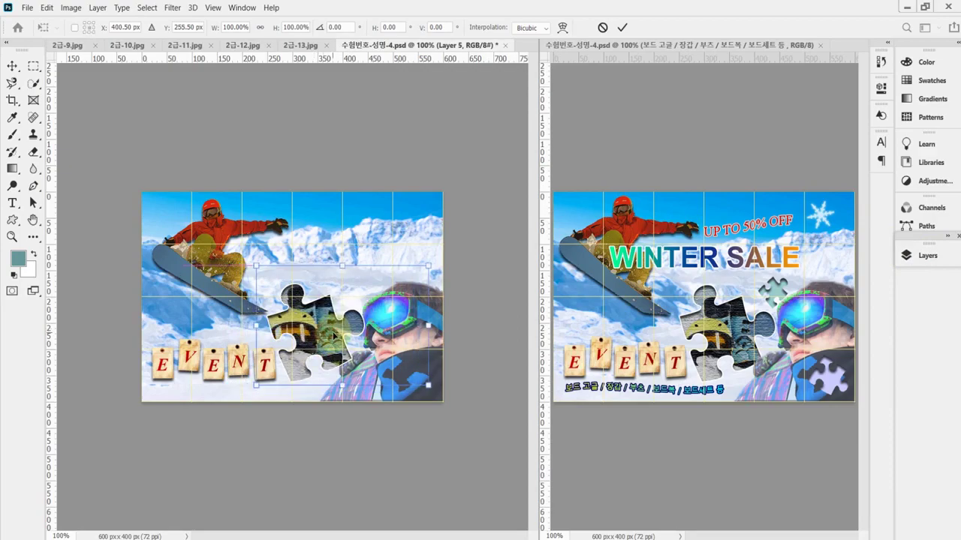
Scale the clipped ski-gear photo to about 97% and nudge it to about X 405, Y 266 px
{"action": "left_click_drag", "start_coordinate": [255, 266], "coordinate": [261, 271]}
{"action": "key", "text": "Down"}
{"action": "key", "text": "Down"}
{"action": "key", "text": "Down"}
{"action": "key", "text": "Down"}
{"action": "key", "text": "Down"}
{"action": "key", "text": "Down"}
{"action": "key", "text": "Down"}
{"action": "key", "text": "Right"}
{"action": "key", "text": "Right"}
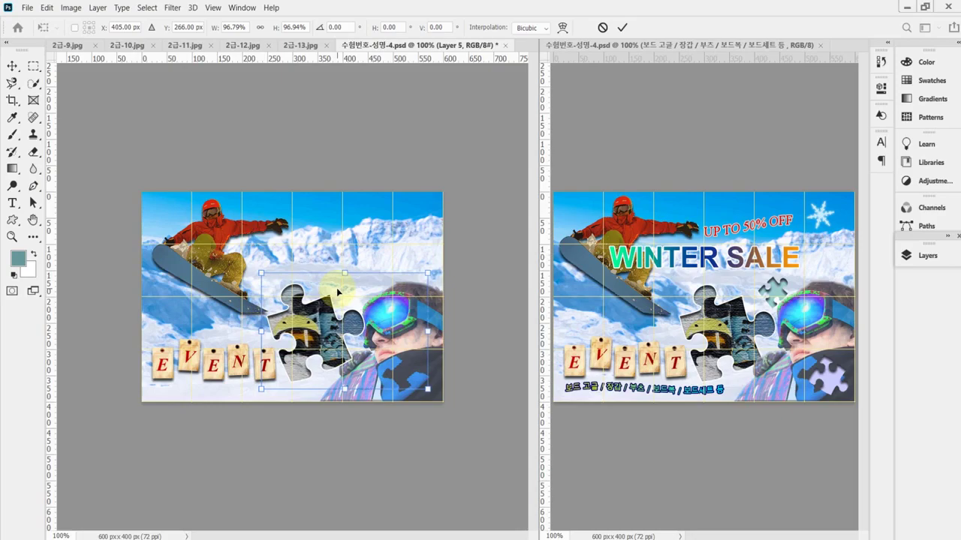
{"action": "key", "text": "Return"}
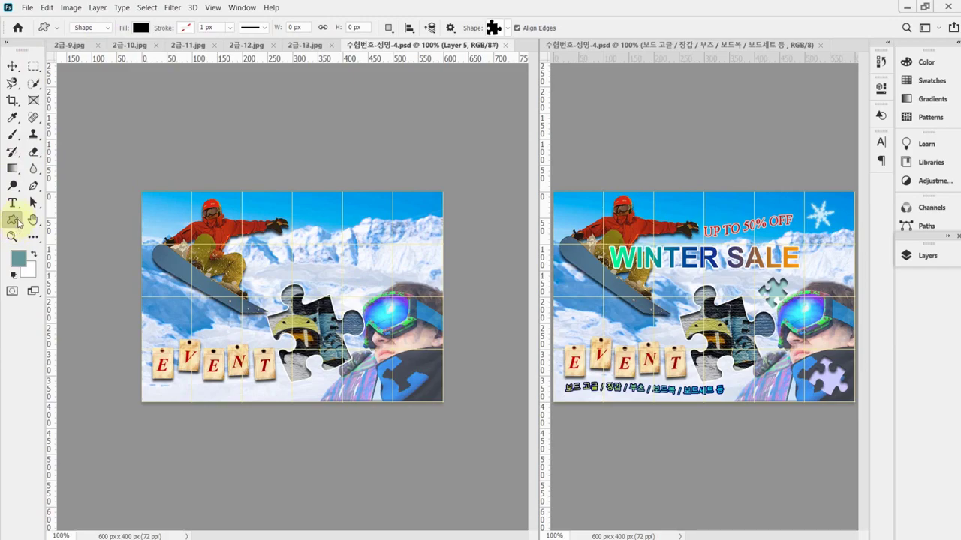
Draw a small puzzle-piece custom shape from the Objects set, about 72 × 58 px, over the goggled person's jacket
{"action": "left_click", "coordinate": [507, 28]}
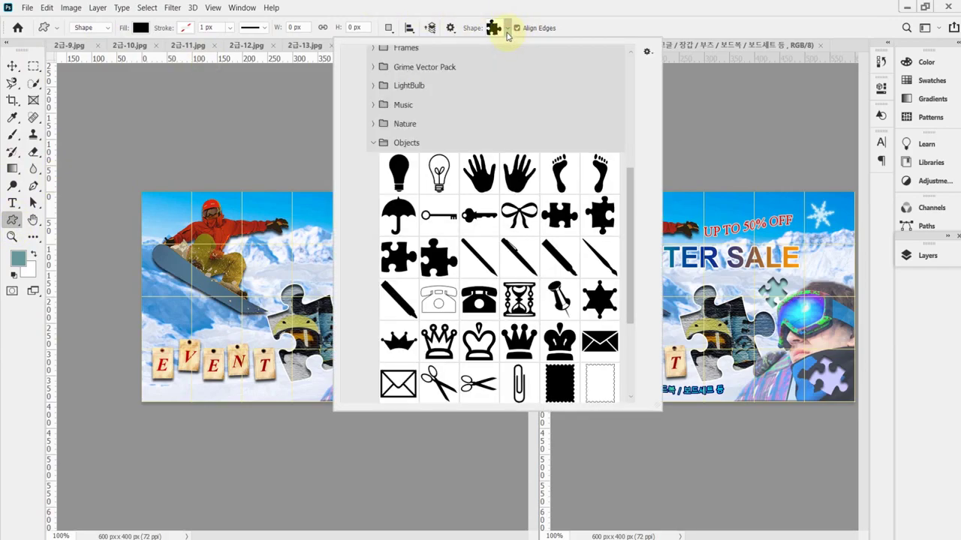
{"action": "double_click", "coordinate": [392, 260]}
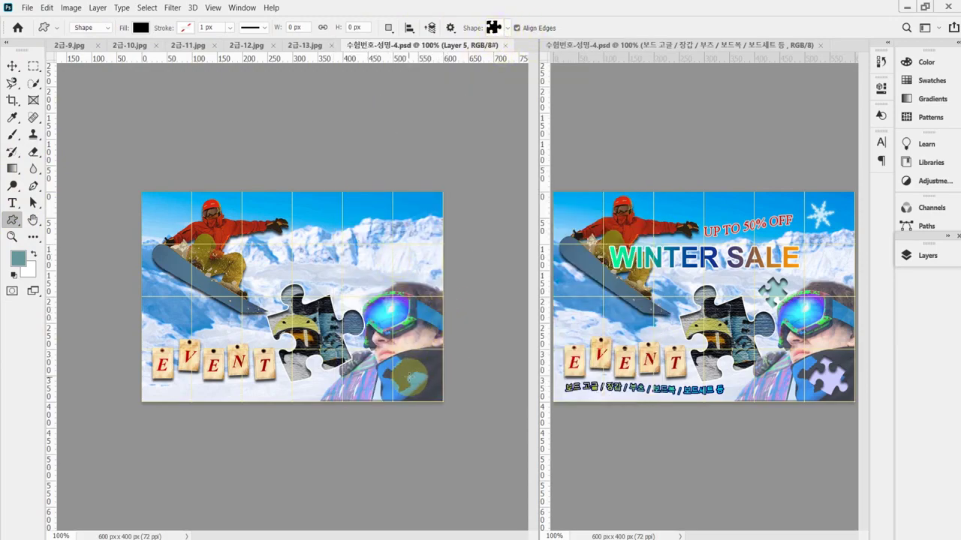
{"action": "scroll", "coordinate": [409, 378], "scroll_direction": "up", "scroll_amount": 1}
{"action": "left_click_drag", "start_coordinate": [368, 337], "coordinate": [466, 410]}
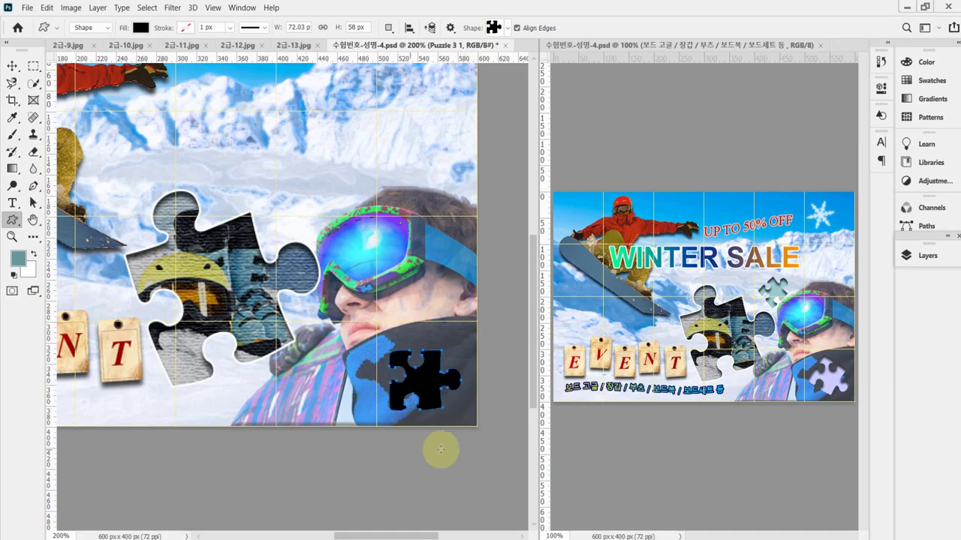
Set the small puzzle piece's fill colour to #99cccc
{"action": "left_click", "coordinate": [928, 256]}
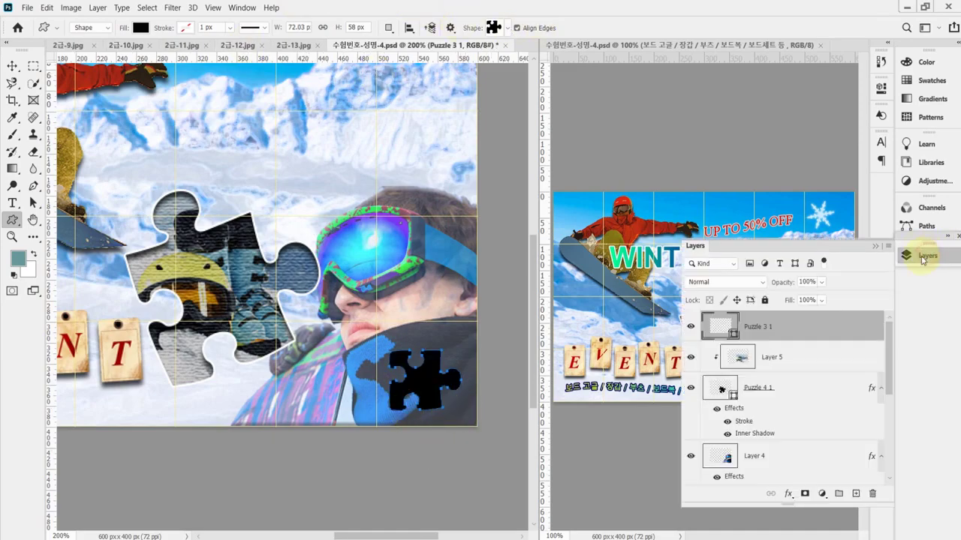
{"action": "double_click", "coordinate": [719, 327]}
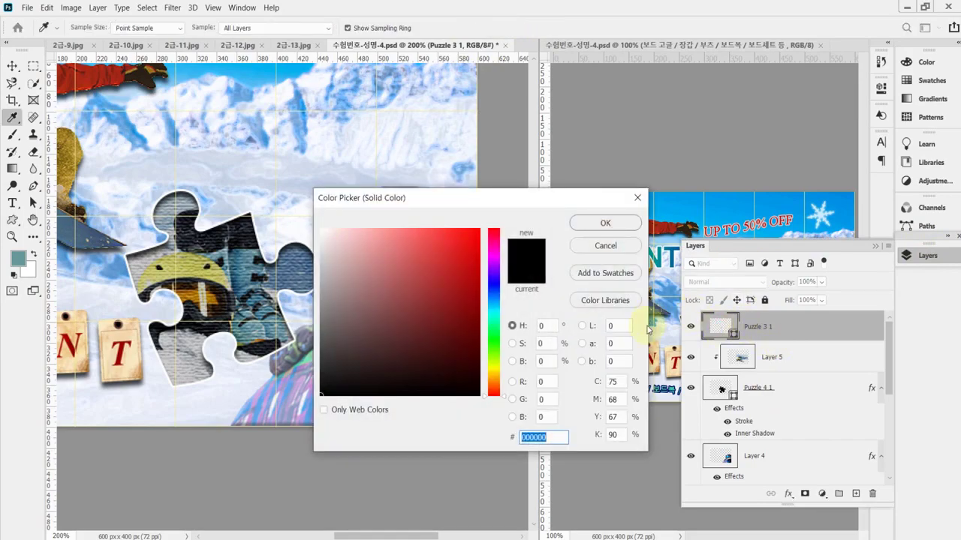
{"action": "left_click", "coordinate": [579, 441]}
{"action": "type", "text": "9"}
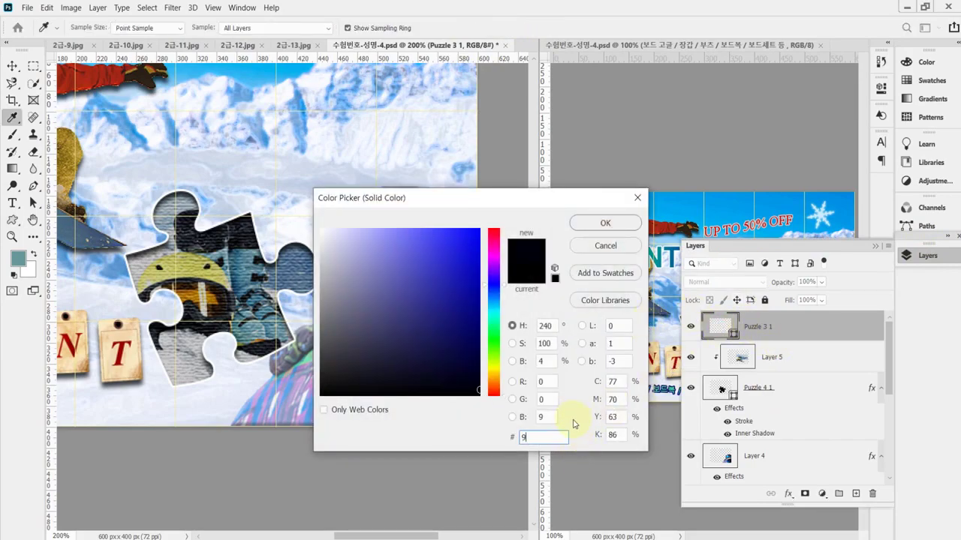
{"action": "type", "text": "cc"}
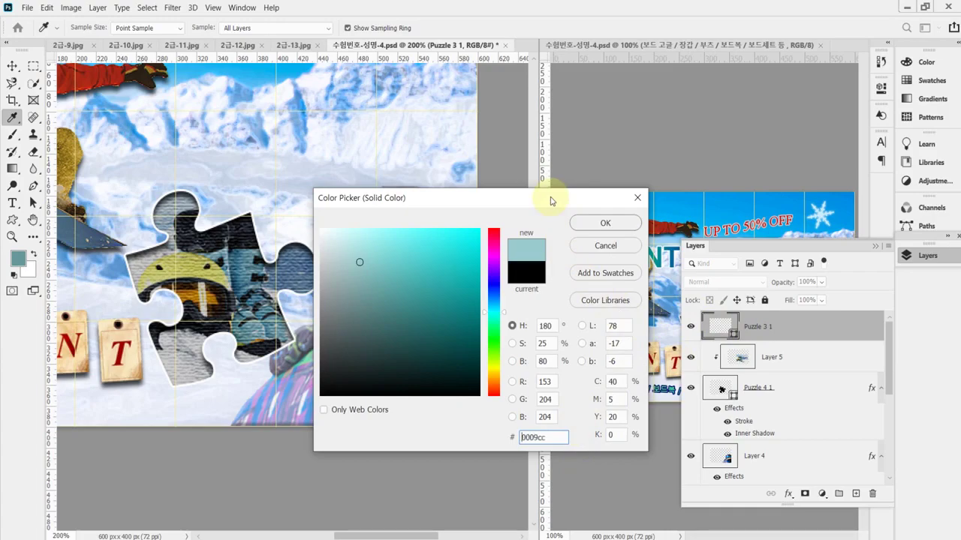
{"action": "key", "text": "Return"}
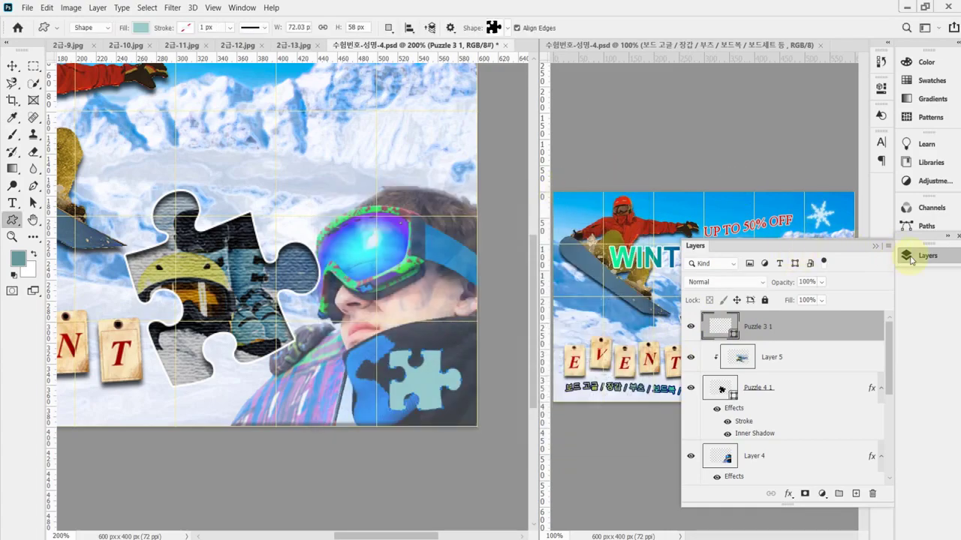
{"action": "left_click", "coordinate": [912, 257]}
{"action": "left_click", "coordinate": [930, 258]}
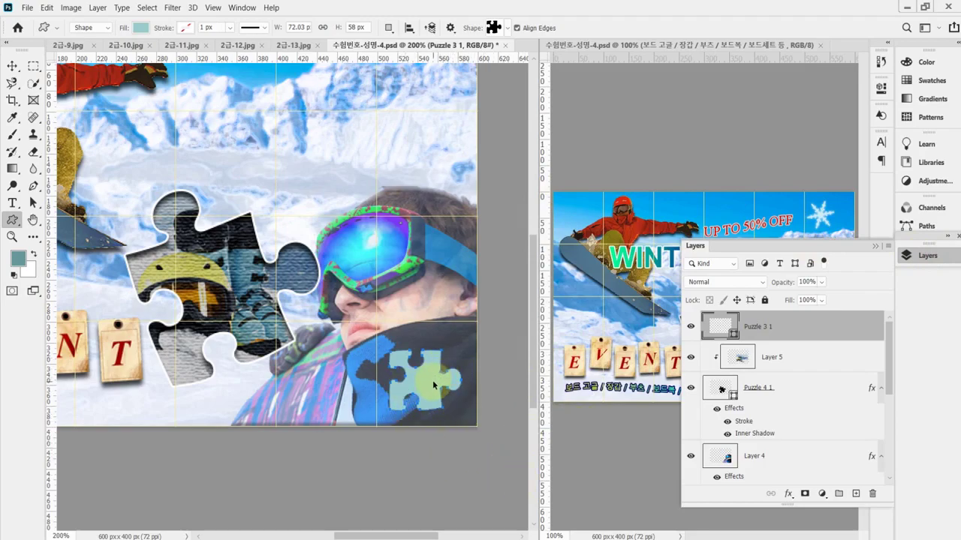
Move the small puzzle piece just above the ski goggles, scale it to about 82% and rotate it about -36.5°
{"action": "left_click_drag", "start_coordinate": [433, 382], "coordinate": [309, 137]}
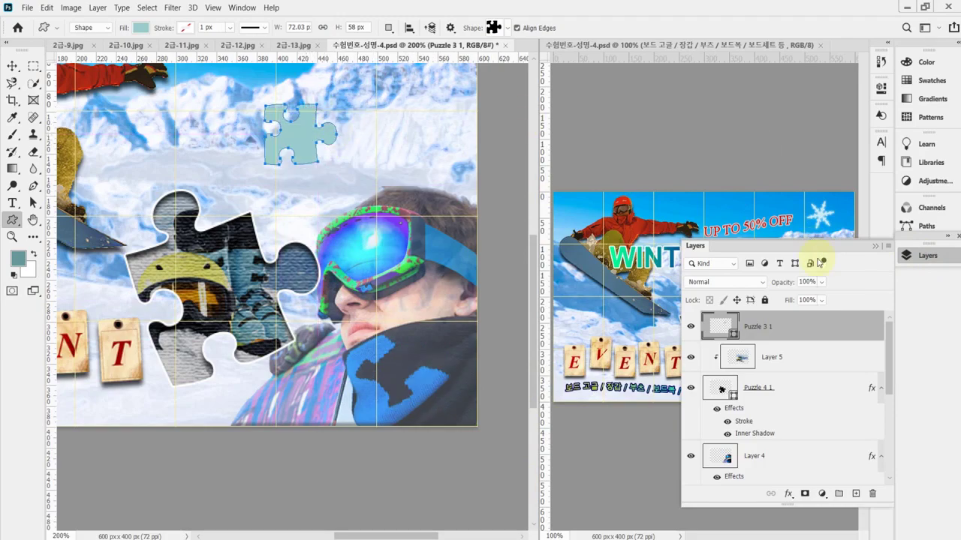
{"action": "left_click", "coordinate": [930, 256]}
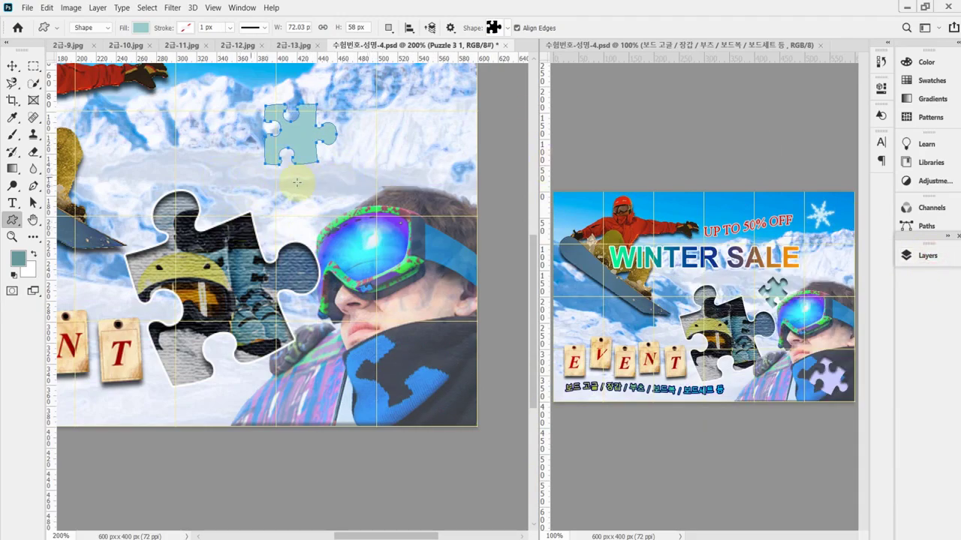
{"action": "key", "text": "ctrl+t"}
{"action": "left_click_drag", "start_coordinate": [264, 166], "coordinate": [278, 152]}
{"action": "left_click_drag", "start_coordinate": [362, 198], "coordinate": [397, 149]}
{"action": "left_click_drag", "start_coordinate": [321, 112], "coordinate": [330, 182]}
{"action": "left_click_drag", "start_coordinate": [397, 207], "coordinate": [398, 200]}
{"action": "mouse_move", "coordinate": [329, 183]}
{"action": "left_mouse_down"}
{"action": "mouse_move", "coordinate": [375, 172]}
{"action": "mouse_move", "coordinate": [367, 159]}
{"action": "mouse_move", "coordinate": [373, 182]}
{"action": "mouse_move", "coordinate": [327, 188]}
{"action": "left_mouse_up"}
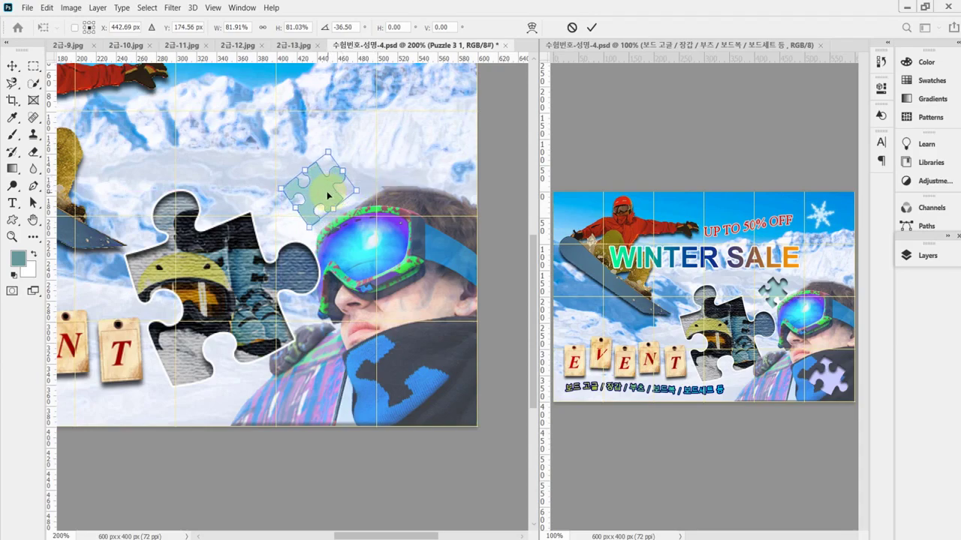
{"action": "key", "text": "Return"}
{"action": "key", "text": "u"}
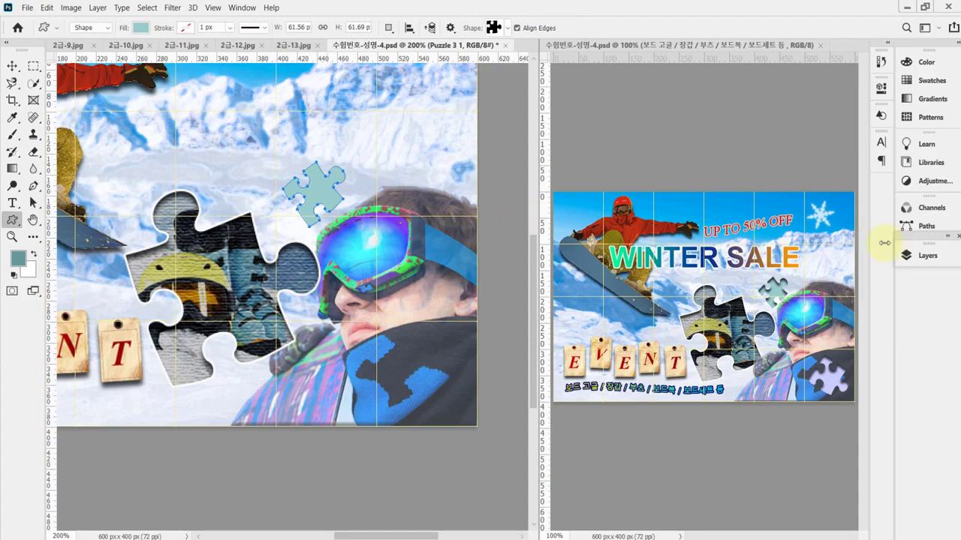
Add an Inner Shadow to the small puzzle piece with Multiply, 75% opacity, 90° angle, 5 px distance and 5 px size
{"action": "left_click", "coordinate": [914, 255]}
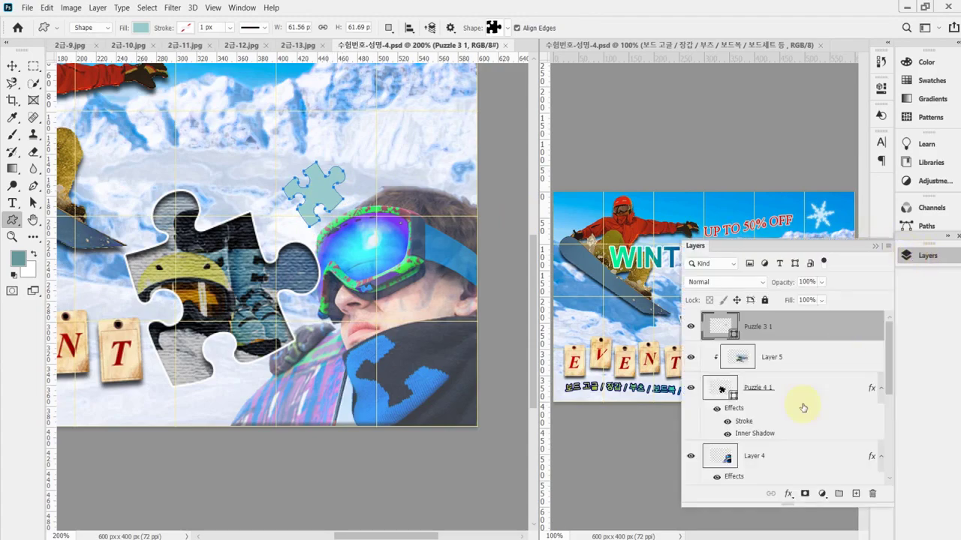
{"action": "left_click", "coordinate": [788, 496]}
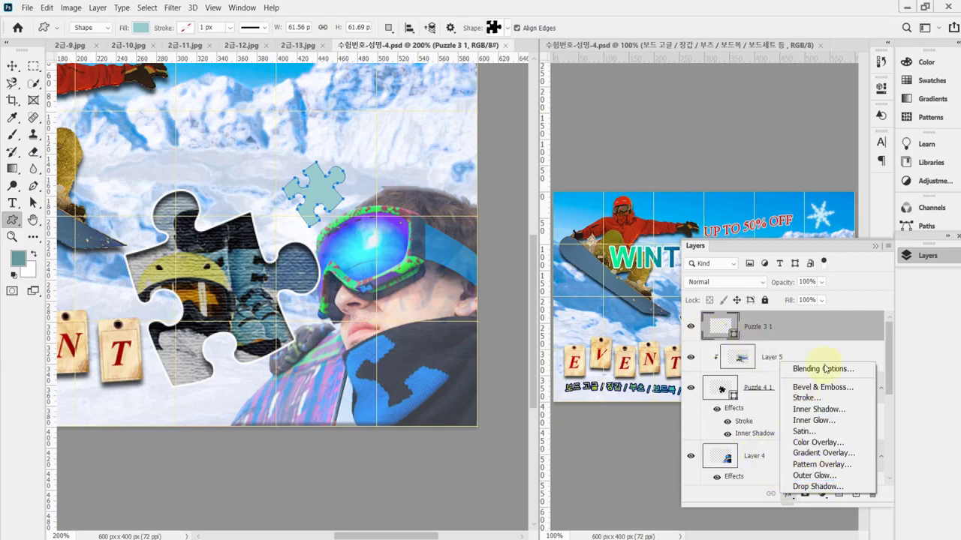
{"action": "left_click", "coordinate": [746, 324]}
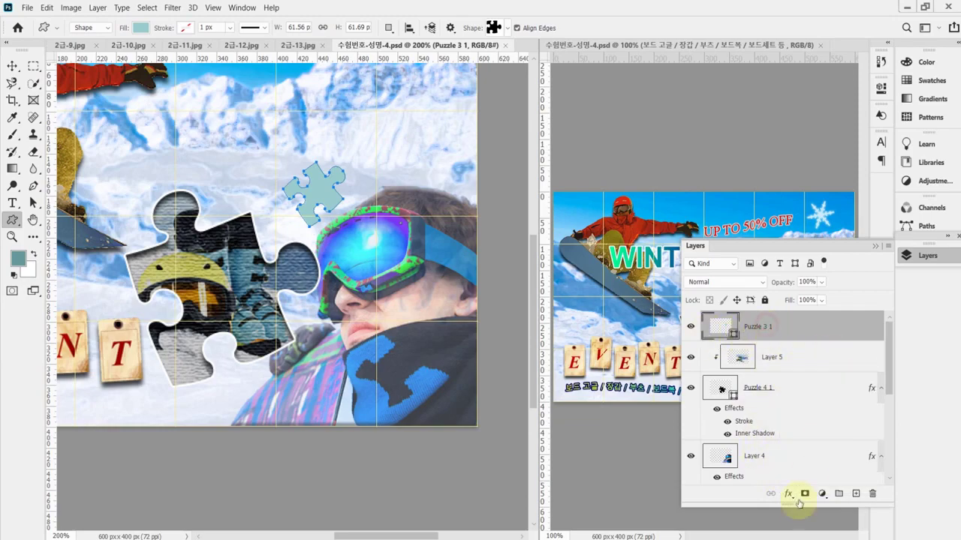
{"action": "left_click", "coordinate": [788, 495]}
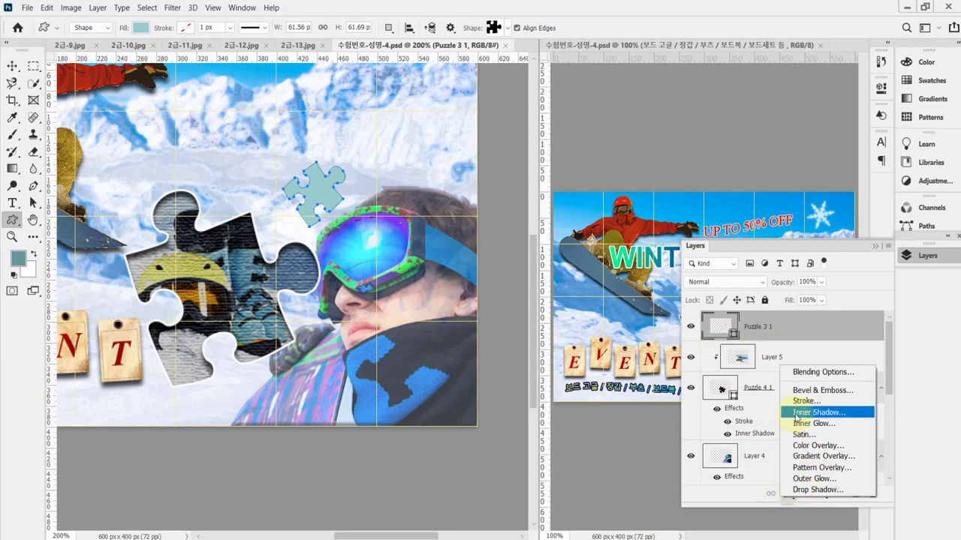
{"action": "left_click", "coordinate": [856, 415]}
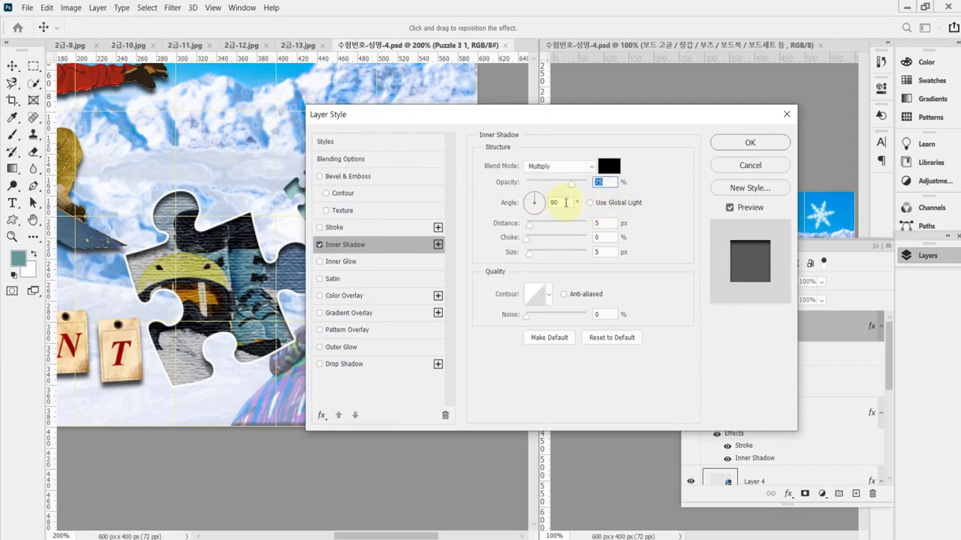
{"action": "left_click", "coordinate": [605, 223]}
{"action": "left_click", "coordinate": [753, 144]}
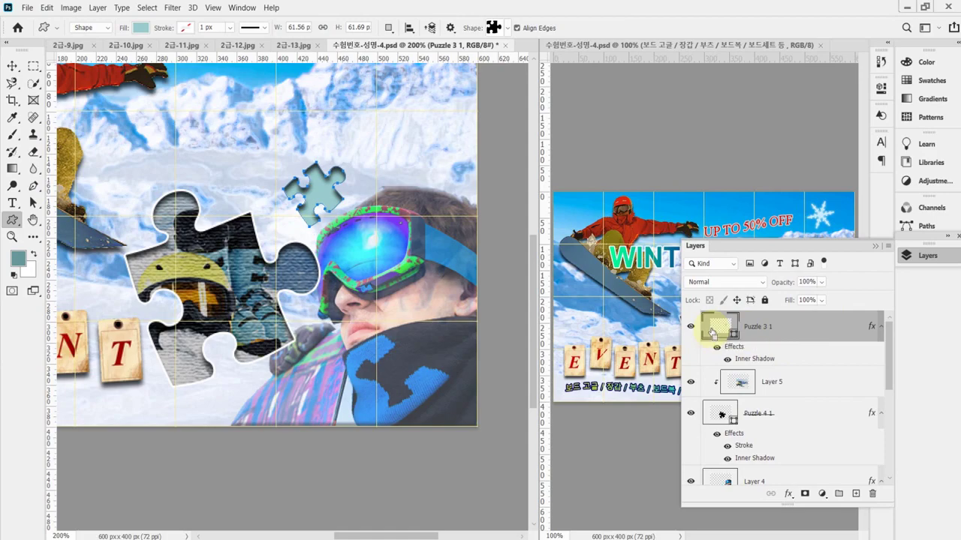
Duplicate the small puzzle-piece layer and move the copy onto the dark jacket in the poster's lower-right corner
{"action": "key", "text": "ctrl+j"}
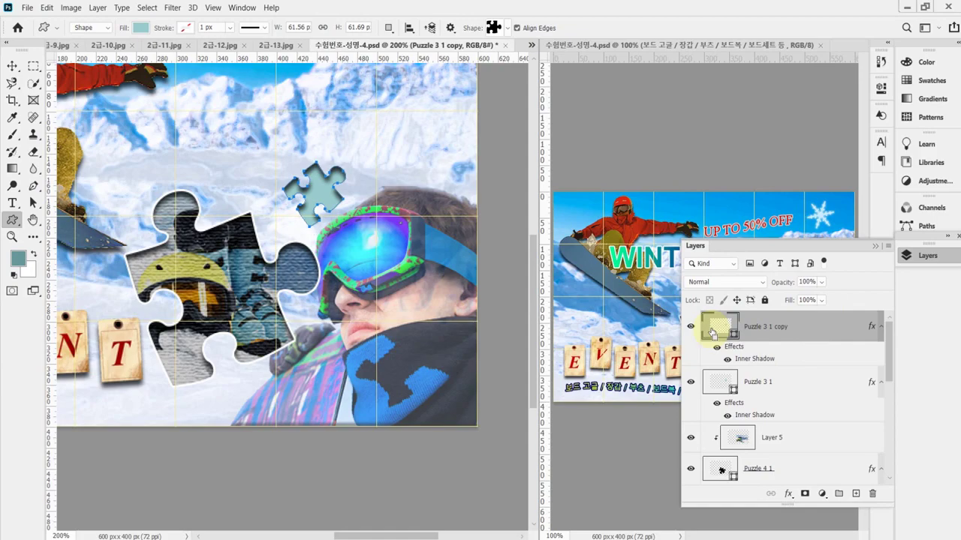
{"action": "key", "text": "ctrl+t"}
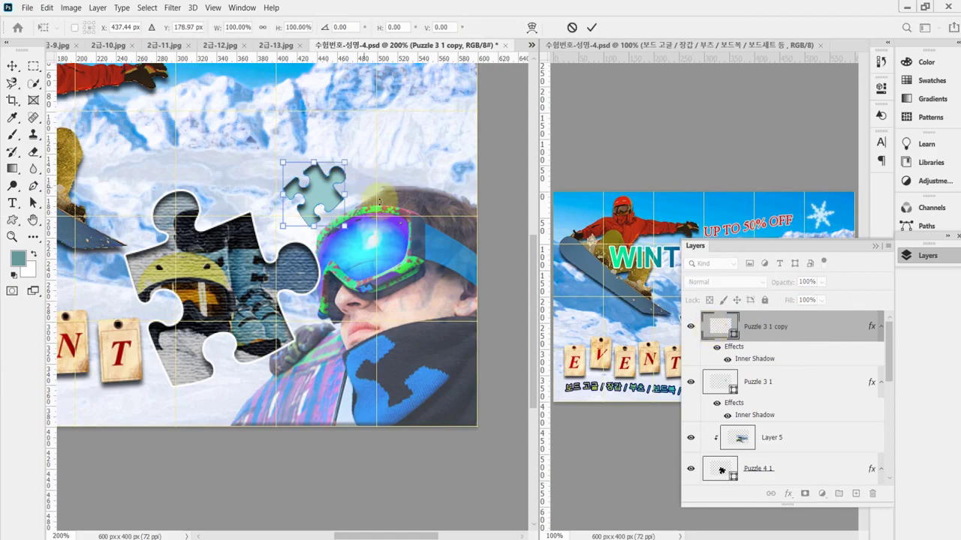
{"action": "left_click_drag", "start_coordinate": [333, 196], "coordinate": [444, 383]}
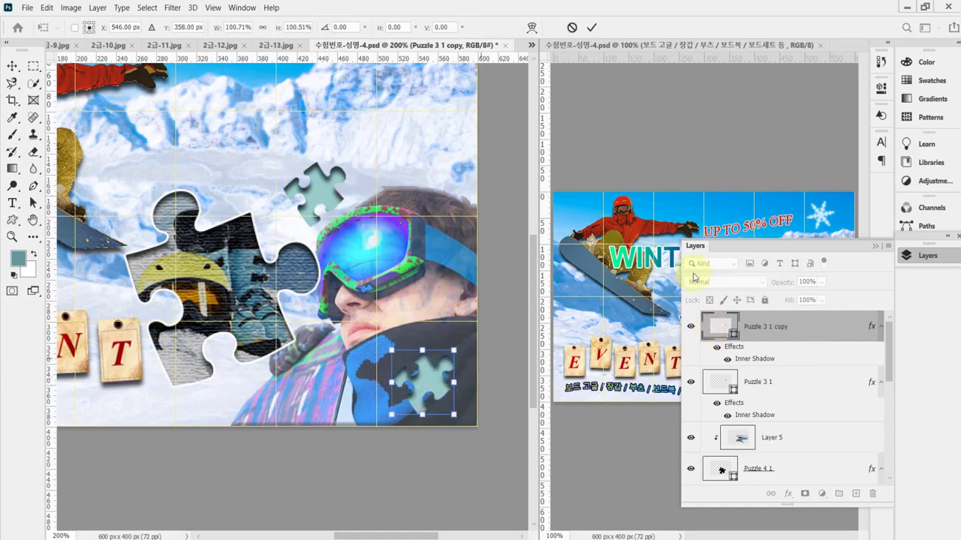
{"action": "left_click", "coordinate": [935, 255]}
Rotate the copied puzzle piece about 70°, enlarge it to about 119% and position it near X 541, Y 353 px
{"action": "left_click_drag", "start_coordinate": [466, 343], "coordinate": [442, 328]}
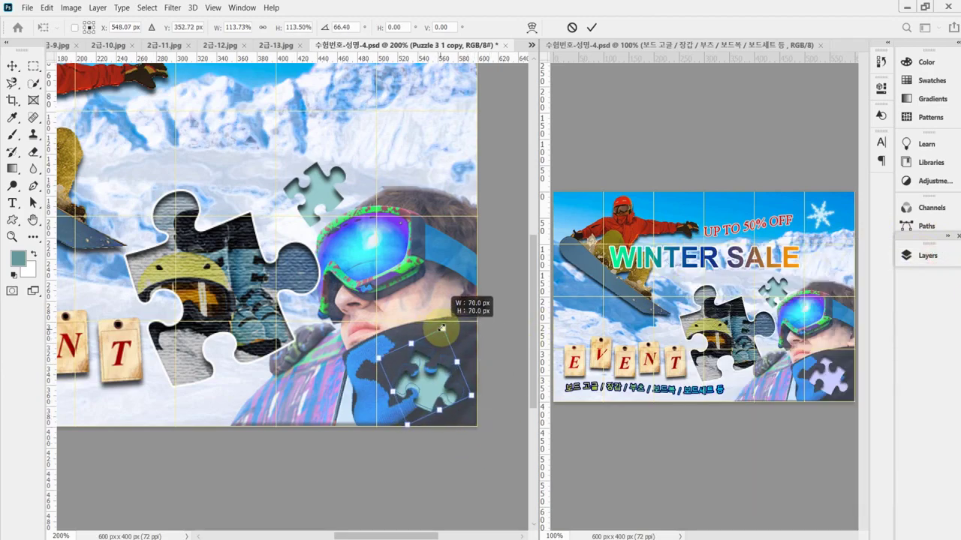
{"action": "mouse_move", "coordinate": [446, 387]}
{"action": "left_mouse_down"}
{"action": "mouse_move", "coordinate": [440, 381]}
{"action": "mouse_move", "coordinate": [442, 392]}
{"action": "left_mouse_up"}
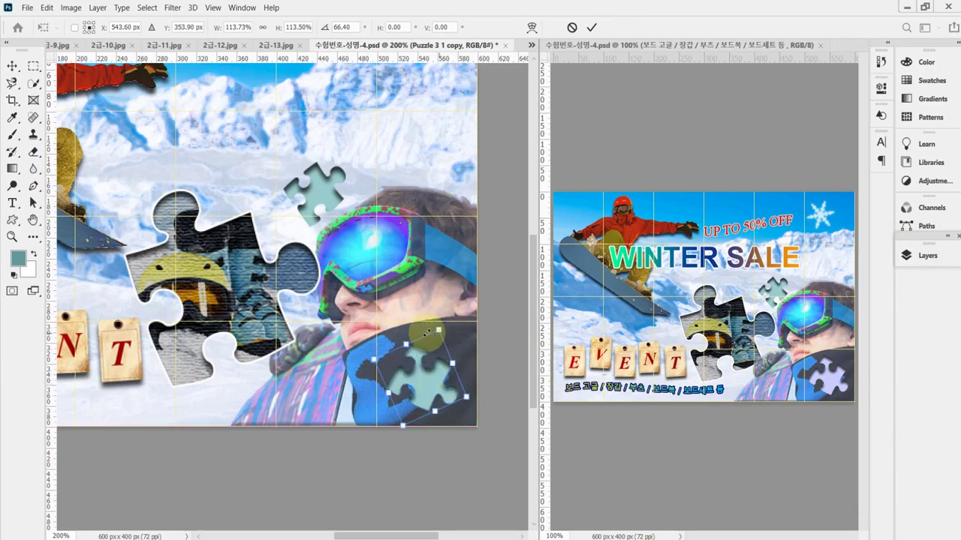
{"action": "left_click_drag", "start_coordinate": [439, 330], "coordinate": [444, 324]}
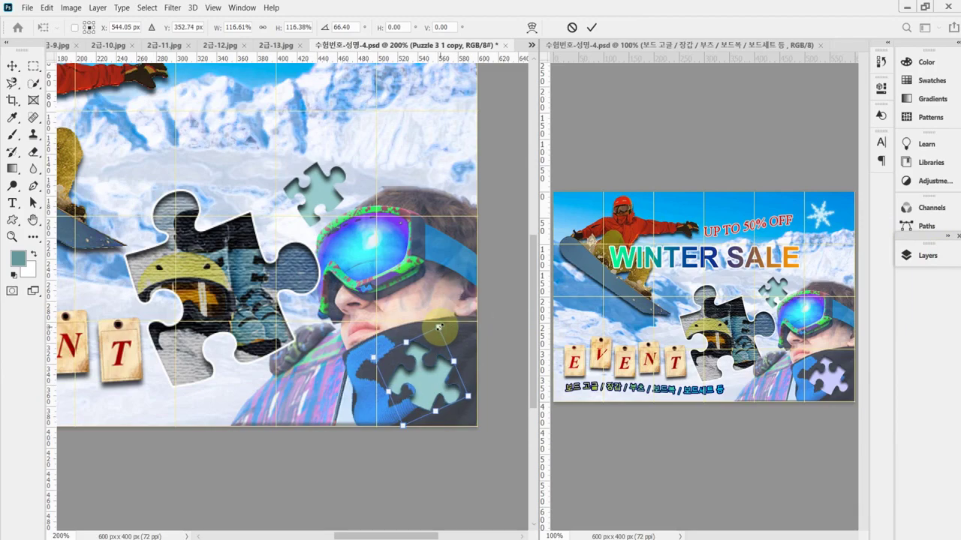
{"action": "left_click_drag", "start_coordinate": [452, 365], "coordinate": [442, 381]}
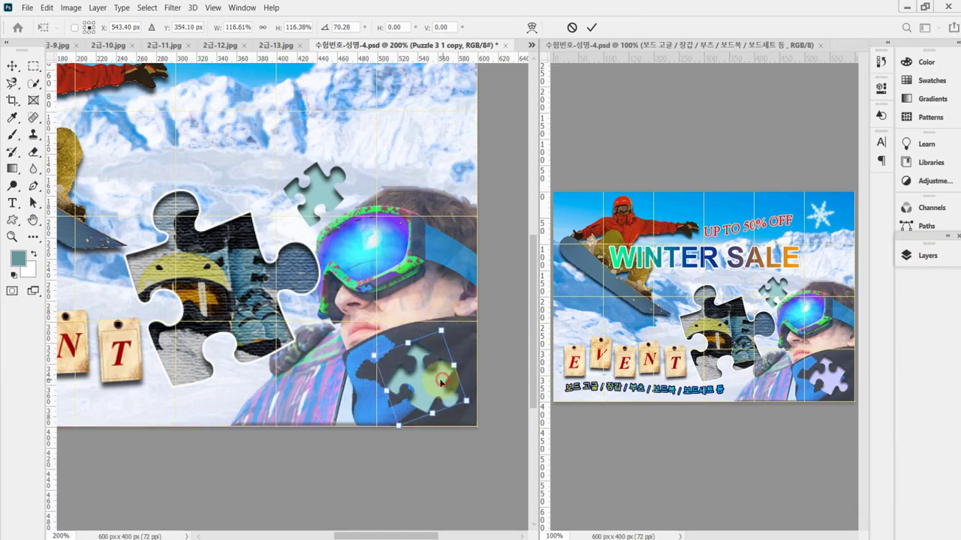
{"action": "key", "text": "Left"}
{"action": "key", "text": "Left"}
{"action": "key", "text": "Left"}
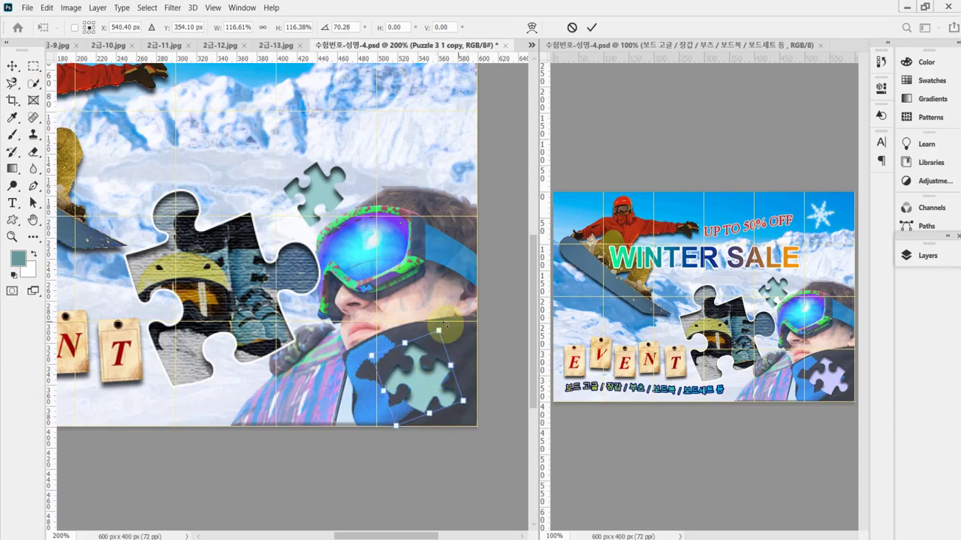
{"action": "left_click_drag", "start_coordinate": [440, 328], "coordinate": [440, 326]}
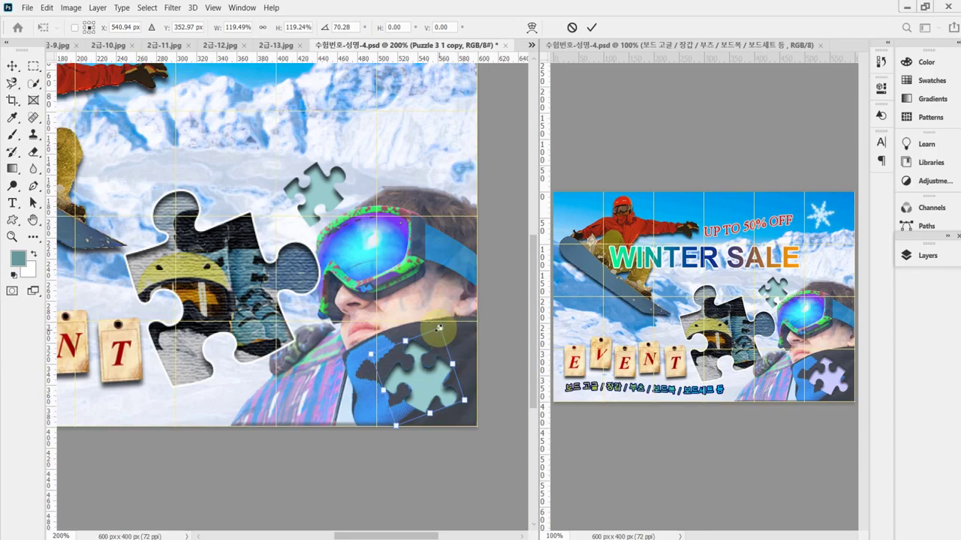
{"action": "key", "text": "Return"}
{"action": "key", "text": "a"}
{"action": "left_click", "coordinate": [926, 255]}
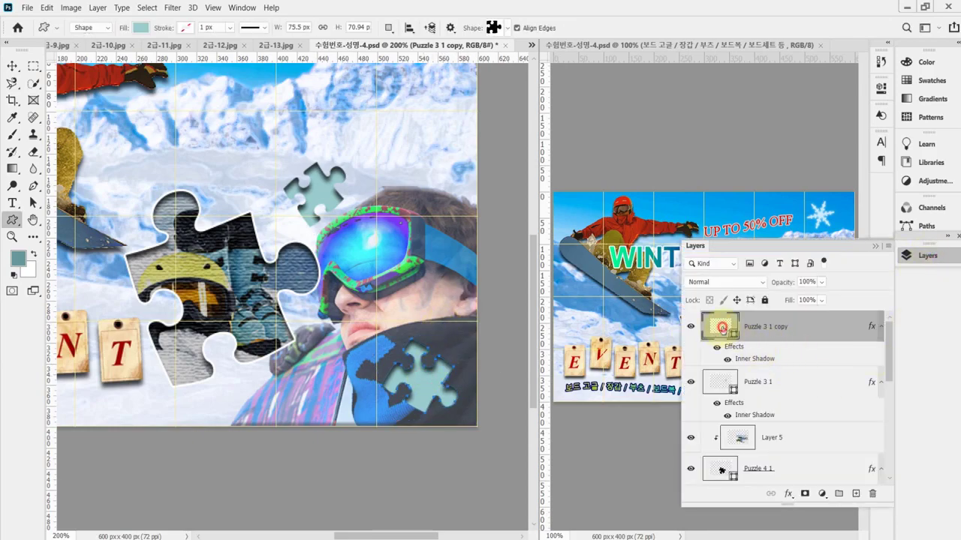
Recolour the puzzle piece on the dark jacket to #ccccff and save the poster
{"action": "double_click", "coordinate": [722, 327]}
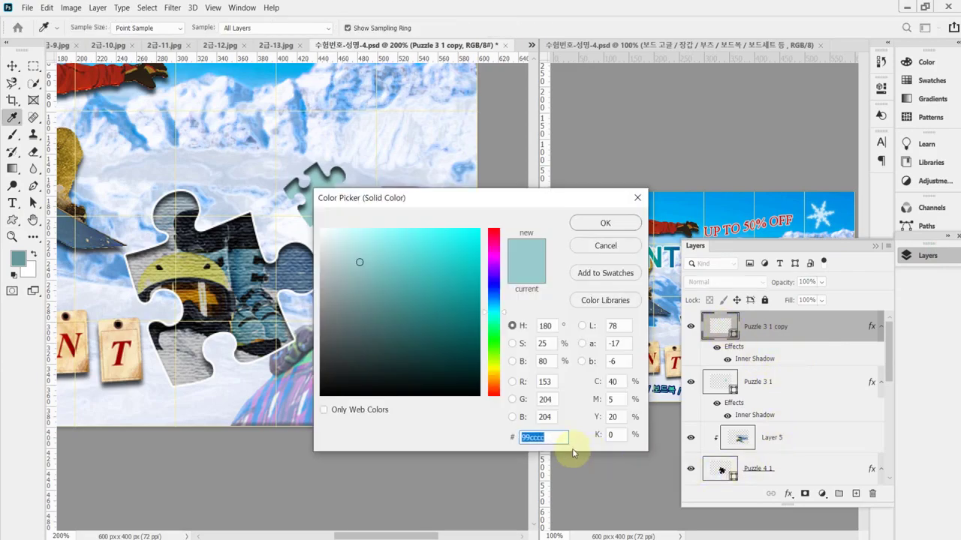
{"action": "type", "text": "ccf"}
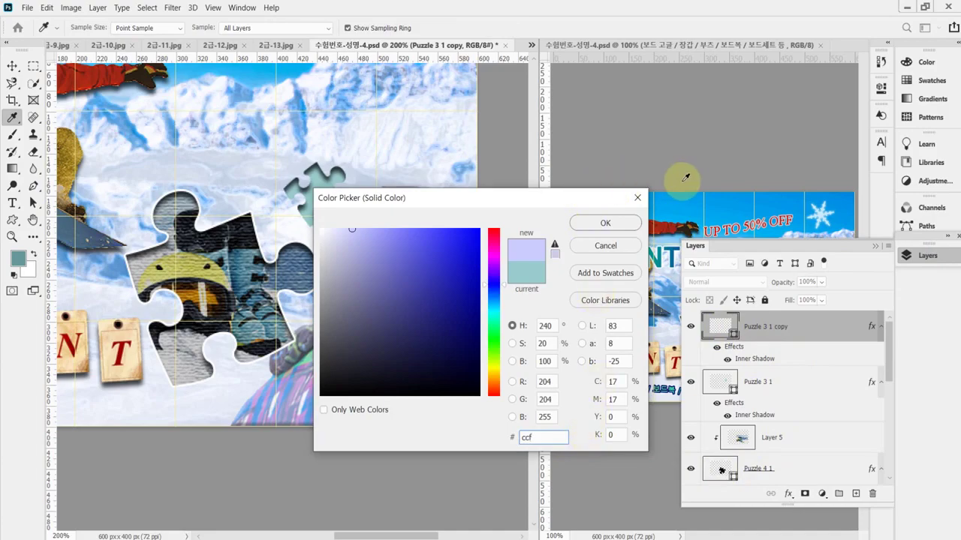
{"action": "left_click", "coordinate": [612, 229]}
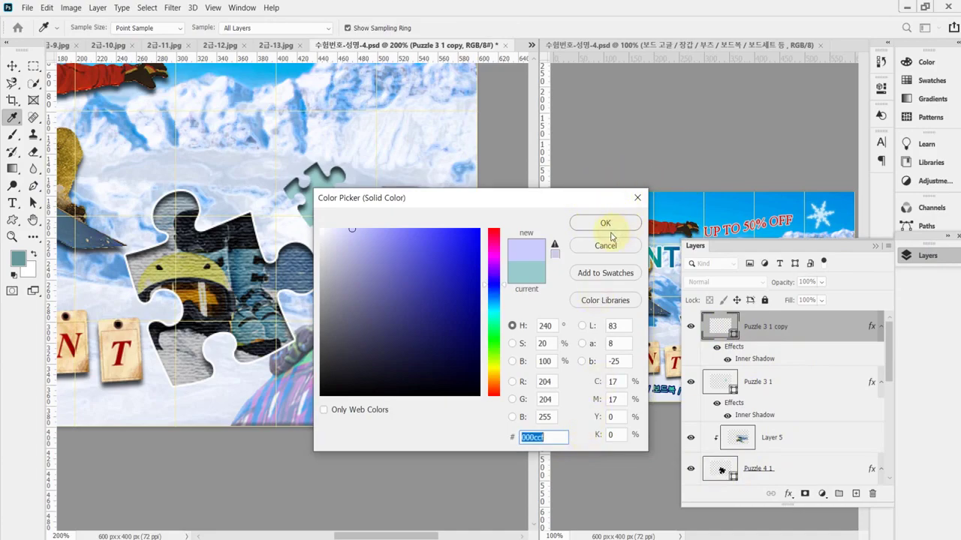
{"action": "left_click", "coordinate": [600, 226]}
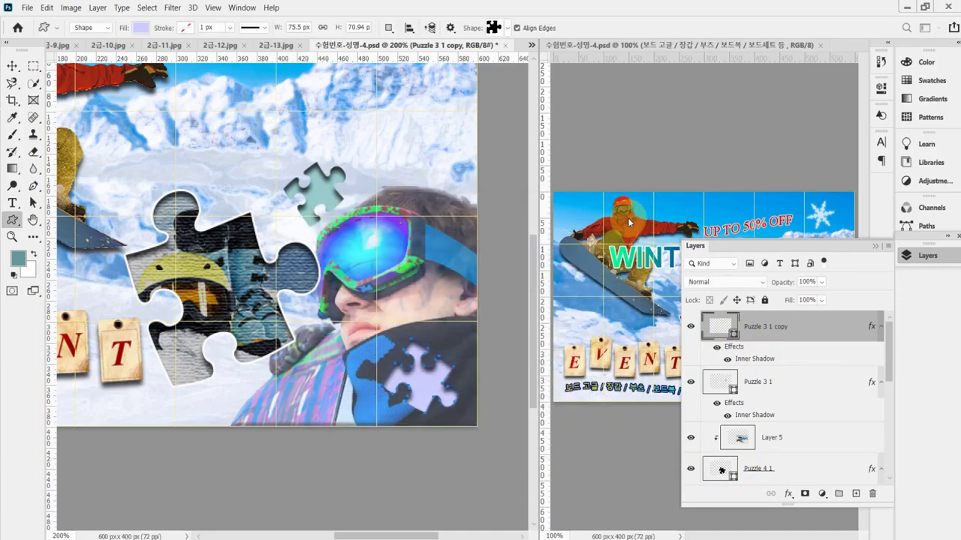
{"action": "key", "text": "ctrl+s"}
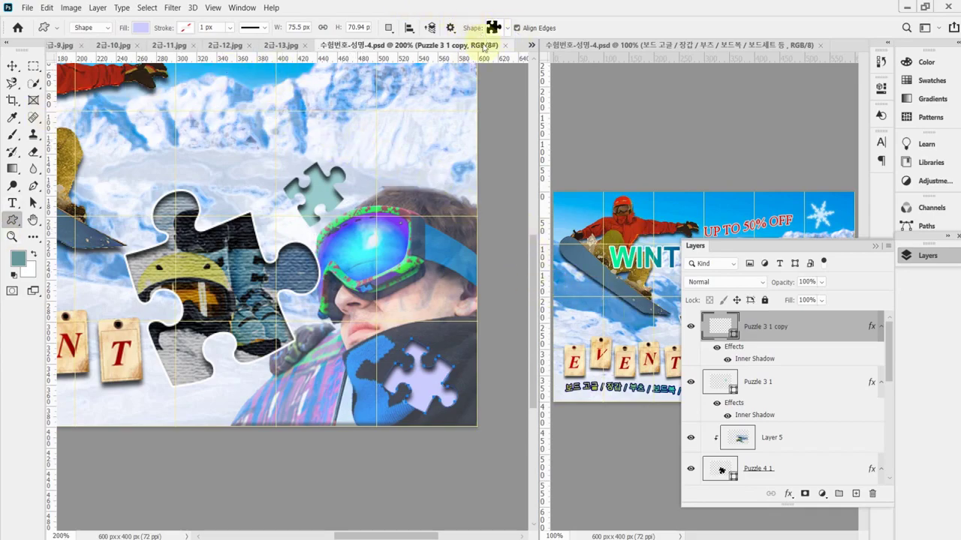
Draw a Snowflake 1 custom shape from the legacy Nature set, about 58 × 67 px, in the poster's upper-right area
{"action": "left_click_drag", "start_coordinate": [258, 182], "coordinate": [226, 311]}
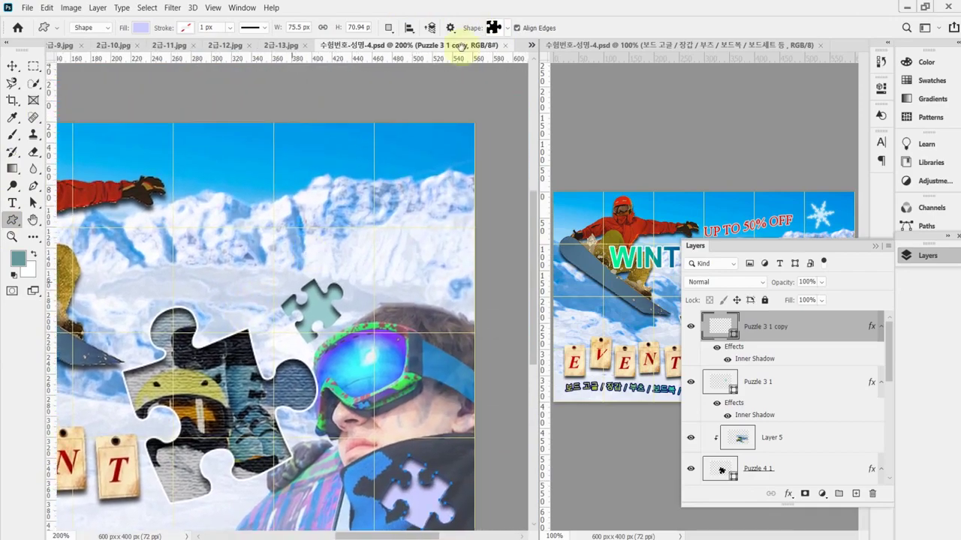
{"action": "left_click", "coordinate": [928, 255]}
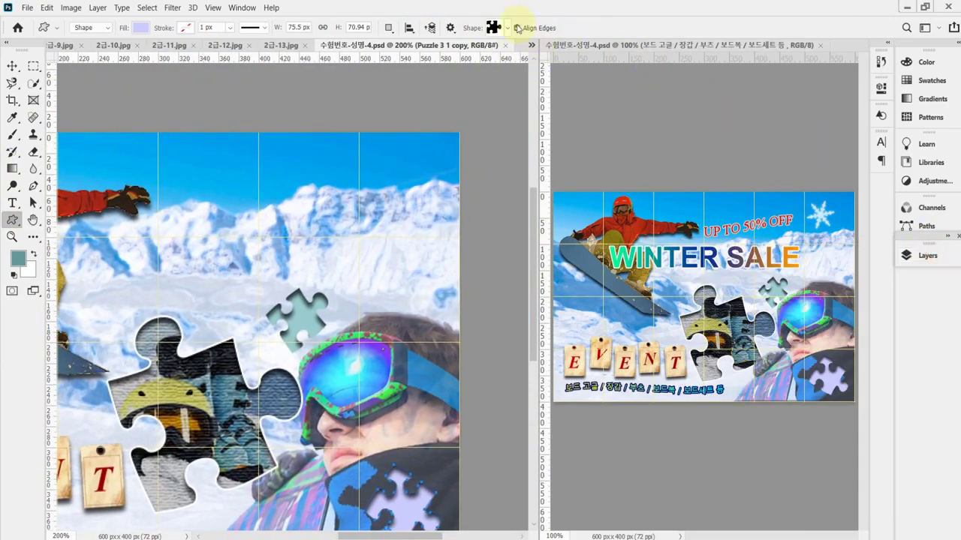
{"action": "left_click", "coordinate": [507, 28]}
{"action": "left_click", "coordinate": [375, 146]}
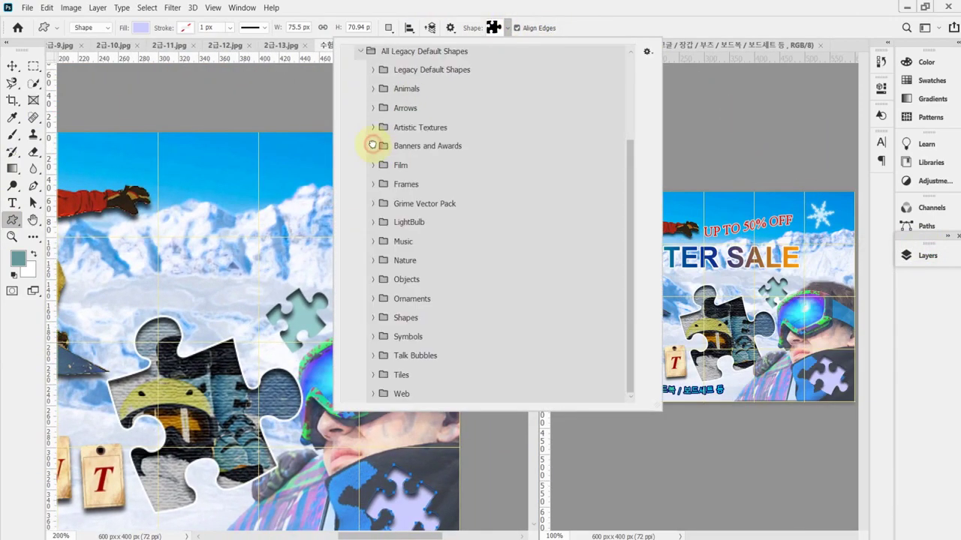
{"action": "left_click", "coordinate": [370, 261]}
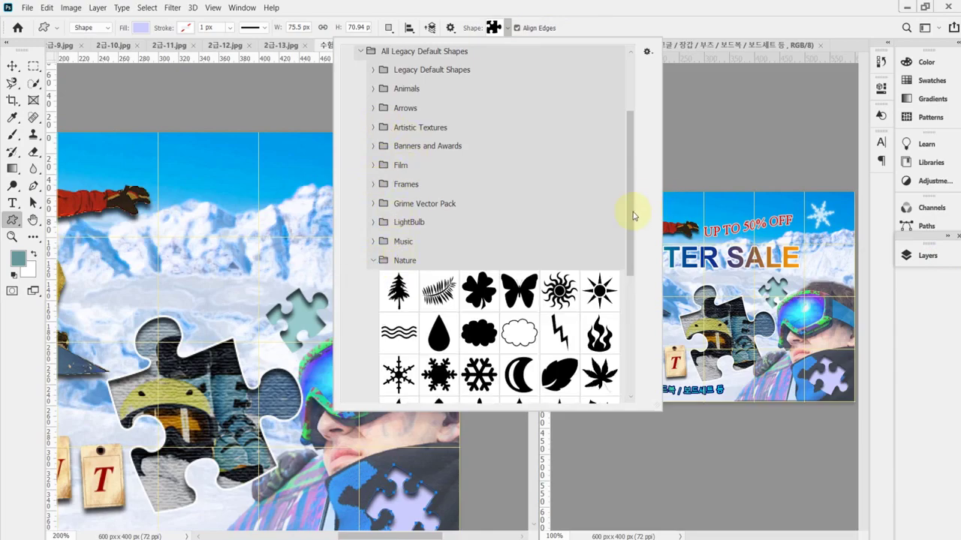
{"action": "left_click_drag", "start_coordinate": [628, 213], "coordinate": [639, 255]}
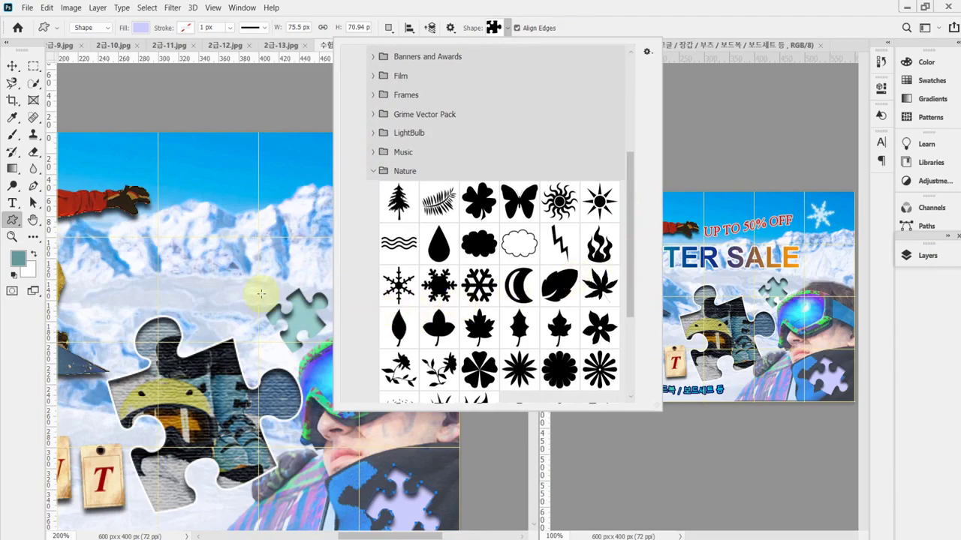
{"action": "left_click", "coordinate": [399, 286]}
{"action": "key", "text": "Escape"}
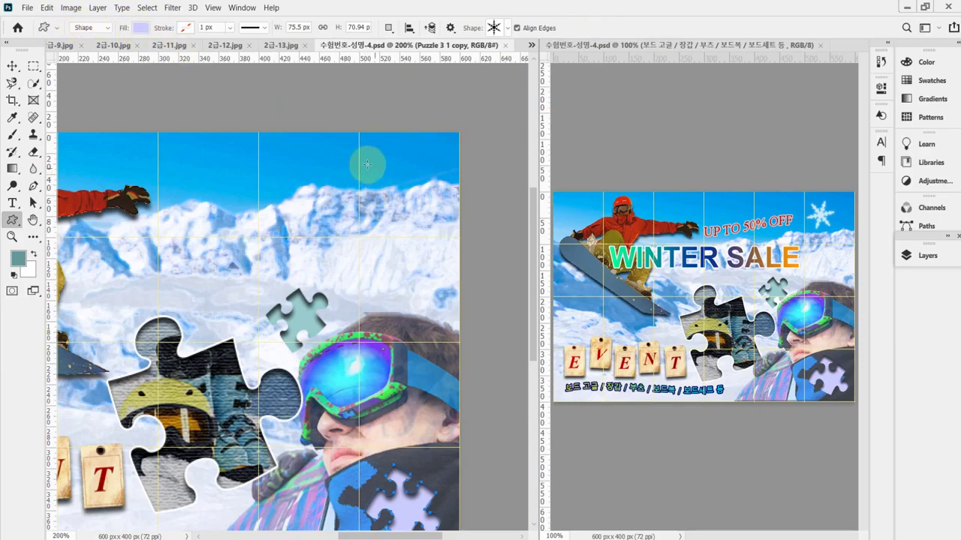
{"action": "left_click_drag", "start_coordinate": [373, 164], "coordinate": [446, 223]}
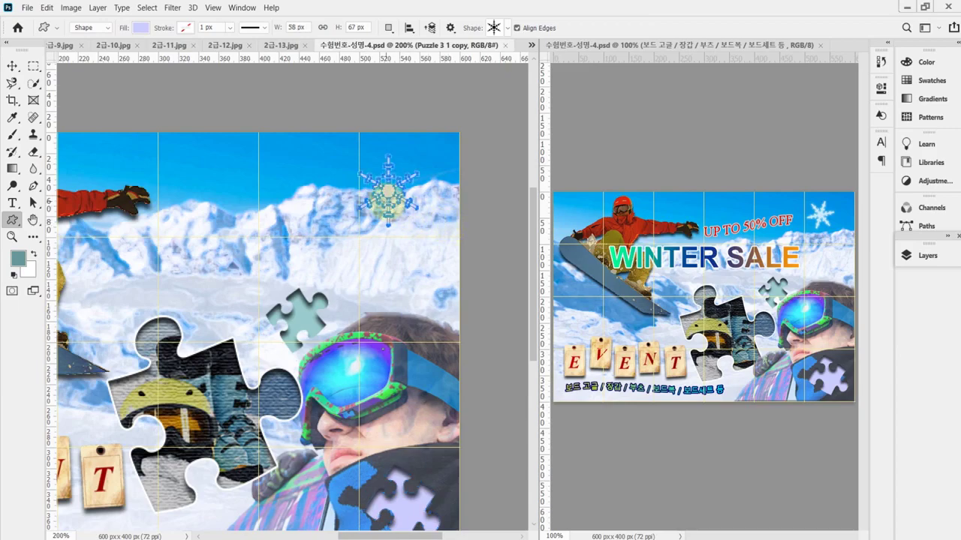
{"action": "left_click_drag", "start_coordinate": [385, 197], "coordinate": [384, 190]}
Scale the snowflake to about 75.5%, rotate it about 33.7° and place it near X 530, Y 28 px
{"action": "key", "text": "ctrl+t"}
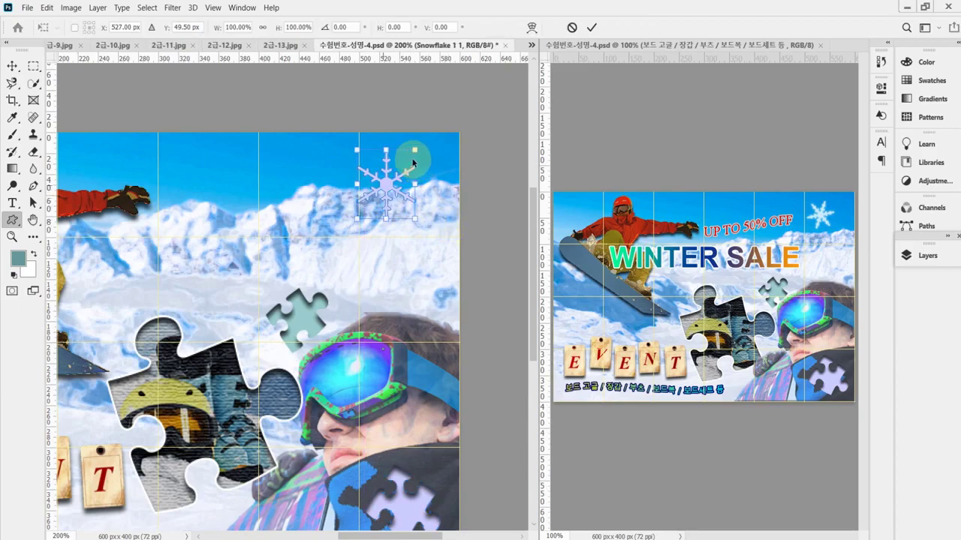
{"action": "left_click_drag", "start_coordinate": [414, 149], "coordinate": [454, 191]}
{"action": "mouse_move", "coordinate": [382, 199]}
{"action": "left_mouse_down"}
{"action": "mouse_move", "coordinate": [385, 177]}
{"action": "mouse_move", "coordinate": [428, 193]}
{"action": "mouse_move", "coordinate": [450, 167]}
{"action": "mouse_move", "coordinate": [391, 168]}
{"action": "mouse_move", "coordinate": [387, 157]}
{"action": "mouse_move", "coordinate": [393, 166]}
{"action": "left_mouse_up"}
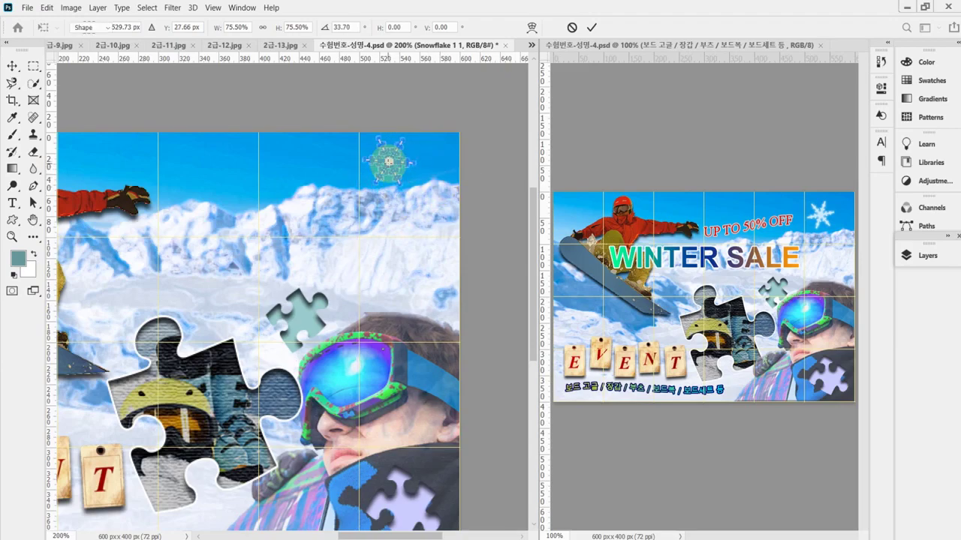
{"action": "key", "text": "Return"}
Change the snowflake's fill colour to white (#ffffff)
{"action": "left_click", "coordinate": [927, 256]}
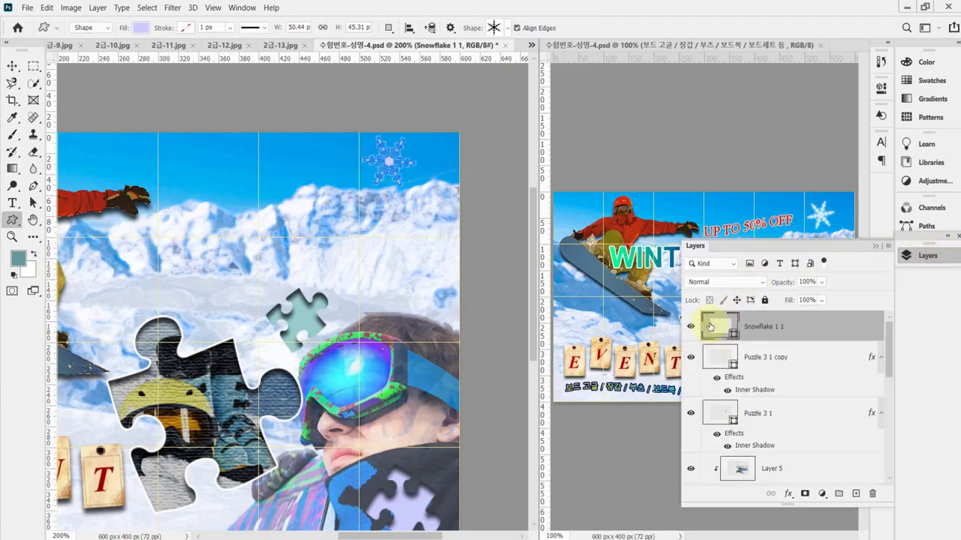
{"action": "double_click", "coordinate": [716, 324]}
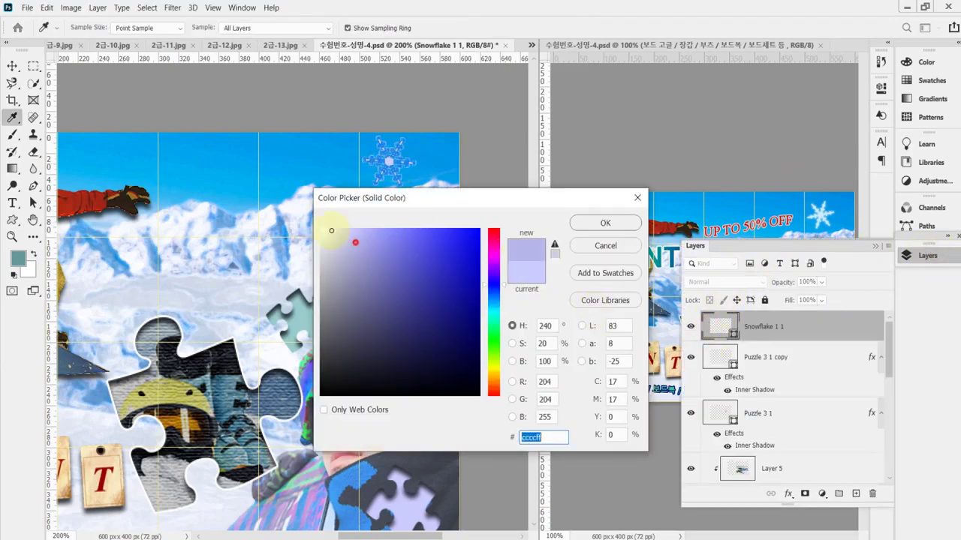
{"action": "left_click", "coordinate": [303, 217]}
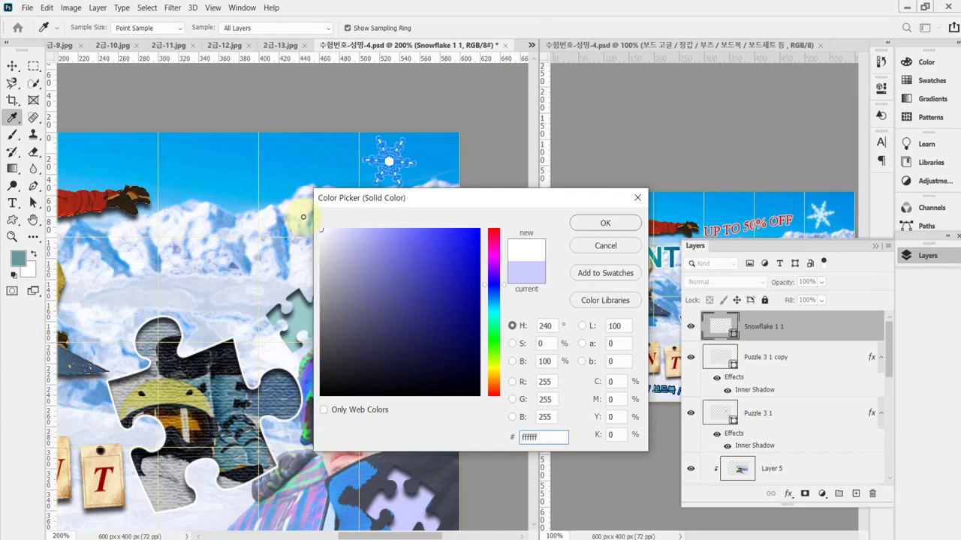
{"action": "left_click", "coordinate": [605, 223]}
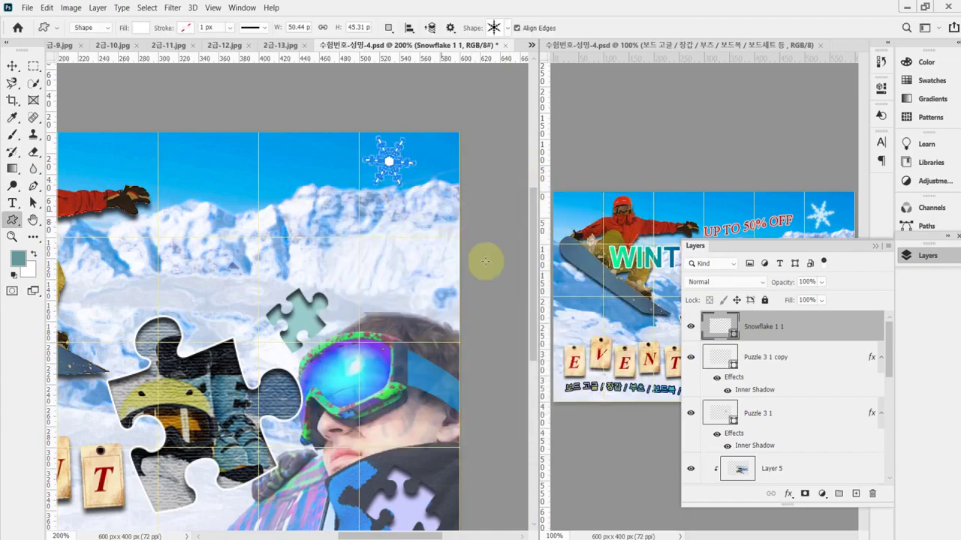
Add a white Outer Glow to the snowflake with Screen mode, 75% opacity and 0% spread, and save the poster
{"action": "left_click", "coordinate": [788, 494]}
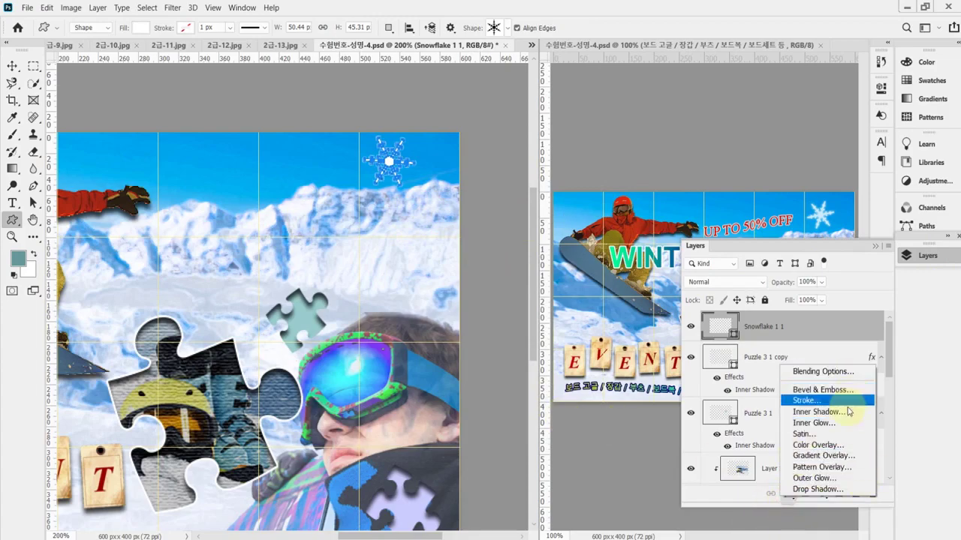
{"action": "left_click", "coordinate": [846, 483]}
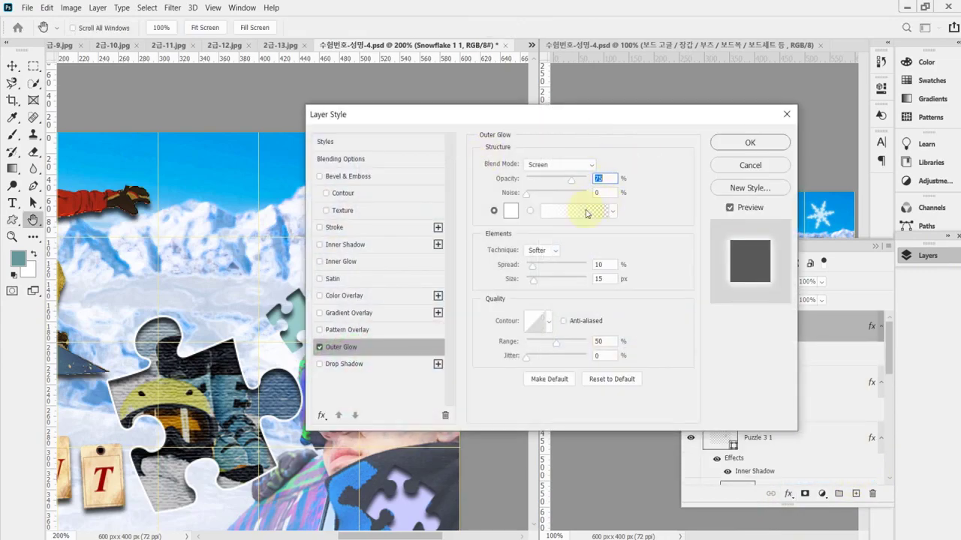
{"action": "left_click", "coordinate": [613, 264]}
{"action": "left_click", "coordinate": [610, 278]}
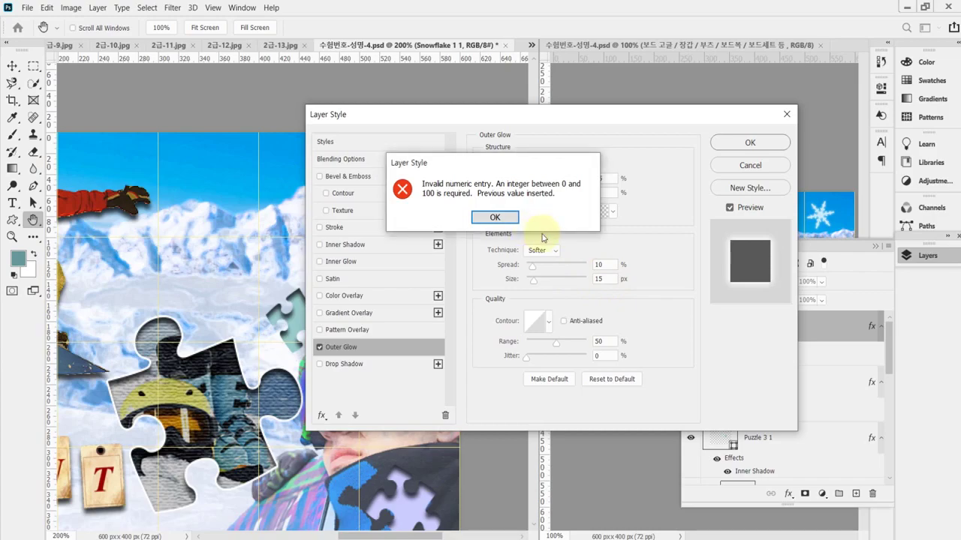
{"action": "key", "text": "Return"}
{"action": "type", "text": "0"}
{"action": "left_click", "coordinate": [611, 278]}
{"action": "key", "text": "Return"}
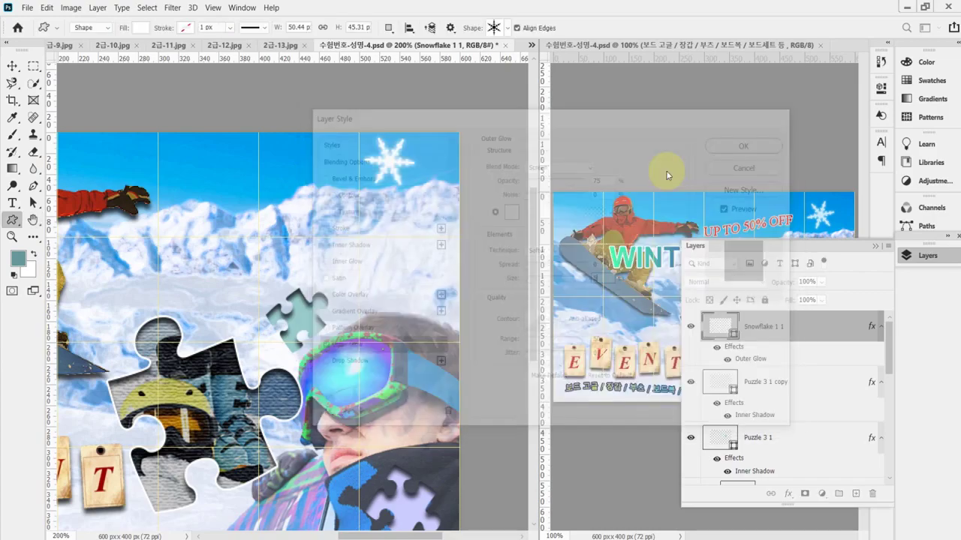
{"action": "key", "text": "ctrl+s"}
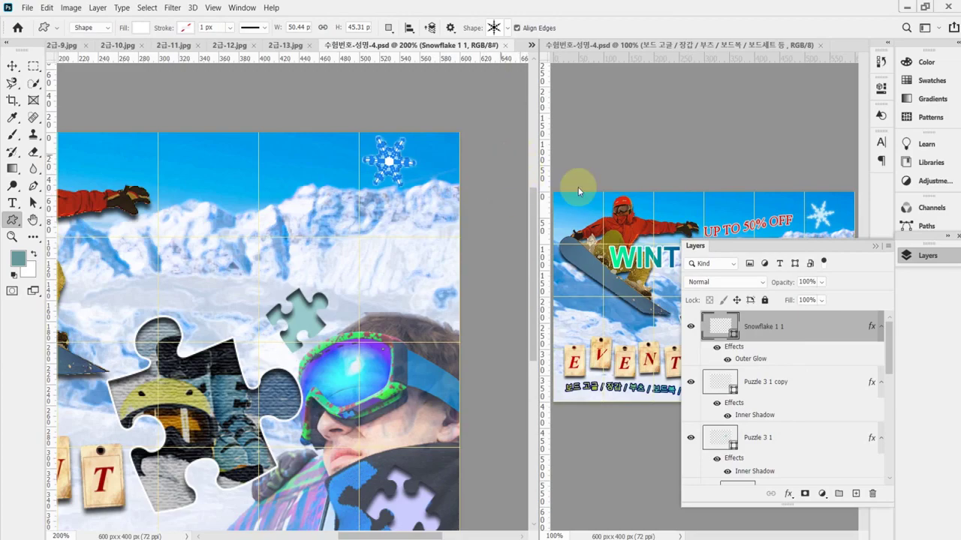
Set the snowflake layer's opacity to 80% and save the poster
{"action": "left_click", "coordinate": [780, 285]}
{"action": "type", "text": "80"}
{"action": "key", "text": "Return"}
{"action": "key", "text": "ctrl+s"}
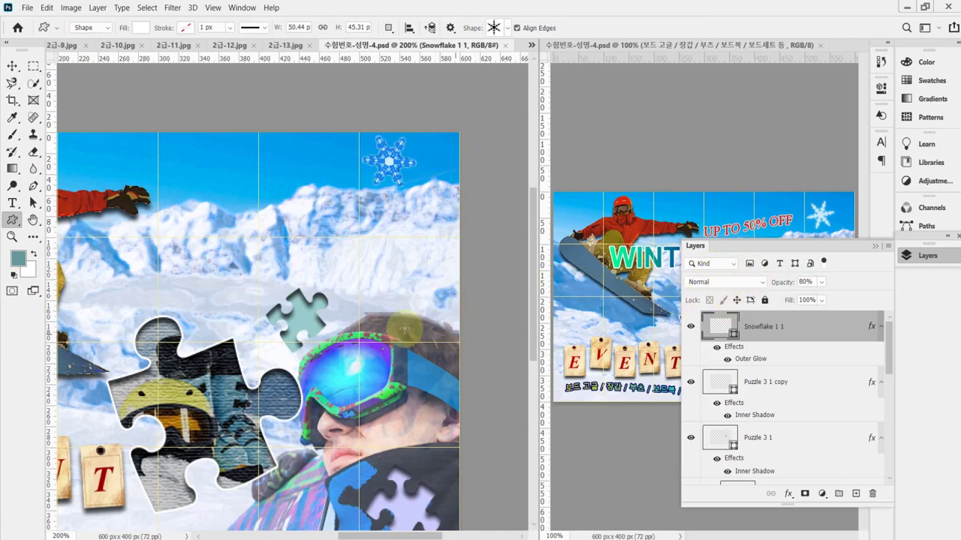
Switch to Notepad, copy the line "WINTER SALE" and return to the poster in Photoshop
{"action": "key", "text": "ctrl+1"}
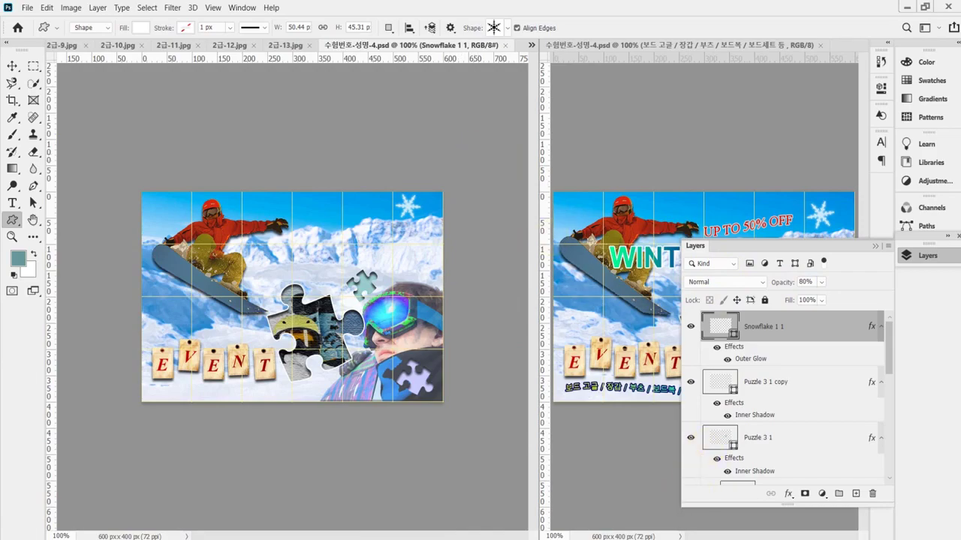
{"action": "key", "text": "alt+Tab"}
{"action": "left_click_drag", "start_coordinate": [570, 465], "coordinate": [492, 468]}
{"action": "key", "text": "ctrl+c"}
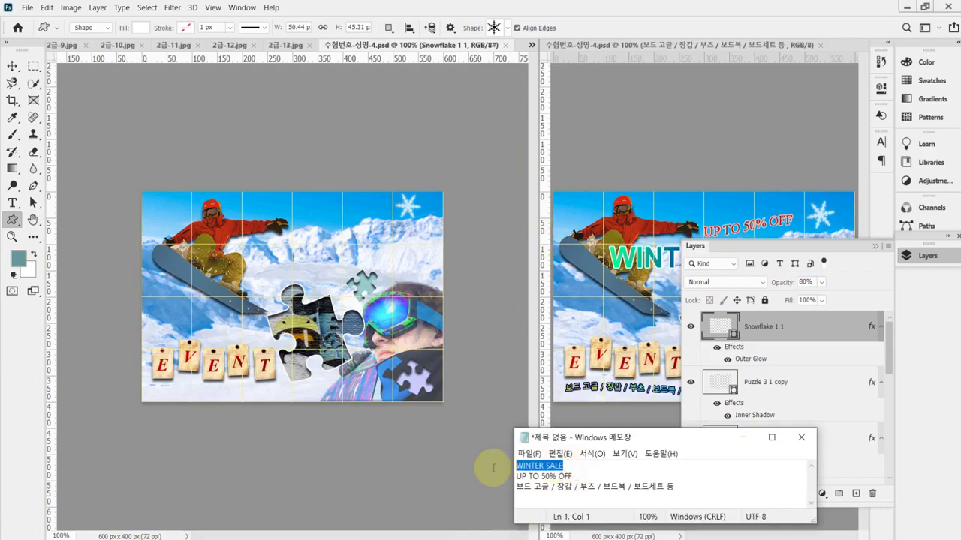
{"action": "left_click", "coordinate": [315, 6]}
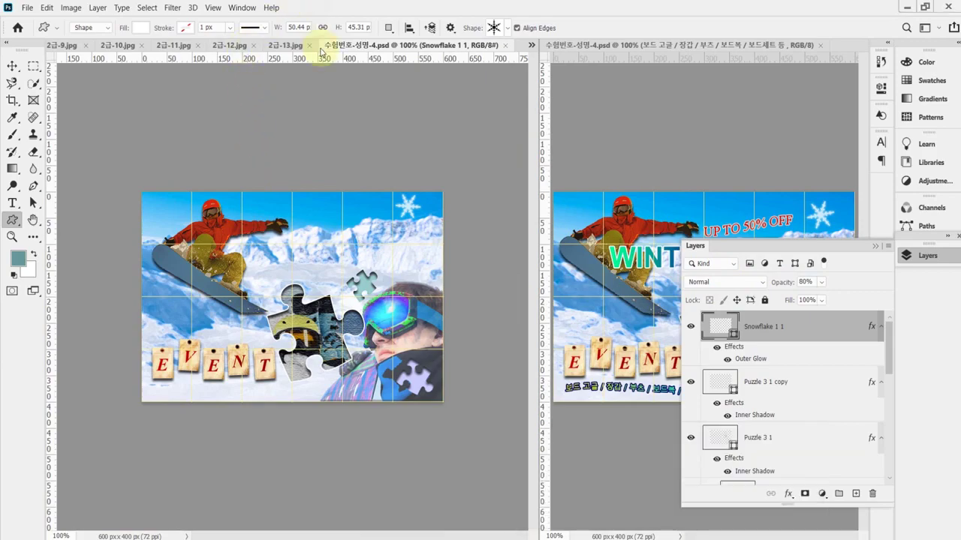
Start a horizontal text layer over the snowboarder's legs and set its font to Arial Bold
{"action": "left_click_drag", "start_coordinate": [12, 202], "coordinate": [53, 203]}
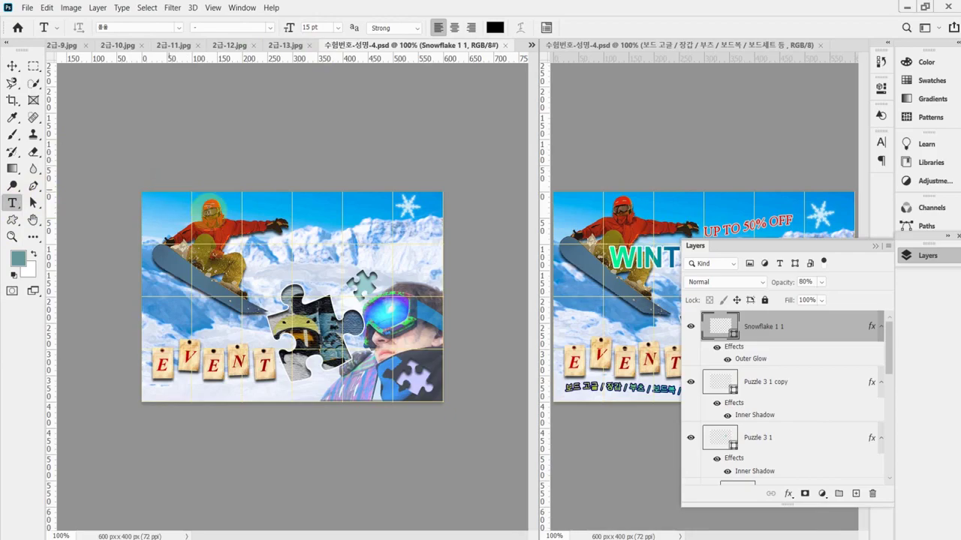
{"action": "left_click", "coordinate": [203, 251]}
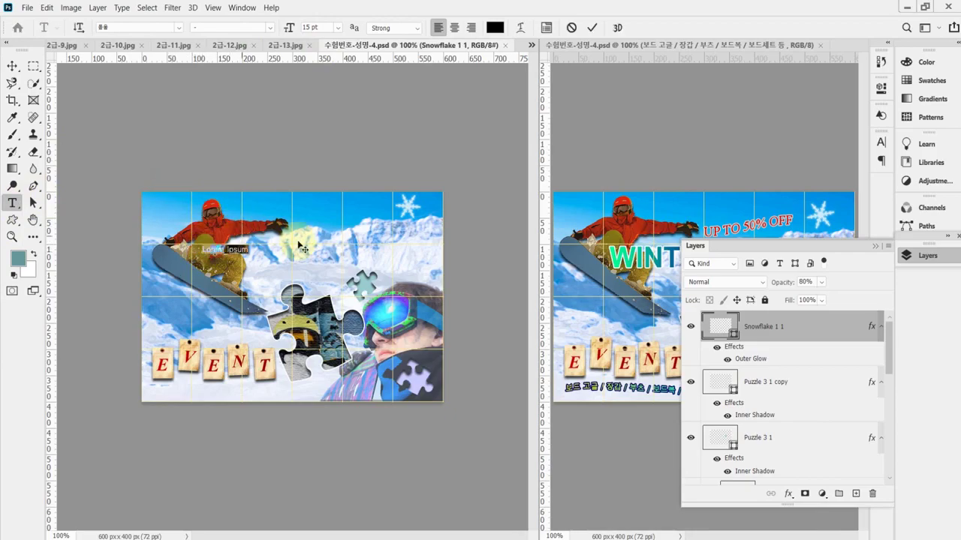
{"action": "left_click", "coordinate": [130, 26]}
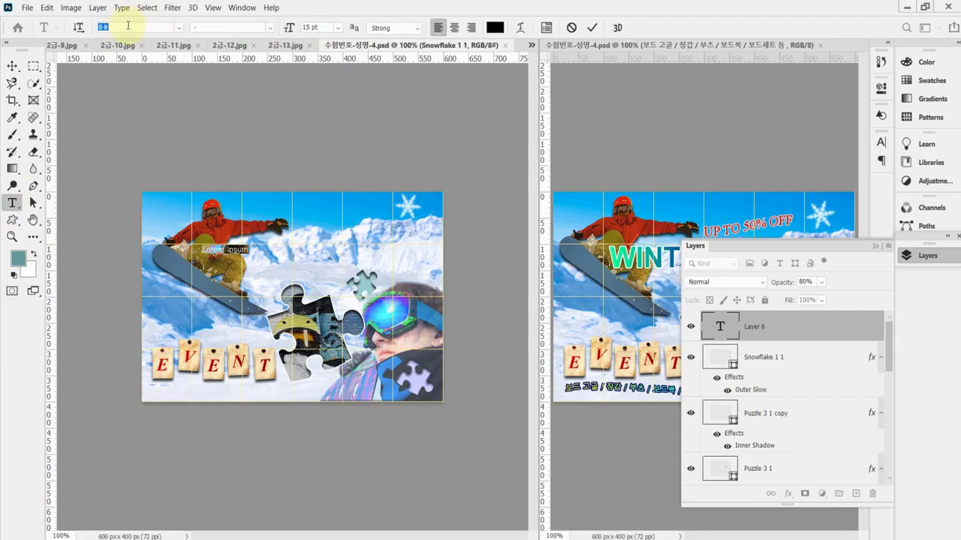
{"action": "type", "text": "ari"}
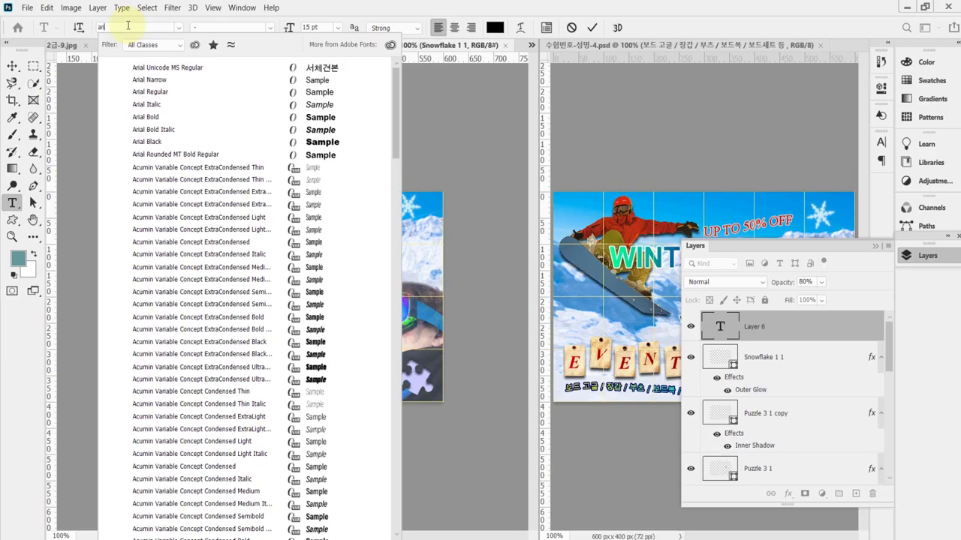
{"action": "key", "text": "Down"}
{"action": "key", "text": "Down"}
{"action": "key", "text": "Down"}
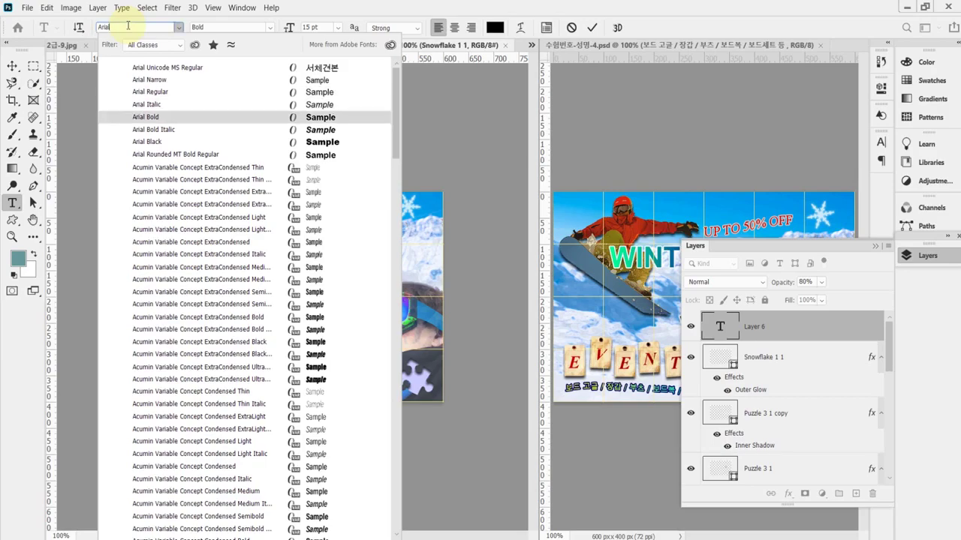
{"action": "key", "text": "Escape"}
{"action": "key", "text": "Escape"}
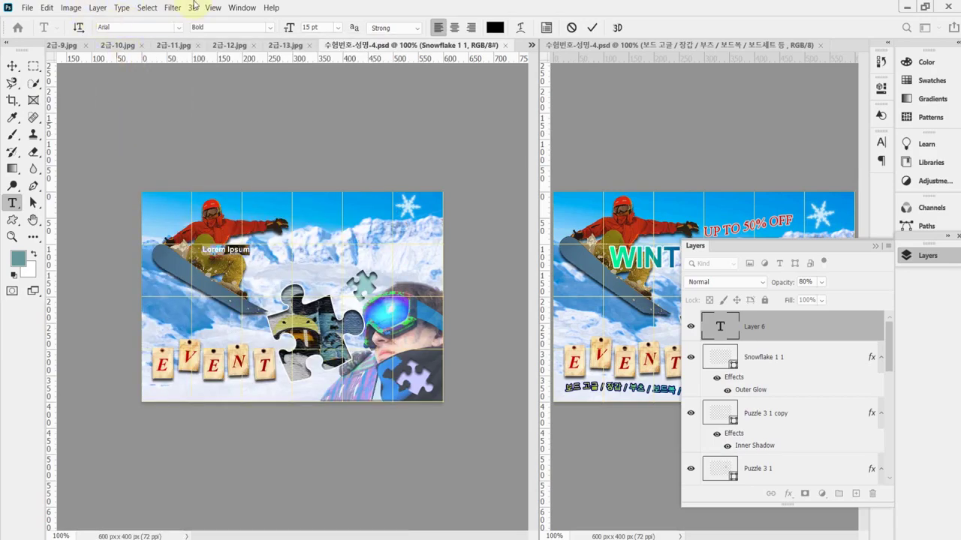
Set the text size to 55 pt and replace the placeholder with the copied text "WINTER SALE"
{"action": "left_click", "coordinate": [288, 29]}
{"action": "type", "text": "55"}
{"action": "key", "text": "Return"}
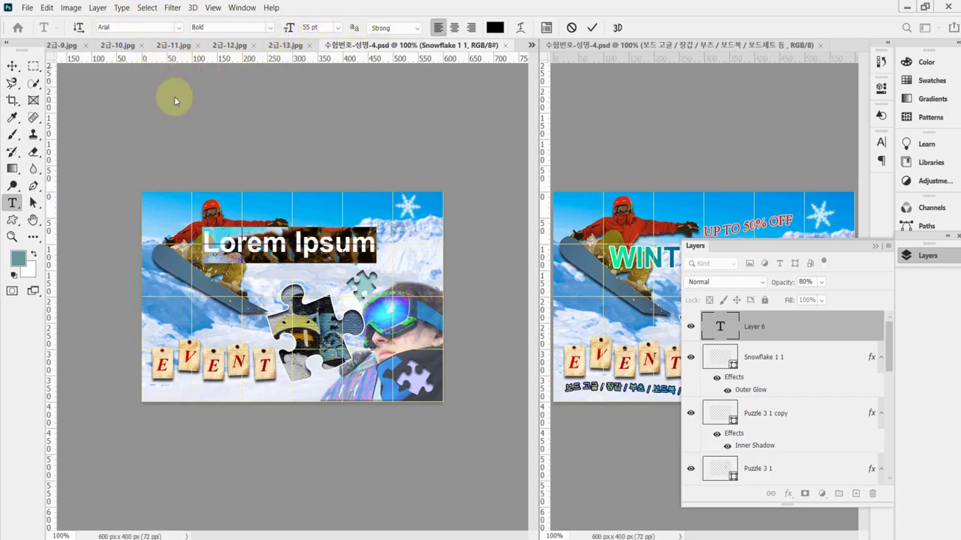
{"action": "left_click", "coordinate": [294, 214]}
{"action": "key", "text": "ctrl+a"}
{"action": "key", "text": "ctrl+v"}
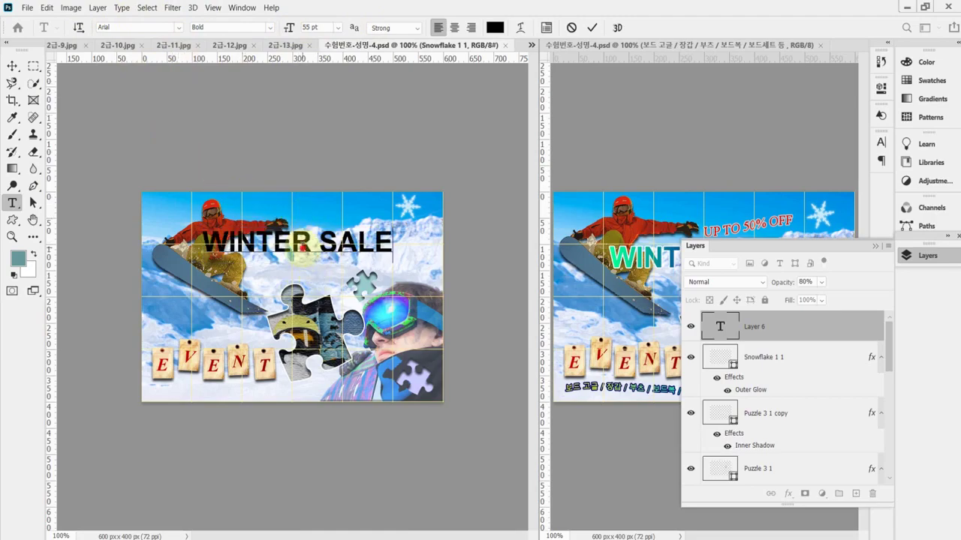
Move the "WINTER SALE" text slightly down and left so it overlaps the snowboard and sits above the puzzle pieces
{"action": "key", "text": "ctrl+a"}
{"action": "left_click_drag", "start_coordinate": [301, 252], "coordinate": [333, 310]}
{"action": "left_click", "coordinate": [337, 314]}
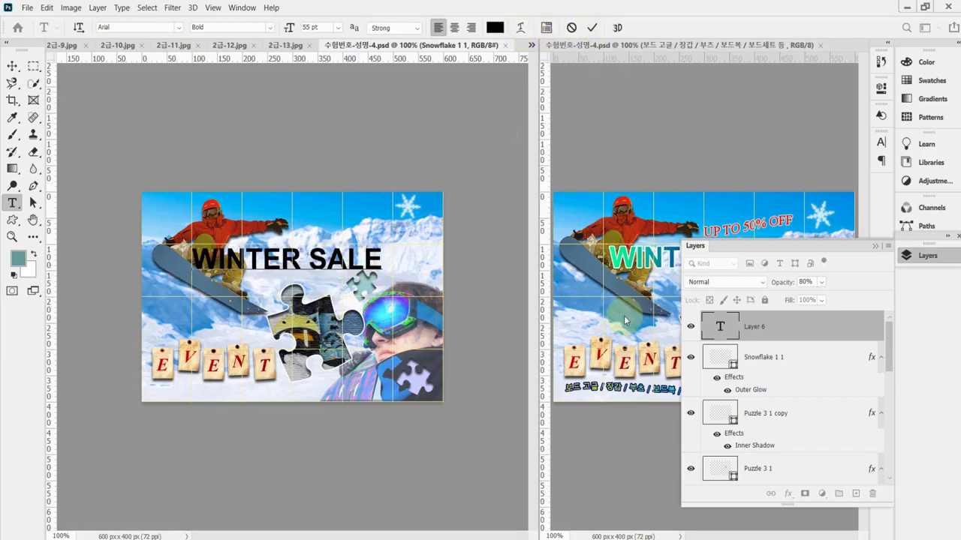
Commit the title text and add a 2 px outside stroke to the WINTER SALE layer
{"action": "left_click", "coordinate": [783, 491]}
{"action": "left_click", "coordinate": [787, 496]}
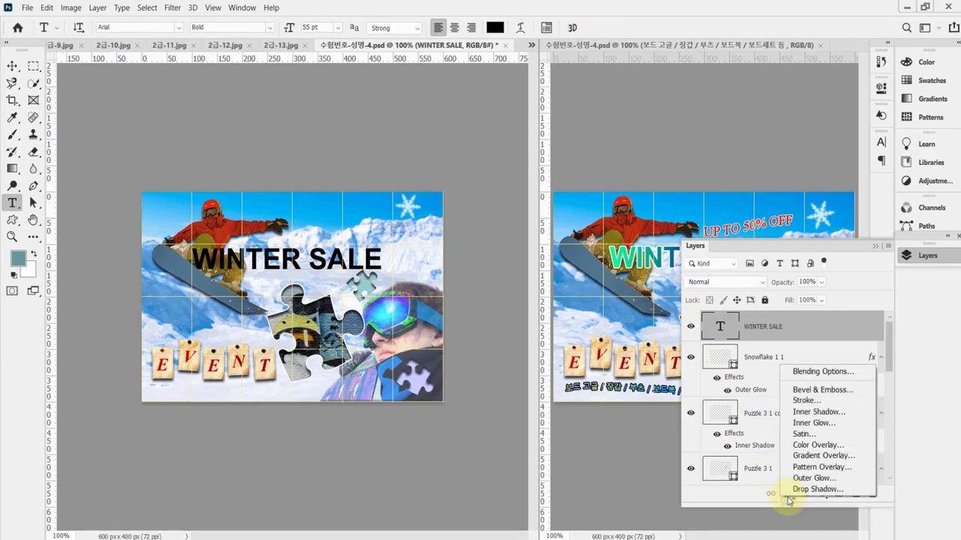
{"action": "left_click", "coordinate": [809, 400]}
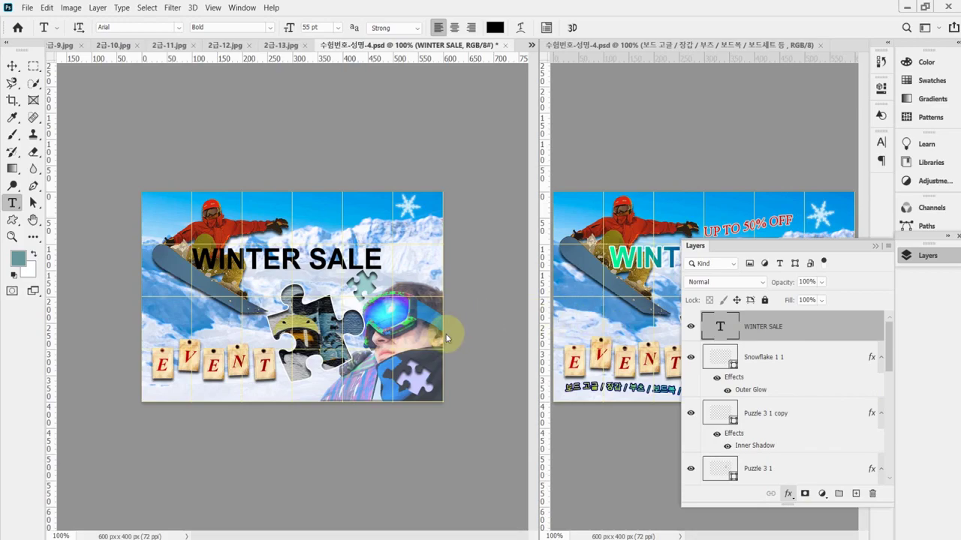
{"action": "type", "text": "2"}
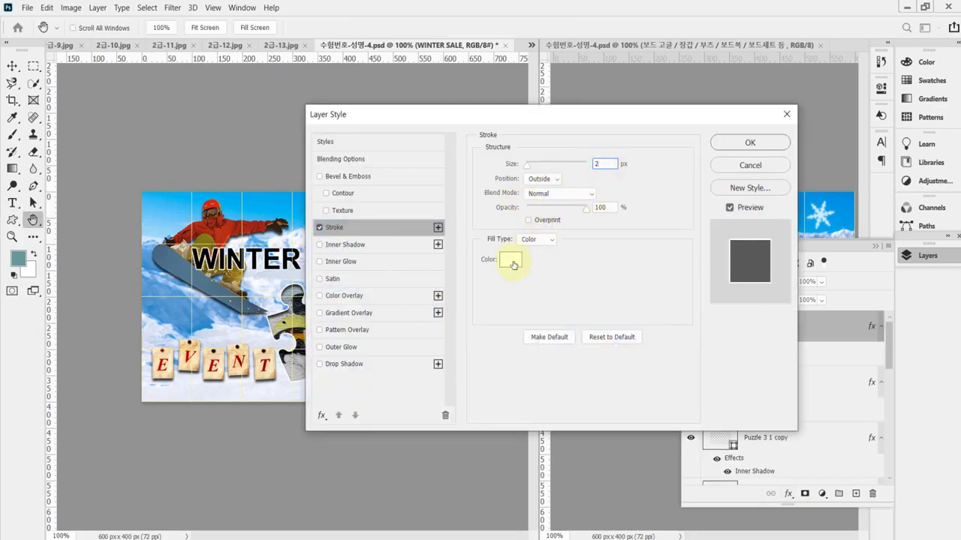
Add a gradient overlay to the WINTER SALE layer and set the gradient's starting colour stop to #0f9
{"action": "left_click", "coordinate": [352, 313]}
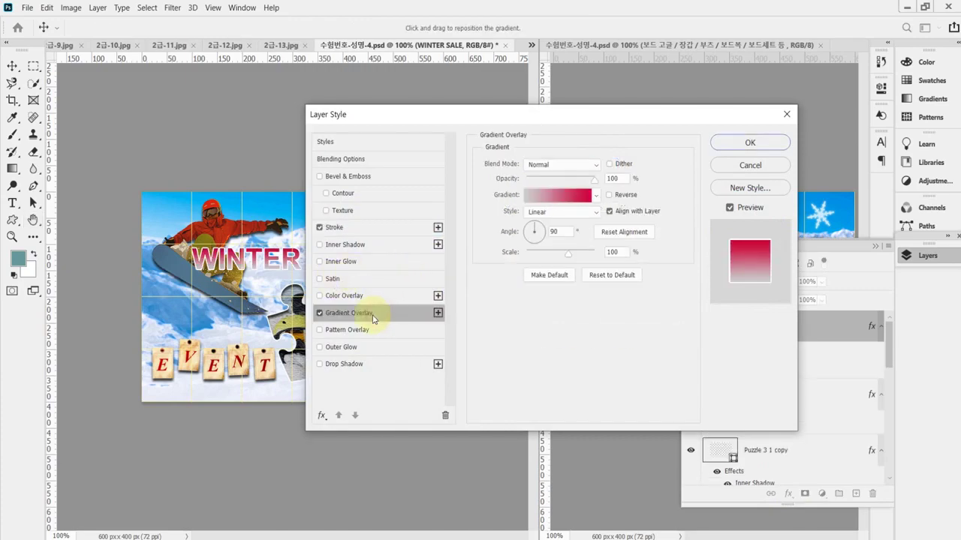
{"action": "left_click", "coordinate": [551, 198]}
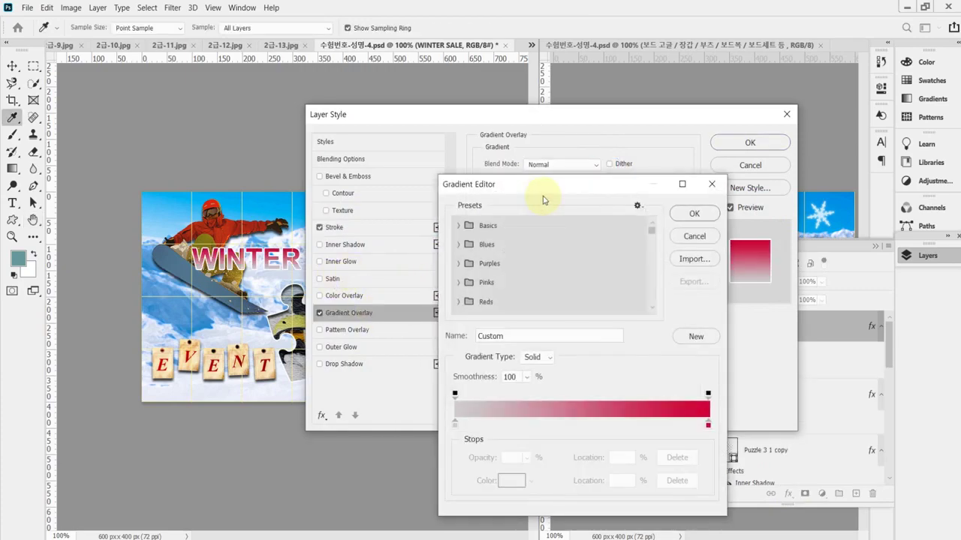
{"action": "double_click", "coordinate": [454, 424]}
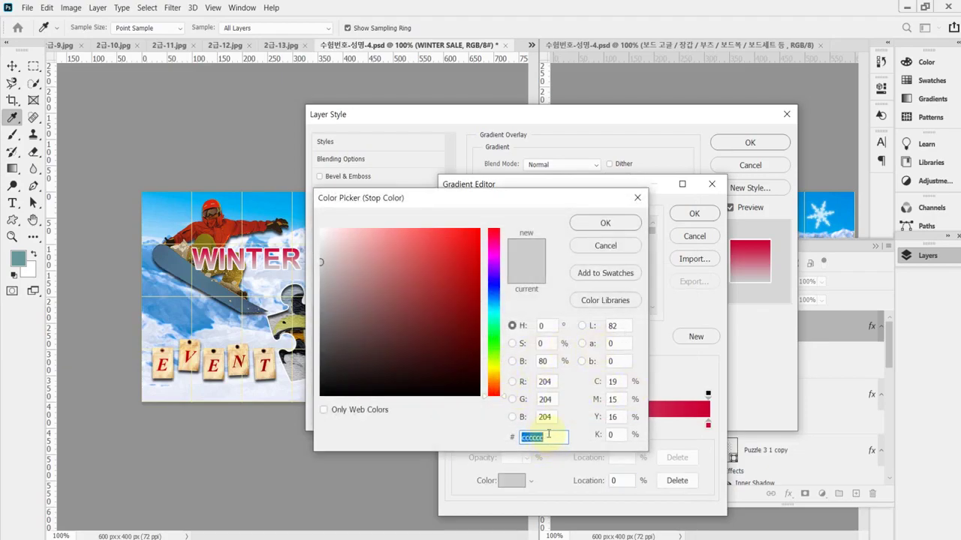
{"action": "type", "text": "0f"}
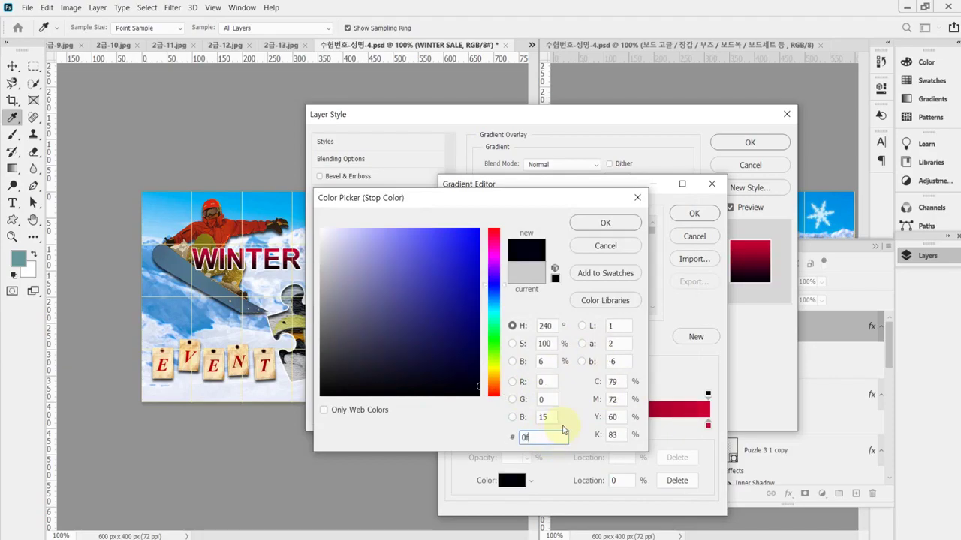
{"action": "type", "text": "99"}
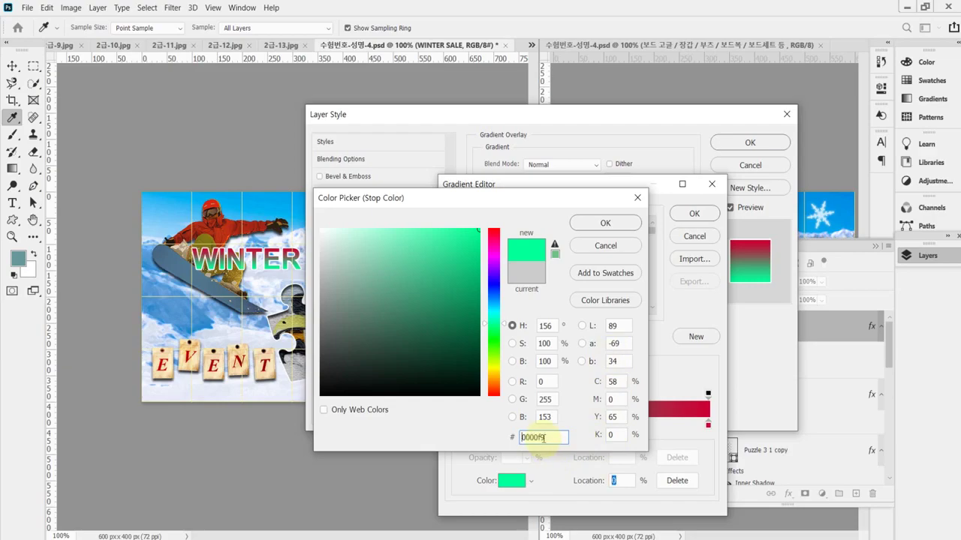
{"action": "key", "text": "Return"}
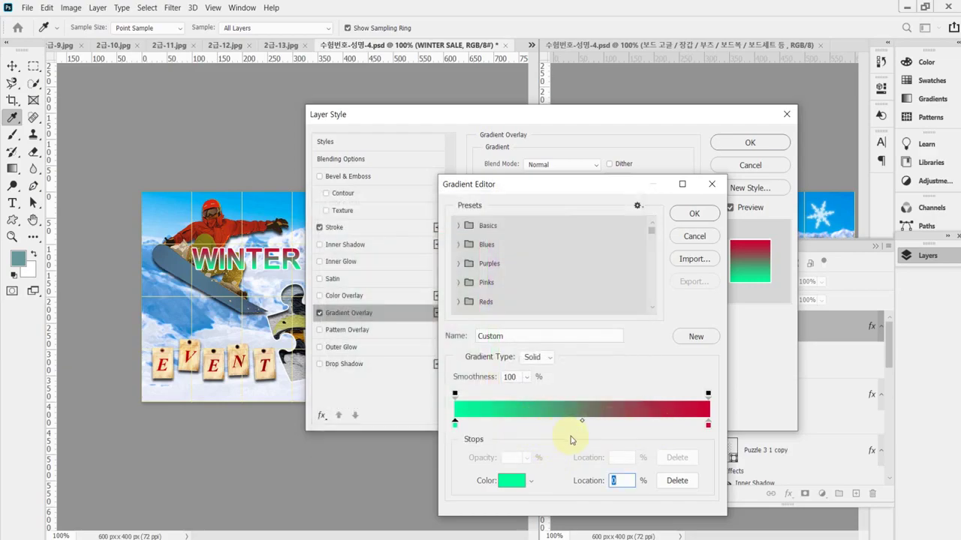
Add a colour stop near the gradient's middle at 48% and set its colour to #039
{"action": "left_click", "coordinate": [578, 427]}
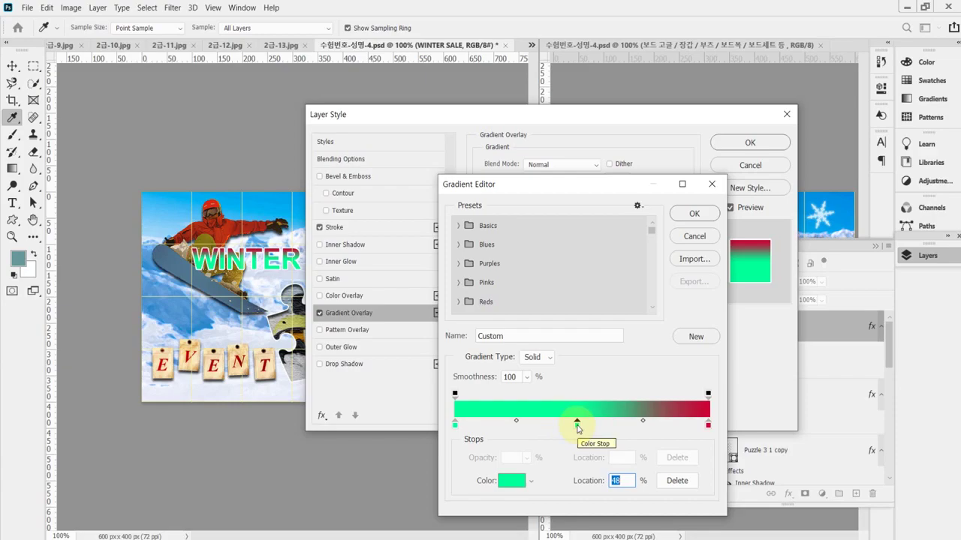
{"action": "double_click", "coordinate": [577, 426]}
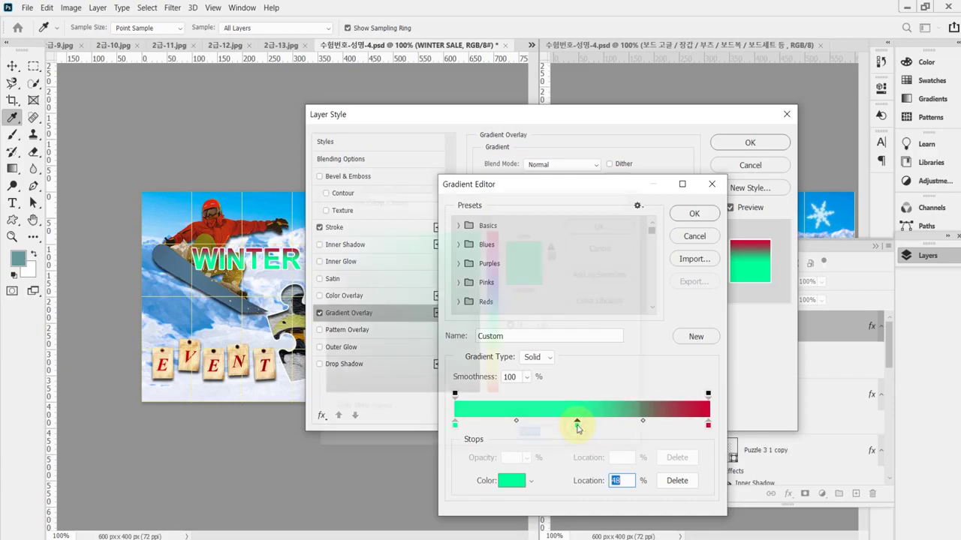
{"action": "type", "text": "0"}
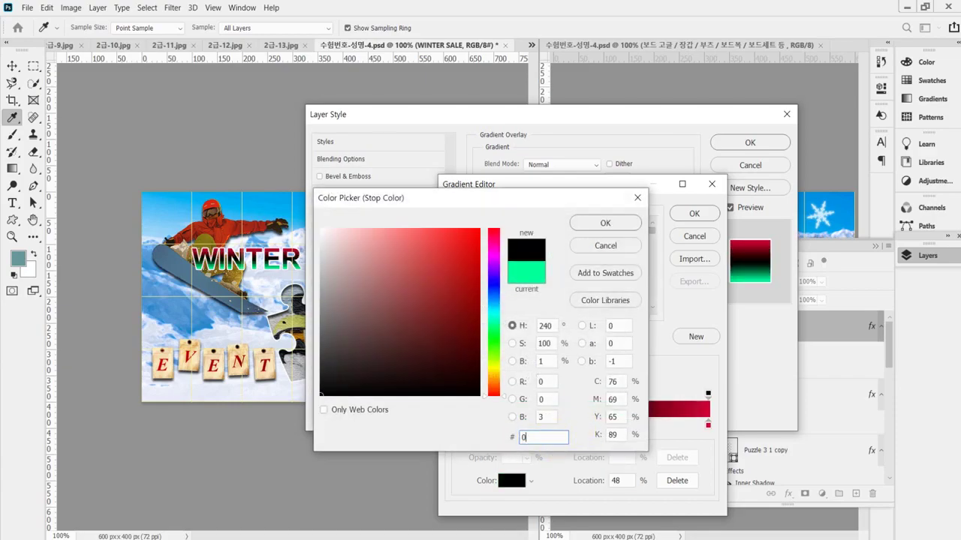
{"action": "type", "text": "39"}
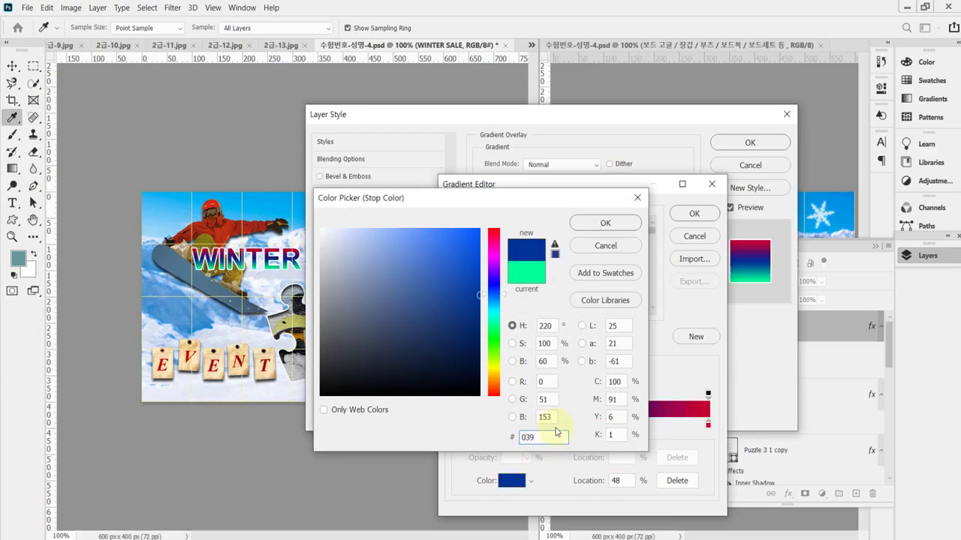
{"action": "key", "text": "Return"}
Set the gradient's end colour stop to #f90 and accept the edited gradient
{"action": "left_click", "coordinate": [708, 426]}
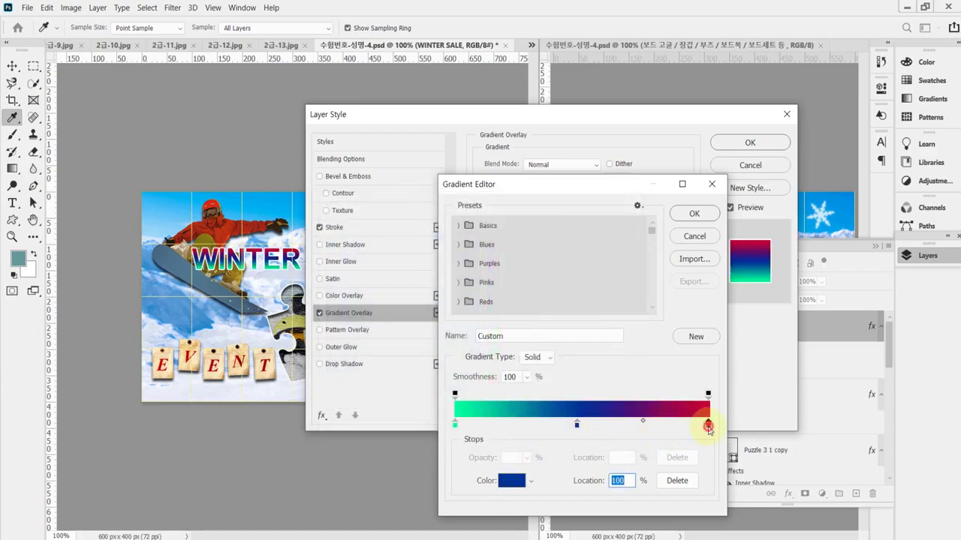
{"action": "double_click", "coordinate": [707, 426]}
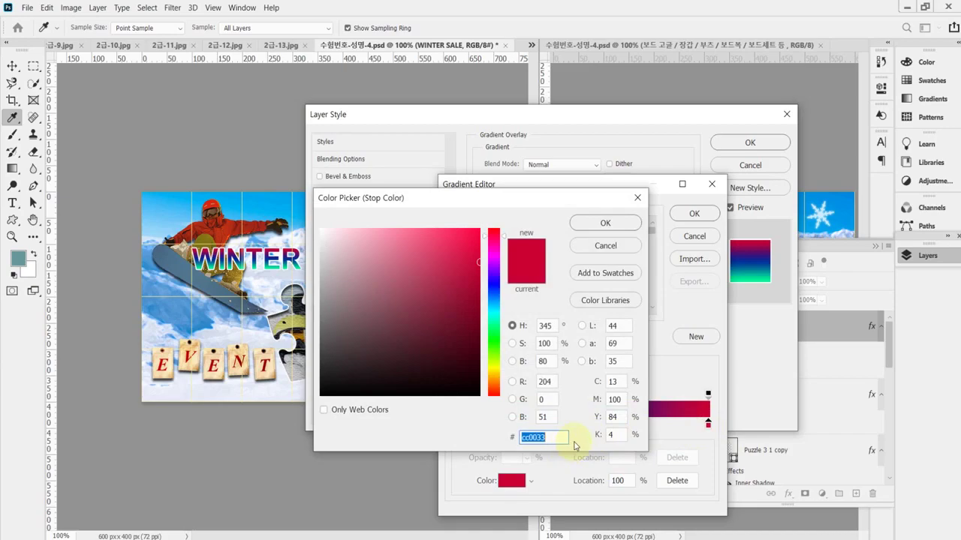
{"action": "type", "text": "f90"}
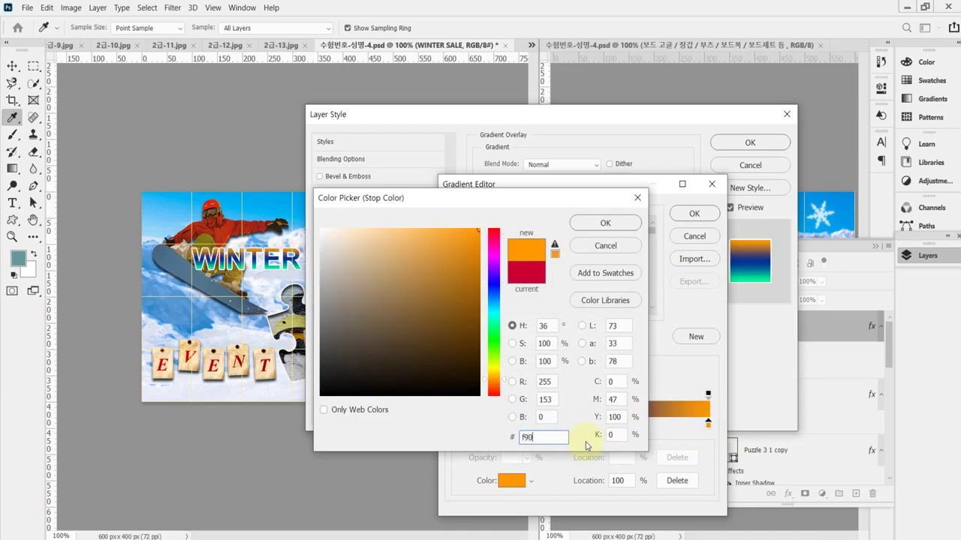
{"action": "key", "text": "Return"}
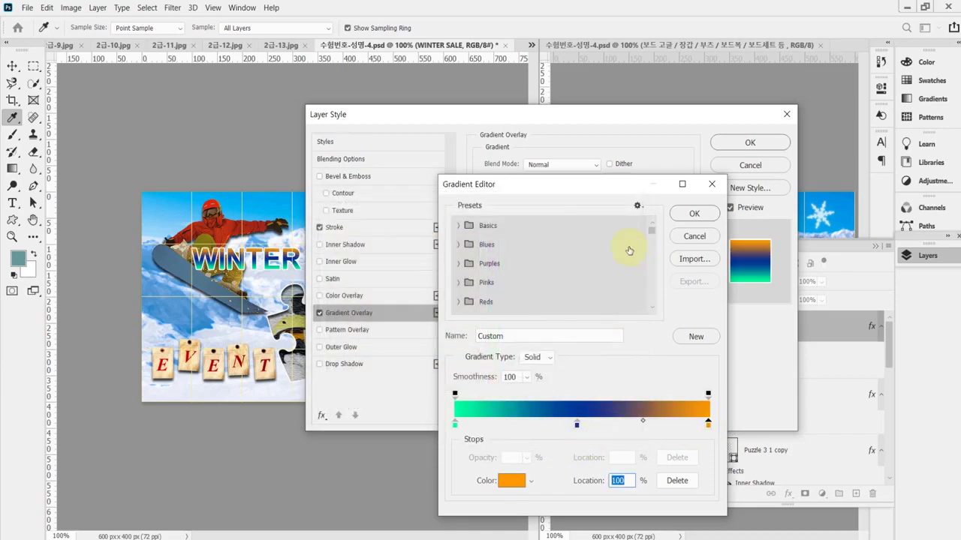
{"action": "left_click", "coordinate": [694, 214]}
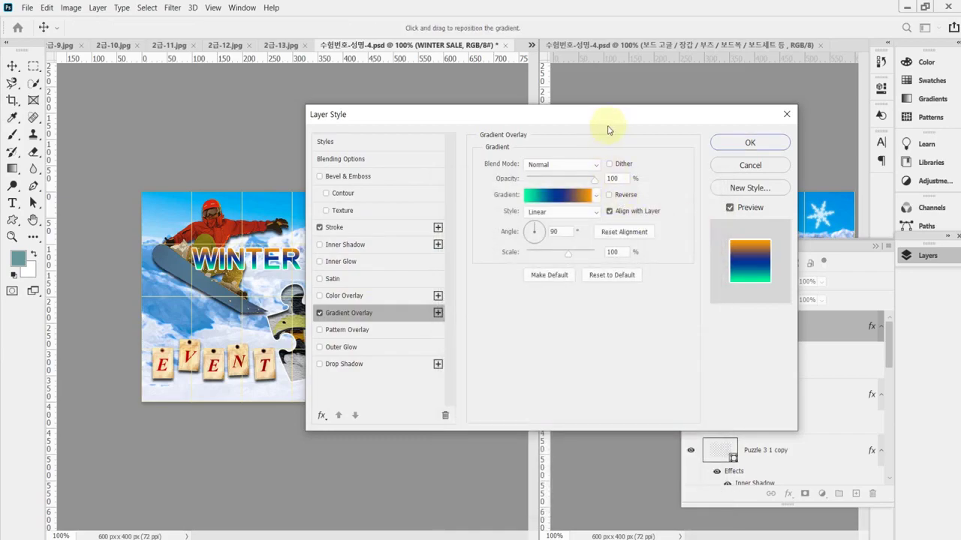
Set the gradient overlay's angle to 0°, apply the layer style and save the poster
{"action": "left_click_drag", "start_coordinate": [617, 120], "coordinate": [617, 302]}
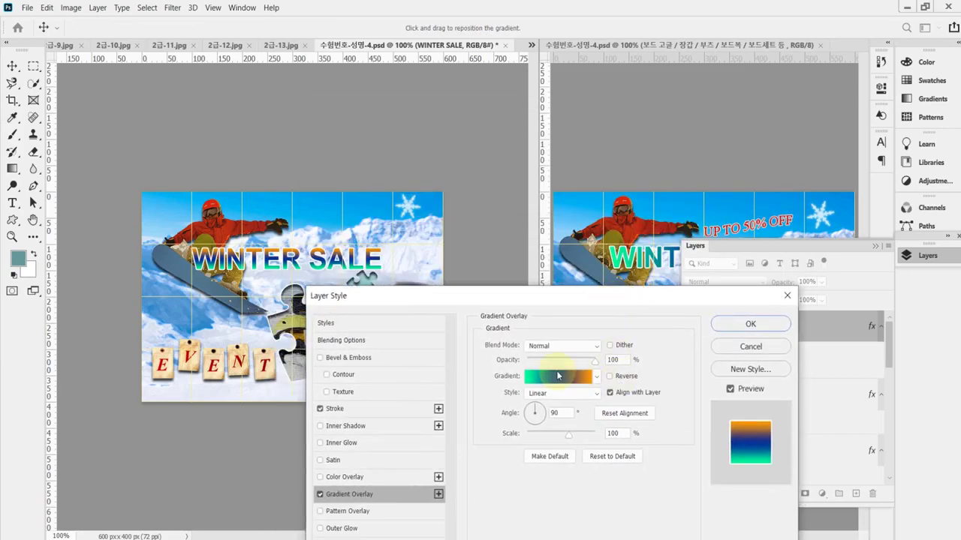
{"action": "left_click_drag", "start_coordinate": [563, 414], "coordinate": [533, 412]}
{"action": "type", "text": "00"}
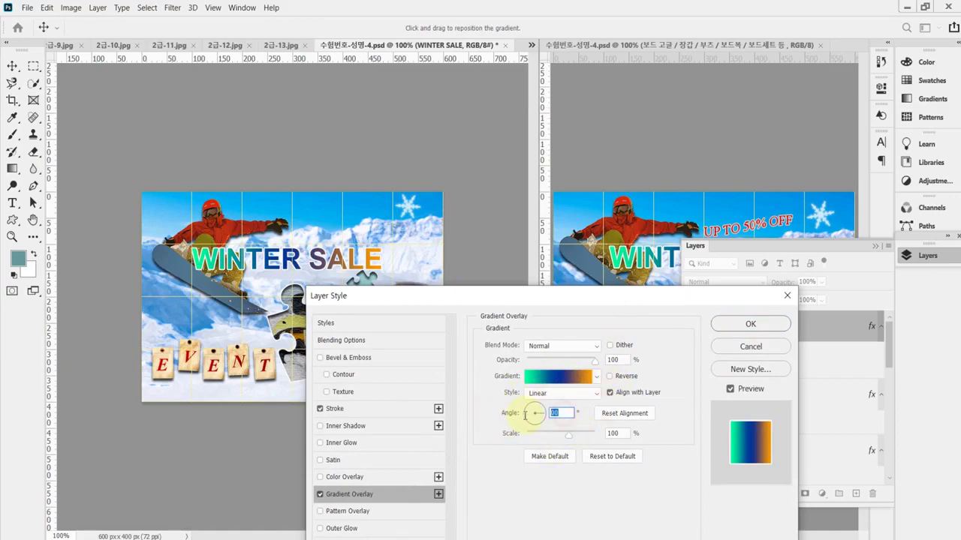
{"action": "left_click", "coordinate": [739, 328]}
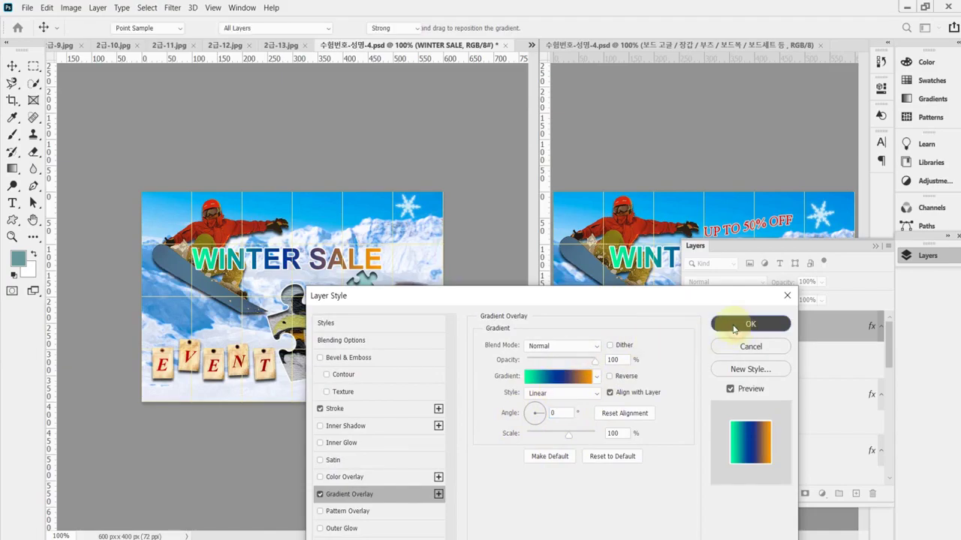
{"action": "key", "text": "ctrl+s"}
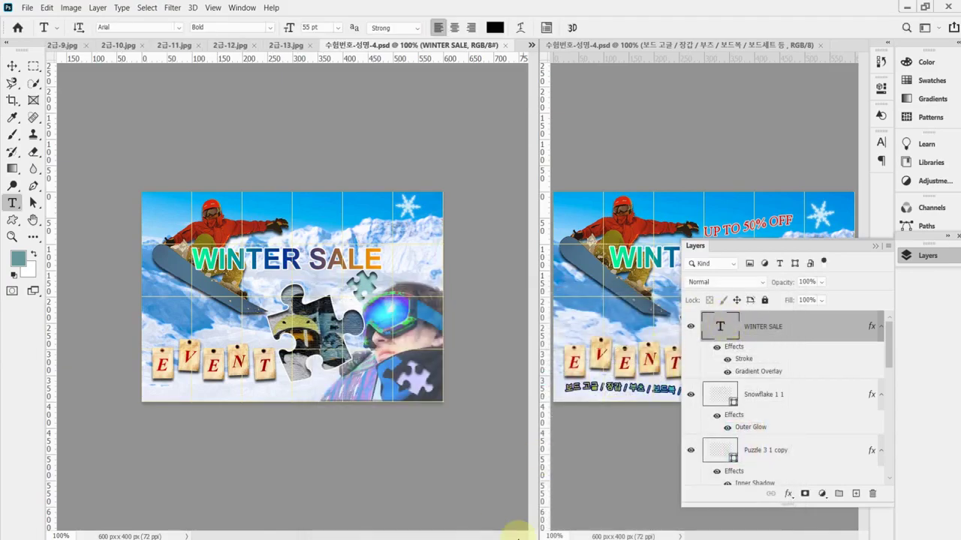
Switch to Notepad, select the line "UP TO 50% OFF" and return to the poster in Photoshop
{"action": "left_click", "coordinate": [608, 534]}
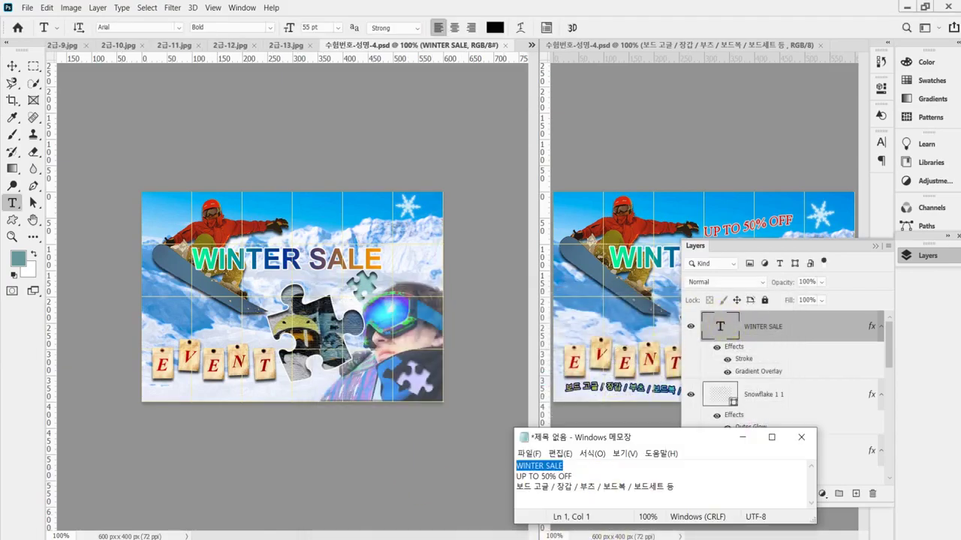
{"action": "left_click_drag", "start_coordinate": [578, 478], "coordinate": [496, 477]}
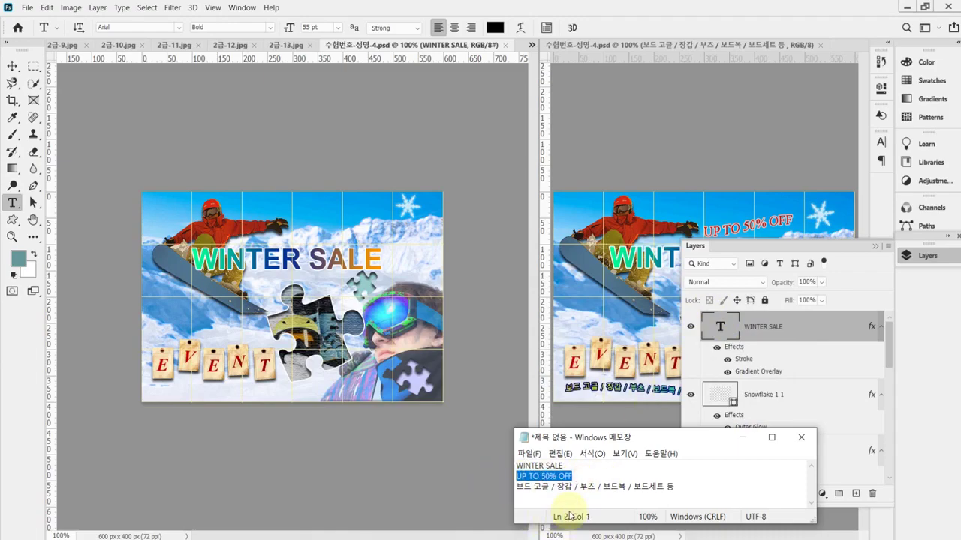
{"action": "left_click", "coordinate": [361, 158]}
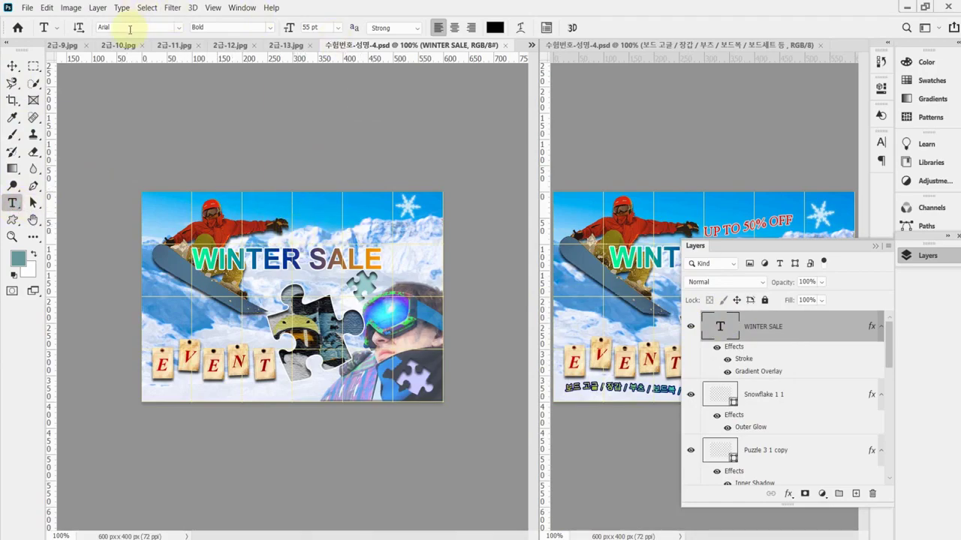
Copy the warped "UP TO 50% OFF" and "보드 고글 / 장갑 / 부츠 / 보드복 / 보드세트 등" text layers from the finished reference document into the poster and save it
{"action": "left_click_drag", "start_coordinate": [748, 252], "coordinate": [748, 275]}
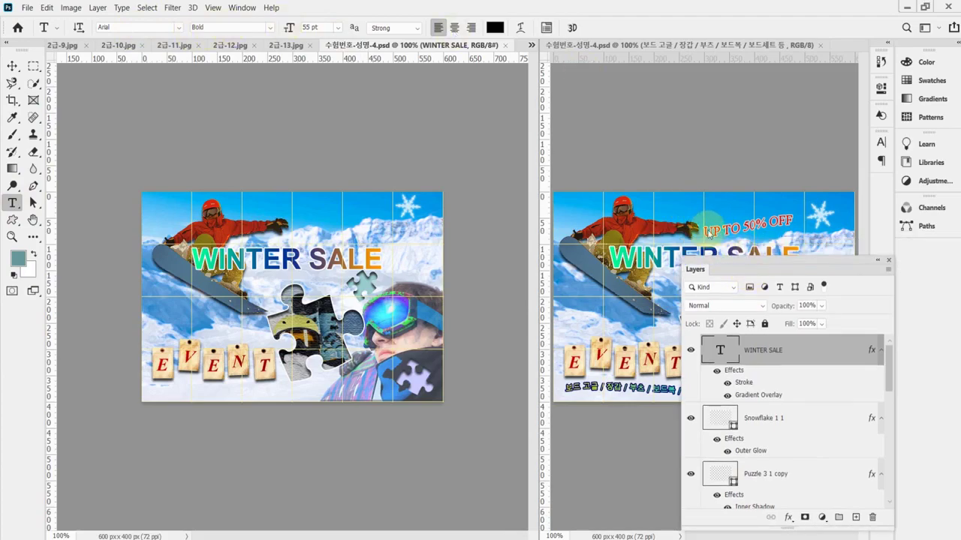
{"action": "left_click", "coordinate": [11, 67]}
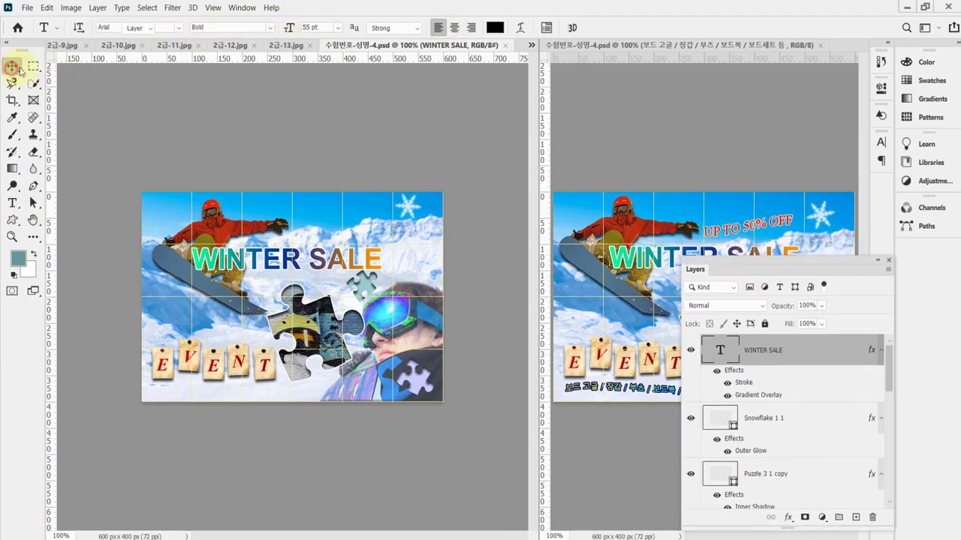
{"action": "left_click", "coordinate": [721, 235]}
{"action": "left_click_drag", "start_coordinate": [722, 235], "coordinate": [343, 227]}
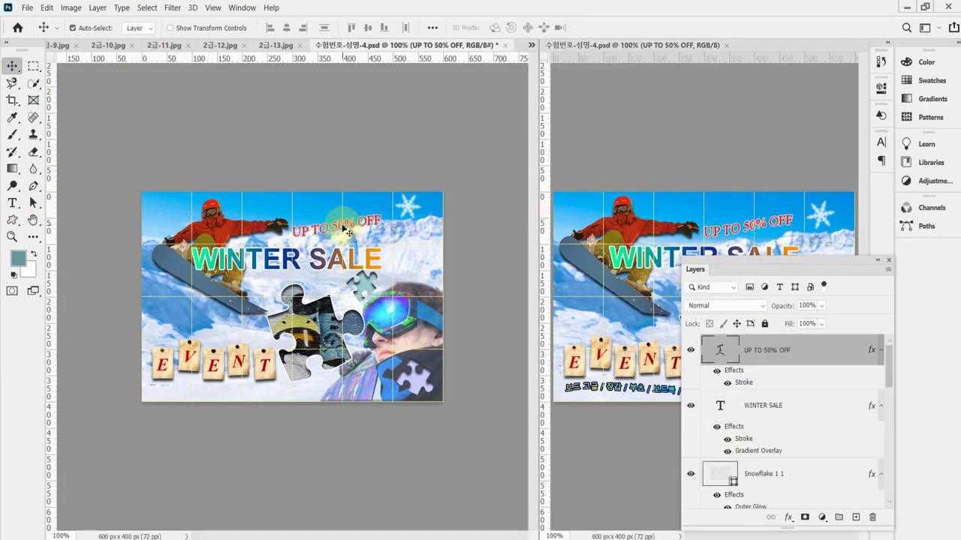
{"action": "left_click_drag", "start_coordinate": [621, 390], "coordinate": [240, 392]}
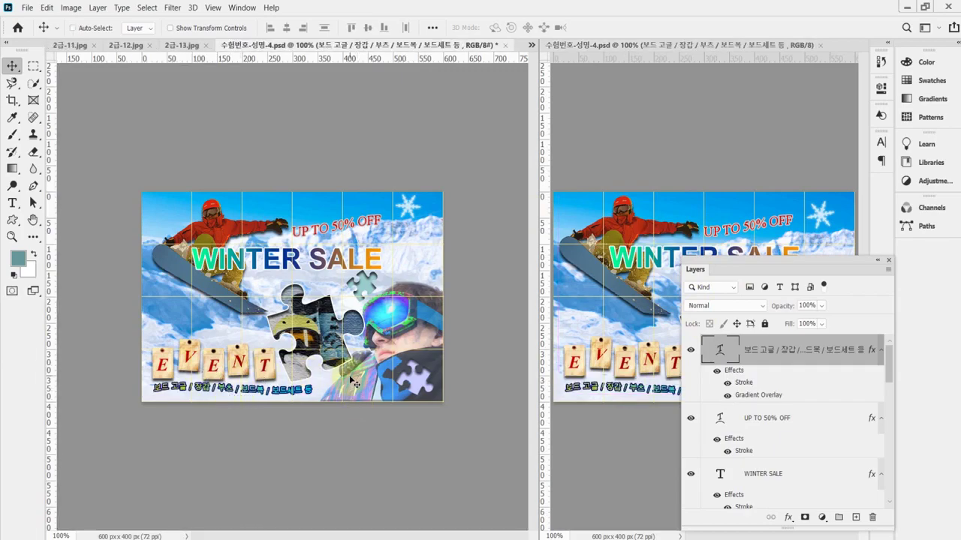
{"action": "key", "text": "ctrl+s"}
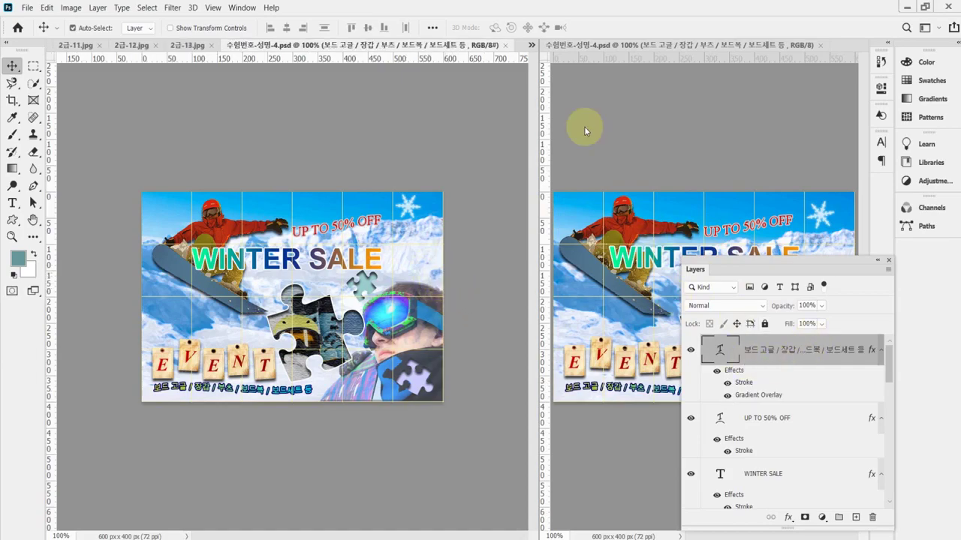
Review the Warp Text settings of the Korean product line along the poster's lower edge
{"action": "left_click", "coordinate": [13, 204]}
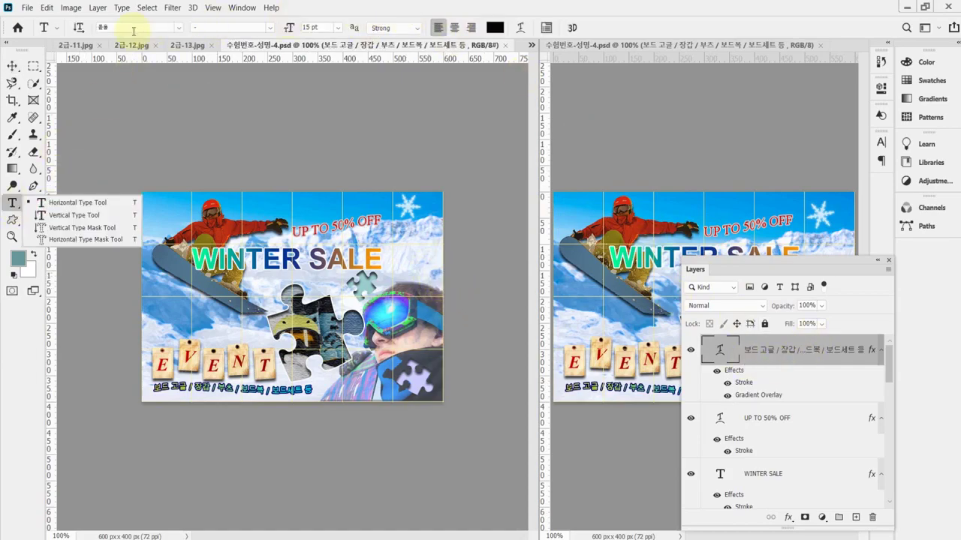
{"action": "left_click", "coordinate": [105, 203]}
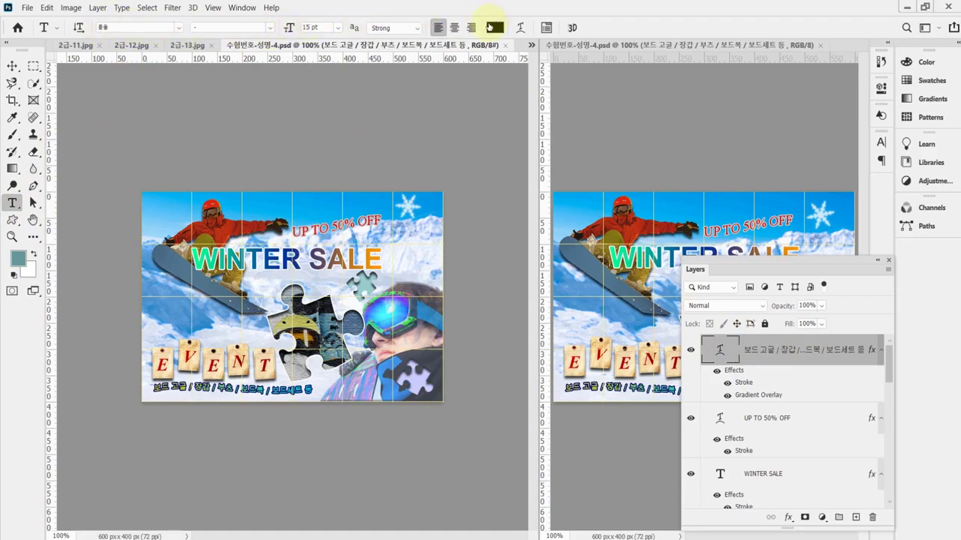
{"action": "left_click", "coordinate": [520, 28]}
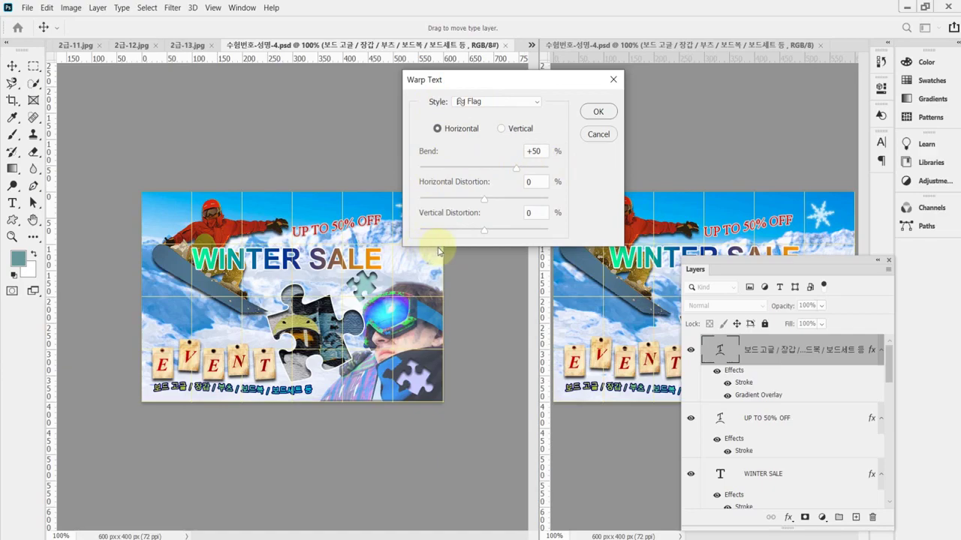
{"action": "left_click", "coordinate": [598, 112]}
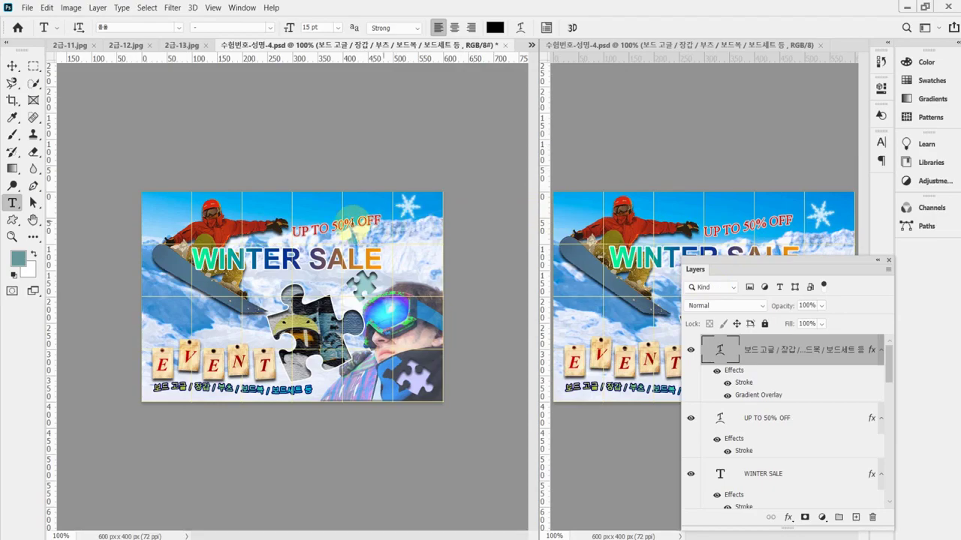
Review the Warp Text settings of the red "UP TO 50% OFF" line above the title
{"action": "left_click", "coordinate": [338, 224]}
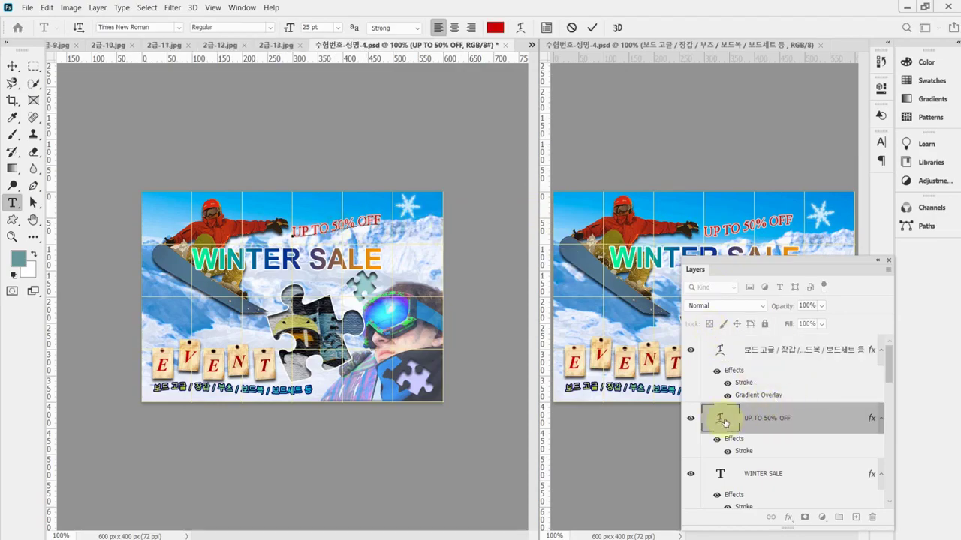
{"action": "left_click", "coordinate": [581, 154]}
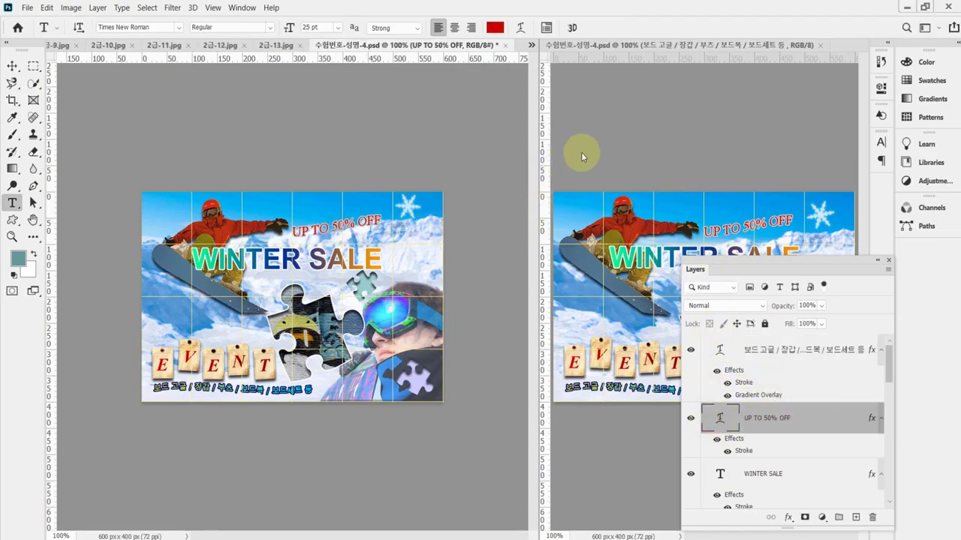
{"action": "left_click", "coordinate": [519, 28]}
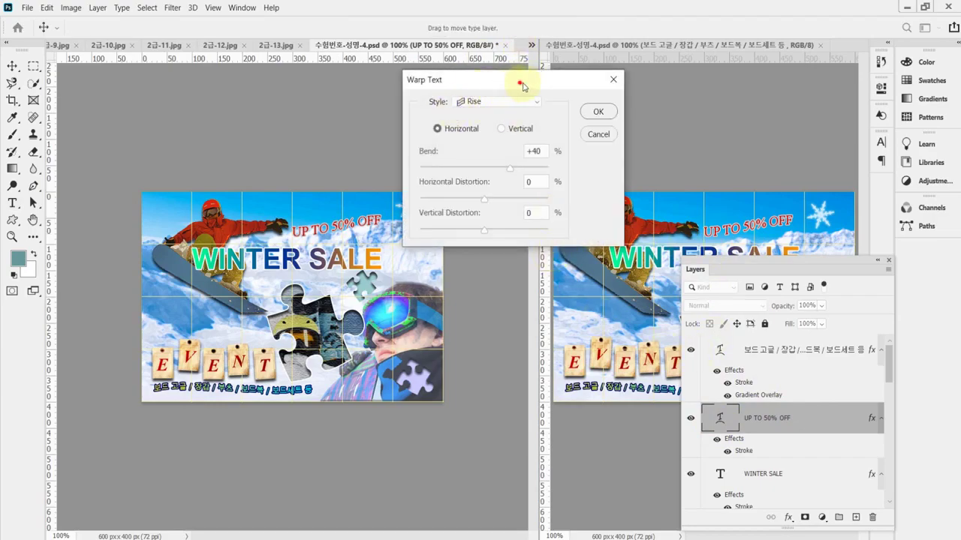
{"action": "left_click_drag", "start_coordinate": [520, 81], "coordinate": [557, 79]}
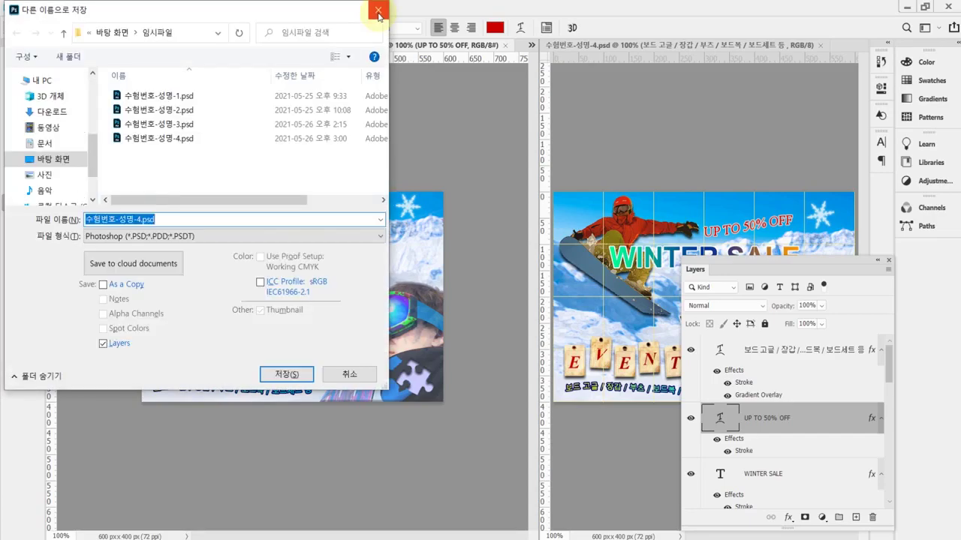
Save the full-size poster as the JPEG 수험번호-성명-4.jpg in the GTQ folder inside Documents (문서)
{"action": "left_click", "coordinate": [72, 143]}
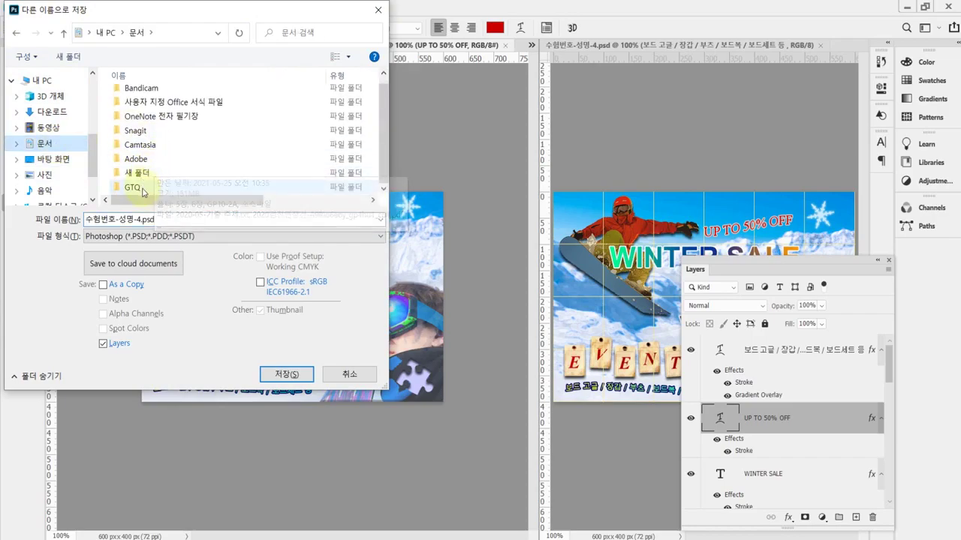
{"action": "double_click", "coordinate": [132, 187]}
{"action": "left_click", "coordinate": [183, 237]}
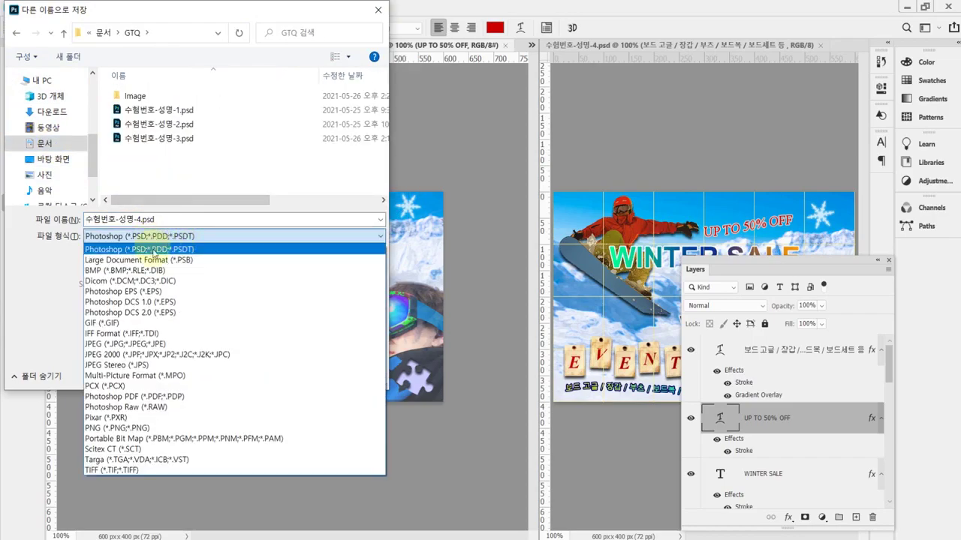
{"action": "left_click", "coordinate": [165, 339]}
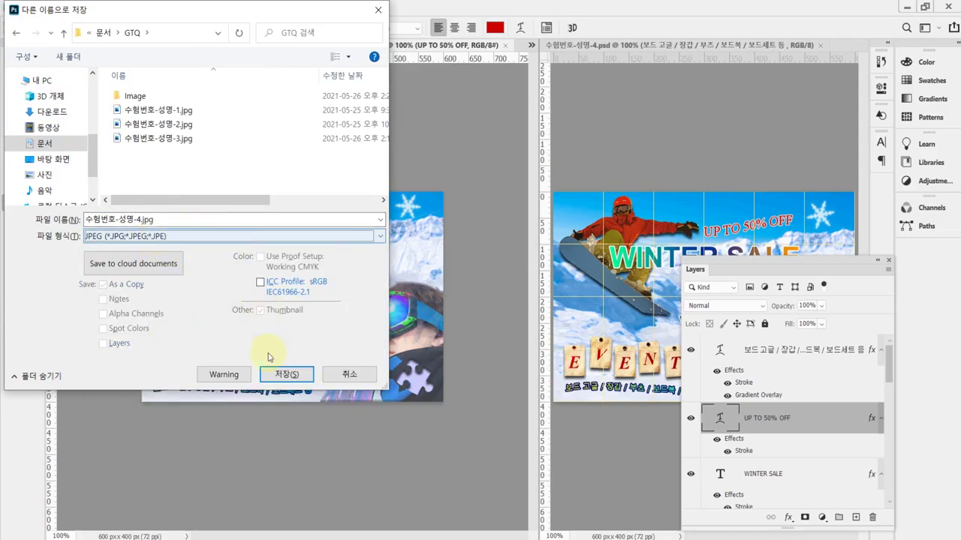
{"action": "left_click", "coordinate": [287, 381]}
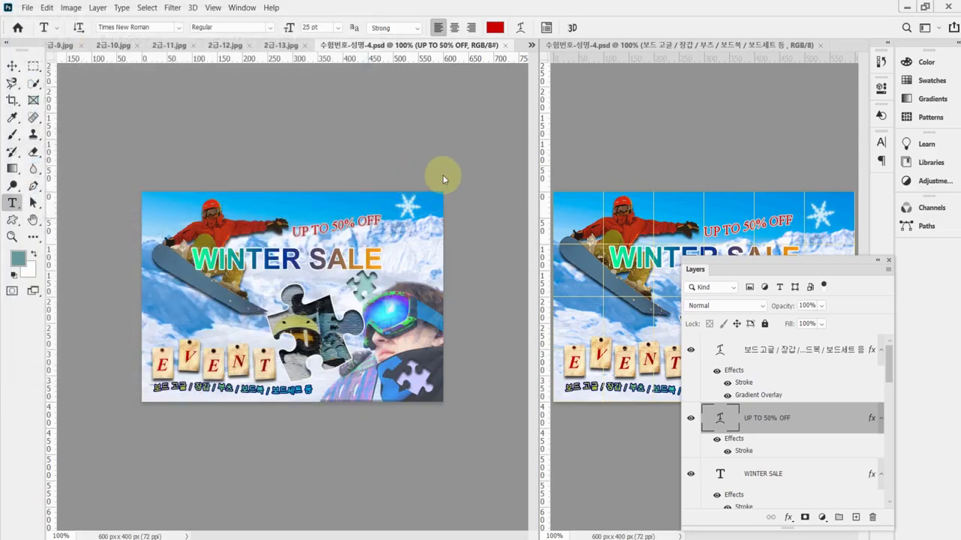
{"action": "left_click", "coordinate": [529, 111]}
Resize the poster image to 60 × 40 px by setting its width to 60 pixels with proportions linked
{"action": "left_click", "coordinate": [70, 8]}
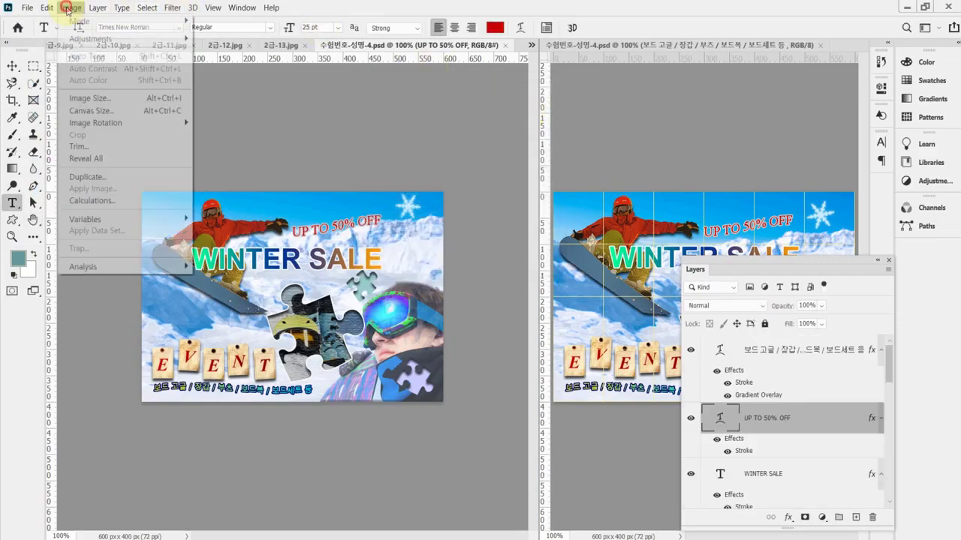
{"action": "left_click", "coordinate": [106, 103]}
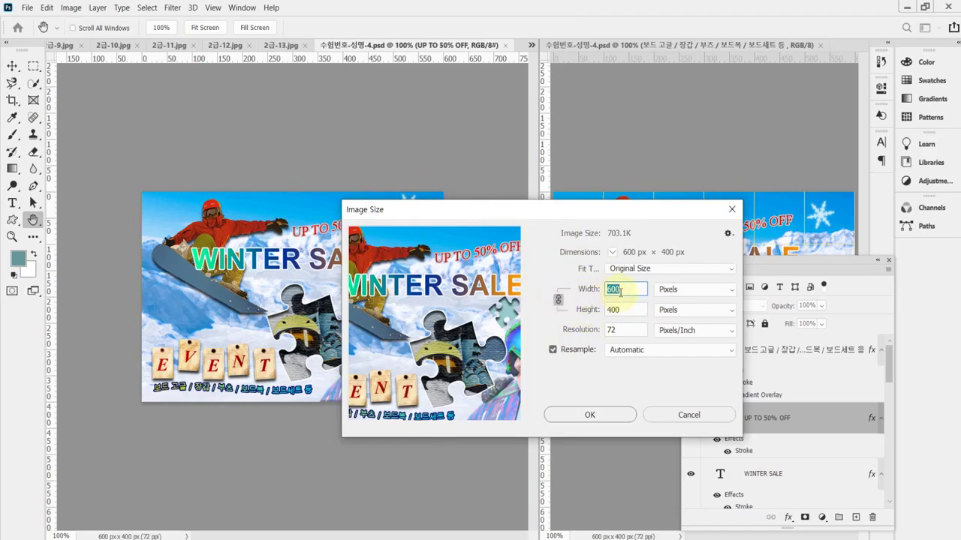
{"action": "type", "text": "60"}
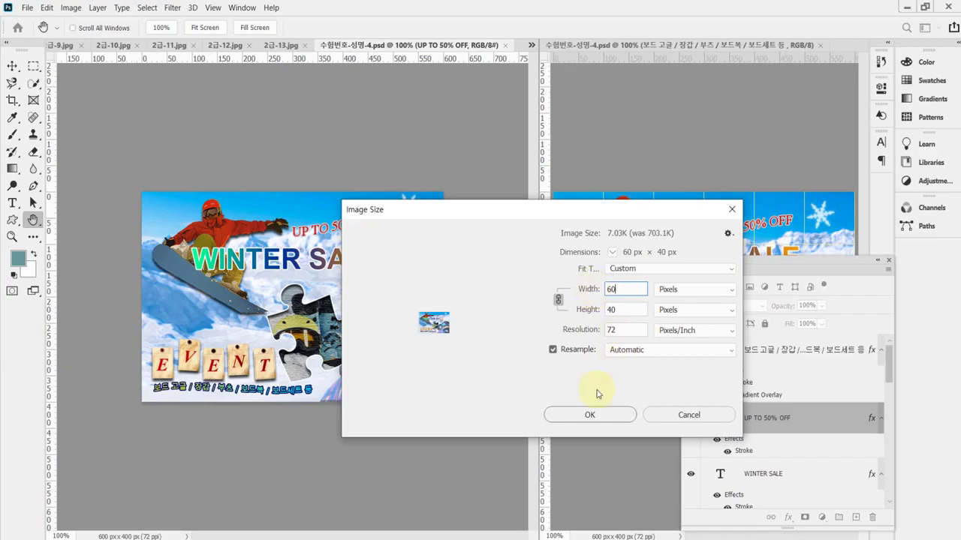
{"action": "left_click", "coordinate": [589, 415]}
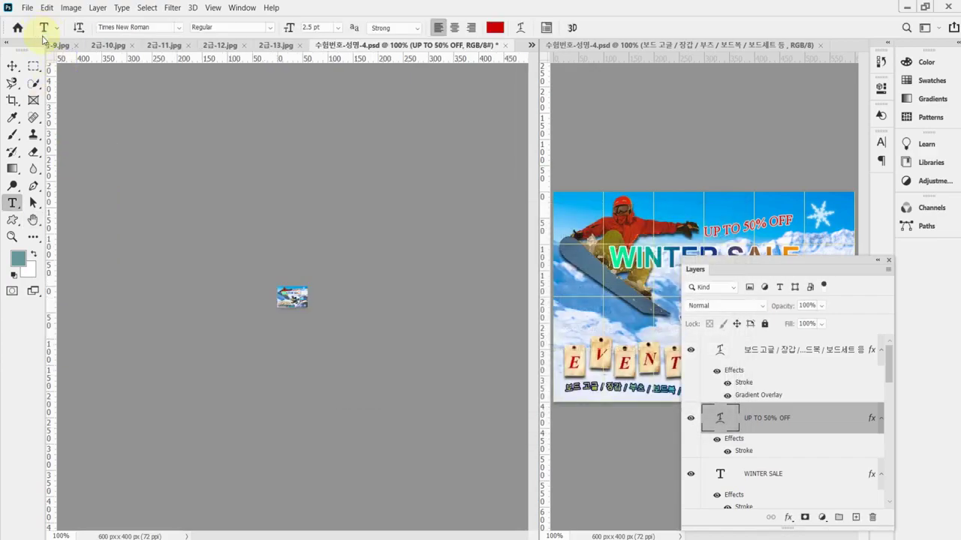
Save the reduced poster in Photoshop format as 수험번호-성명-4.psd in the GTQ folder inside Documents (문서)
{"action": "key", "text": "ctrl+shift+s"}
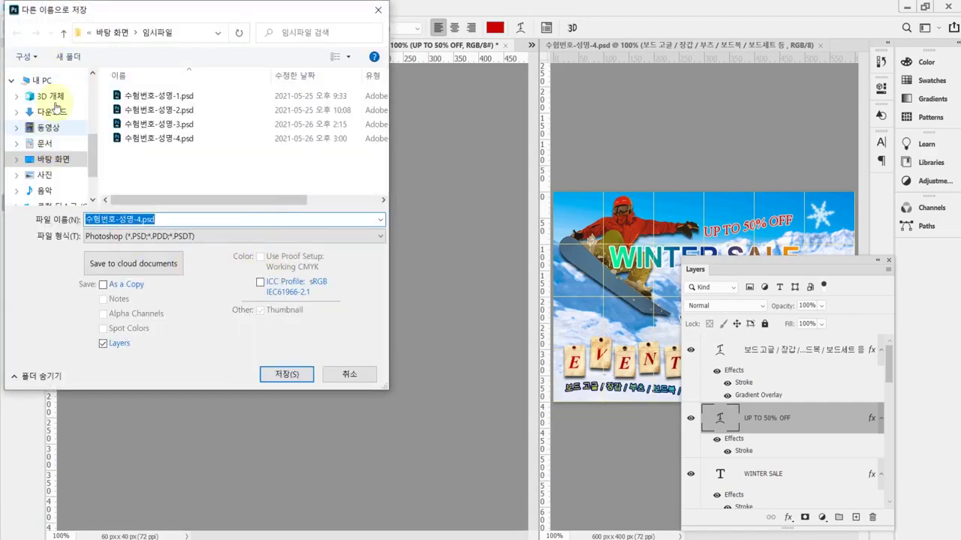
{"action": "left_click", "coordinate": [45, 143]}
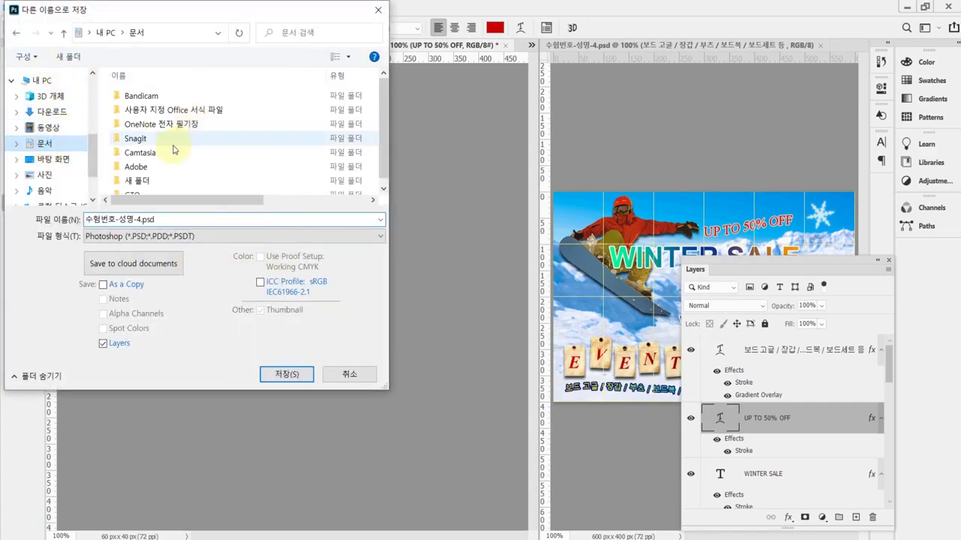
{"action": "scroll", "coordinate": [172, 190], "scroll_direction": "down", "scroll_amount": 1}
{"action": "double_click", "coordinate": [172, 188]}
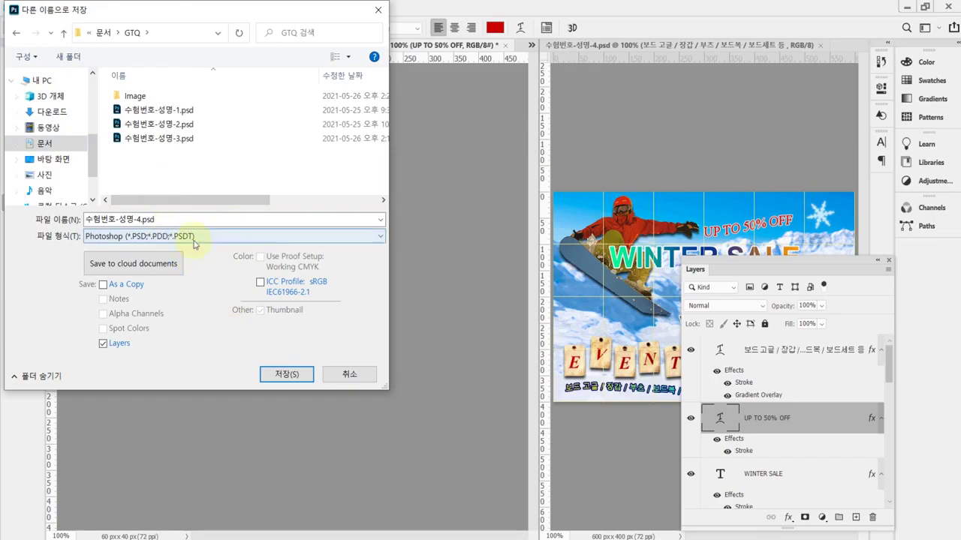
{"action": "left_click", "coordinate": [295, 373]}
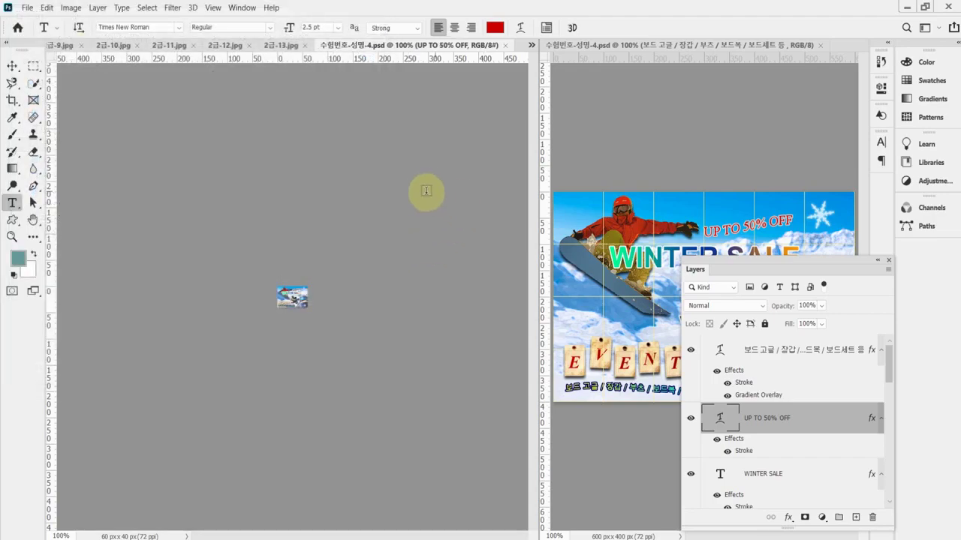